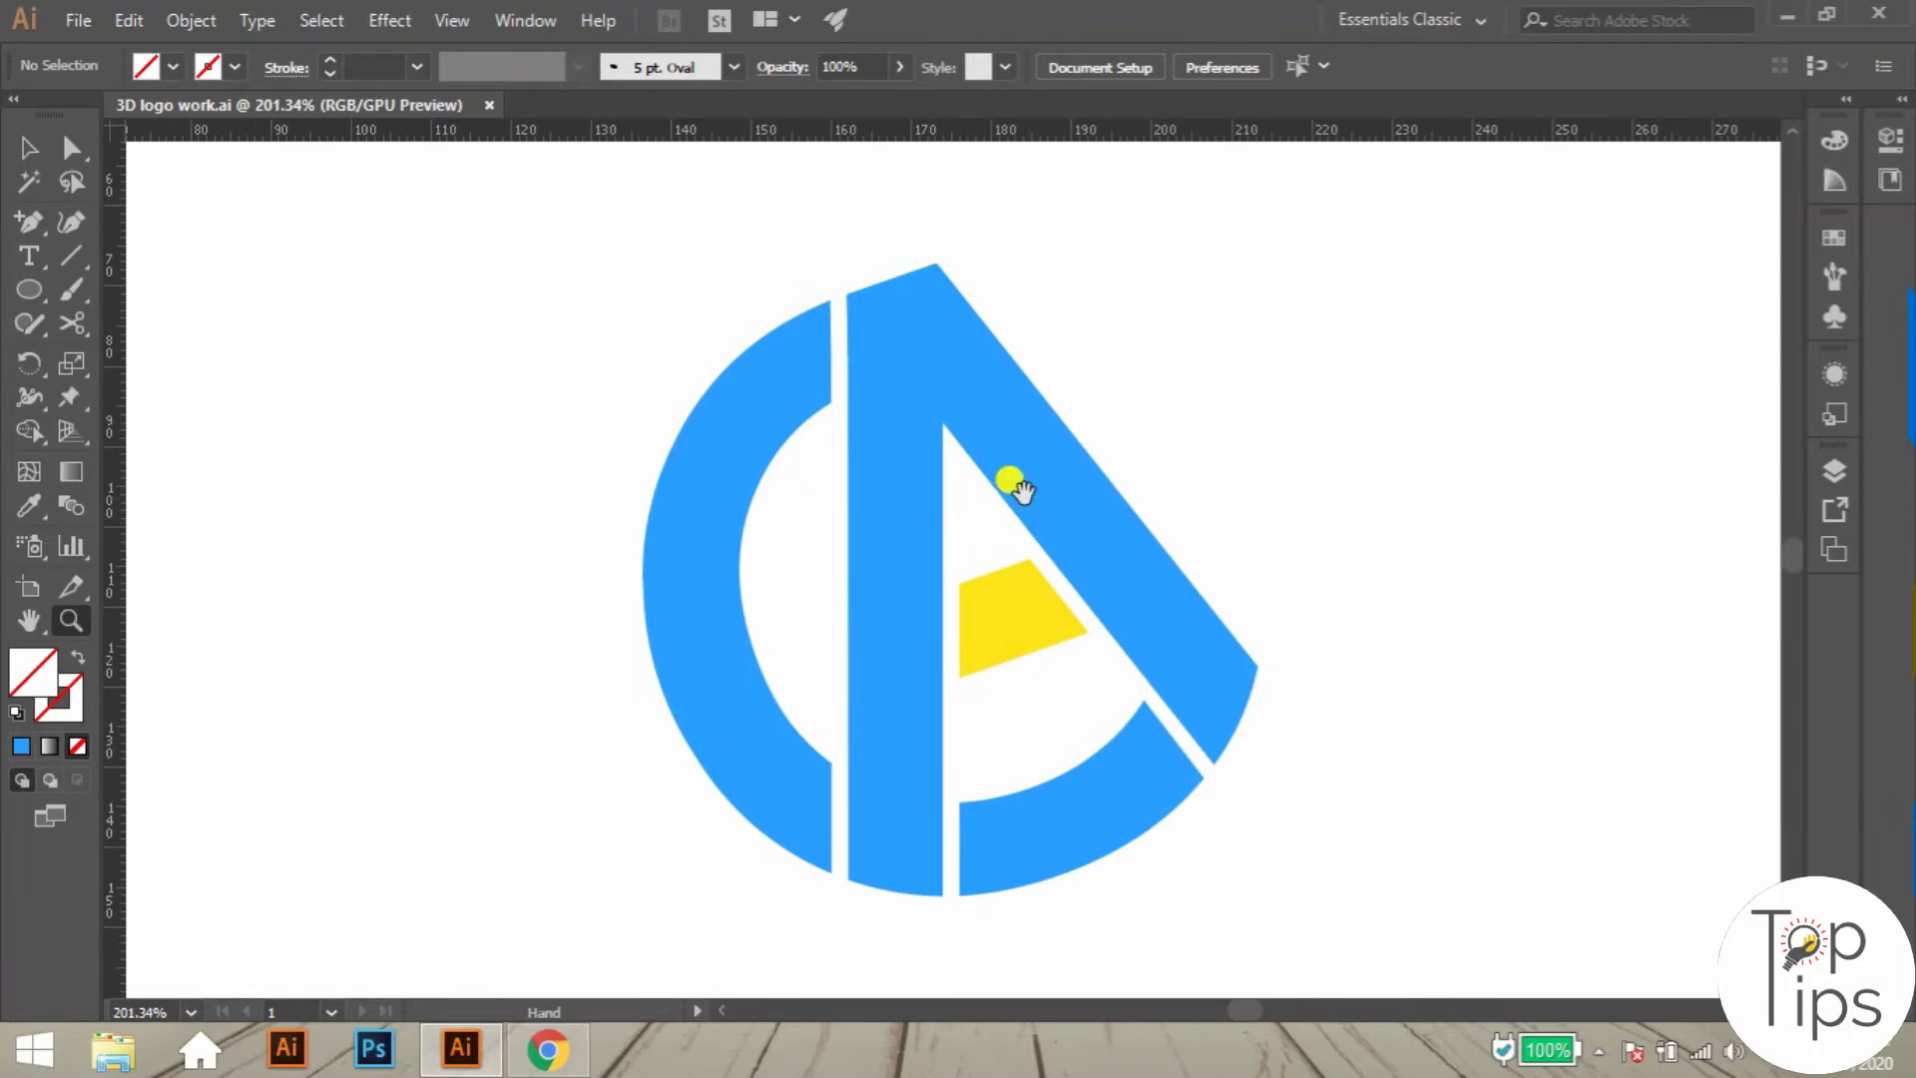
drag(1023, 492, 926, 538)
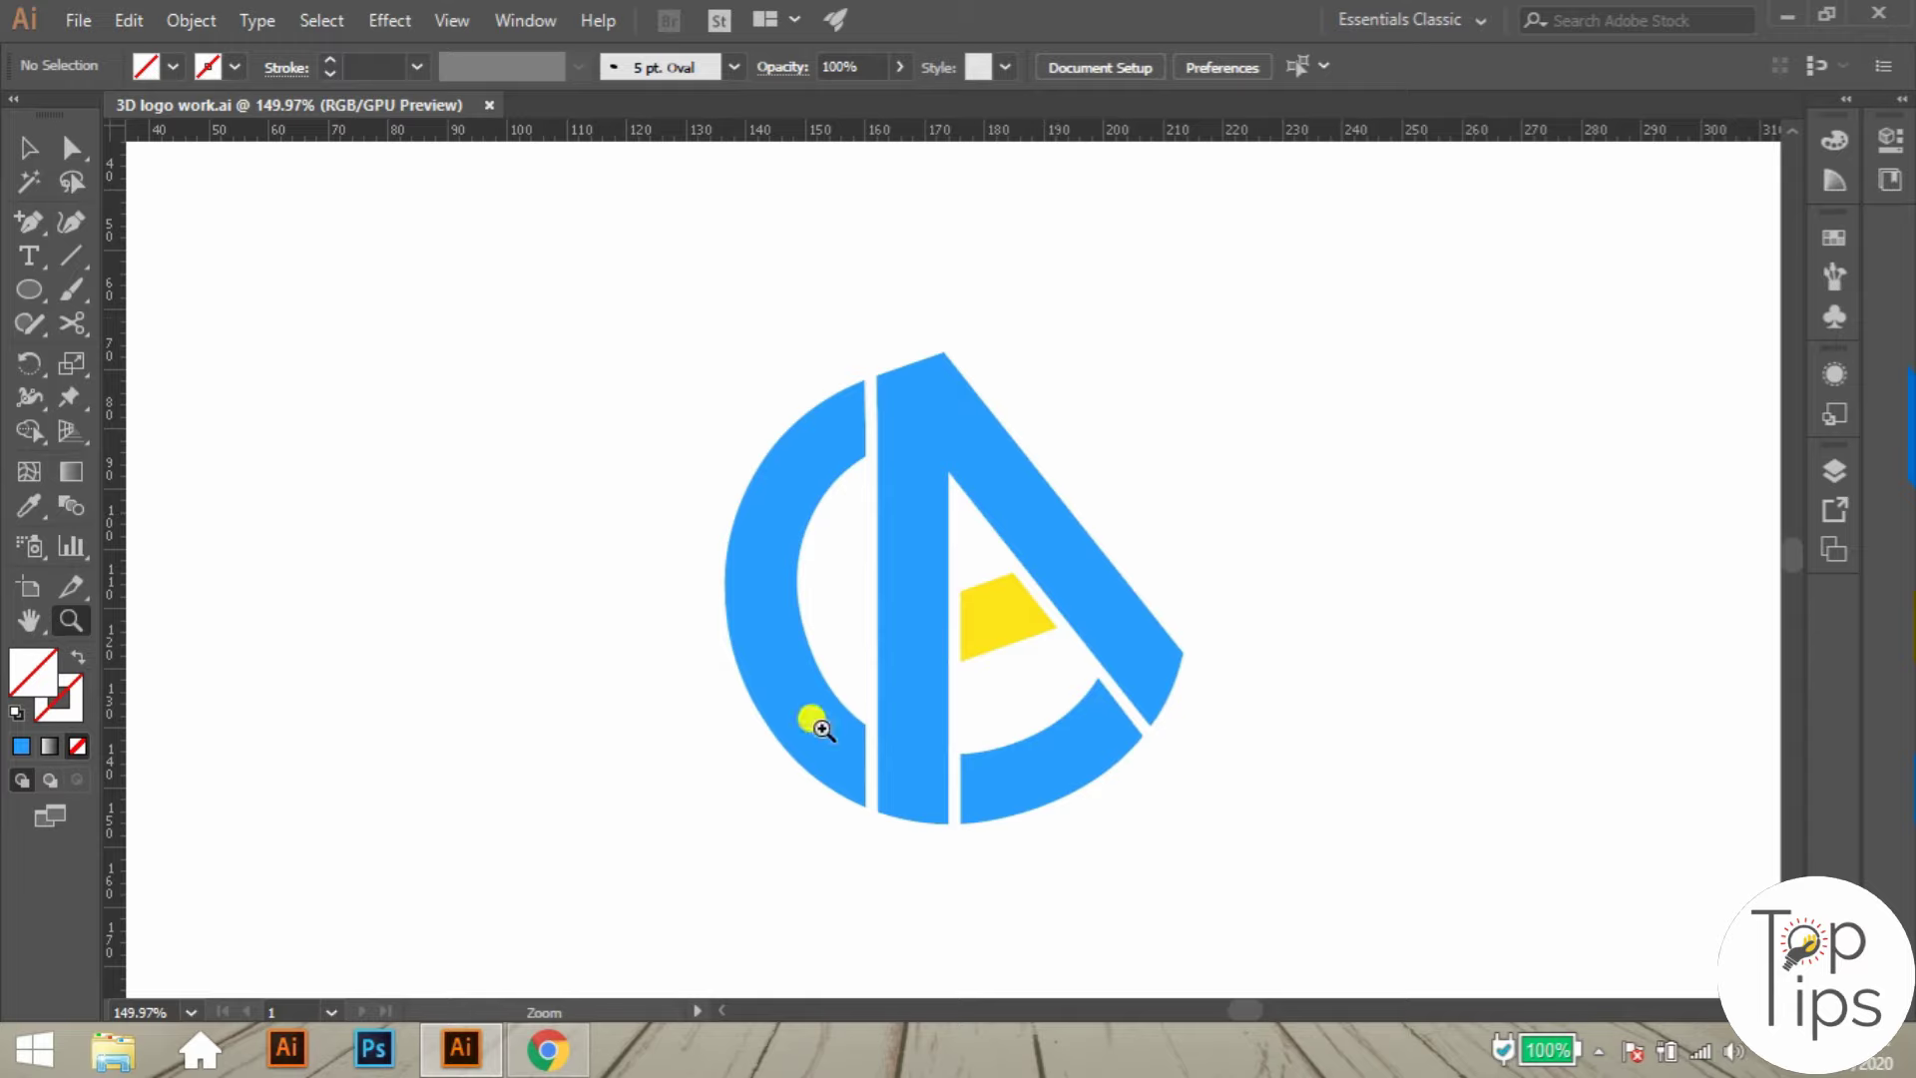
drag(1177, 716, 1168, 669)
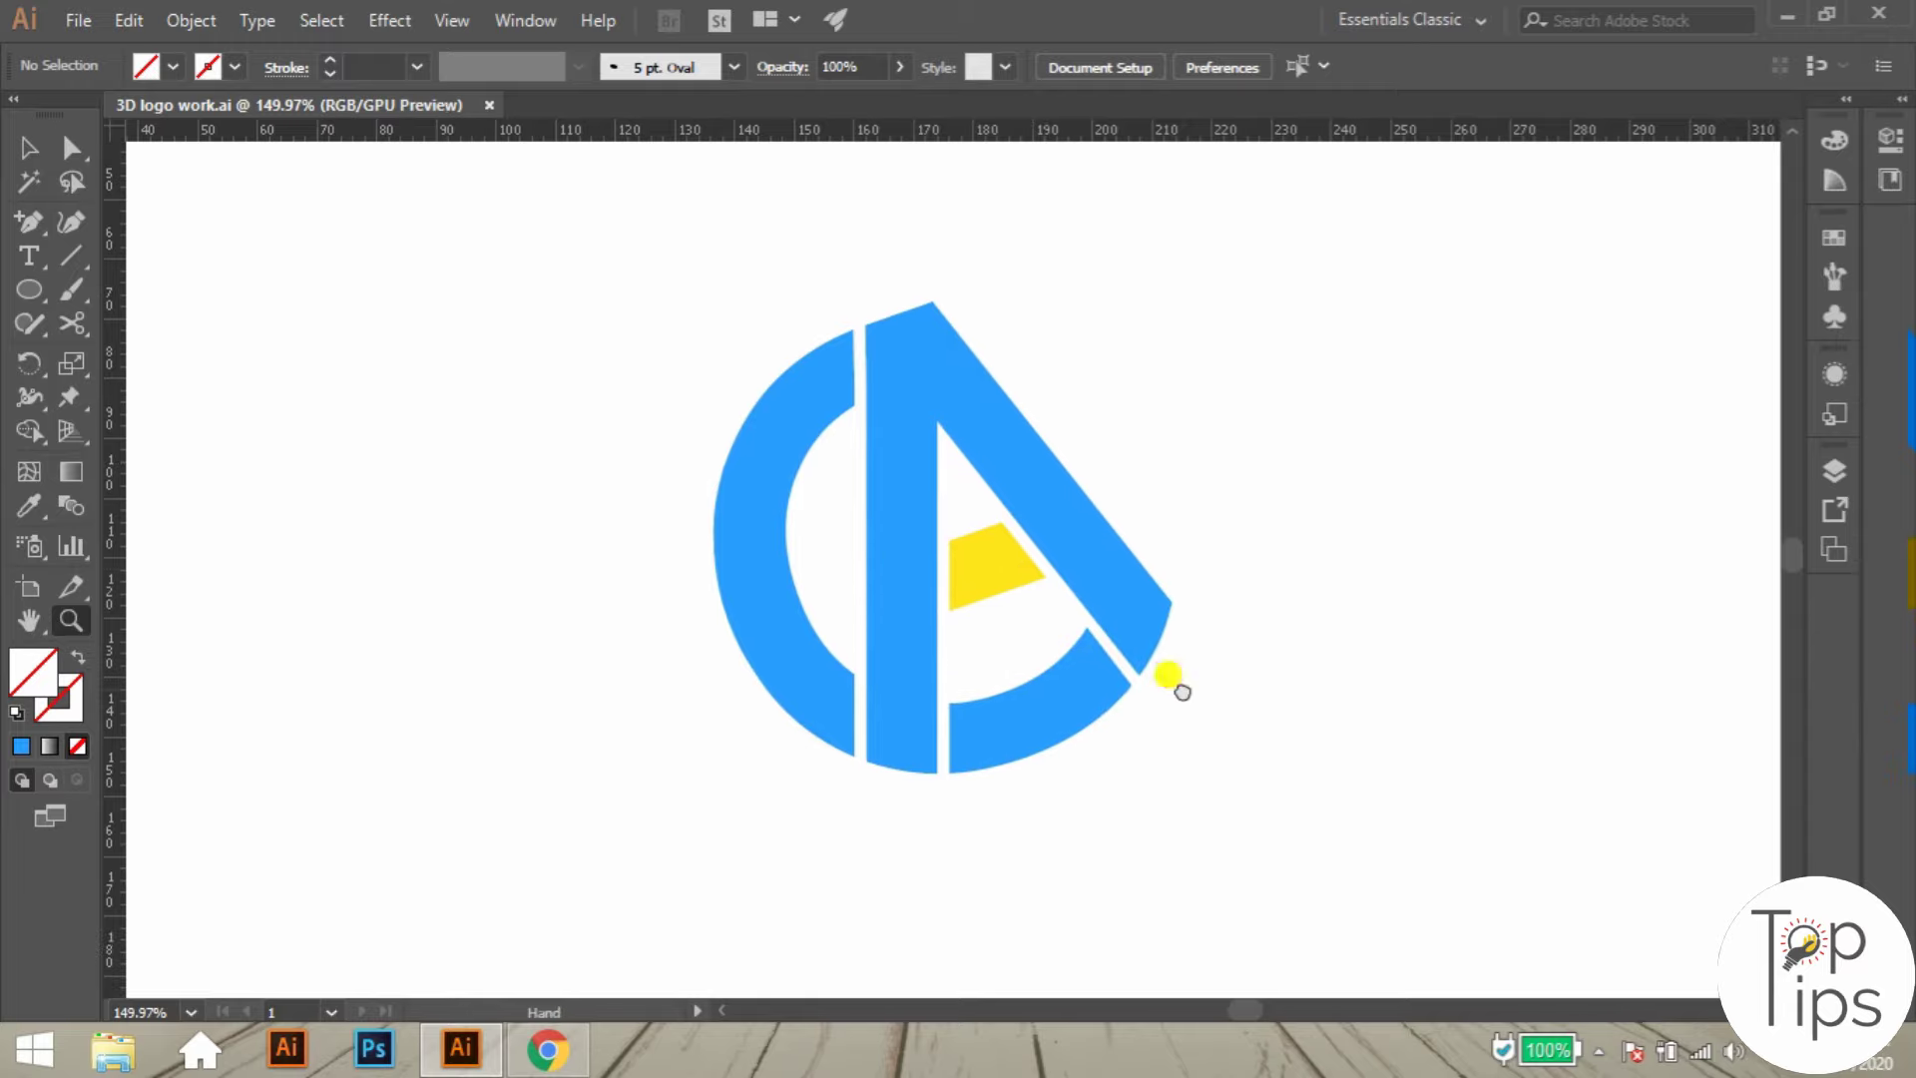
drag(1006, 452, 1039, 453)
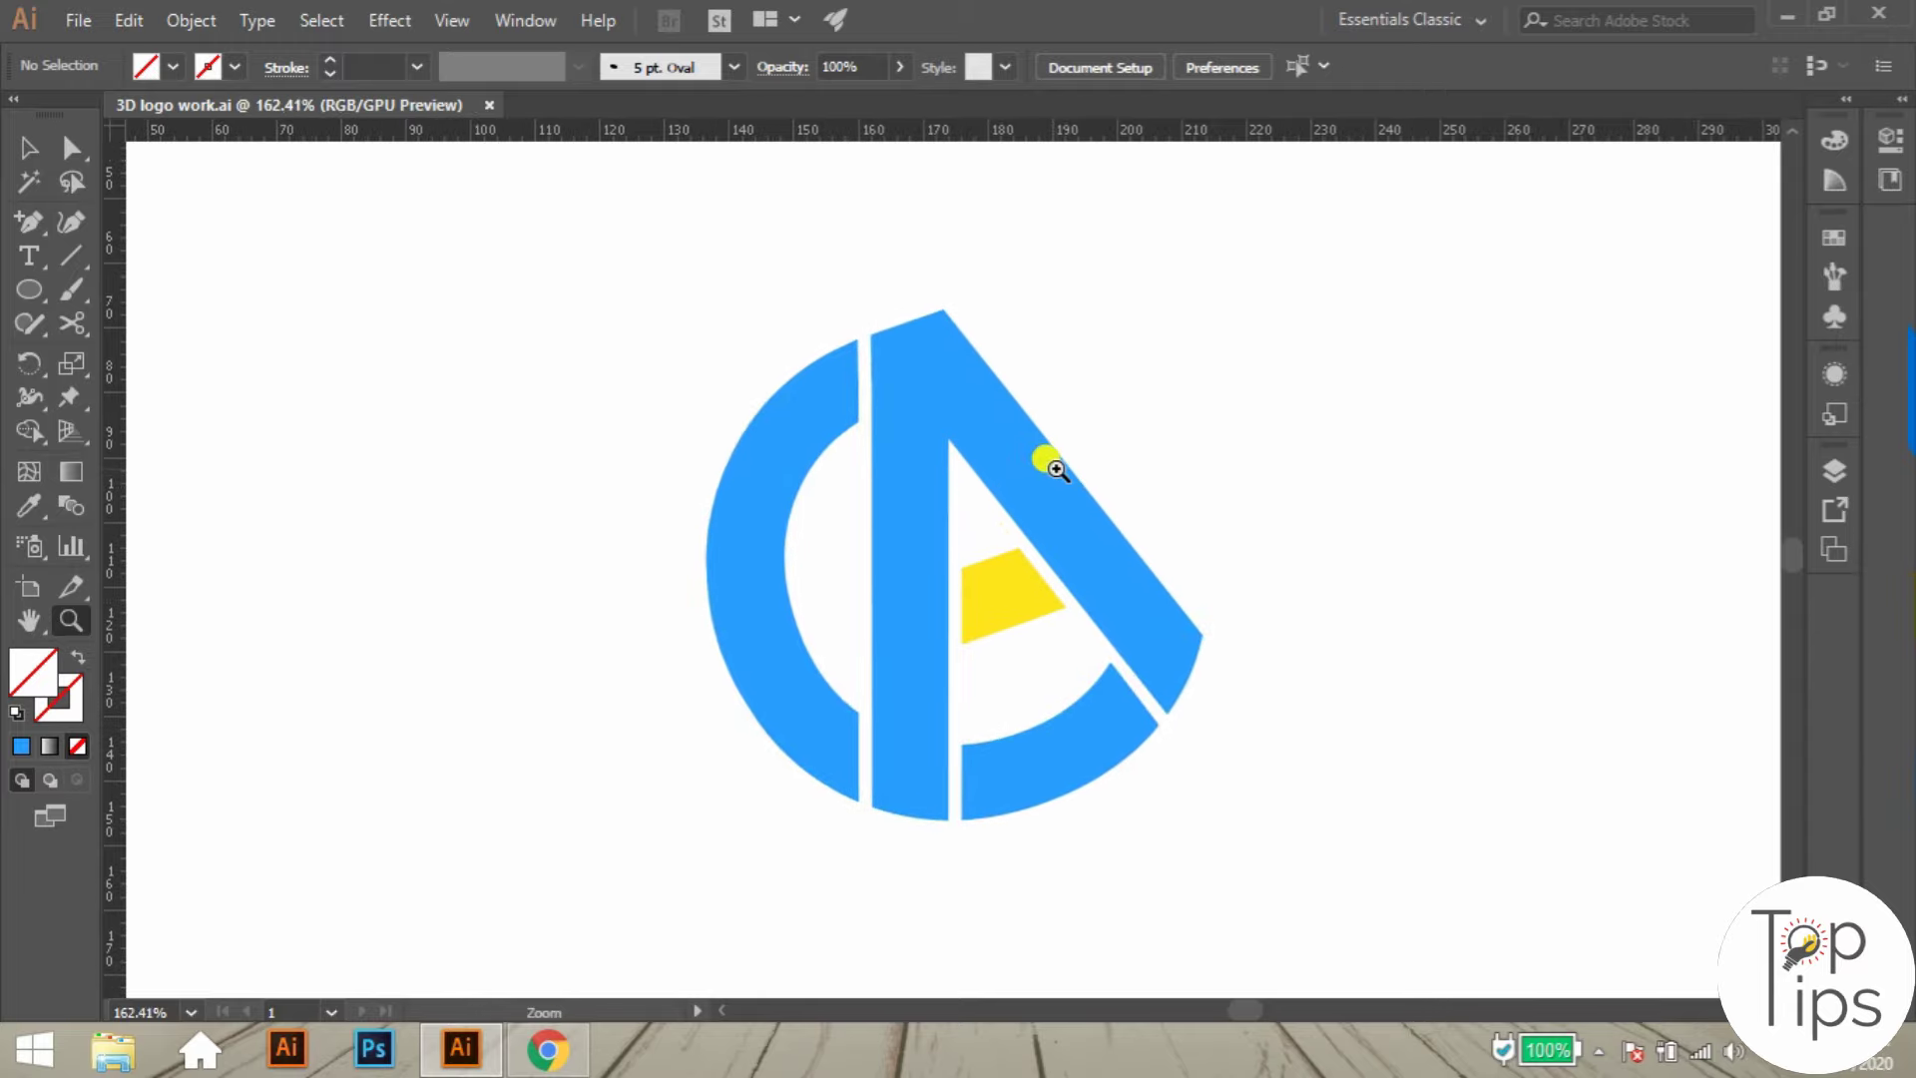
scroll(899, 469, up, 2)
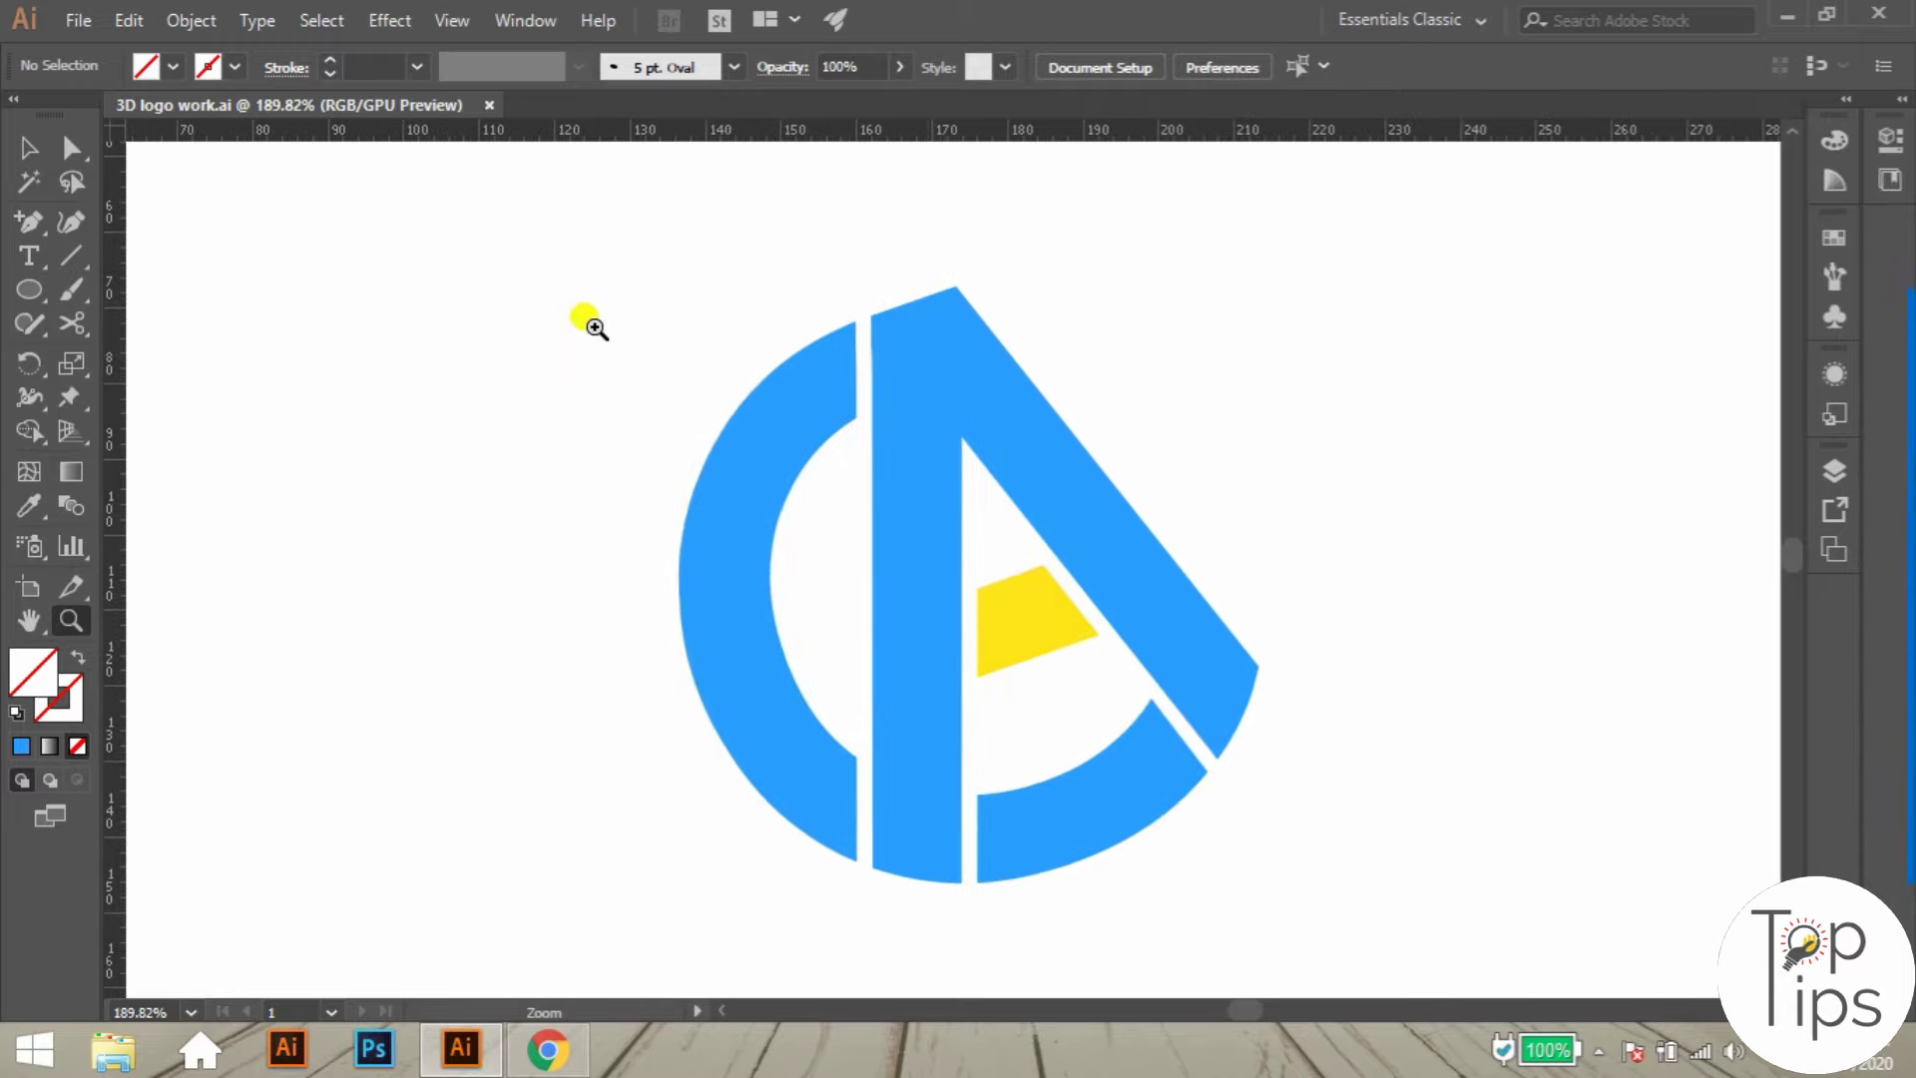
- Move the flat logo toward the artboard's left side and place a duplicate level with it on the right
drag(942, 327, 716, 510)
drag(795, 456, 928, 557)
click(31, 148)
click(1138, 347)
key(z)
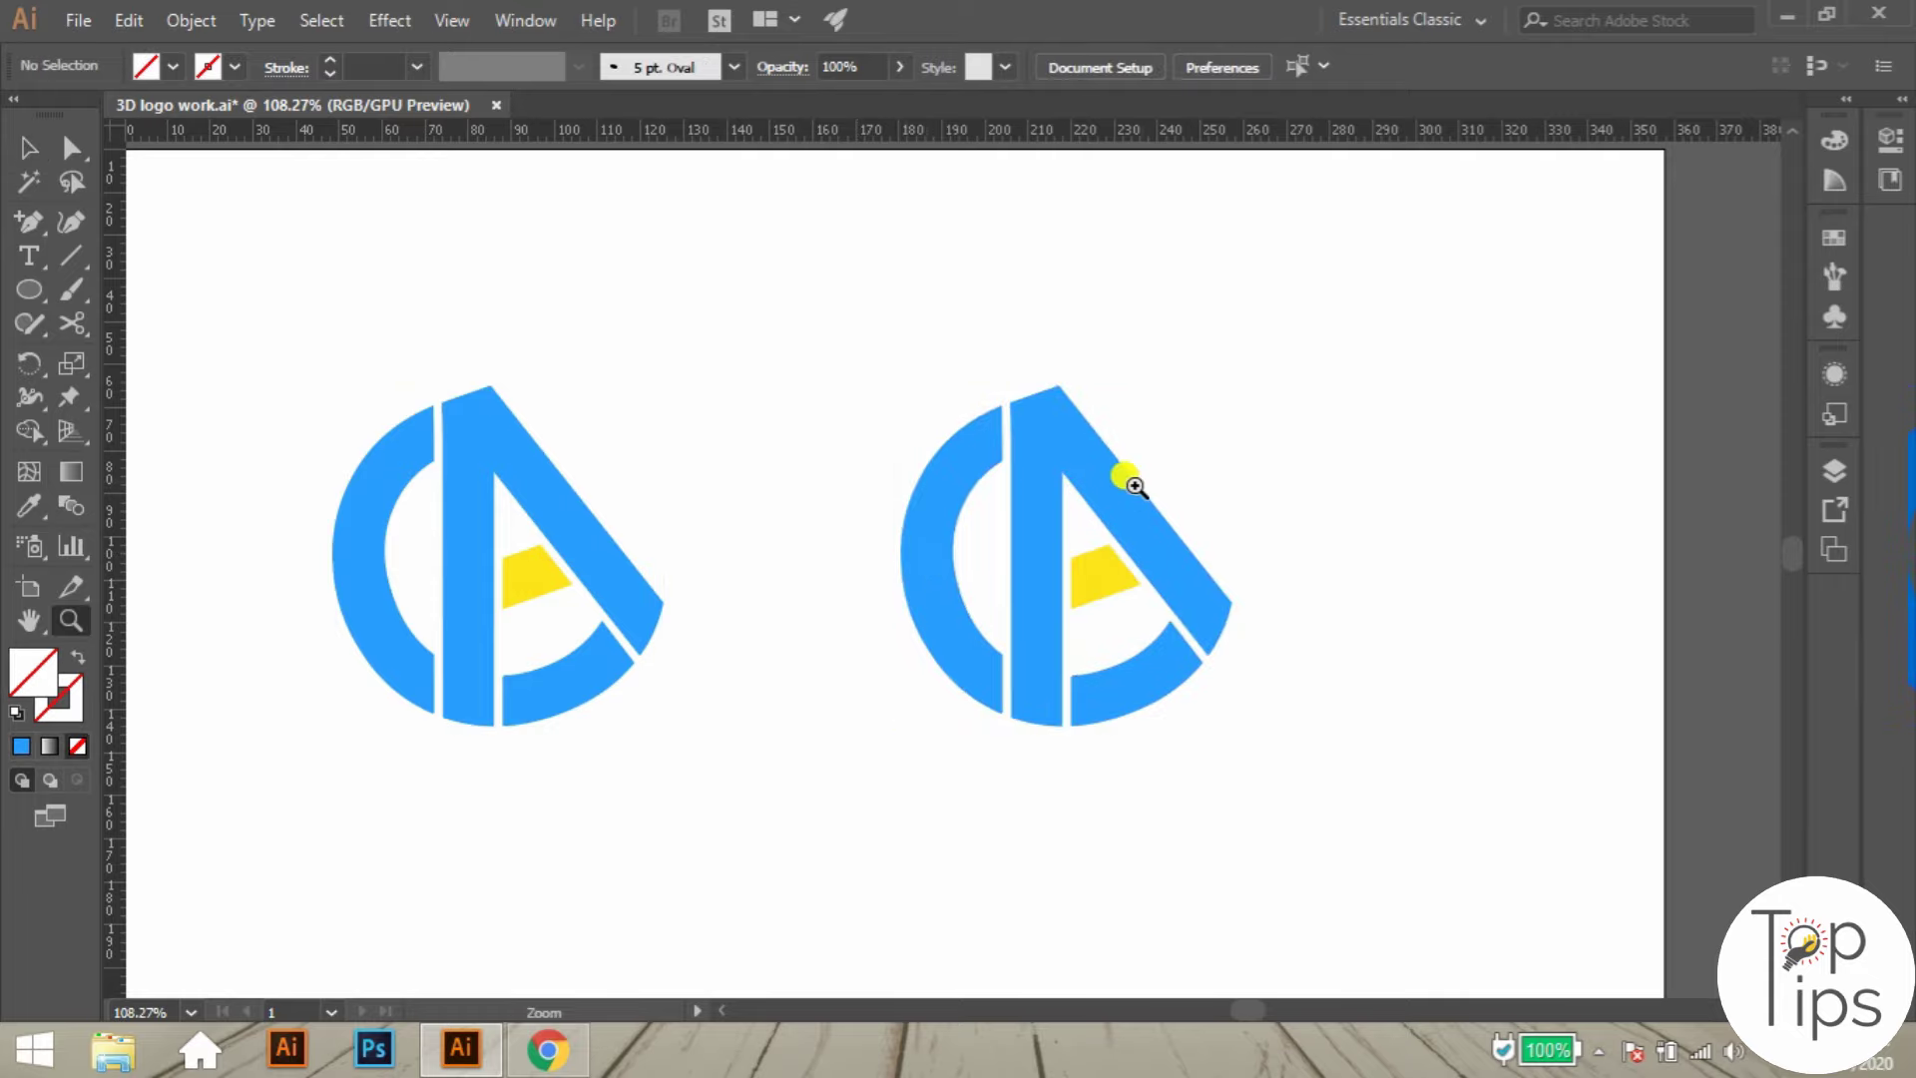
- Start the 3D Extrude & Bevel effect on the right-hand logo copy with its preview turned on
click(1026, 483)
drag(1178, 541, 1023, 491)
key(v)
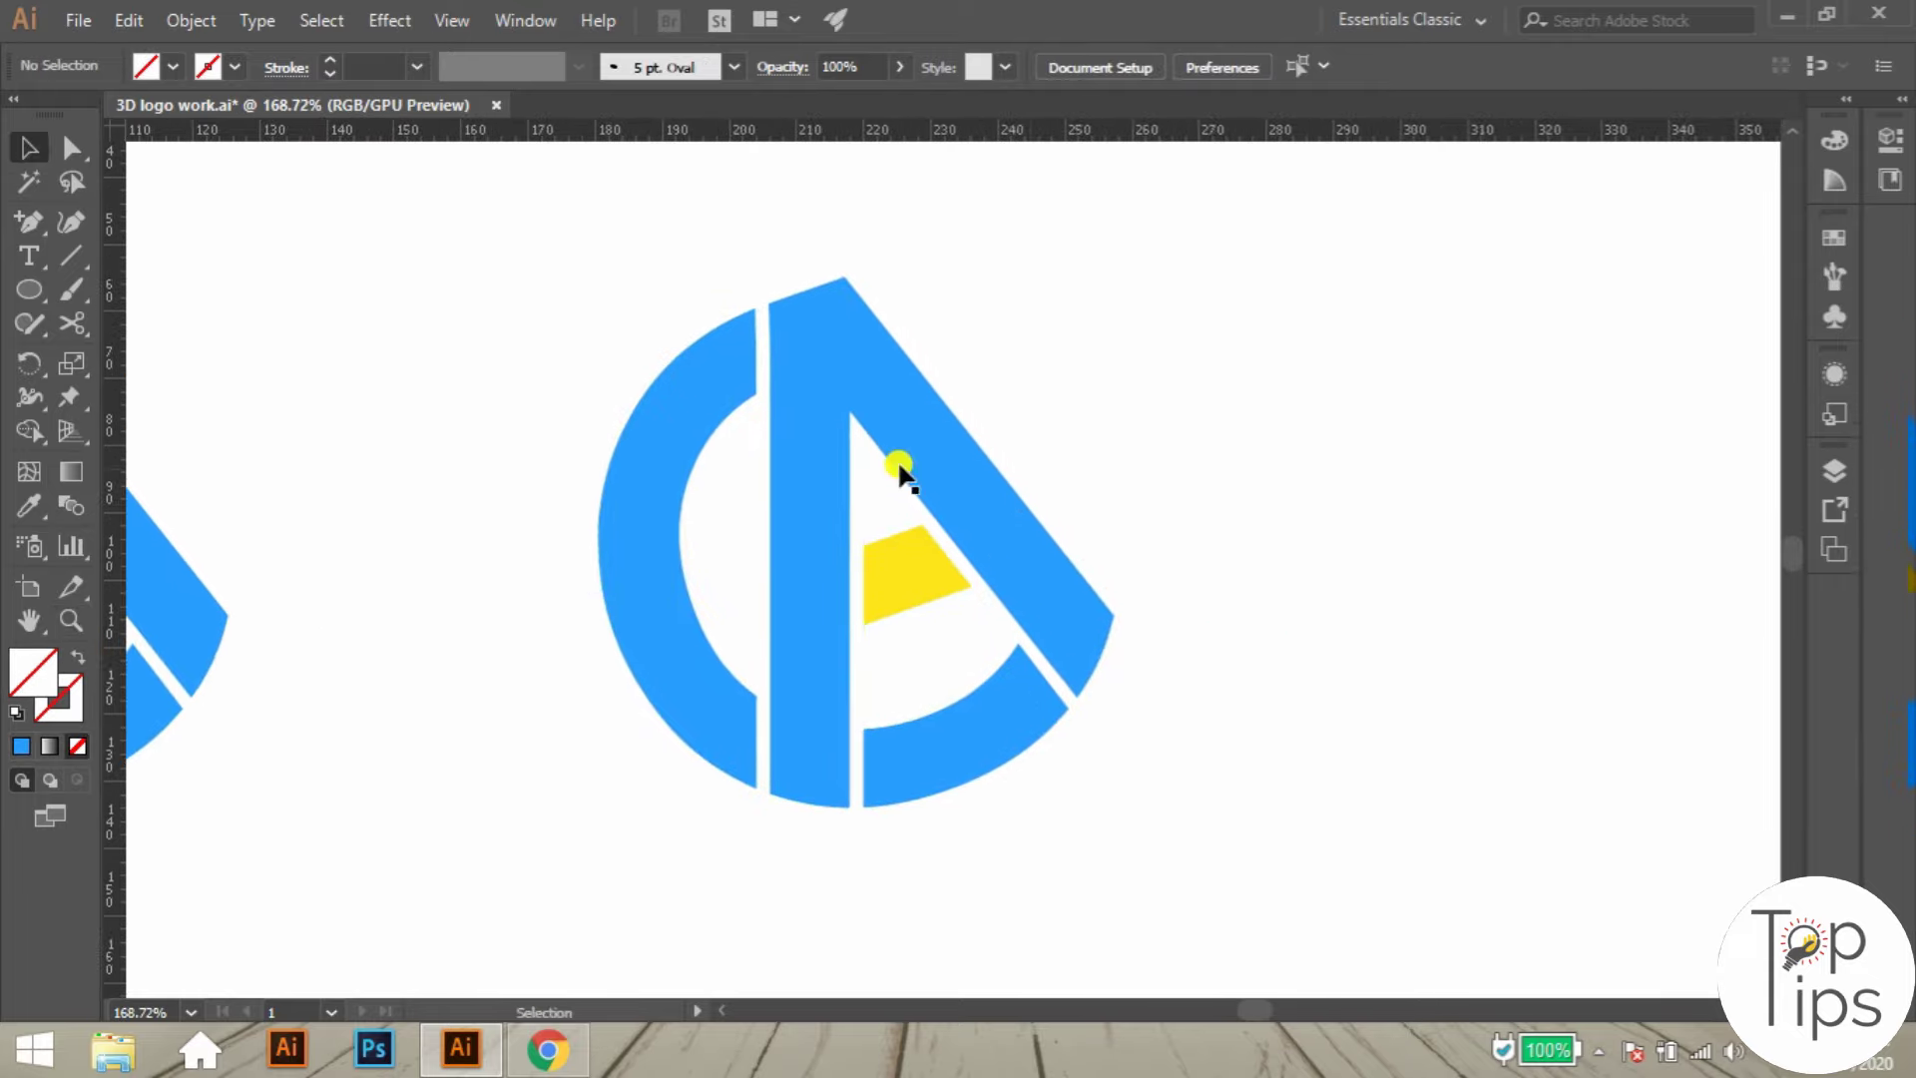
click(881, 390)
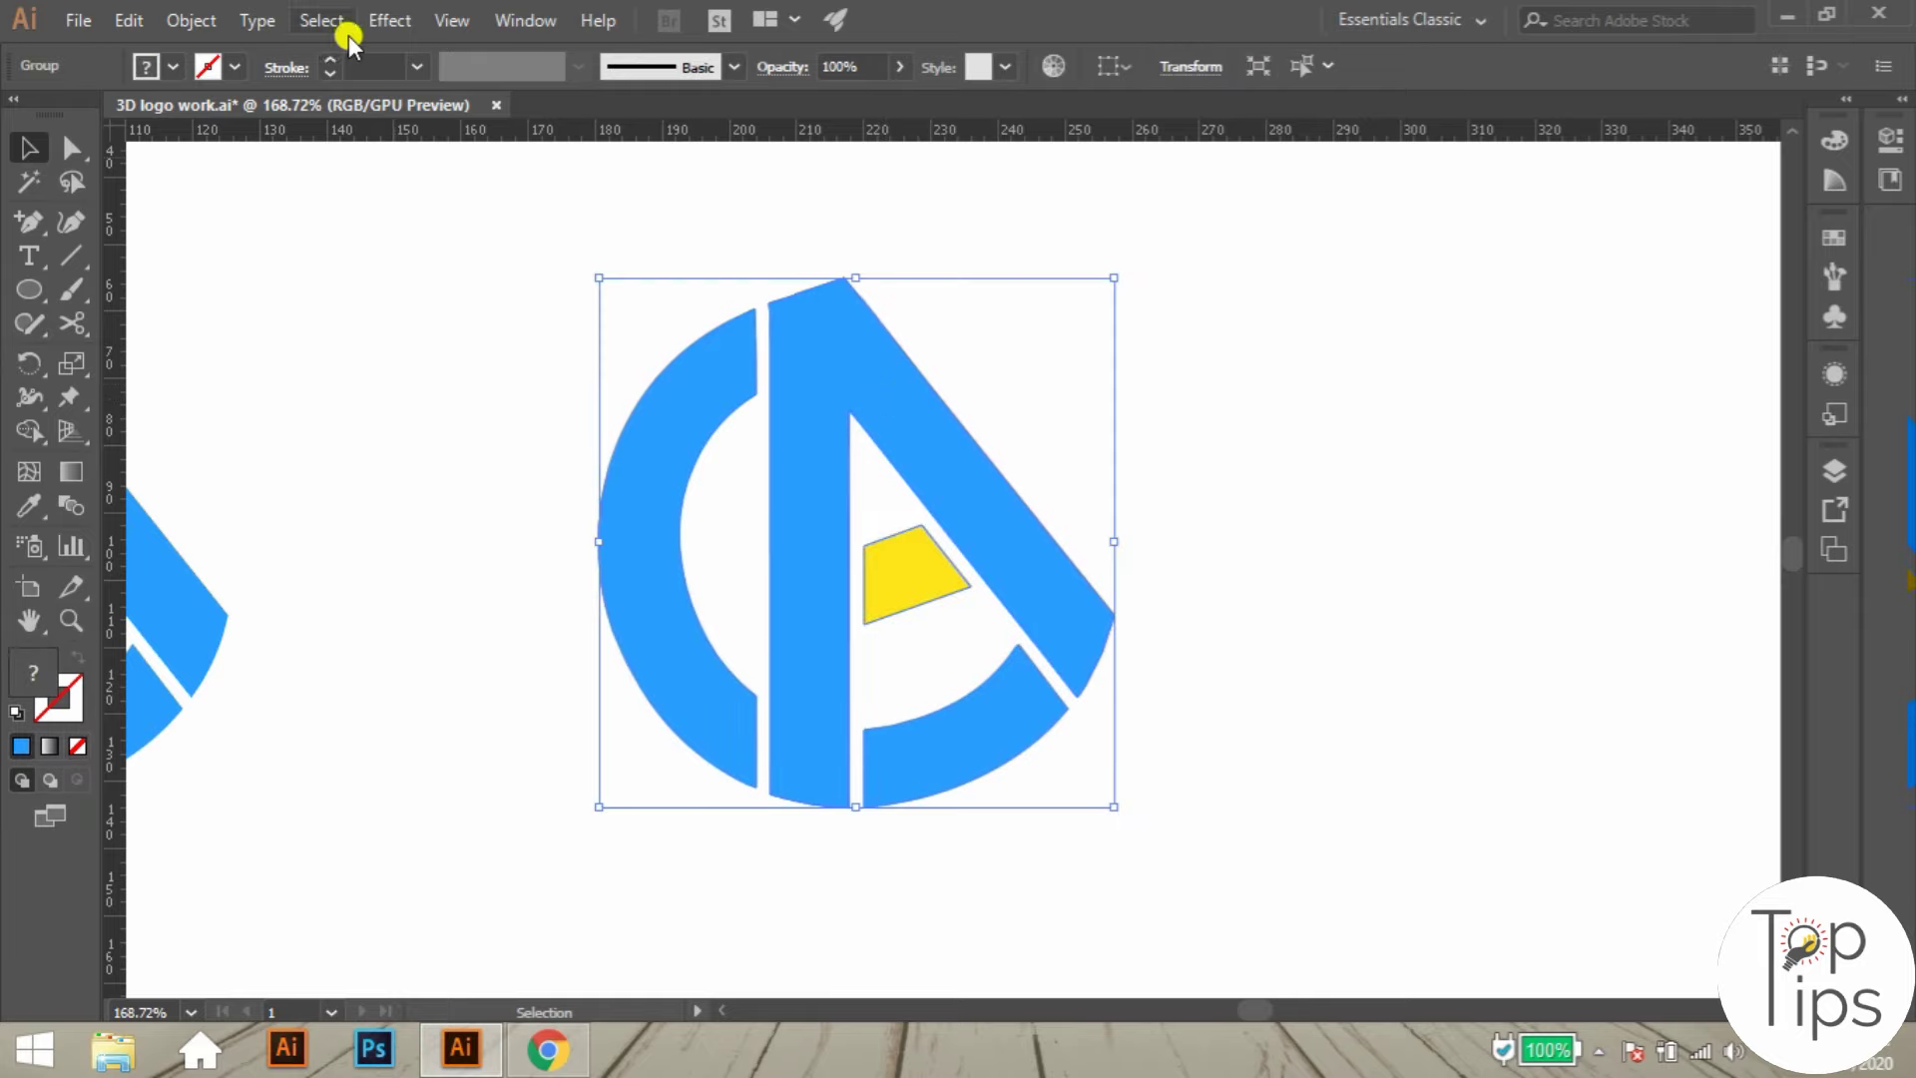
click(380, 20)
mouse_move(429, 180)
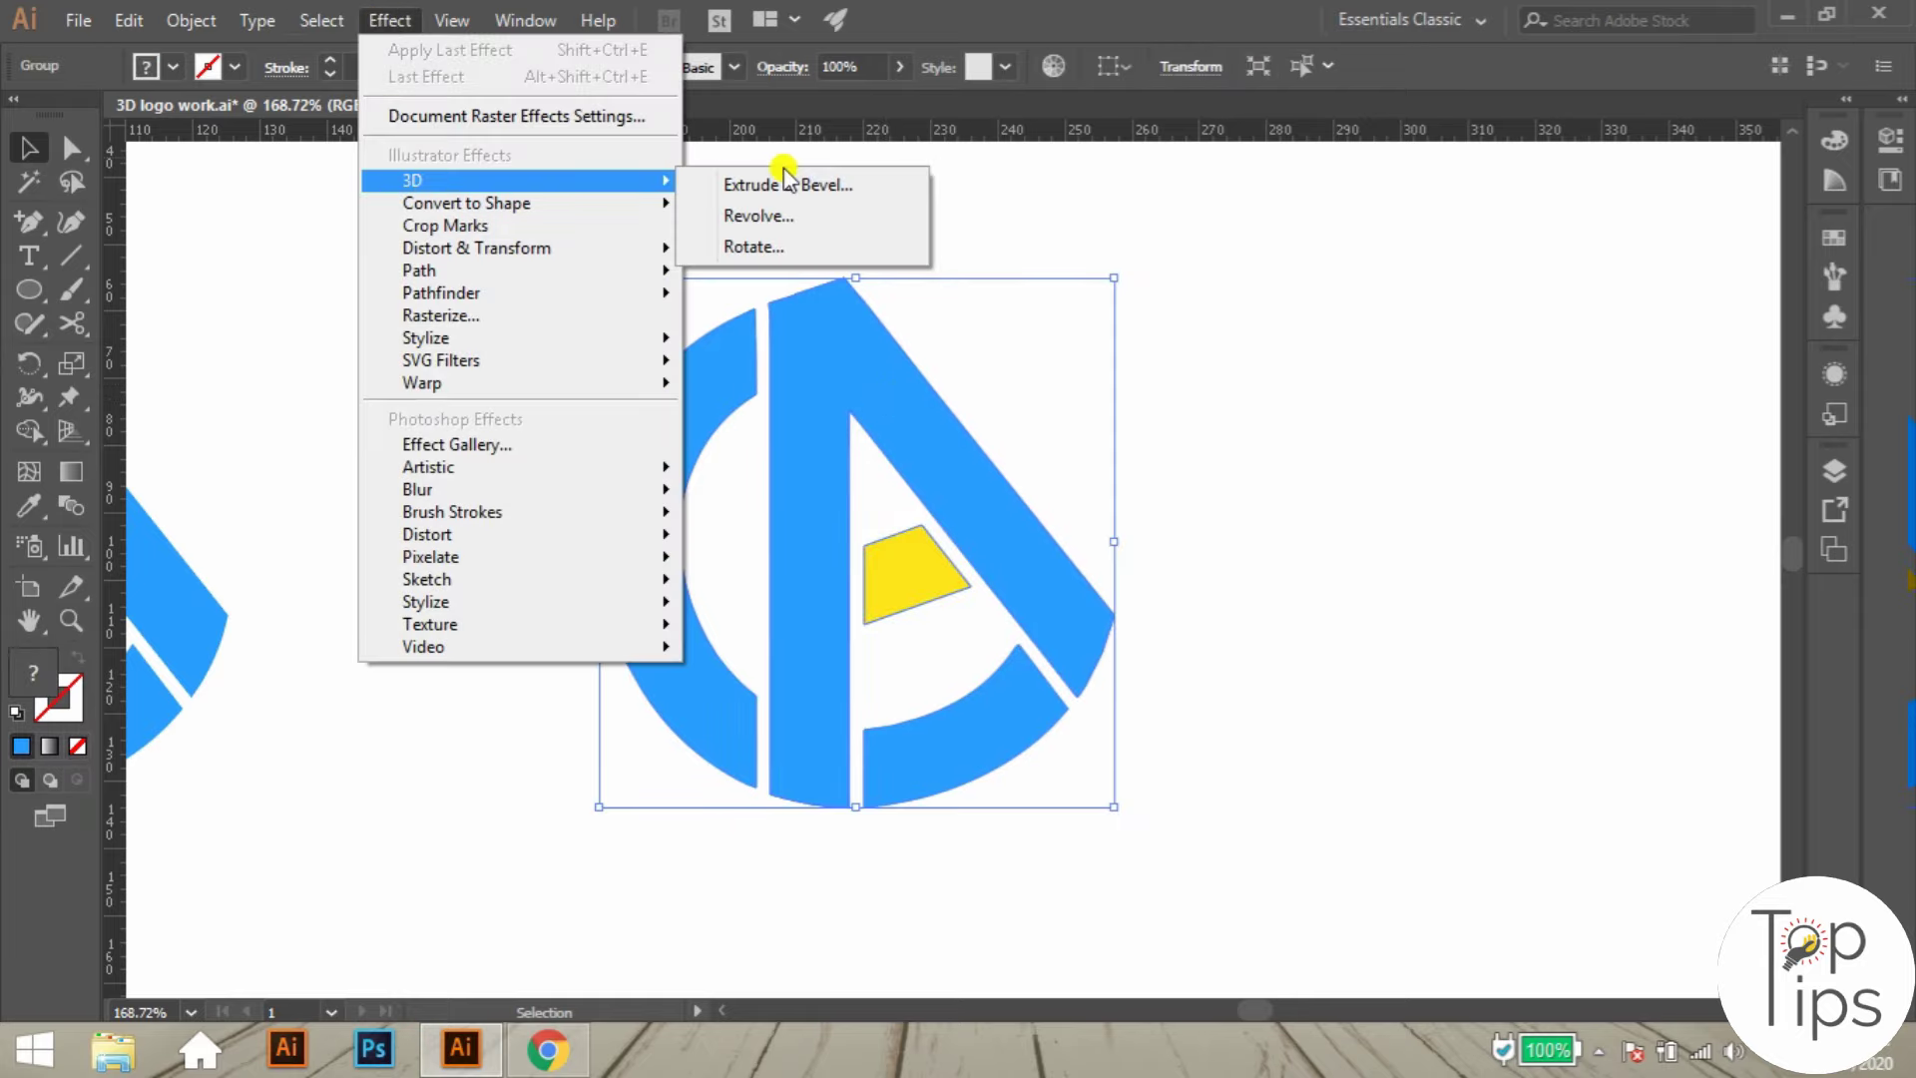
click(795, 187)
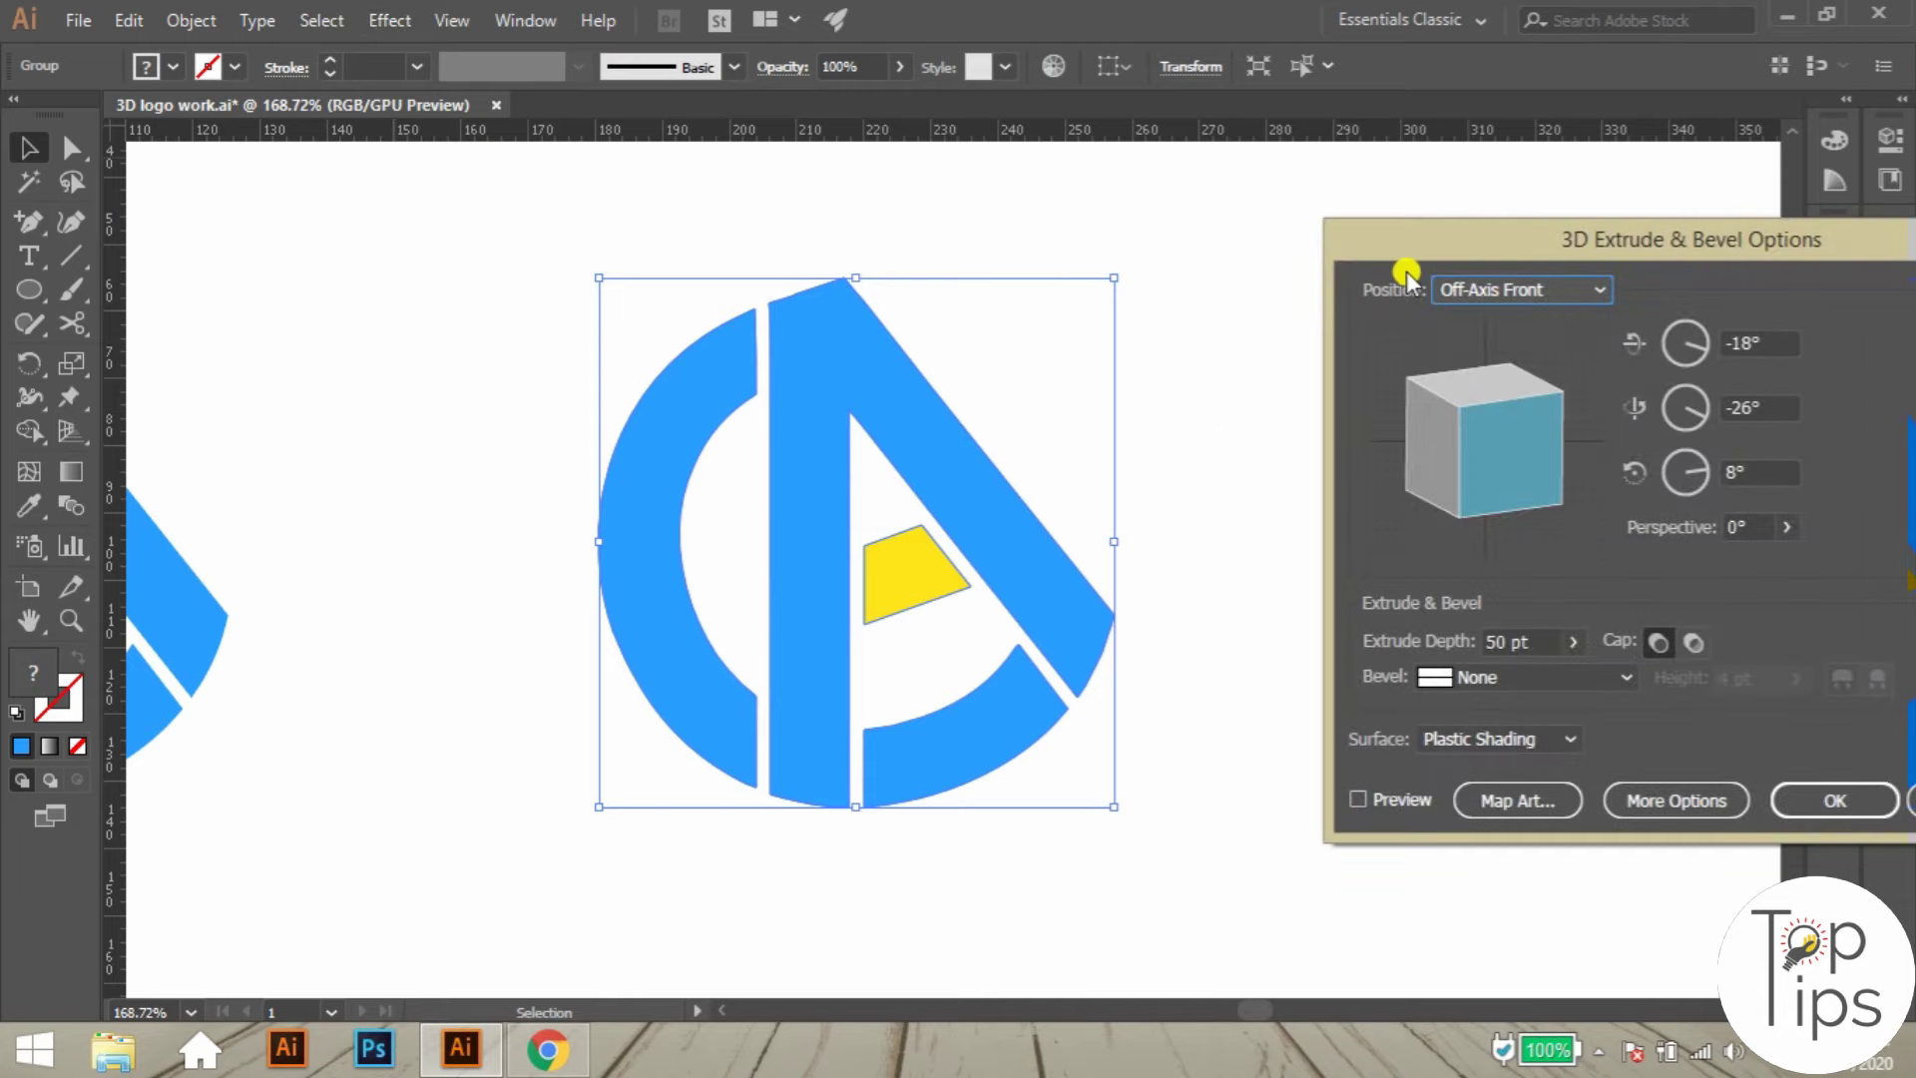
drag(1440, 238, 1267, 240)
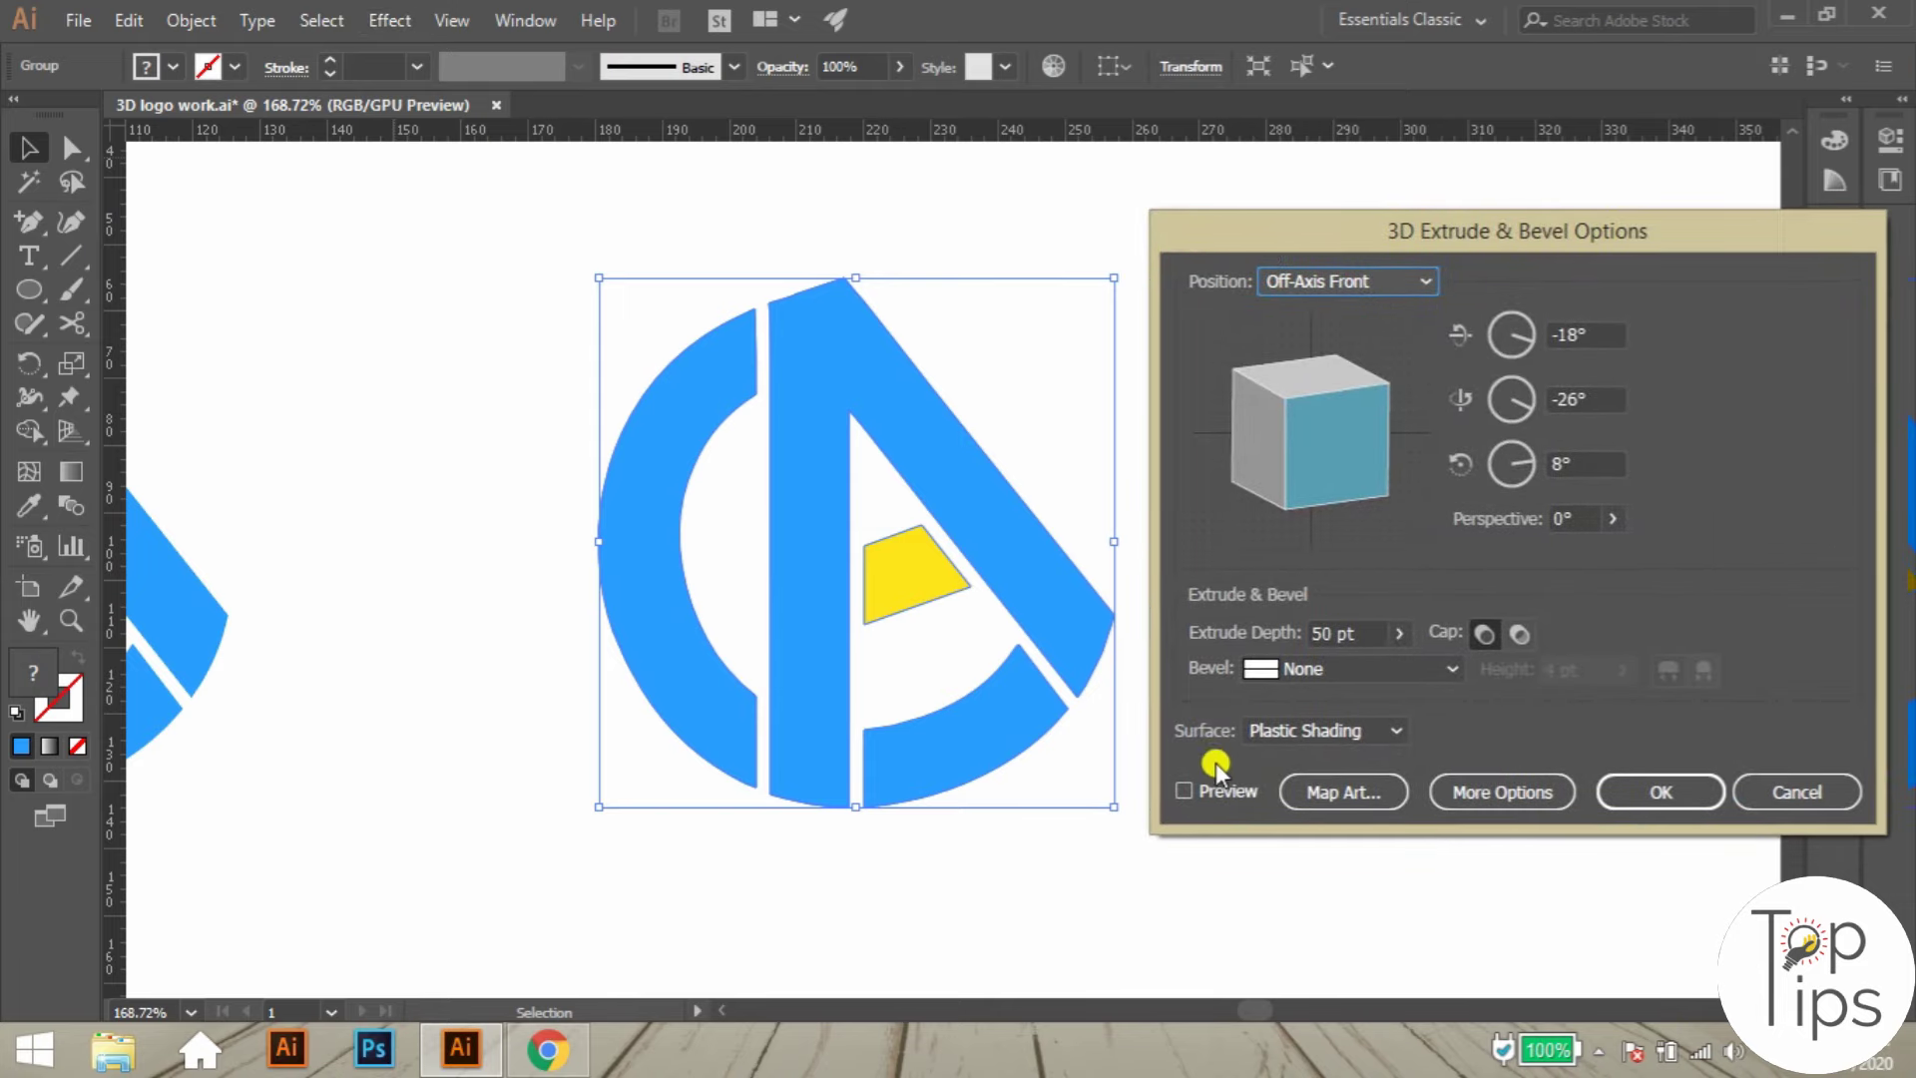
click(1216, 791)
- Set the logo's 3D rotation to 45° around the X axis and 0° around the Y and Z axes
mouse_move(1306, 435)
mouse_down()
mouse_move(1288, 440)
mouse_move(1266, 393)
mouse_move(1278, 420)
mouse_up()
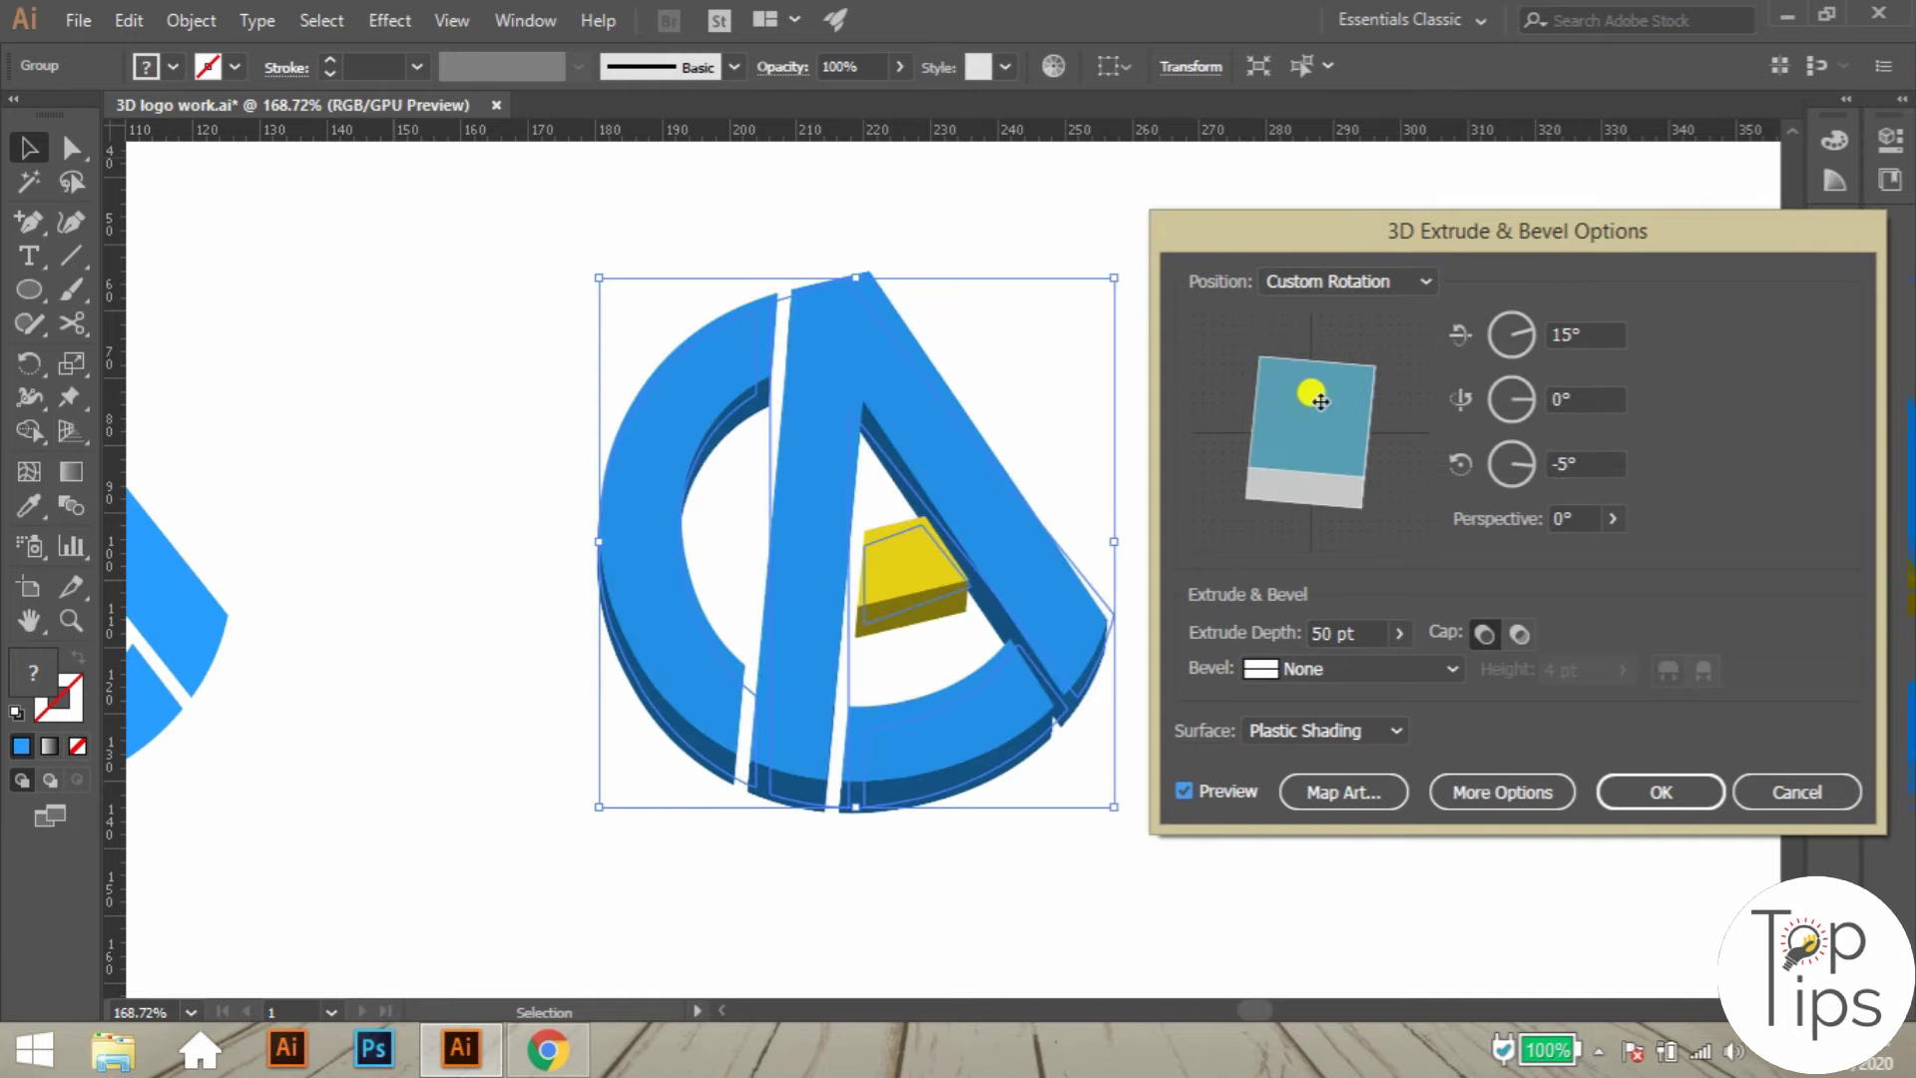
click(1575, 334)
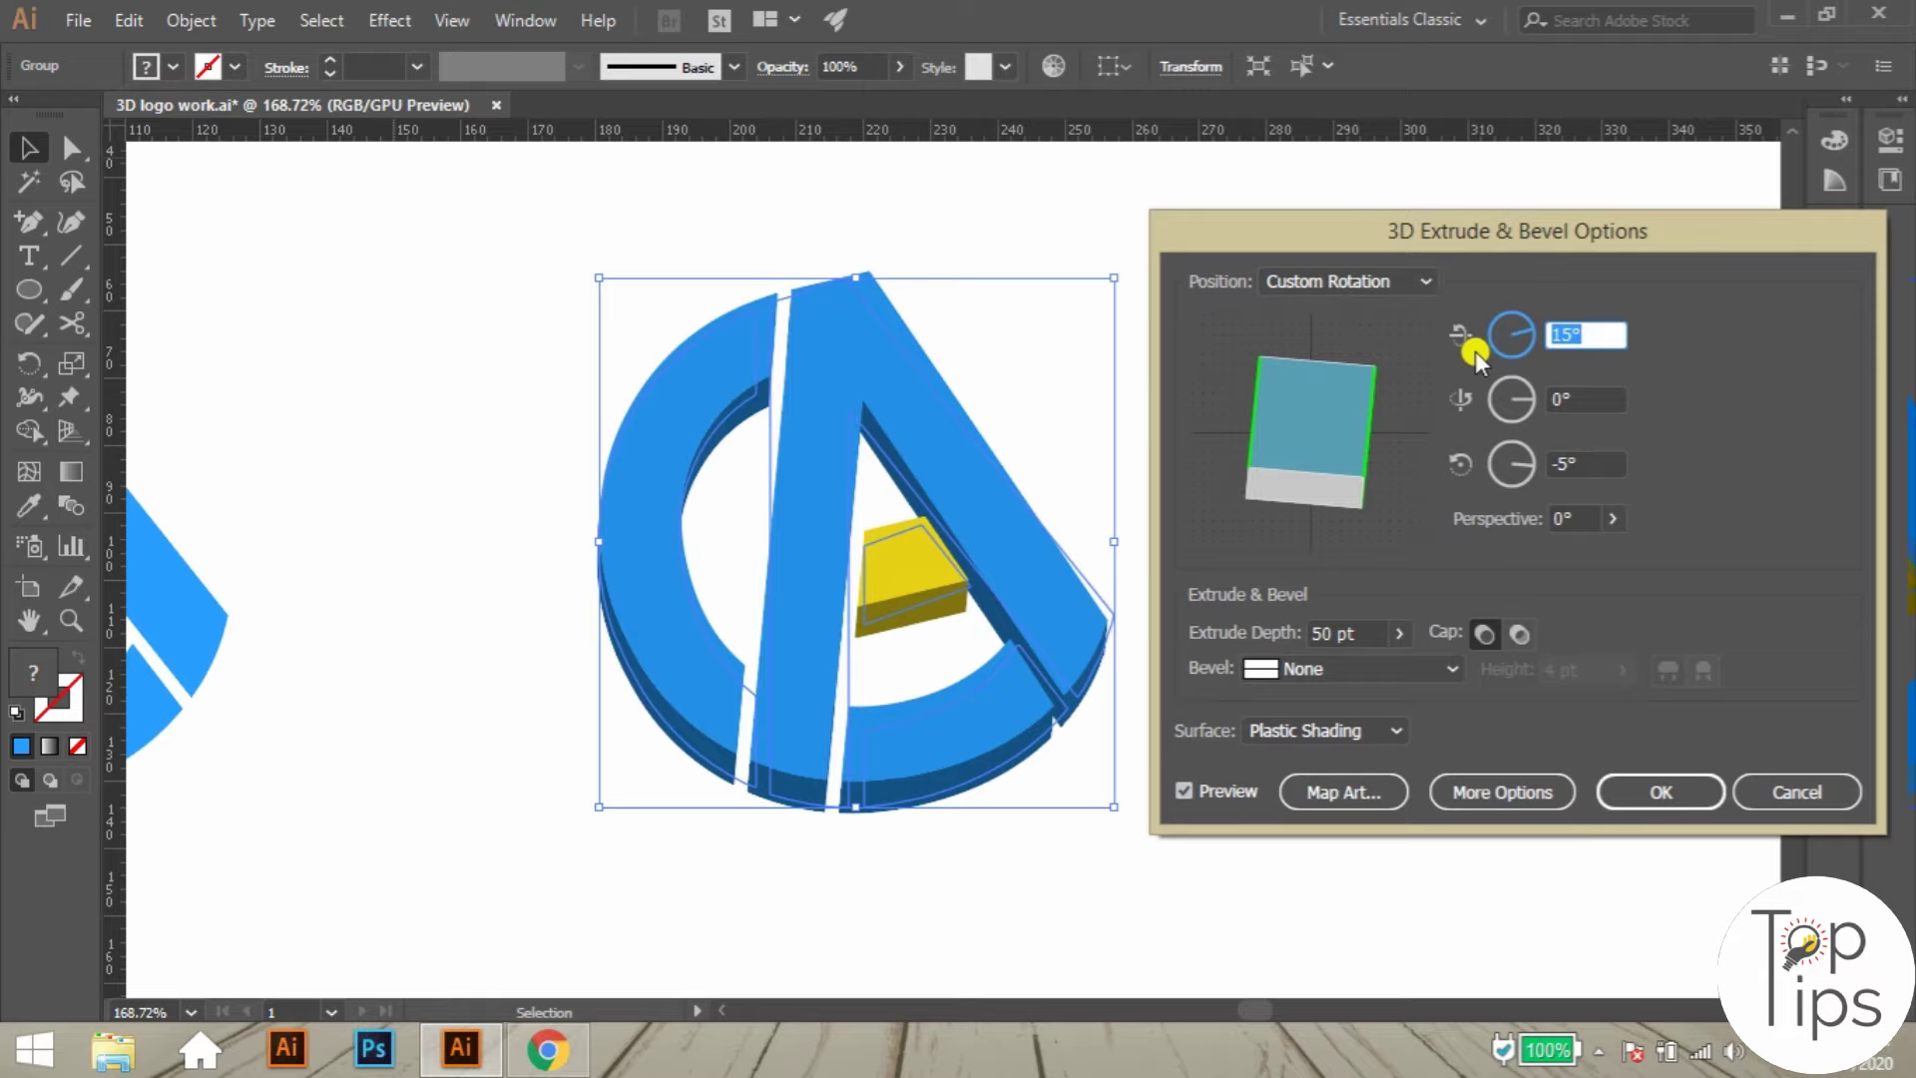
text(45)
key(Tab)
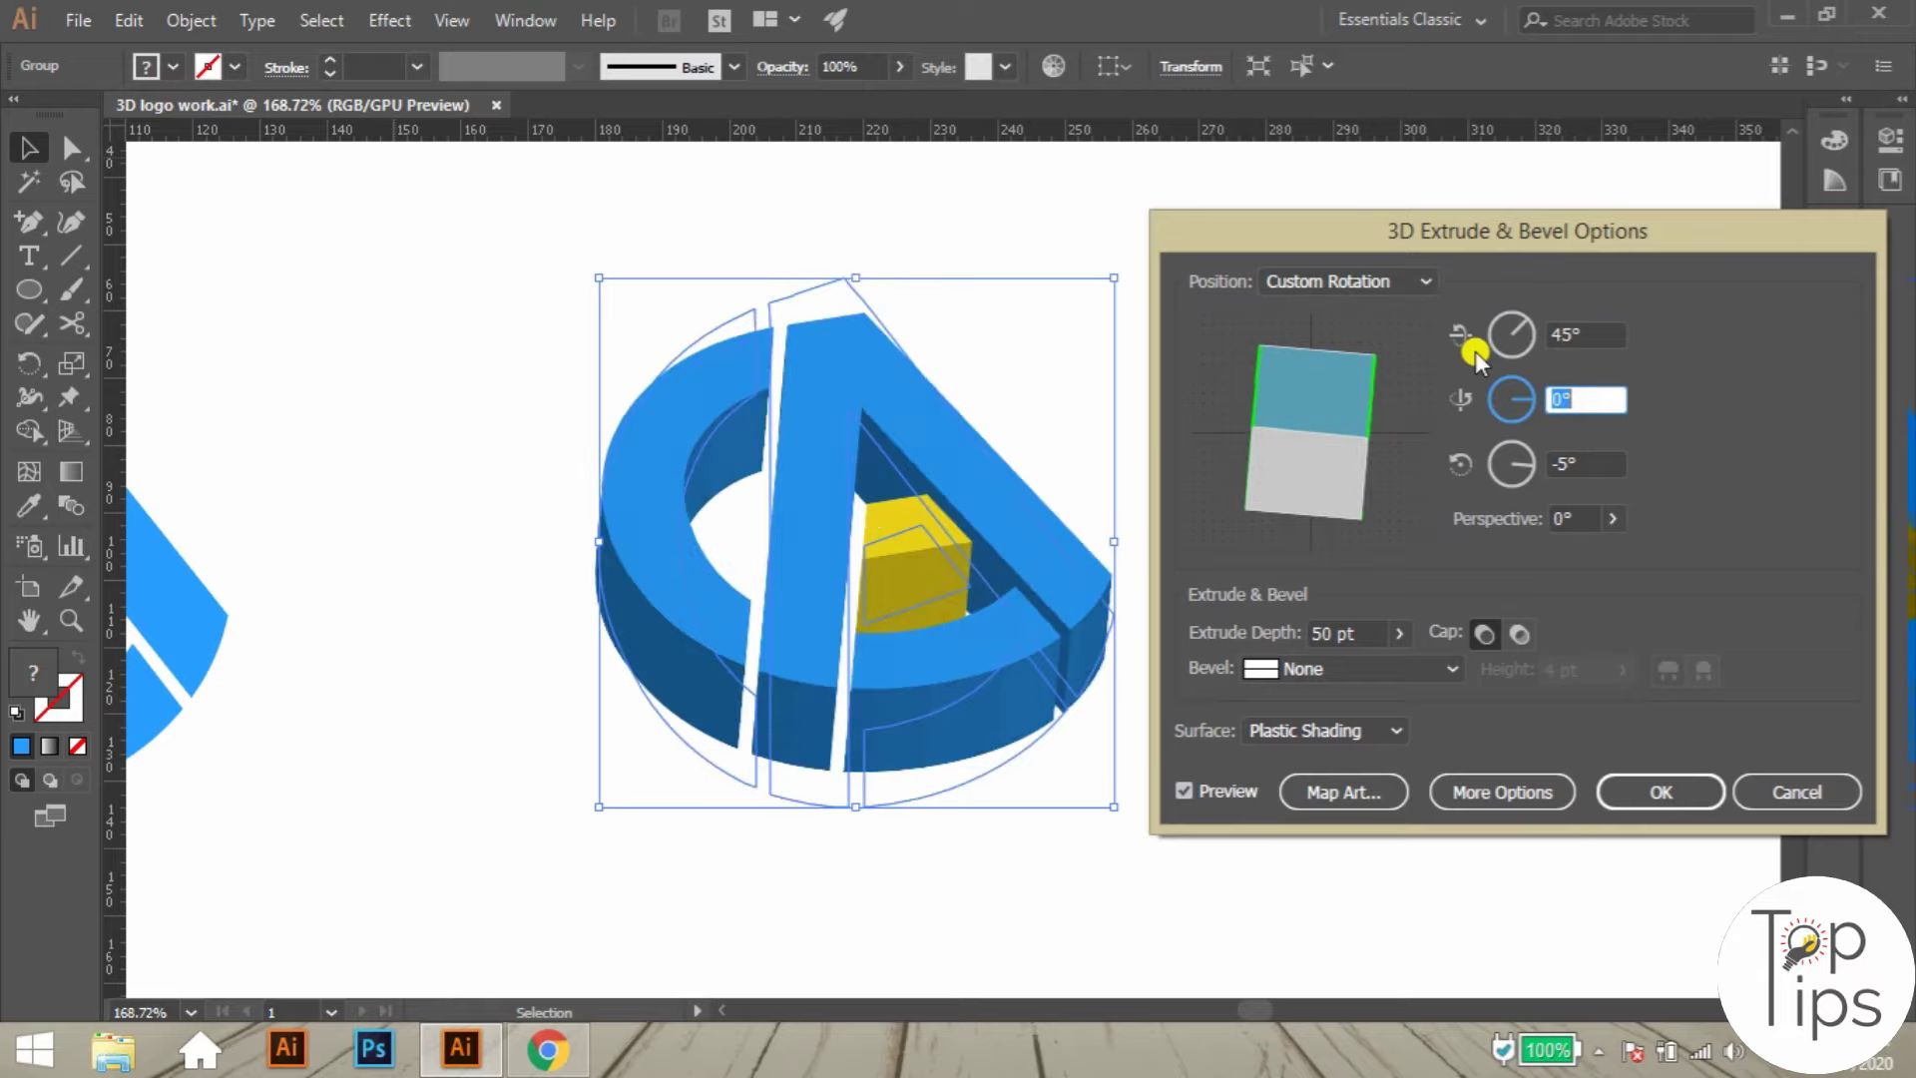
text(0)
key(Tab)
text(0)
key(Tab)
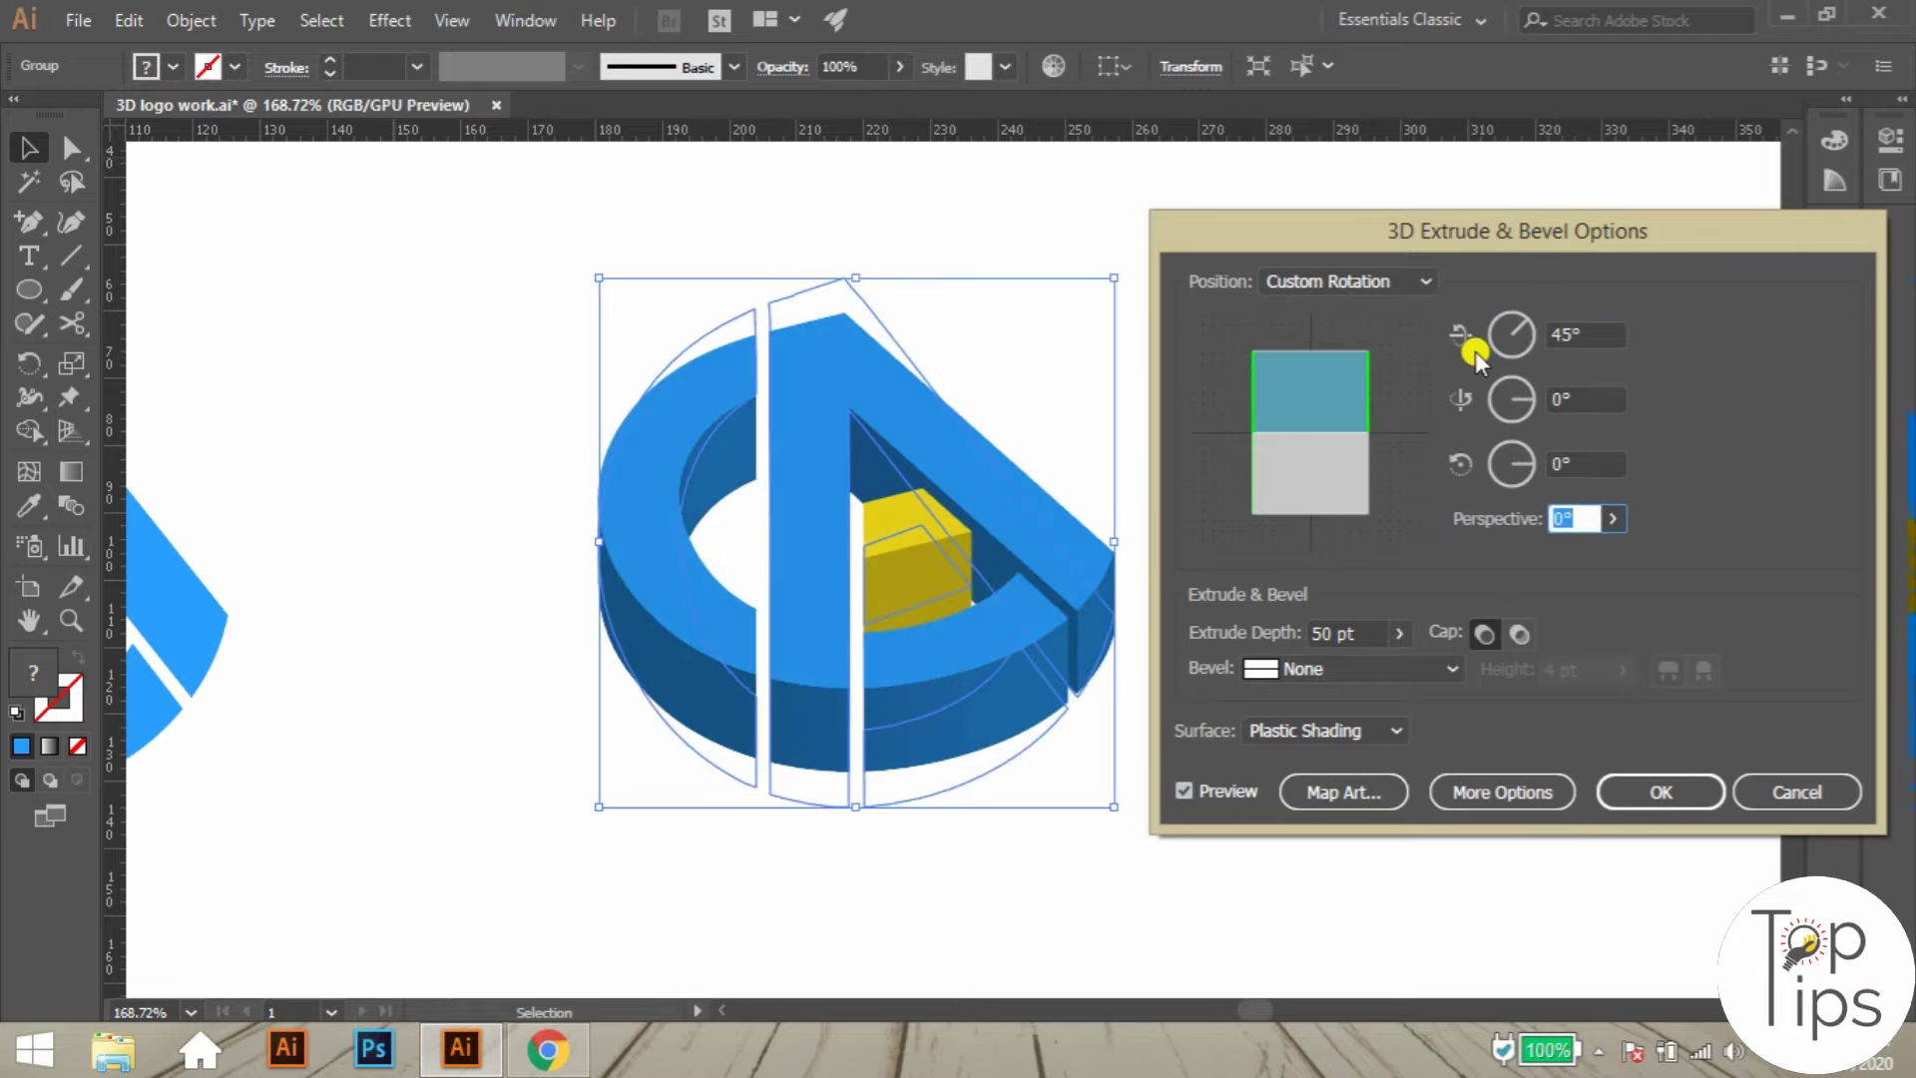
- Set the extrude depth to 30 pt and apply the 3D effect to the logo copy
click(1367, 635)
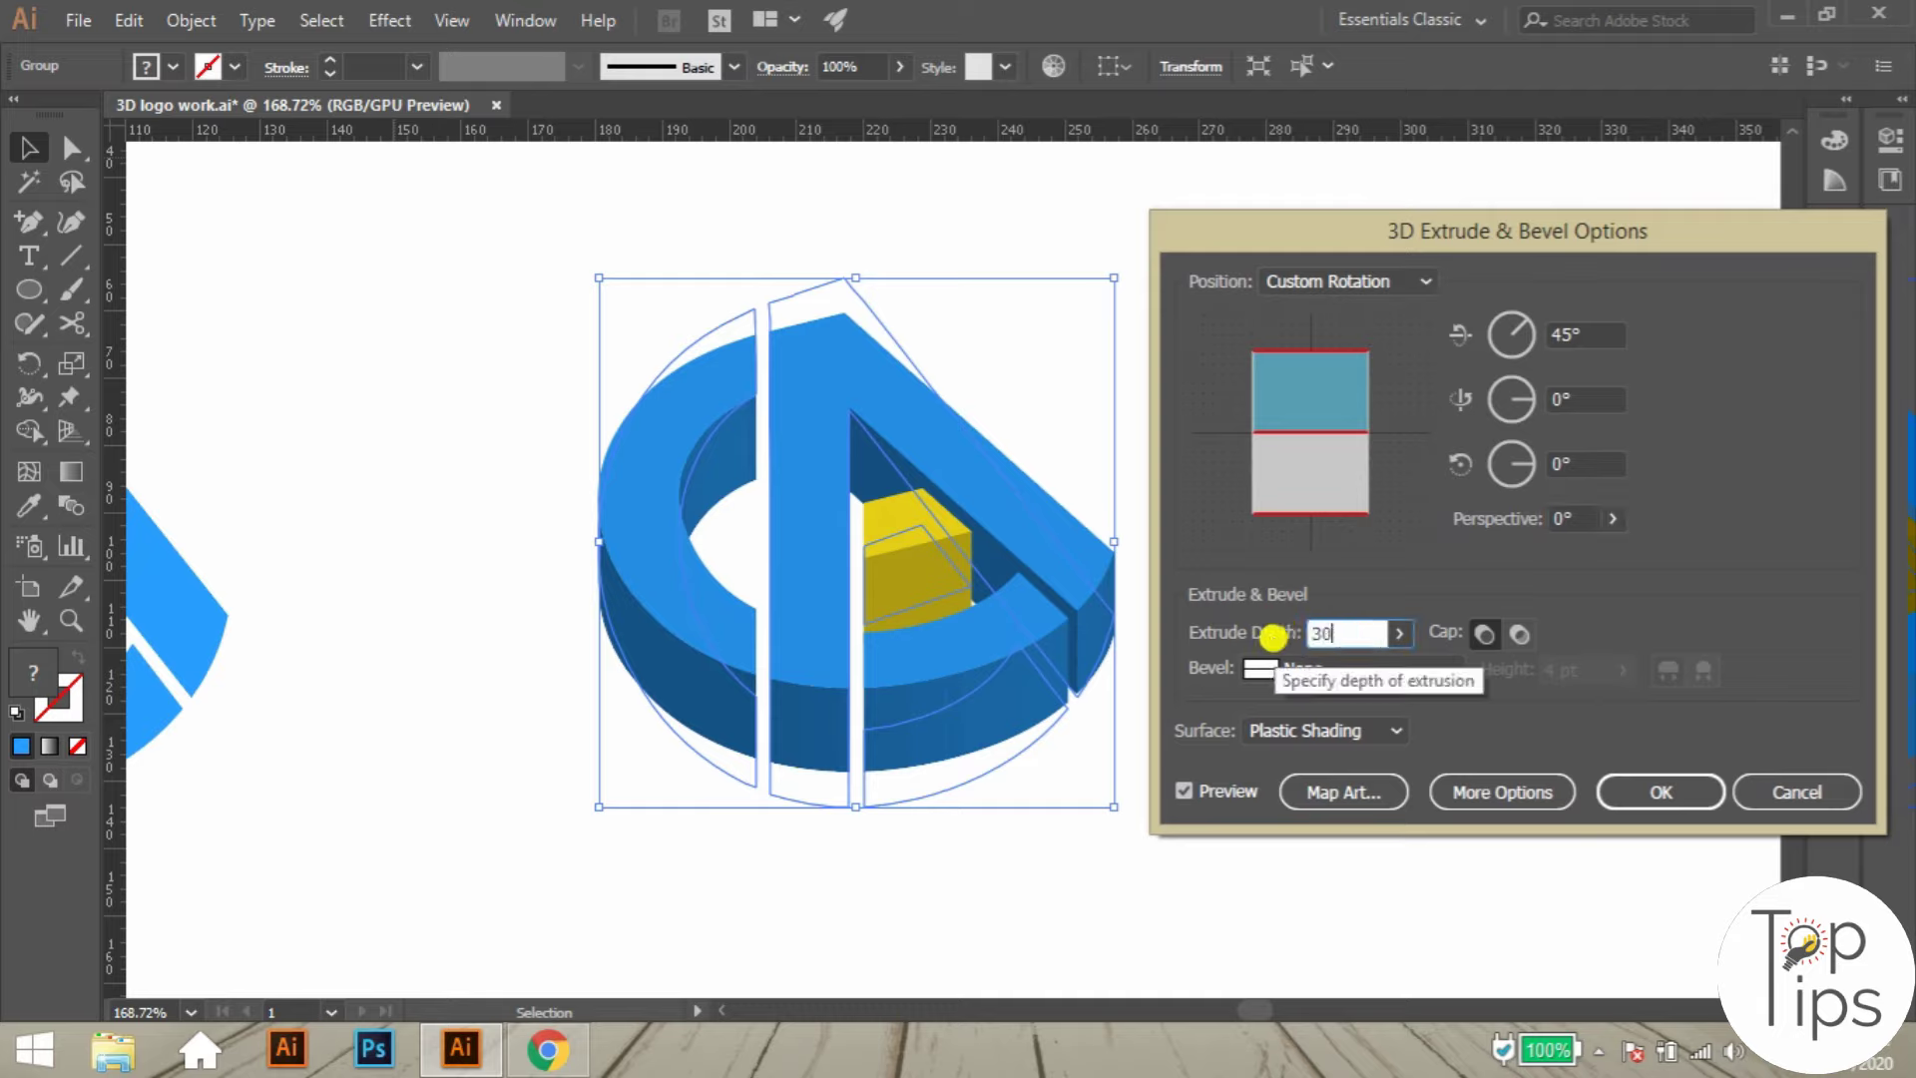
click(1215, 793)
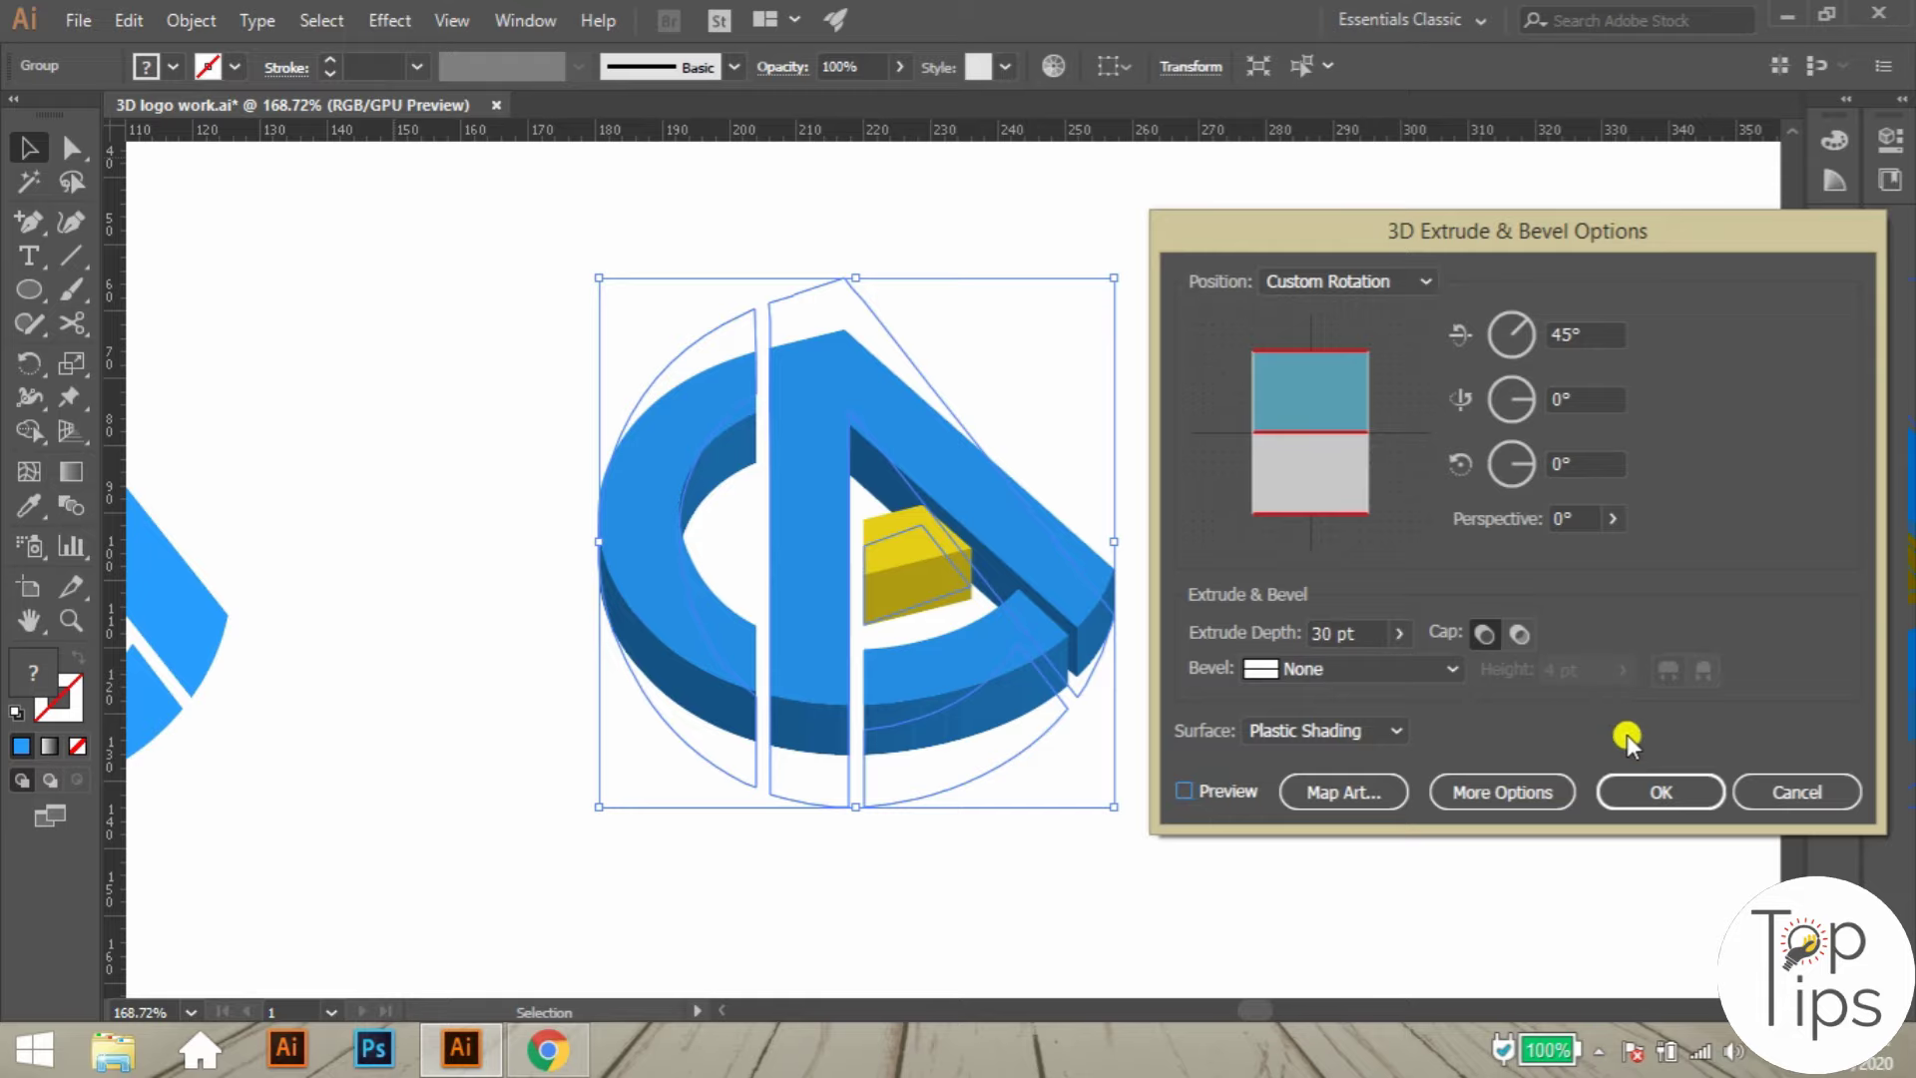
click(1648, 796)
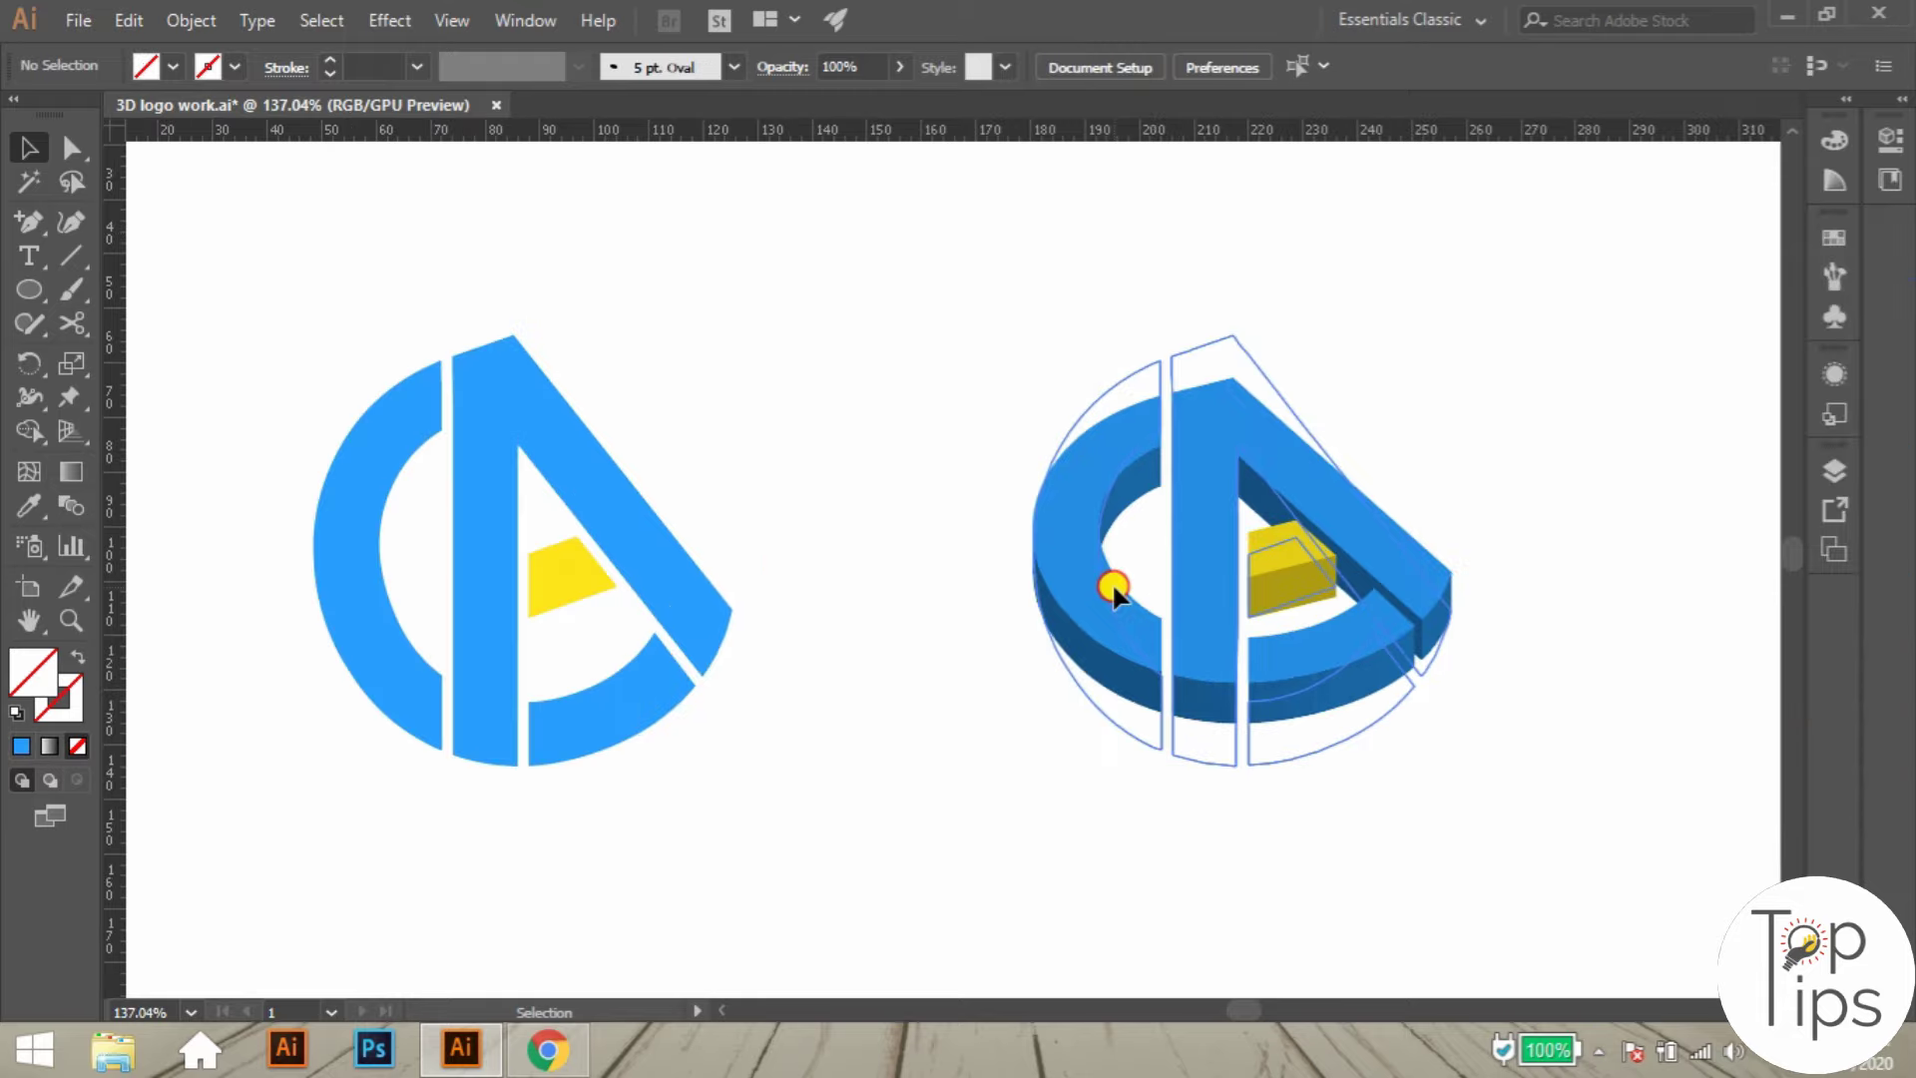
- Shift the extruded logo slightly upward and expand its appearance into editable shapes
drag(1110, 586, 1110, 536)
click(1467, 349)
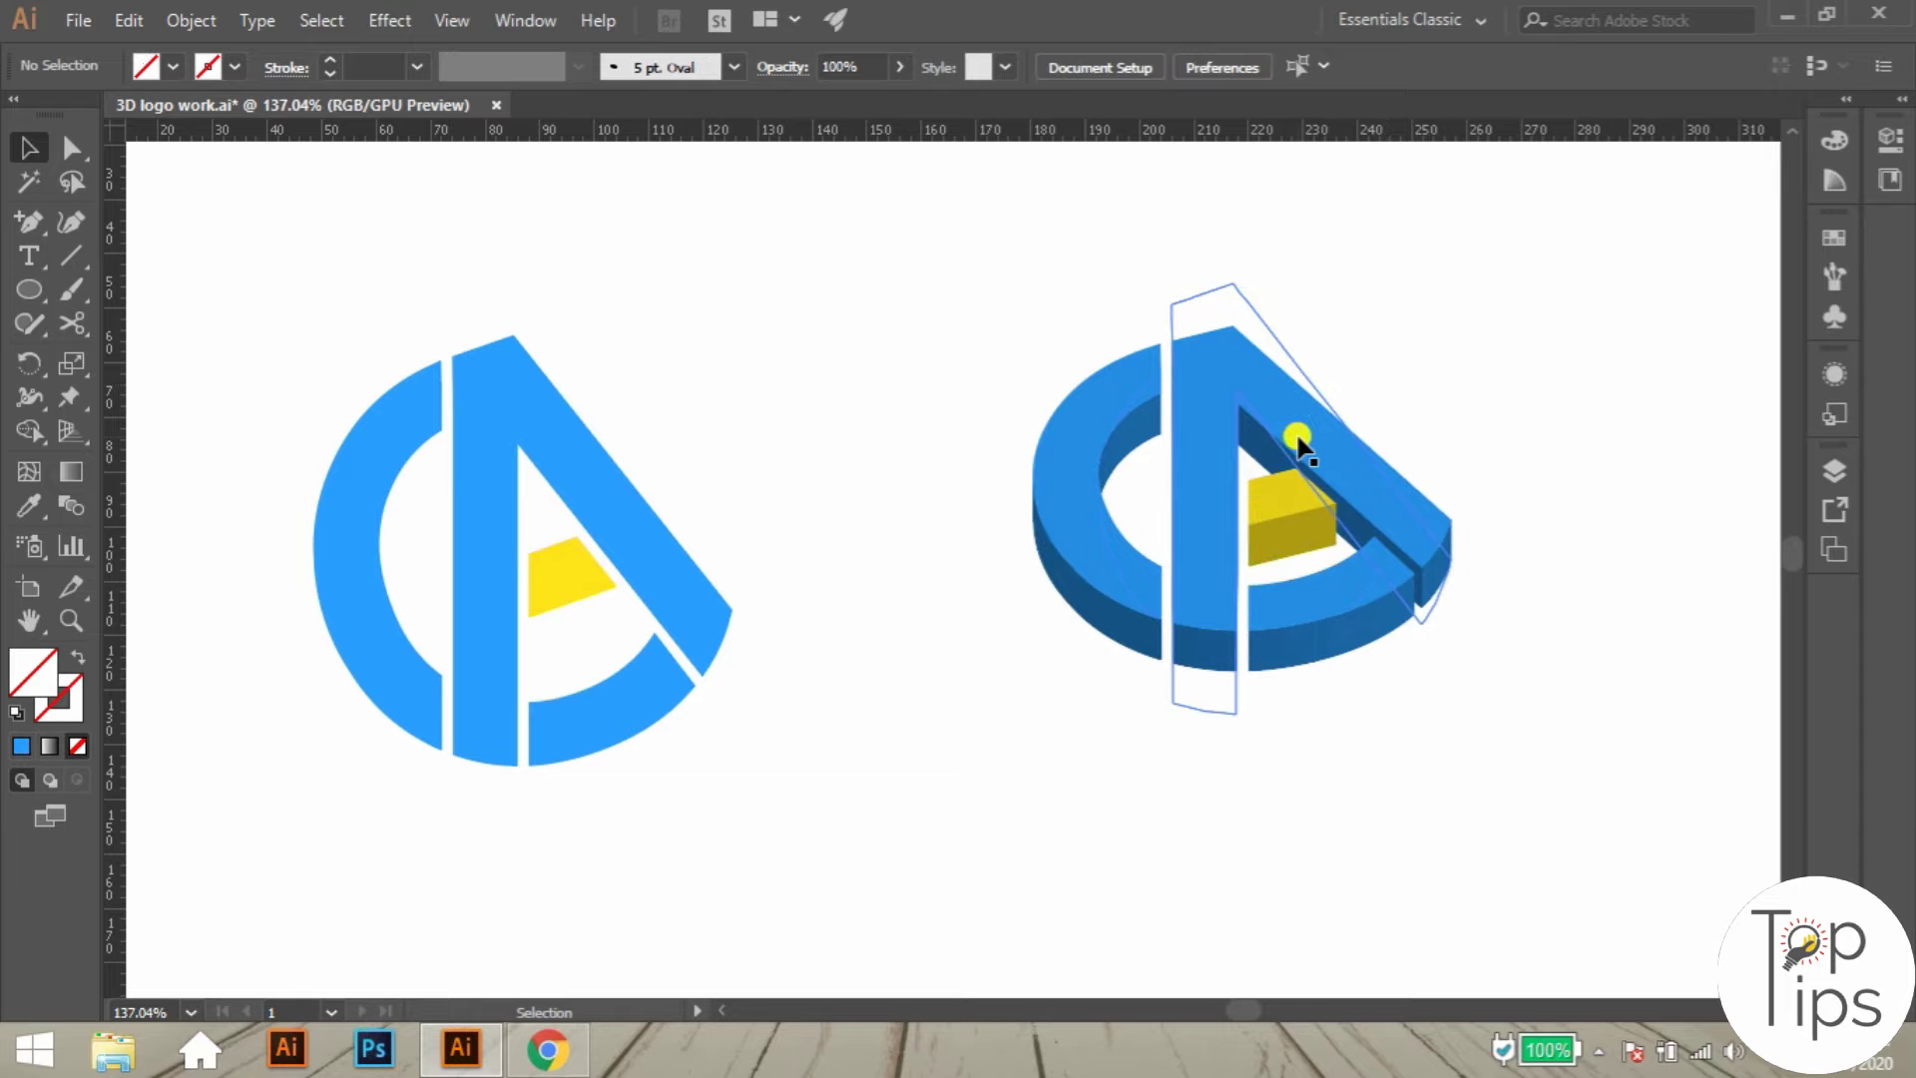
click(1297, 439)
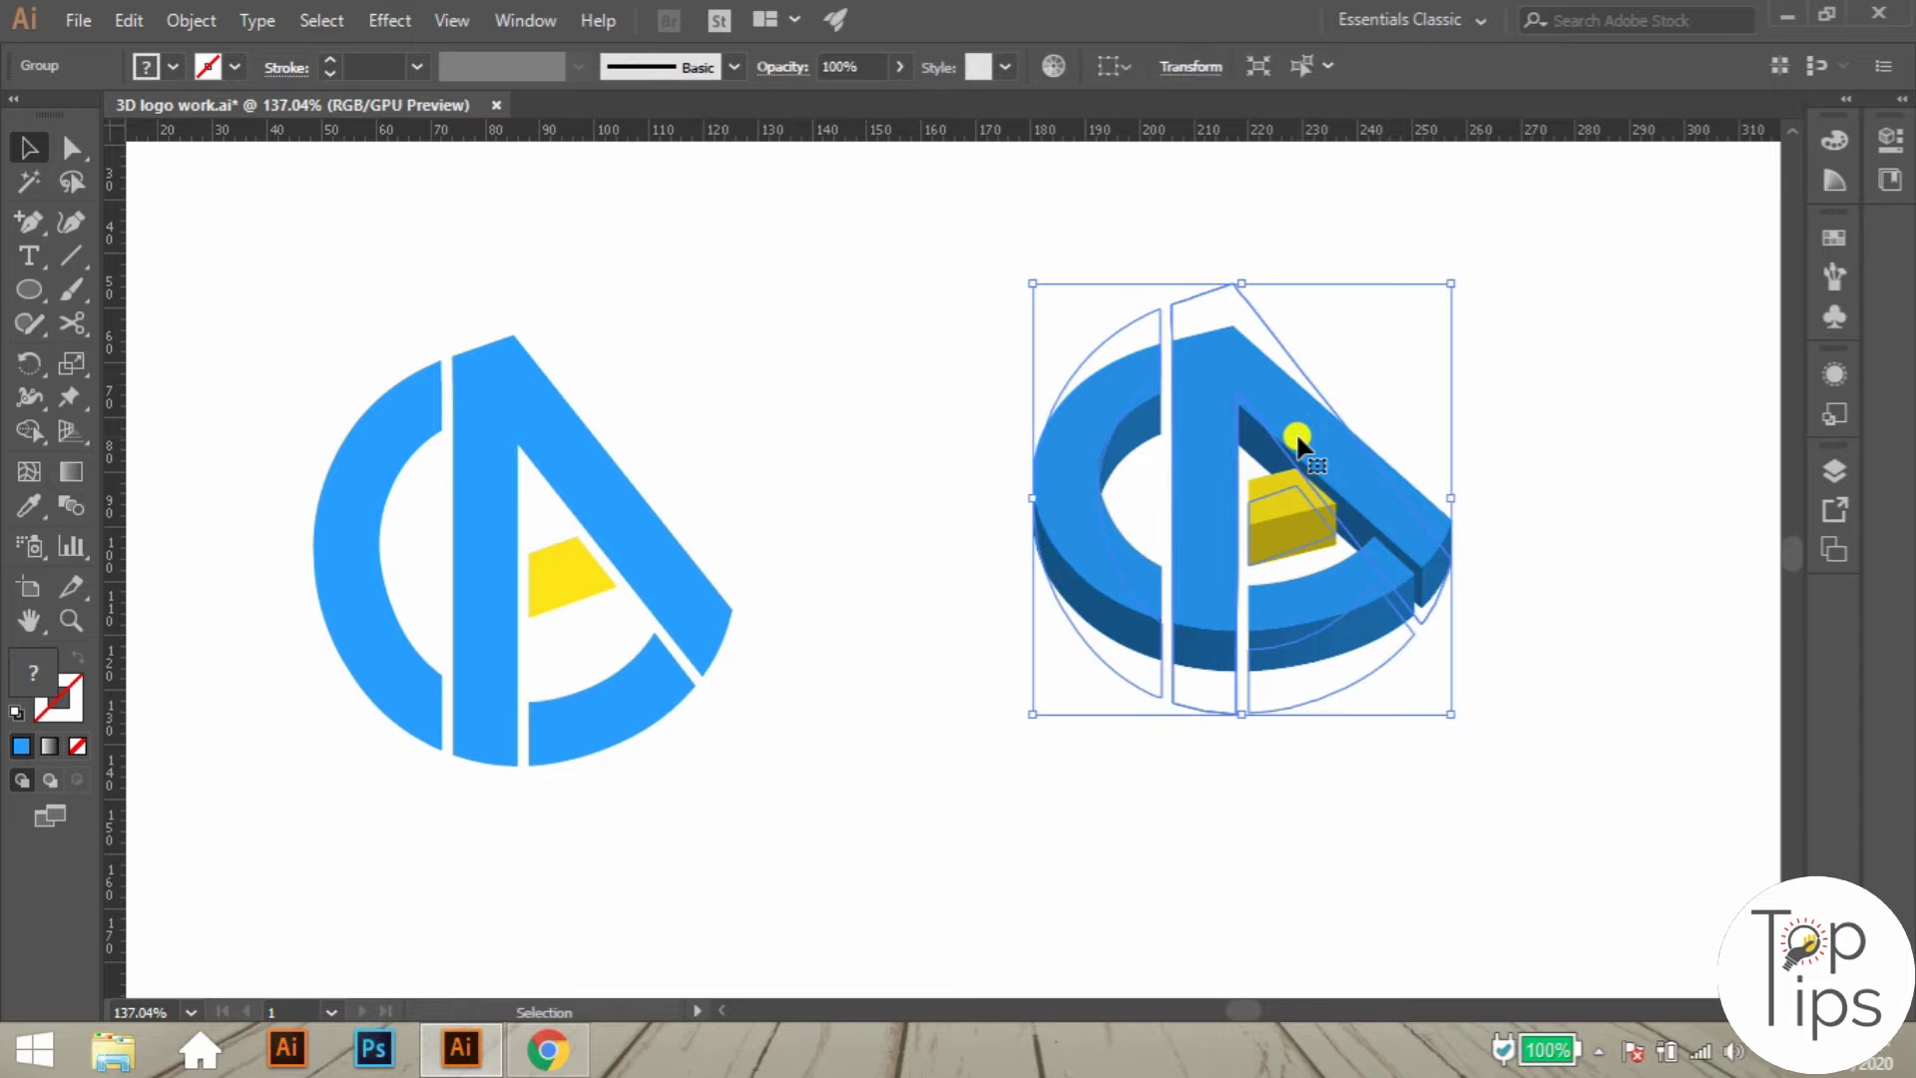
click(185, 20)
click(376, 317)
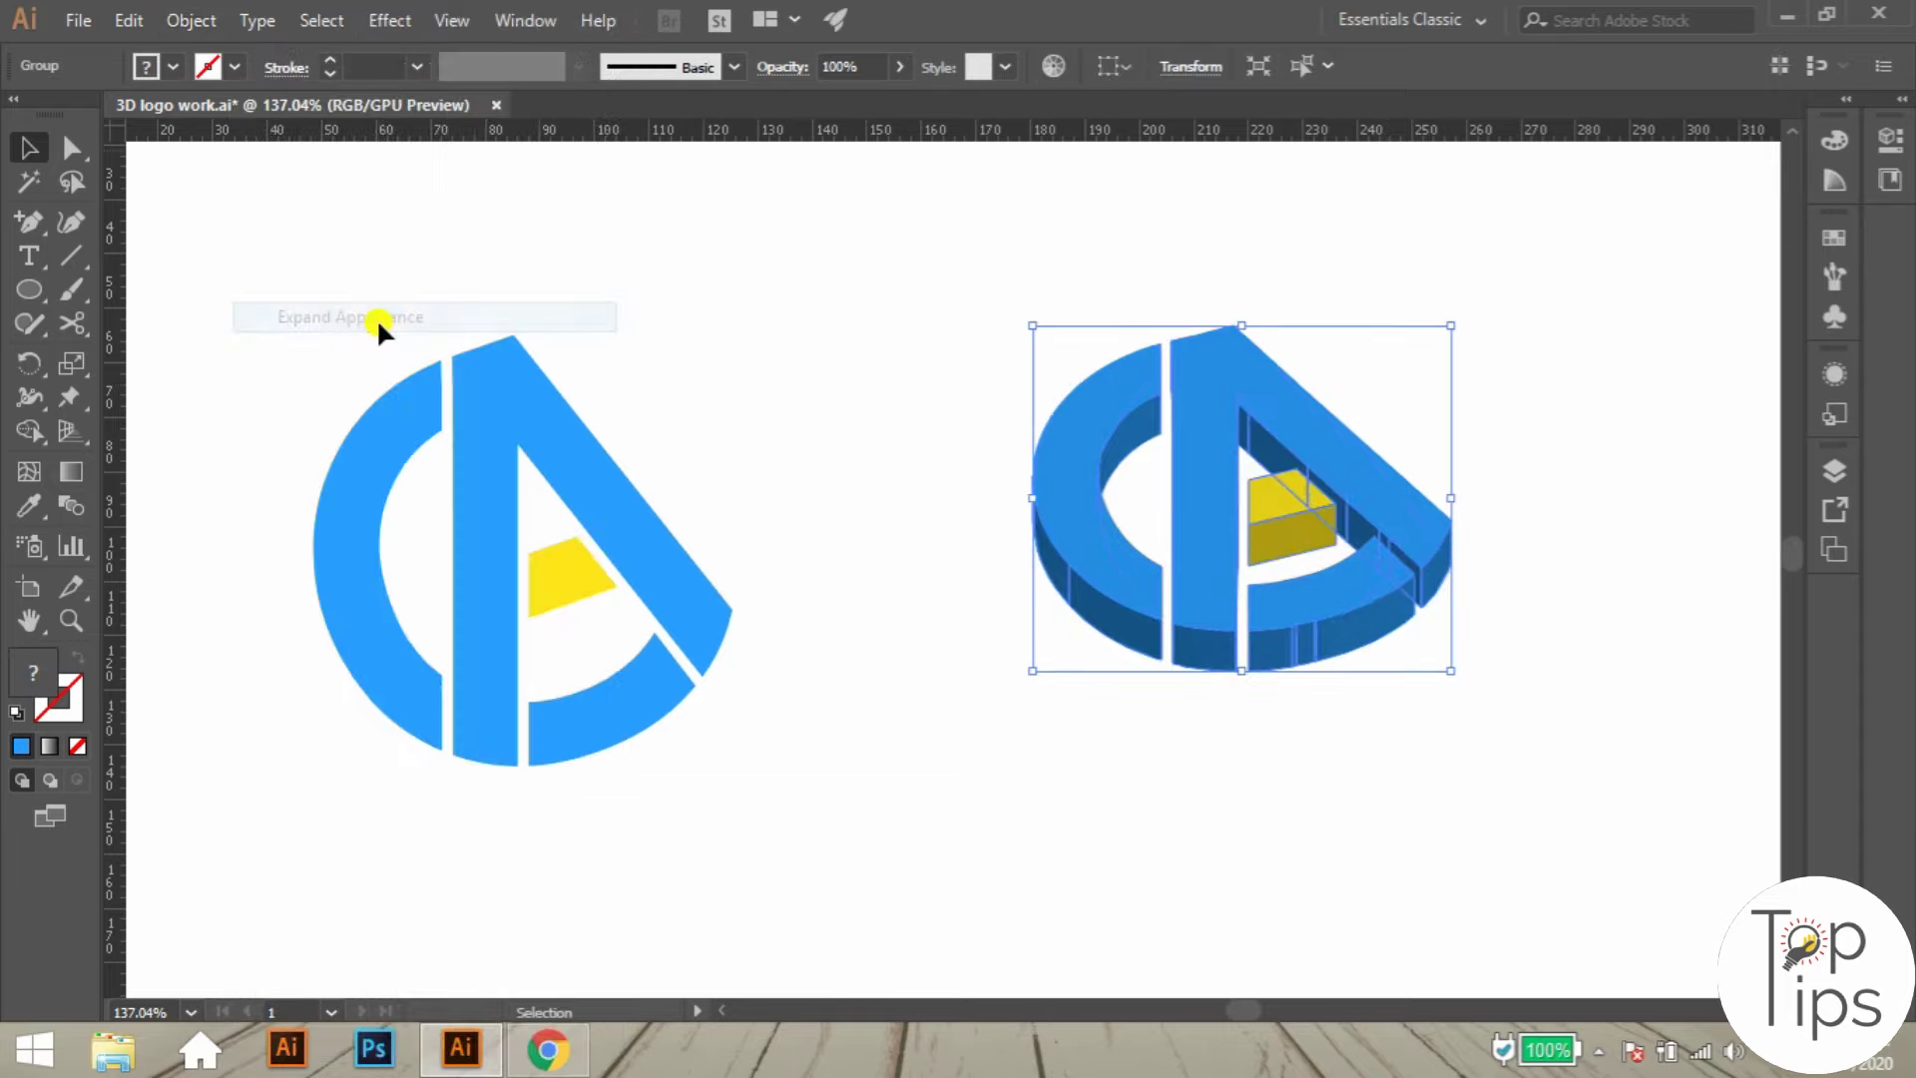
click(962, 303)
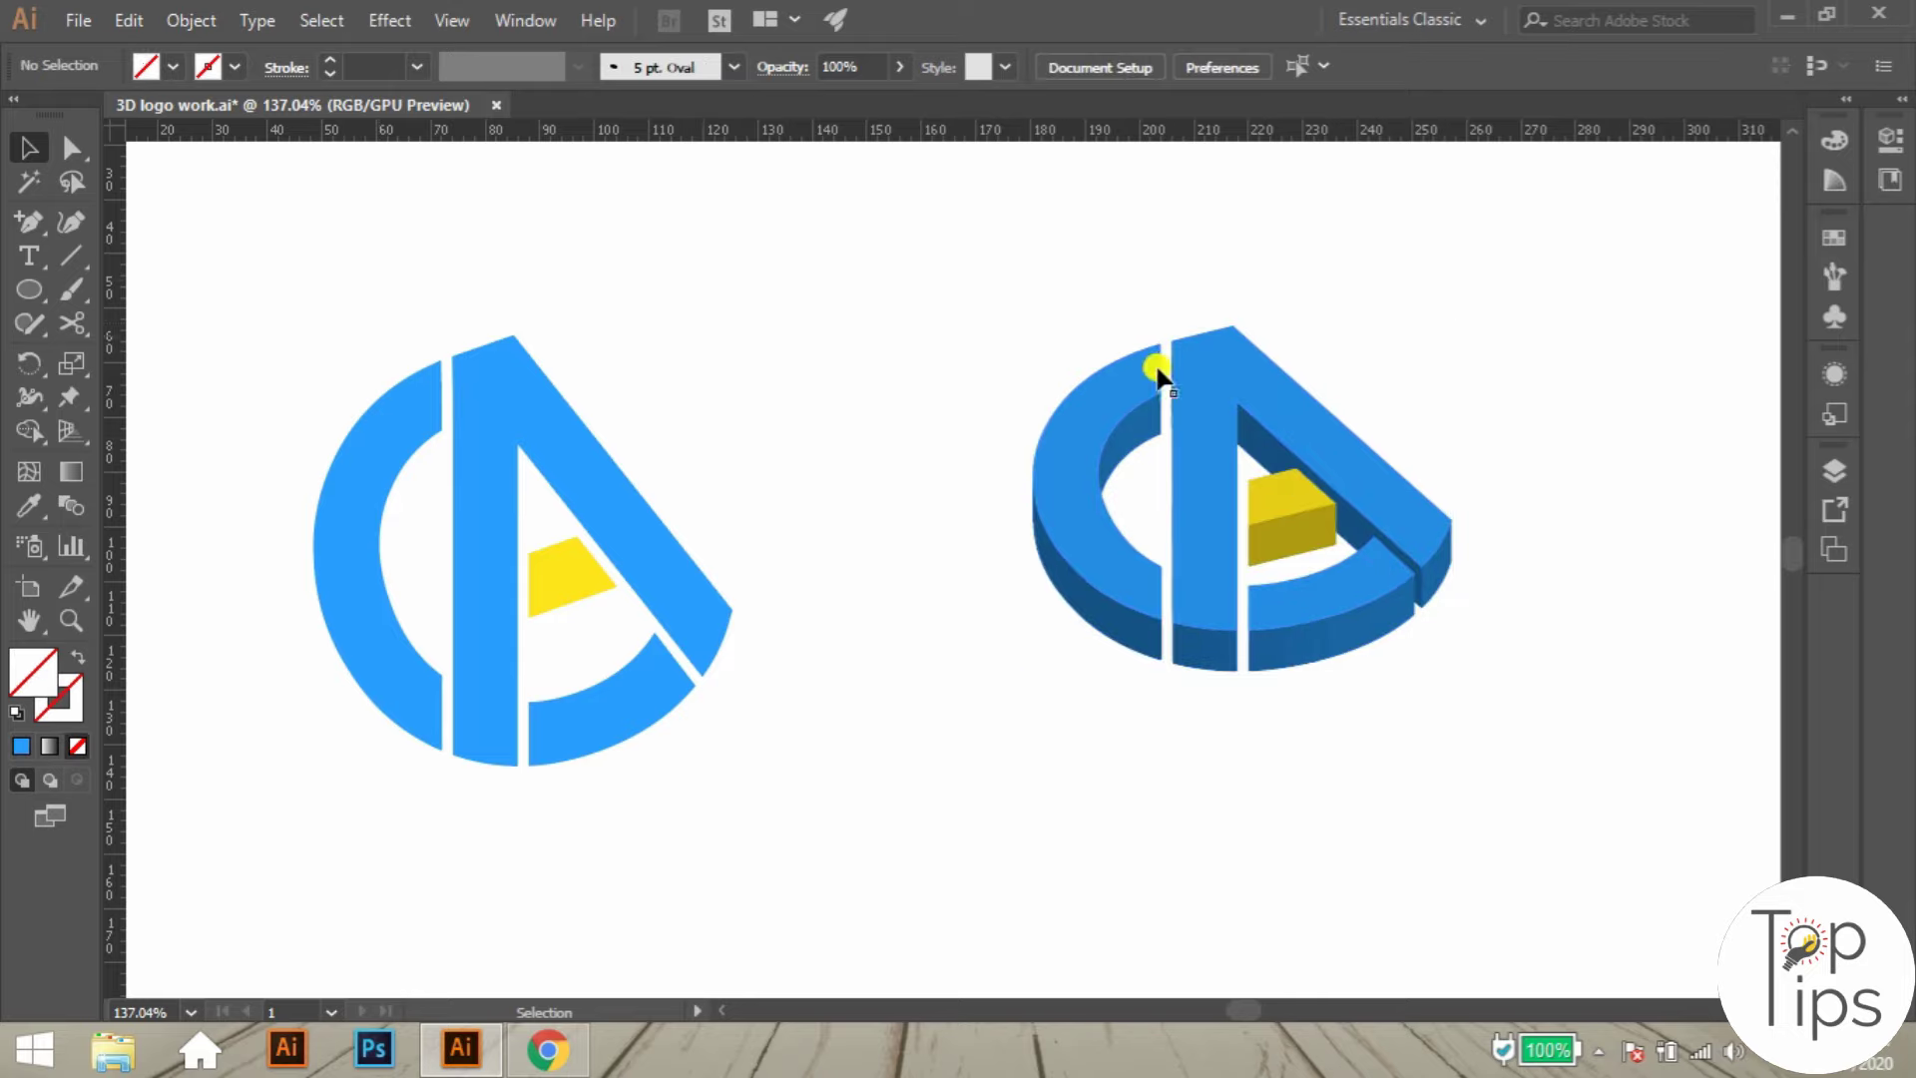
- Ungroup the expanded 3D logo so its faces can be selected separately
click(1098, 424)
right_click(1098, 418)
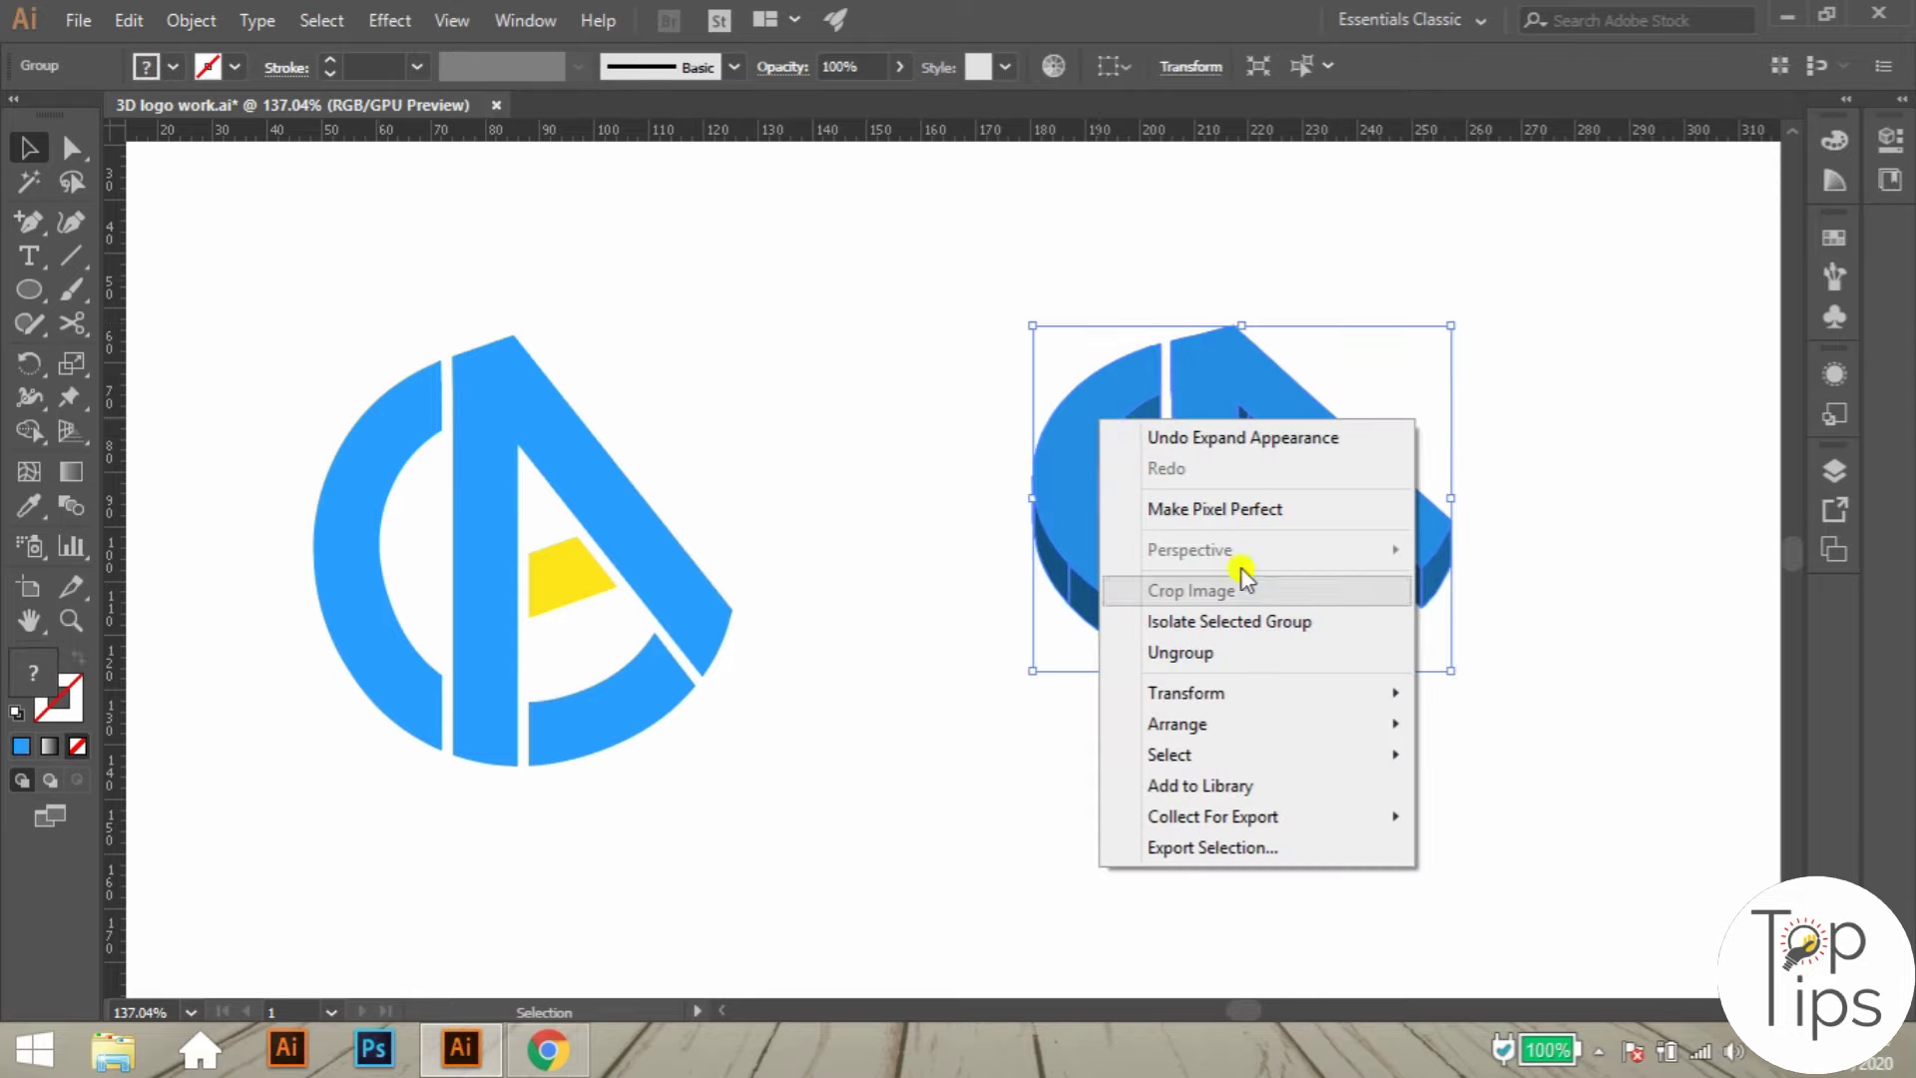
click(1192, 659)
click(1572, 302)
- Recolour the 3D logo's blue top faces (C arc, A shape and lower arc) with the blue sampled from the flat logo
drag(1103, 415, 857, 441)
key(ctrl+z)
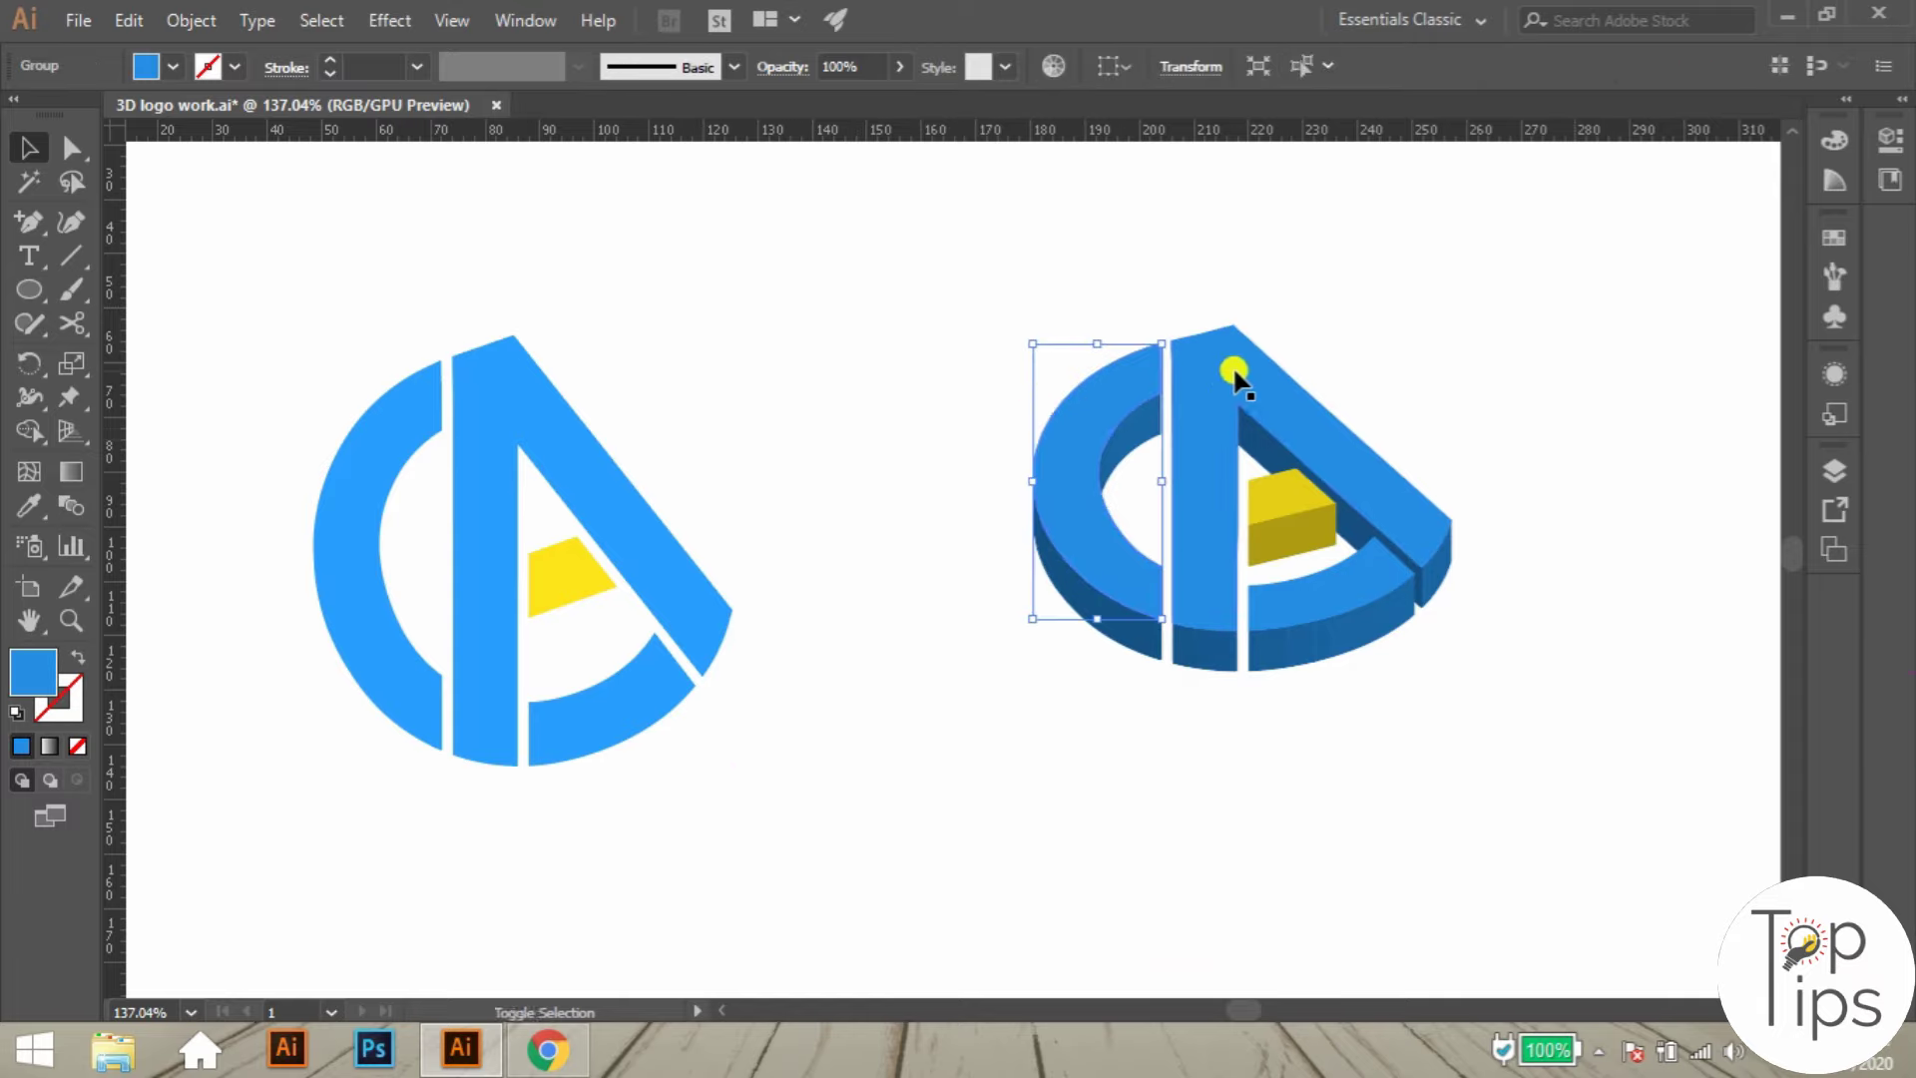
shift+click(1234, 371)
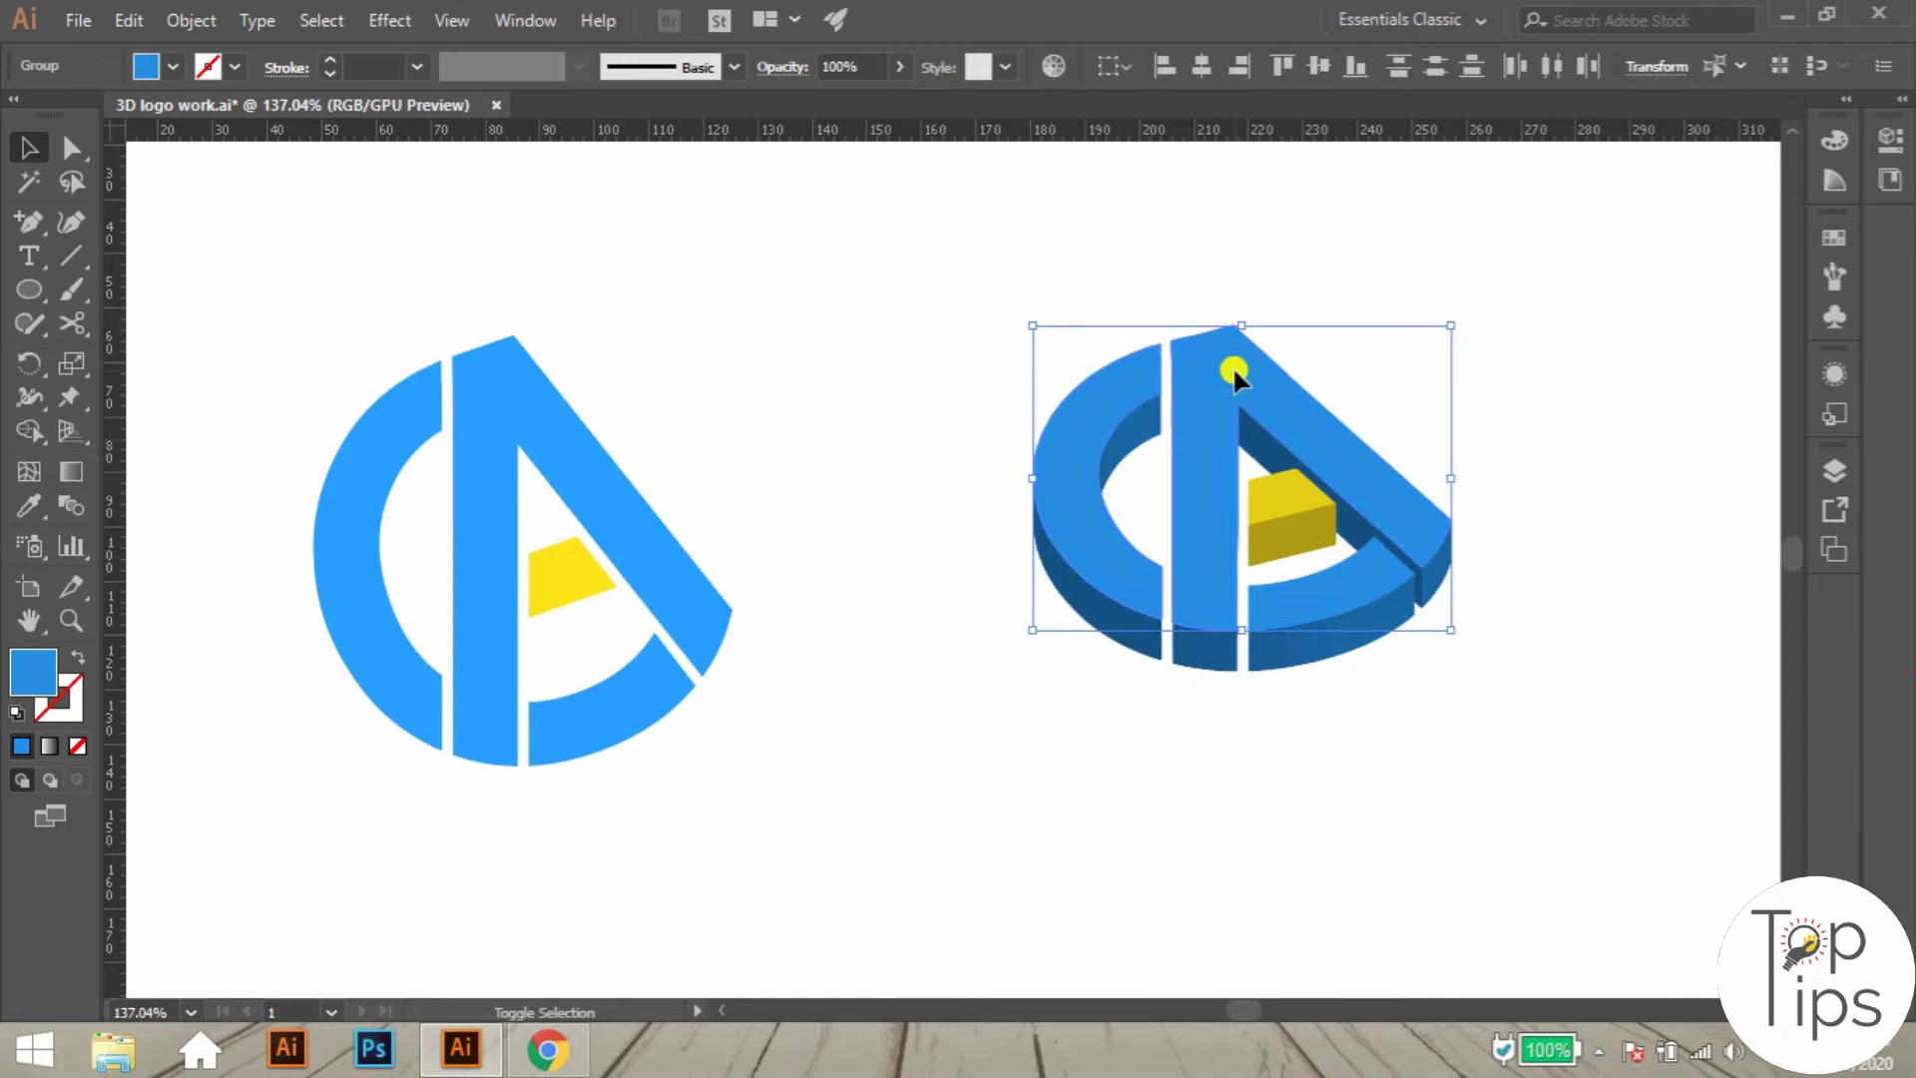
shift+click(1370, 579)
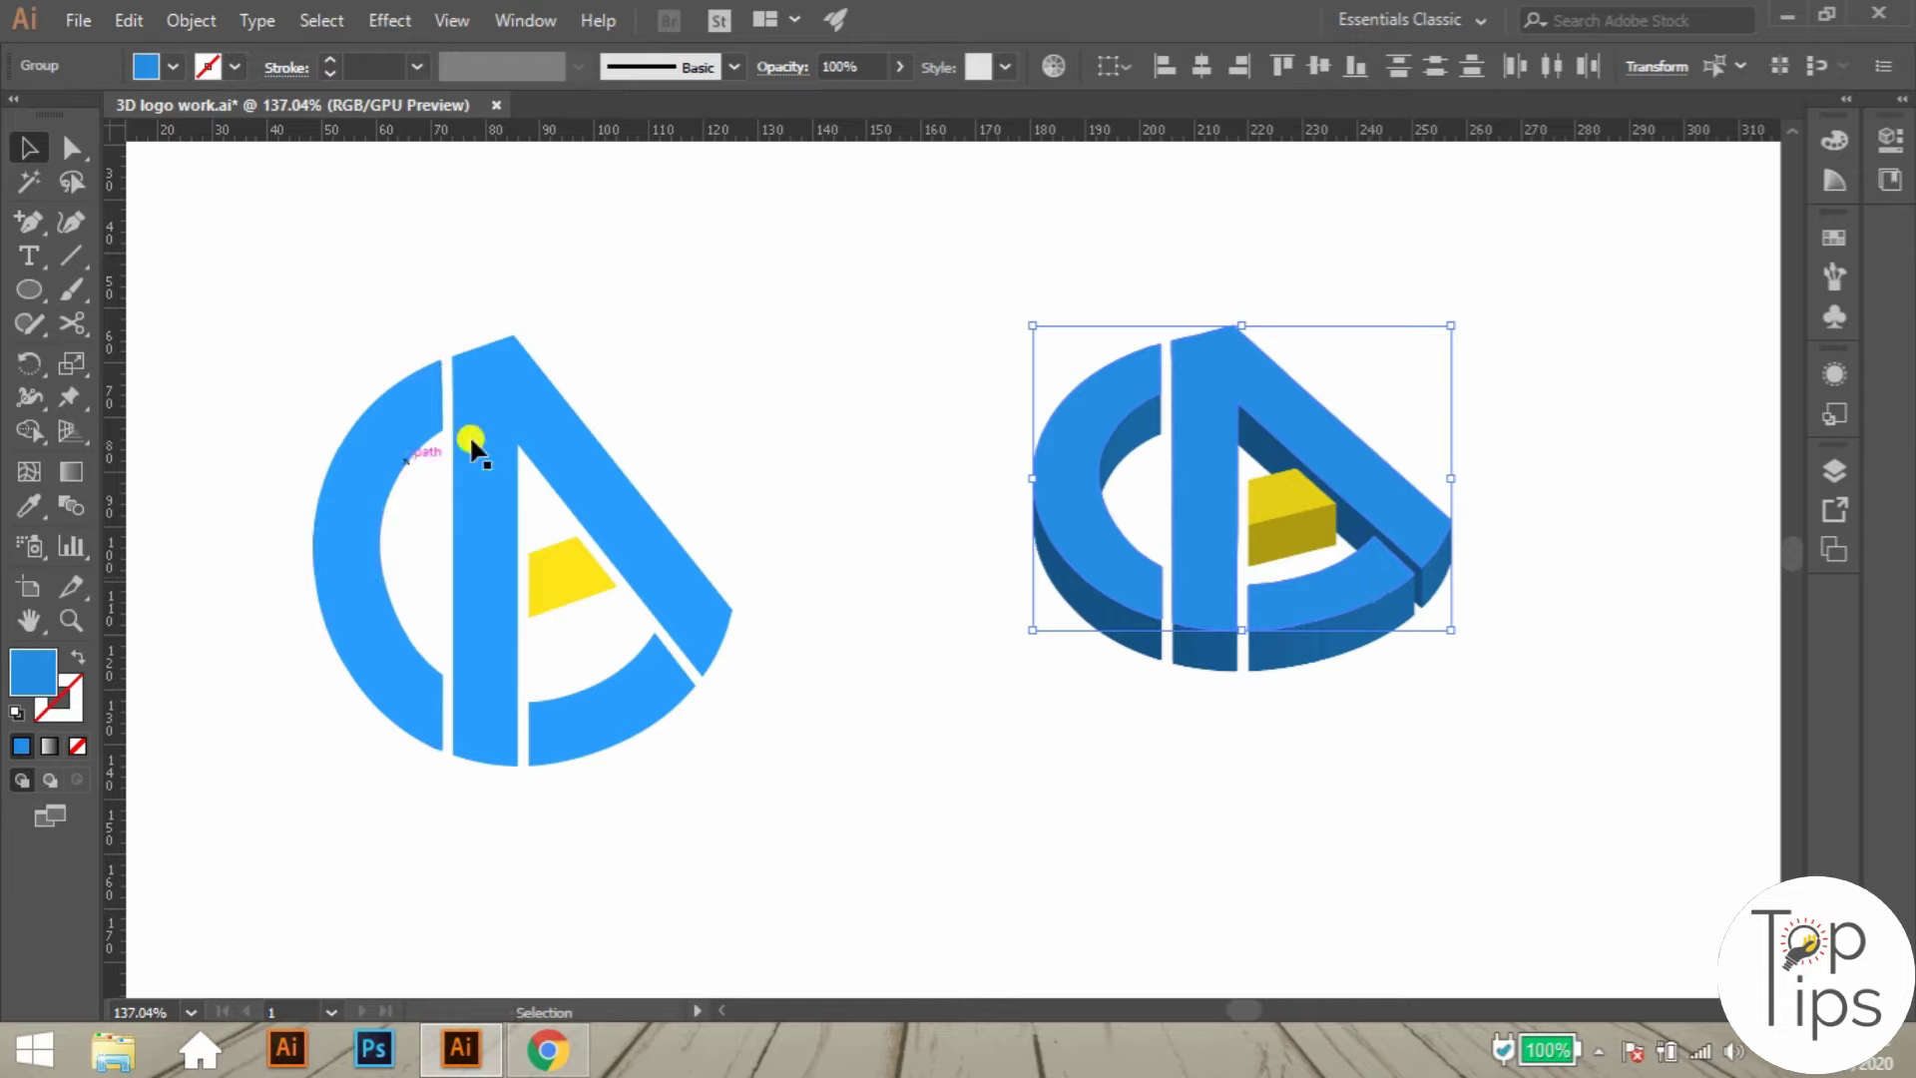
click(29, 504)
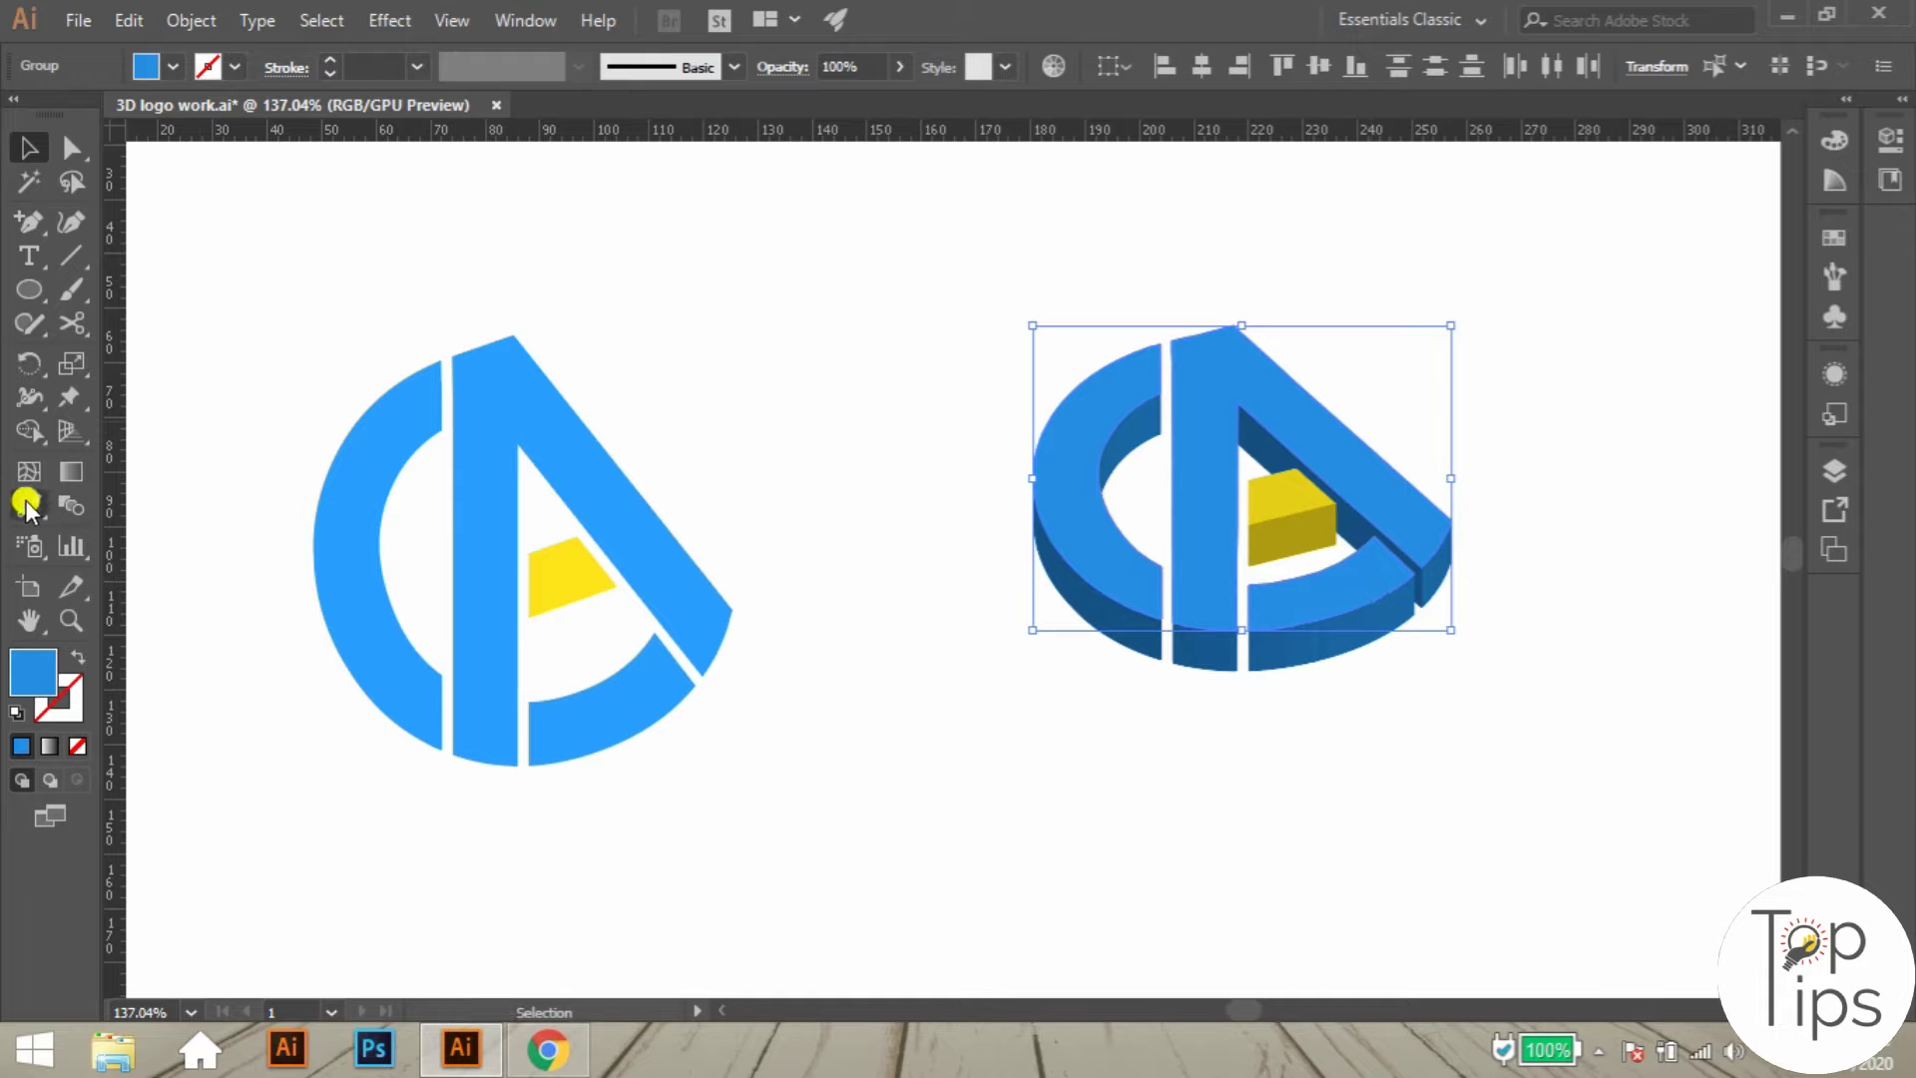
click(582, 398)
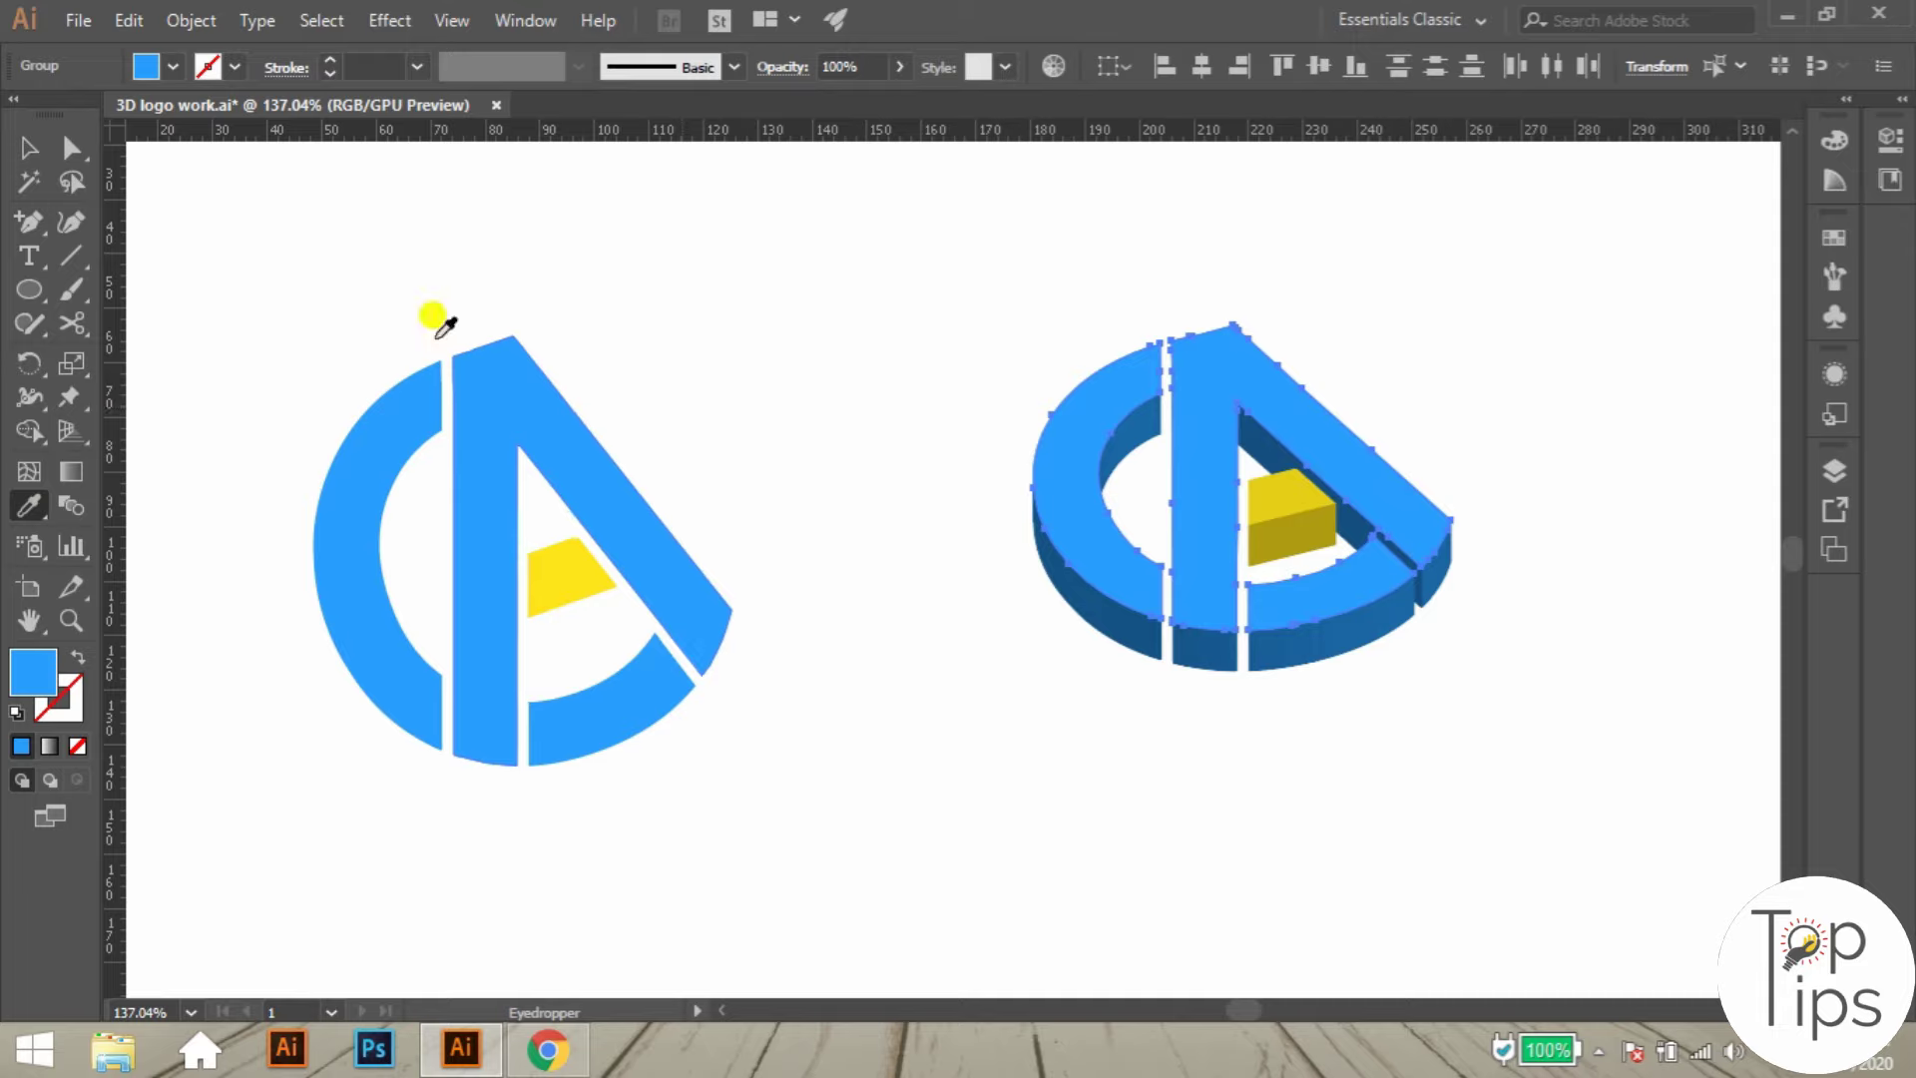
click(29, 147)
click(882, 380)
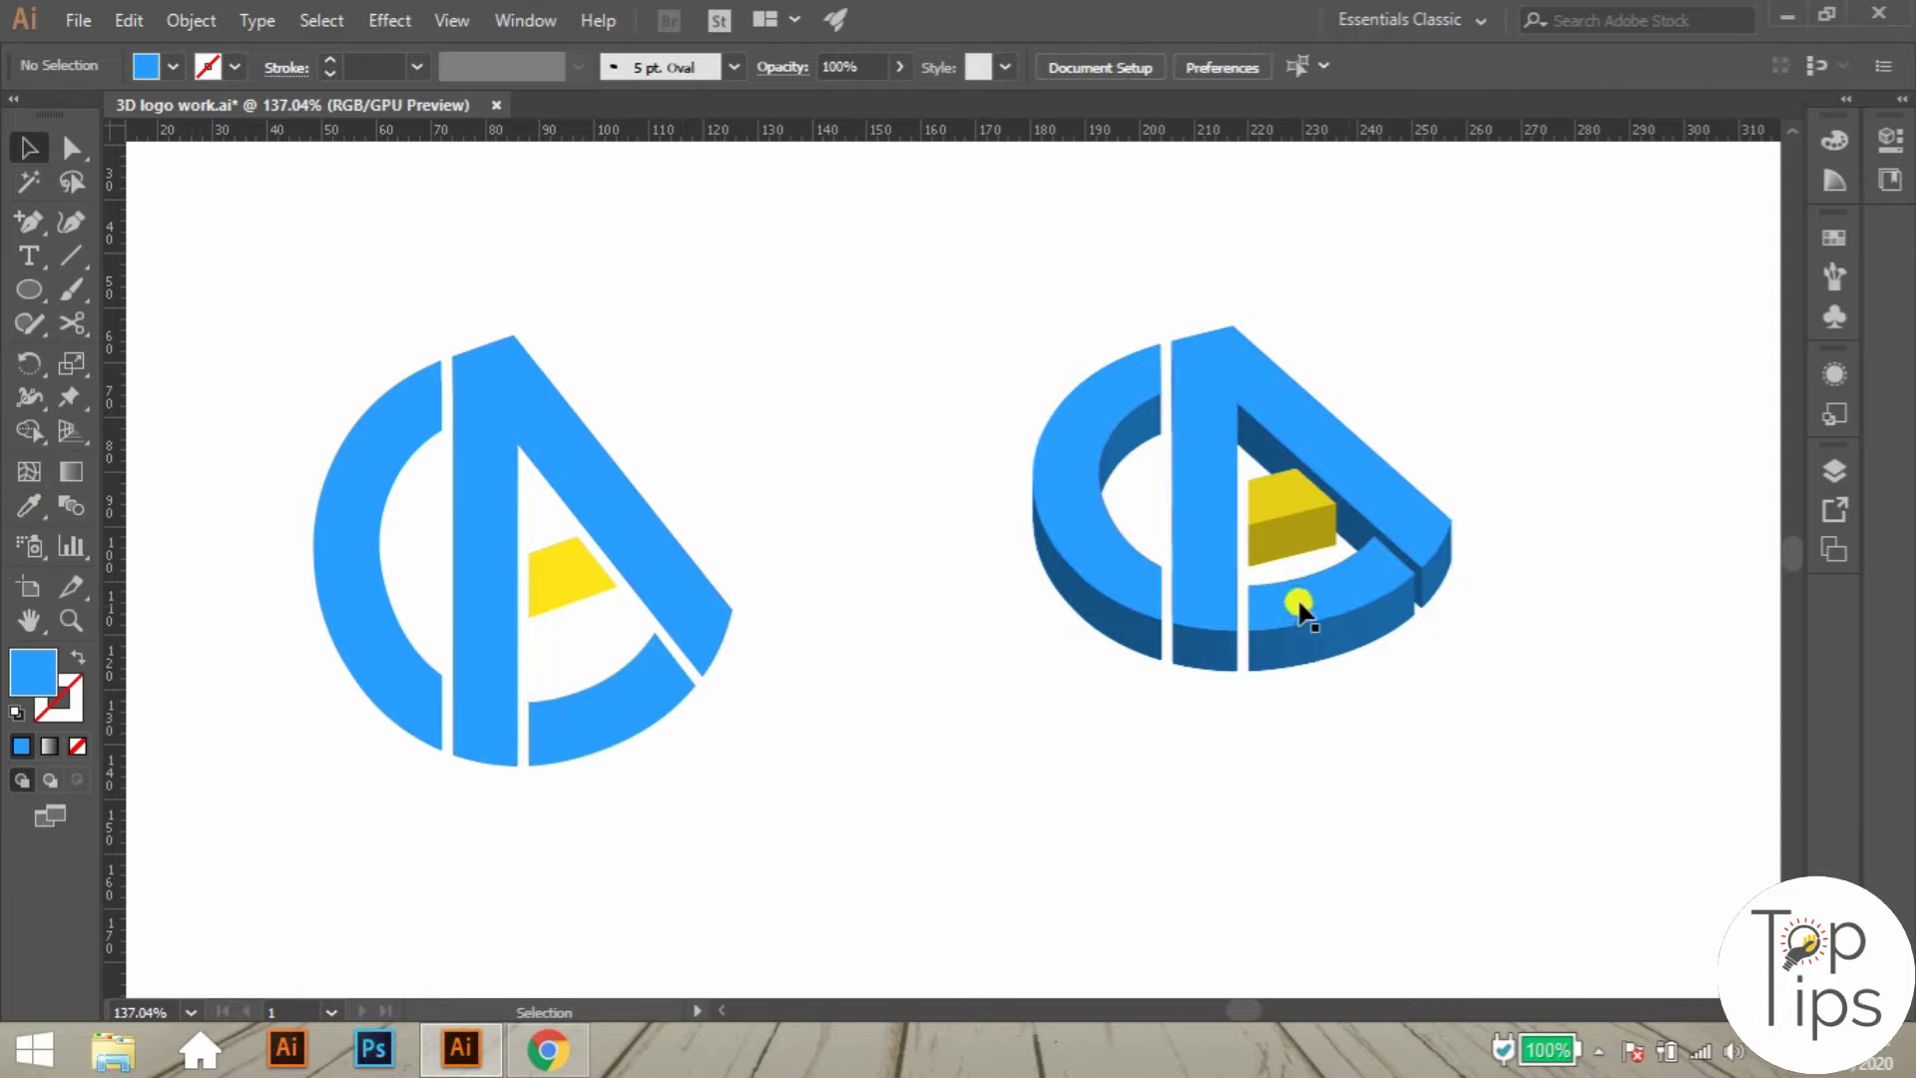
- Recolour the top face of the 3D logo's yellow block with the yellow sampled from the flat logo
click(1291, 490)
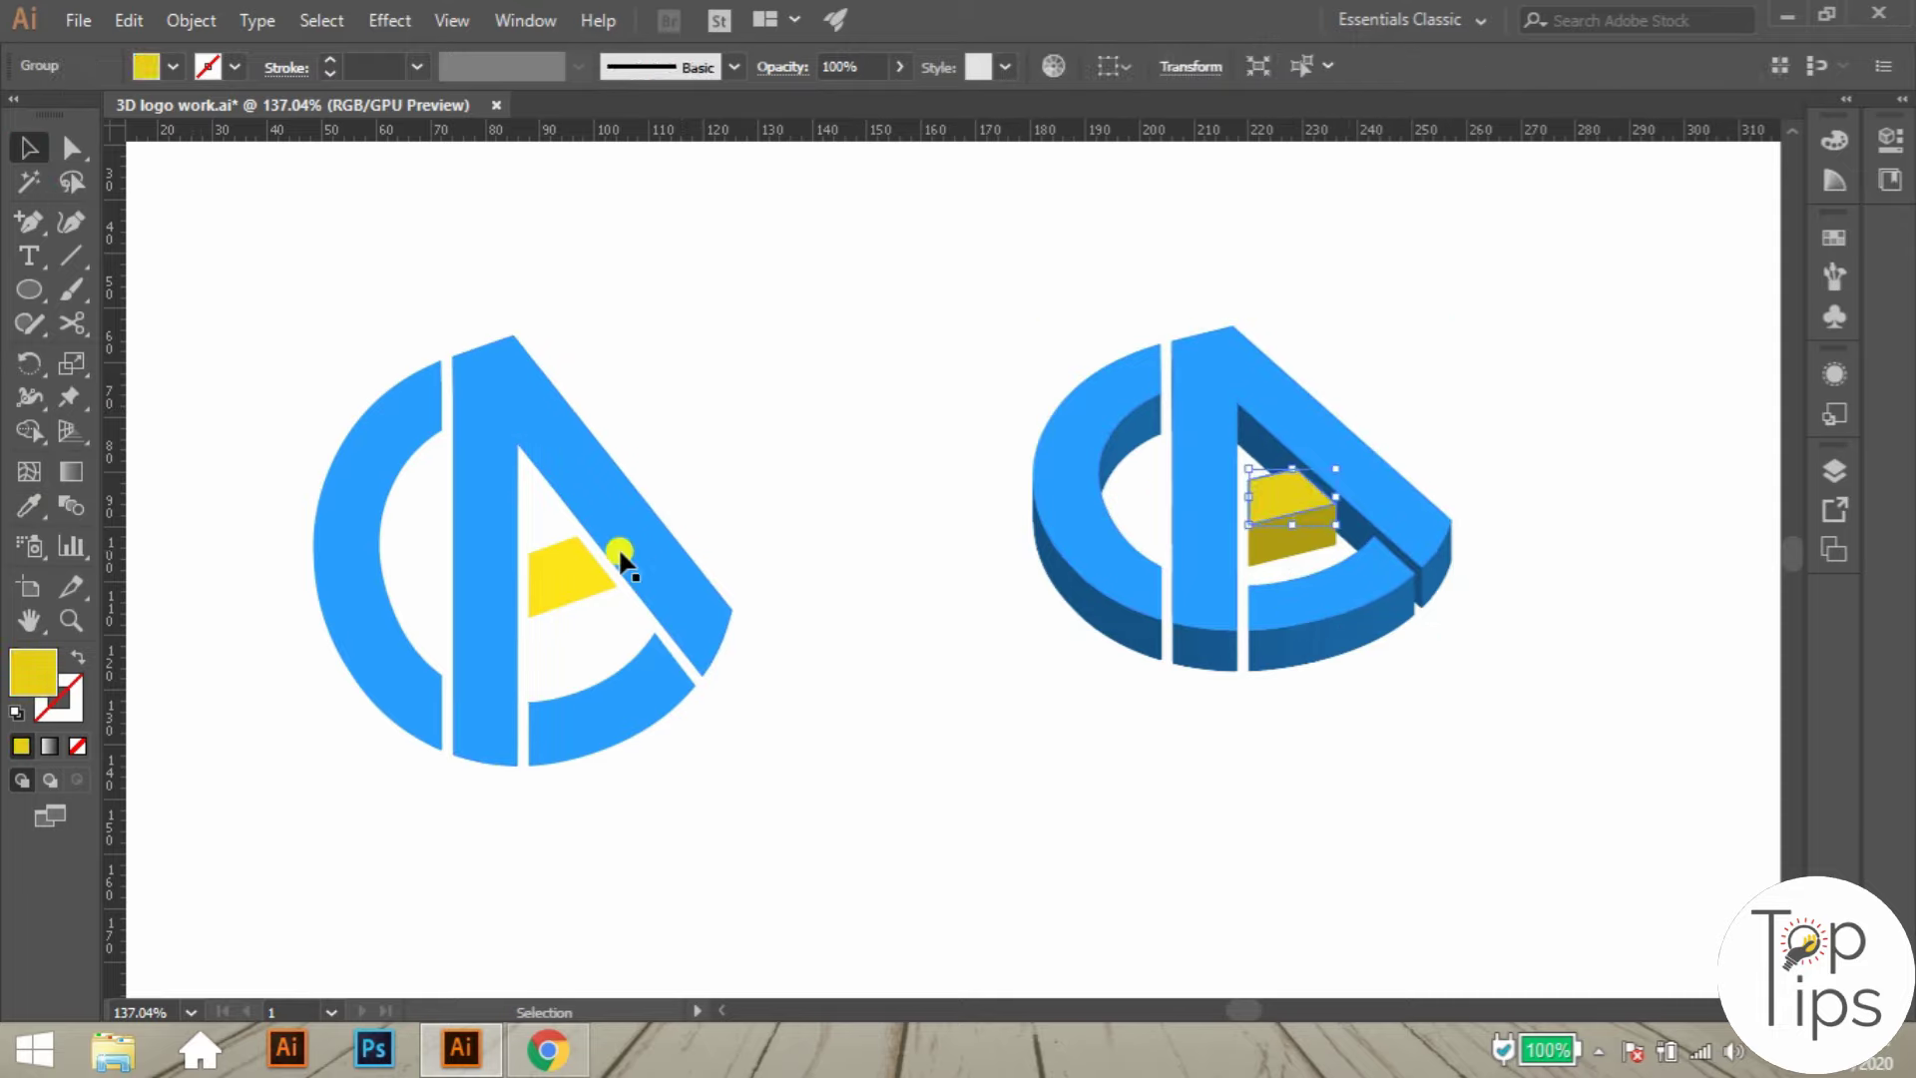
click(29, 506)
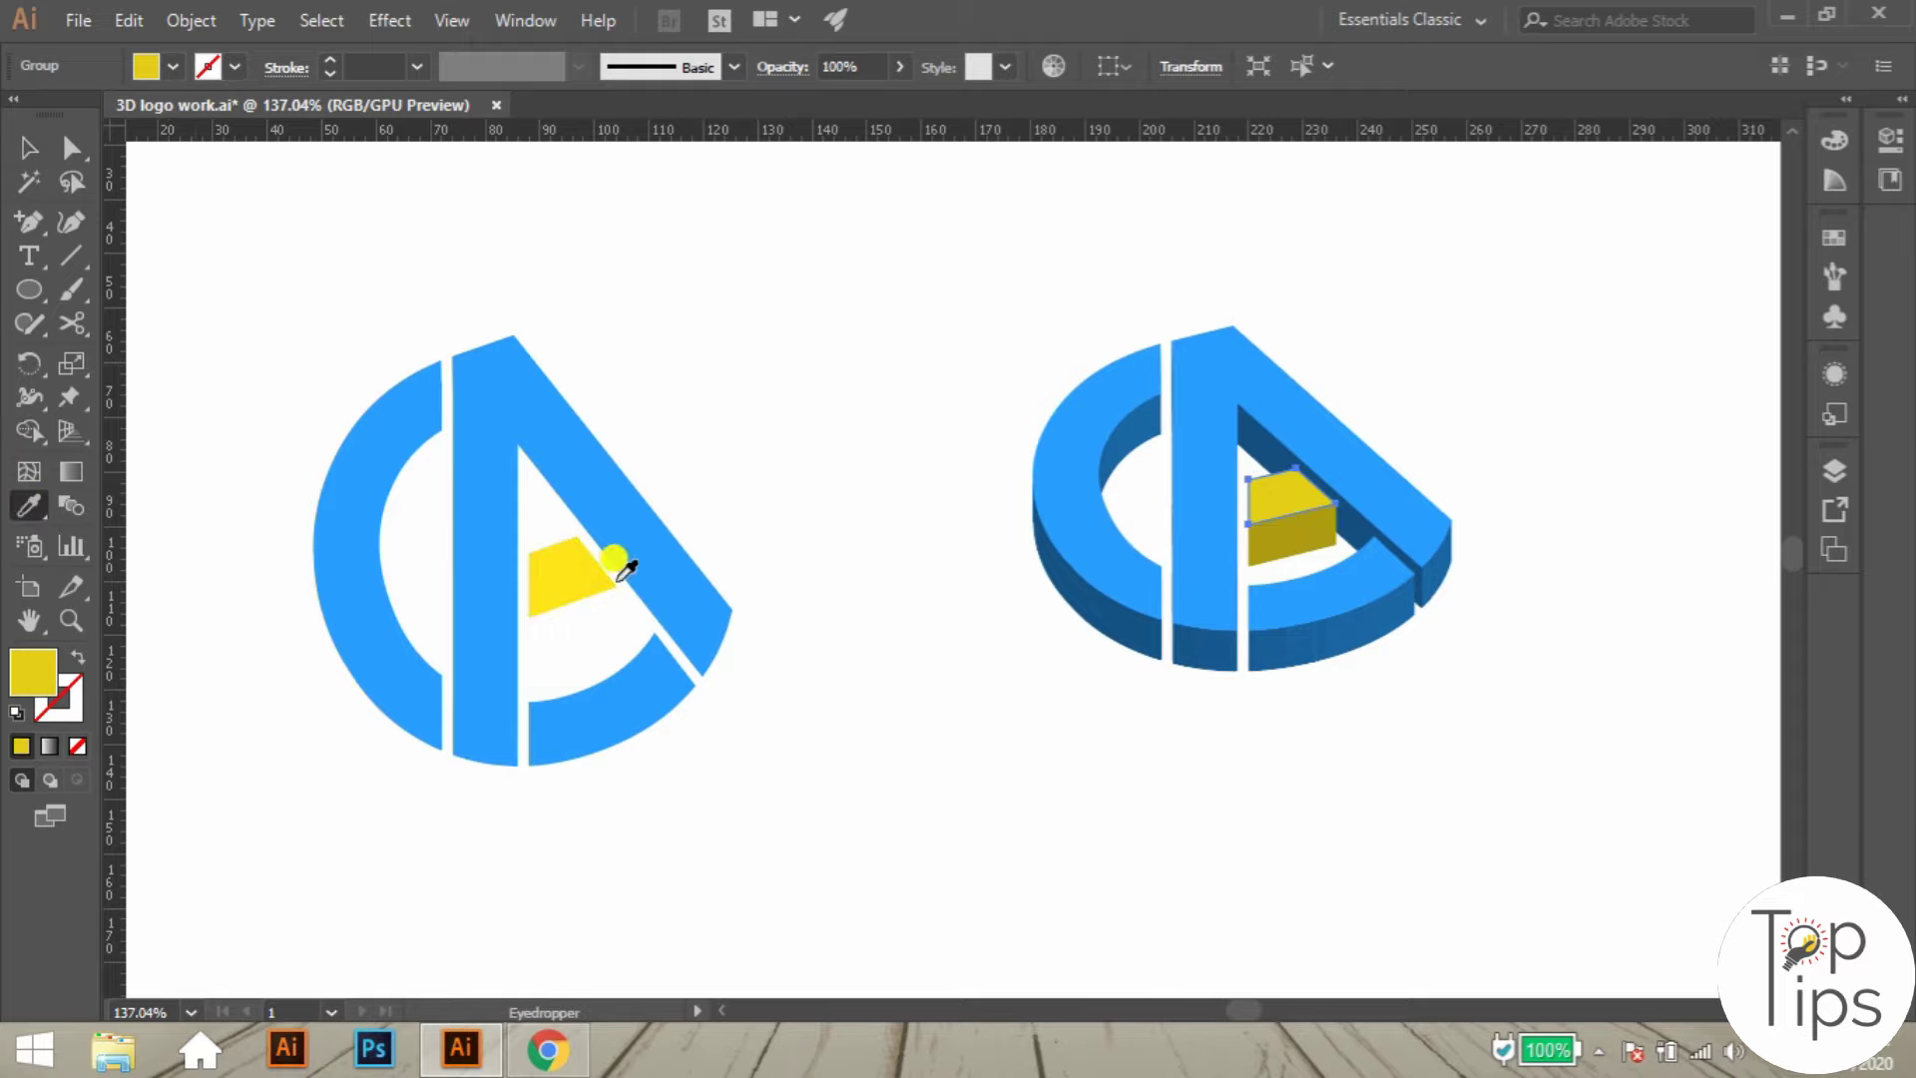
click(583, 576)
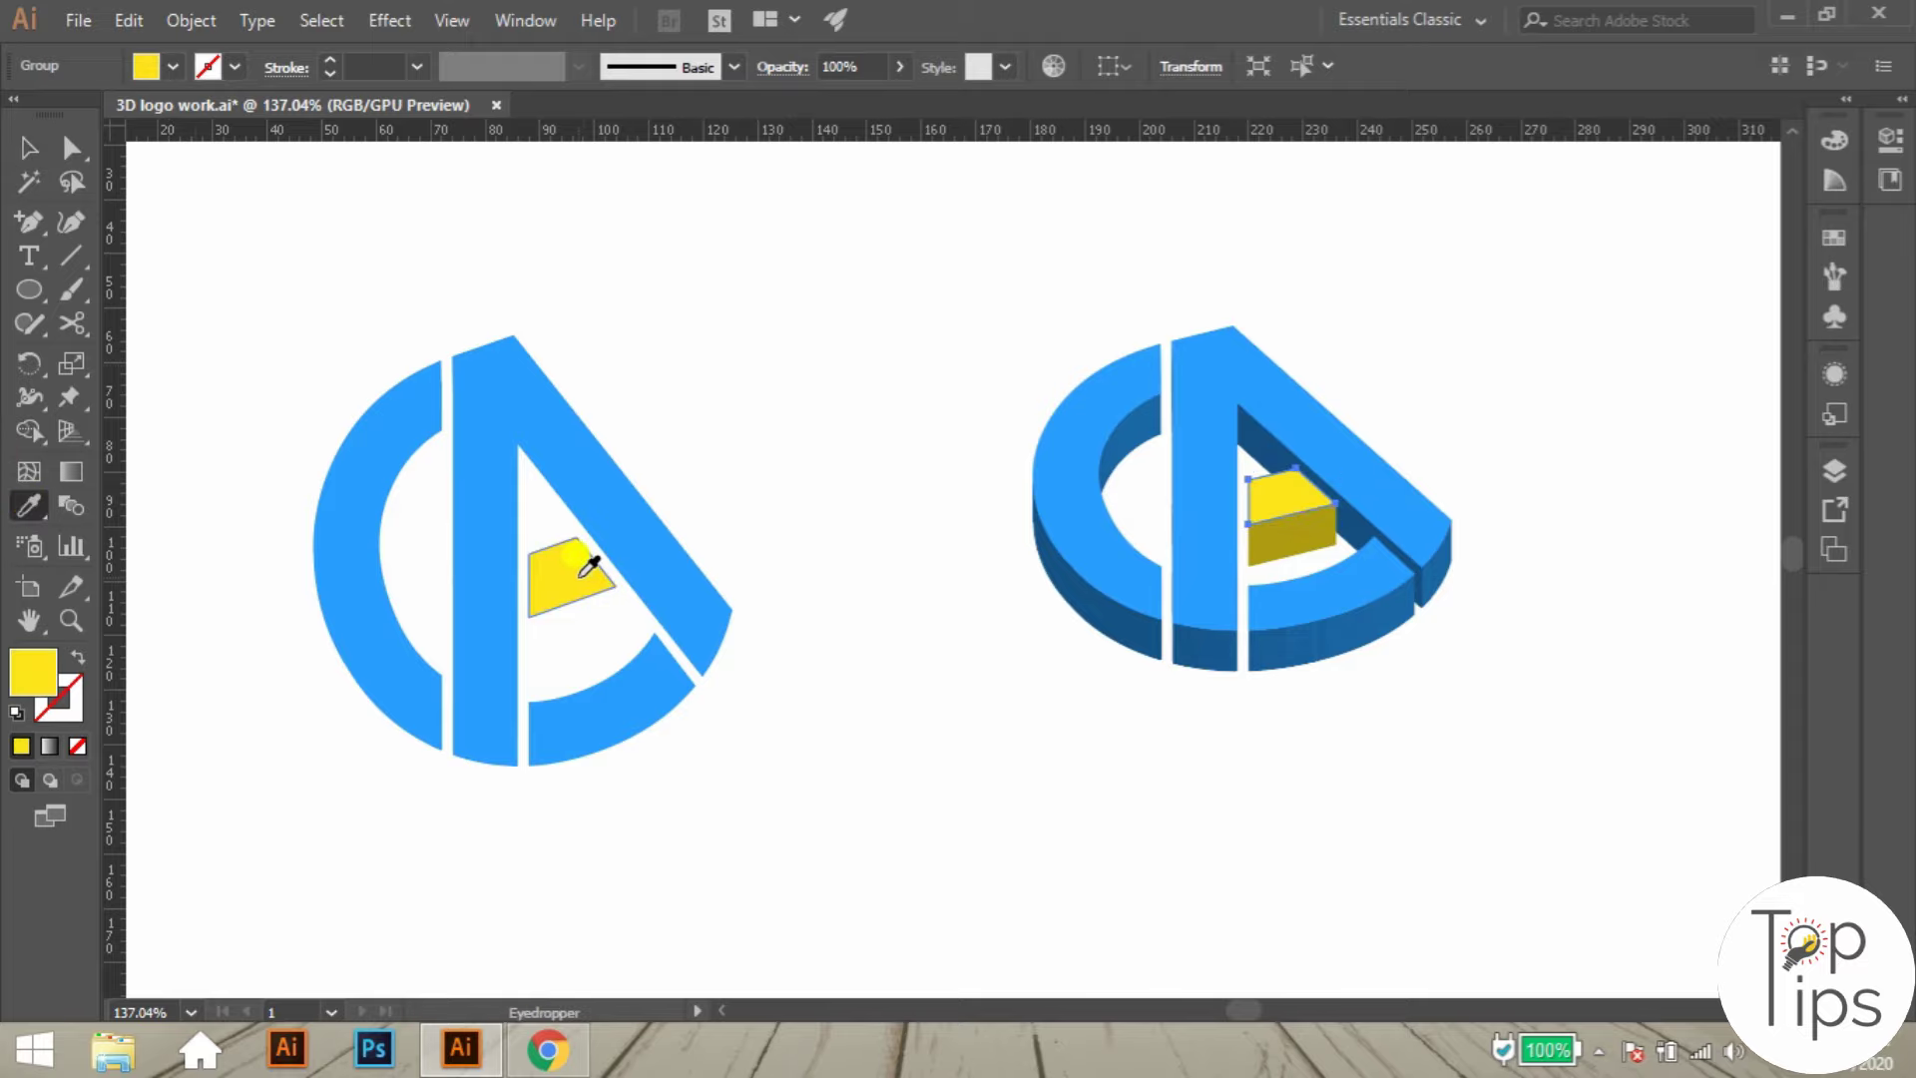
click(31, 152)
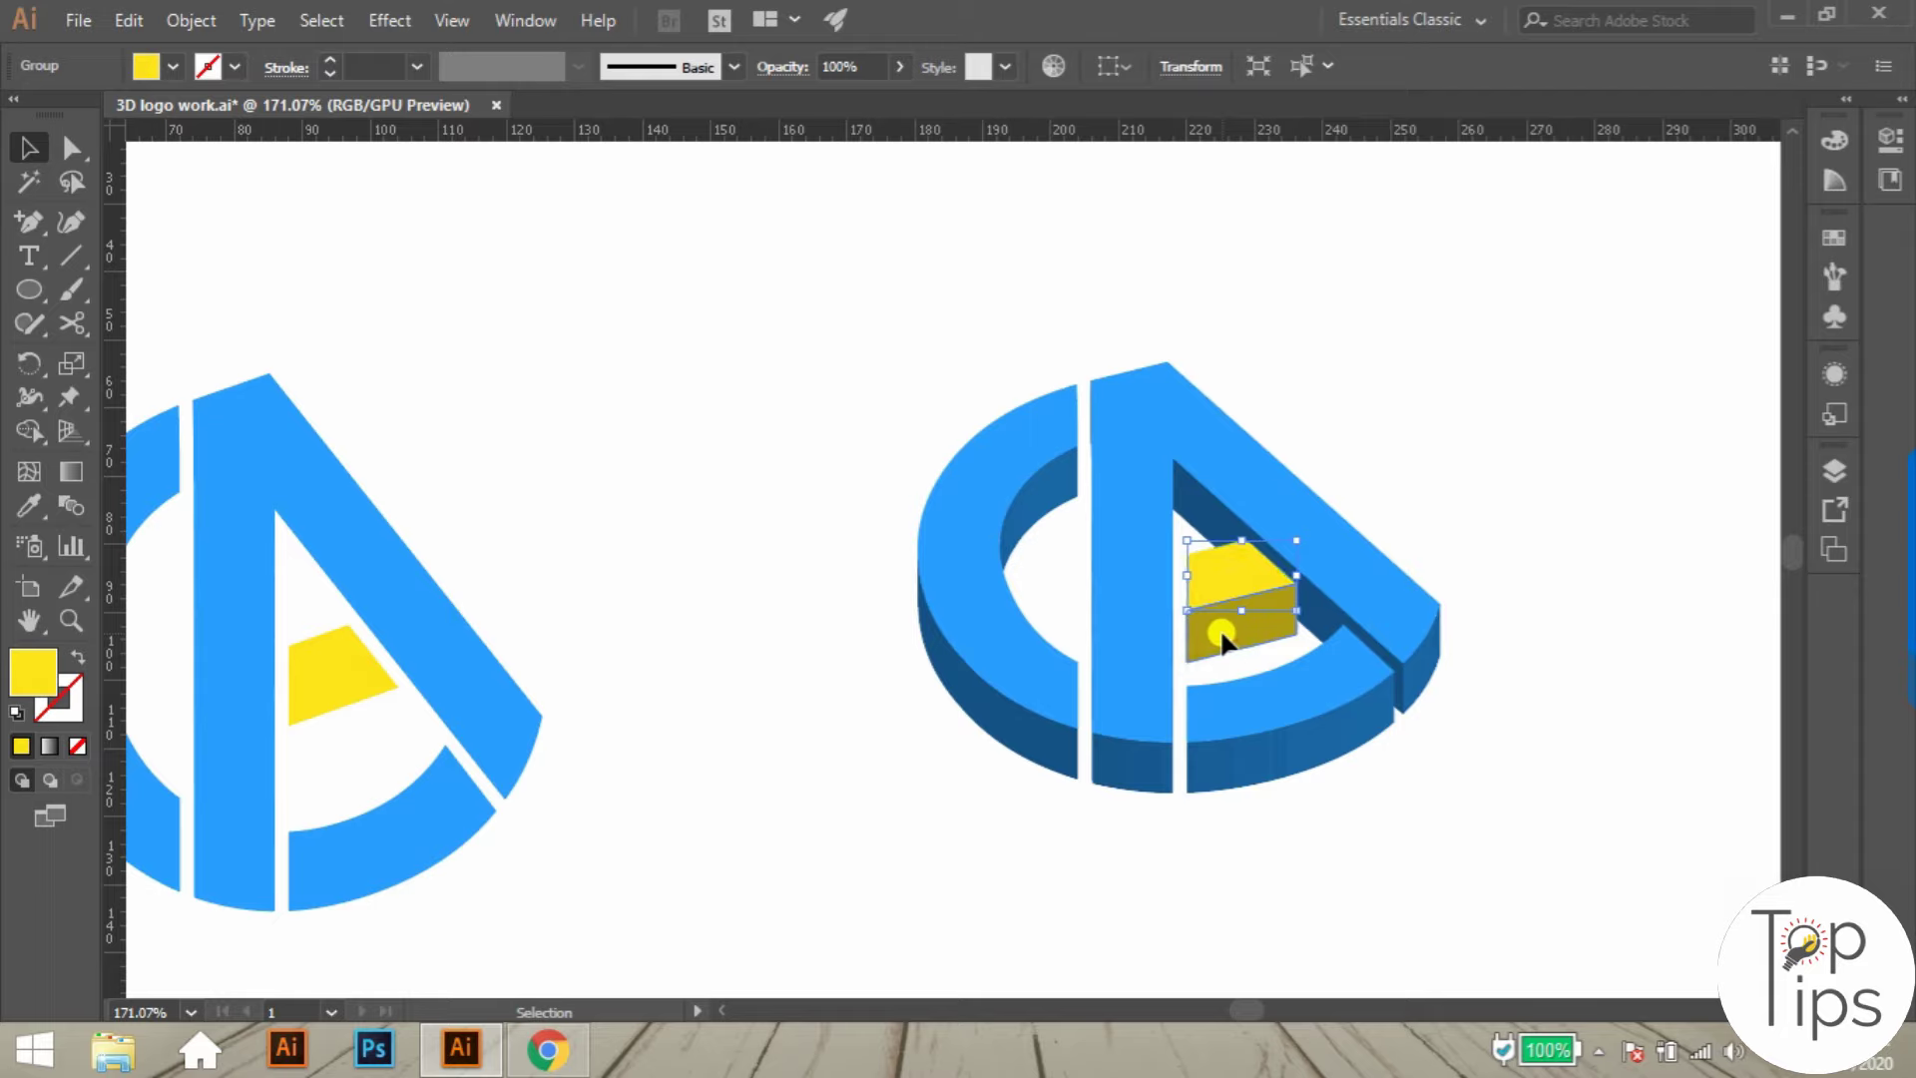
- Recolour the front face of the 3D logo's yellow block to RGB 255, 205, 5
click(1220, 627)
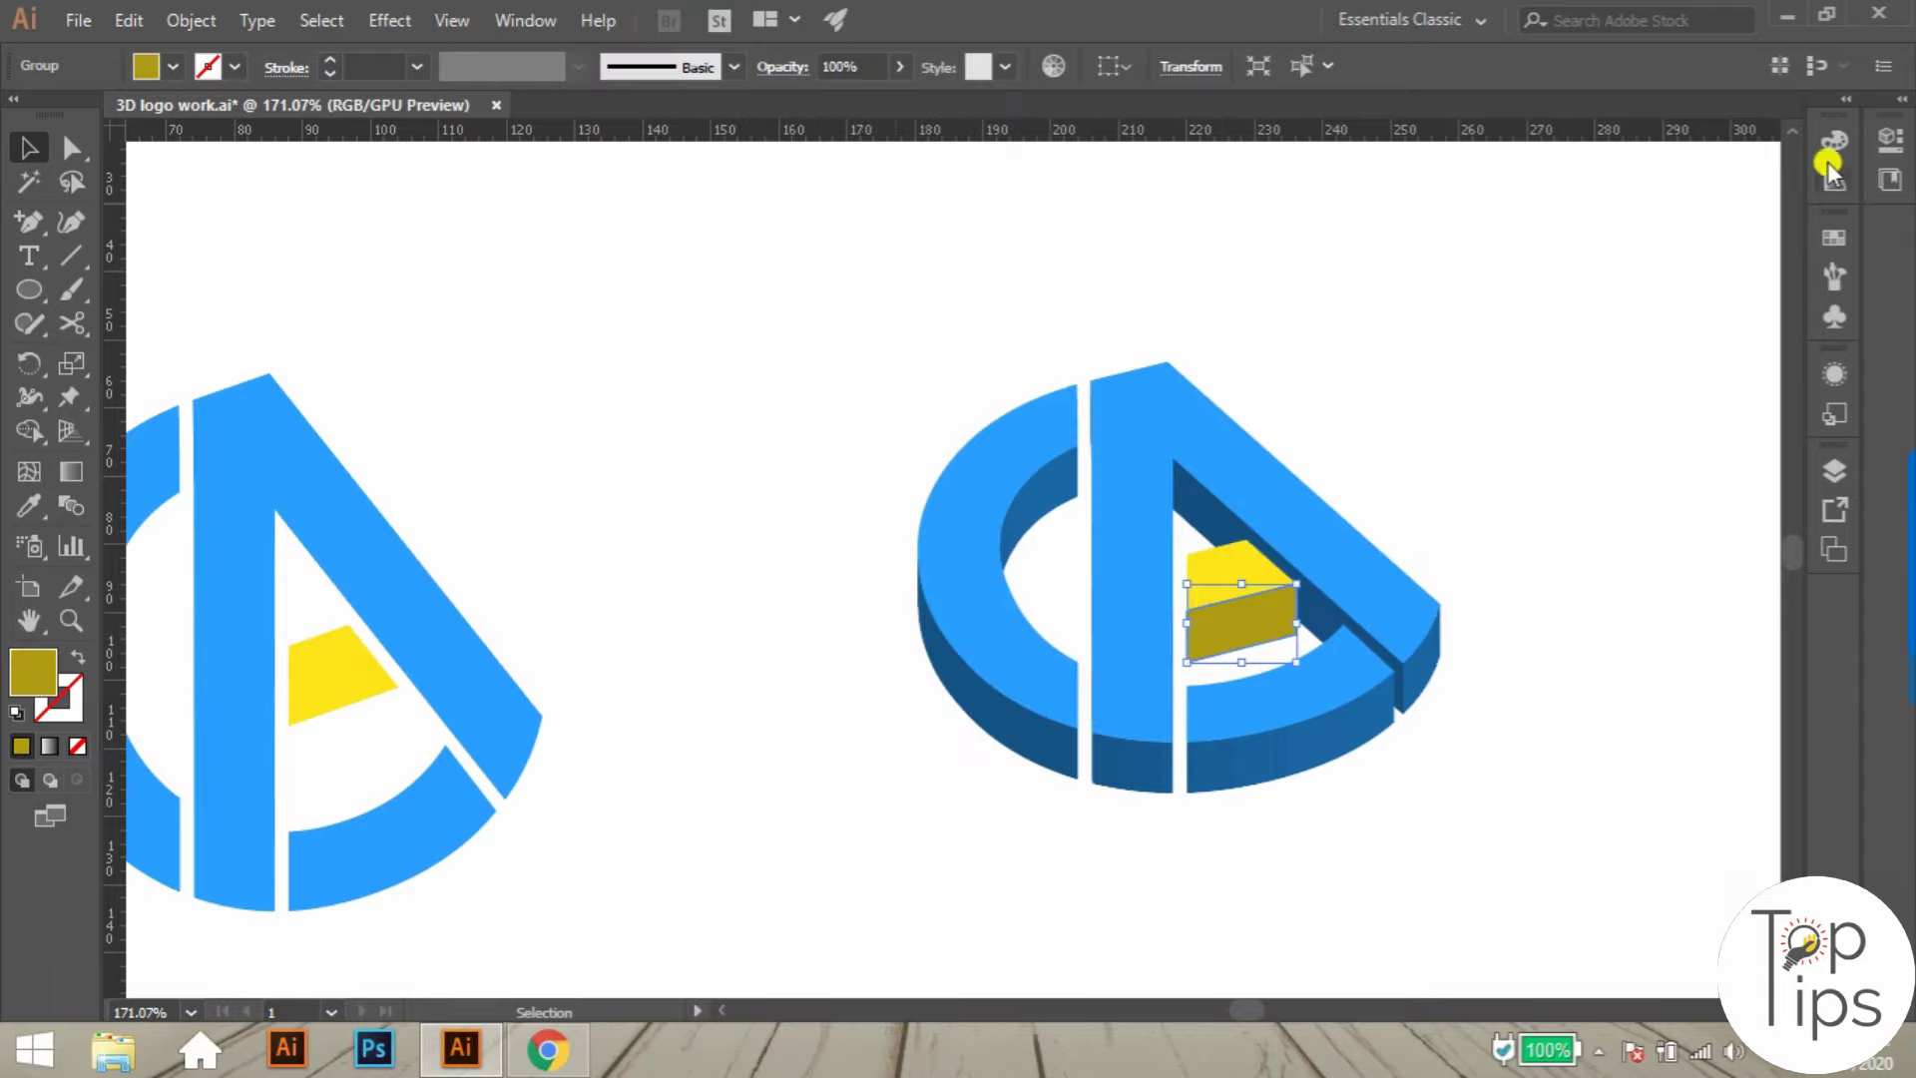
click(1832, 148)
click(1759, 296)
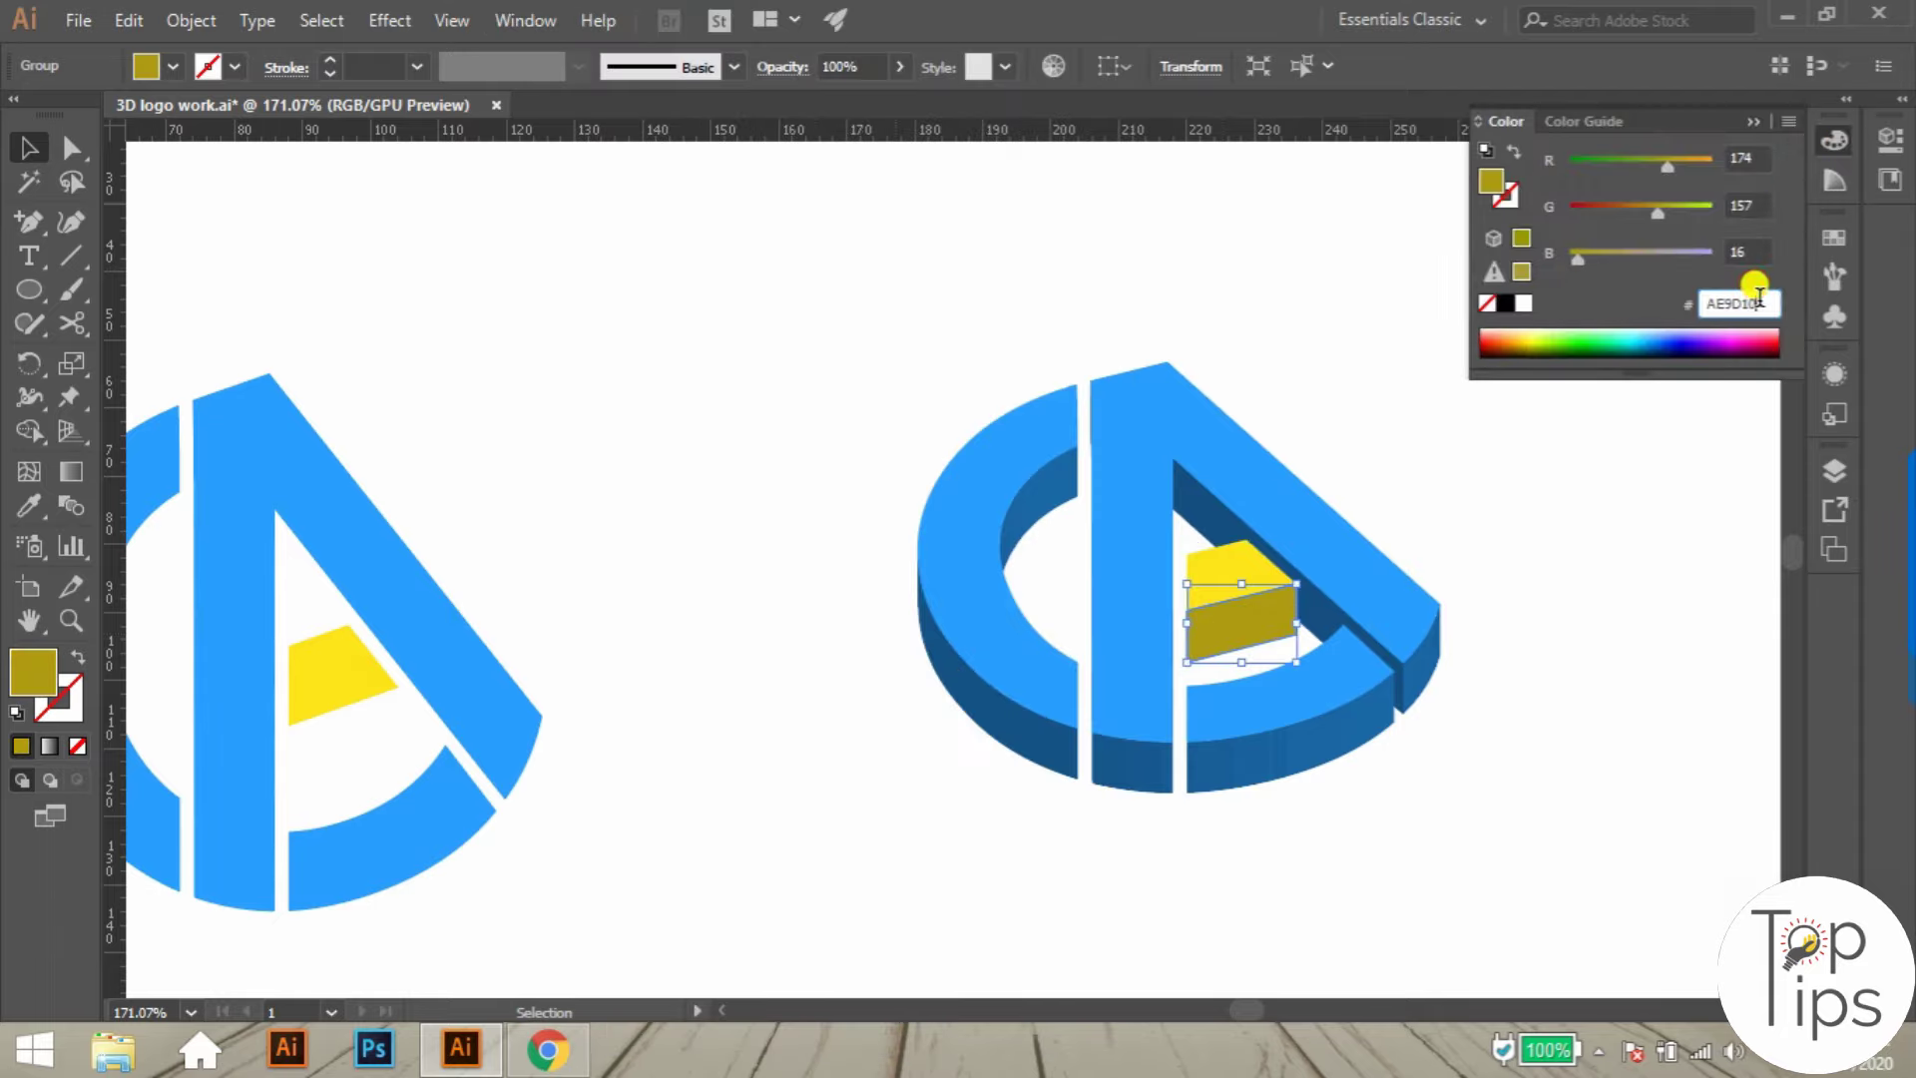
click(1758, 155)
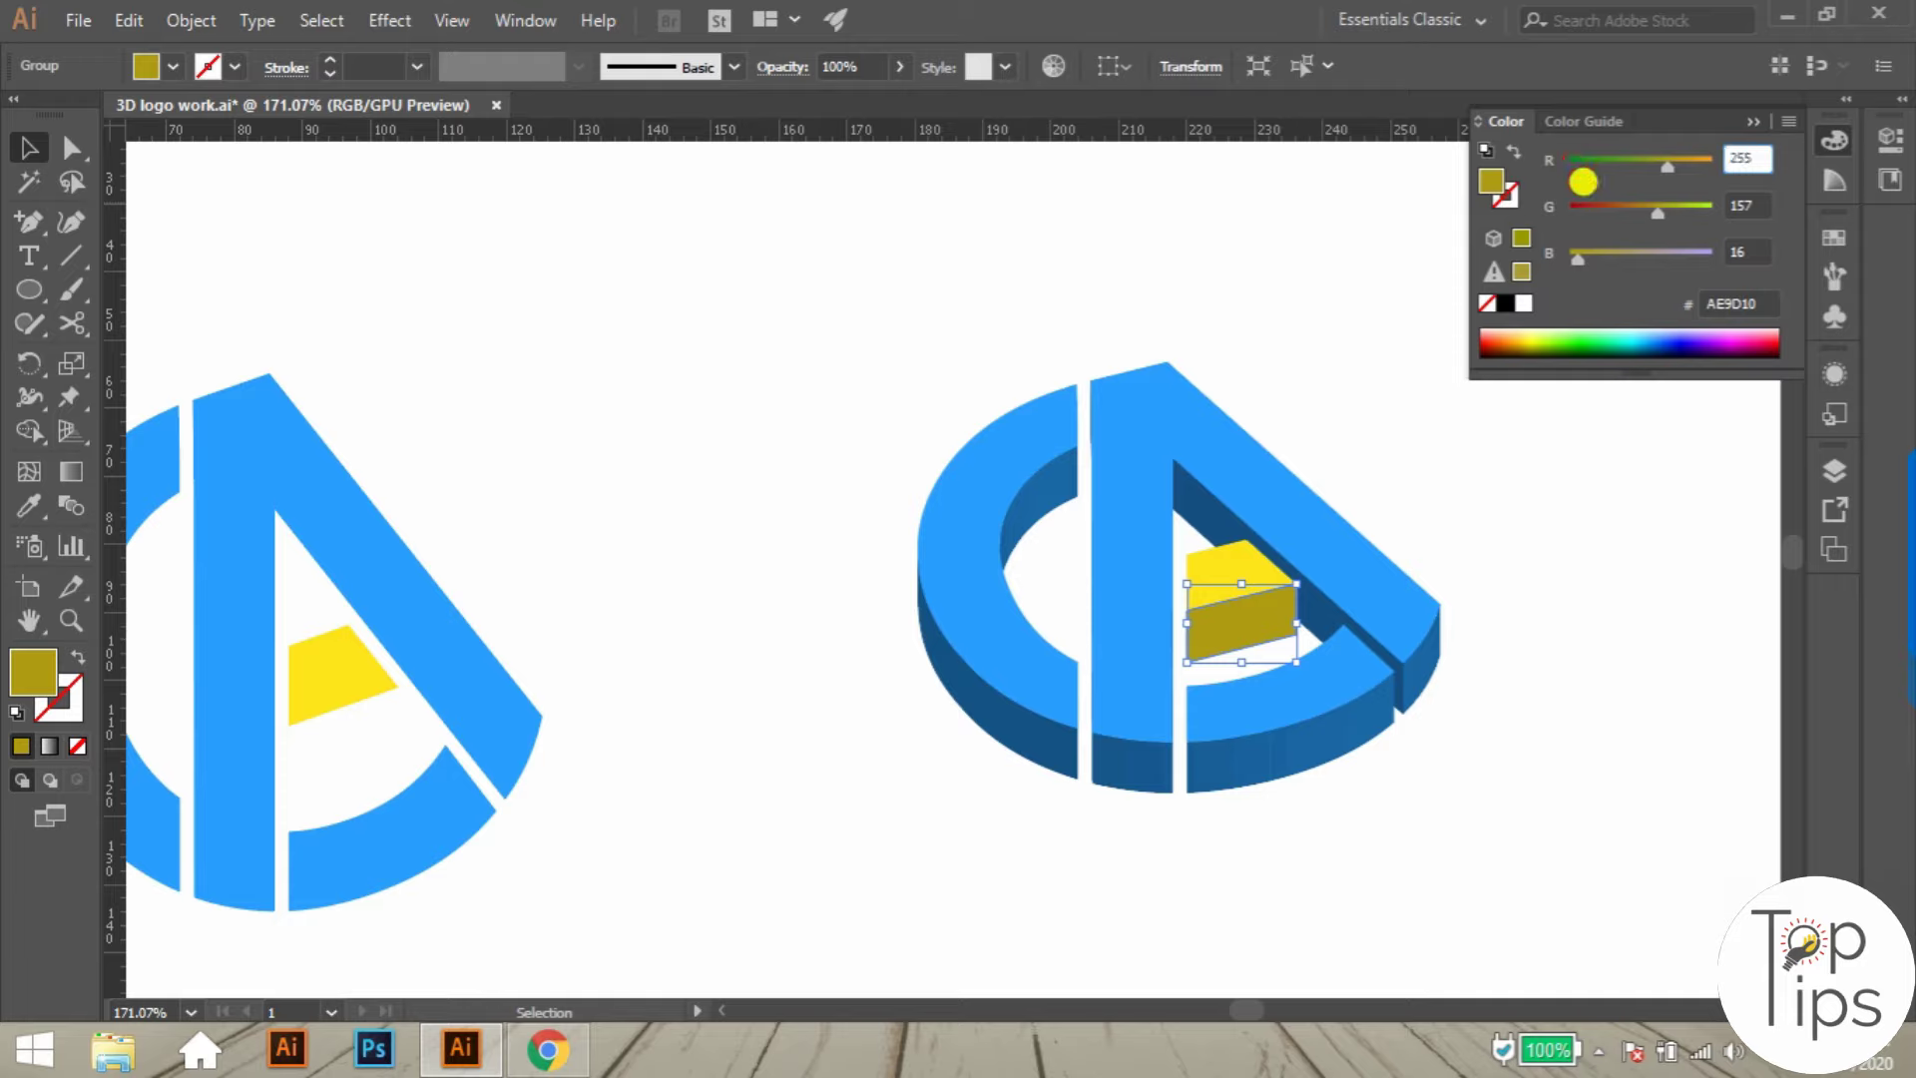
text(255)
key(Tab)
text(205)
key(Tab)
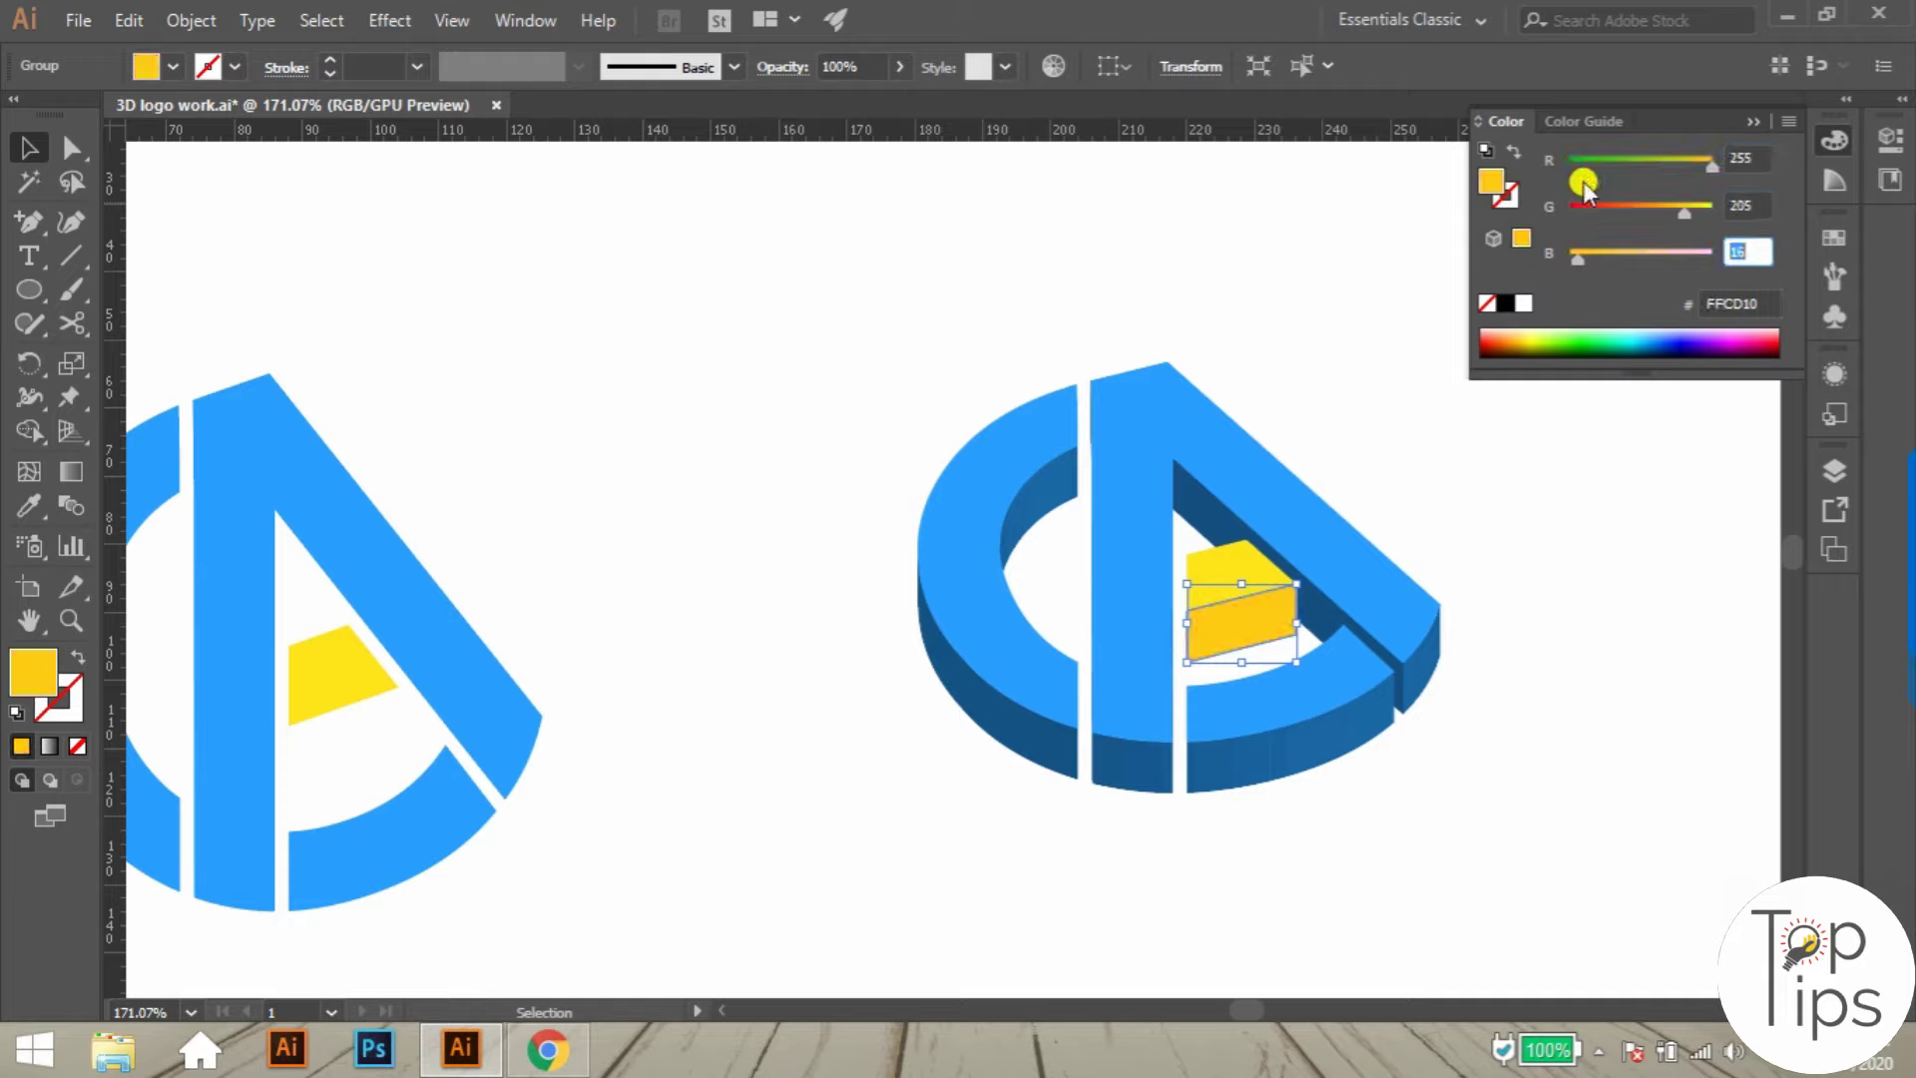
key(Return)
click(1285, 313)
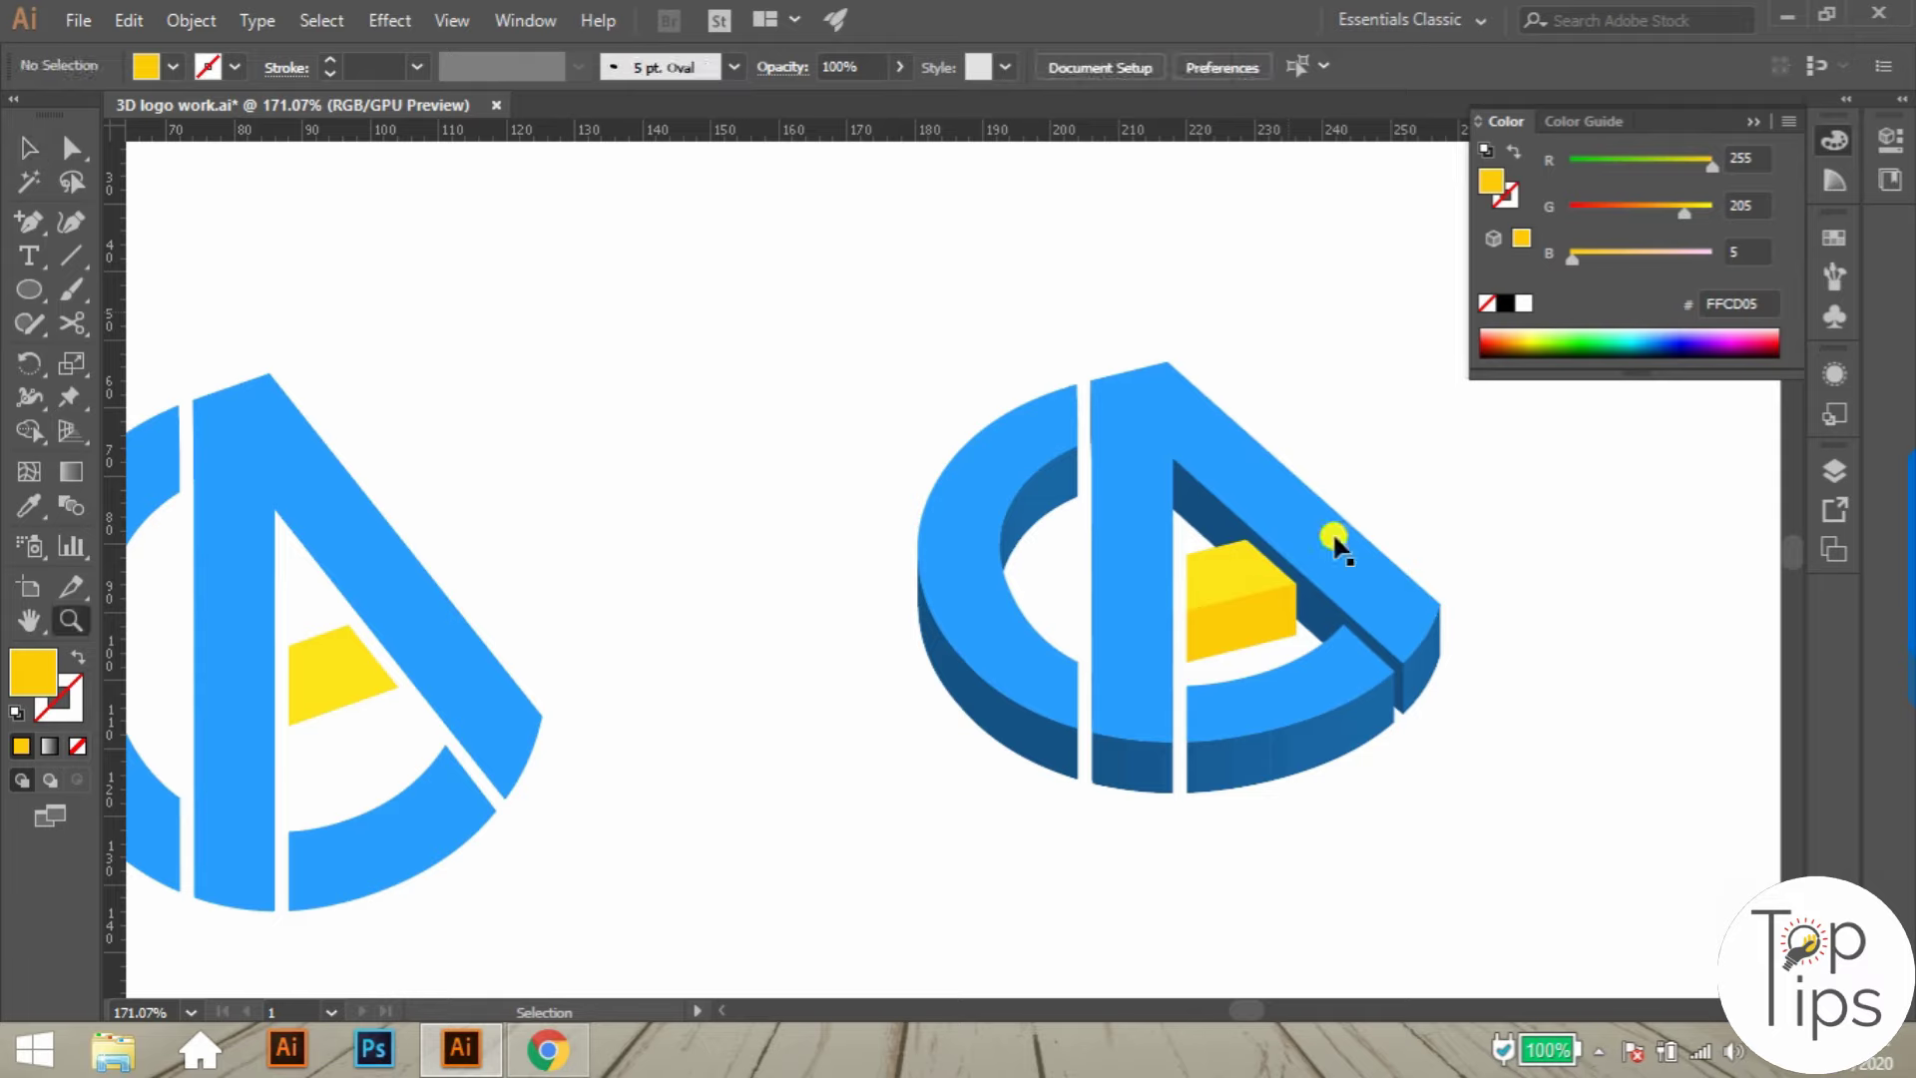
drag(1302, 507, 1213, 518)
drag(1381, 565, 1421, 611)
drag(1109, 693, 1035, 886)
key(ctrl+z)
drag(1085, 649, 1041, 736)
key(ctrl+z)
- Lock the 3D logo's top faces: the C arc, A shape, yellow block and lower arc
key(z)
drag(1095, 511, 1188, 566)
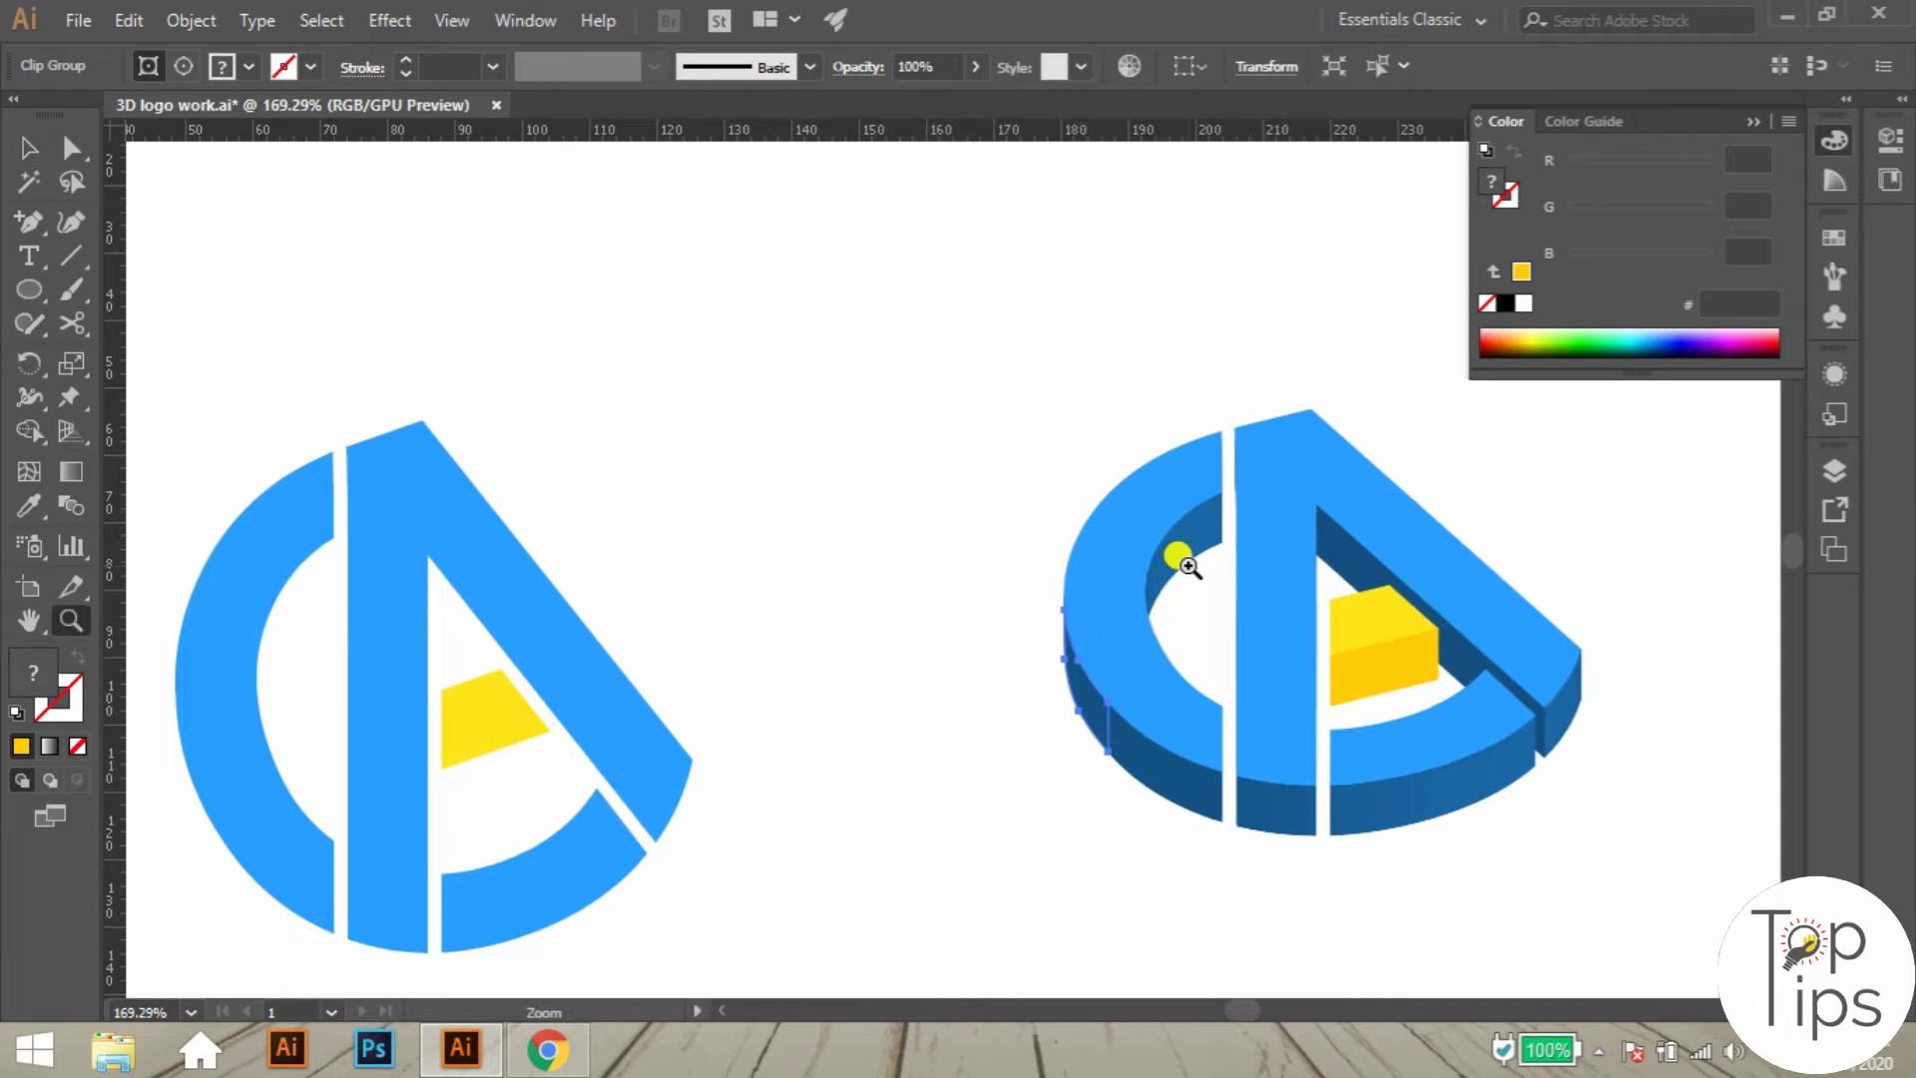
key(v)
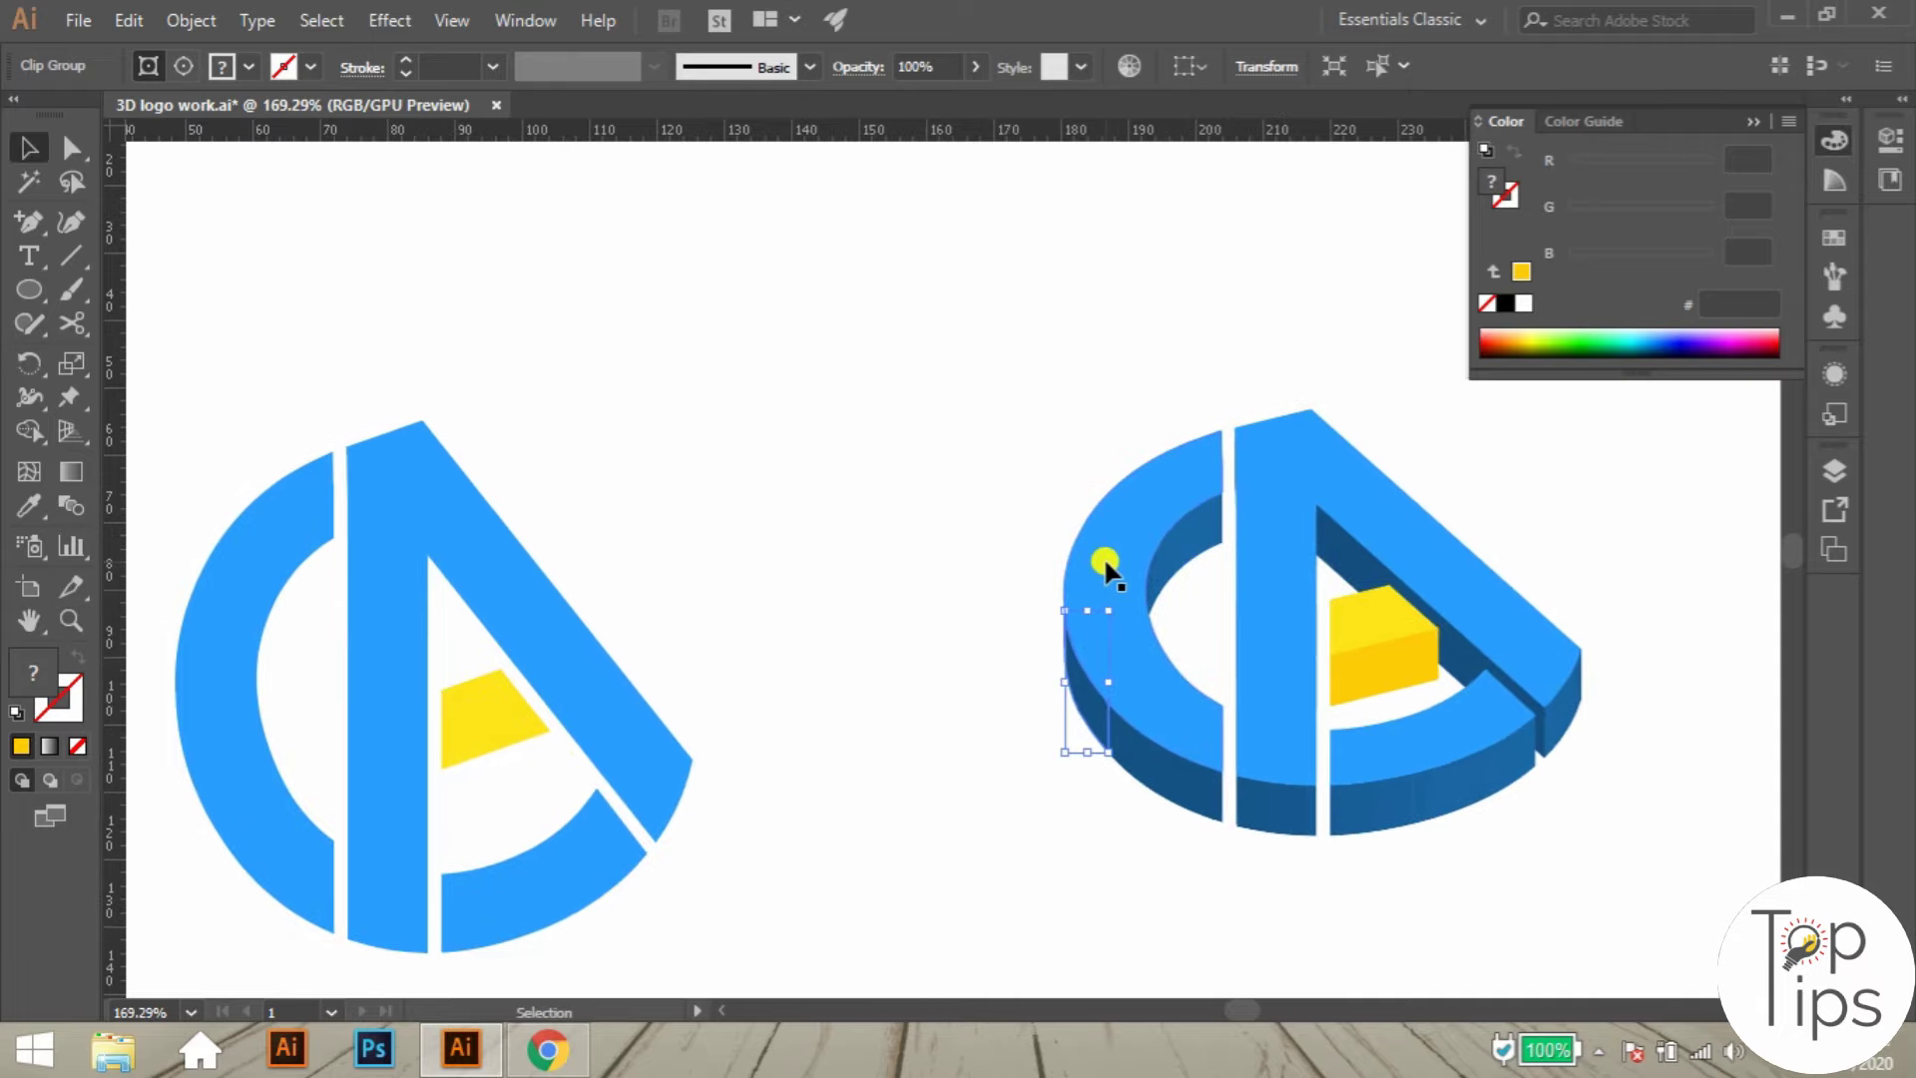
click(1105, 561)
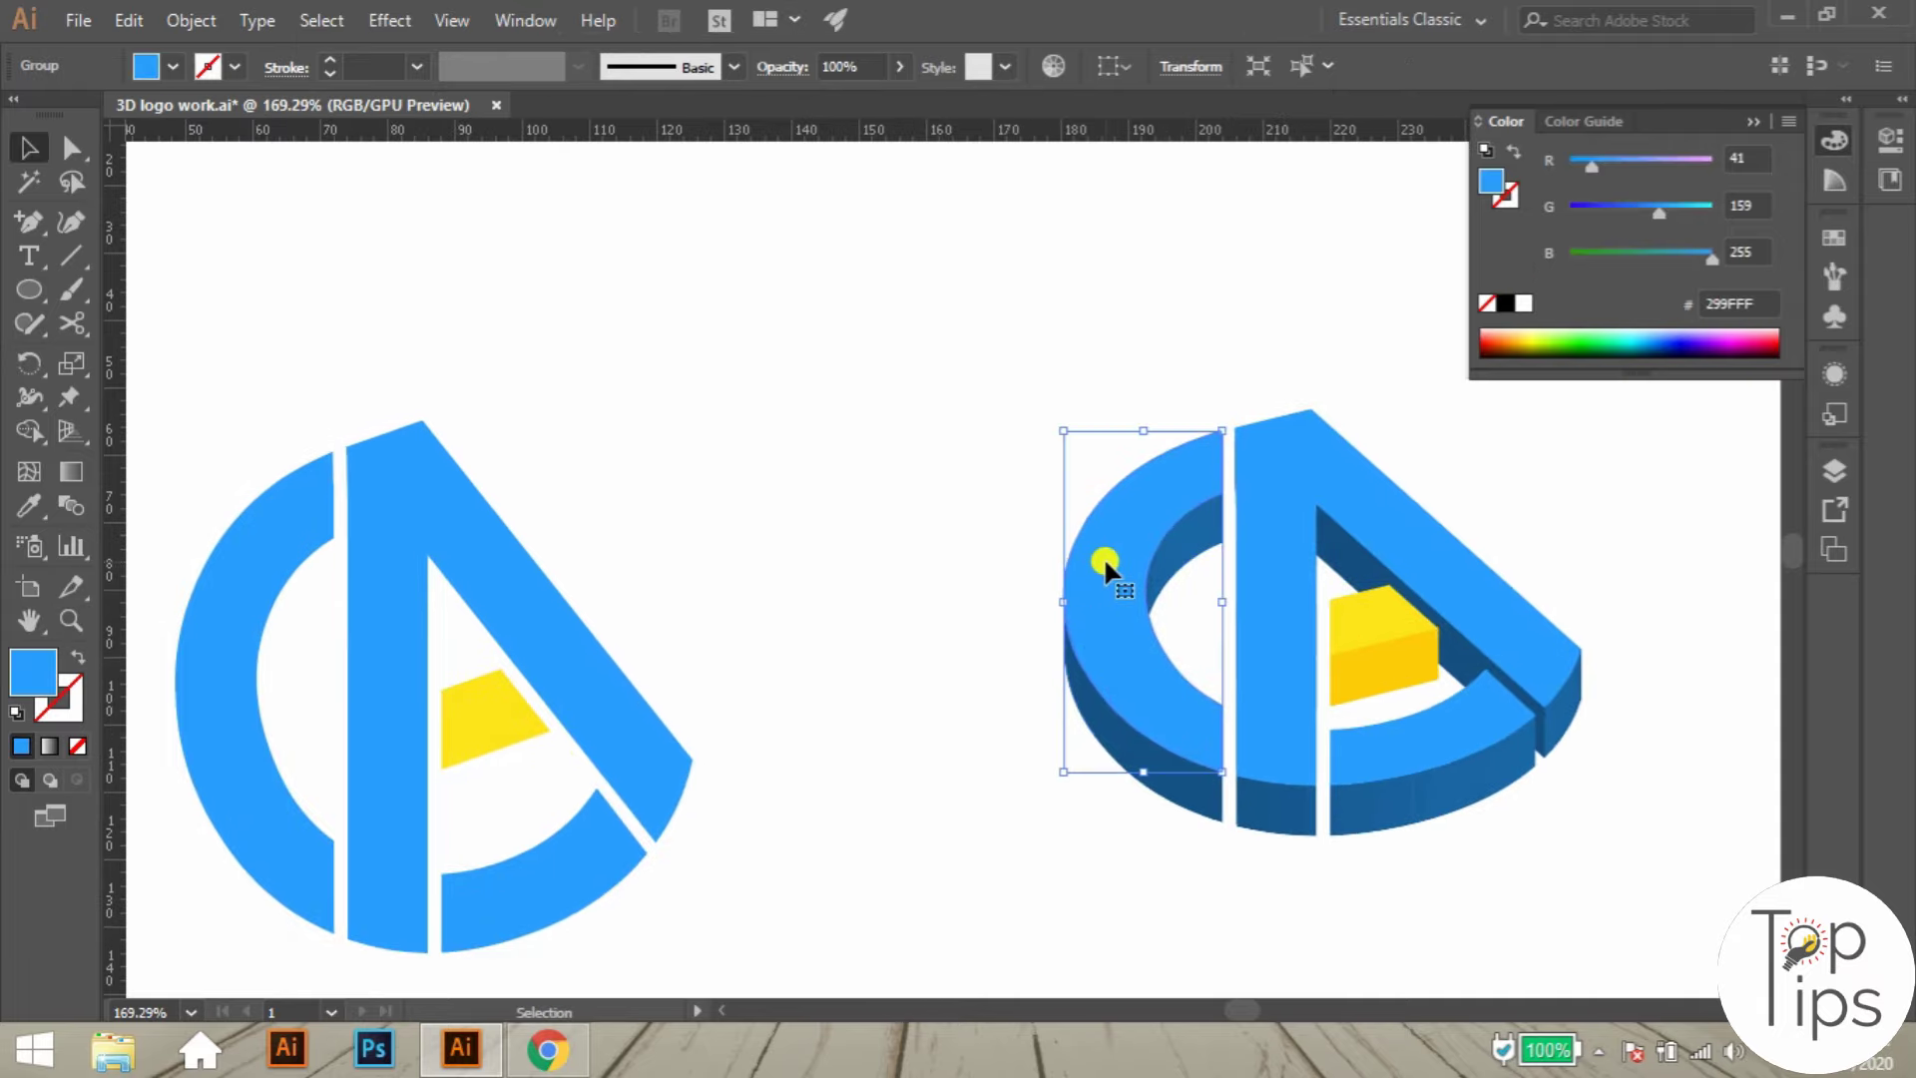
shift+click(1276, 455)
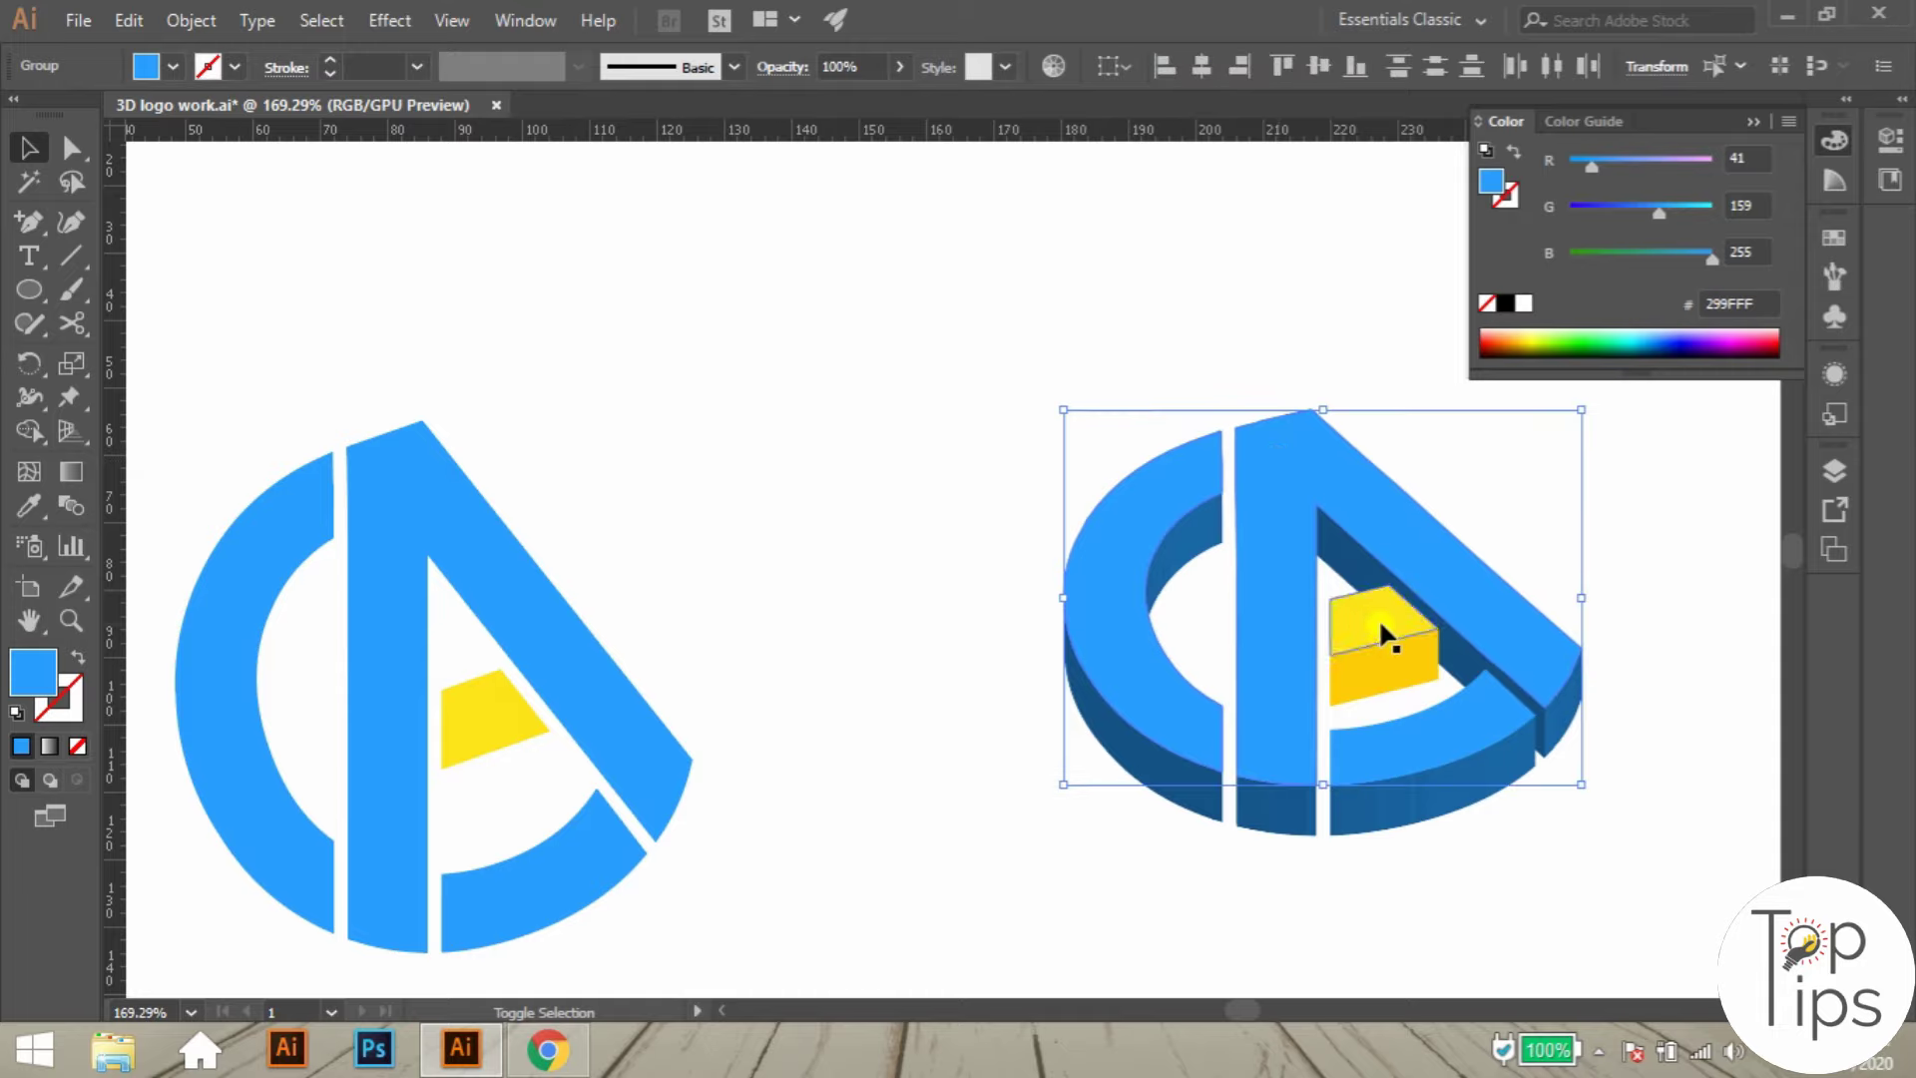
shift+click(1379, 616)
shift+click(1459, 730)
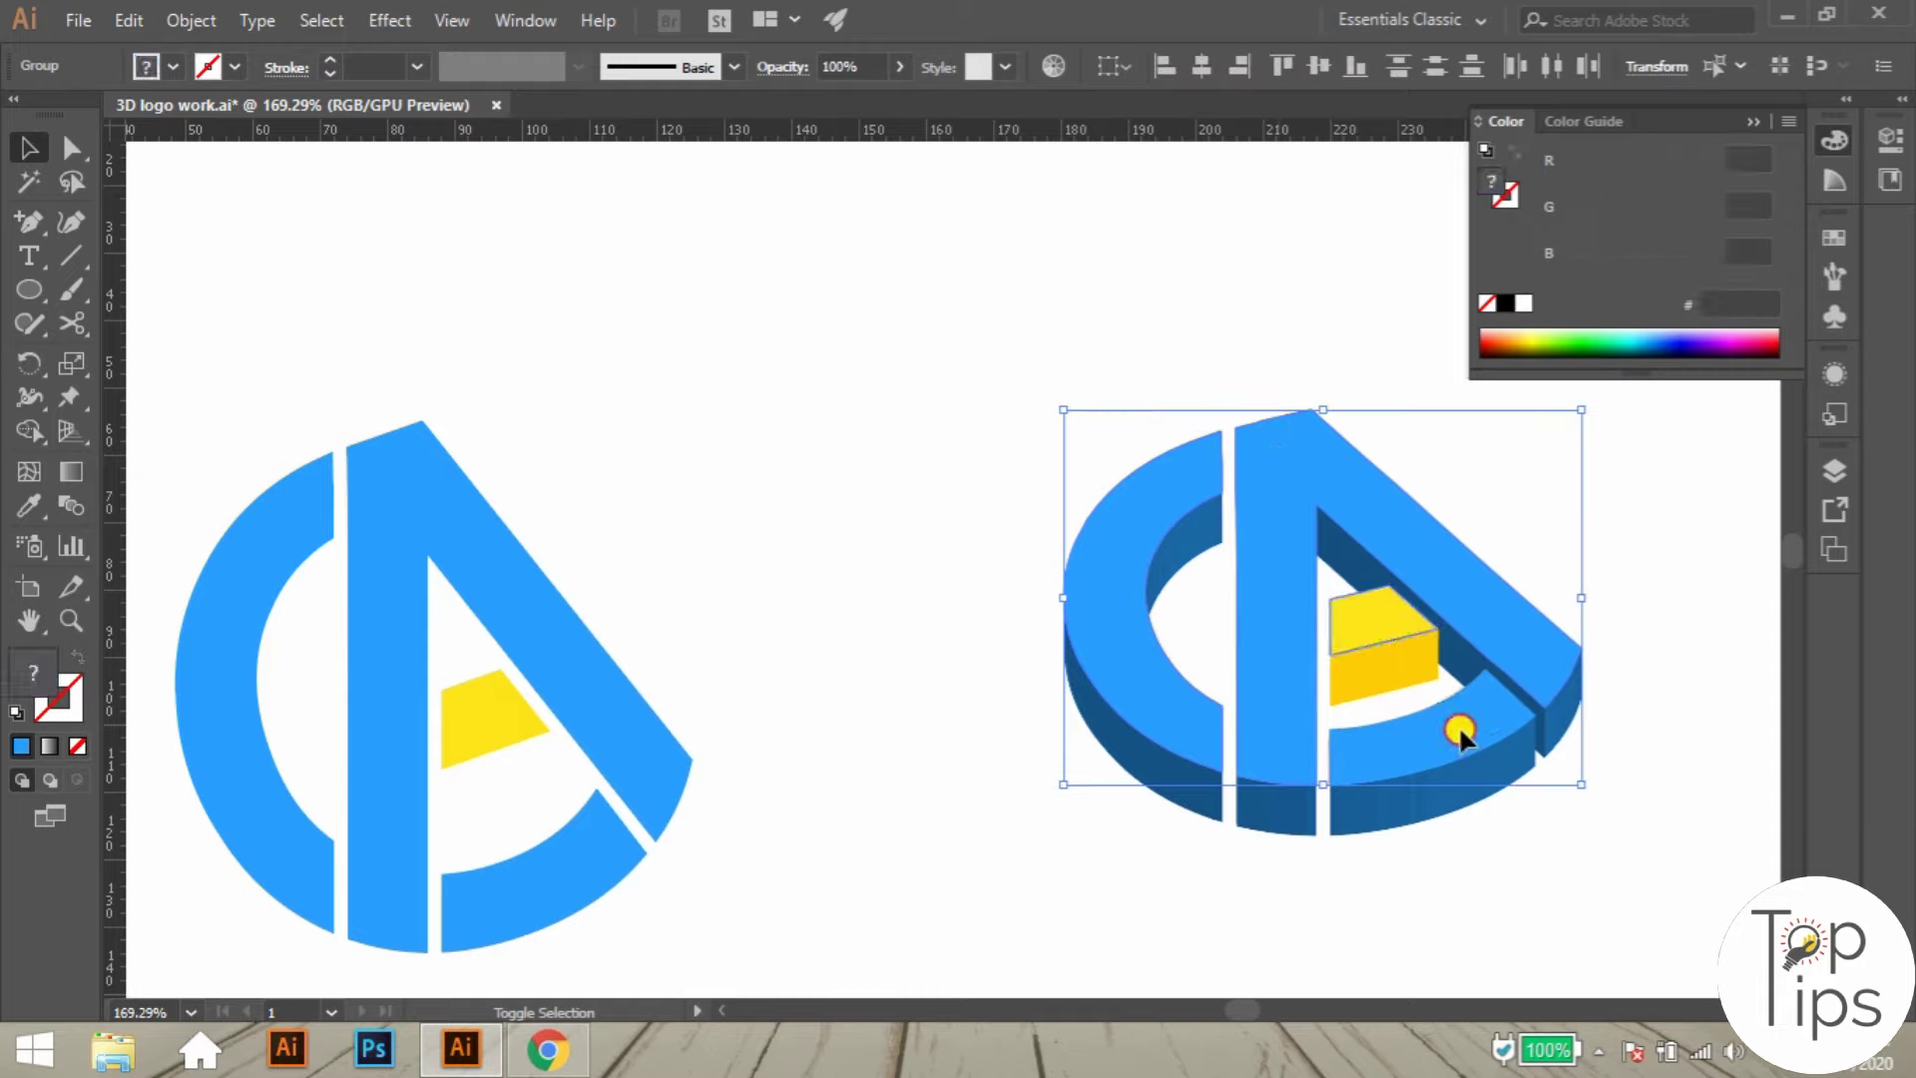
click(190, 20)
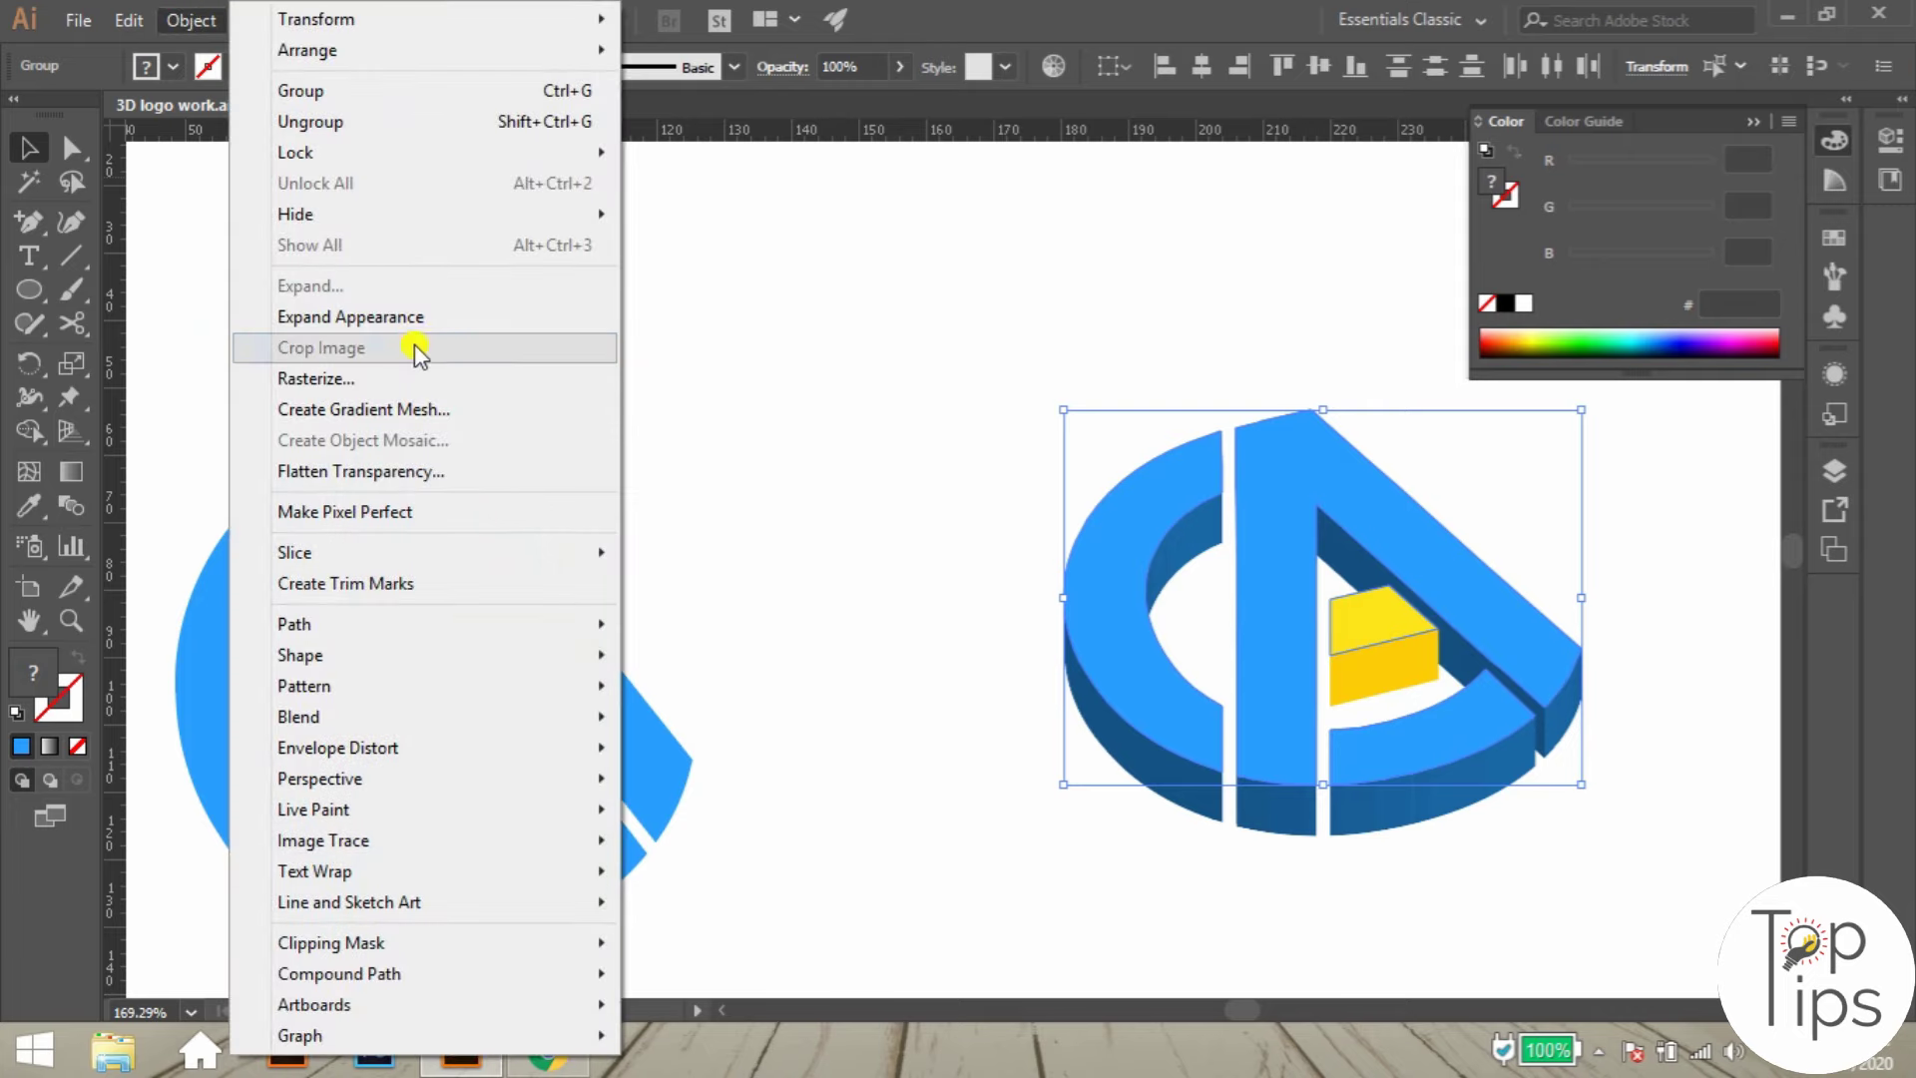
mouse_move(325, 159)
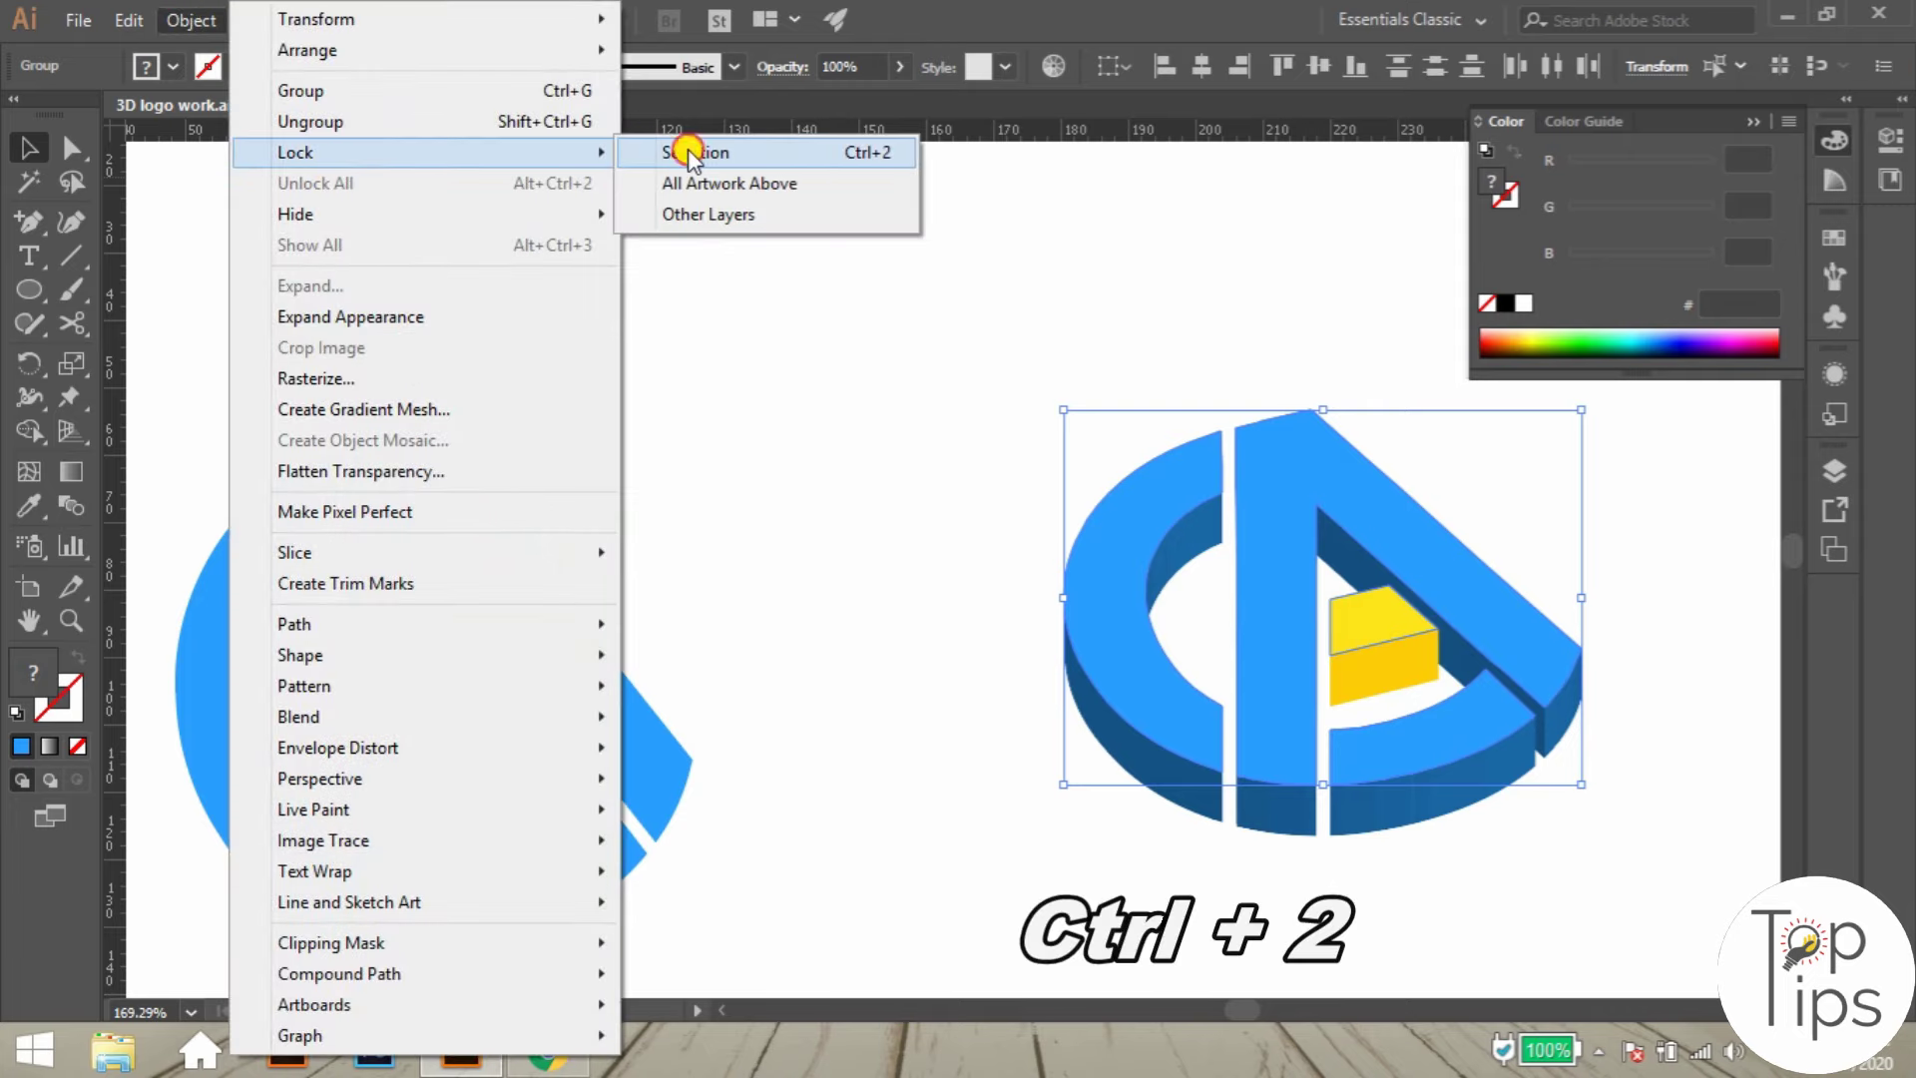
click(688, 155)
click(1091, 619)
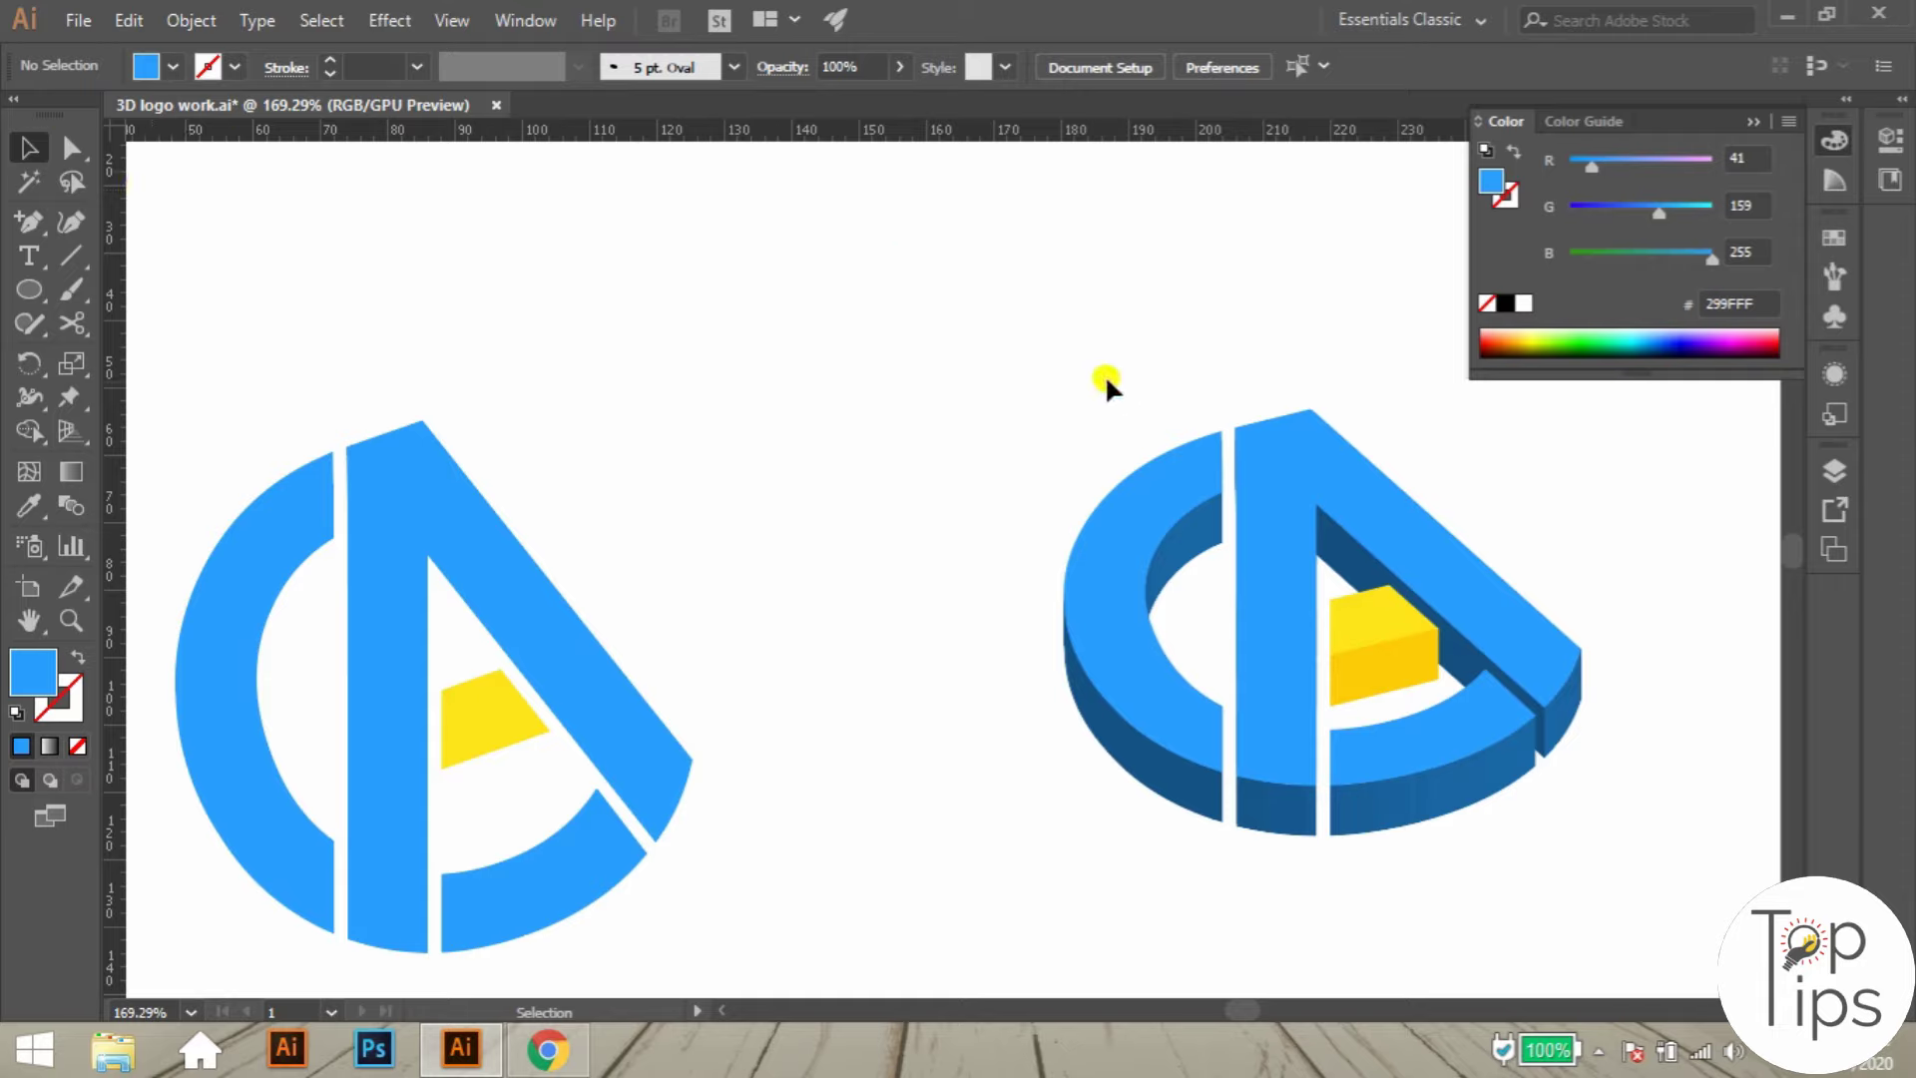
- Unite the segments of the C arc's inner side wall into one path with Pathfinder and lock it
drag(1201, 520, 1208, 334)
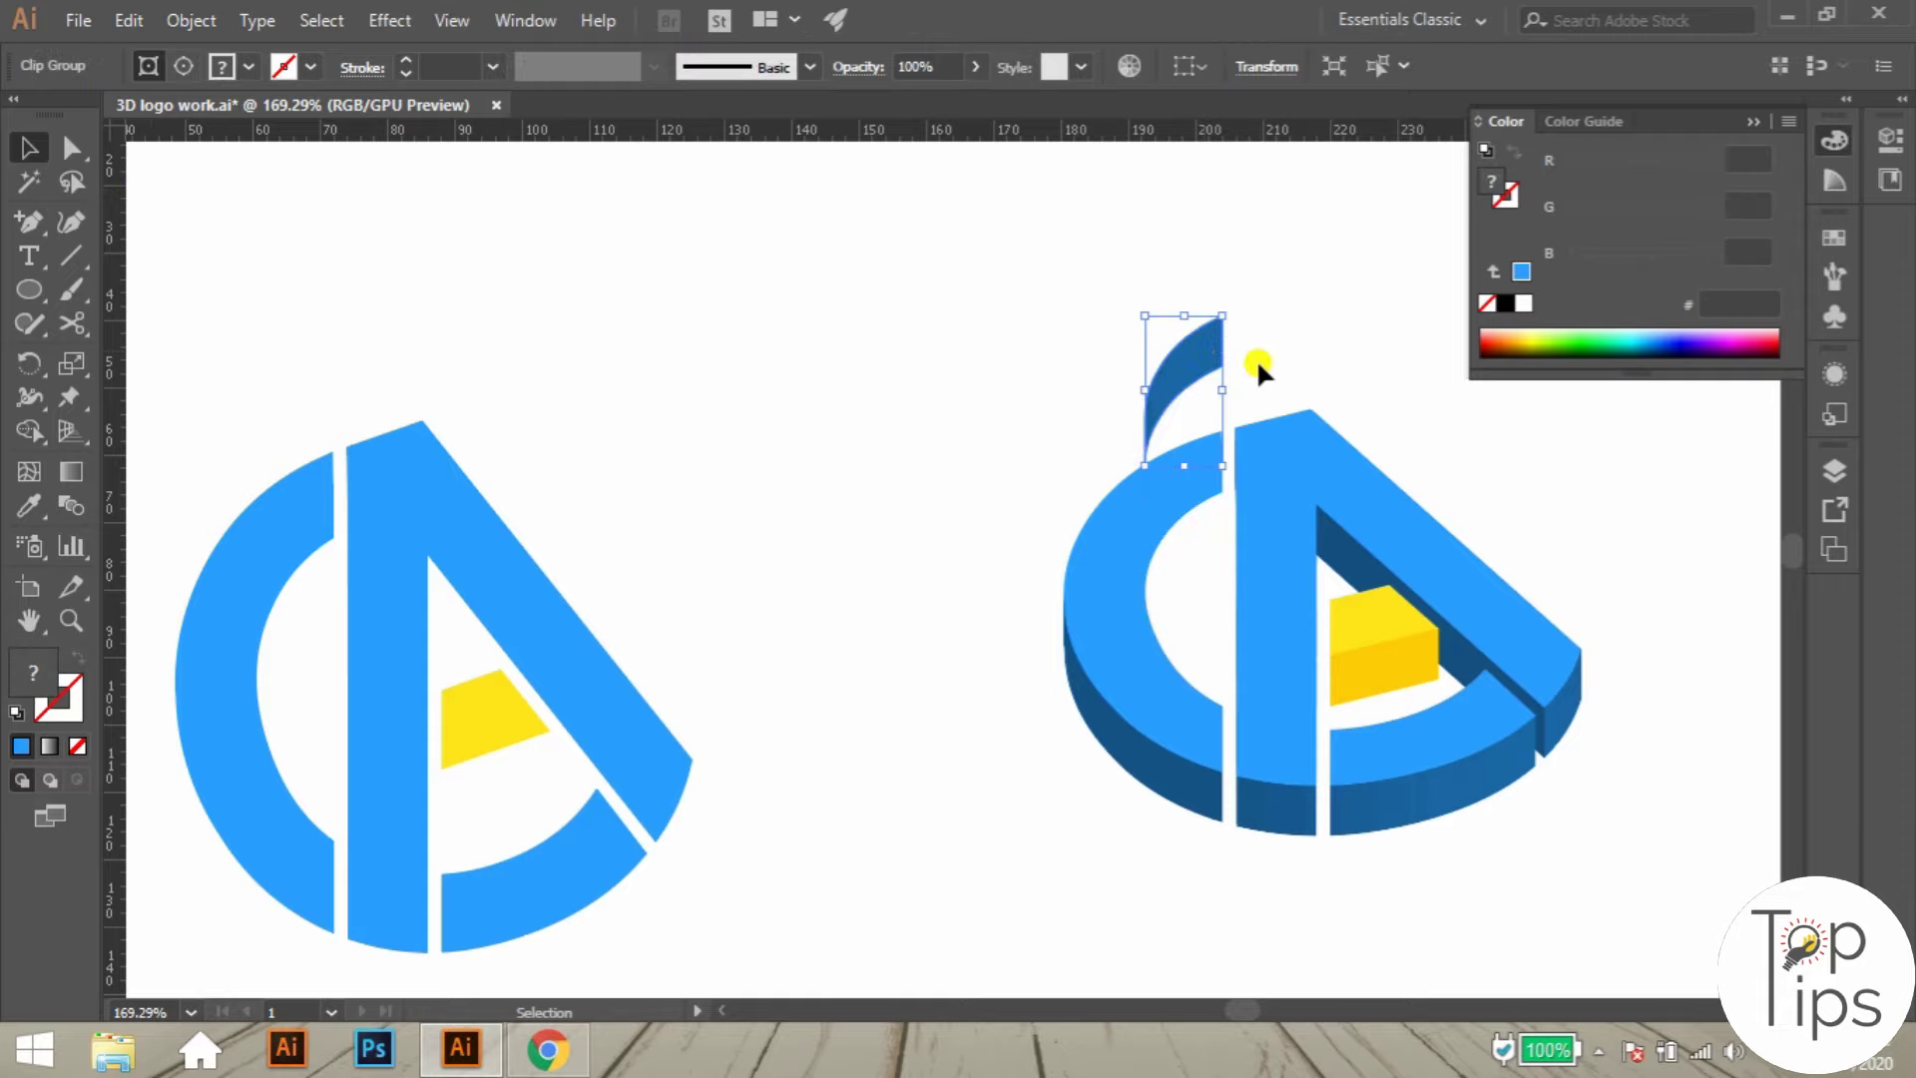
key(ctrl+z)
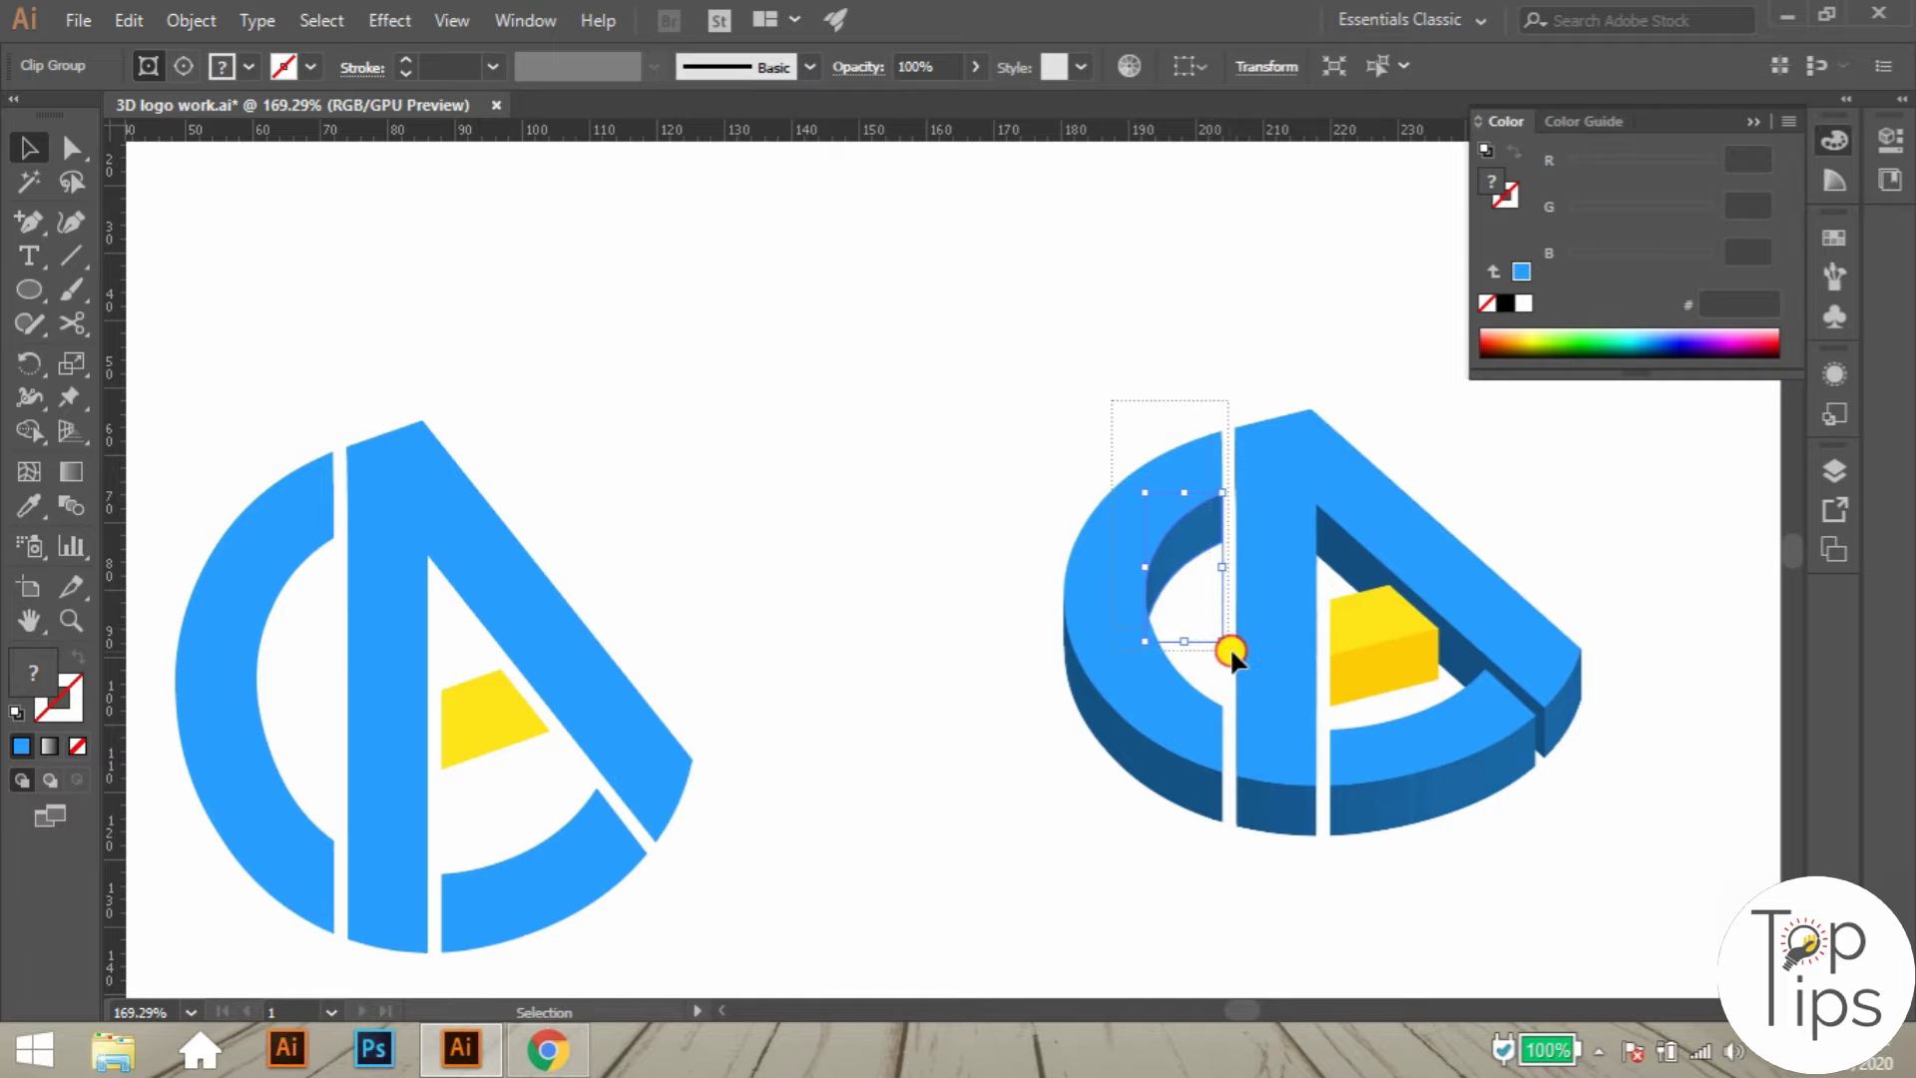
click(526, 21)
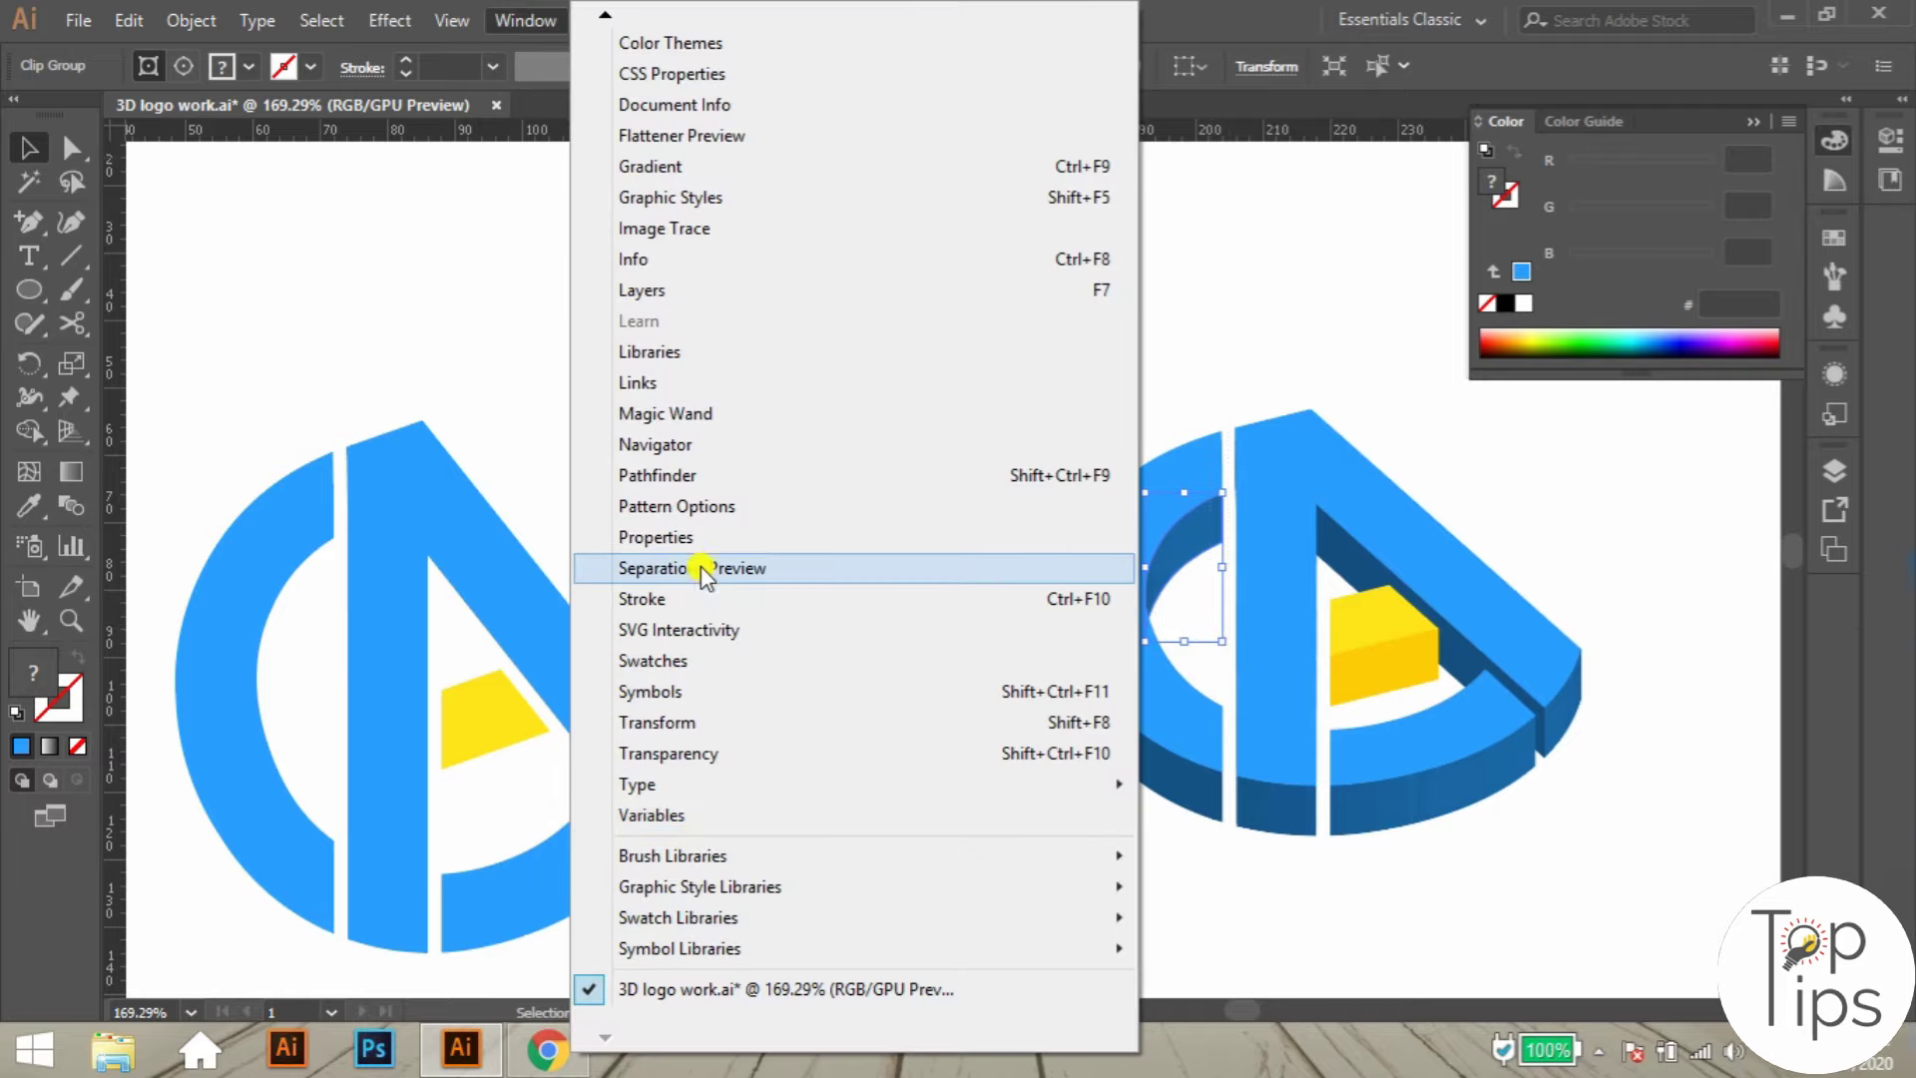
click(669, 476)
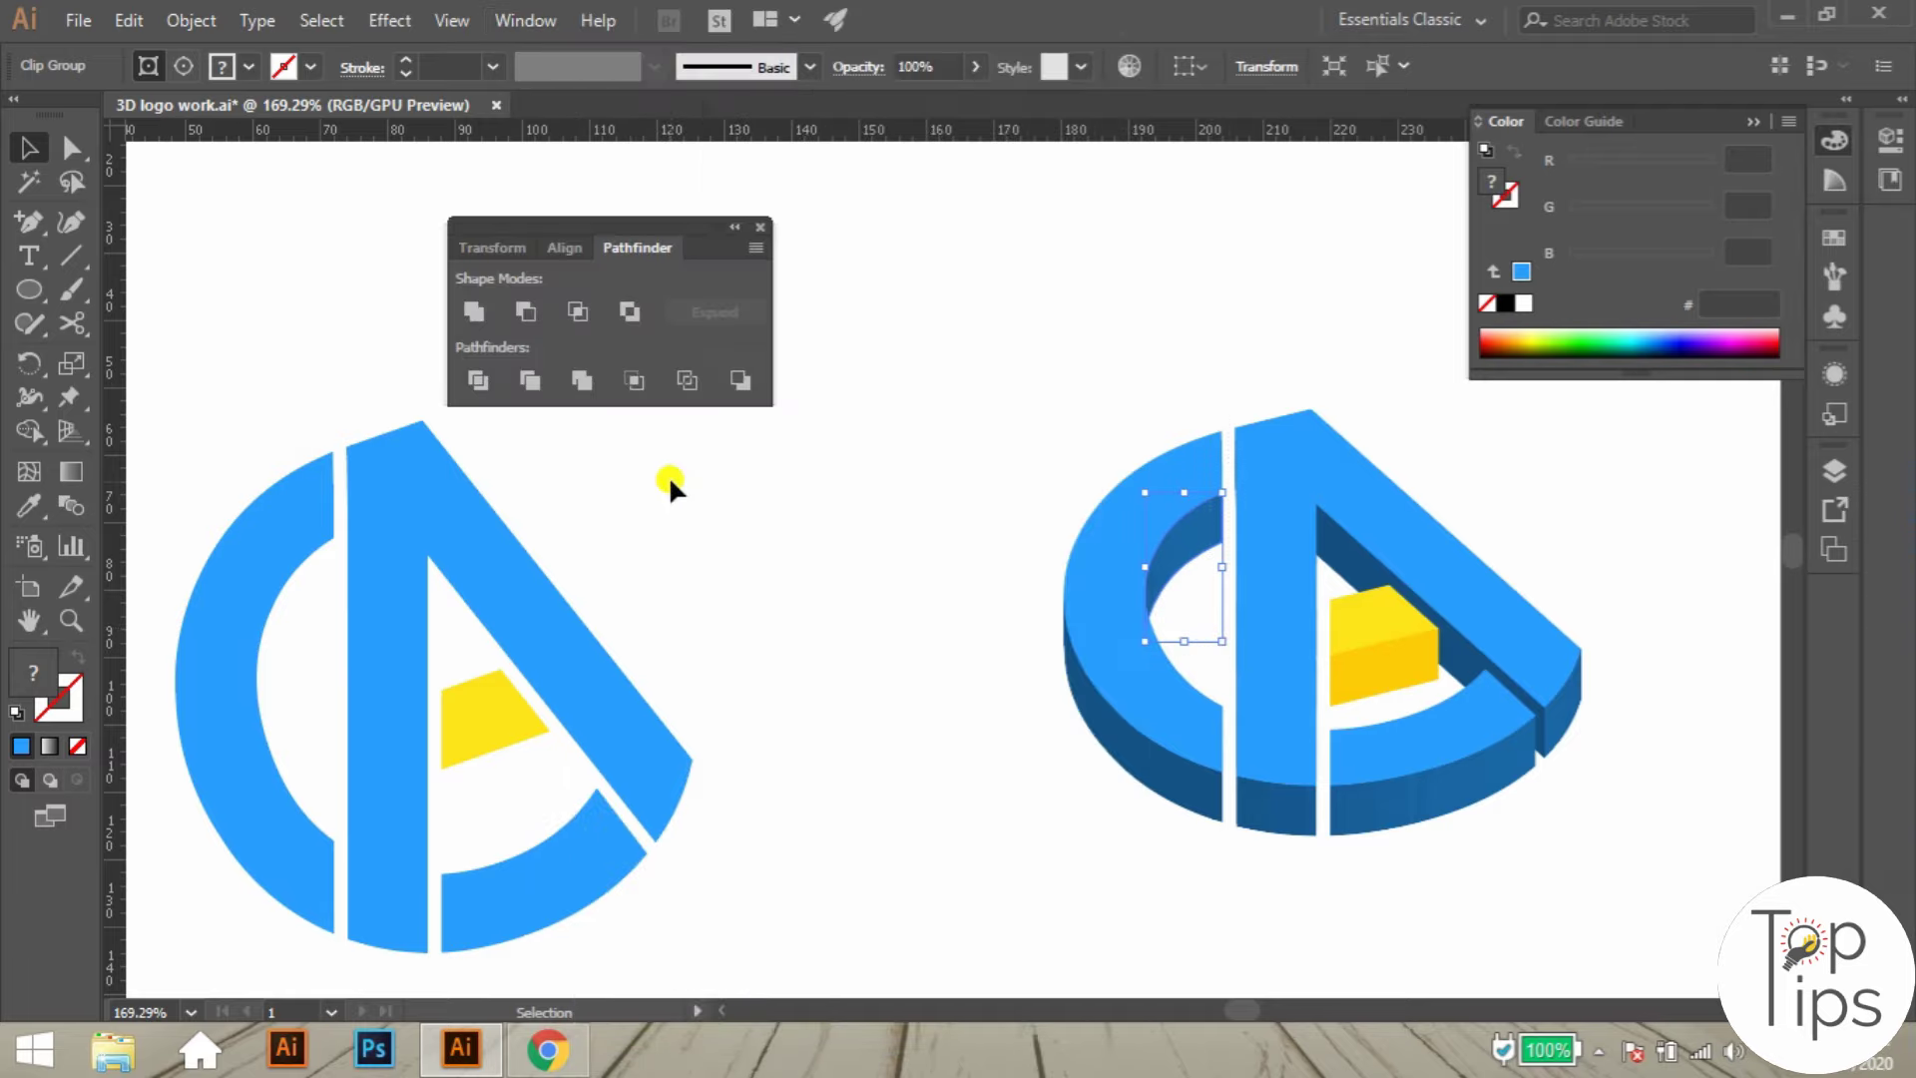
drag(627, 232, 854, 214)
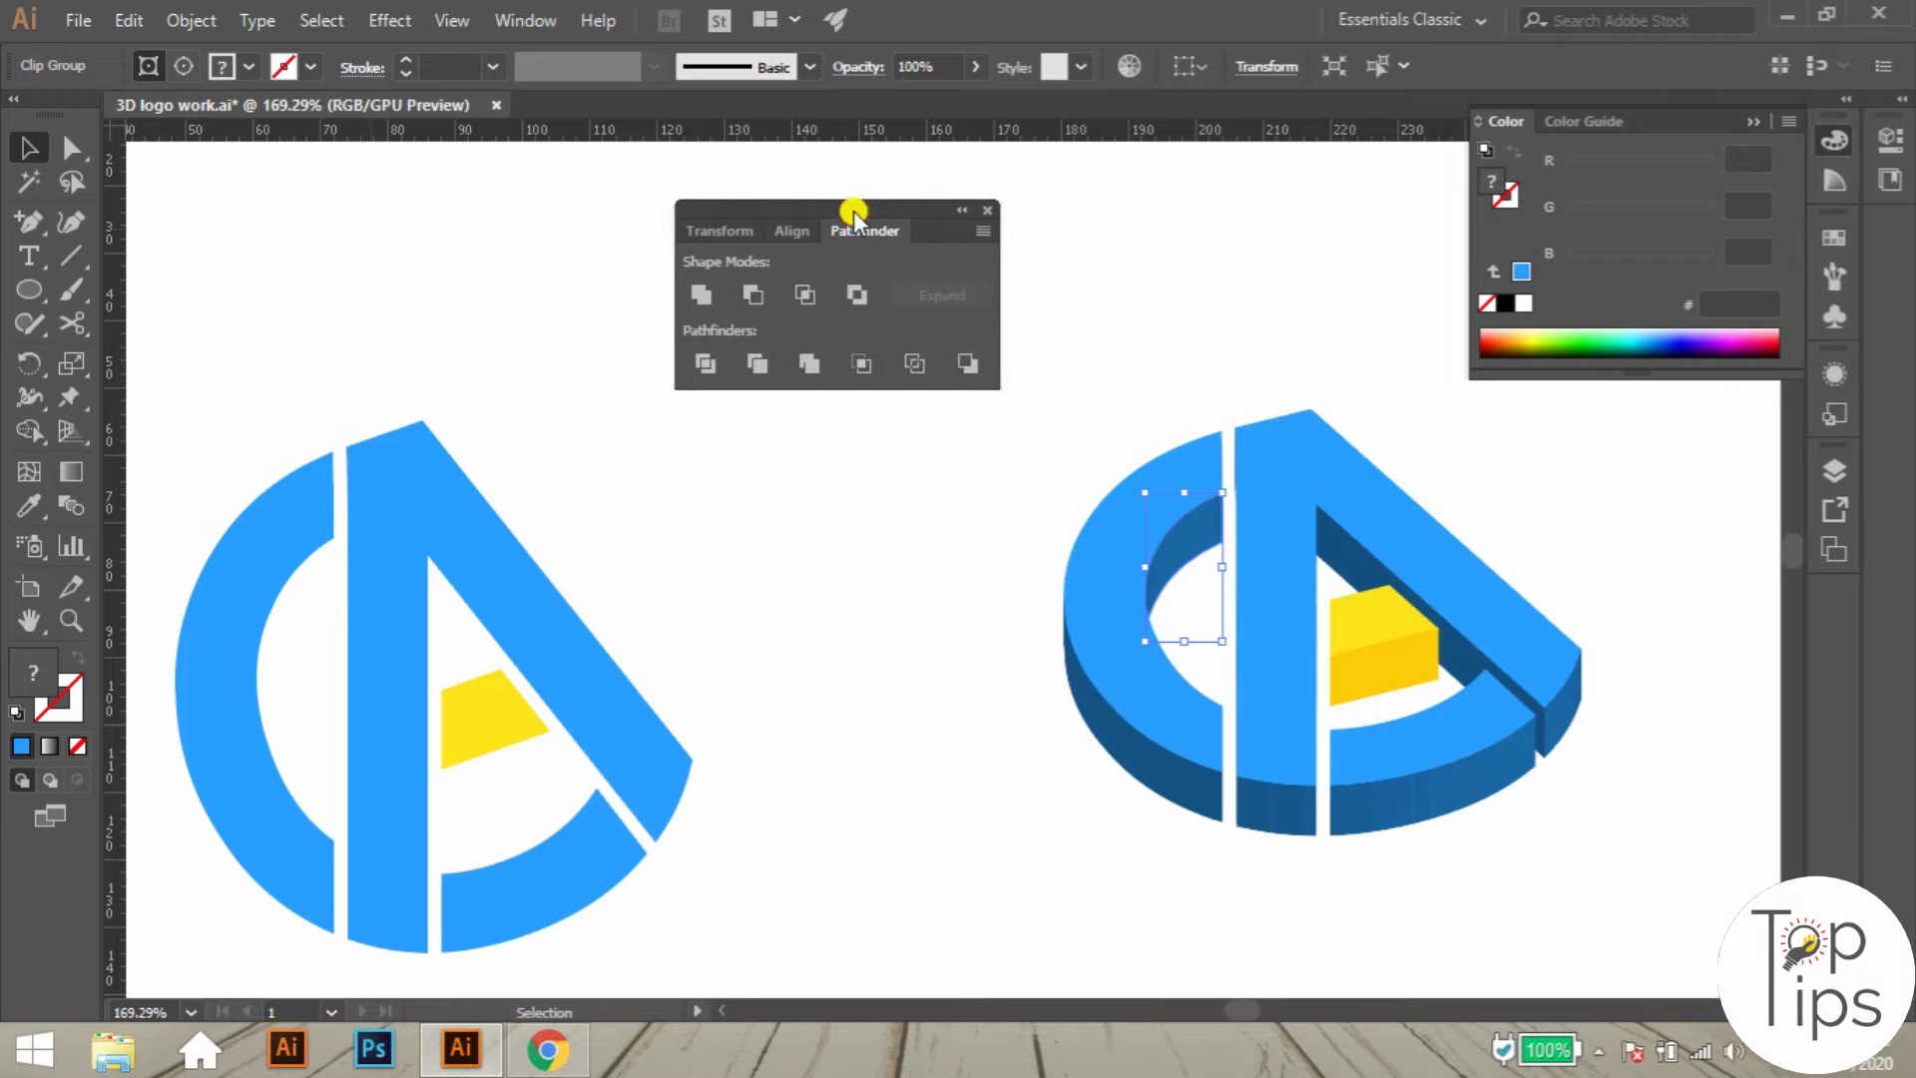
click(707, 294)
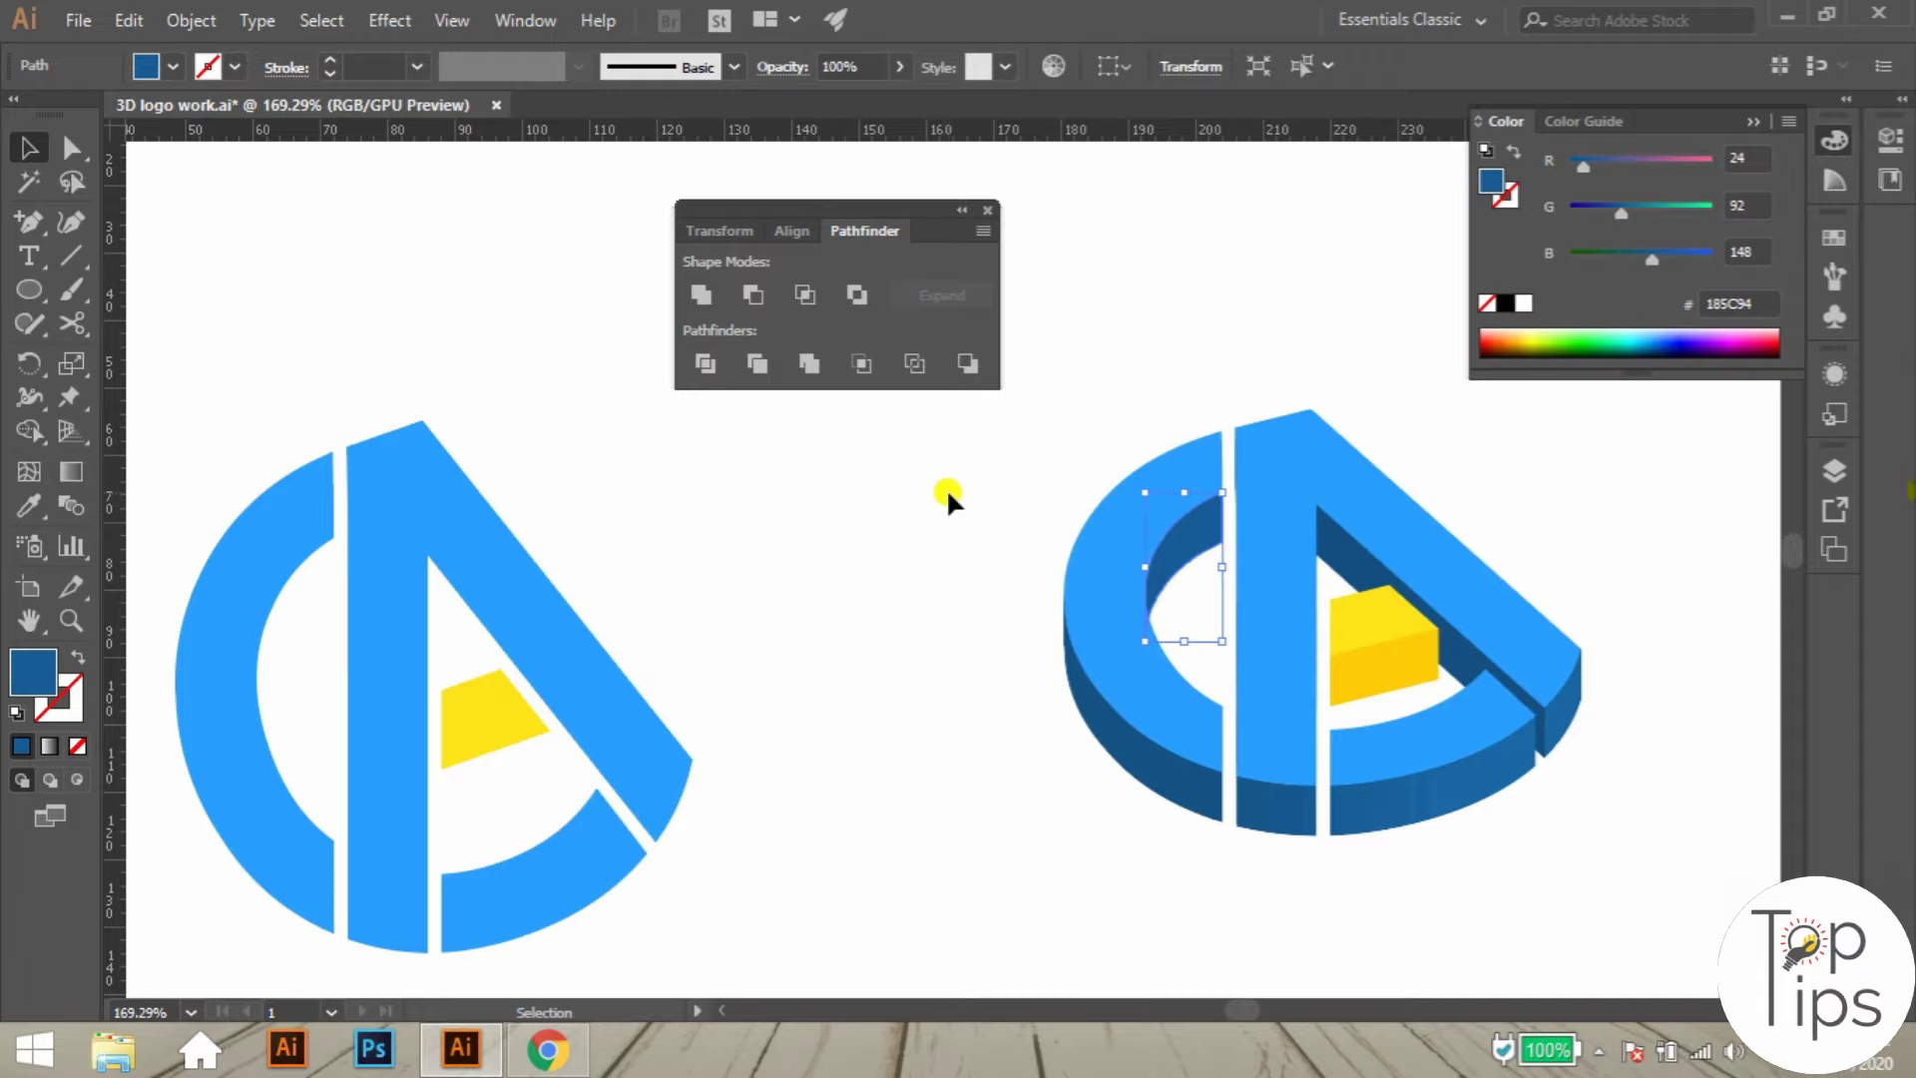
drag(964, 509, 1038, 639)
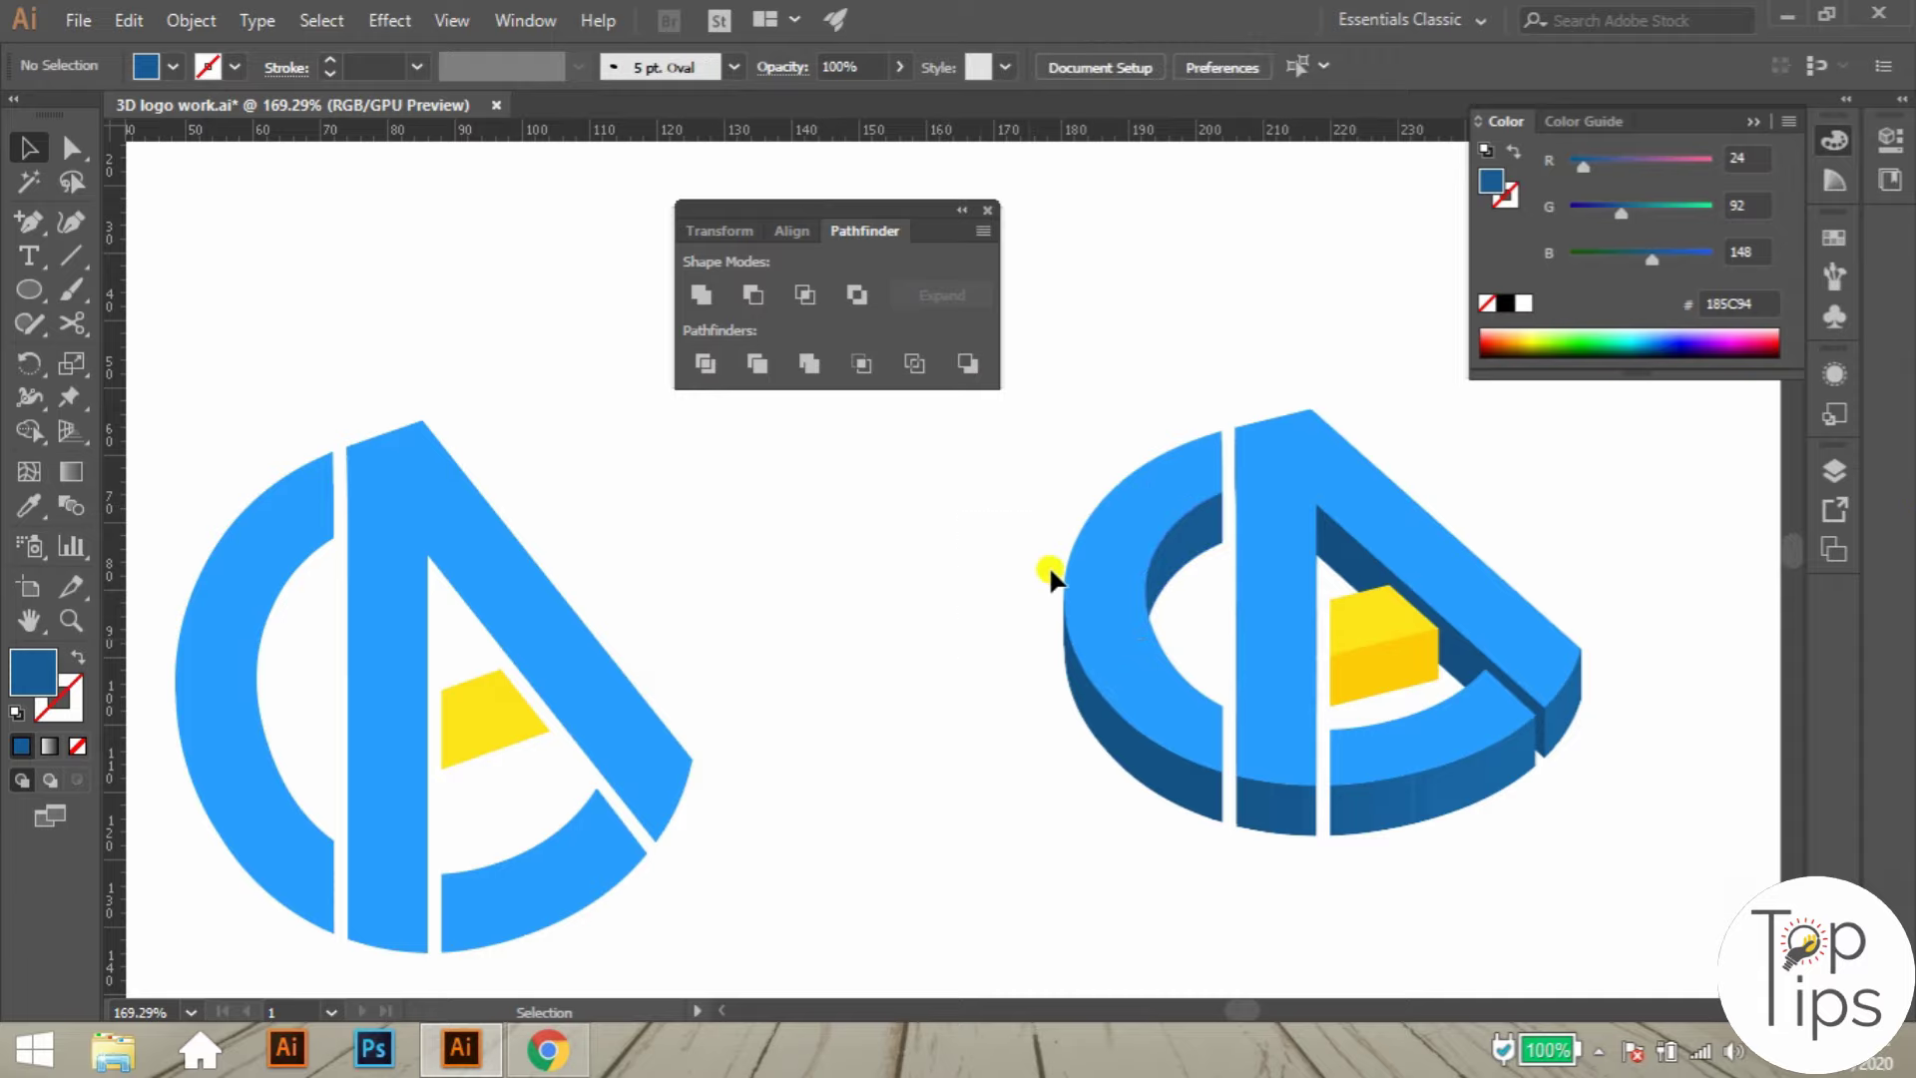
click(1180, 536)
key(ctrl+2)
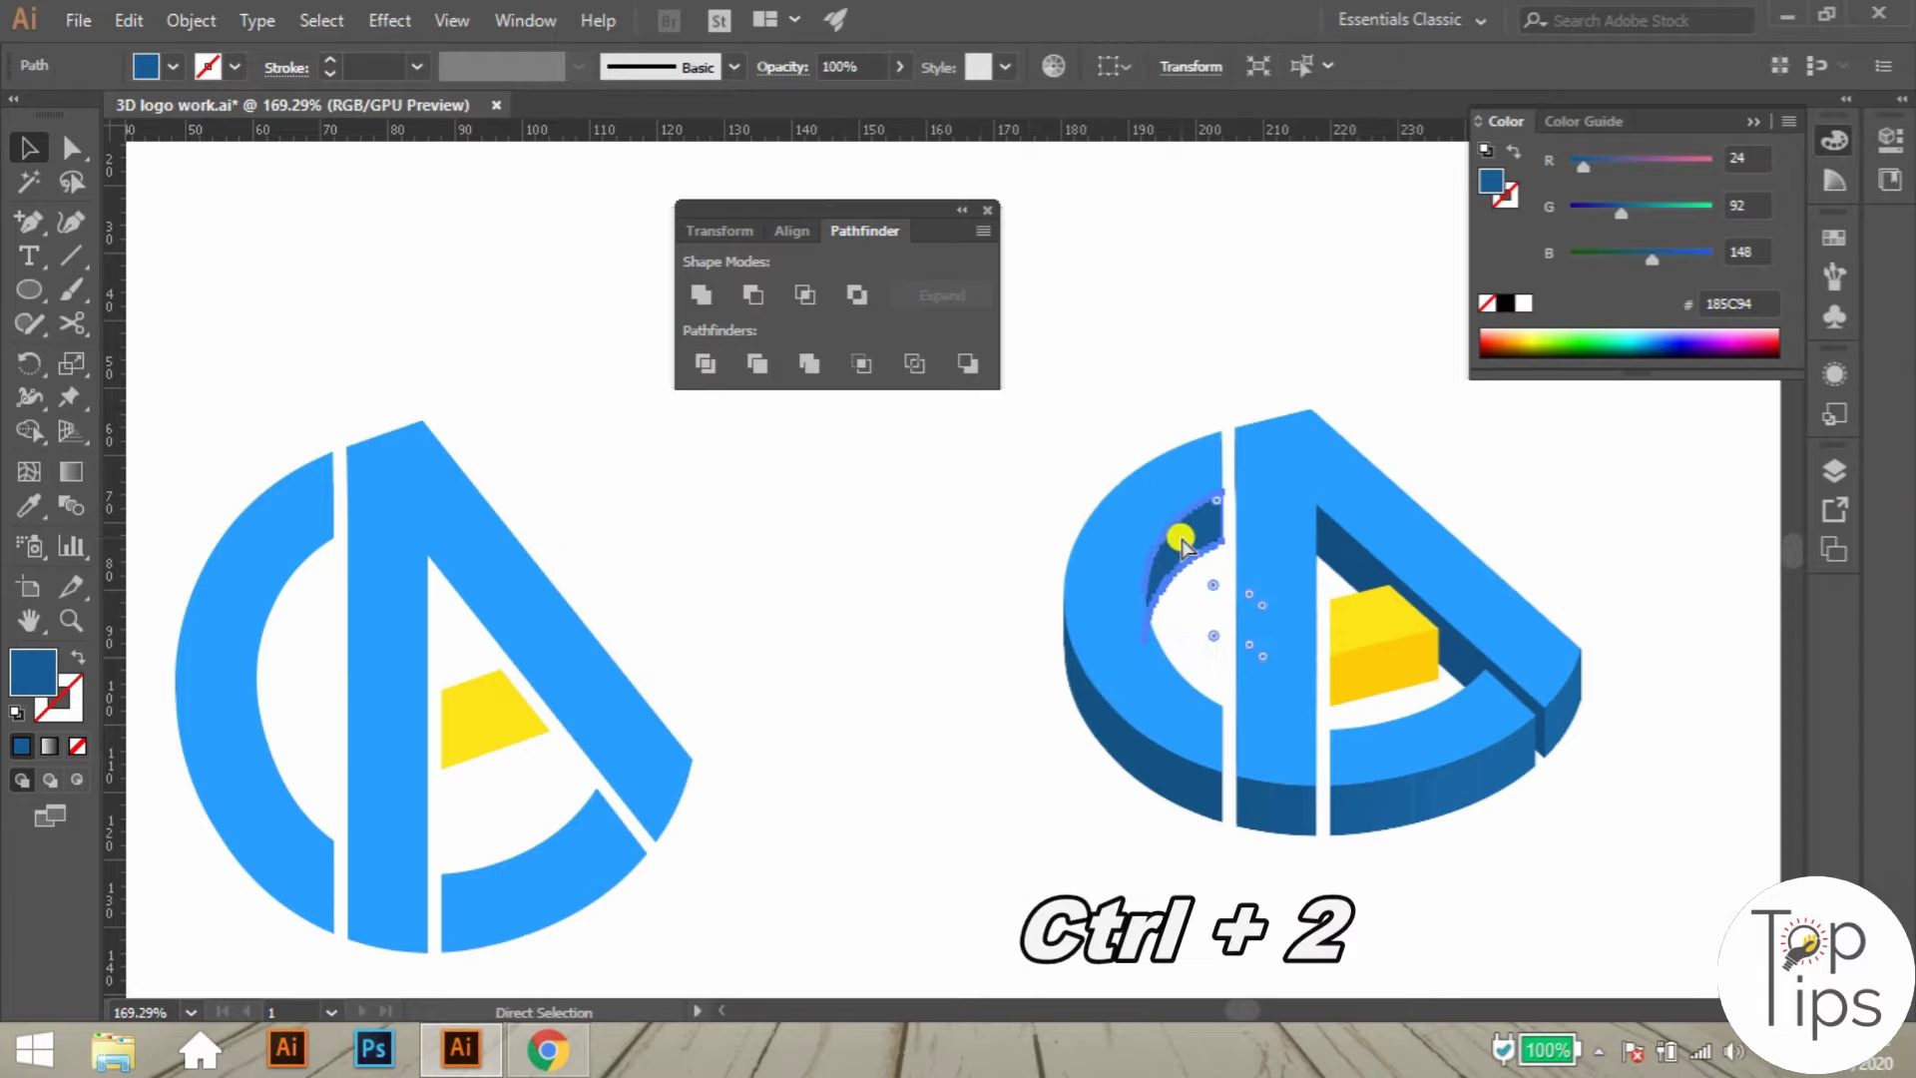
- Unite the segments of the C arc's outer side wall into a single shape and lock it
drag(1028, 529, 1072, 609)
drag(1088, 721, 834, 824)
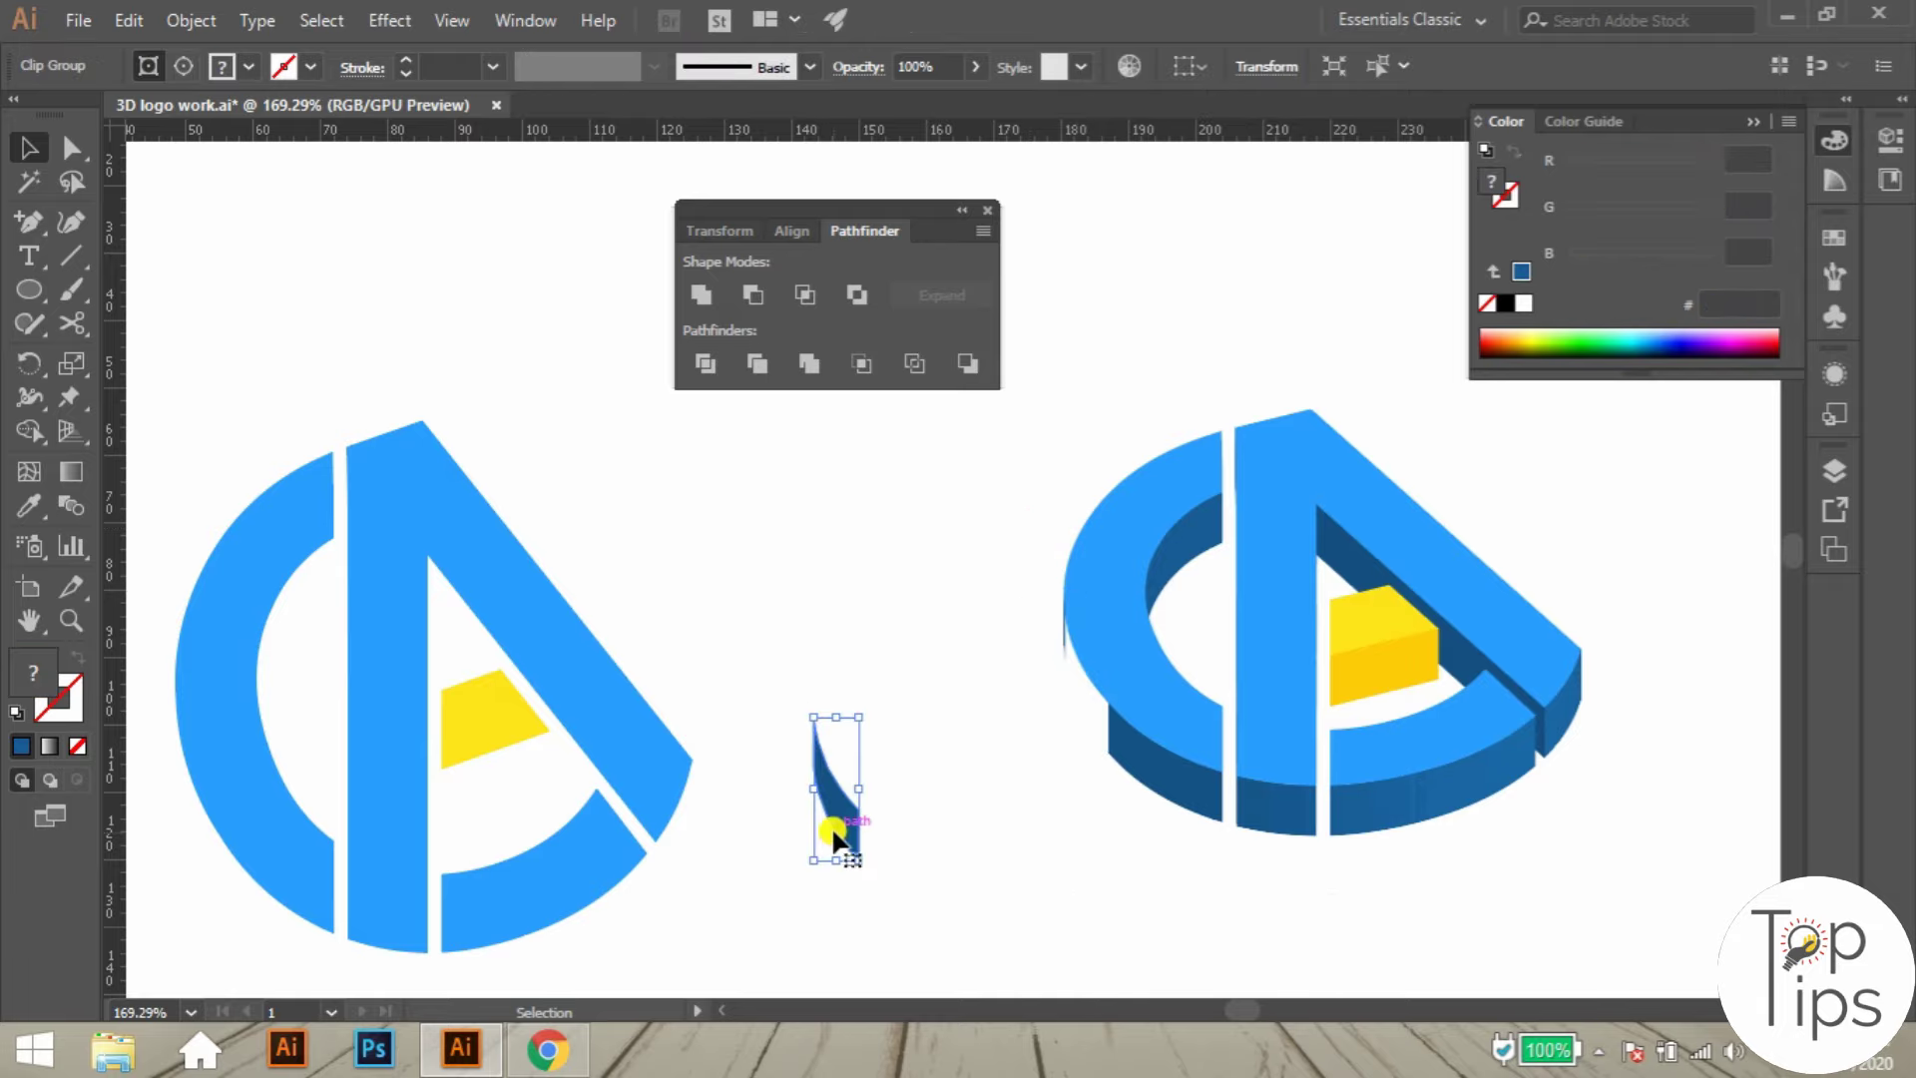
key(ctrl+z)
drag(1086, 686, 1166, 792)
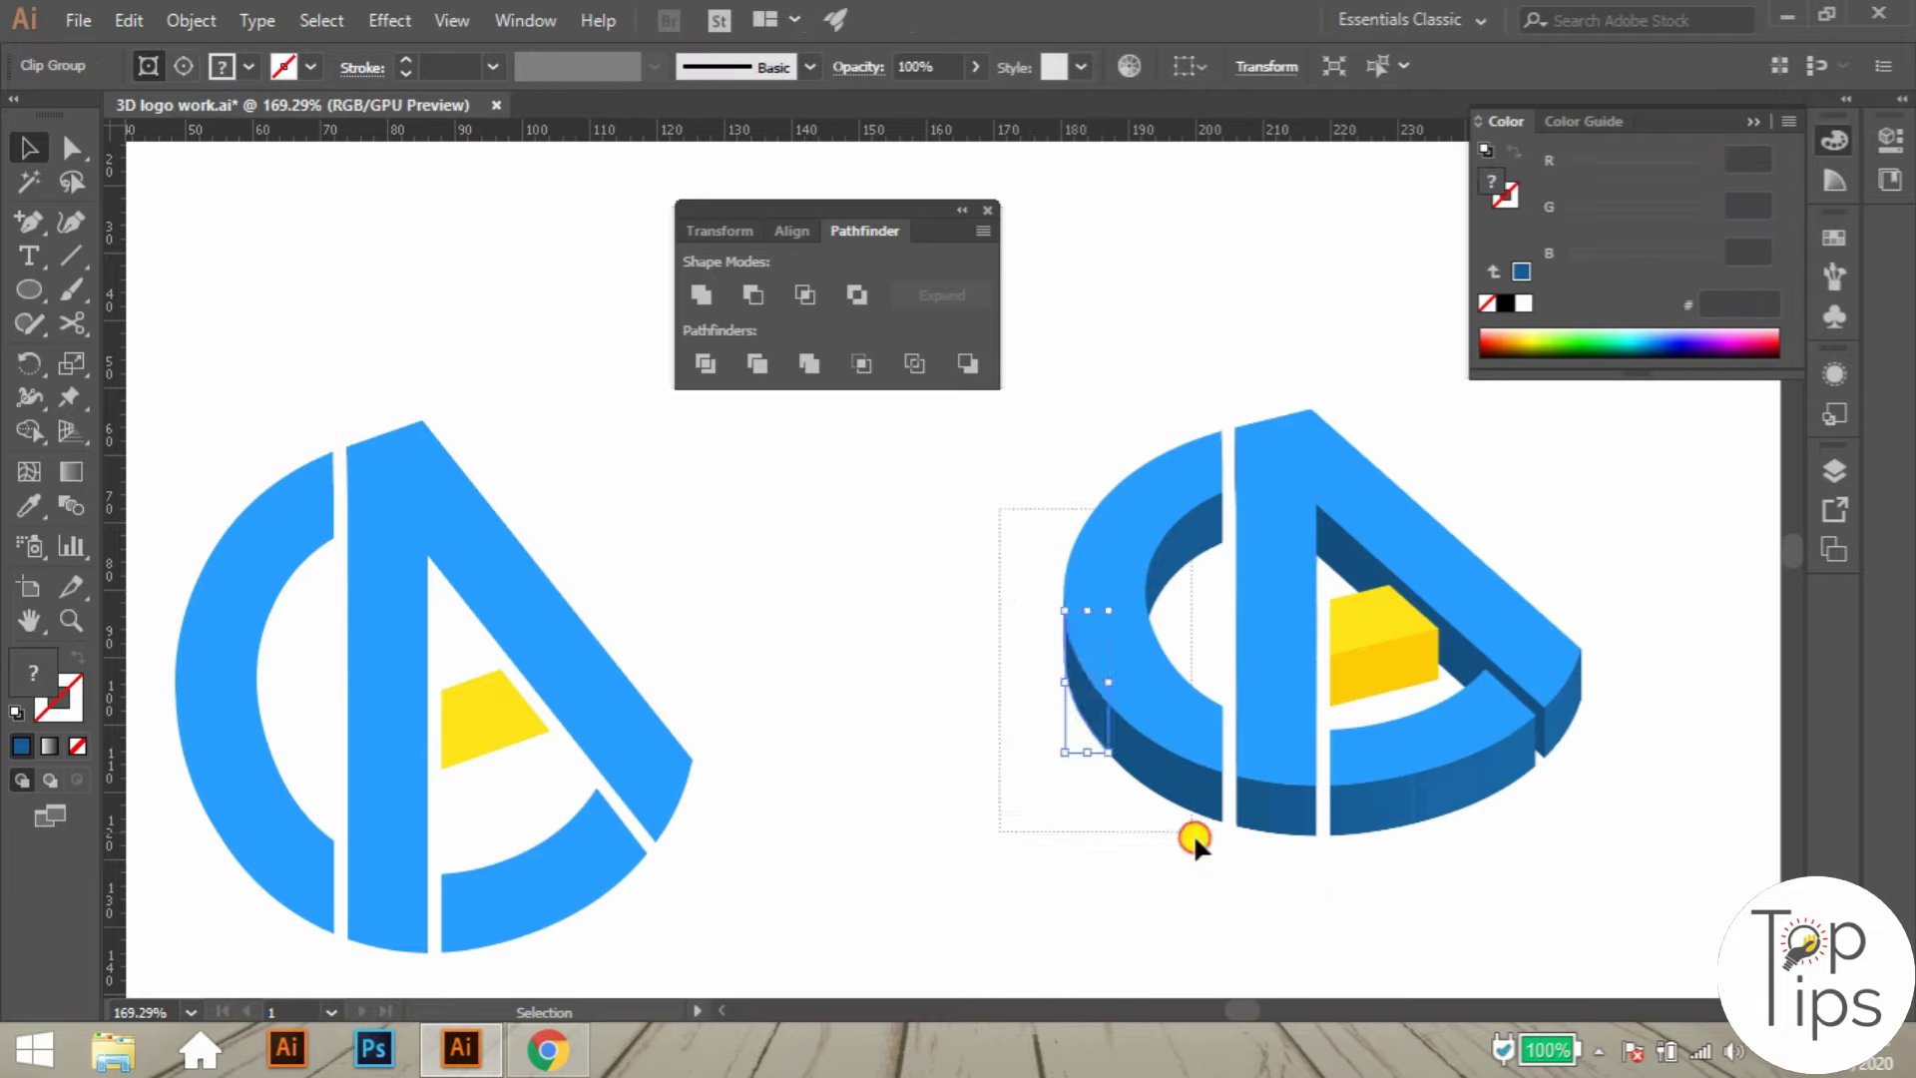
drag(1224, 865, 1225, 869)
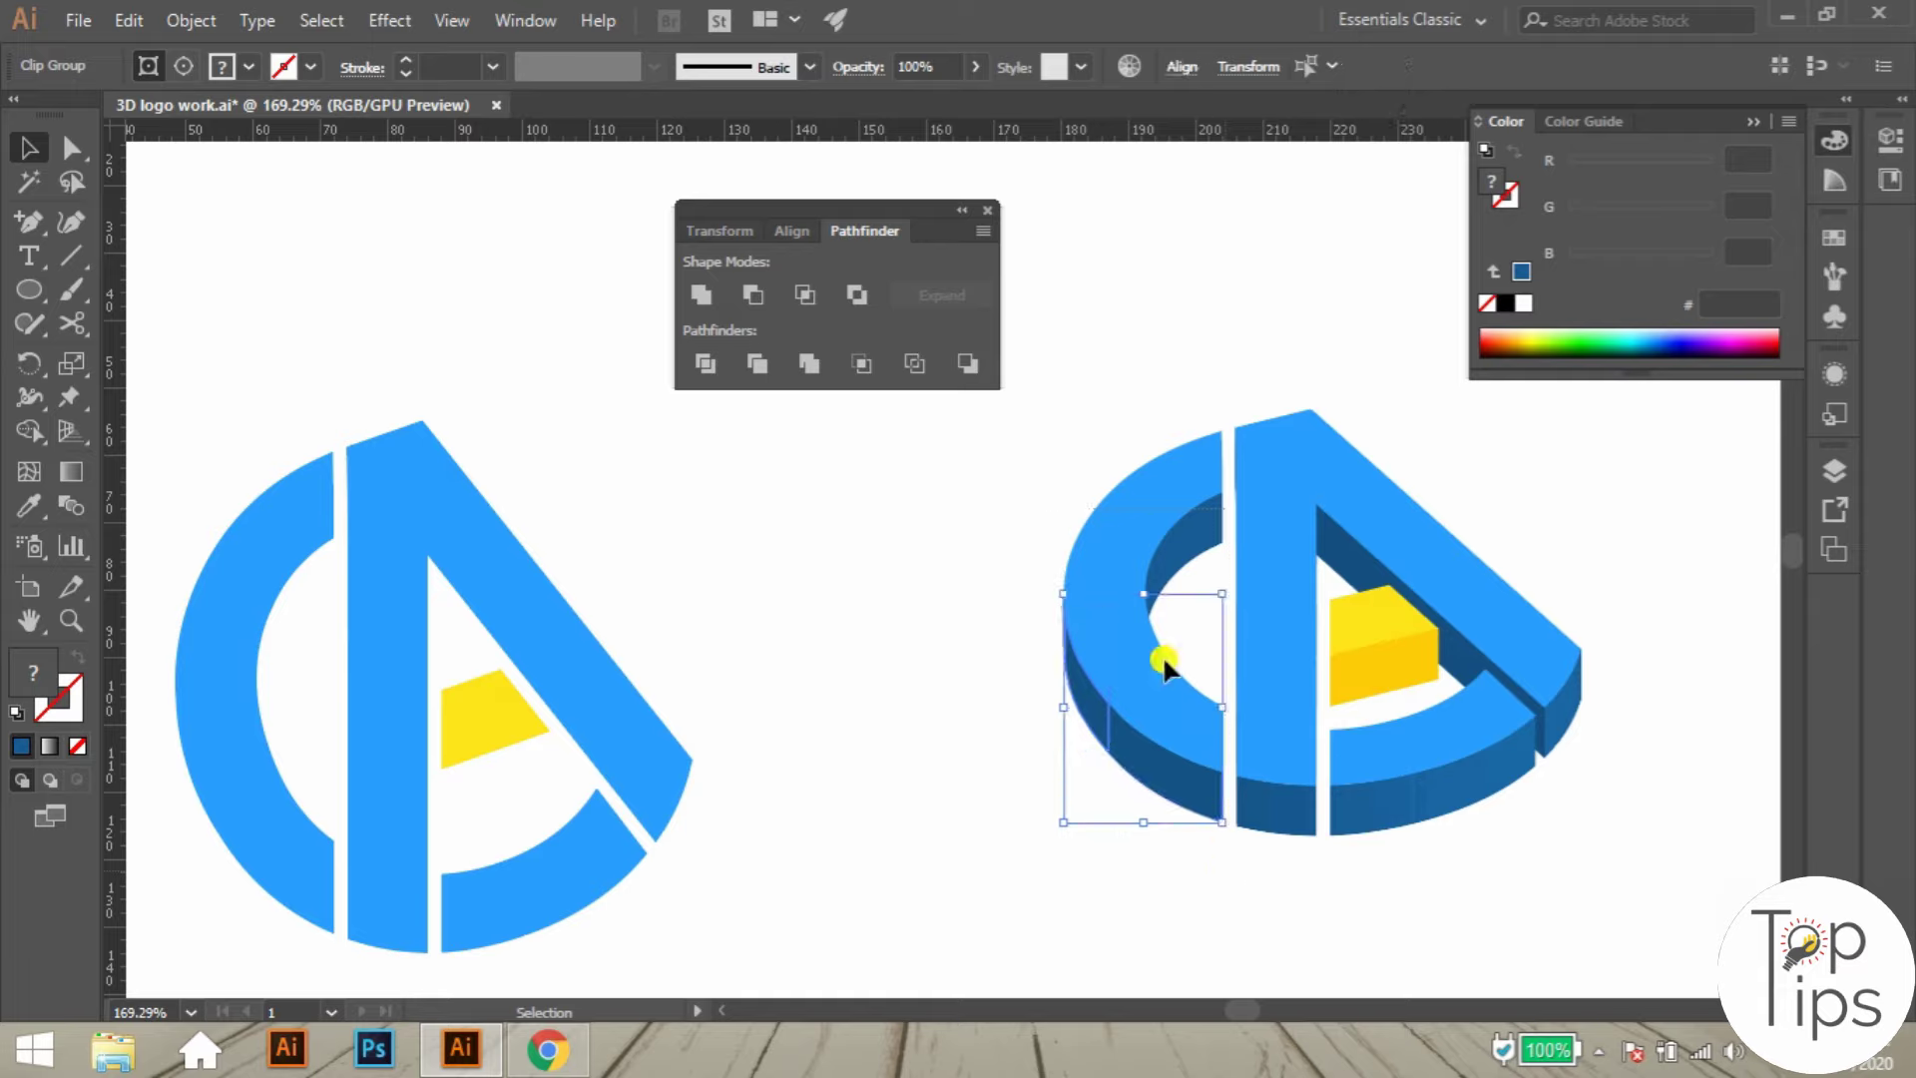
click(704, 304)
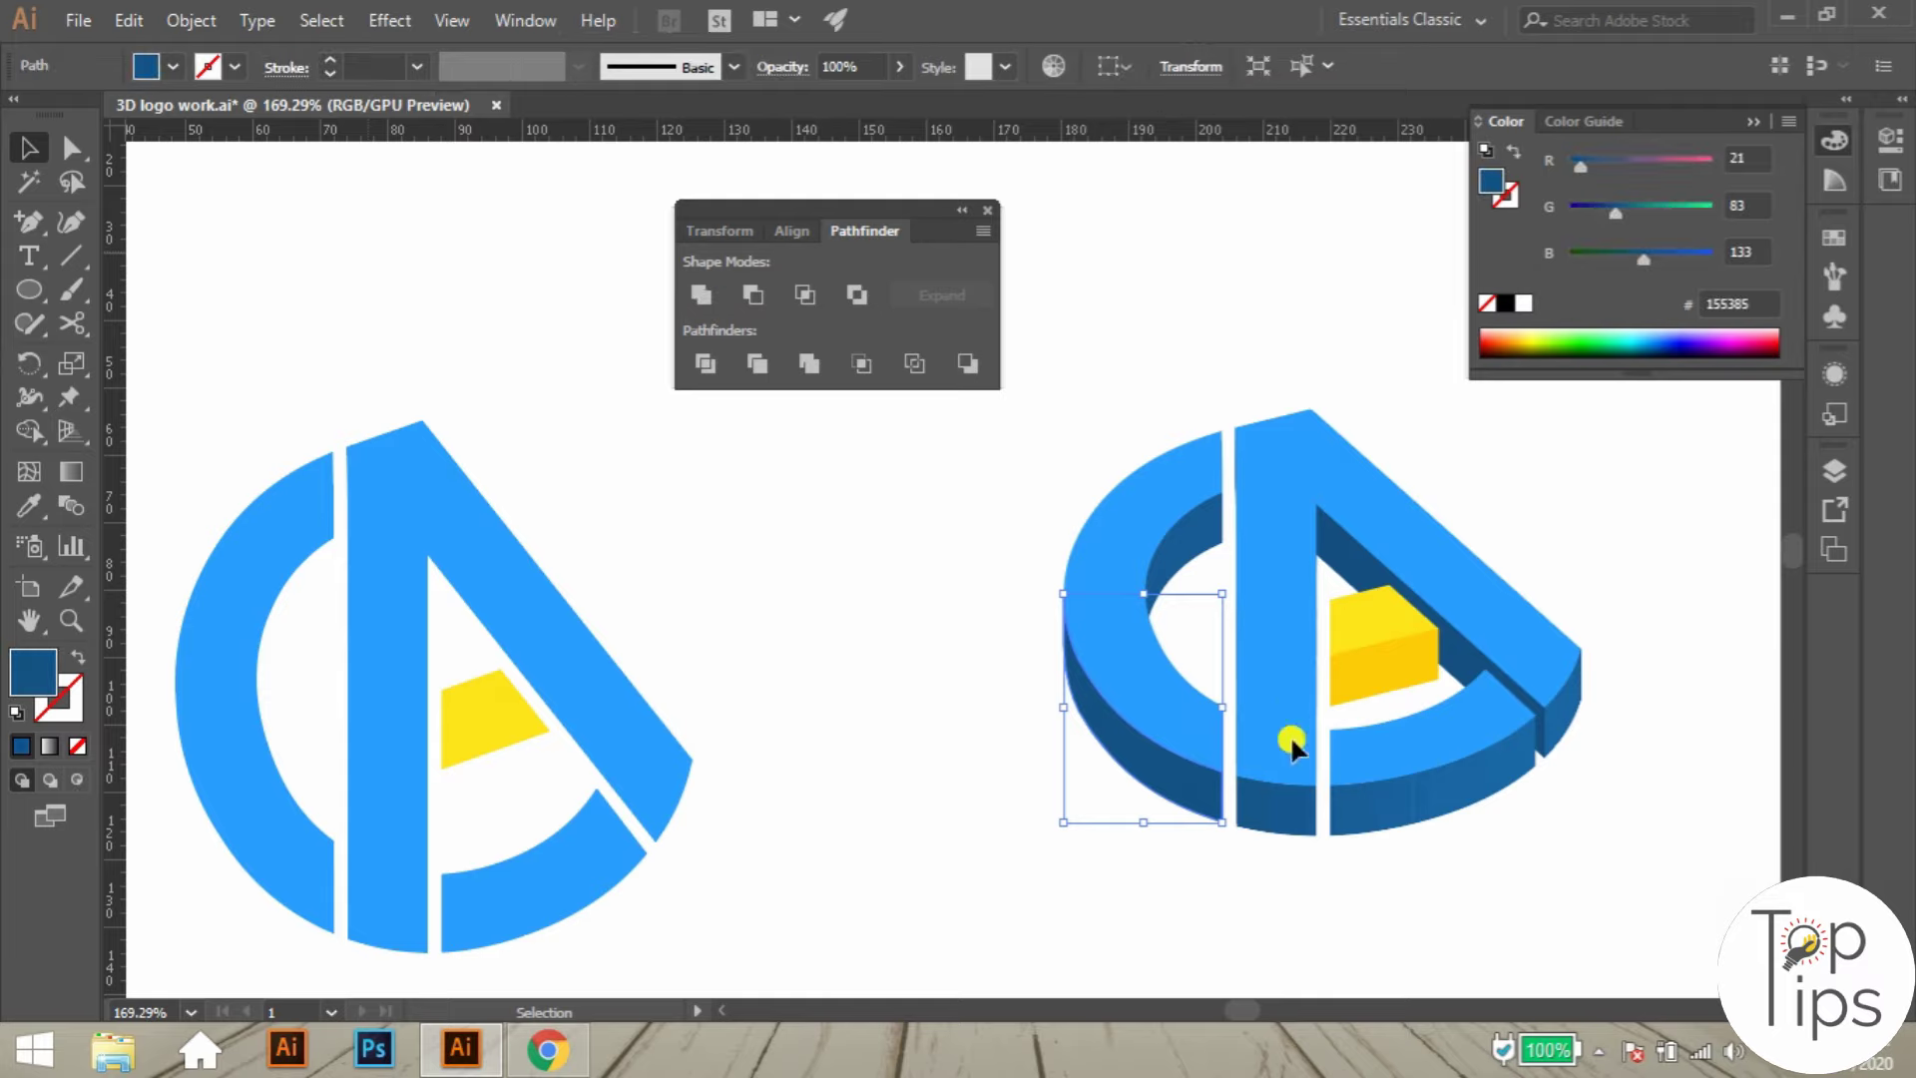
key(ctrl+2)
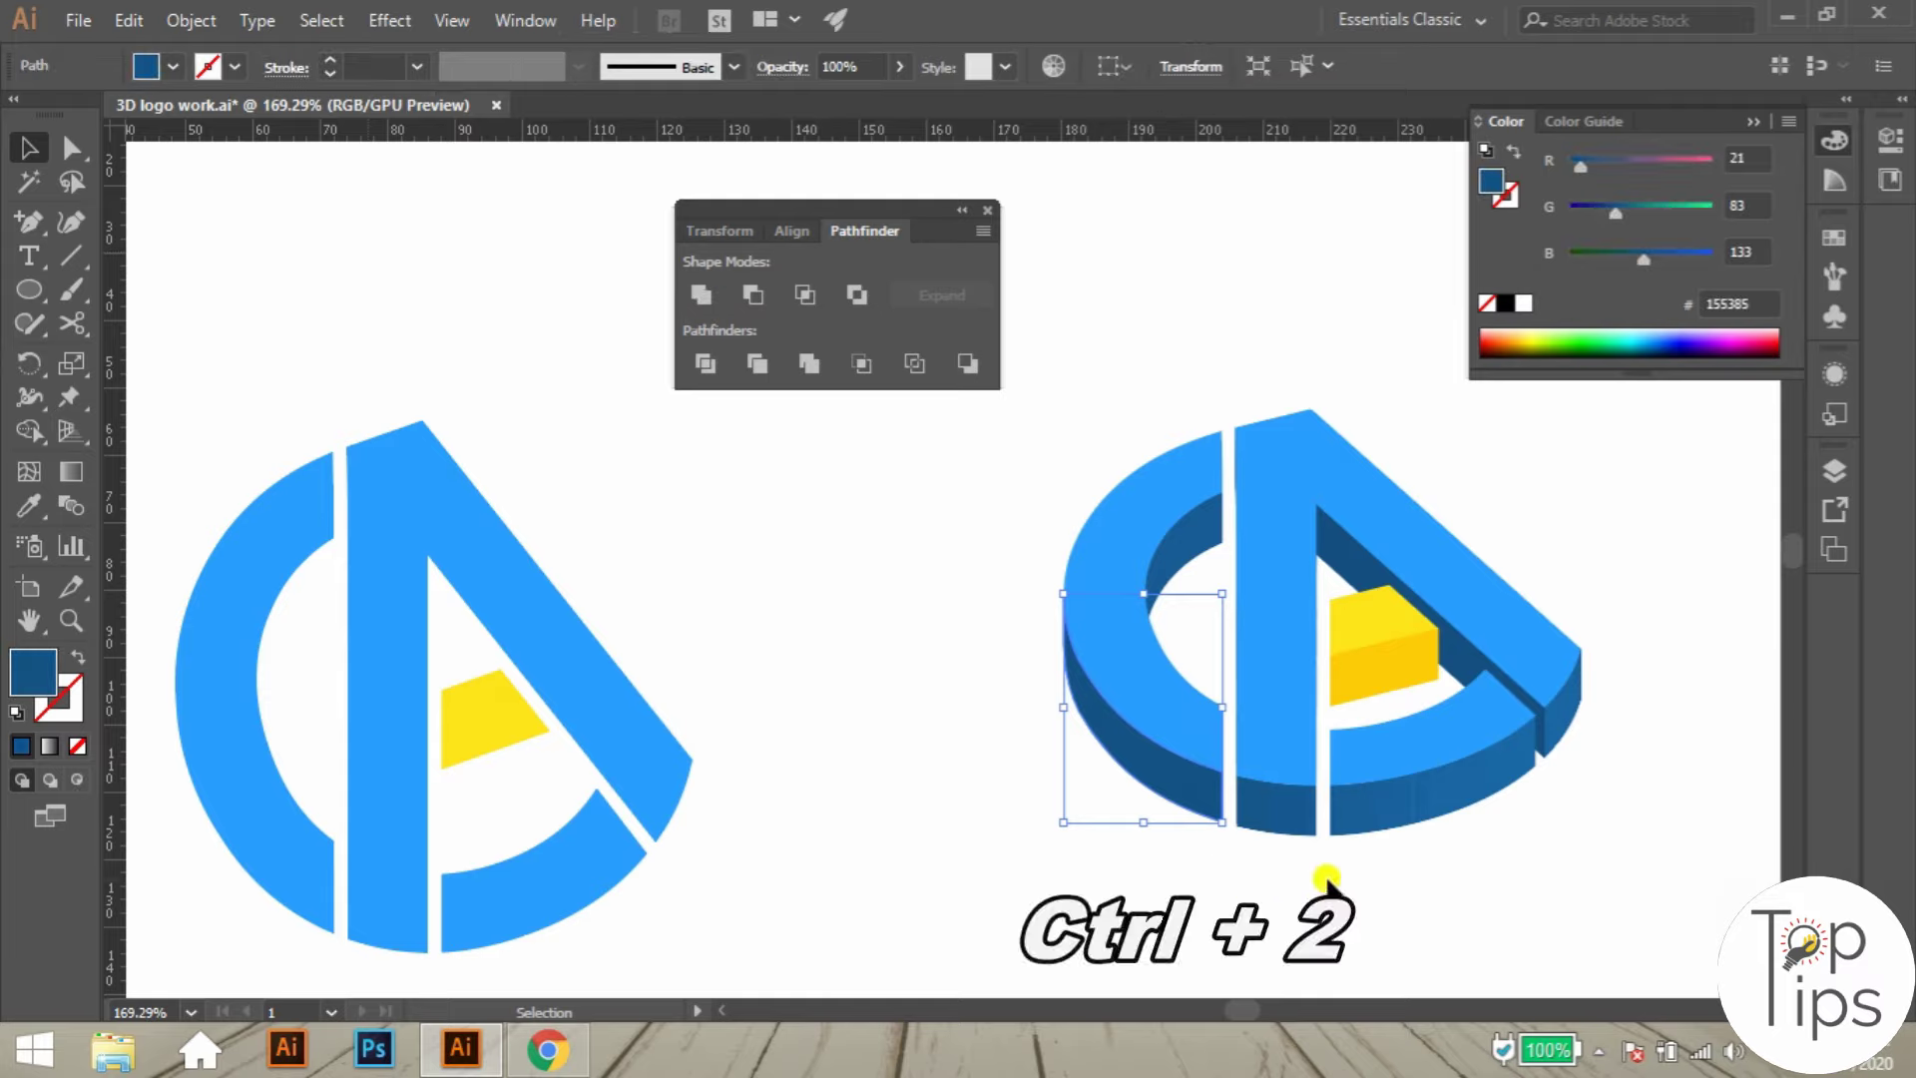
- Unite the segments of the A stem's front wall and of the slanted leg's end wall separately, locking each
drag(1326, 871, 1229, 737)
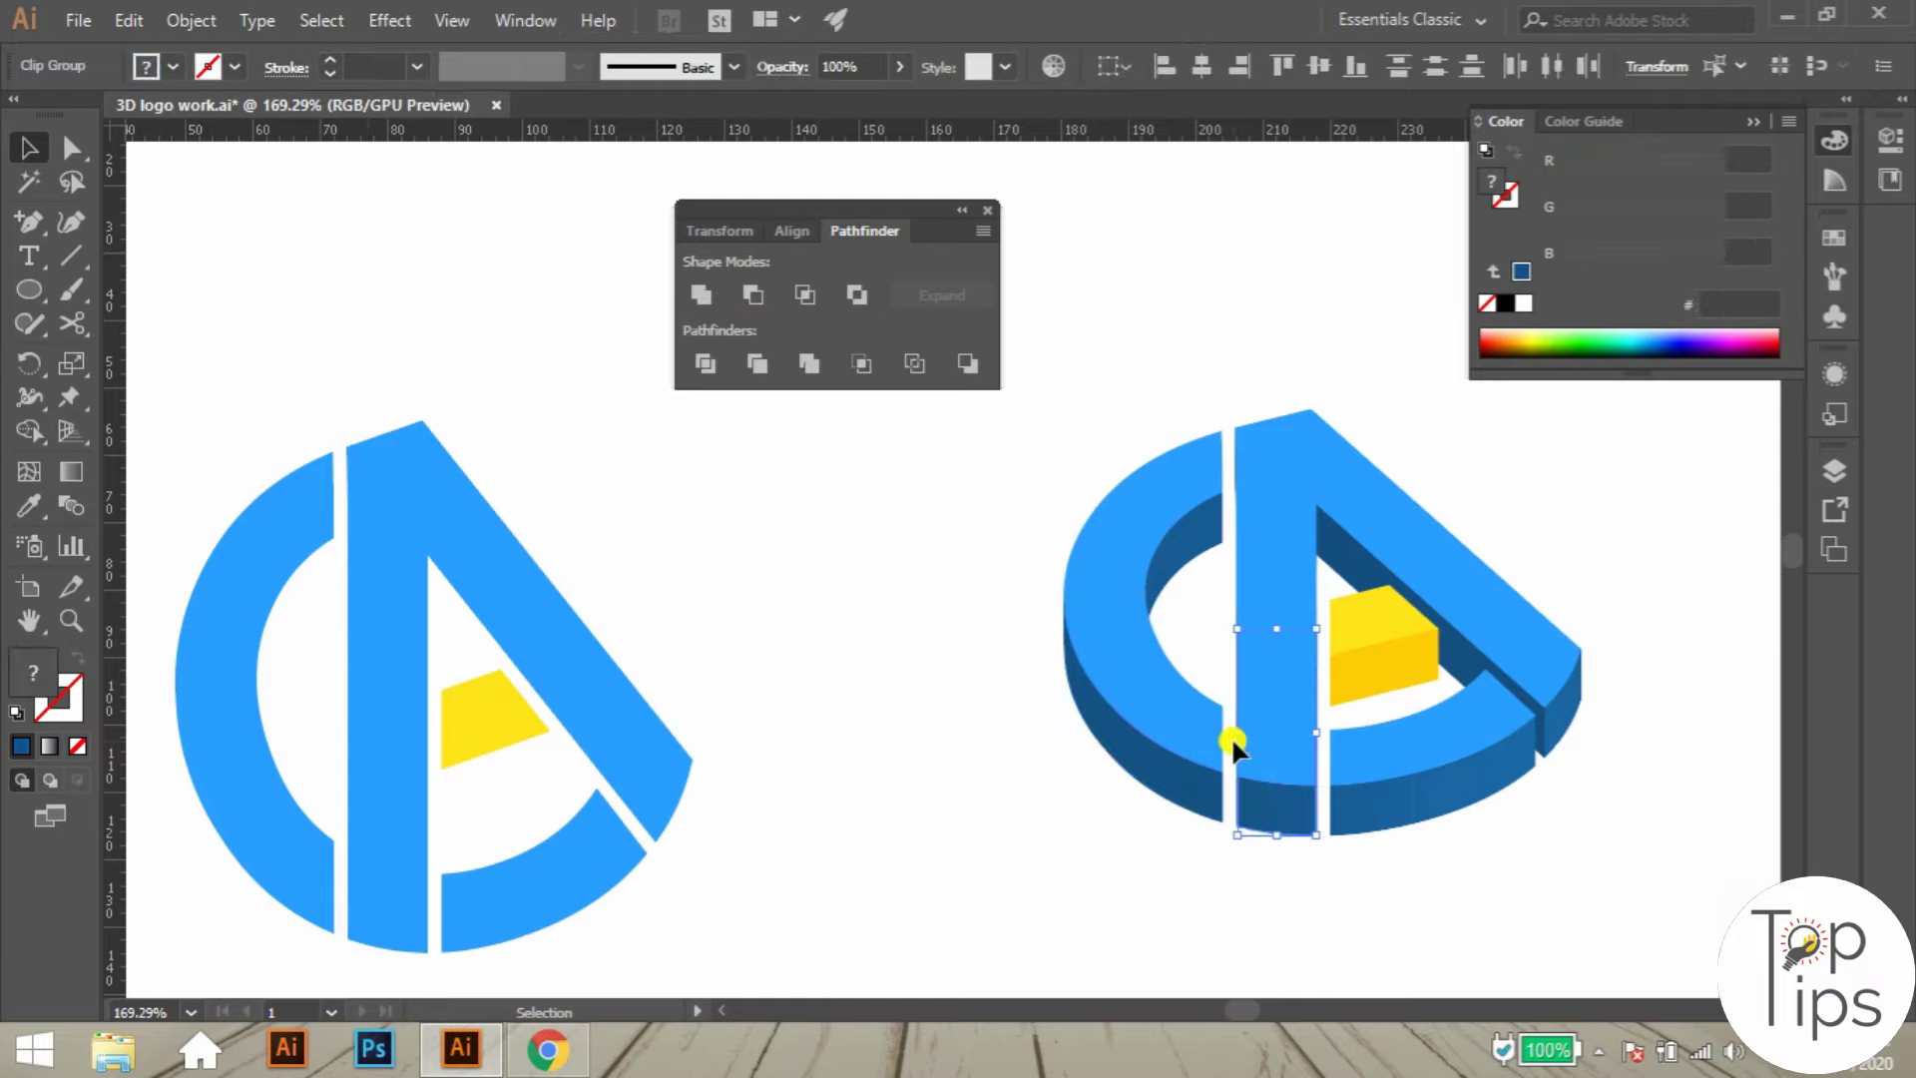
click(705, 294)
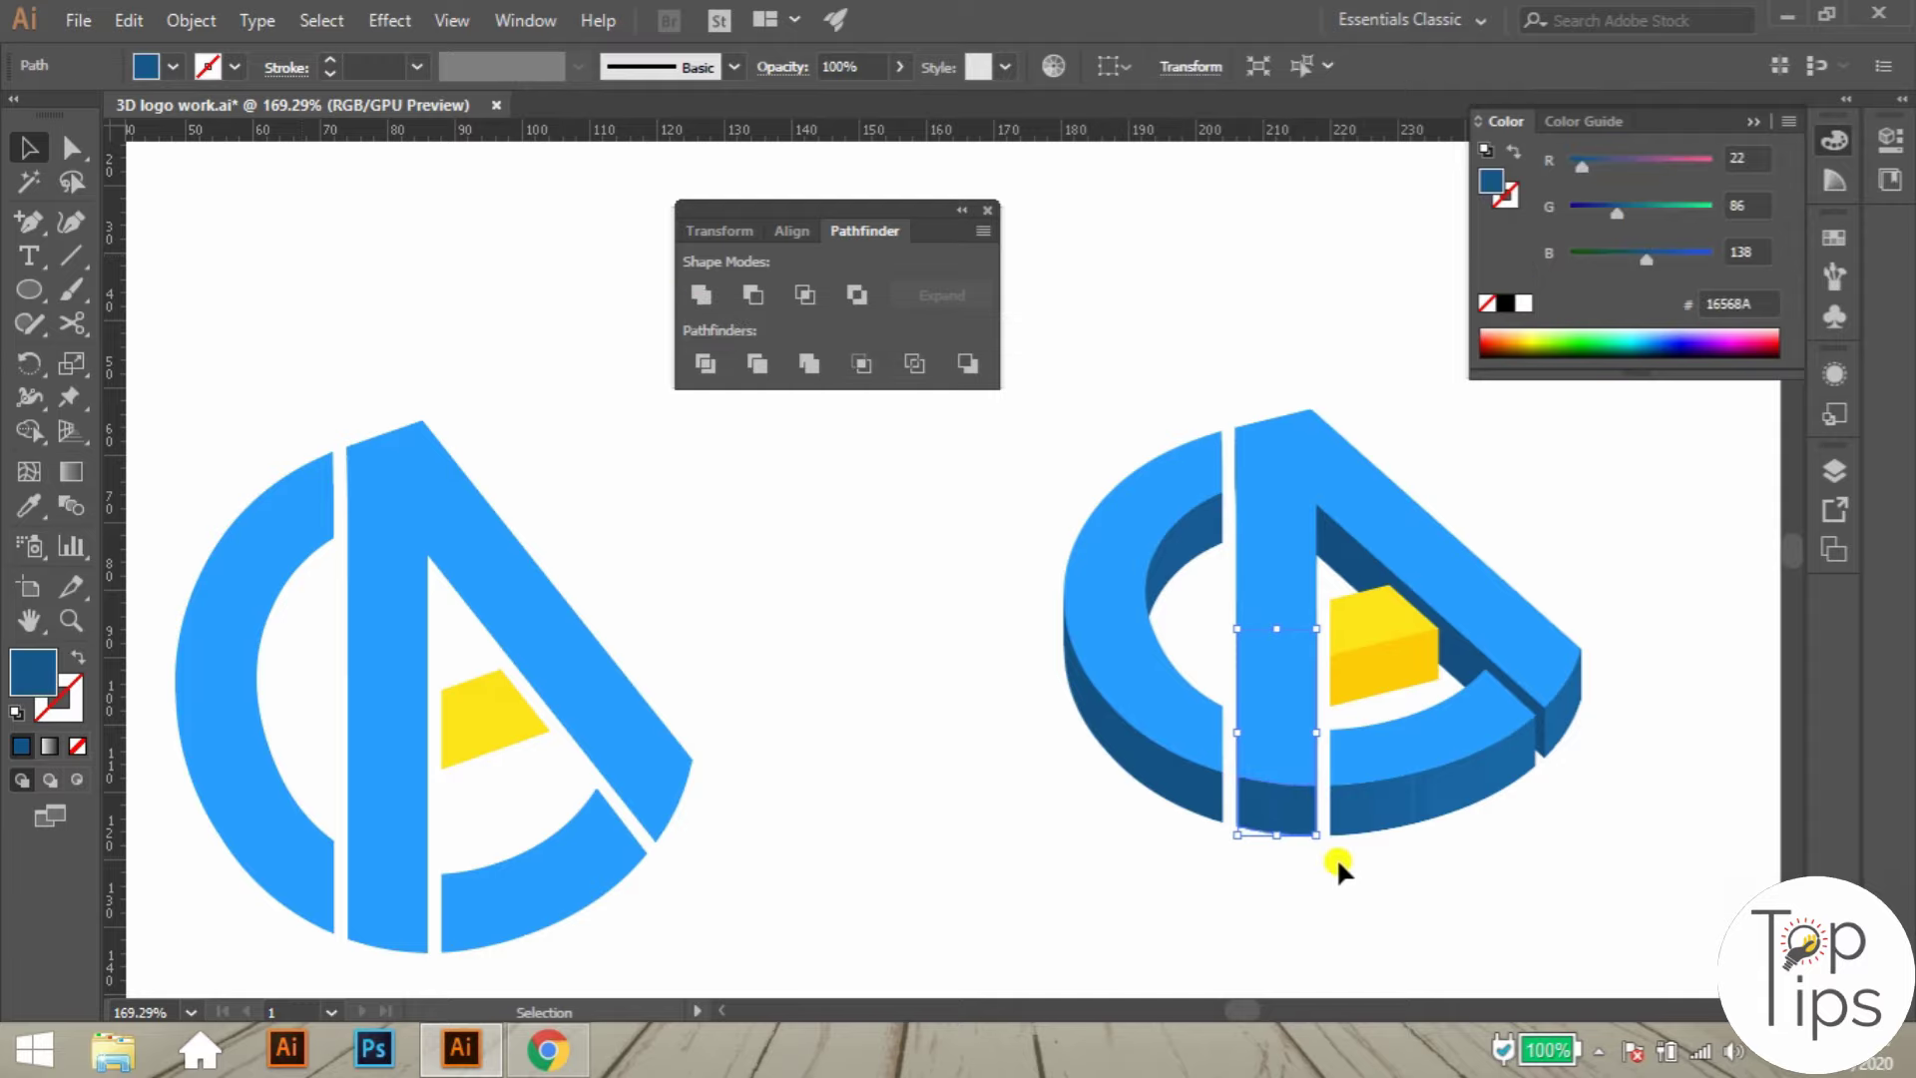
key(ctrl+2)
drag(1553, 765, 1661, 700)
key(ctrl+z)
click(702, 295)
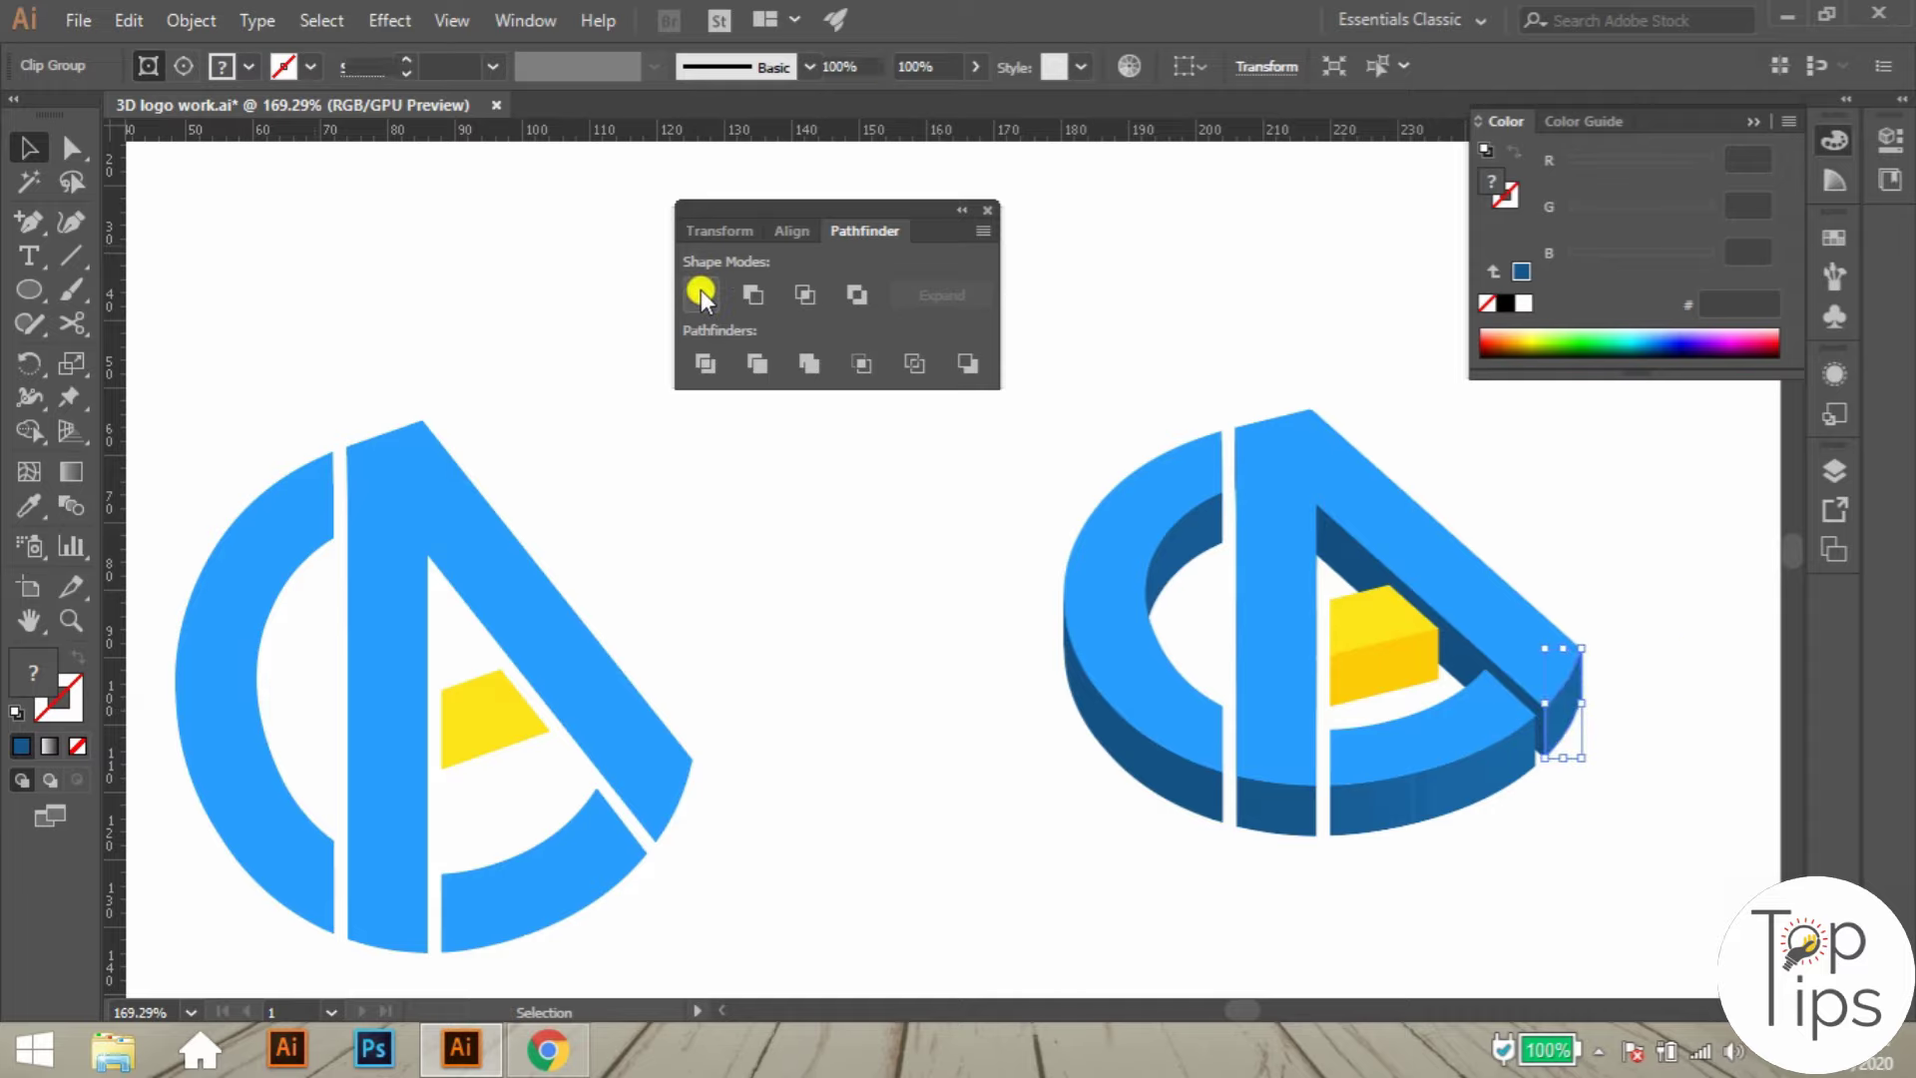
key(ctrl+2)
- Unite all segments of the lower arc's outer side wall into one shape and lock it
drag(1340, 830, 1367, 895)
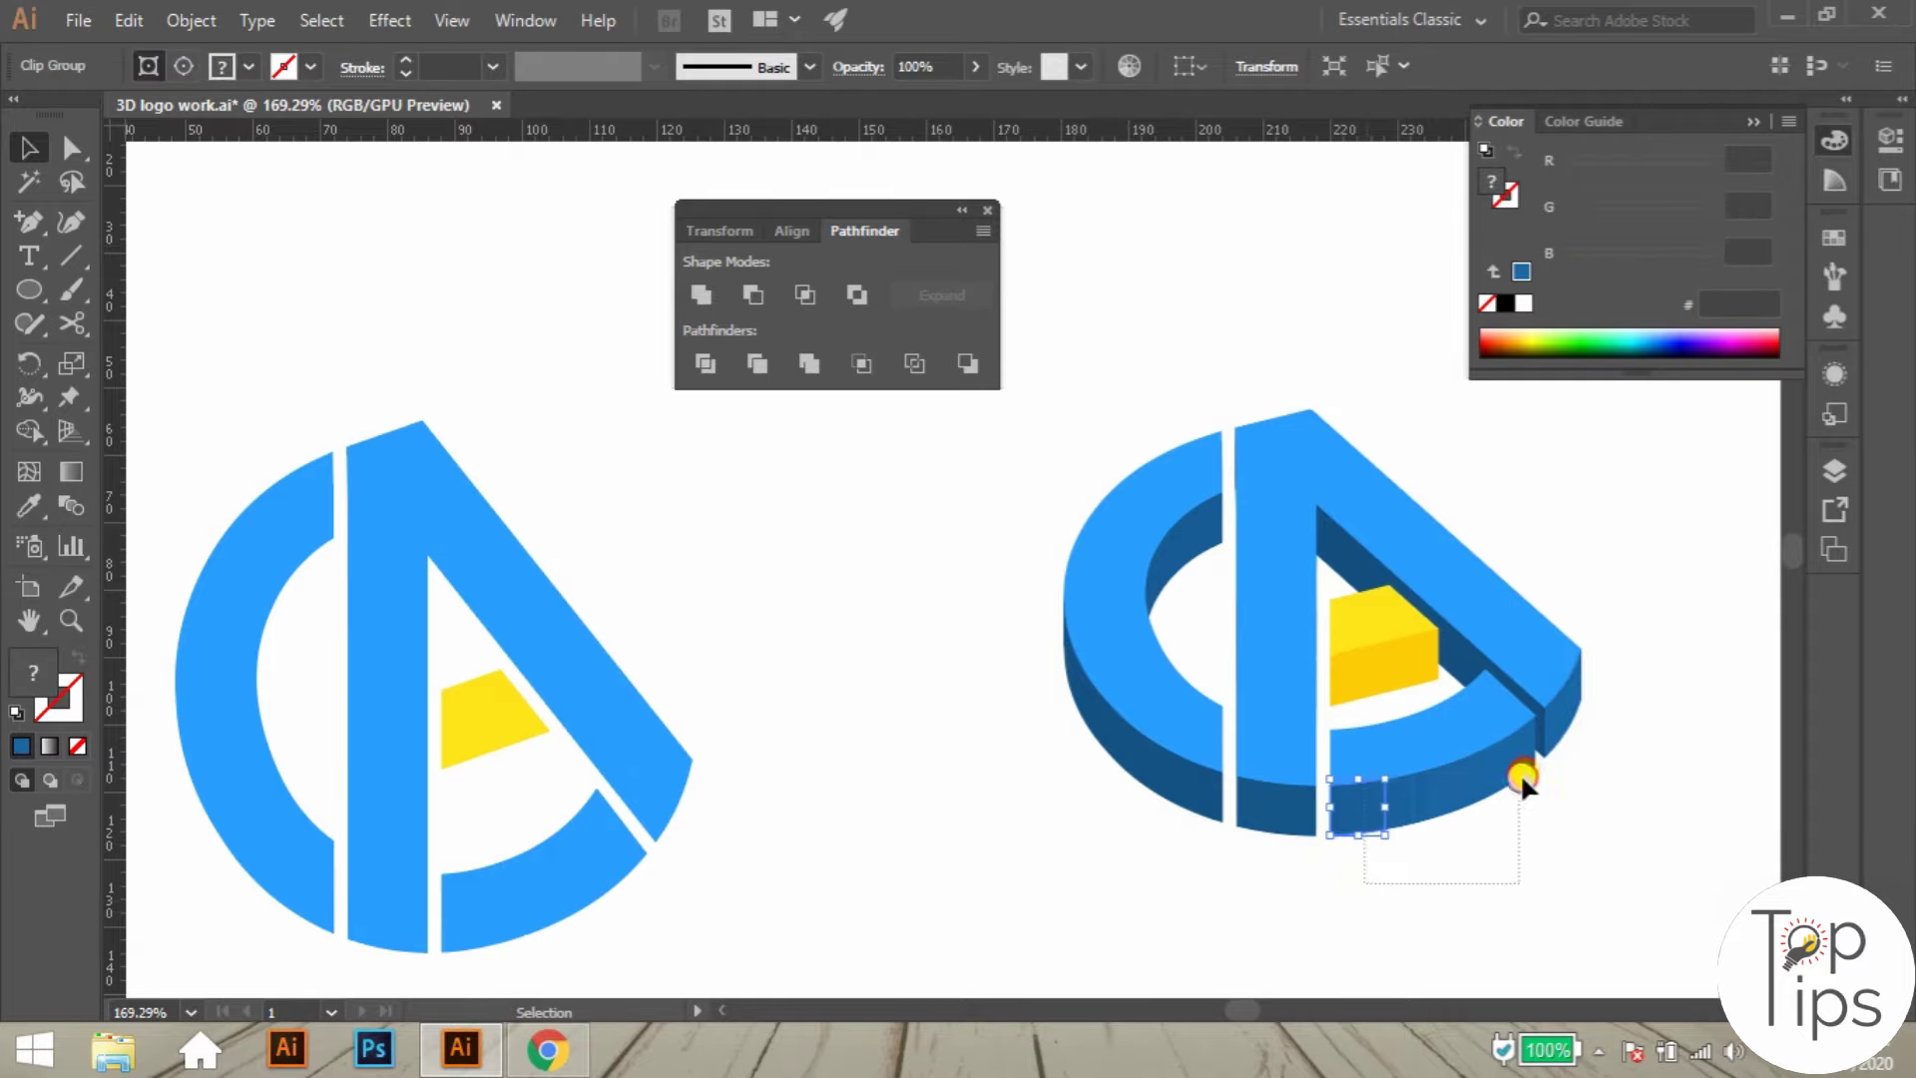
drag(1519, 772, 1507, 838)
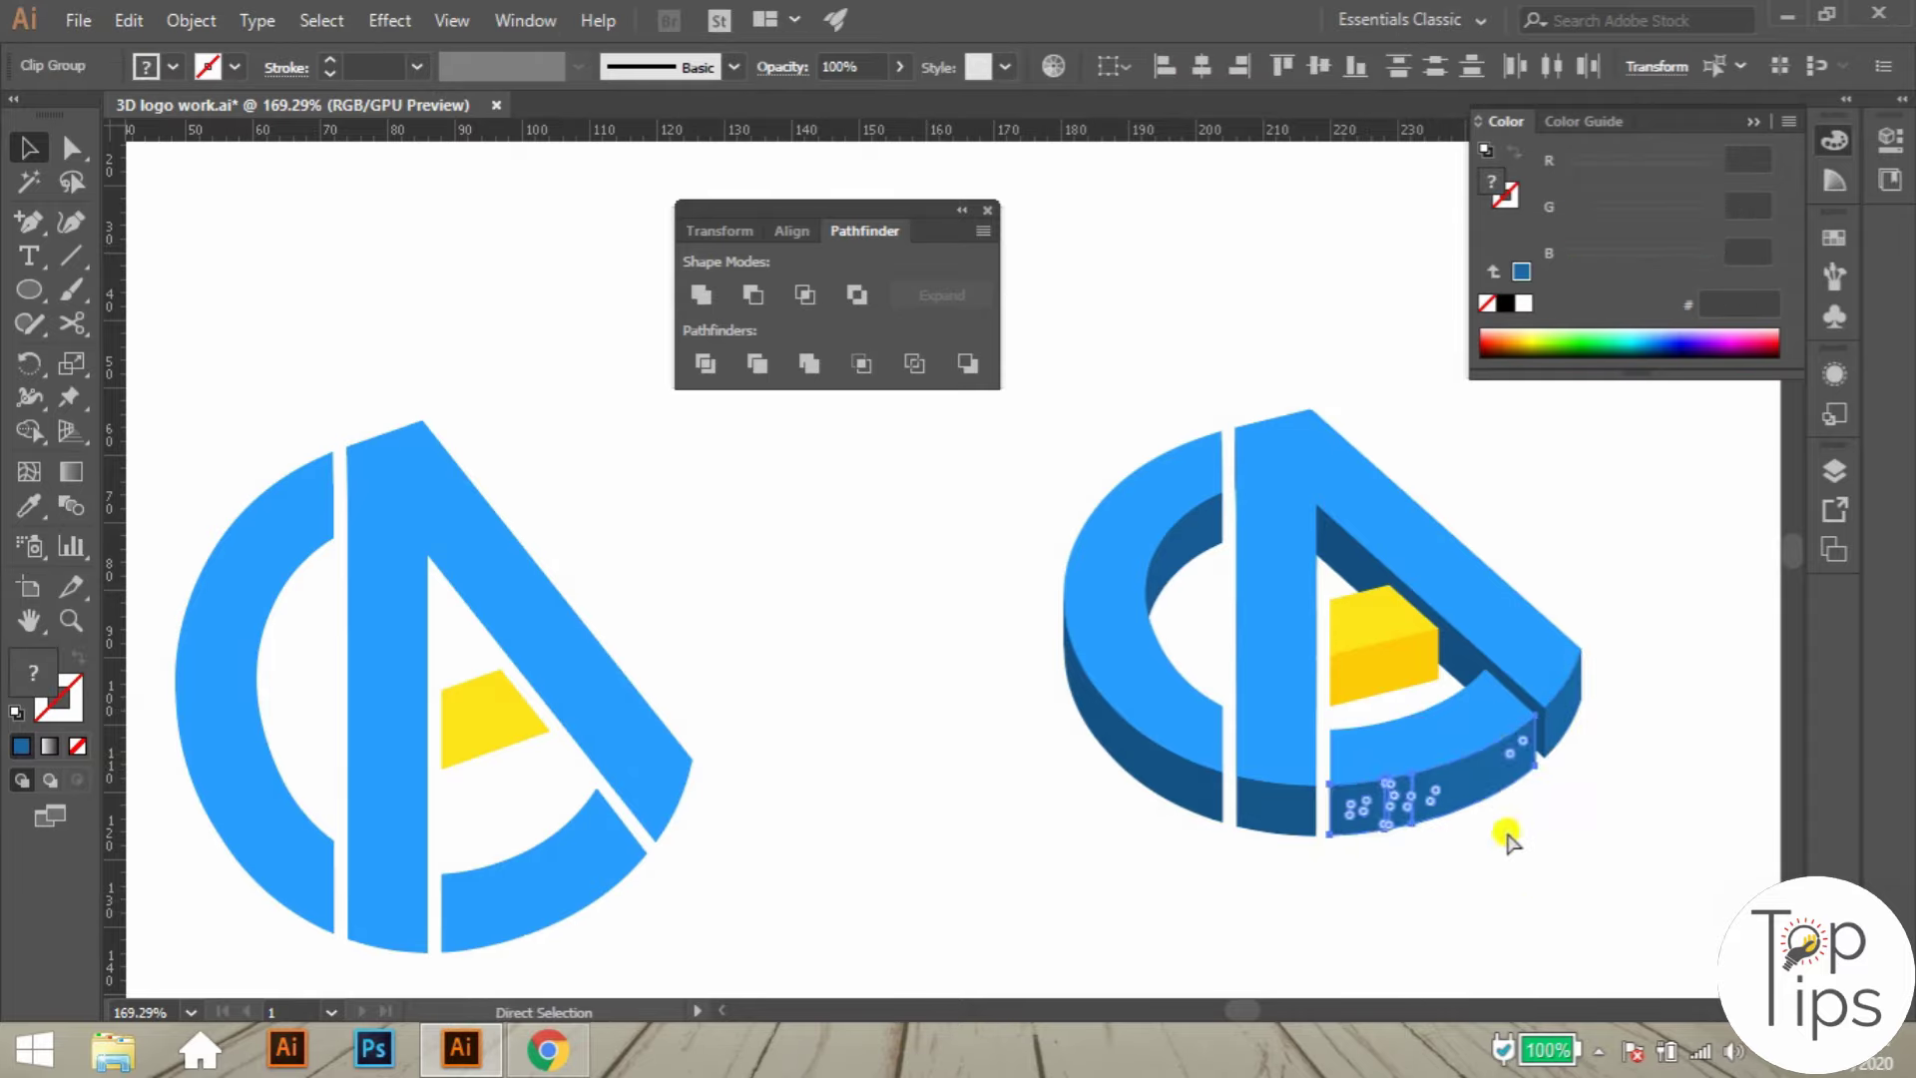
click(702, 294)
key(ctrl+2)
- Lock the front face of the 3D logo's yellow block
click(1373, 649)
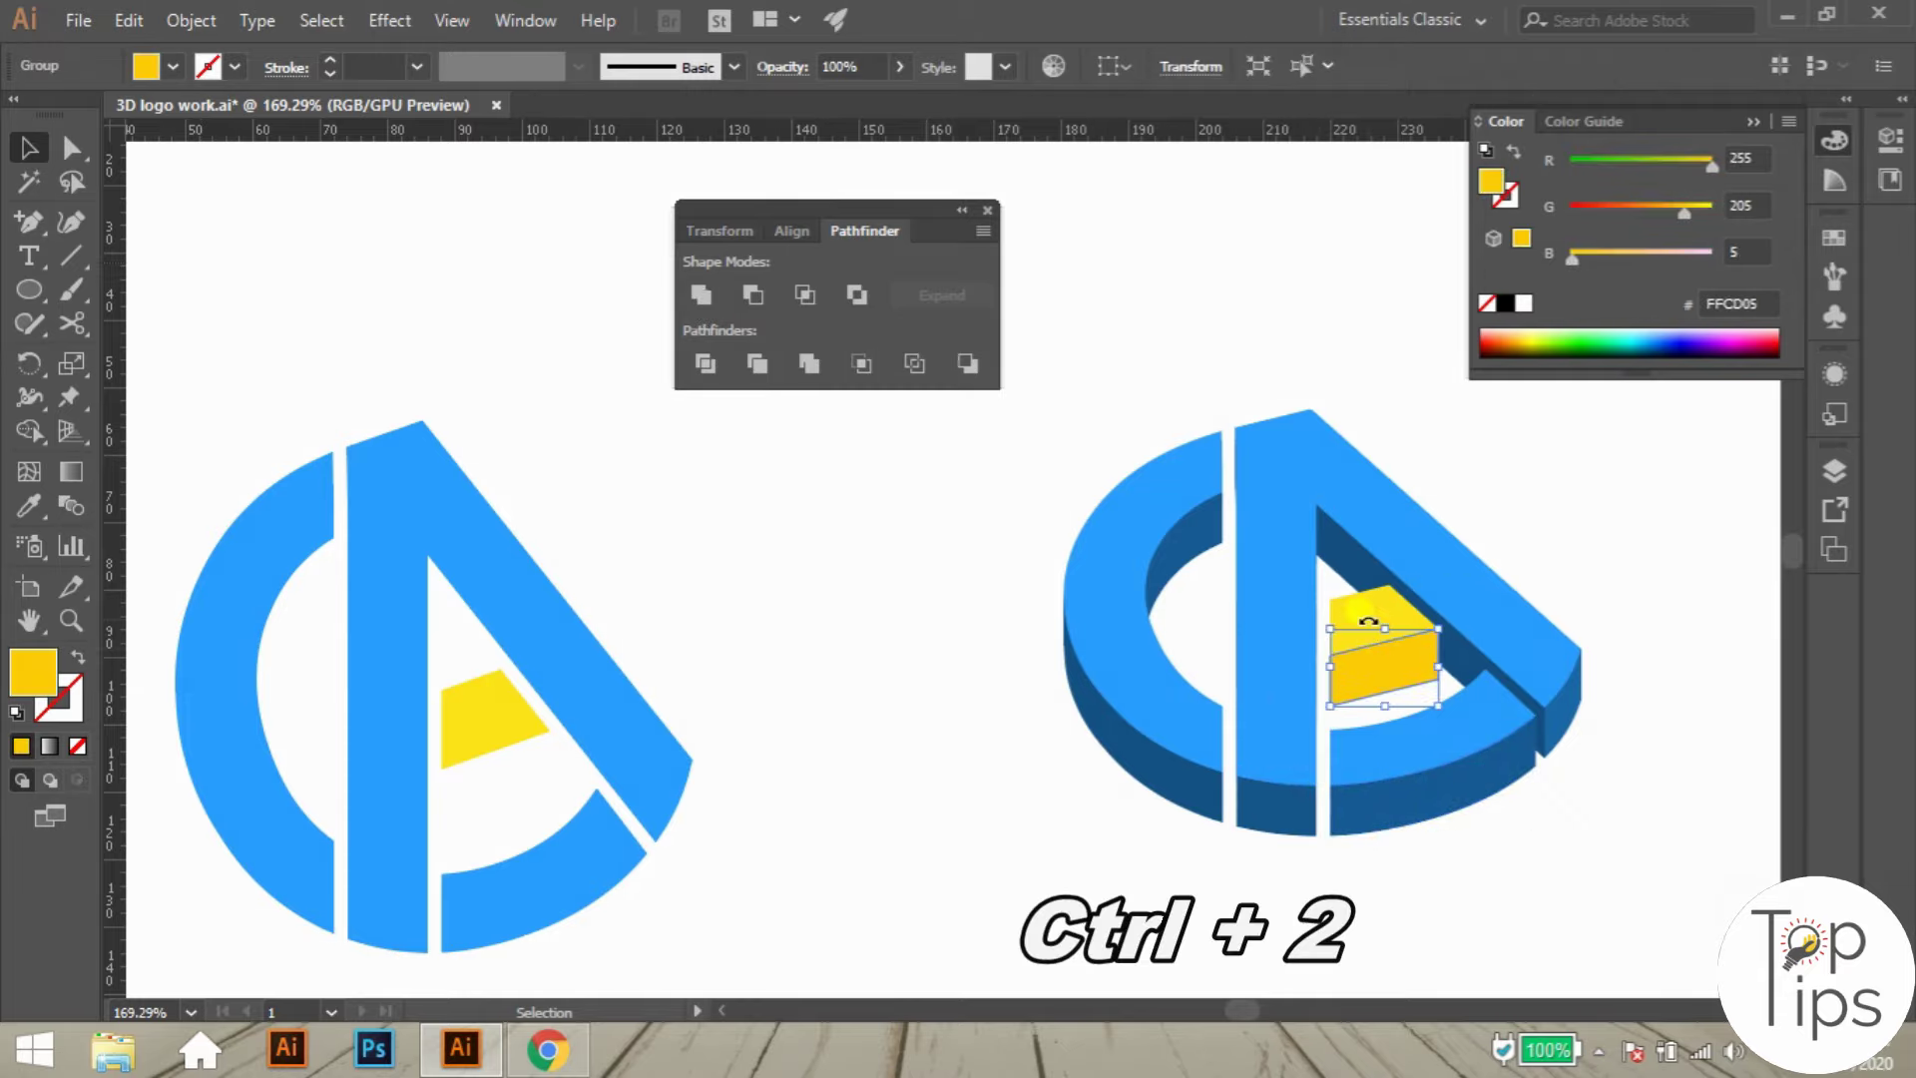
click(1350, 571)
click(1339, 669)
key(ctrl+2)
click(1337, 549)
key(ctrl+2)
- Unite the remaining dark wall segments along the inside of the A's slanted leg and lock the merged shape
drag(1288, 441, 1587, 742)
drag(1461, 654, 1519, 519)
key(ctrl+z)
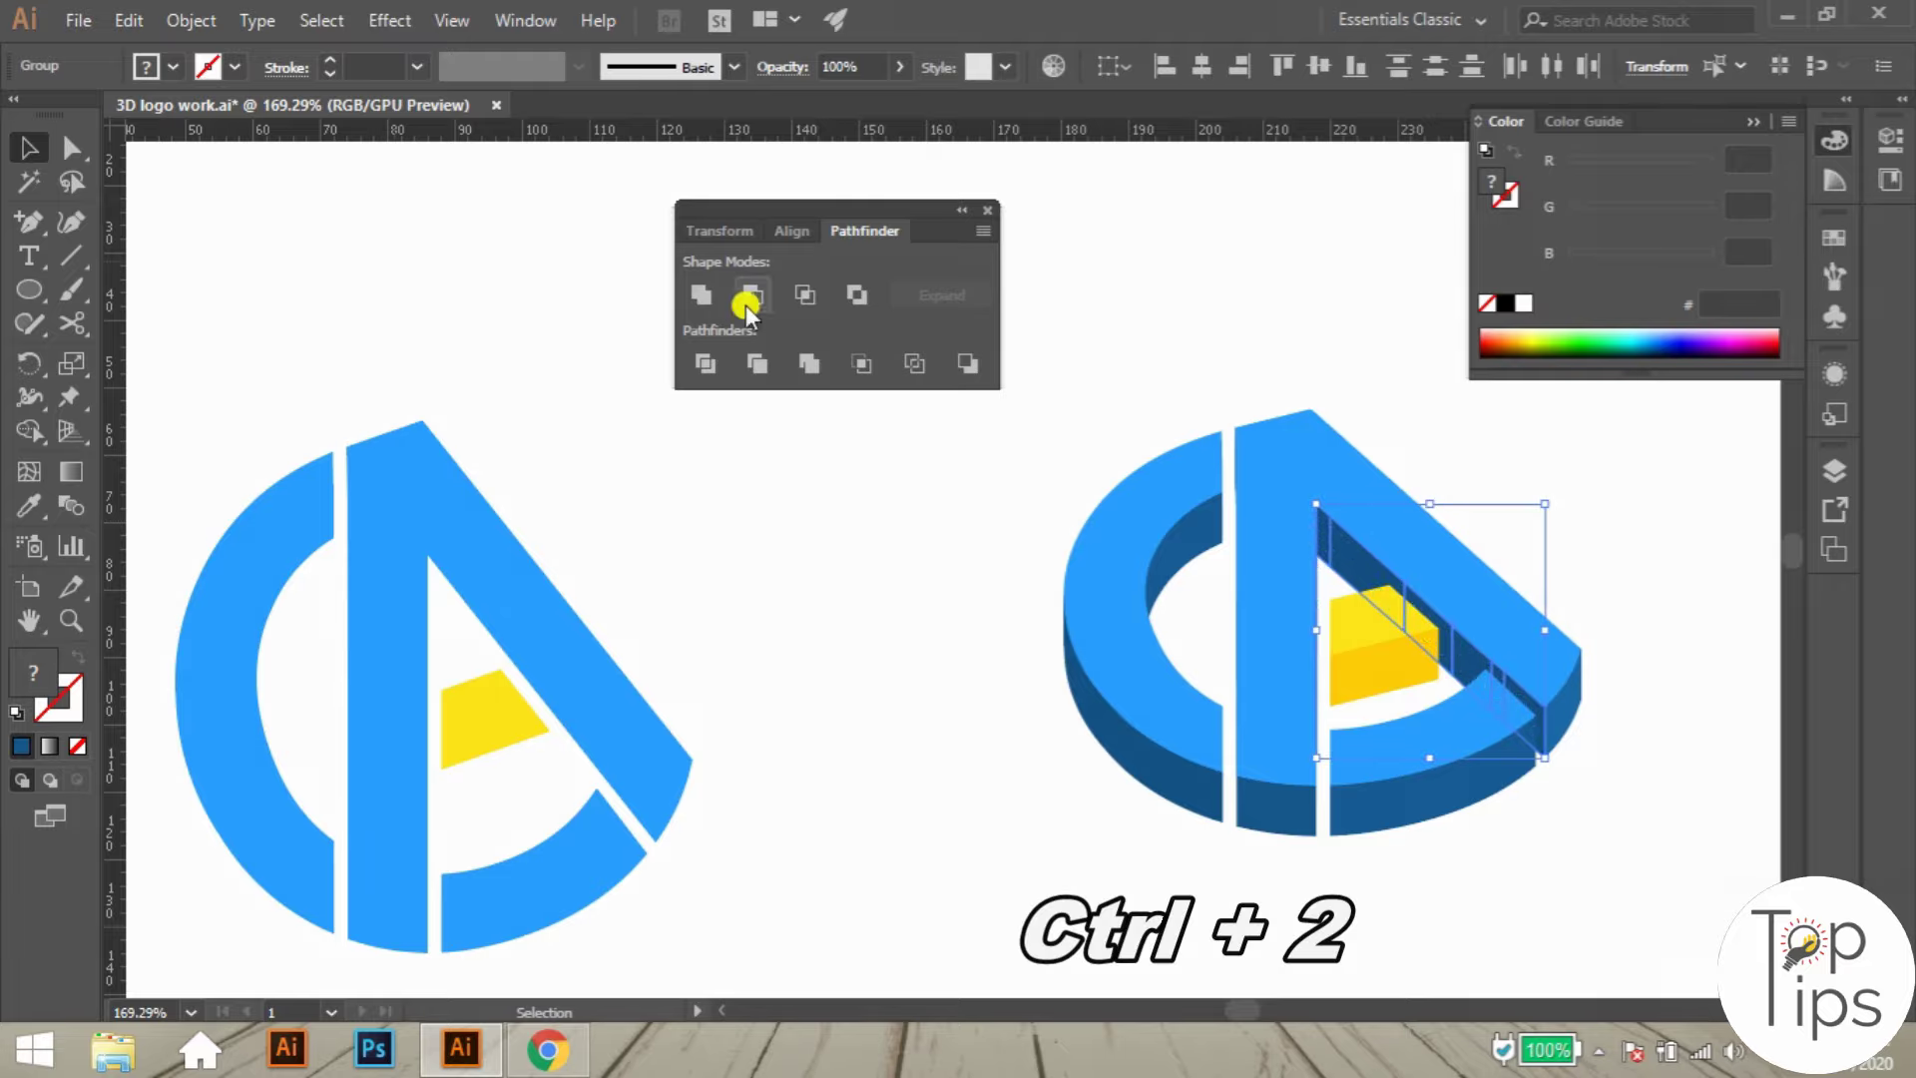
click(702, 294)
key(ctrl+2)
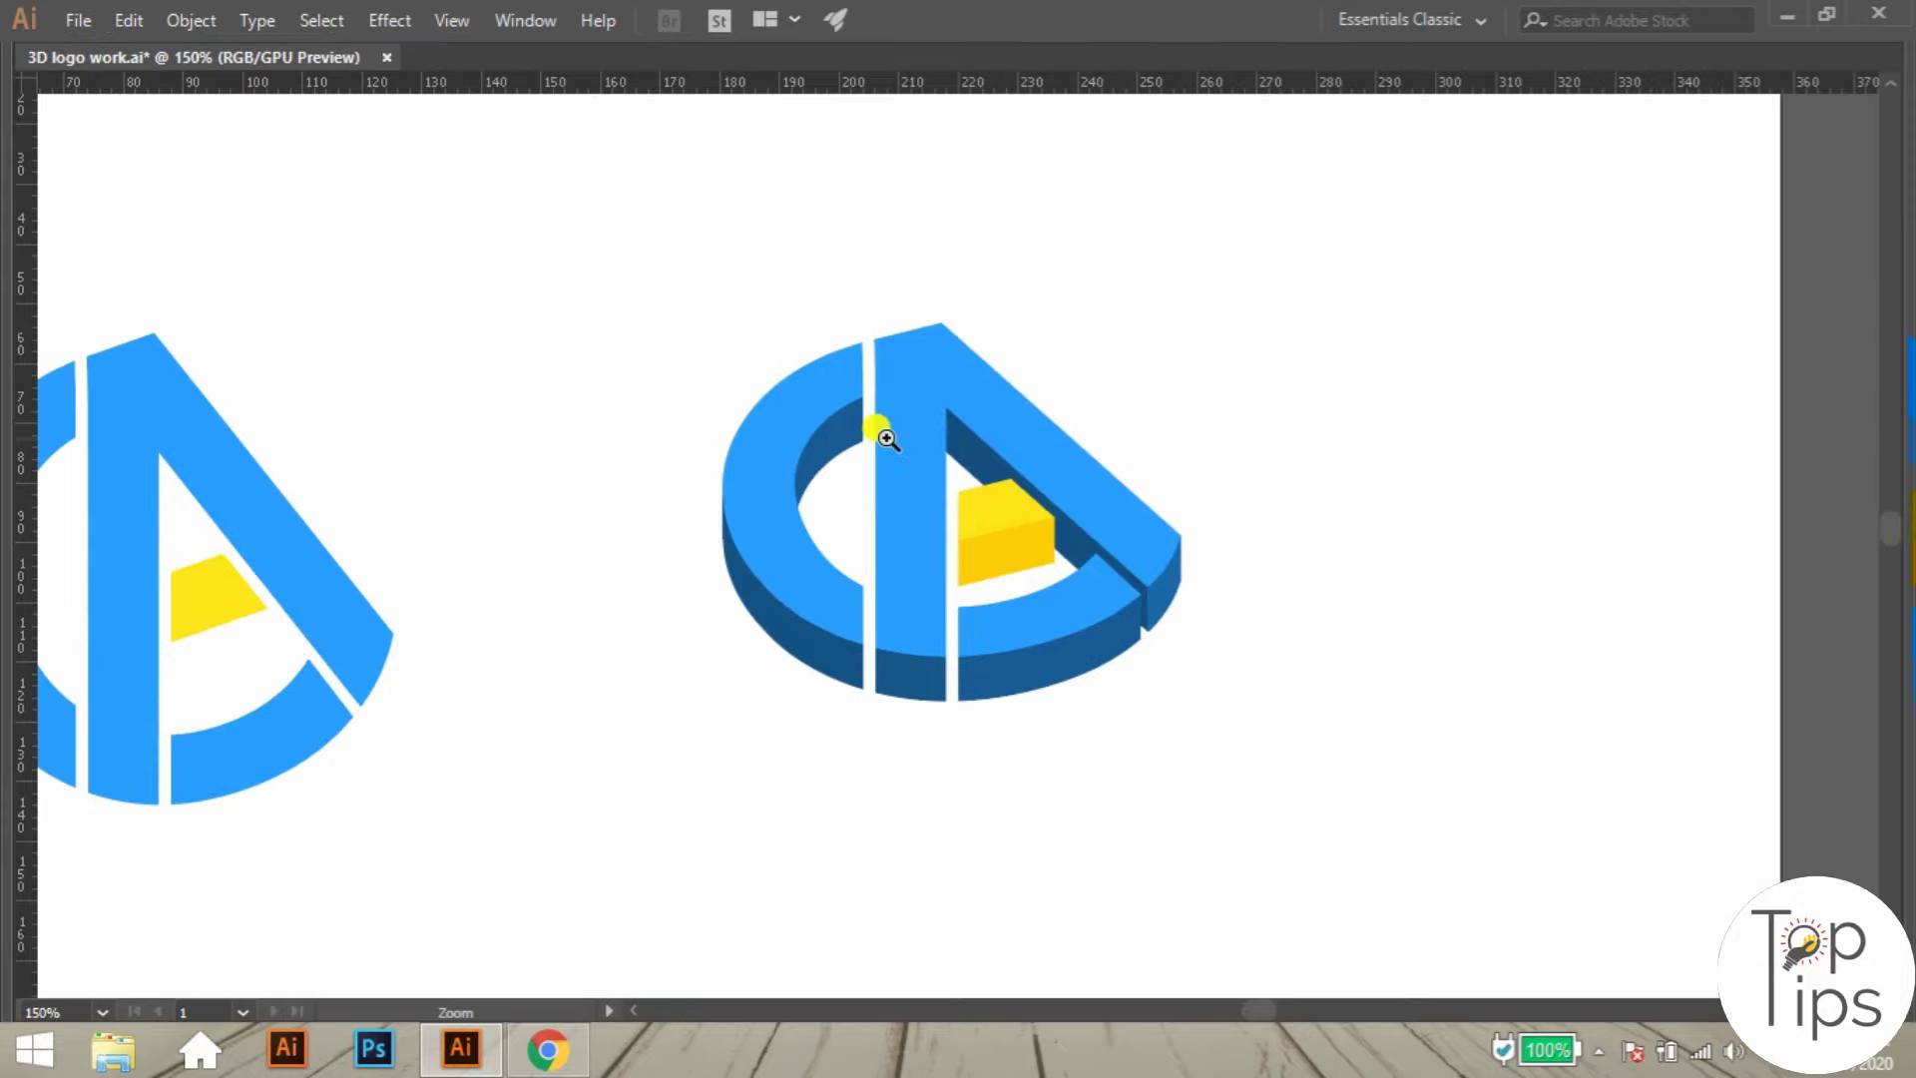
drag(883, 444, 1095, 560)
drag(1144, 461, 1128, 564)
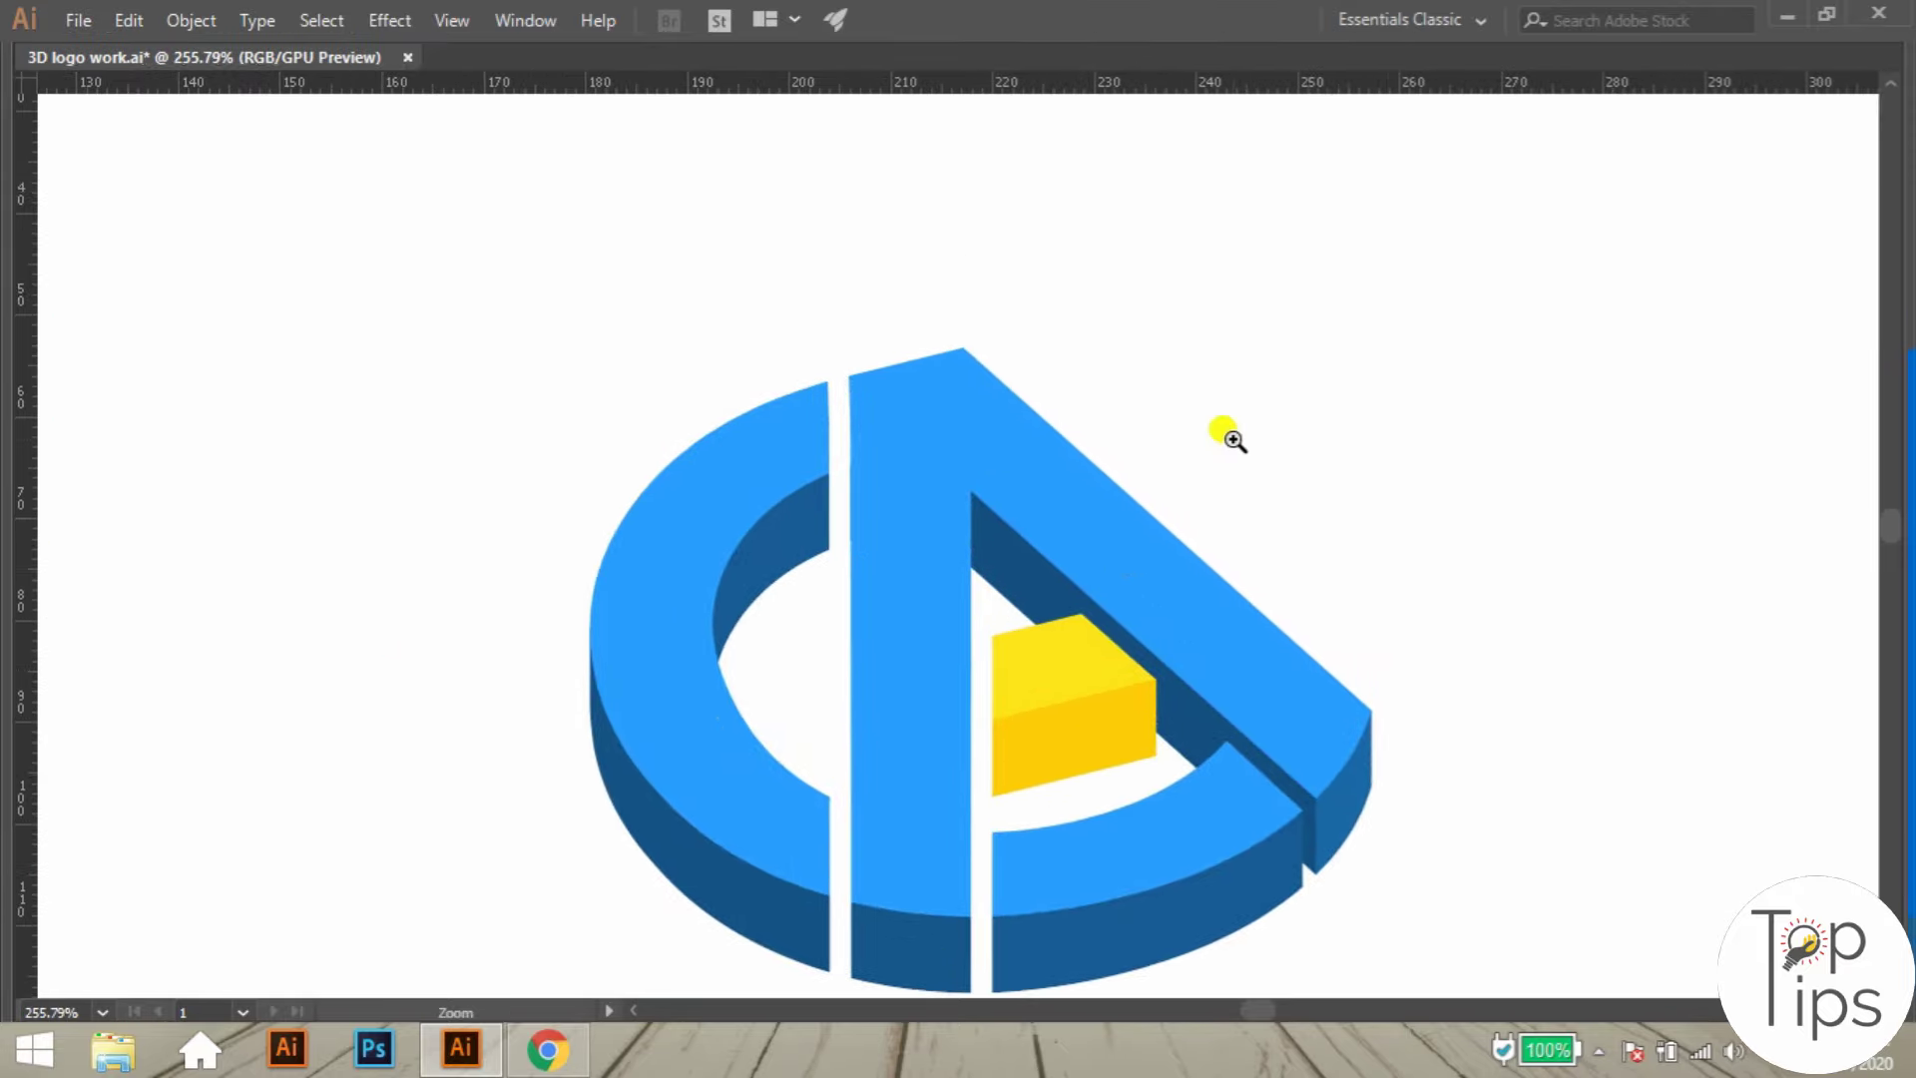
- Unlock all objects, bring back the hidden panels and clear the selection
click(193, 21)
click(365, 185)
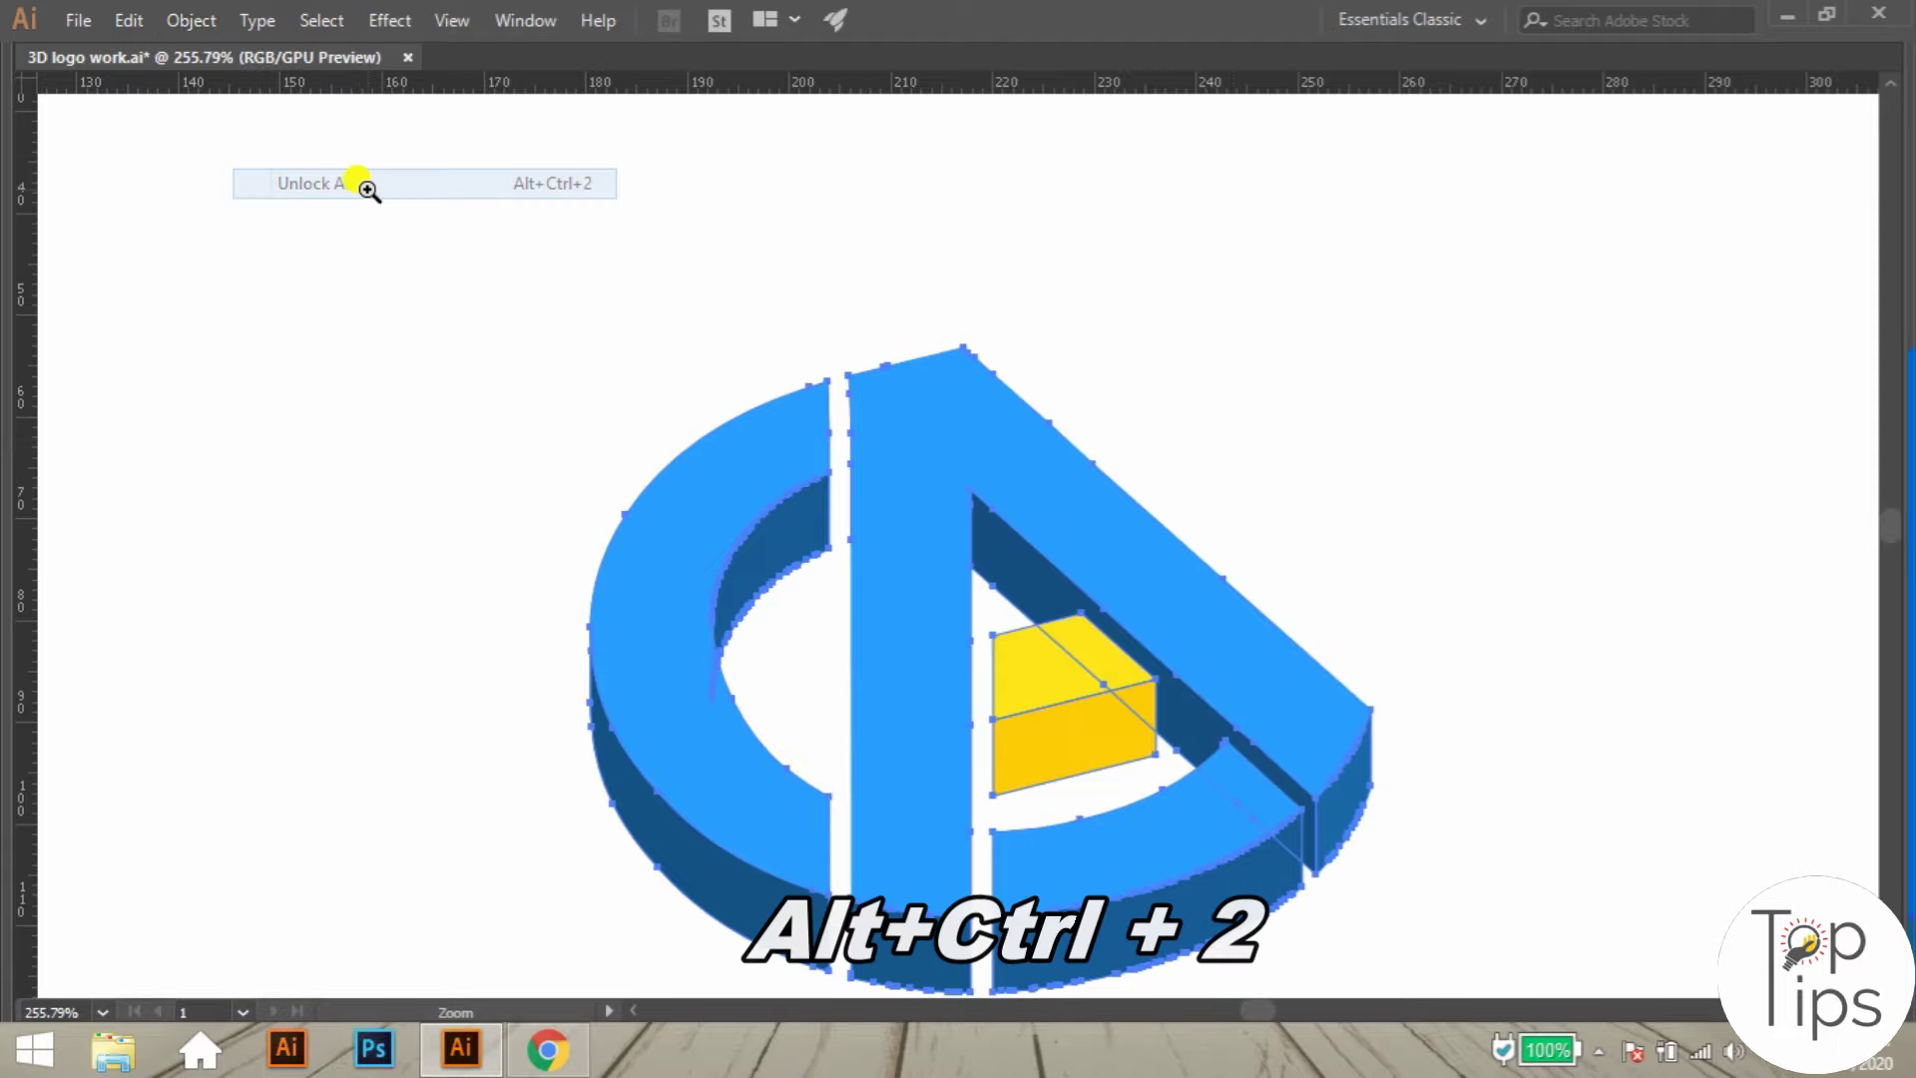
key(Tab)
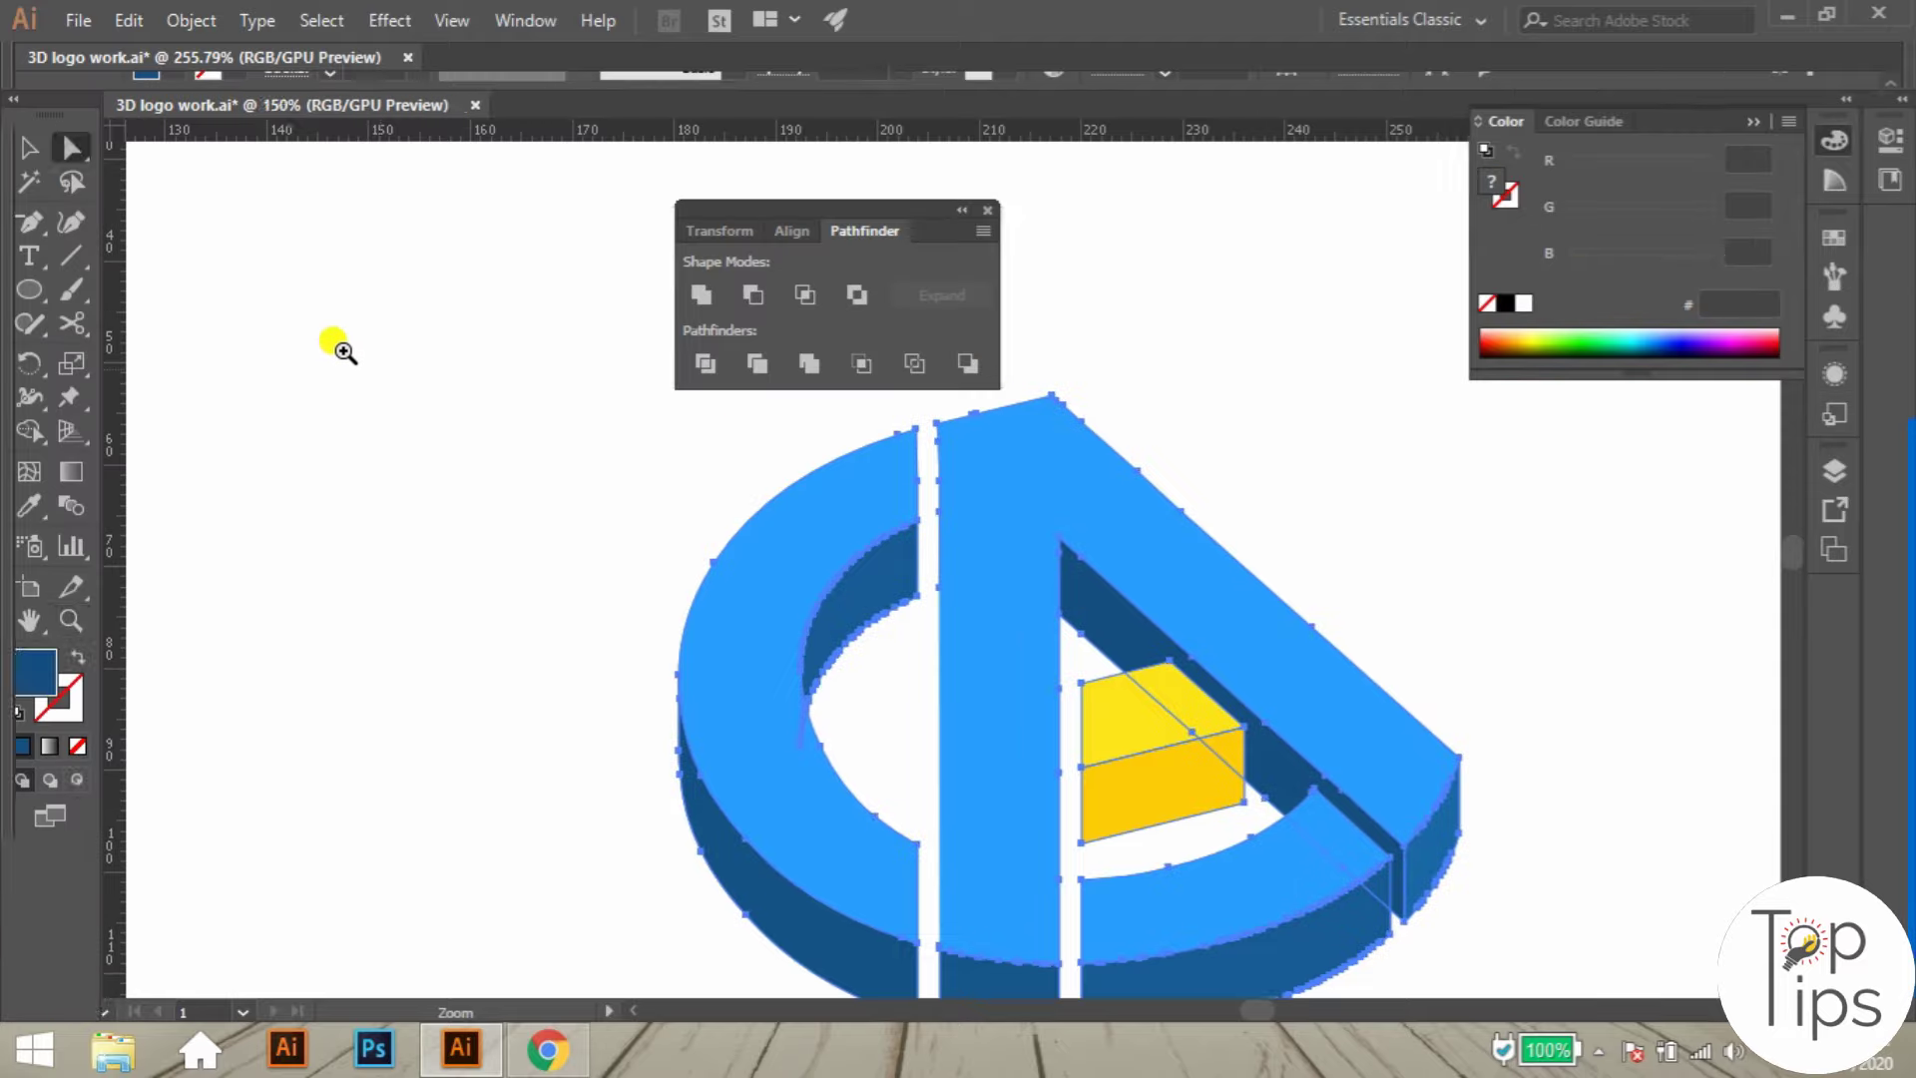
click(33, 147)
click(322, 355)
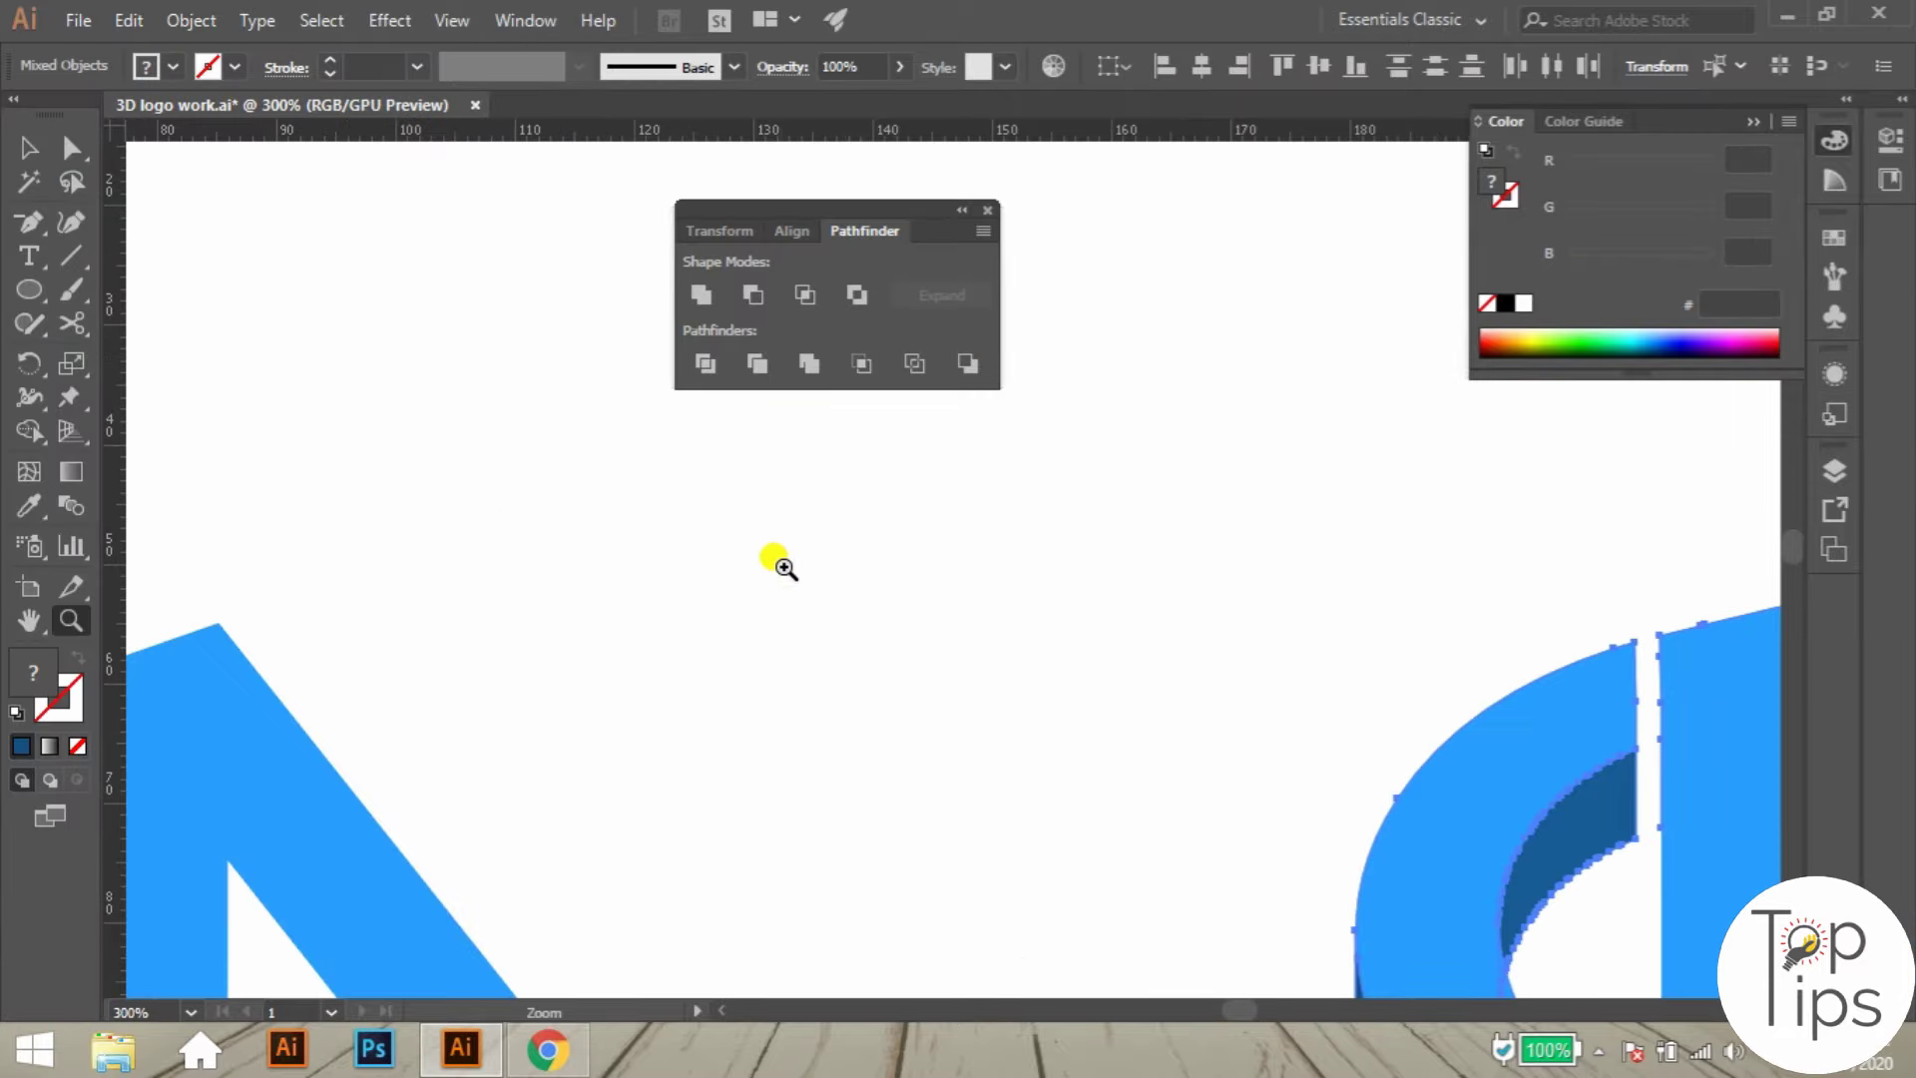
drag(778, 563, 364, 754)
drag(878, 620, 676, 617)
click(994, 517)
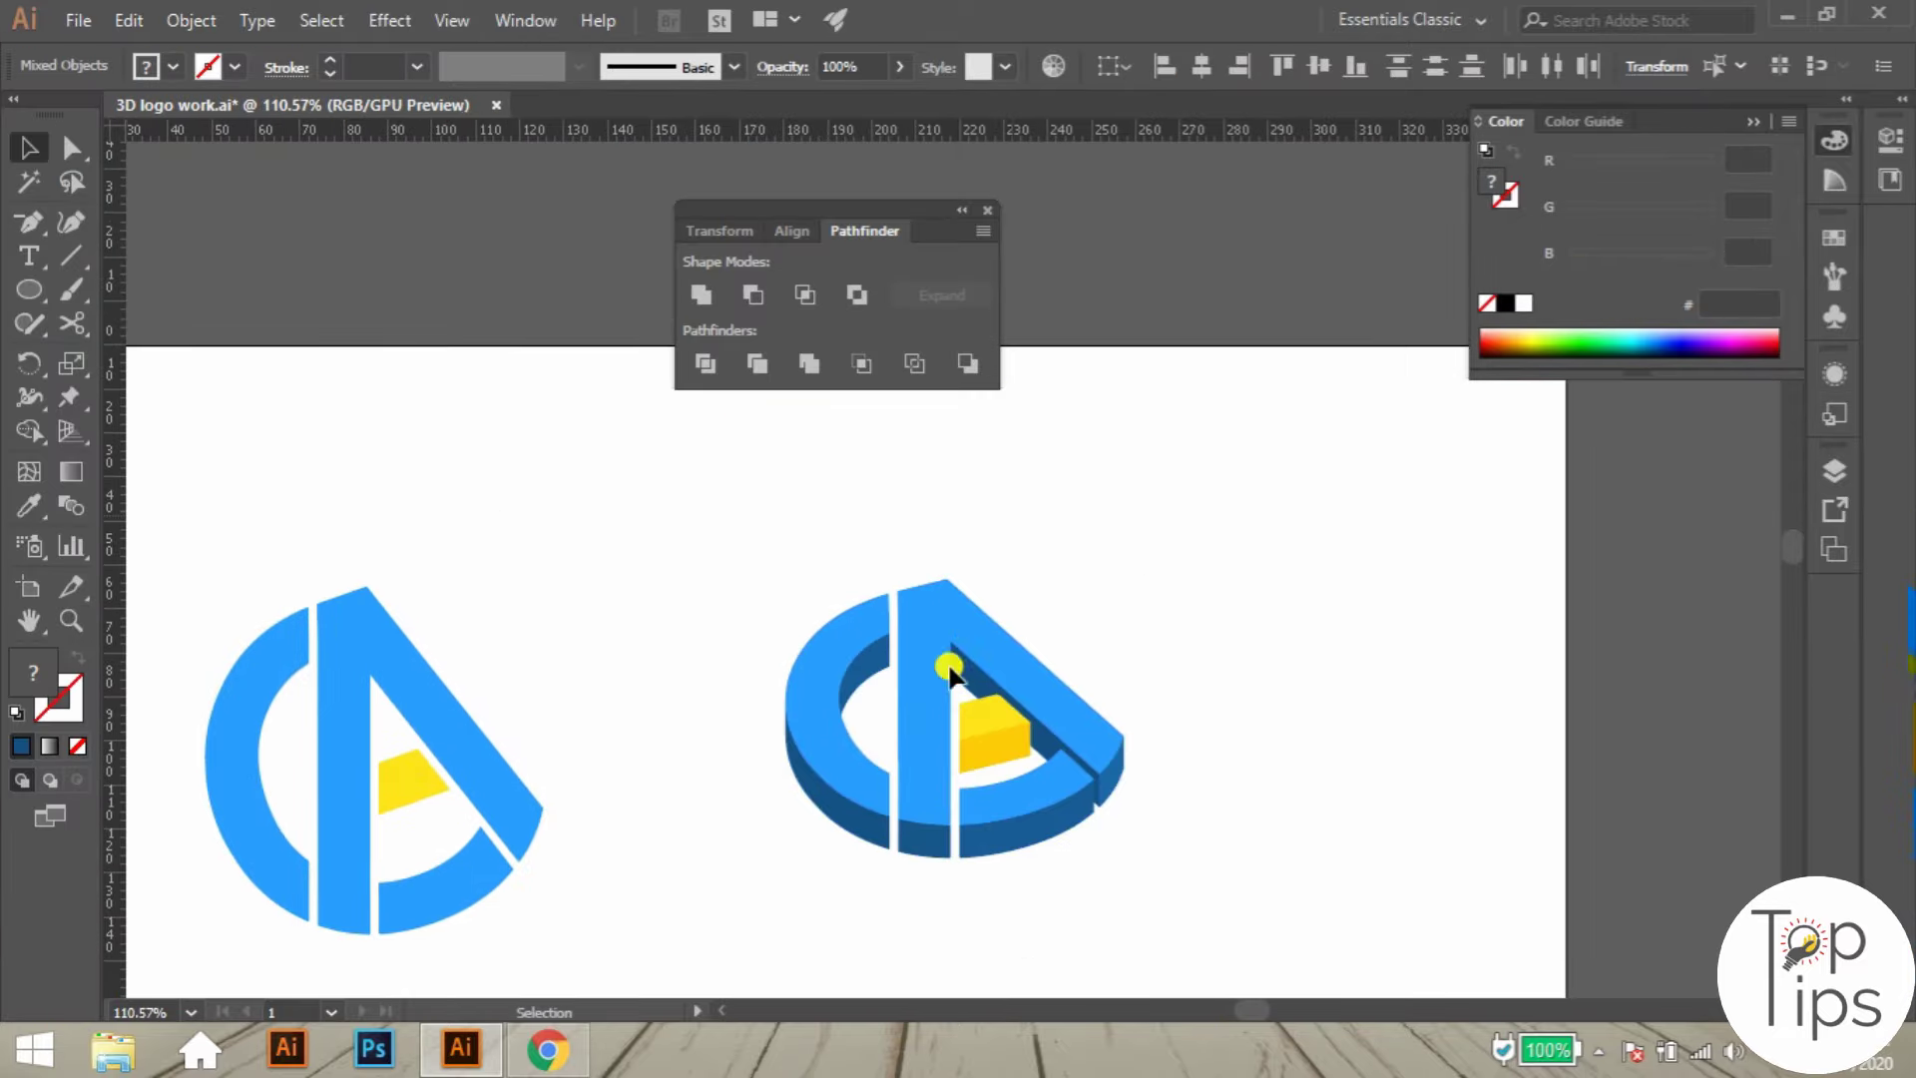
drag(952, 666, 1017, 683)
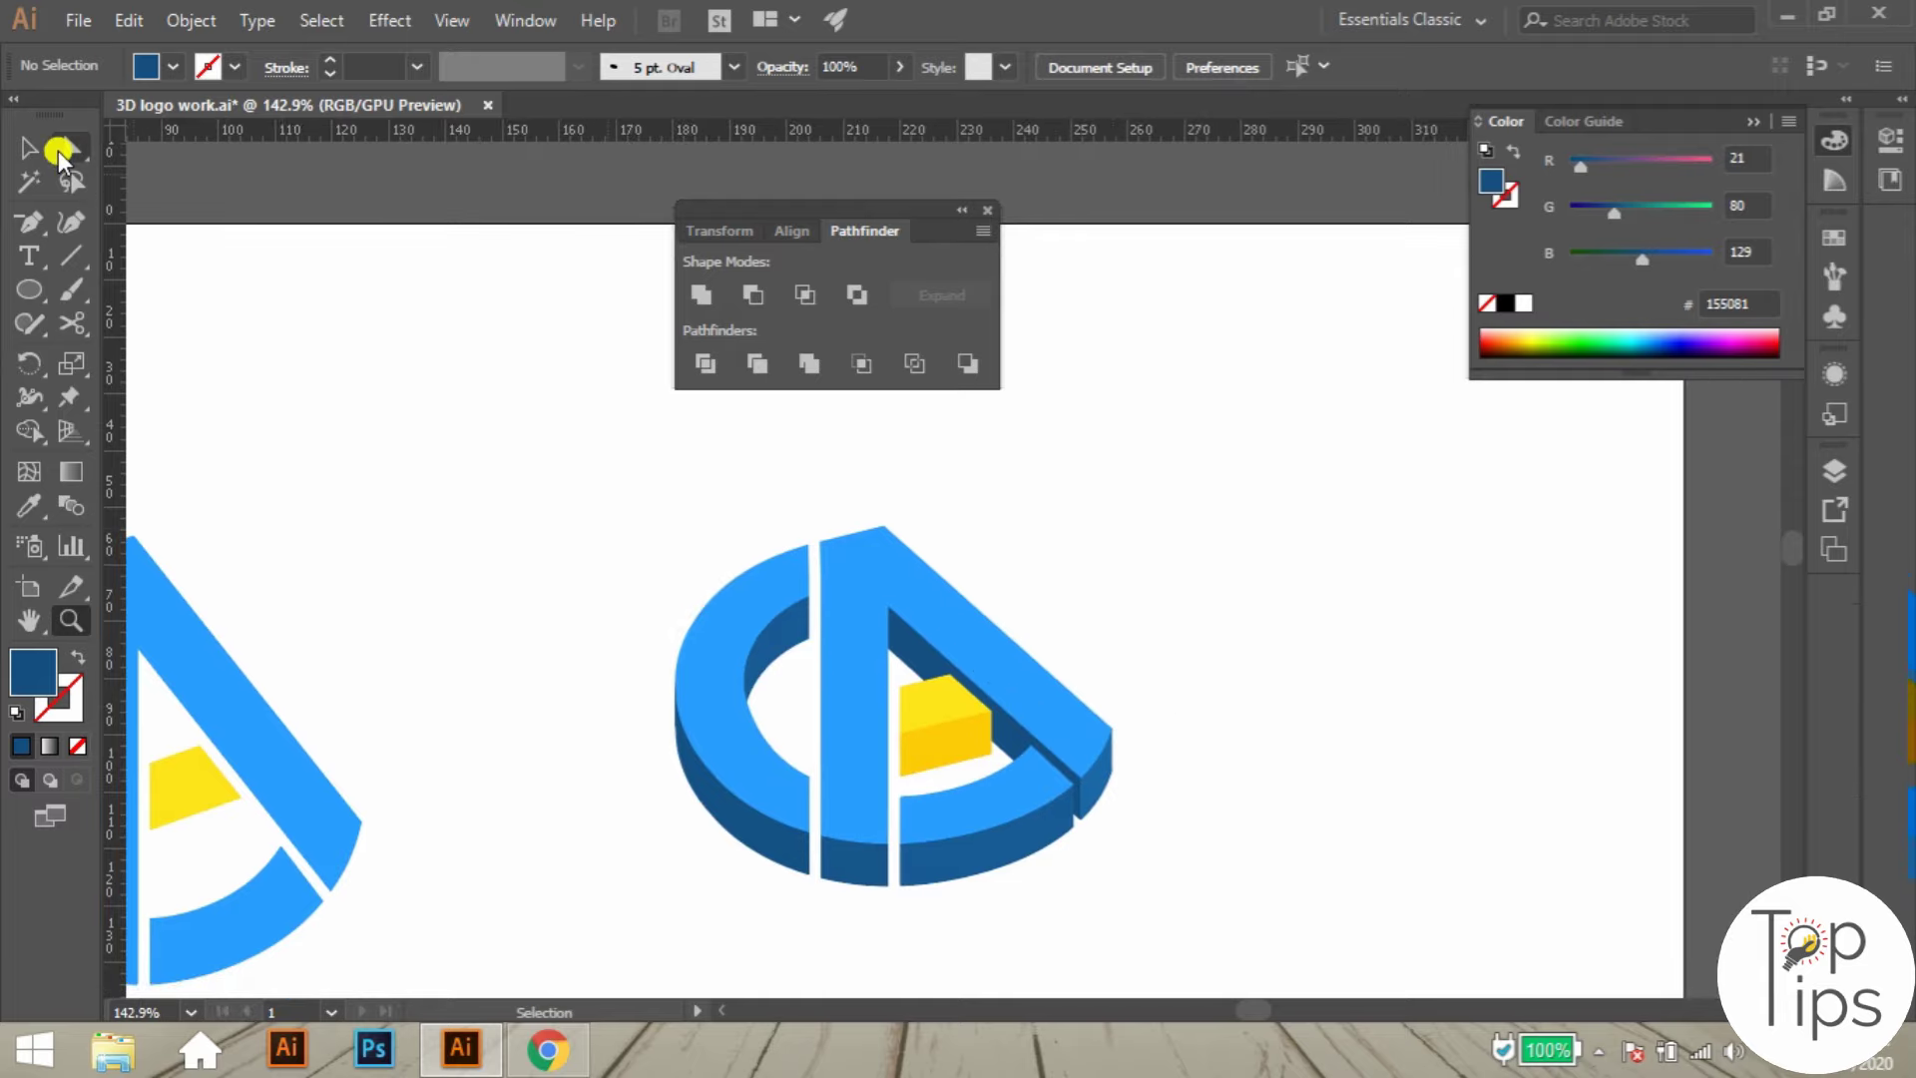
- Select the C's inner and outer walls together with the A stem's front wall, the lower arc's outer wall and the slanted leg's end wall
click(30, 146)
drag(781, 631, 928, 670)
key(ctrl+z)
drag(752, 827, 676, 898)
key(ctrl+z)
shift+click(781, 629)
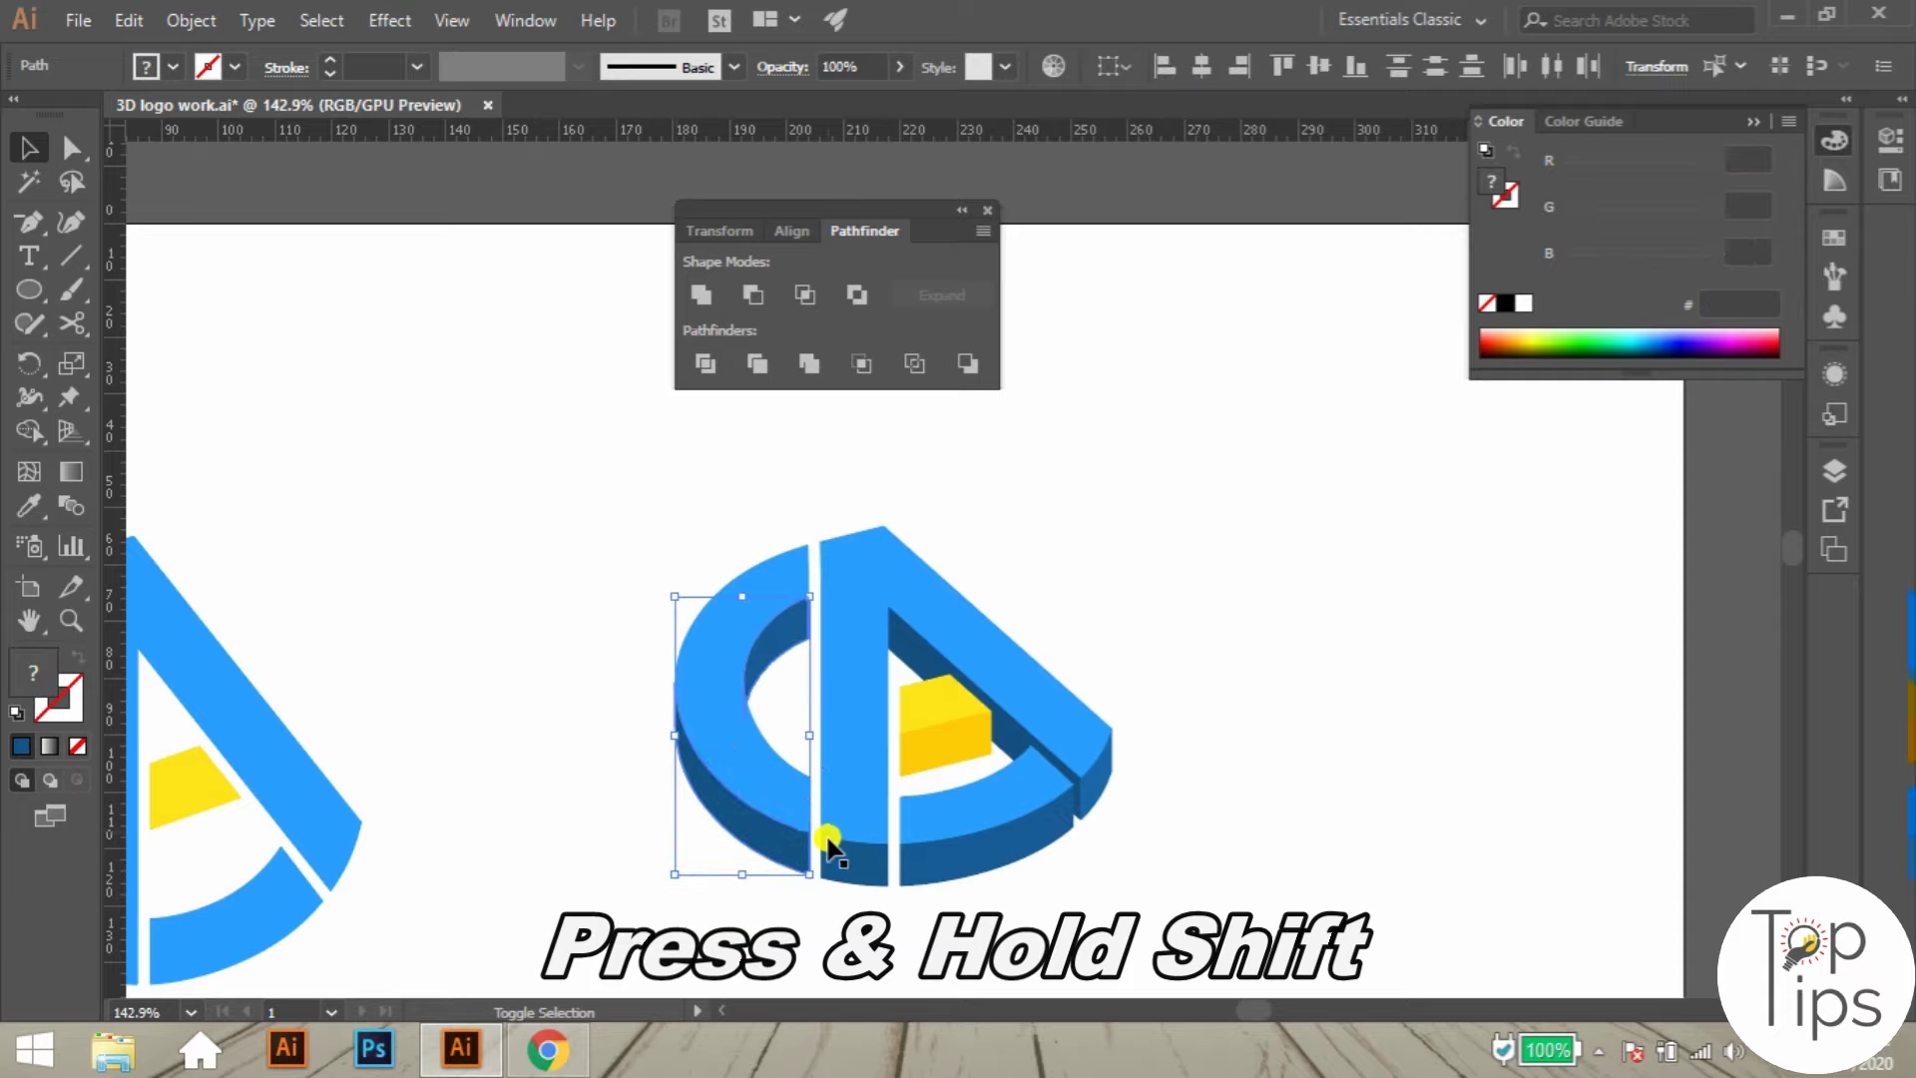
shift+click(845, 854)
shift+click(980, 857)
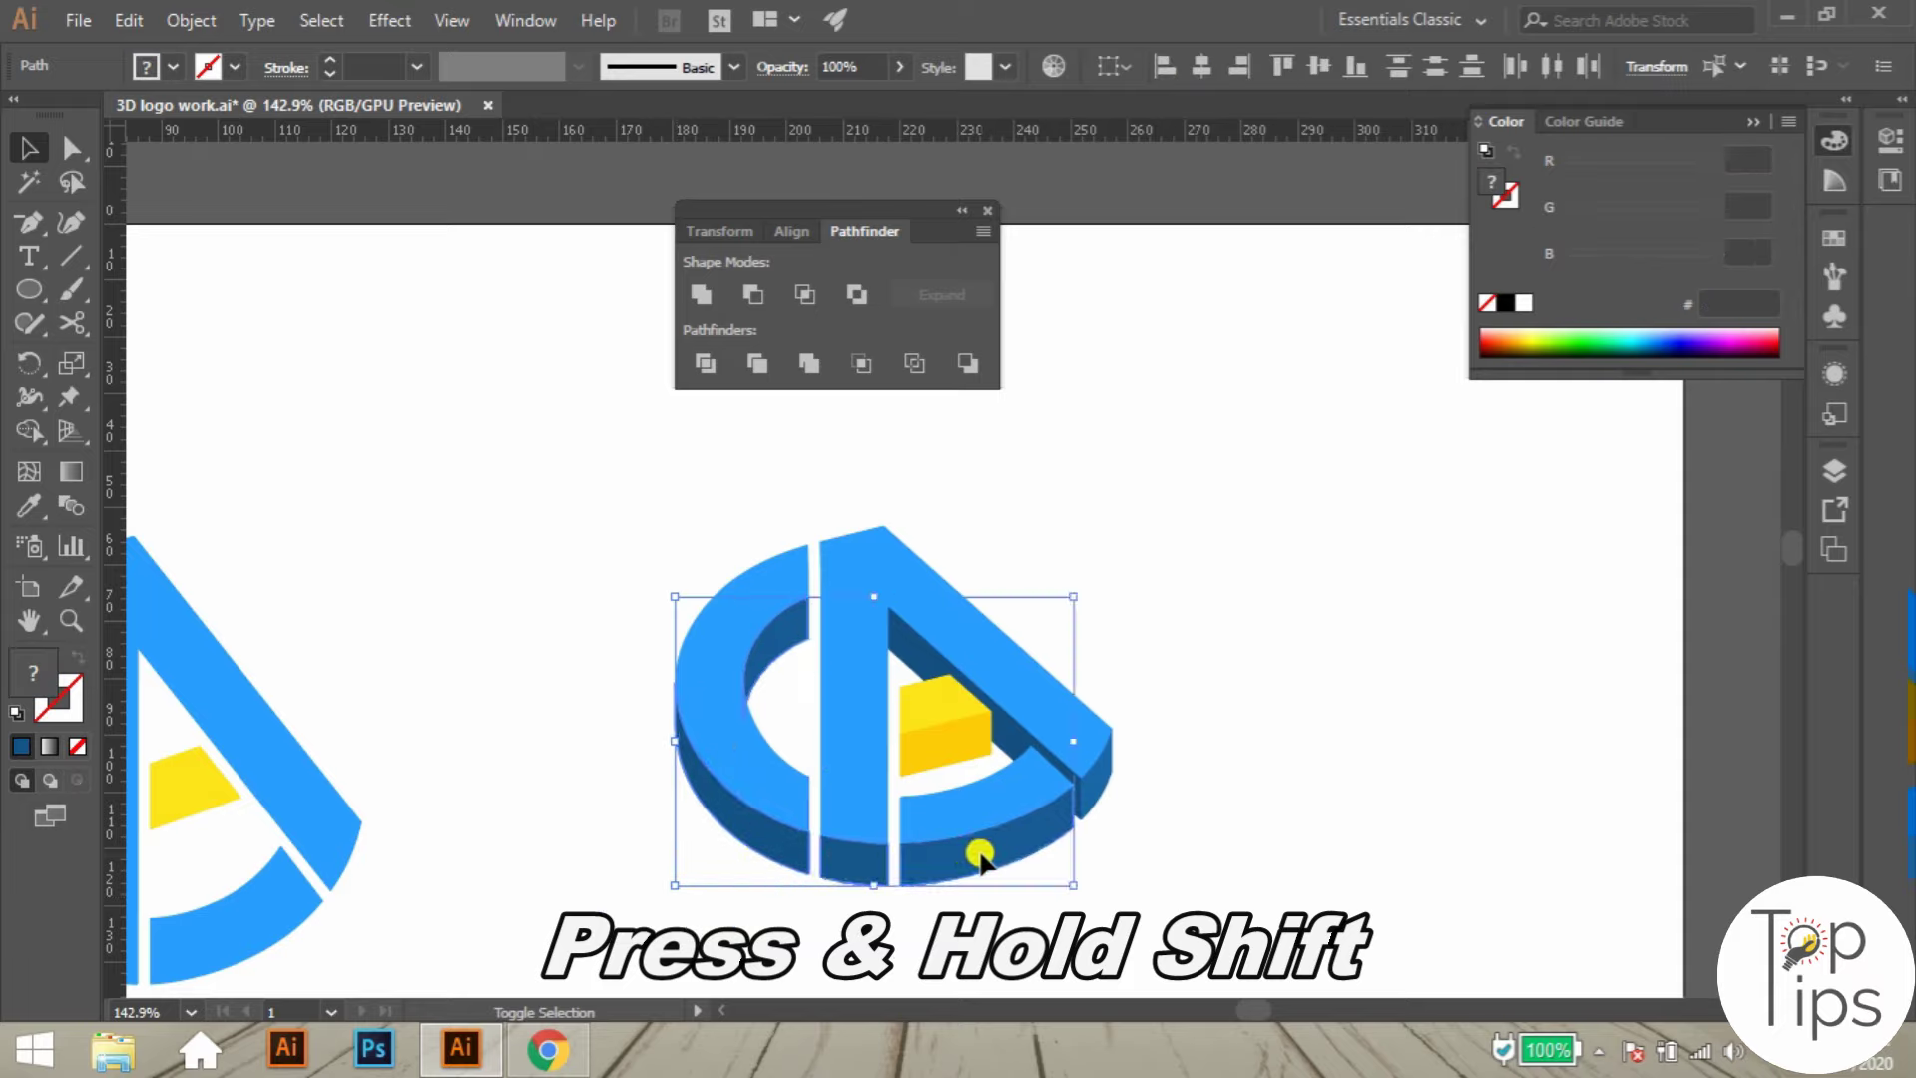
shift+click(1099, 782)
- Add the slanted leg's inner wall and the yellow block's front face to the selection
key(z)
drag(1096, 723, 1106, 723)
drag(1040, 650, 1133, 562)
click(989, 209)
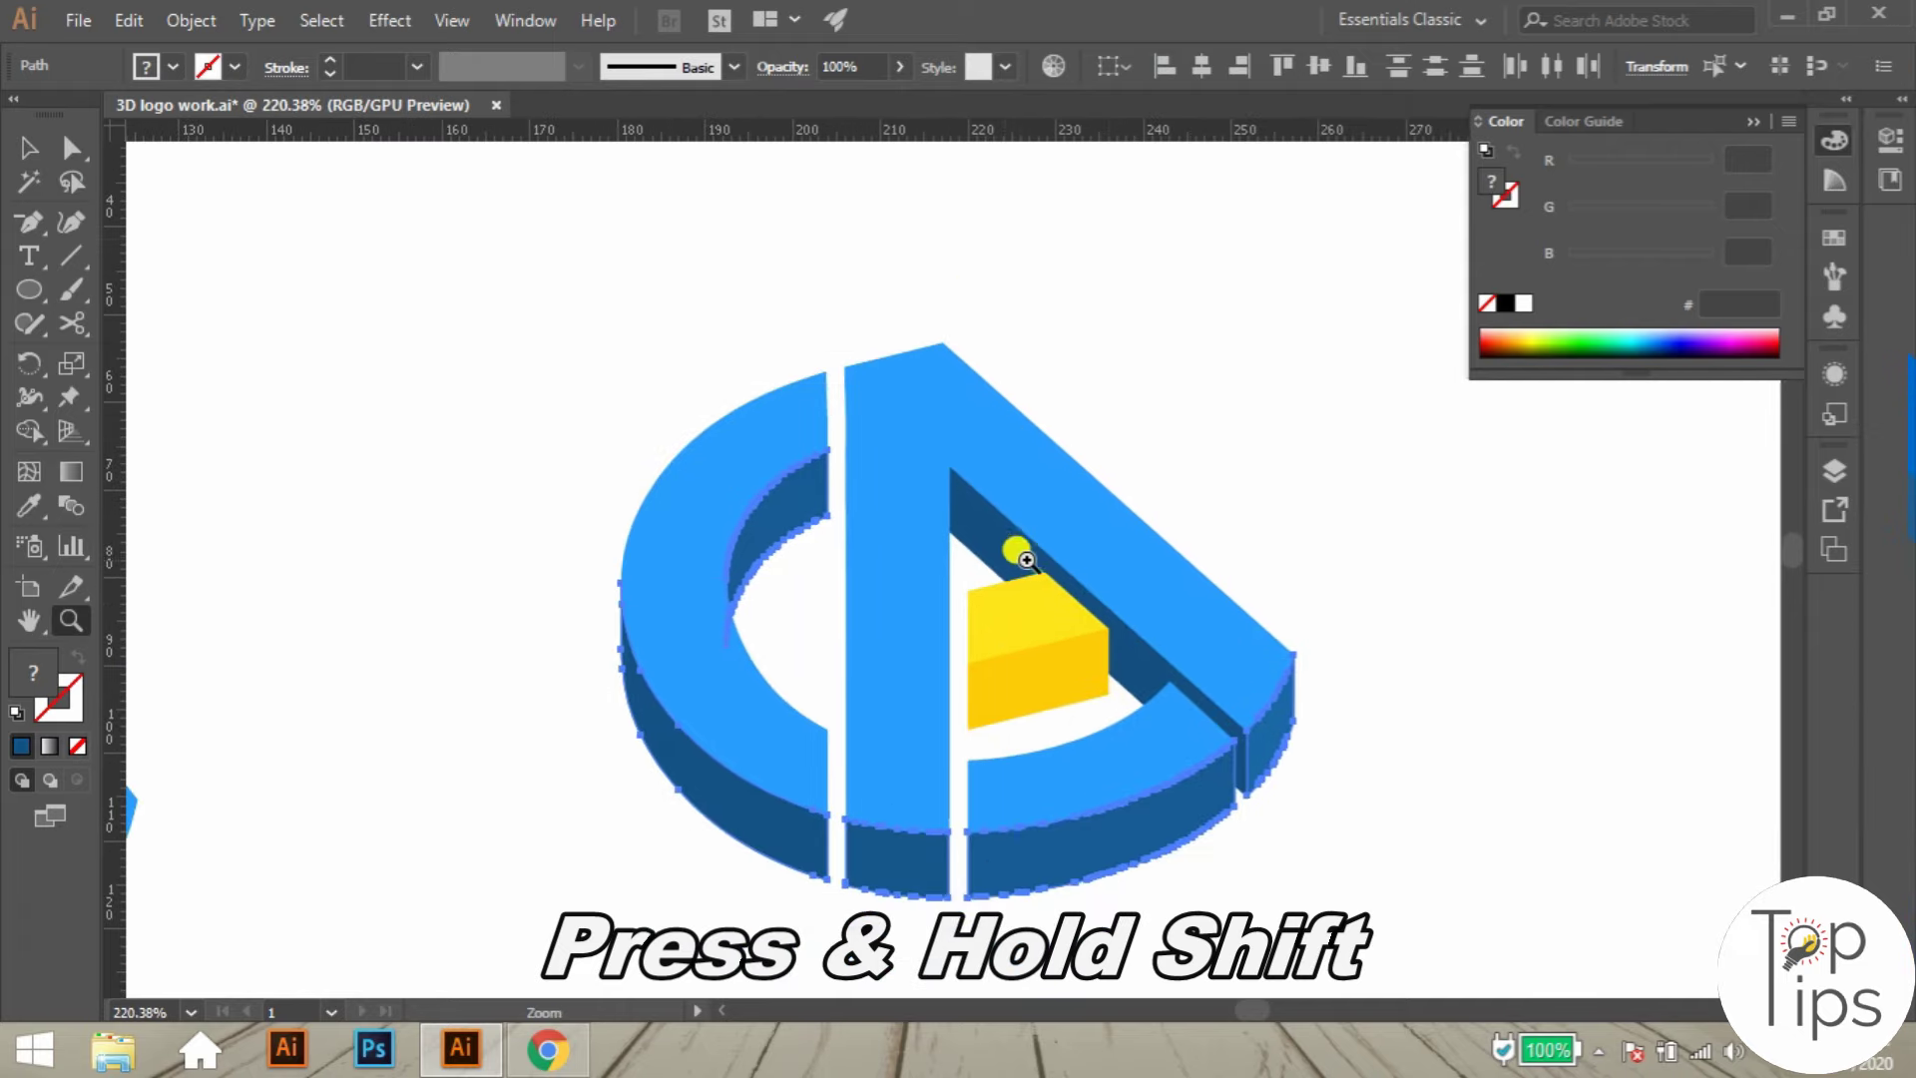
click(28, 150)
shift+click(998, 529)
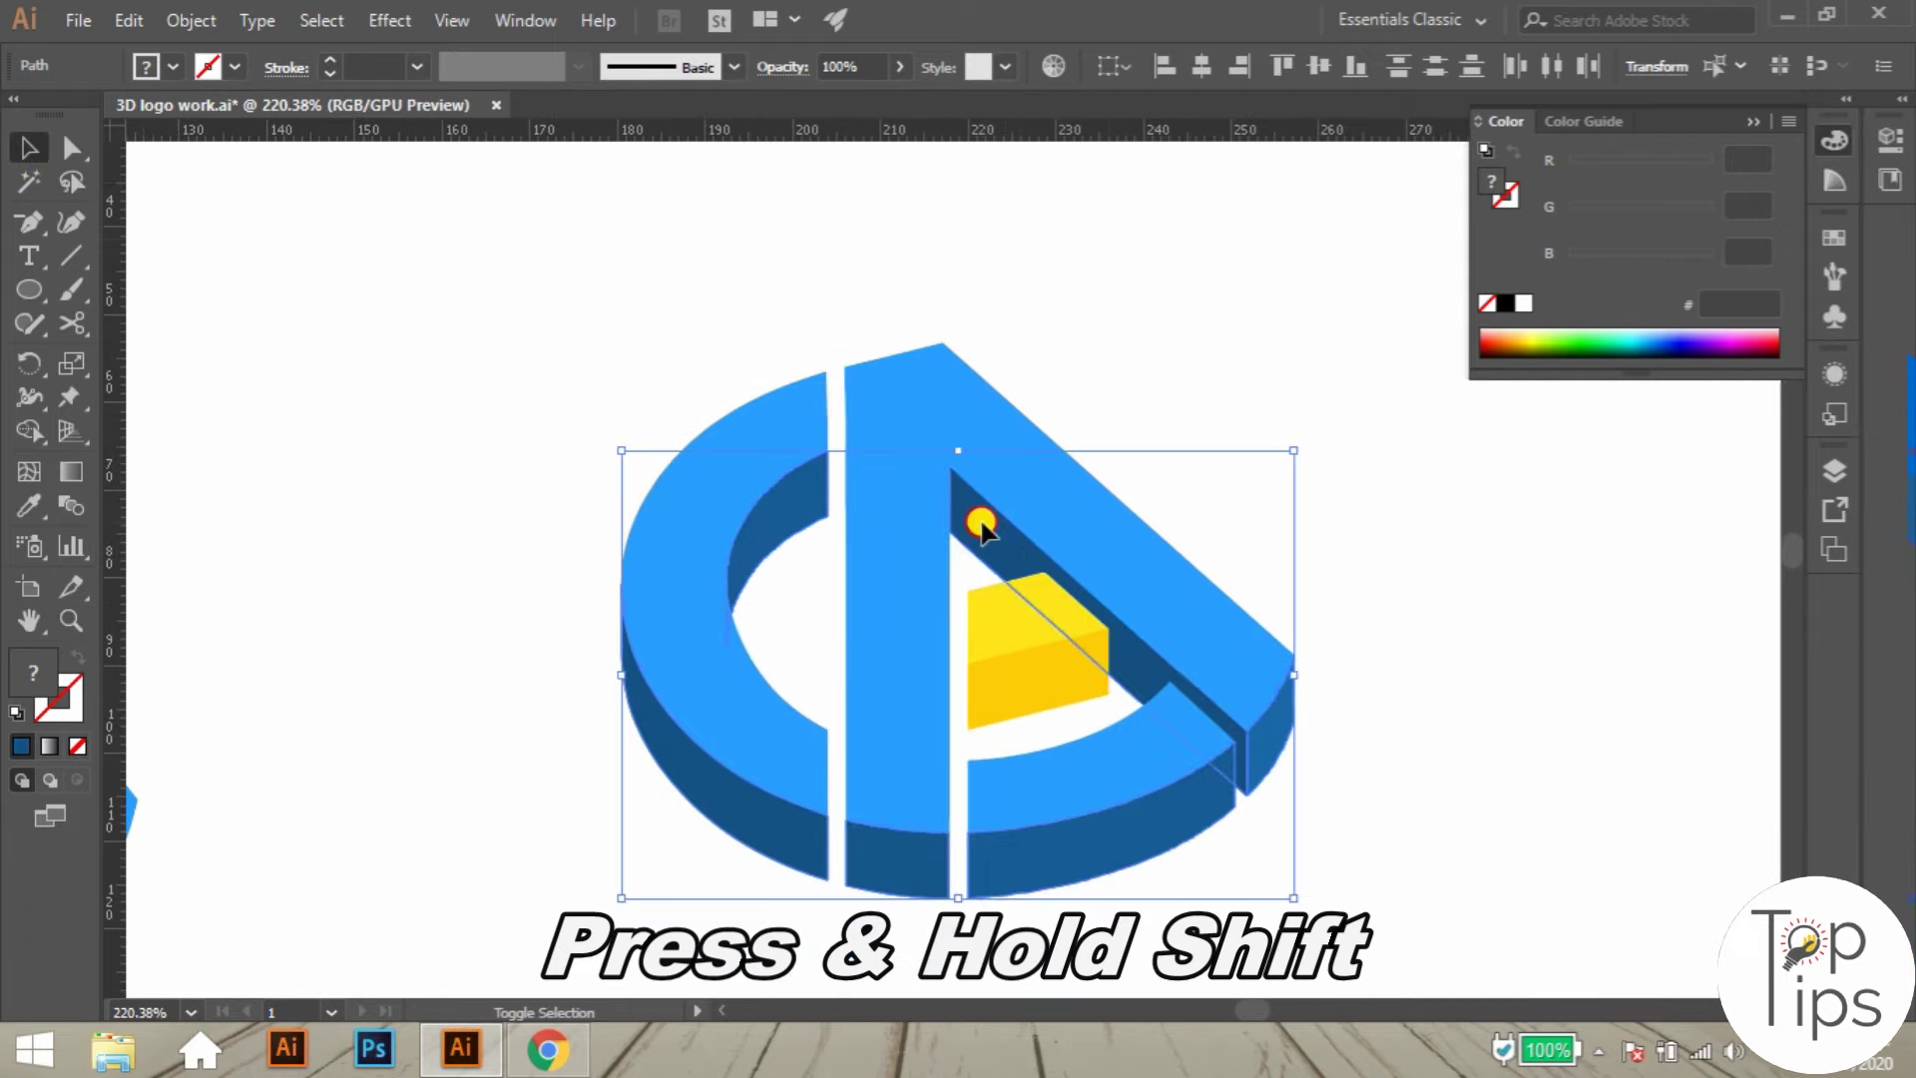
shift+click(1026, 699)
- Duplicate the selected walls straight down so the copies sit directly beneath the originals
key(z)
drag(1113, 564, 1072, 621)
drag(1010, 677, 1131, 615)
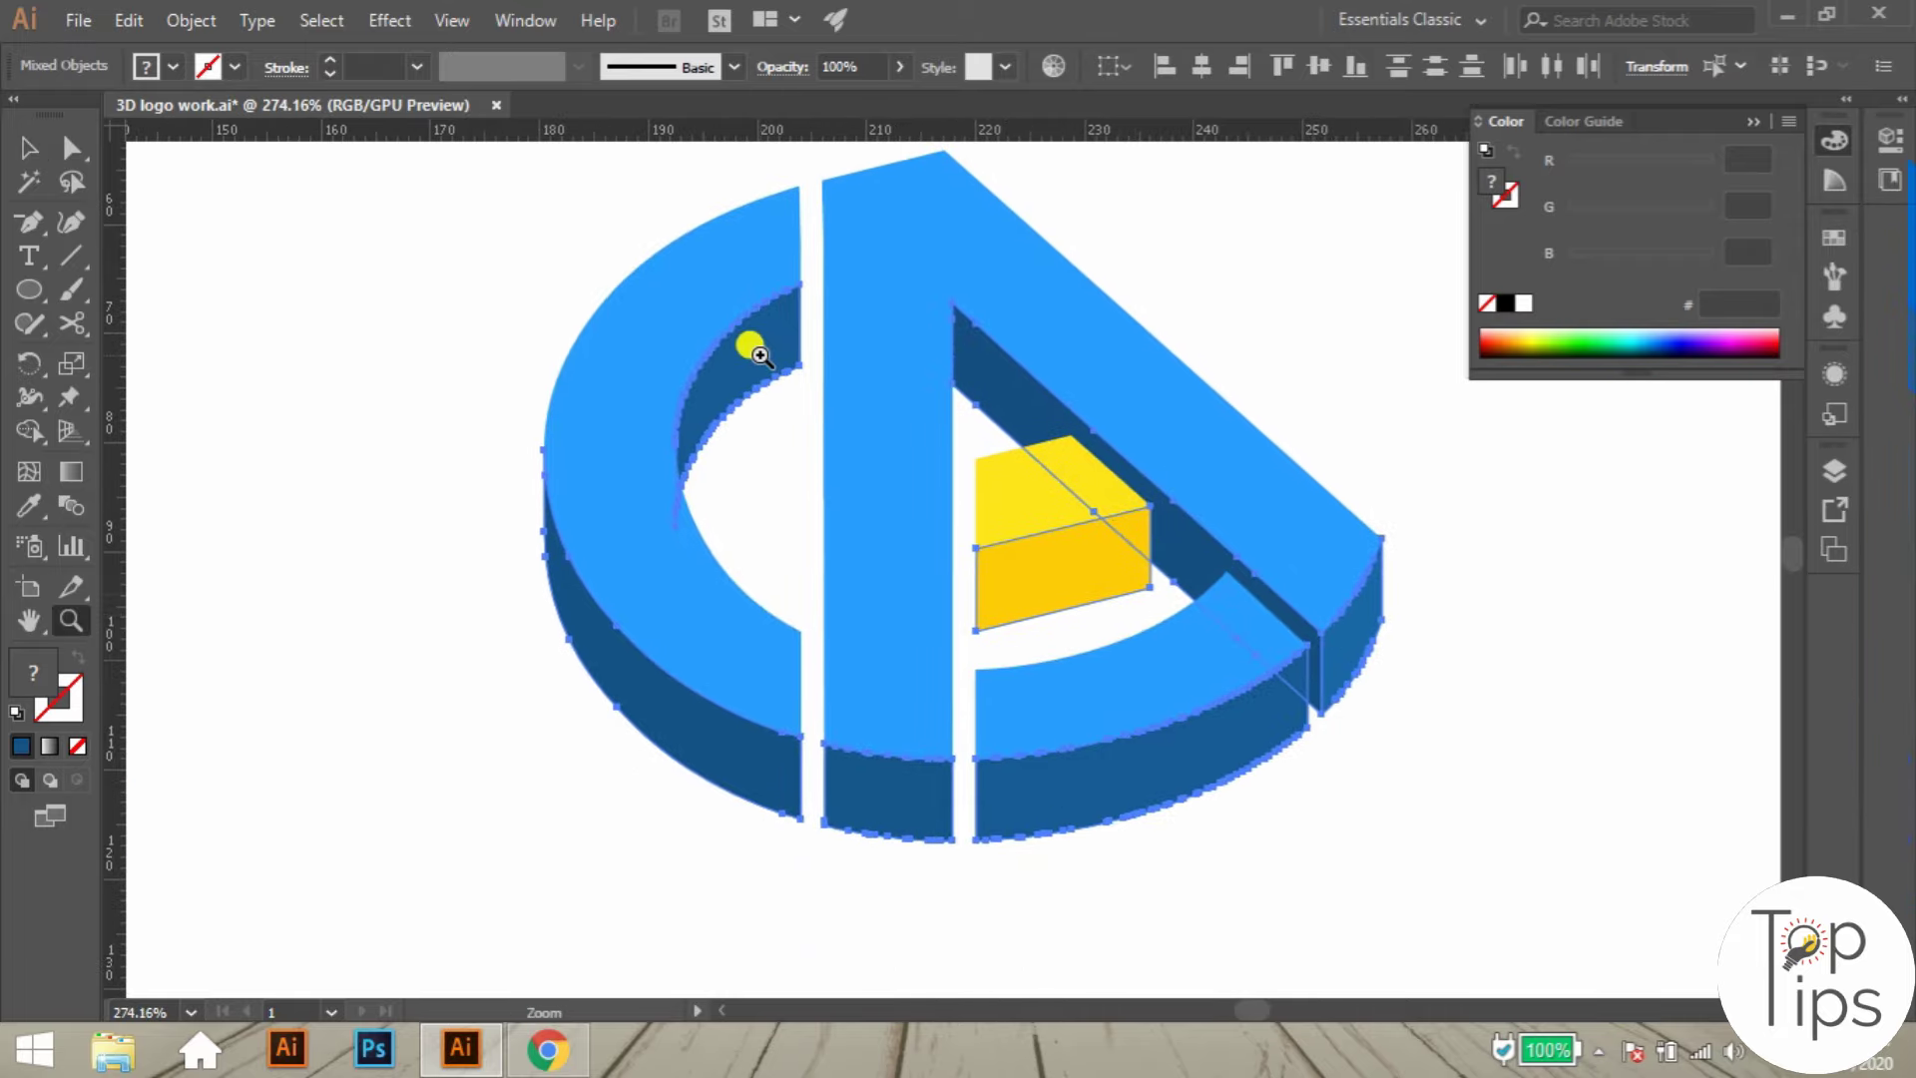
drag(760, 355, 855, 320)
key(v)
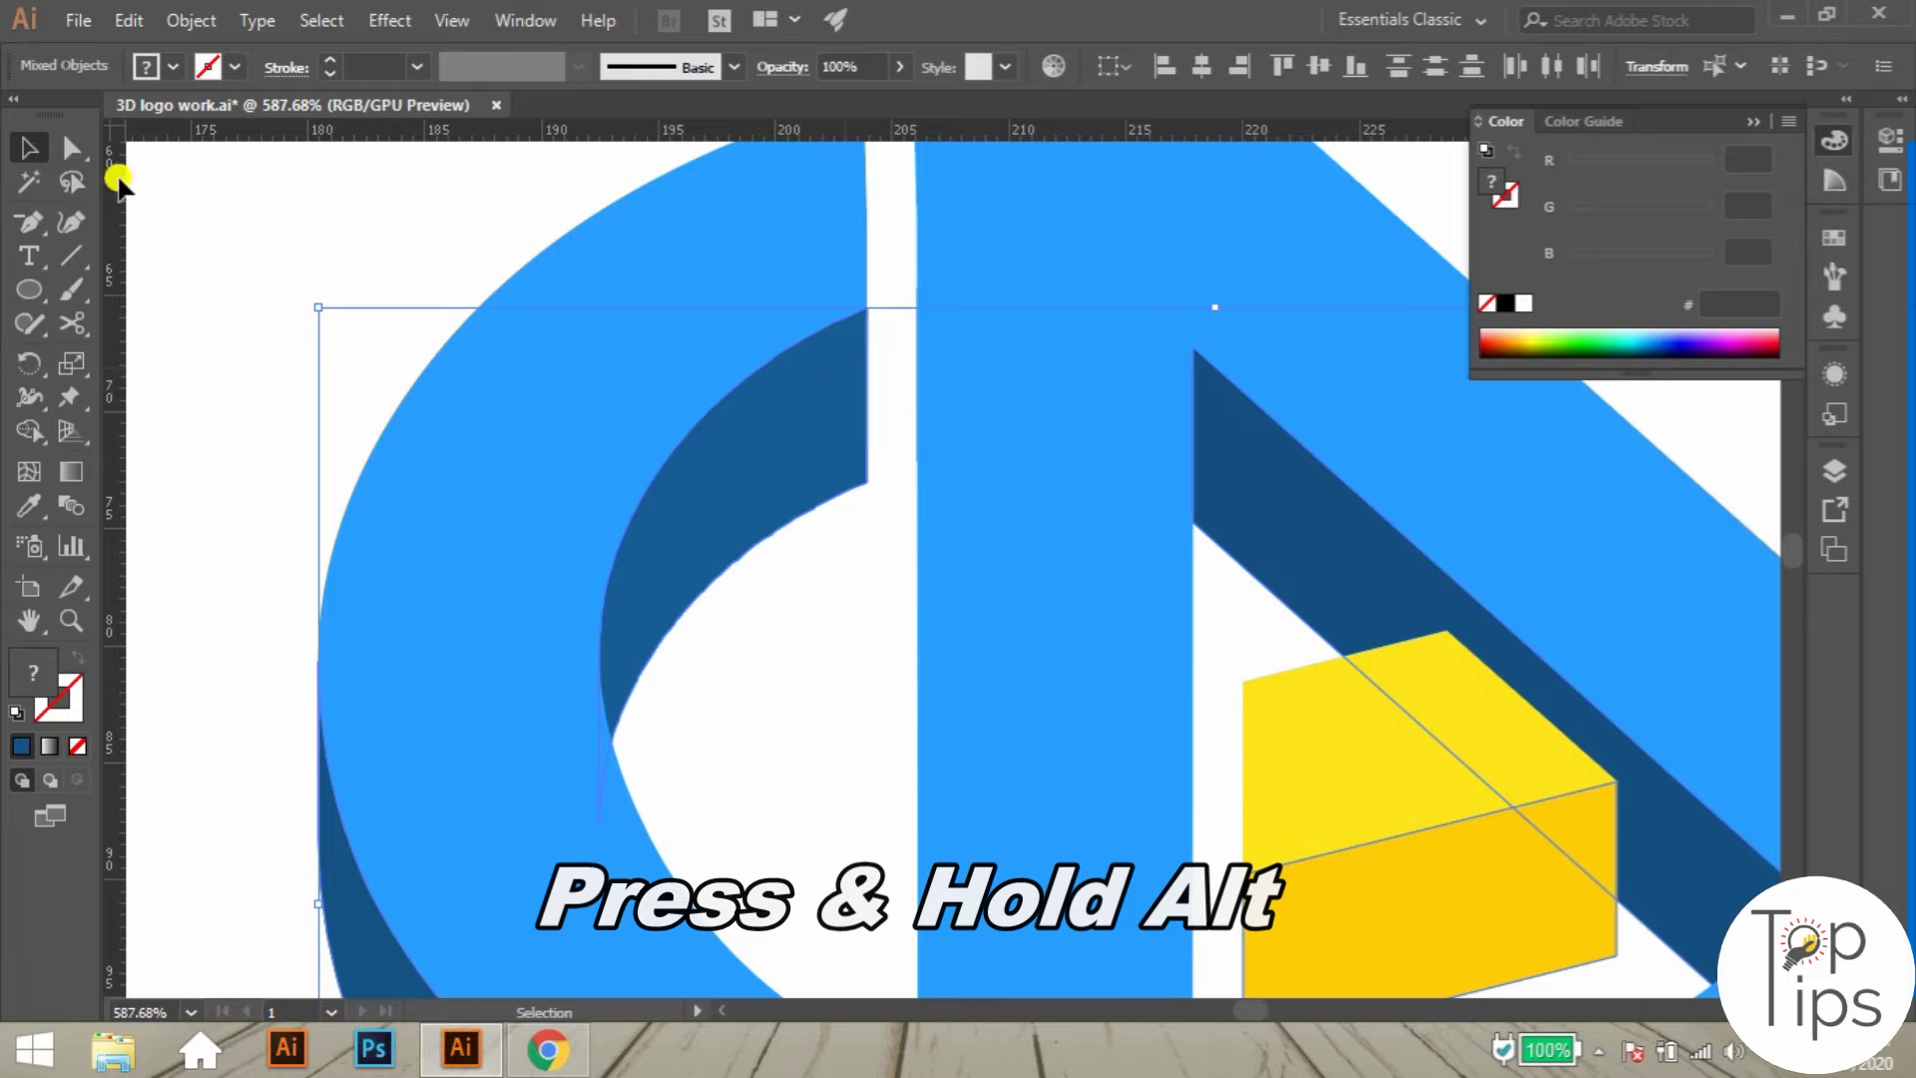
drag(843, 356, 846, 528)
key(z)
drag(1029, 387, 623, 582)
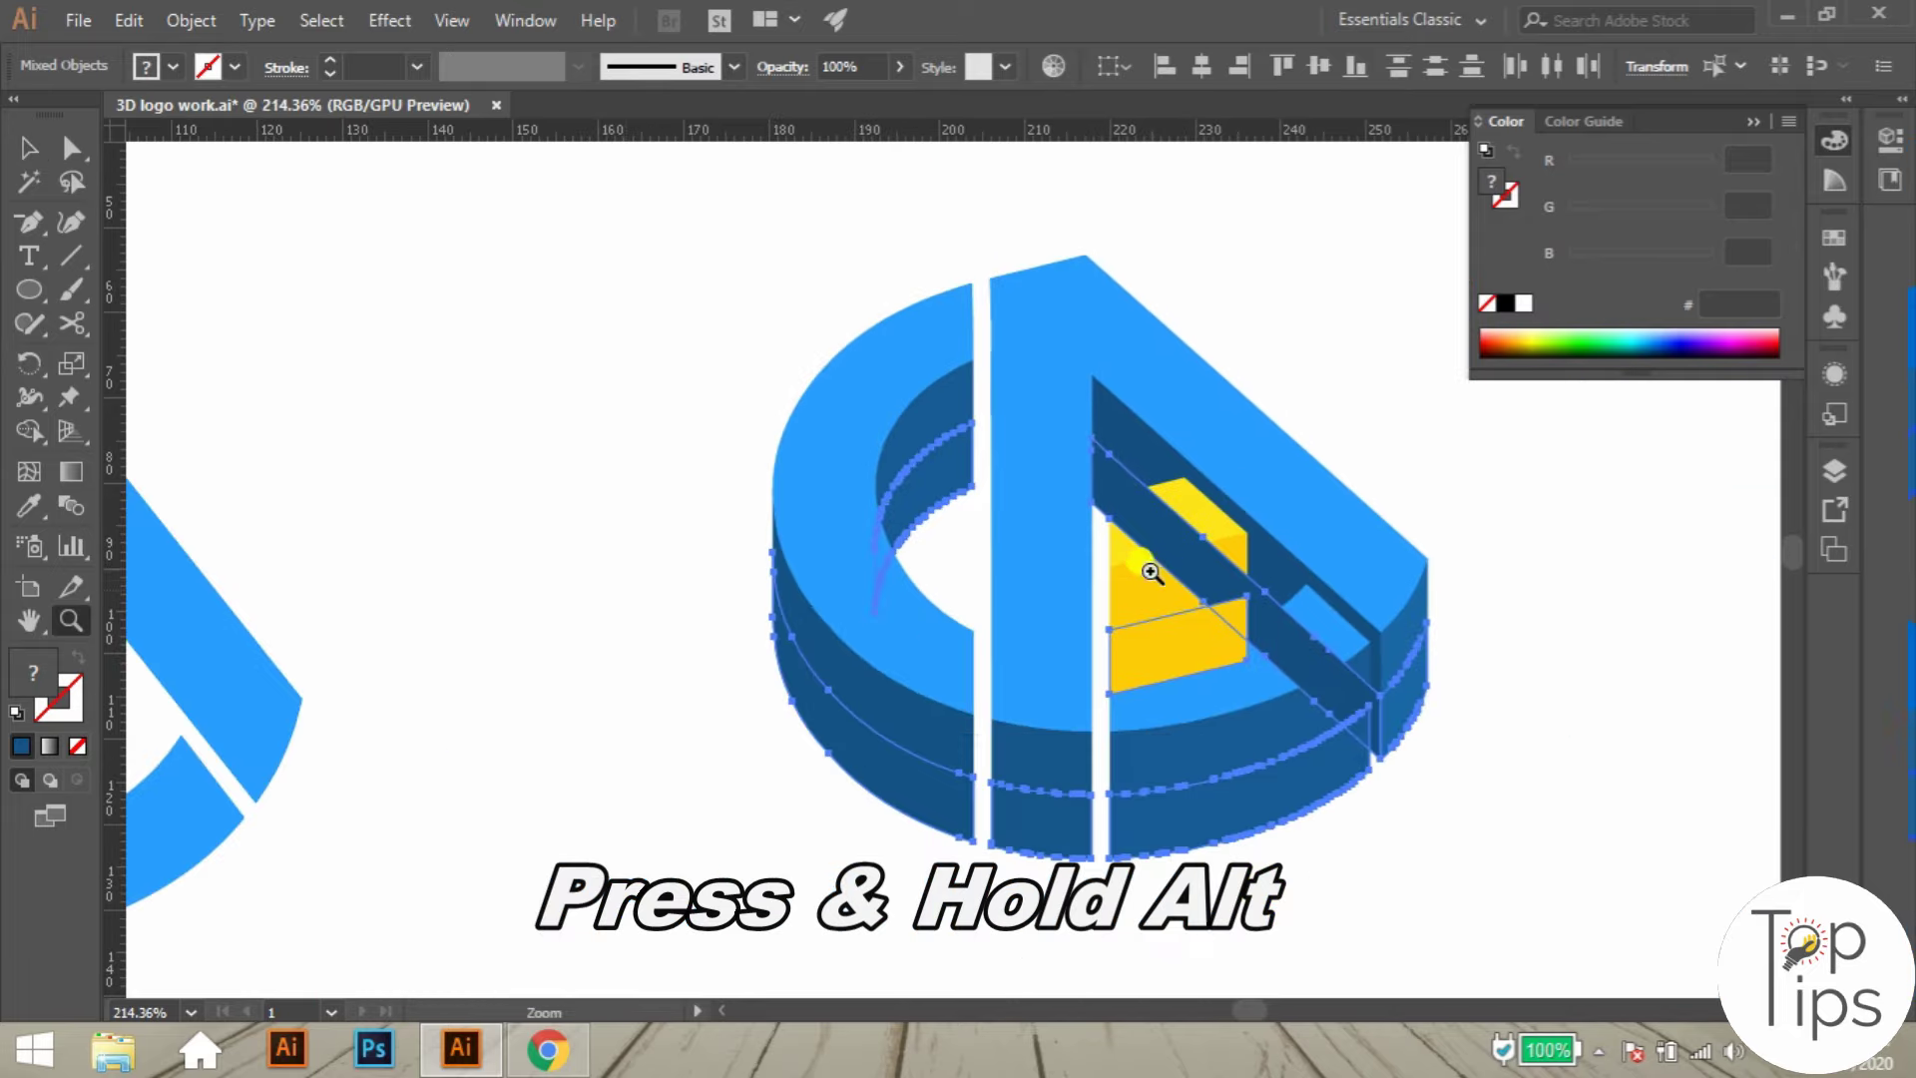
drag(1147, 570, 991, 494)
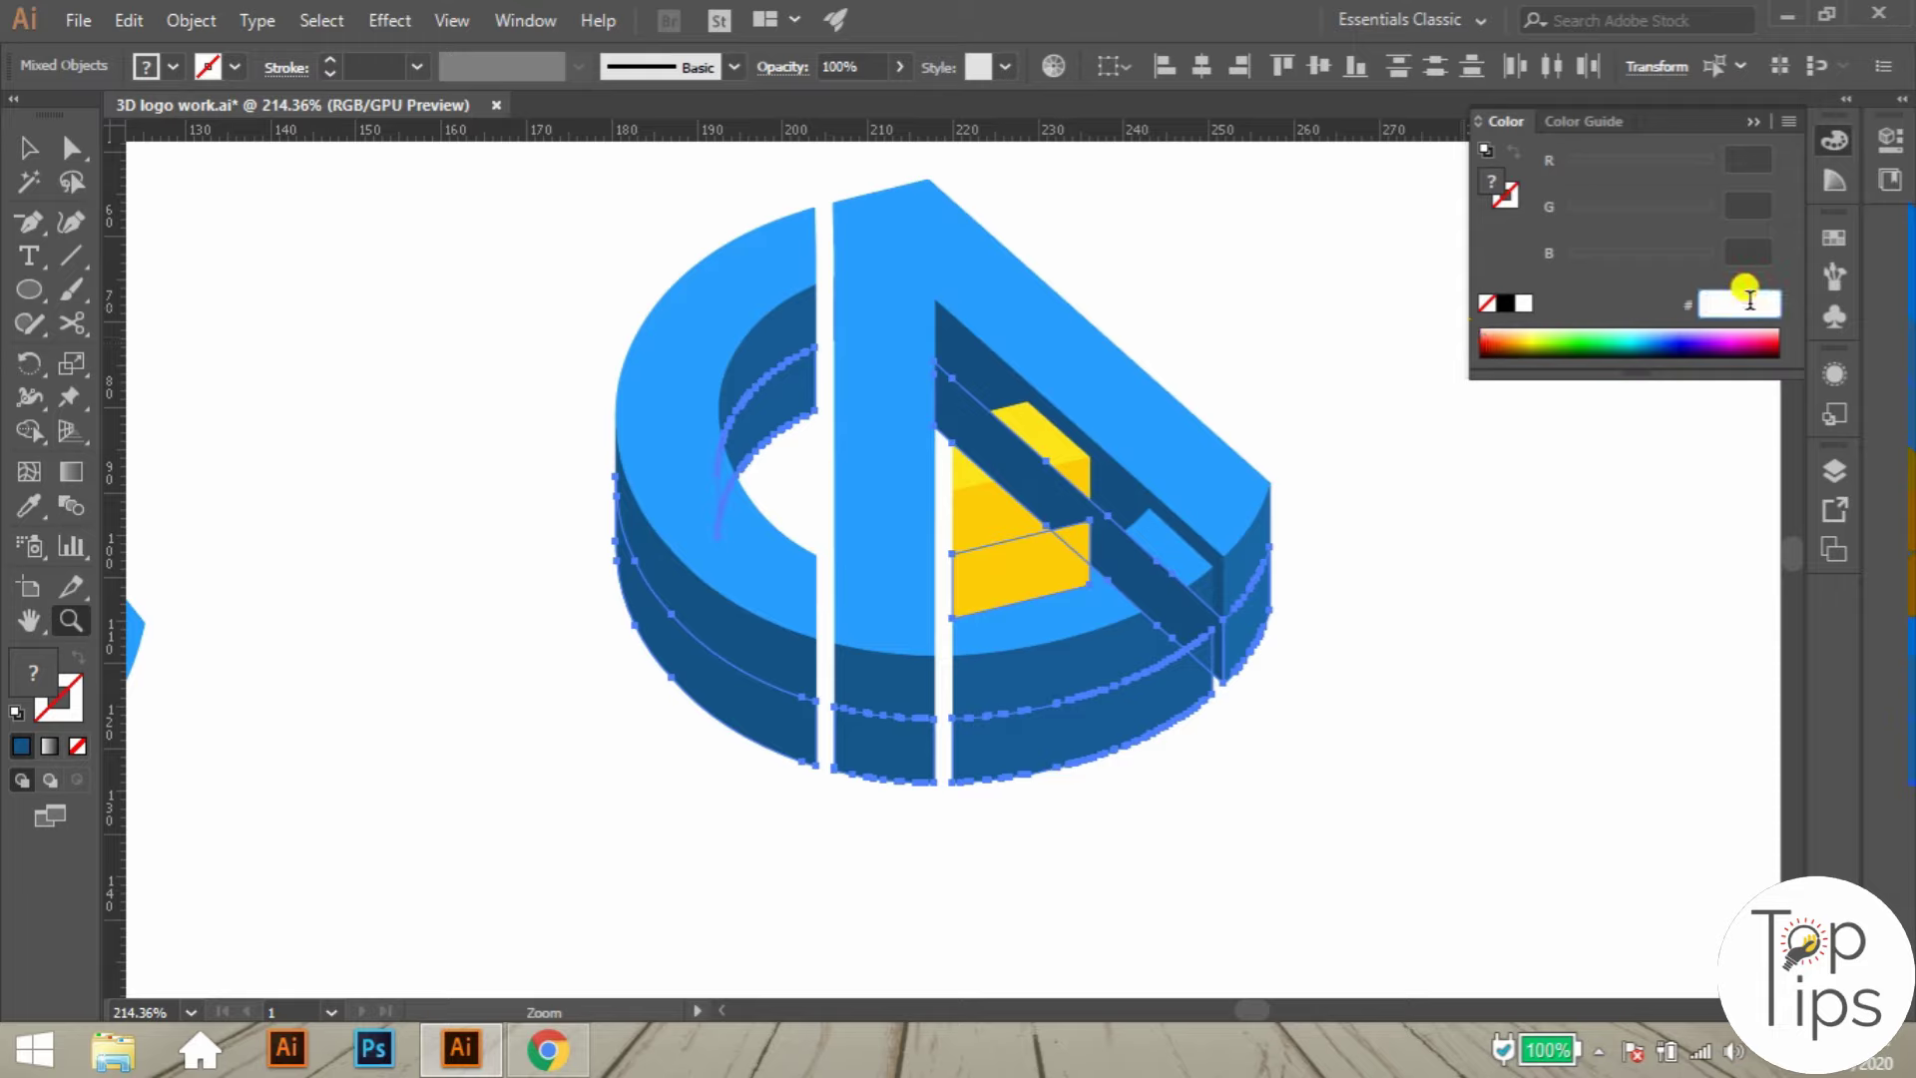
- Fill the duplicated walls with grey 777777 and send them to the back
text(77777)
key(Return)
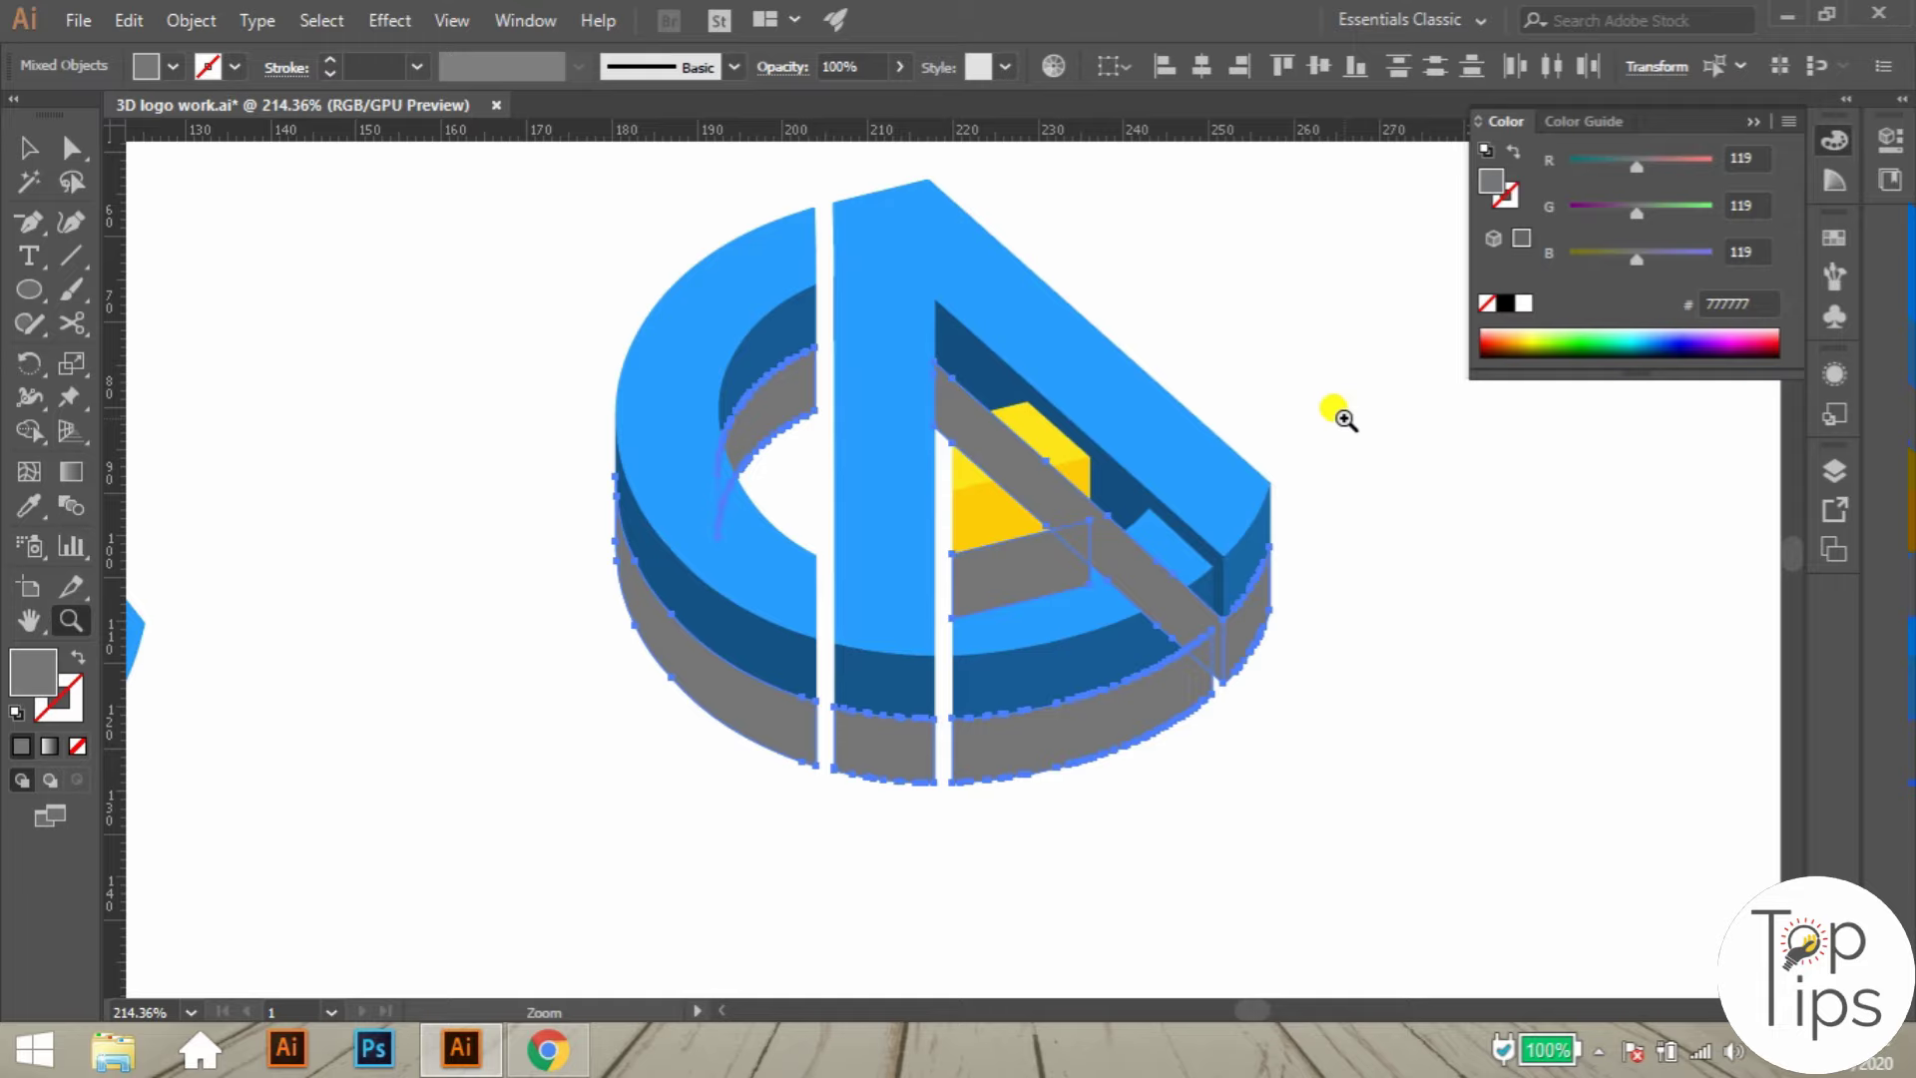
click(32, 141)
right_click(1046, 495)
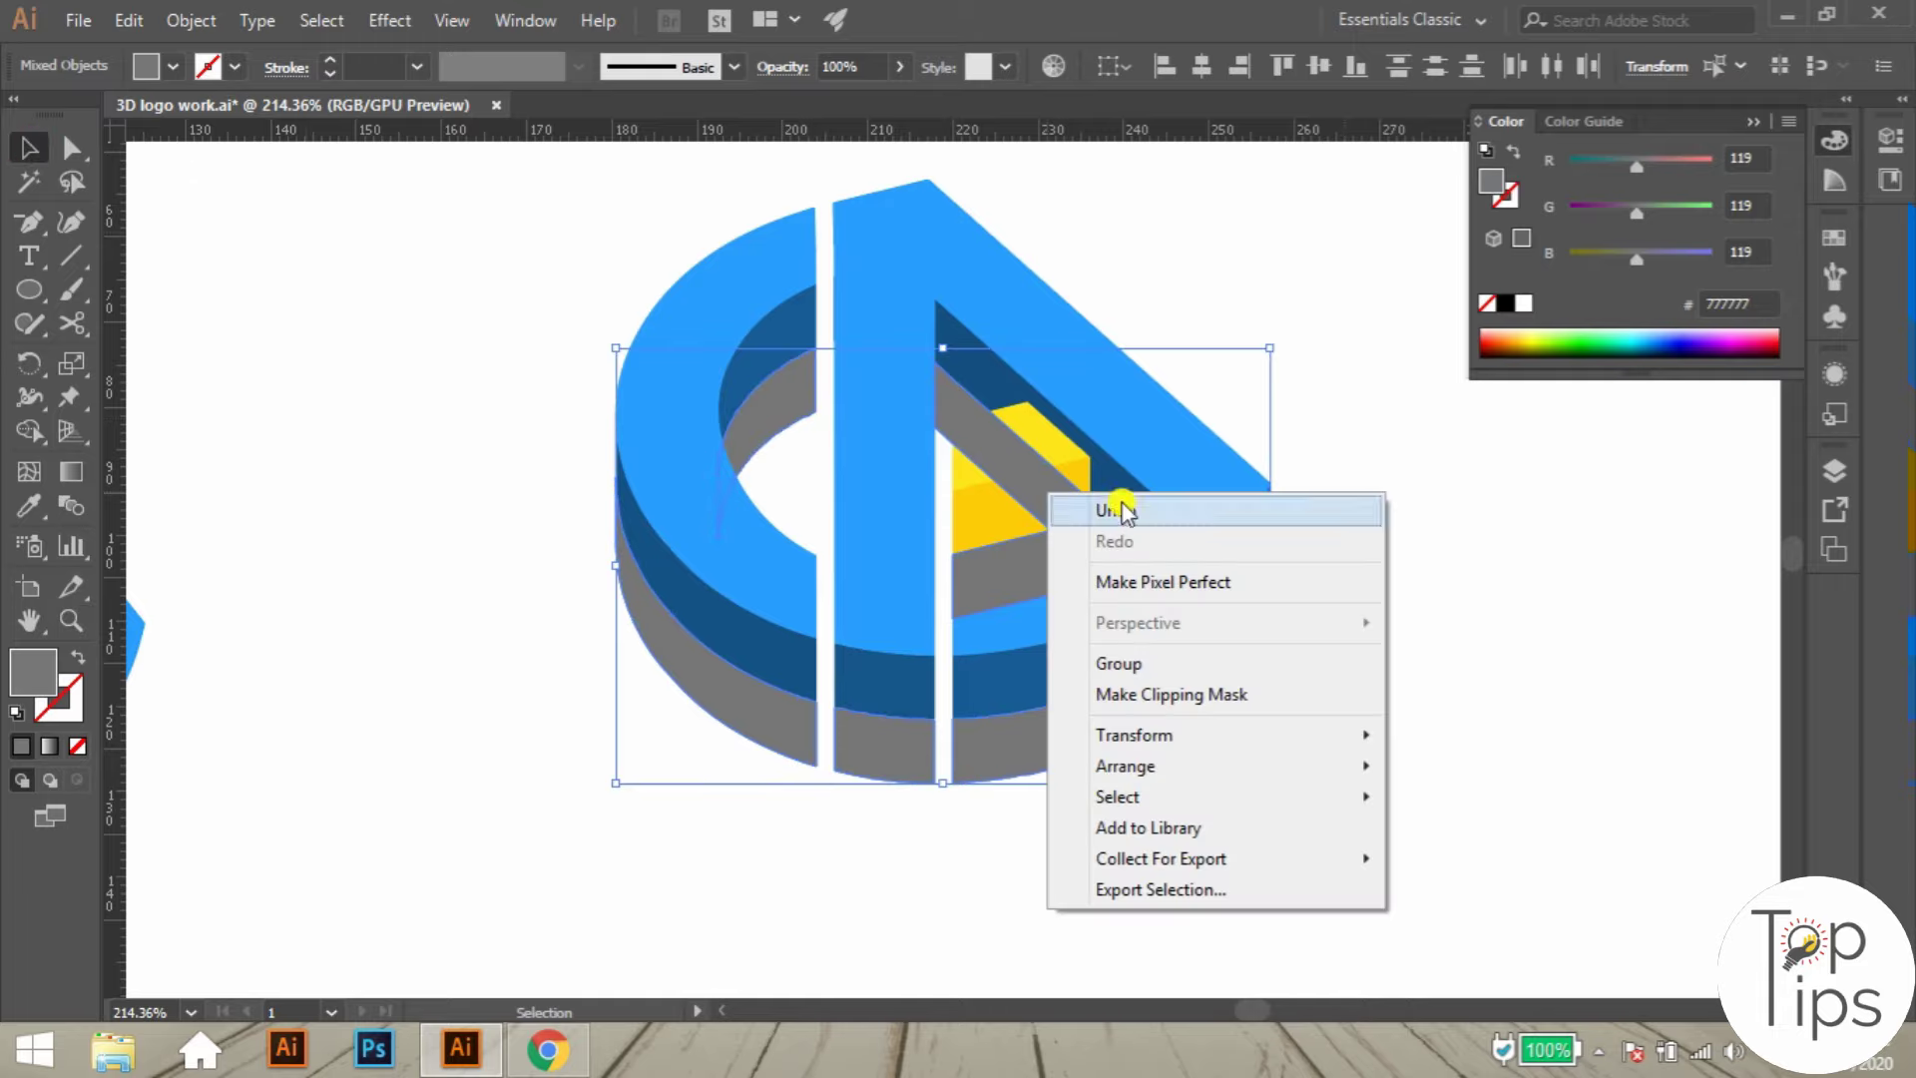
mouse_move(1128, 764)
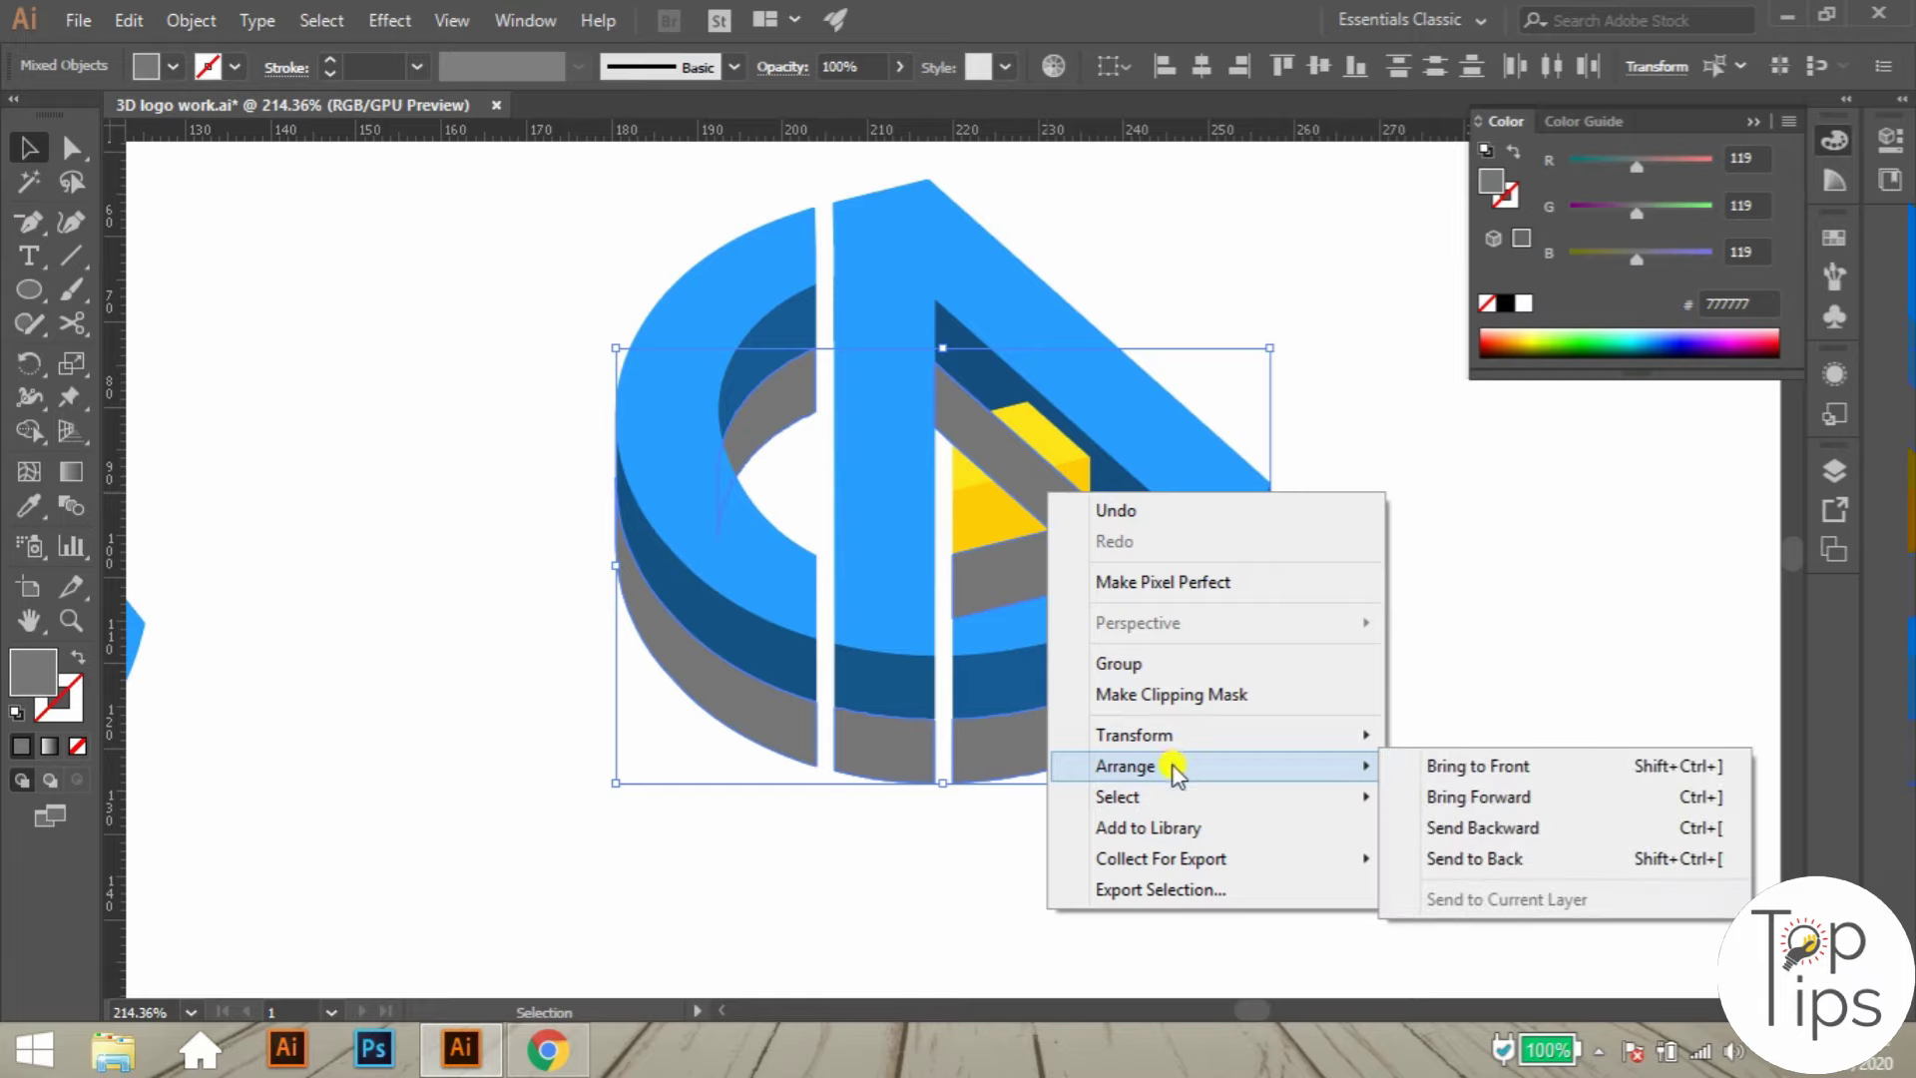
click(1494, 861)
click(1350, 397)
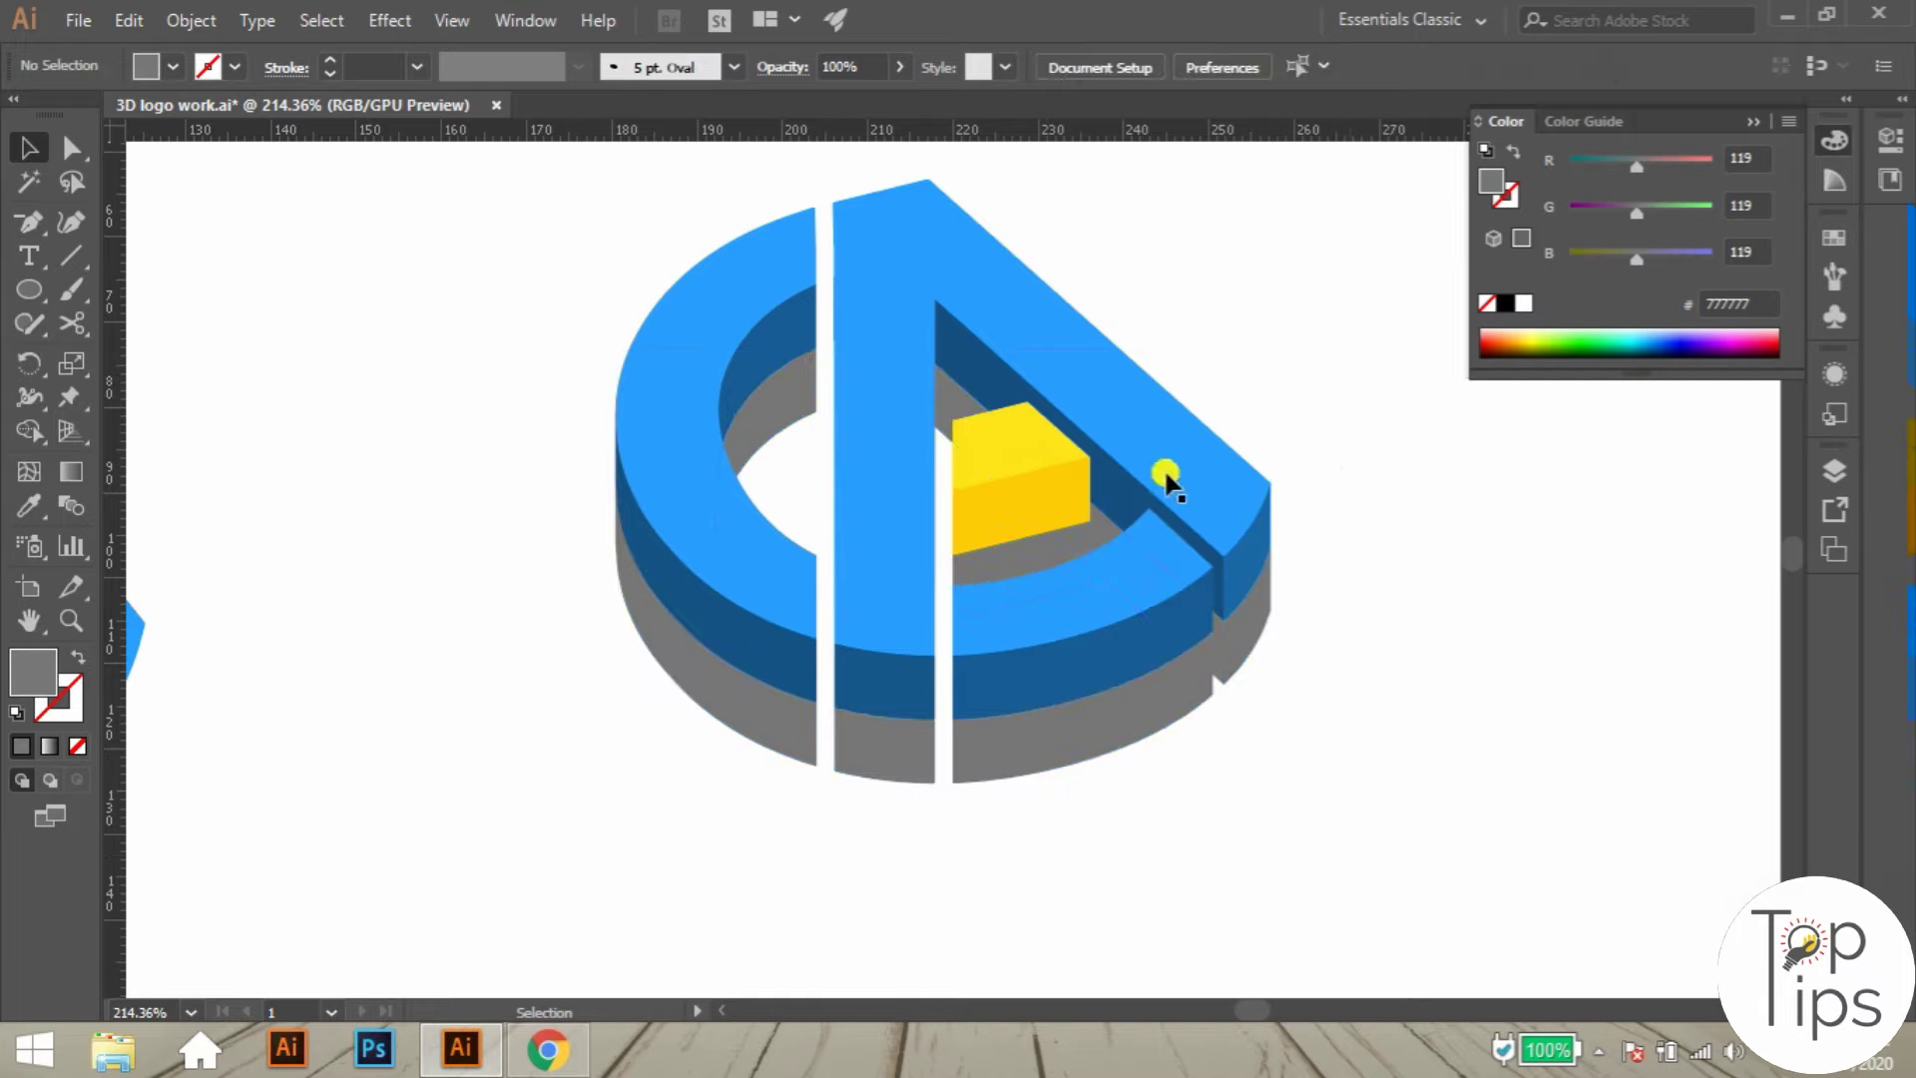
- Select the grey wall copy beneath the A's stem and hide all other objects
key(z)
drag(645, 567, 873, 635)
key(space)
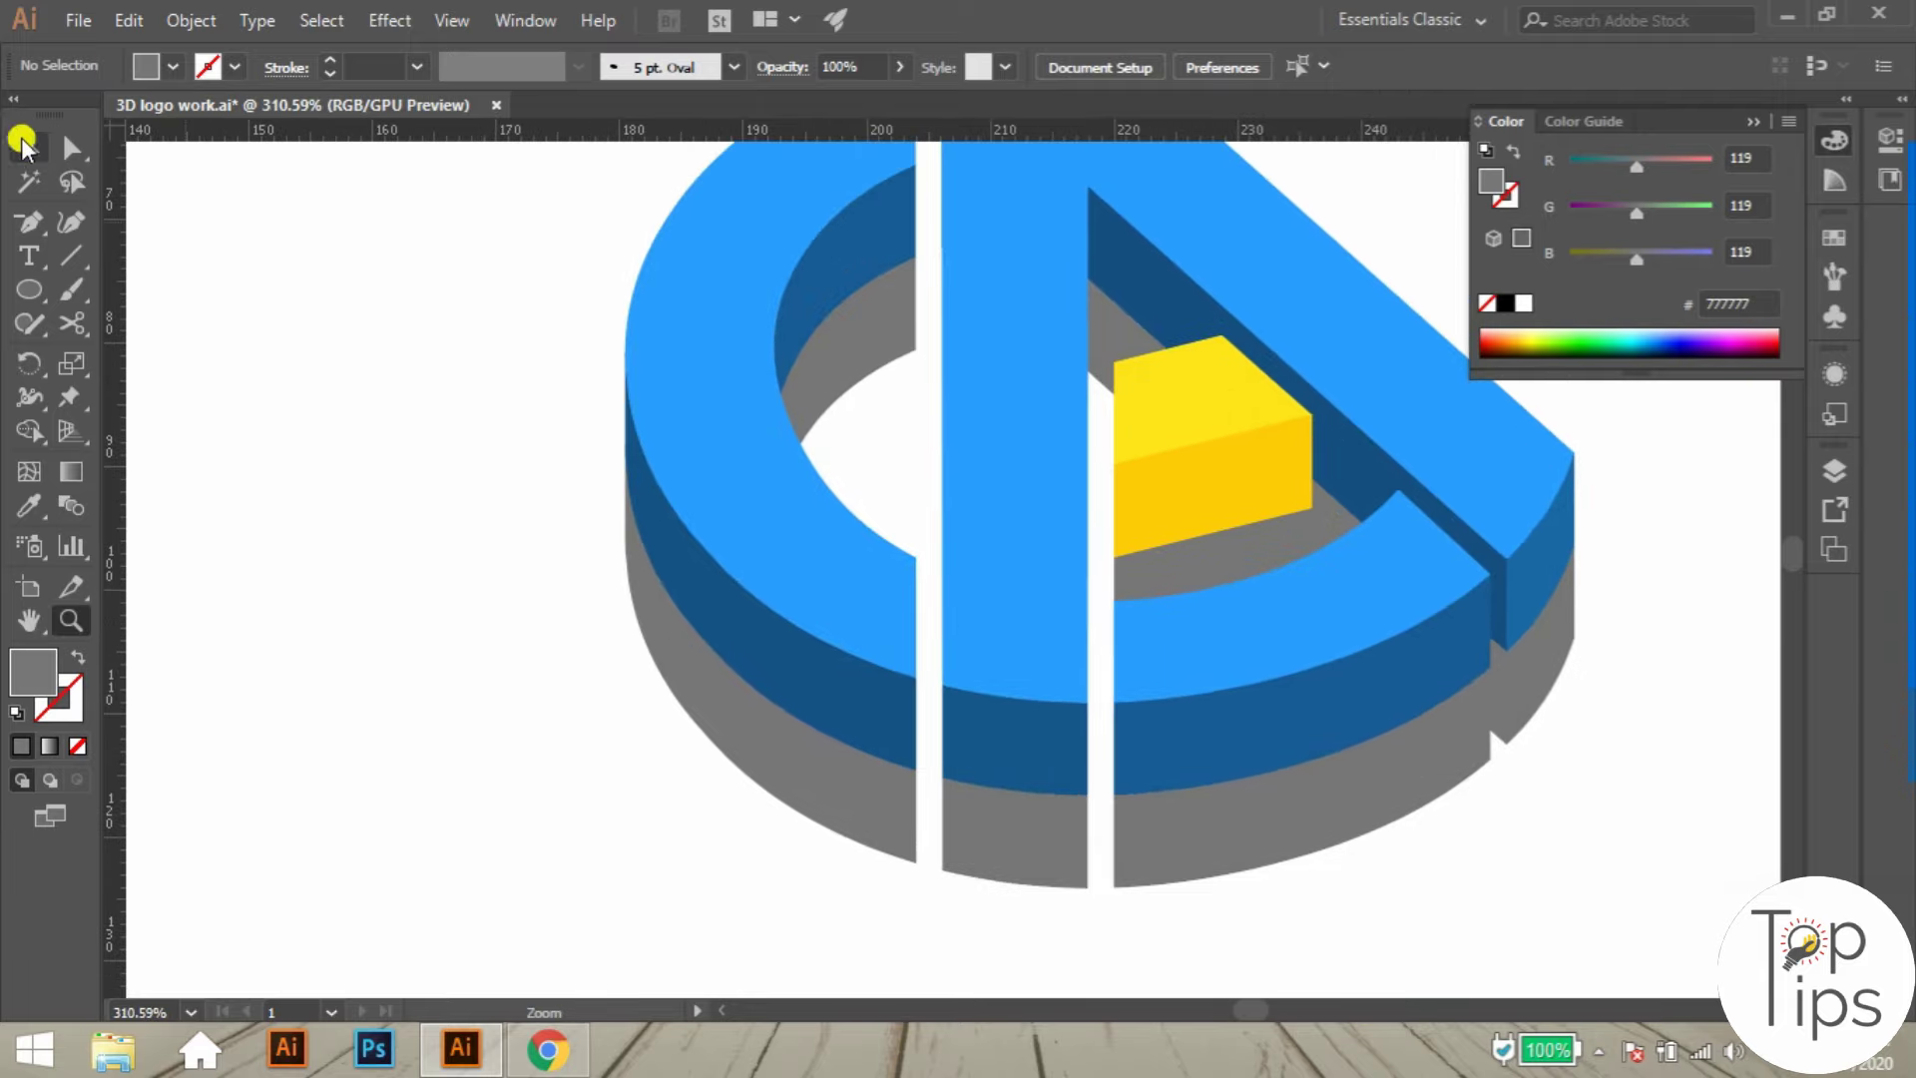
click(966, 797)
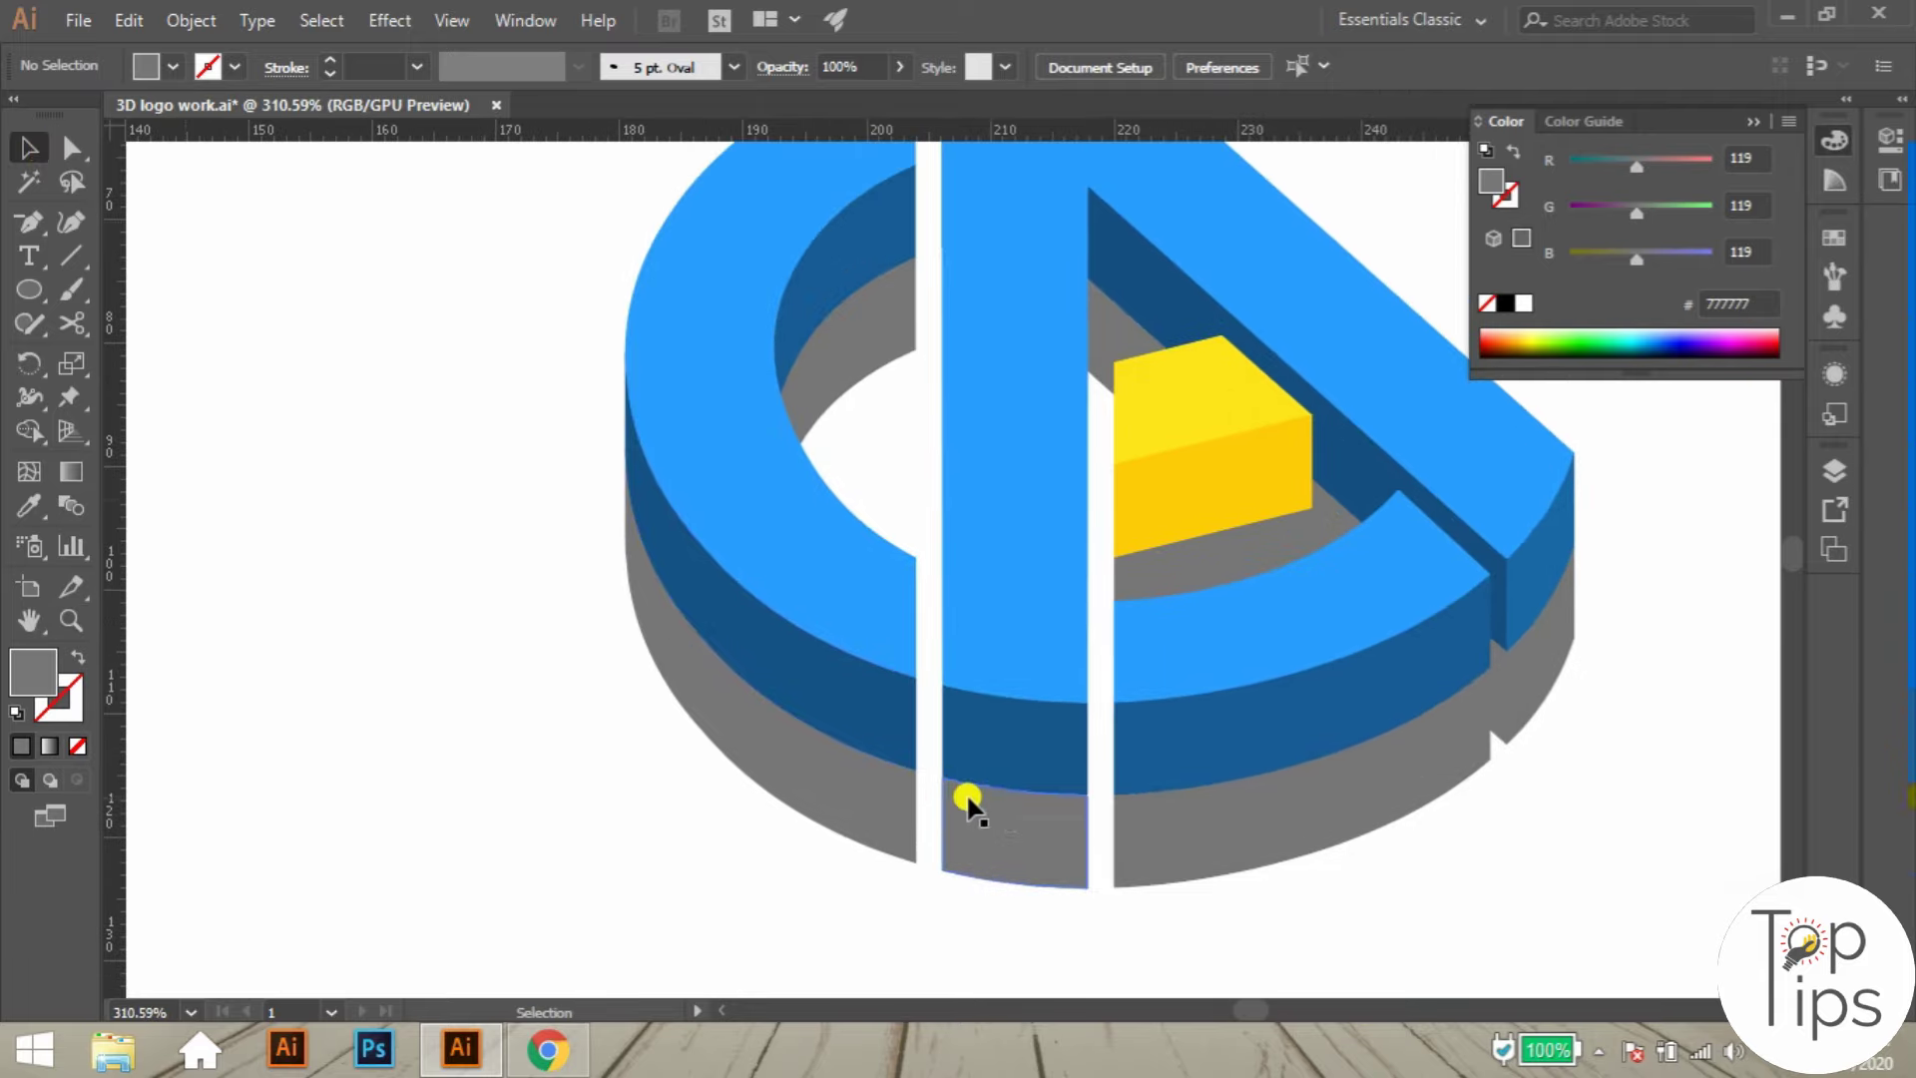
click(1010, 834)
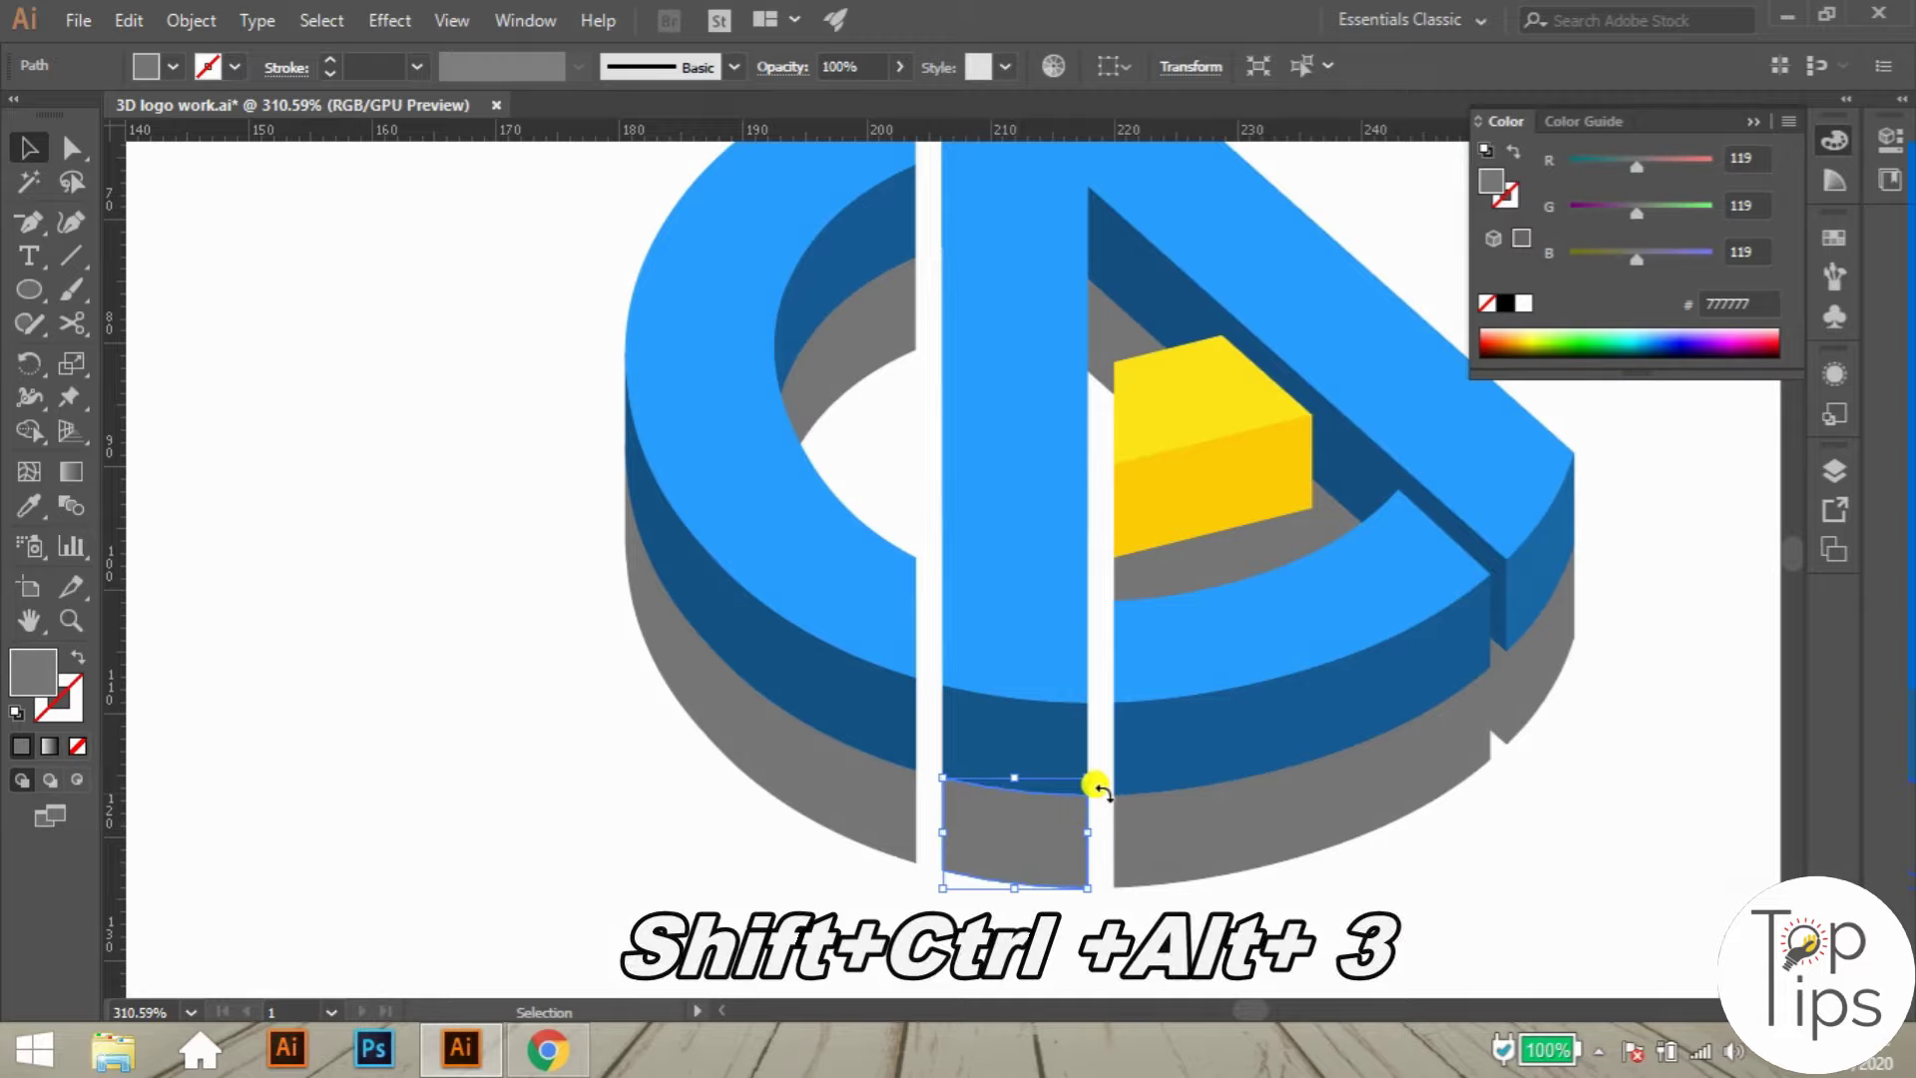
key(a)
key(ctrl+shift+alt+3)
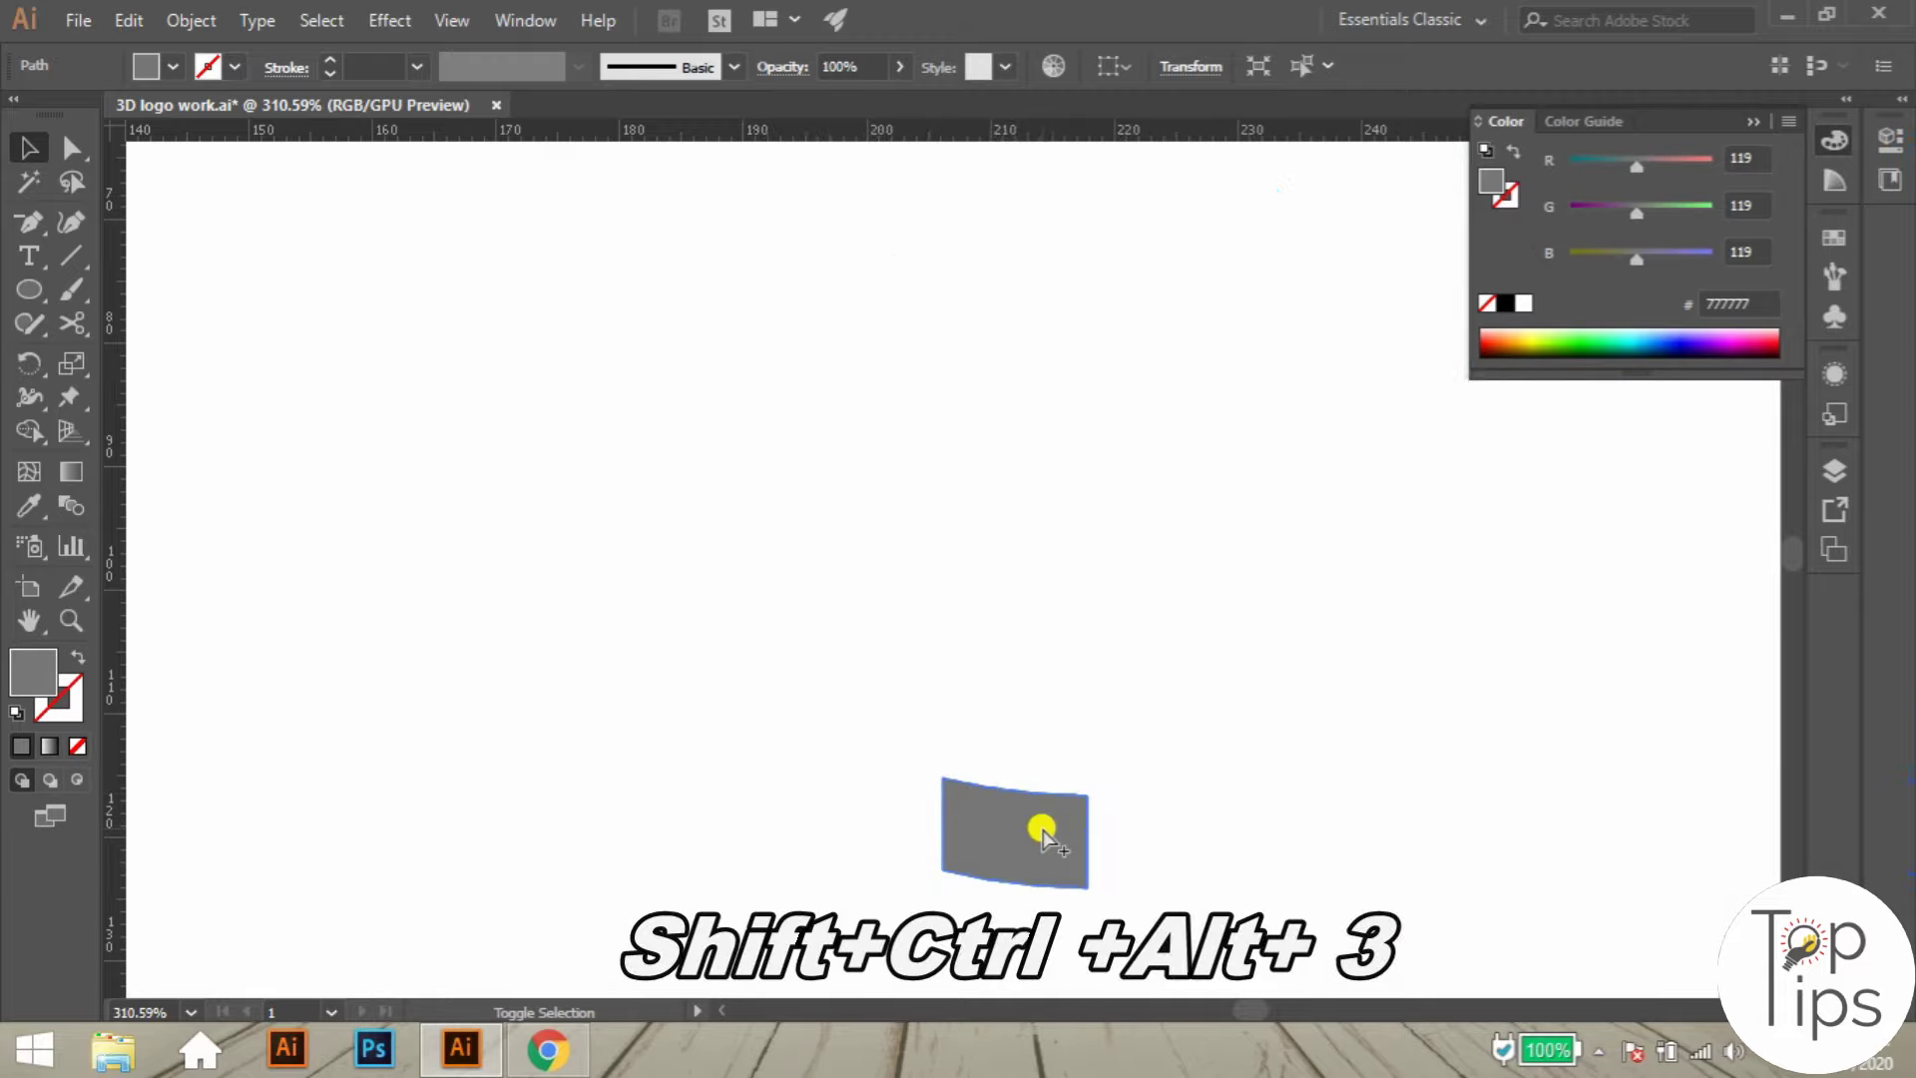
- Delete the two vertical side edges of the grey shape, keeping only its upper and lower curves
key(z)
drag(974, 835, 924, 698)
key(a)
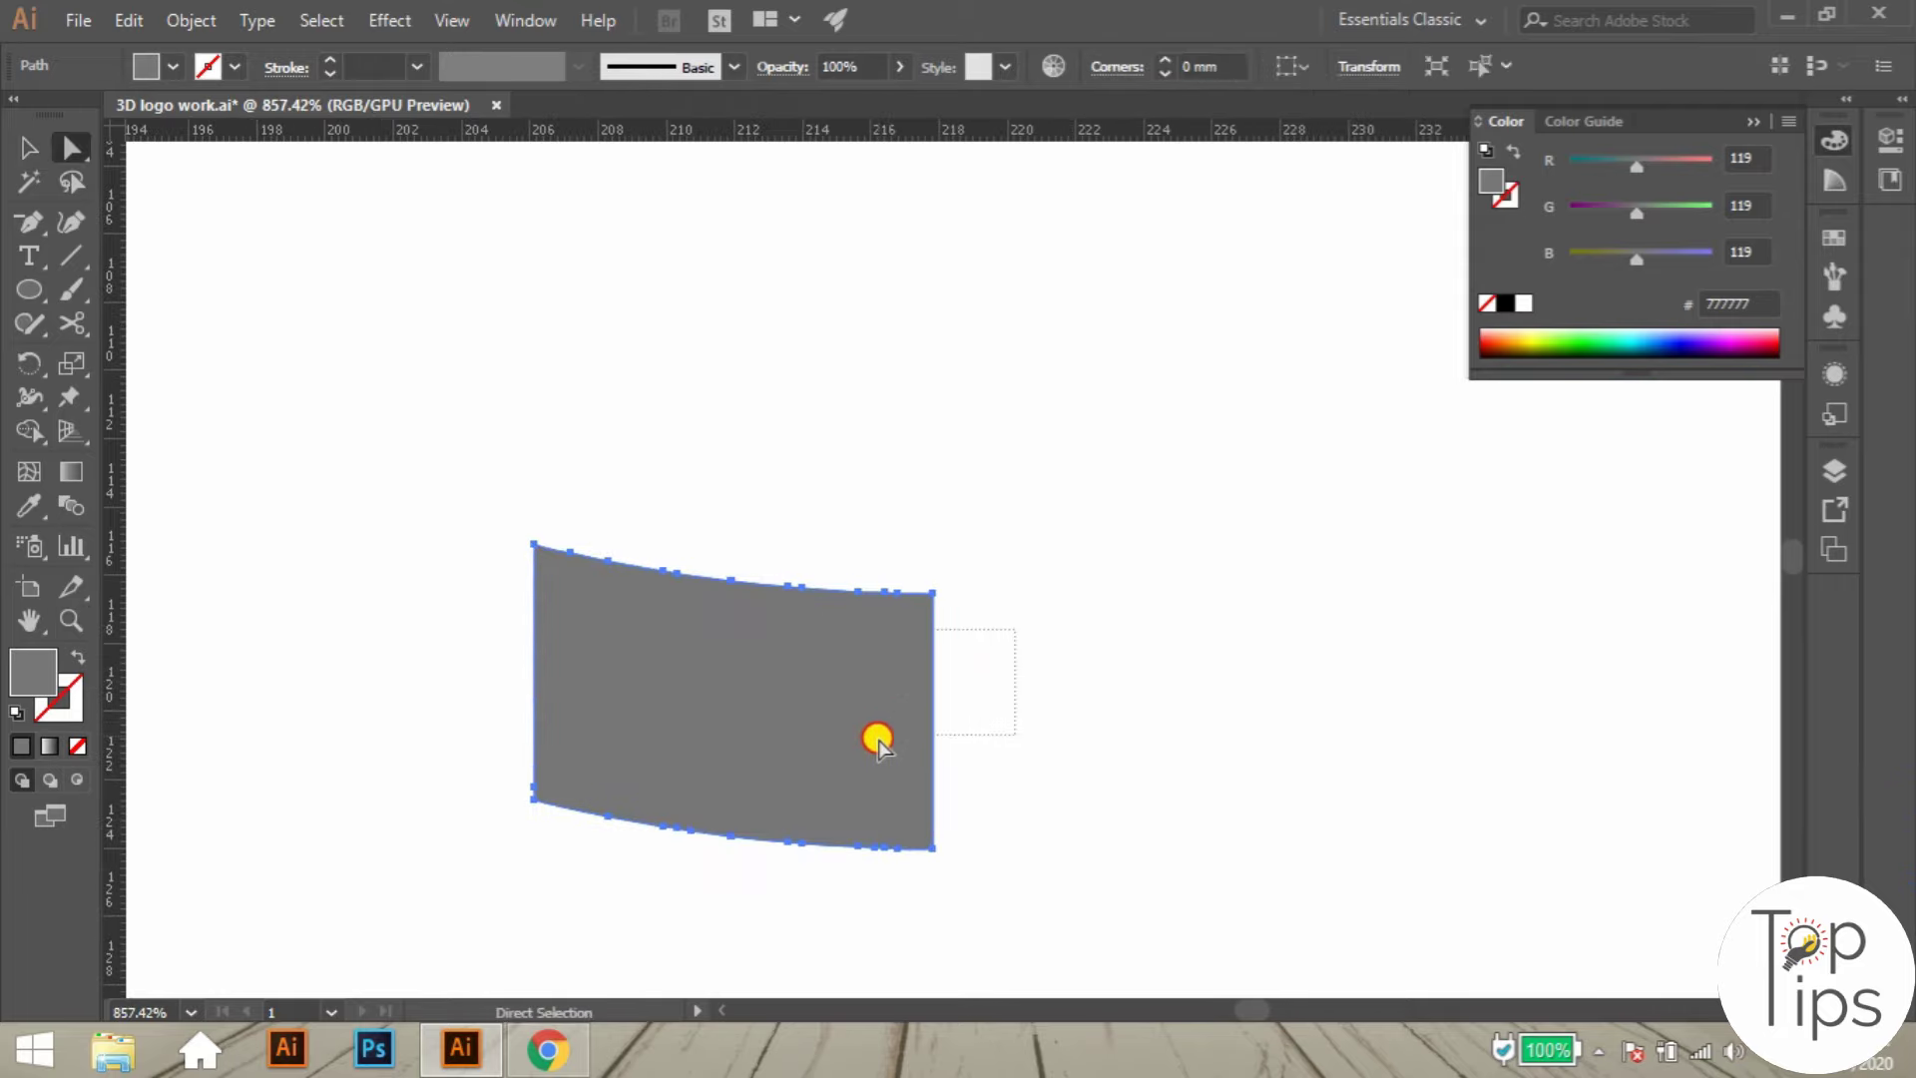
click(877, 743)
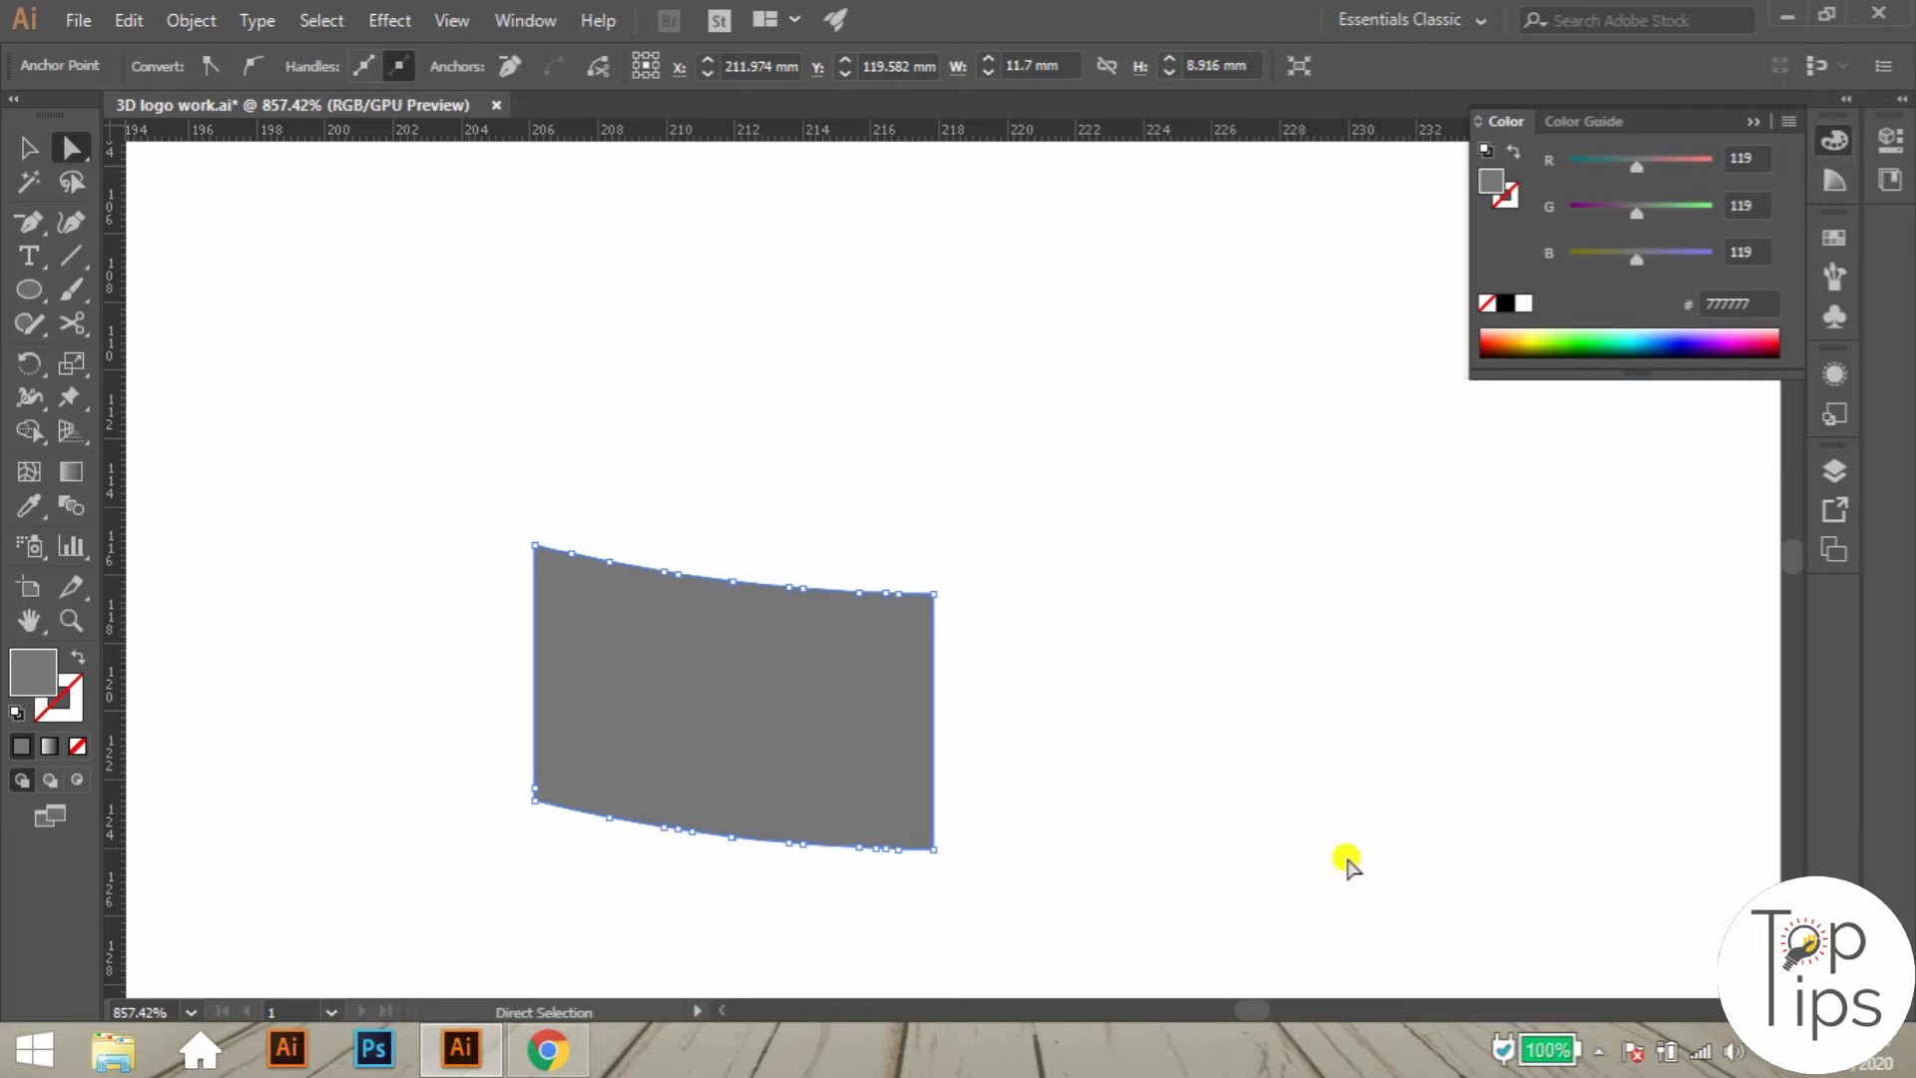
drag(1022, 638, 884, 767)
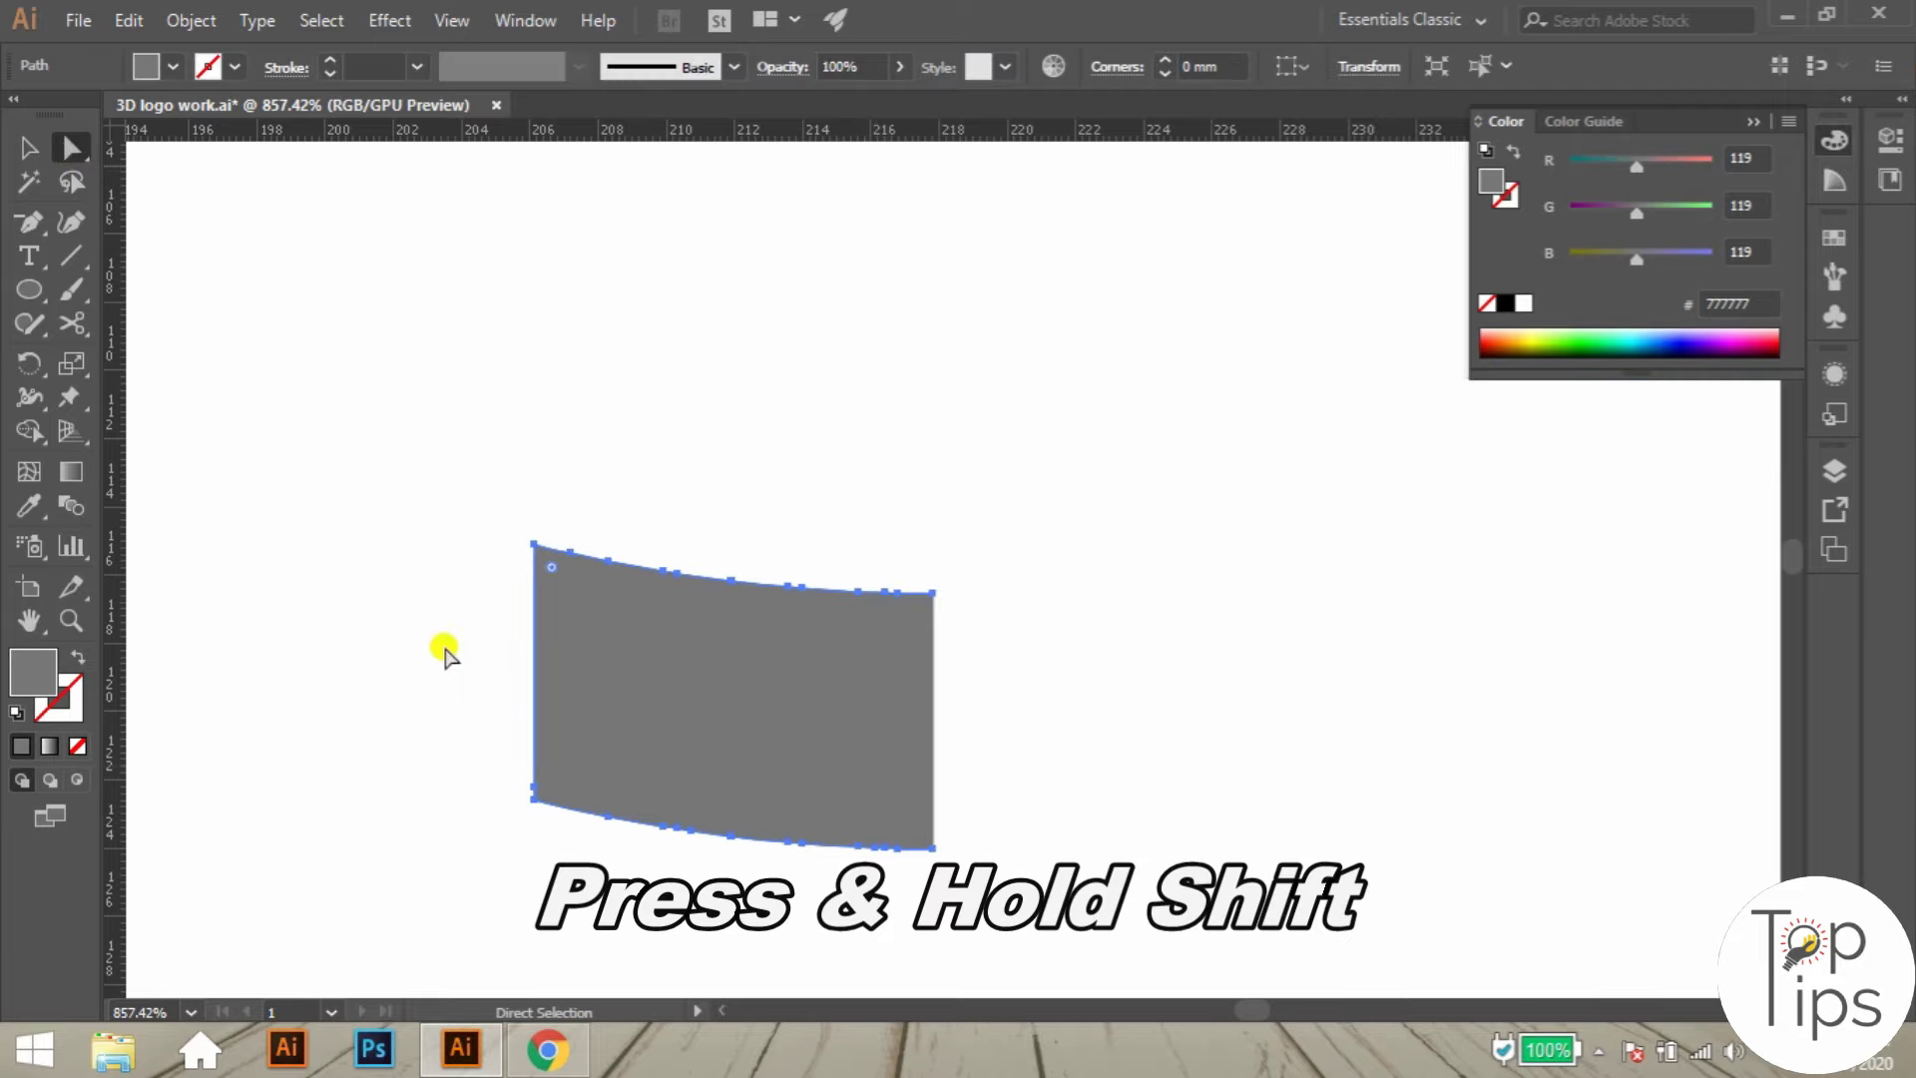
drag(440, 607, 633, 676)
key(Delete)
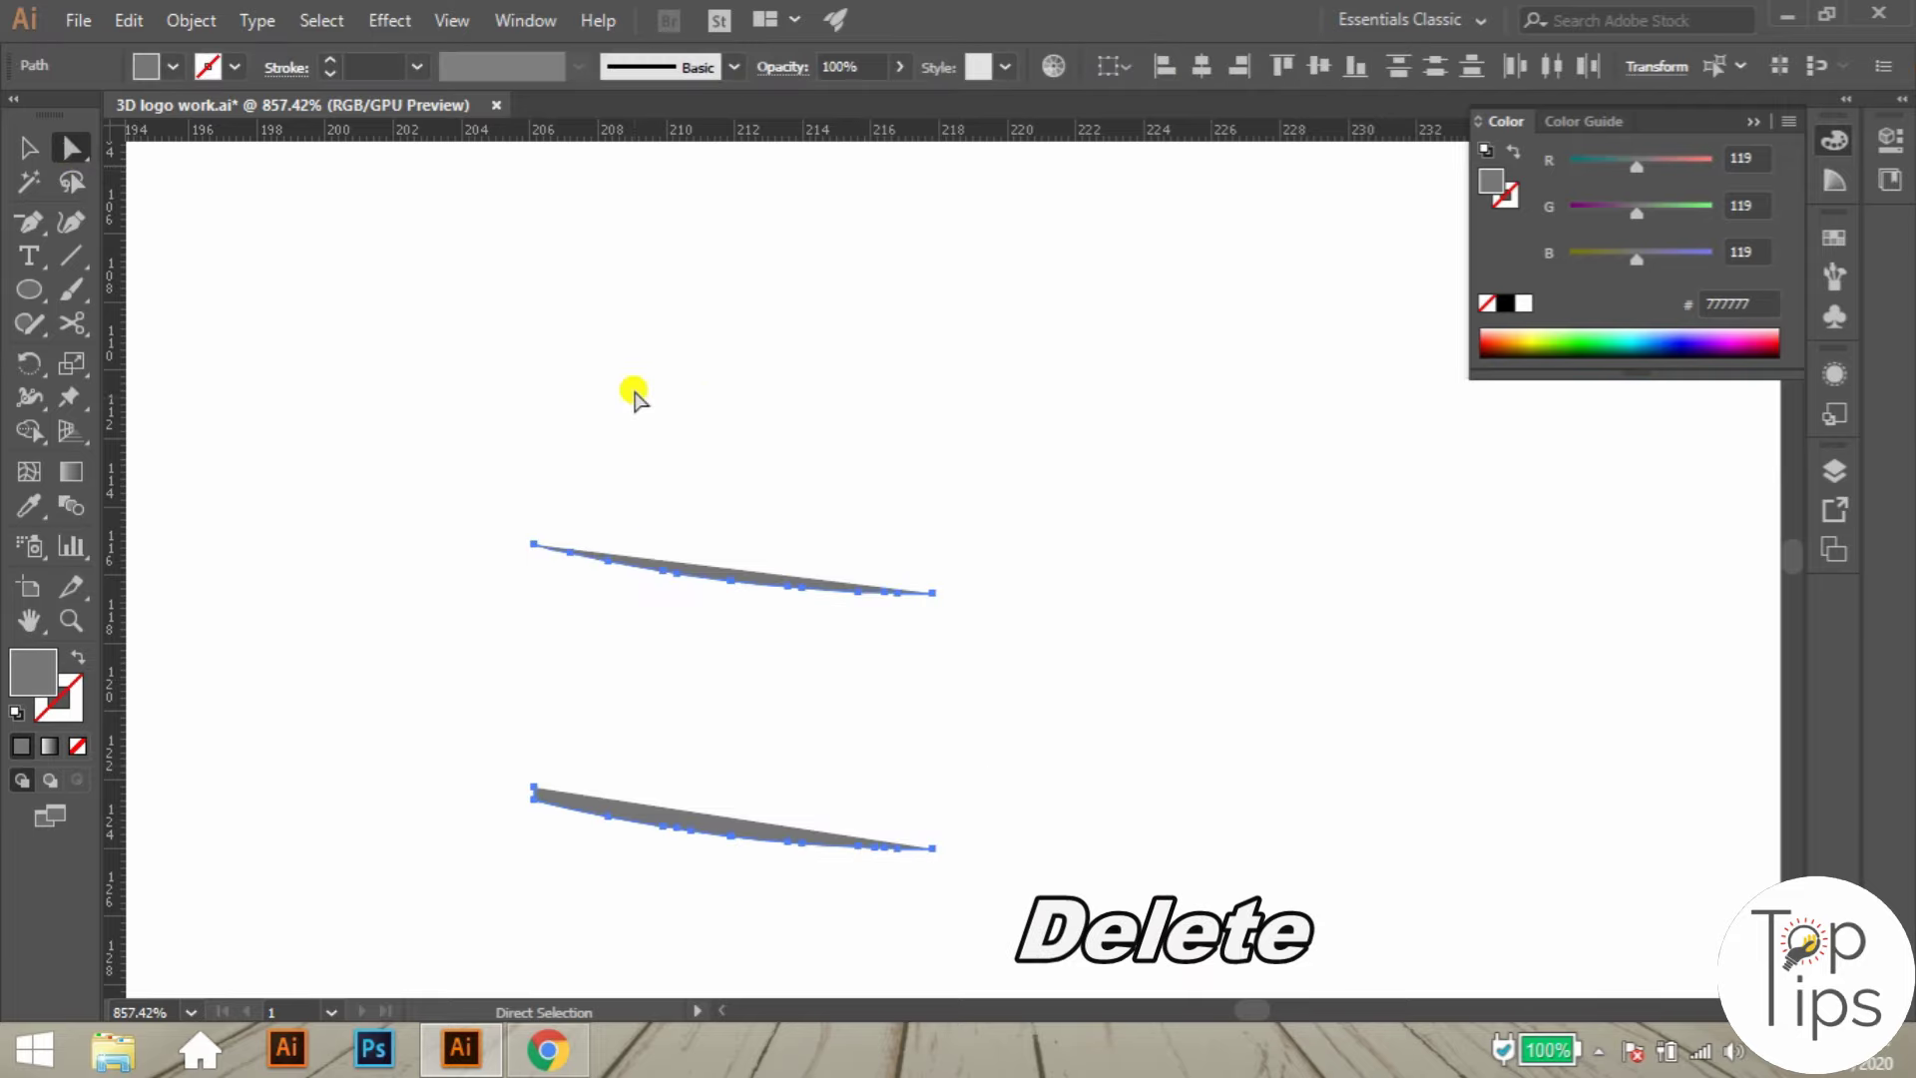
- Swap the two curves' grey fill for a stroke with no fill and set the stroke weight to 0.2 pt
drag(50, 683, 63, 697)
click(78, 749)
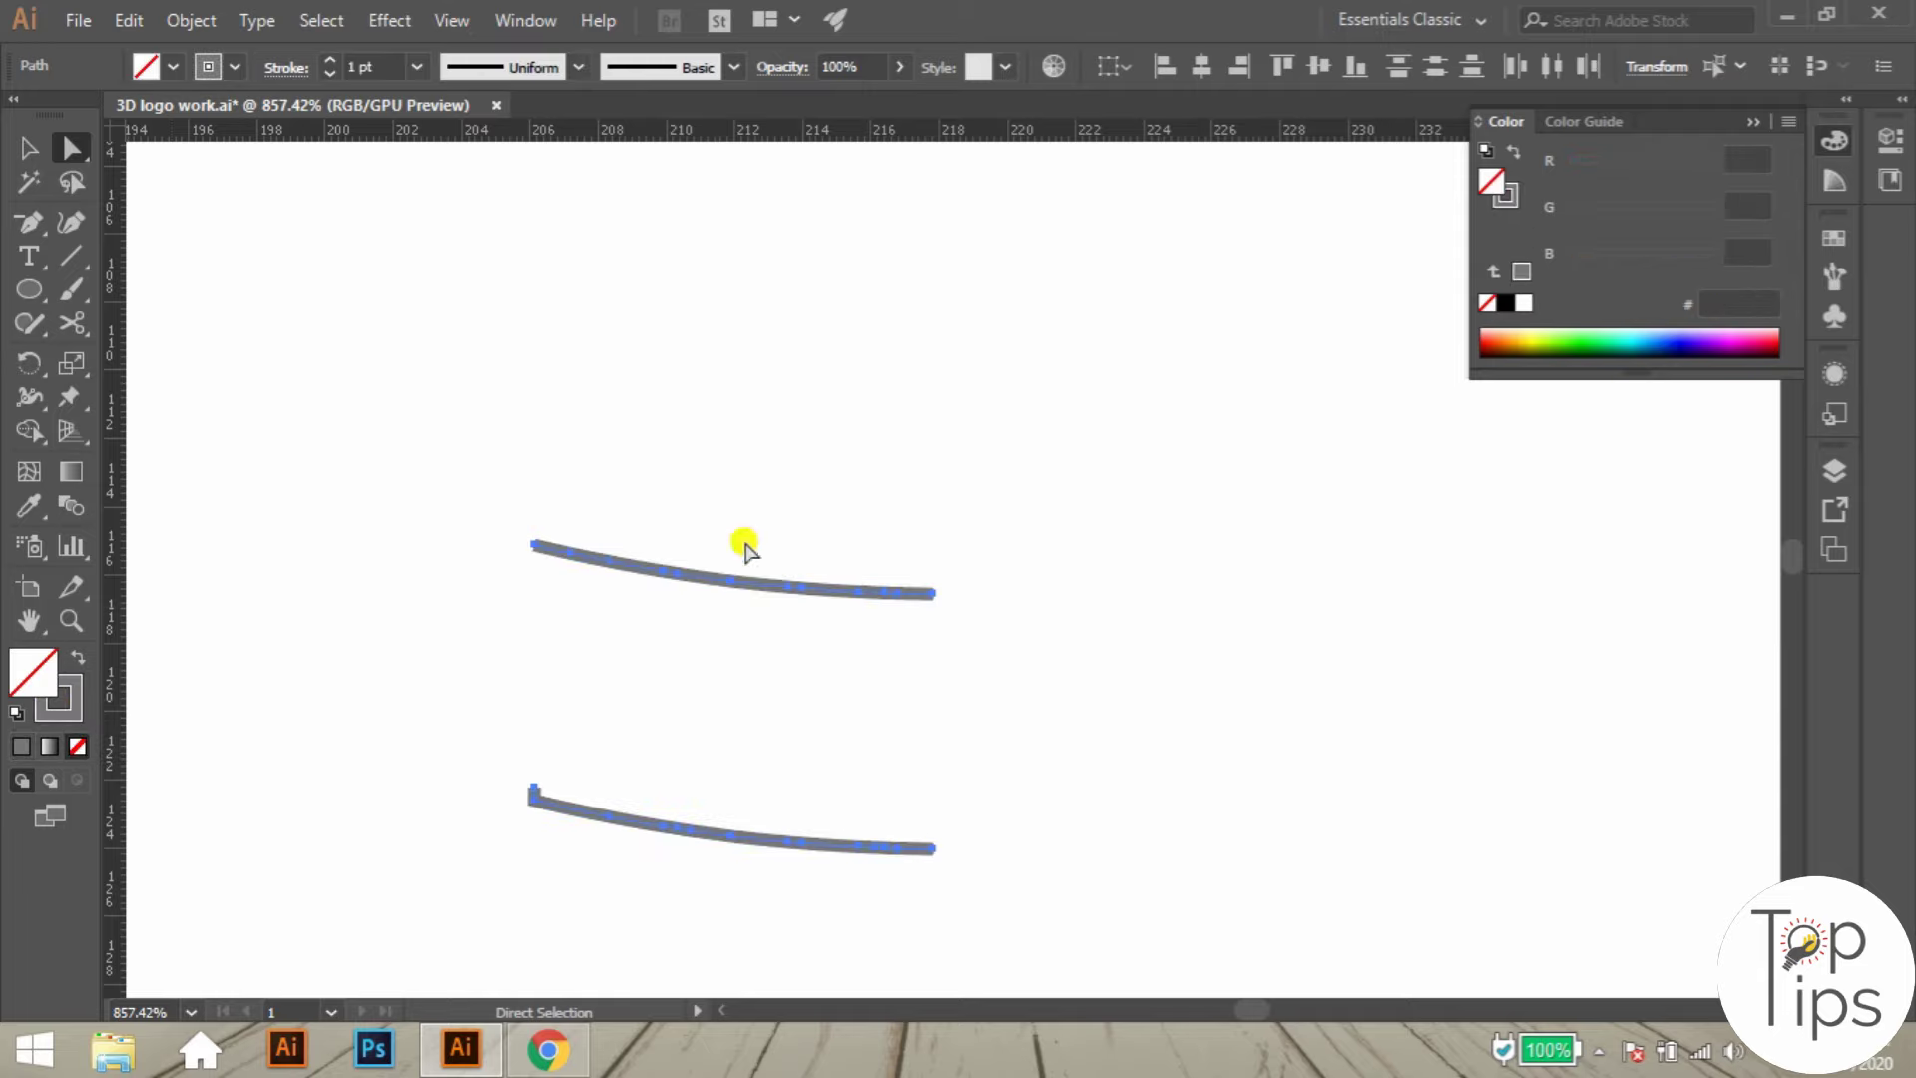
key(v)
click(738, 577)
drag(781, 864, 780, 867)
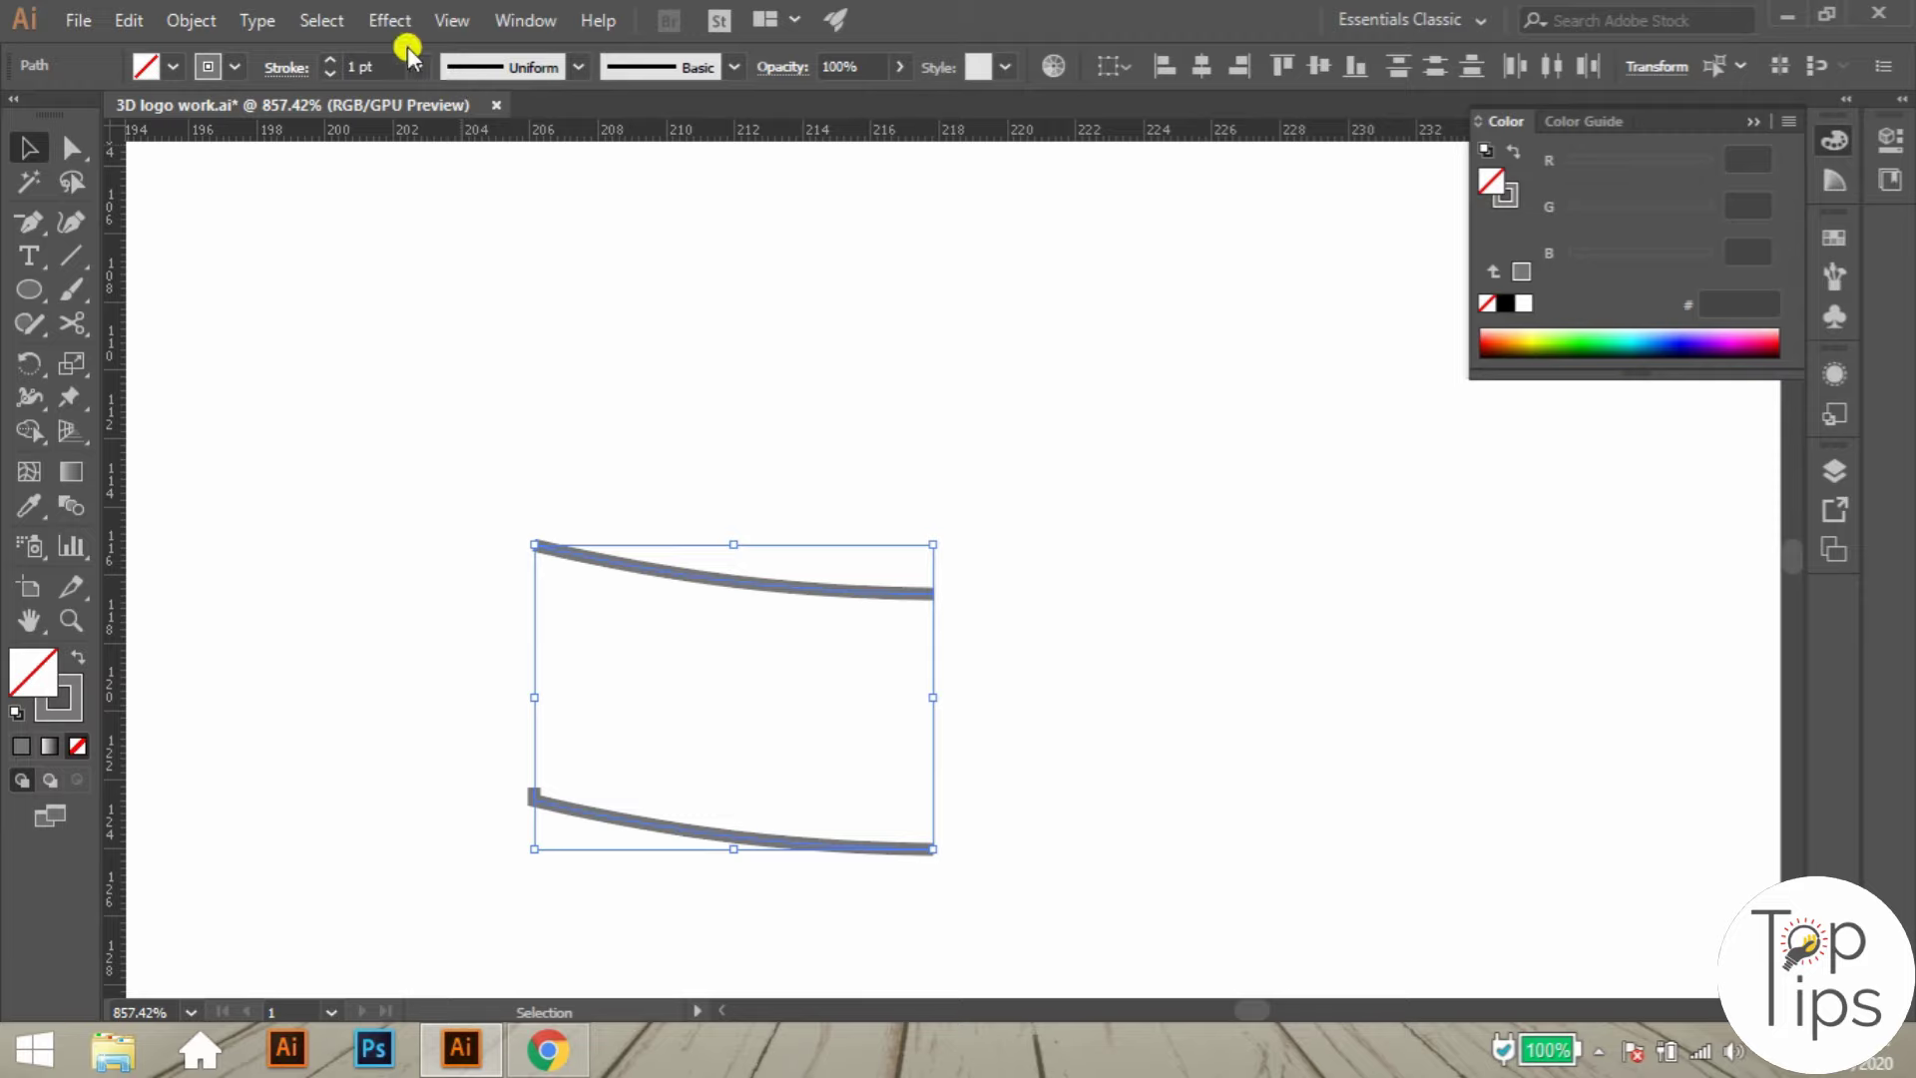
click(371, 66)
text(.2)
key(Return)
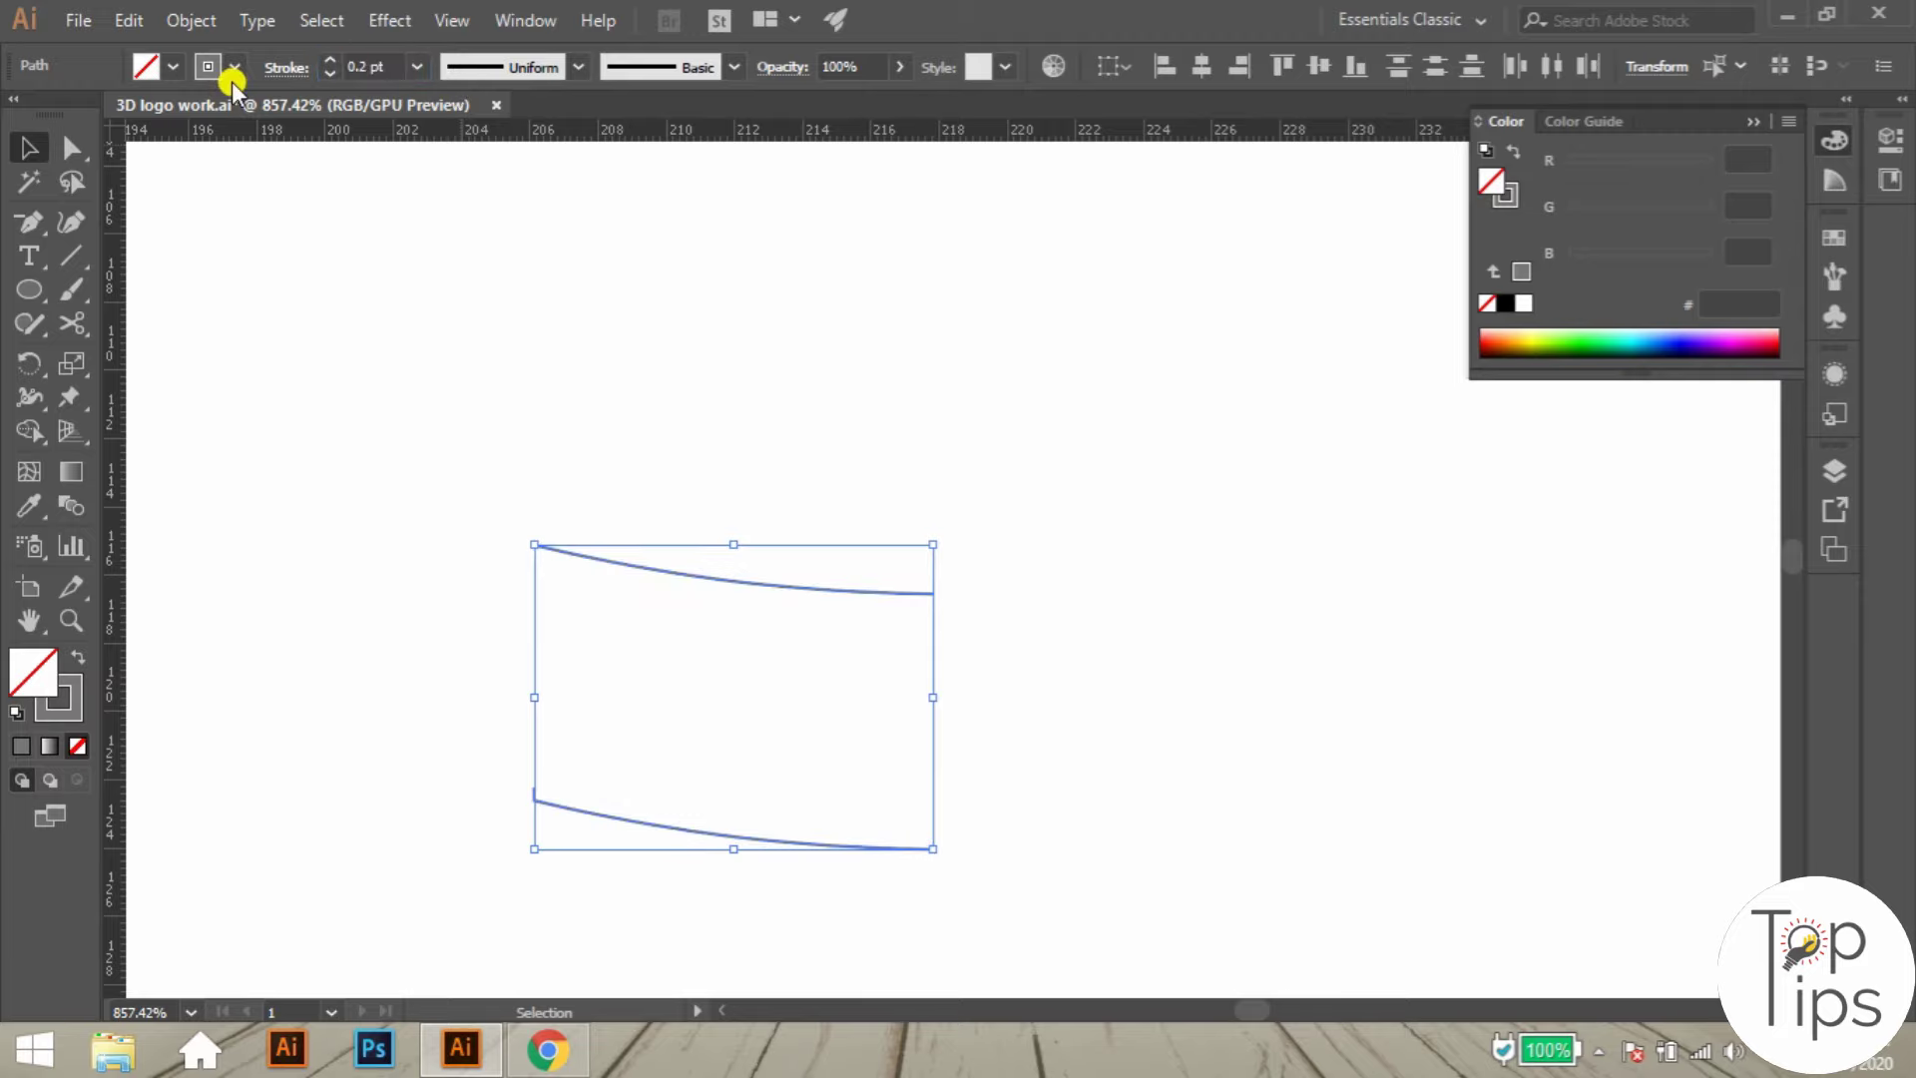
- Change the lower curve's stroke colour to white FFFFFF
key(z)
ctrl+click(699, 829)
drag(869, 502, 782, 578)
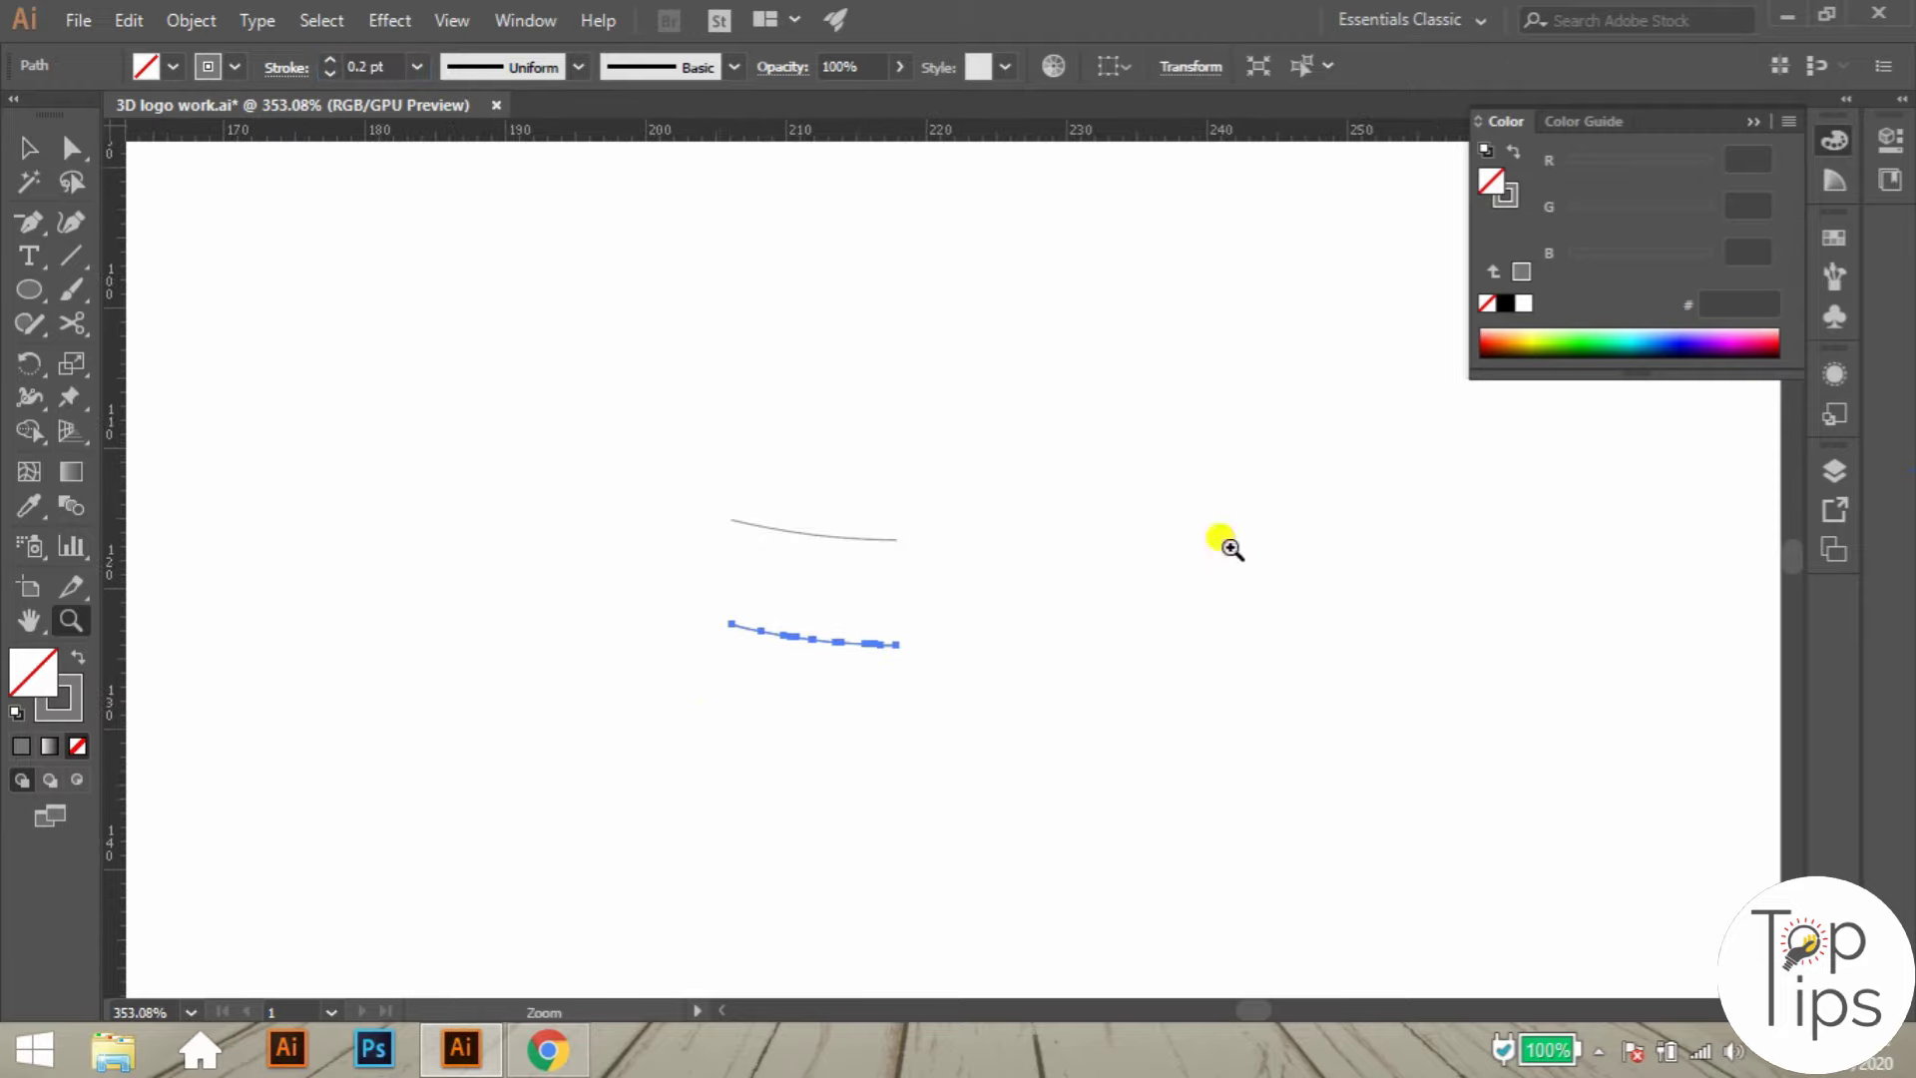
key(v)
click(68, 709)
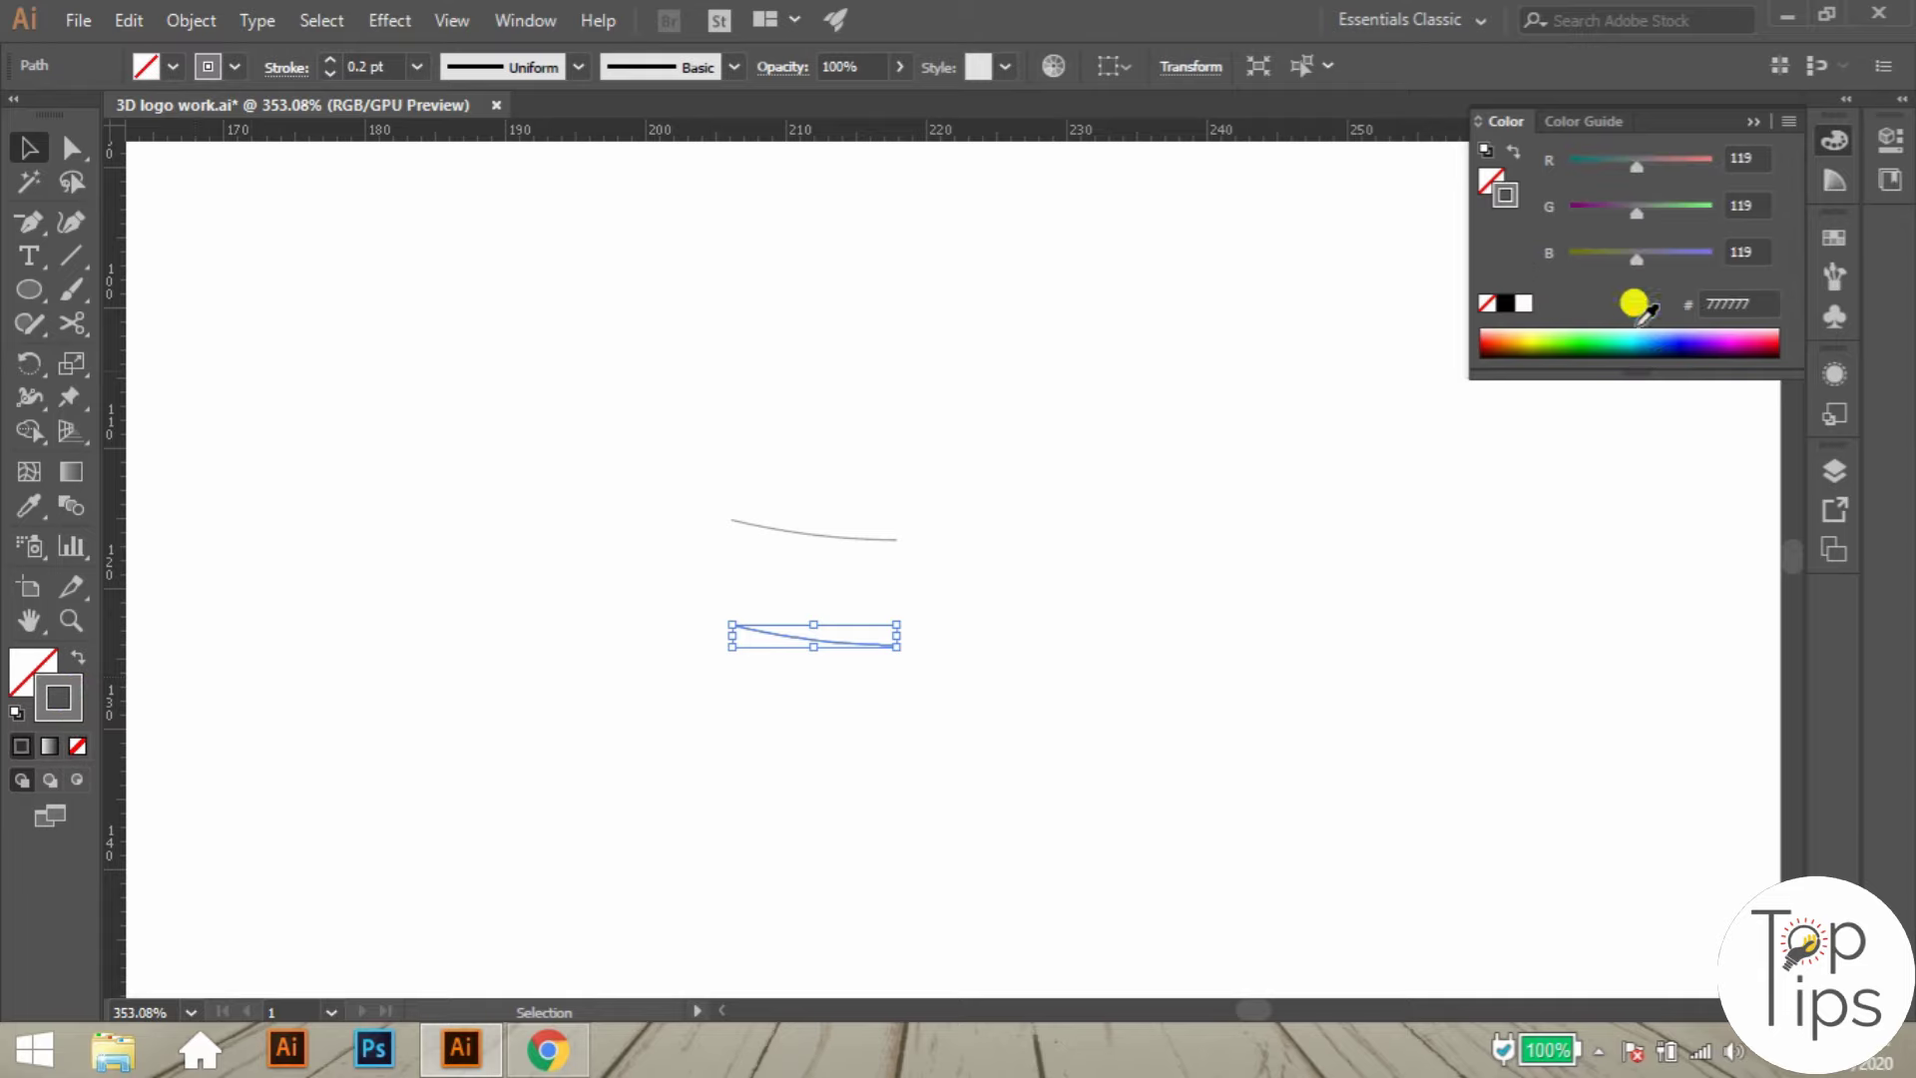
key(Delete)
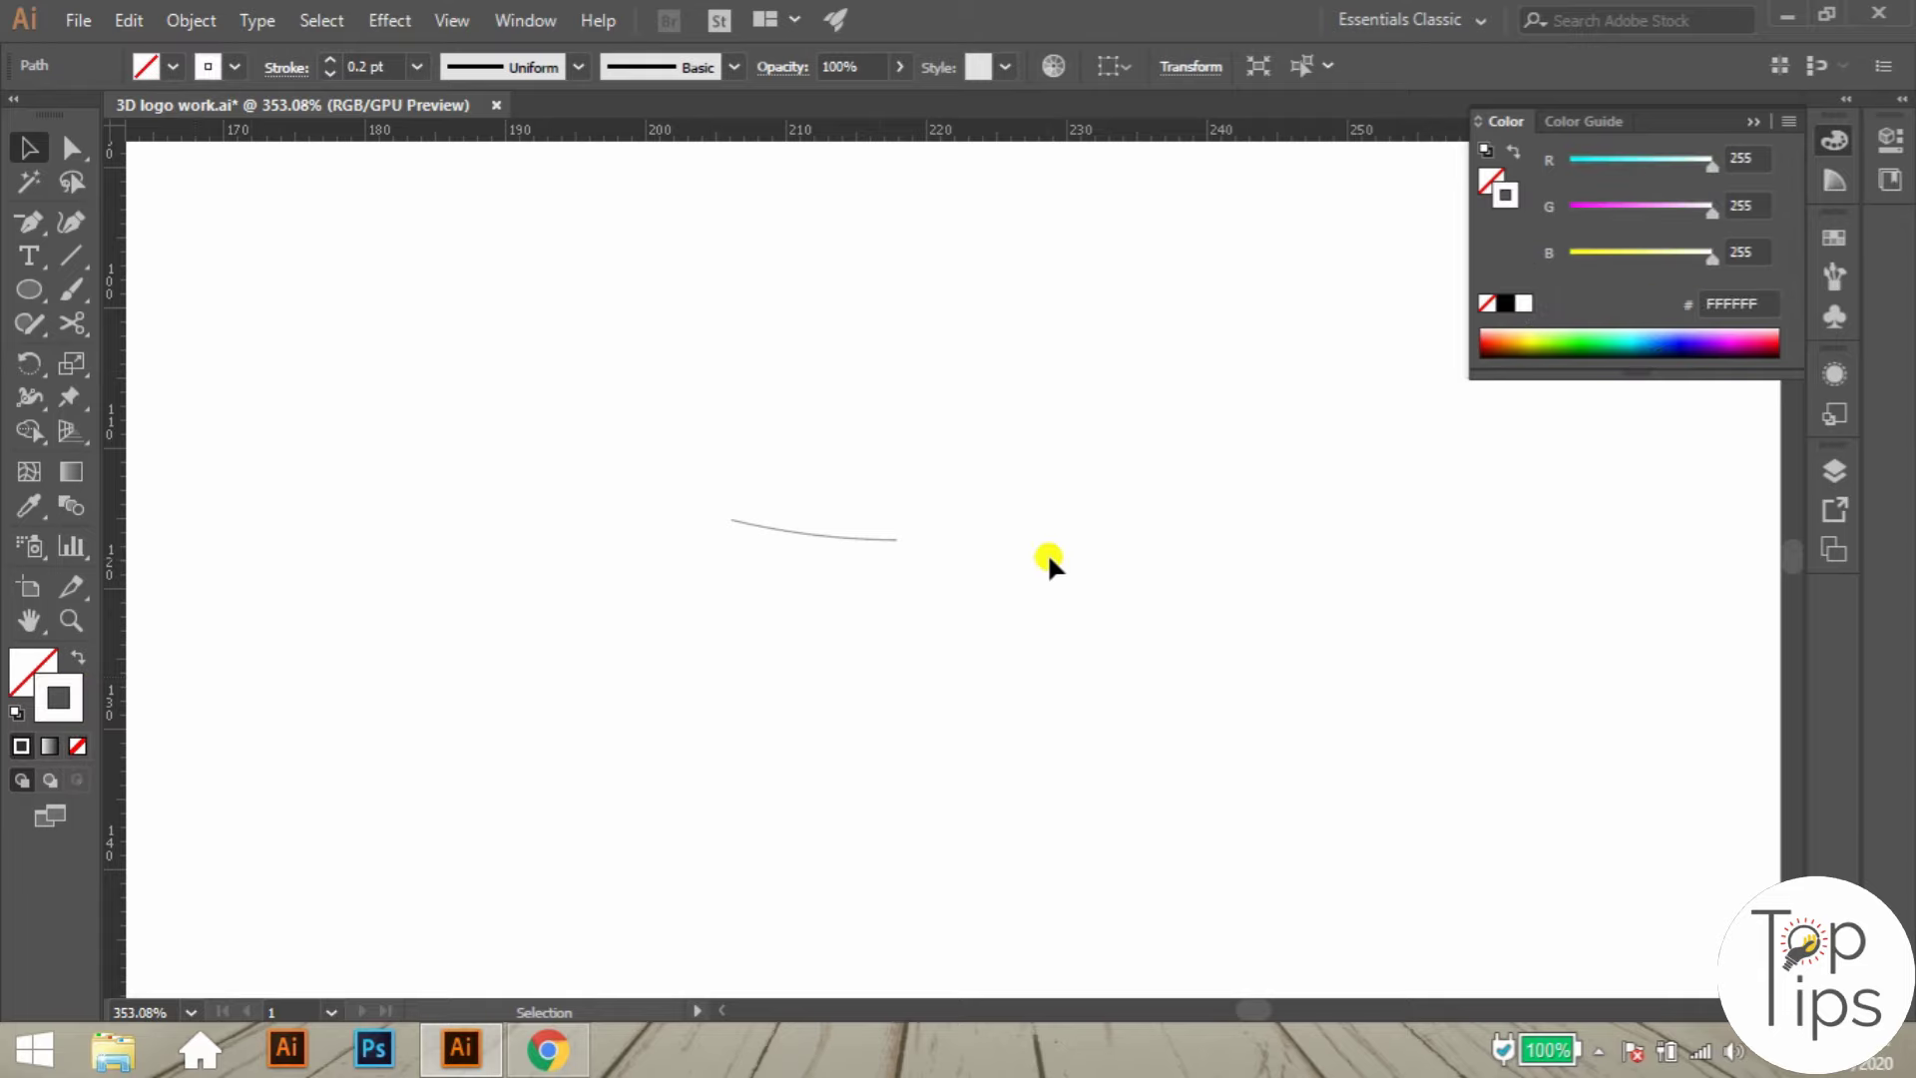
- Select the upper and lower curves beneath the A's stem and set the blend options to Specified Steps with 100 steps
click(784, 523)
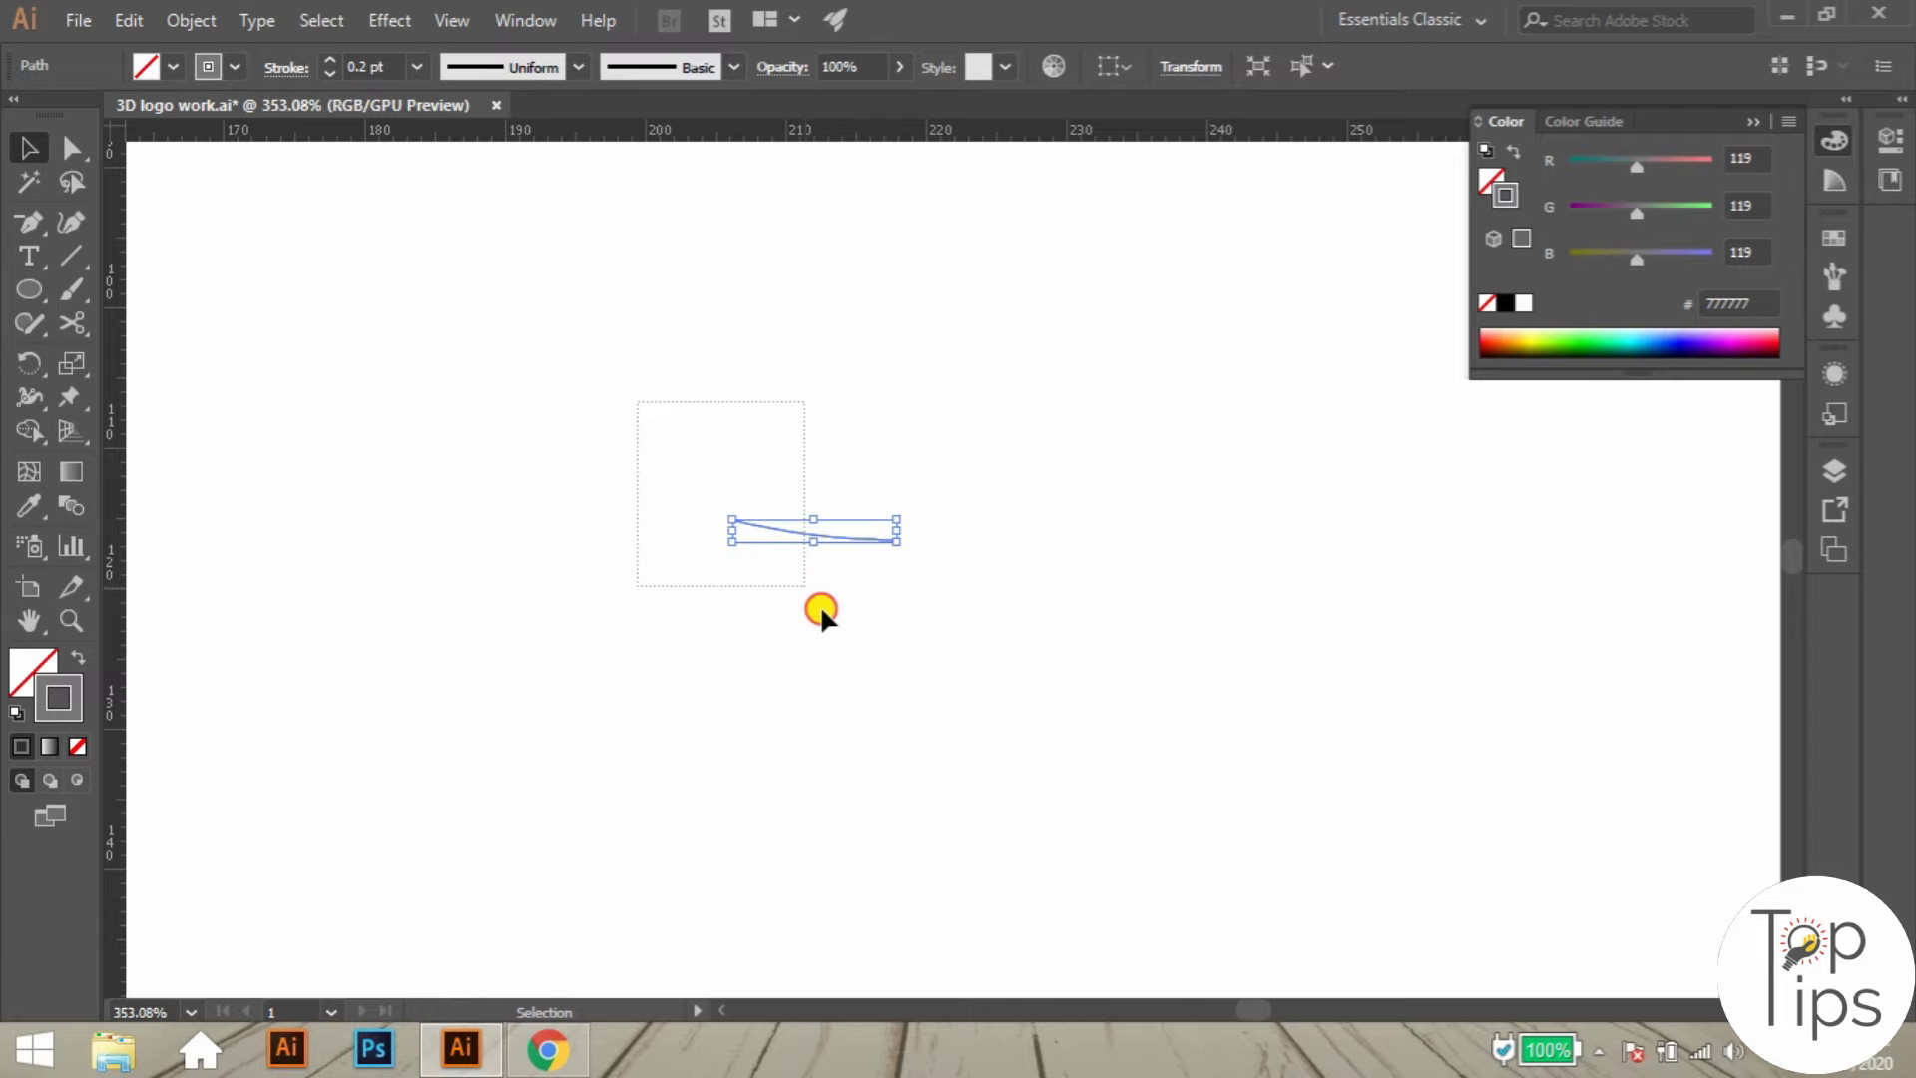
drag(823, 611, 877, 731)
click(187, 18)
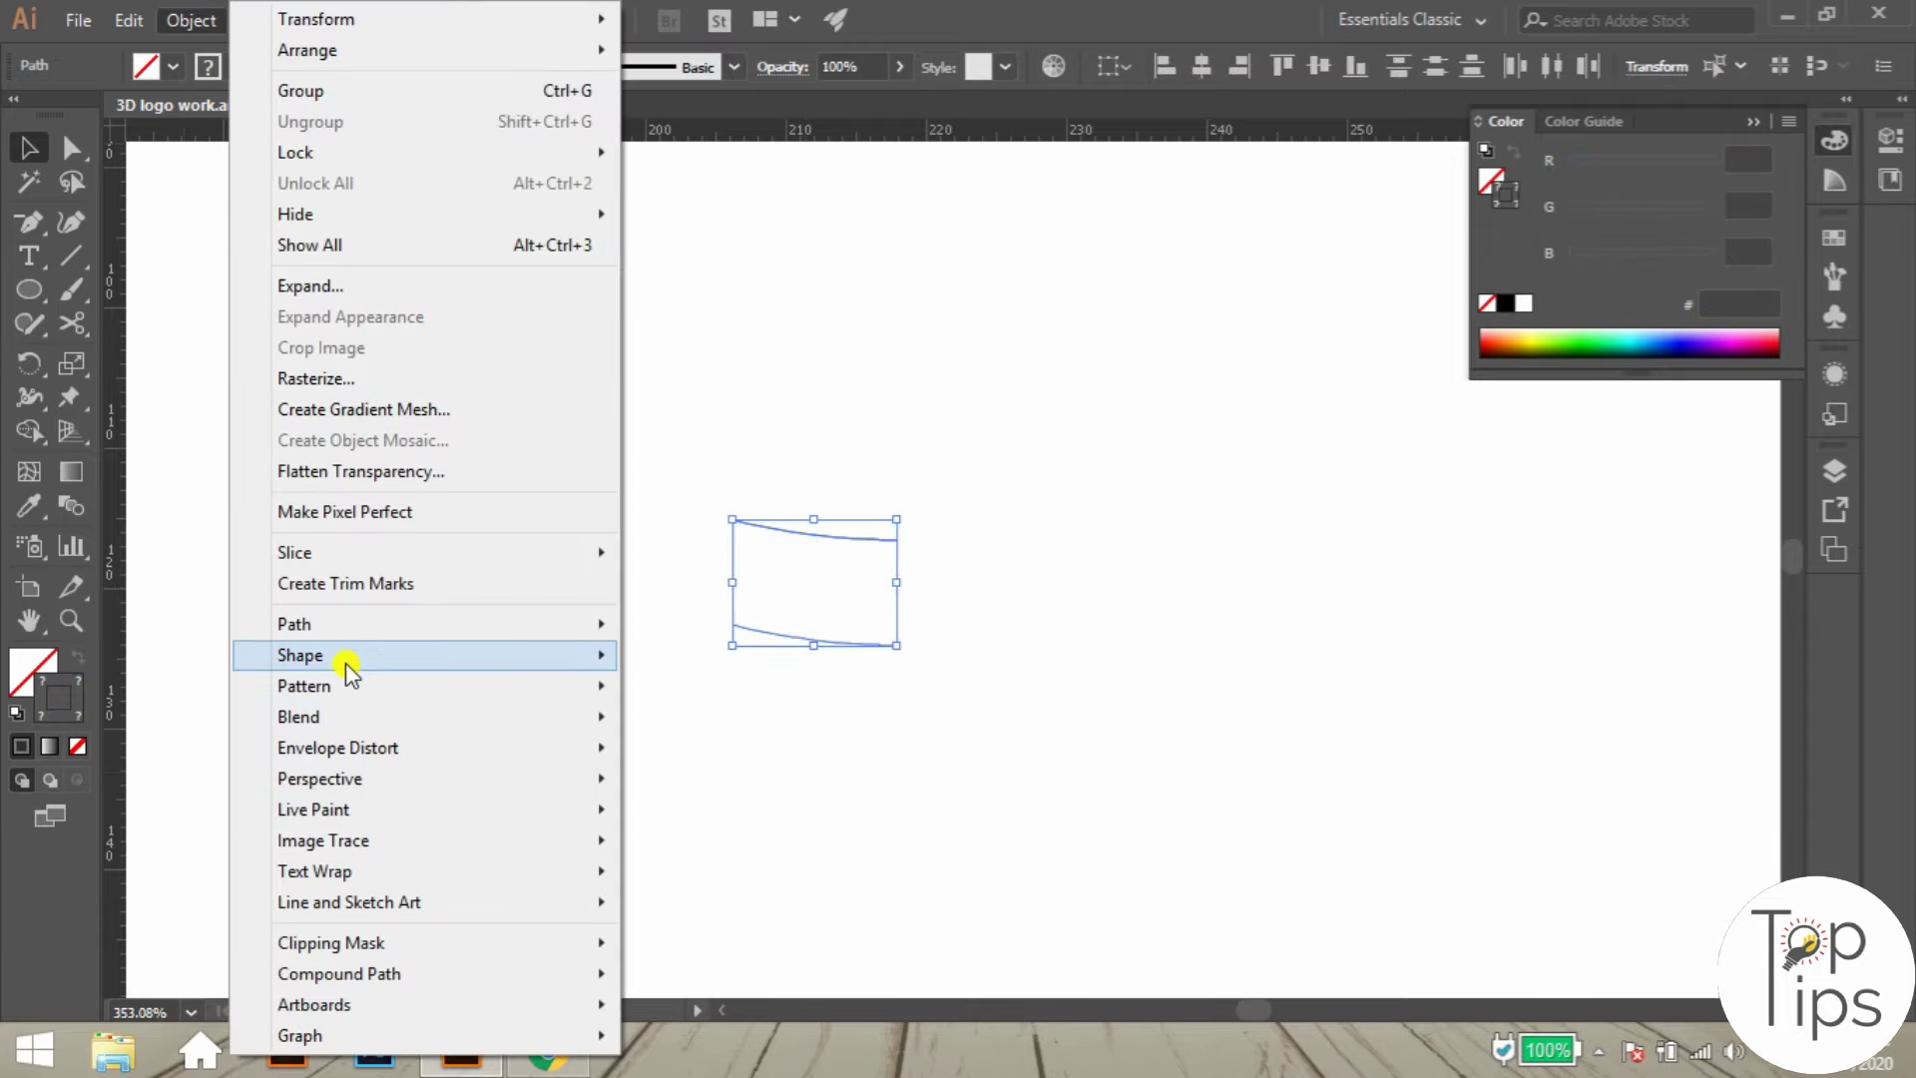
mouse_move(342, 717)
click(768, 795)
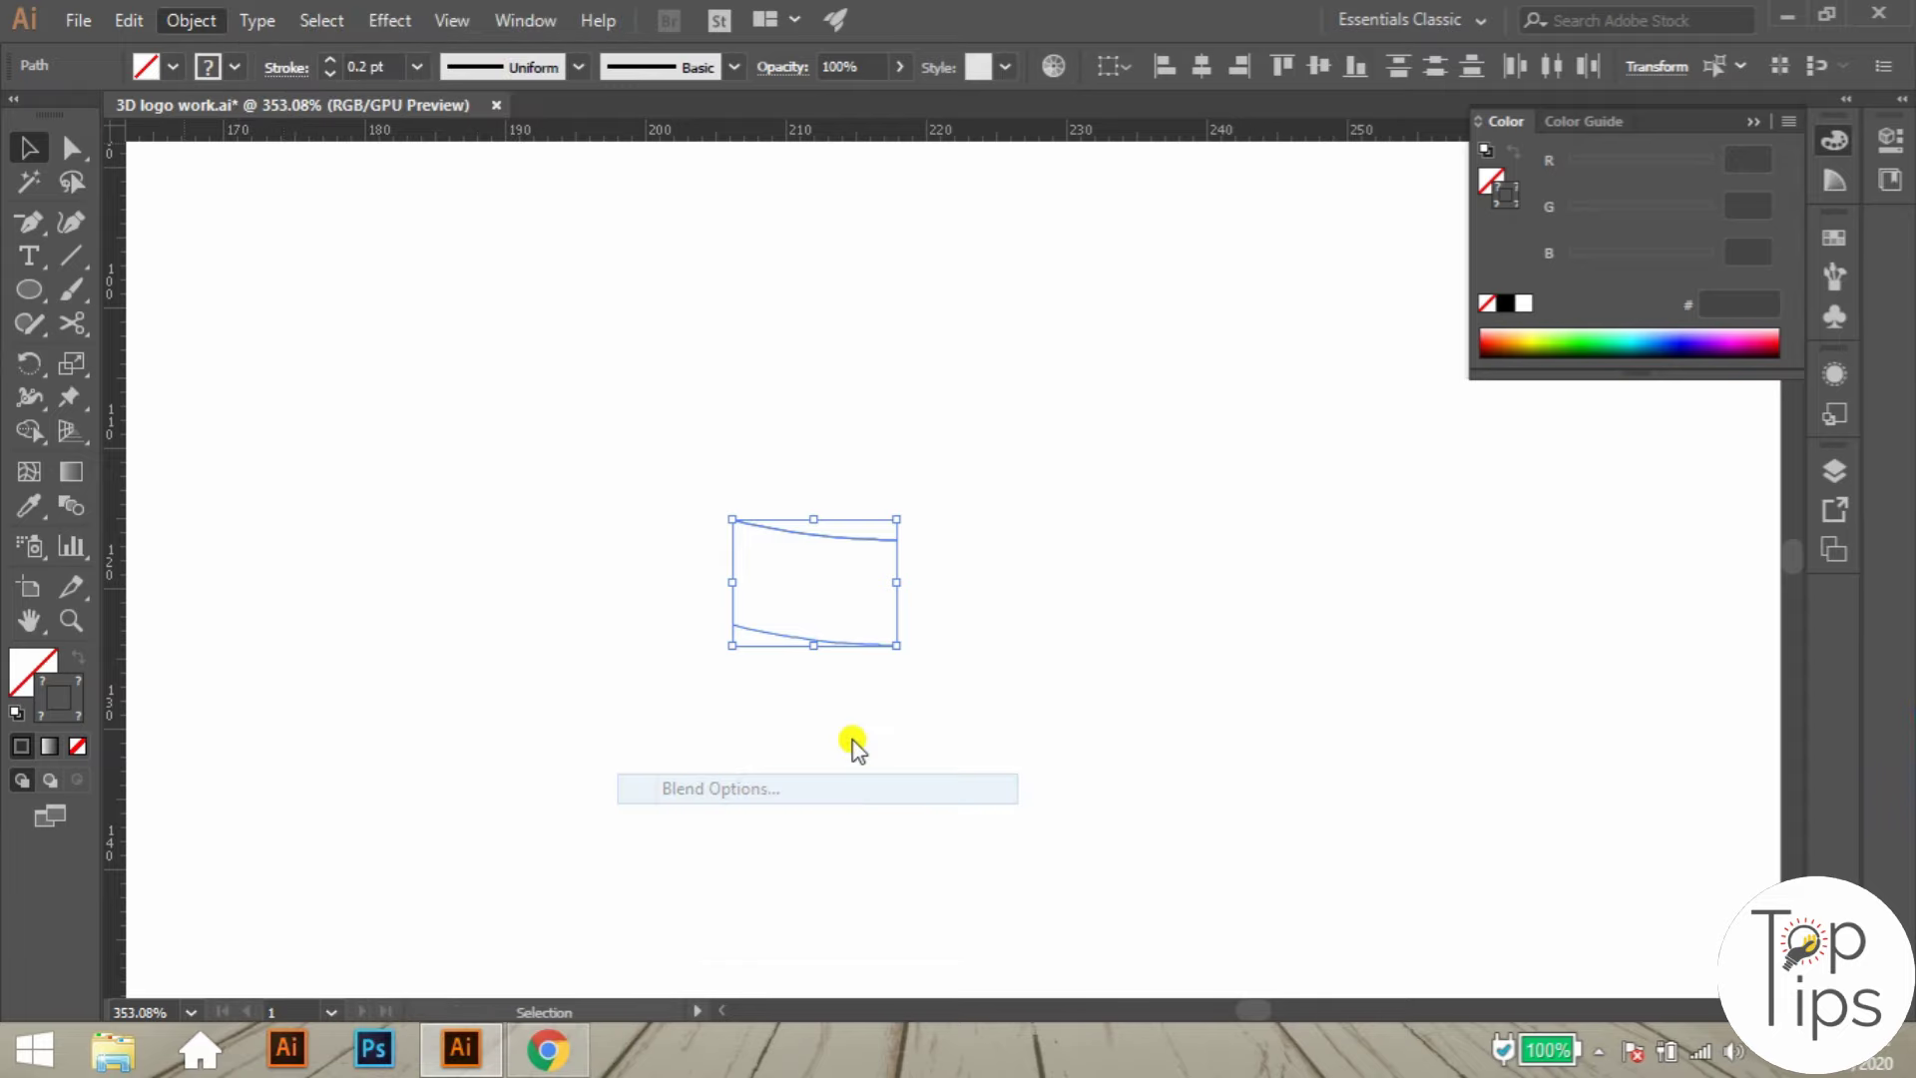
click(487, 368)
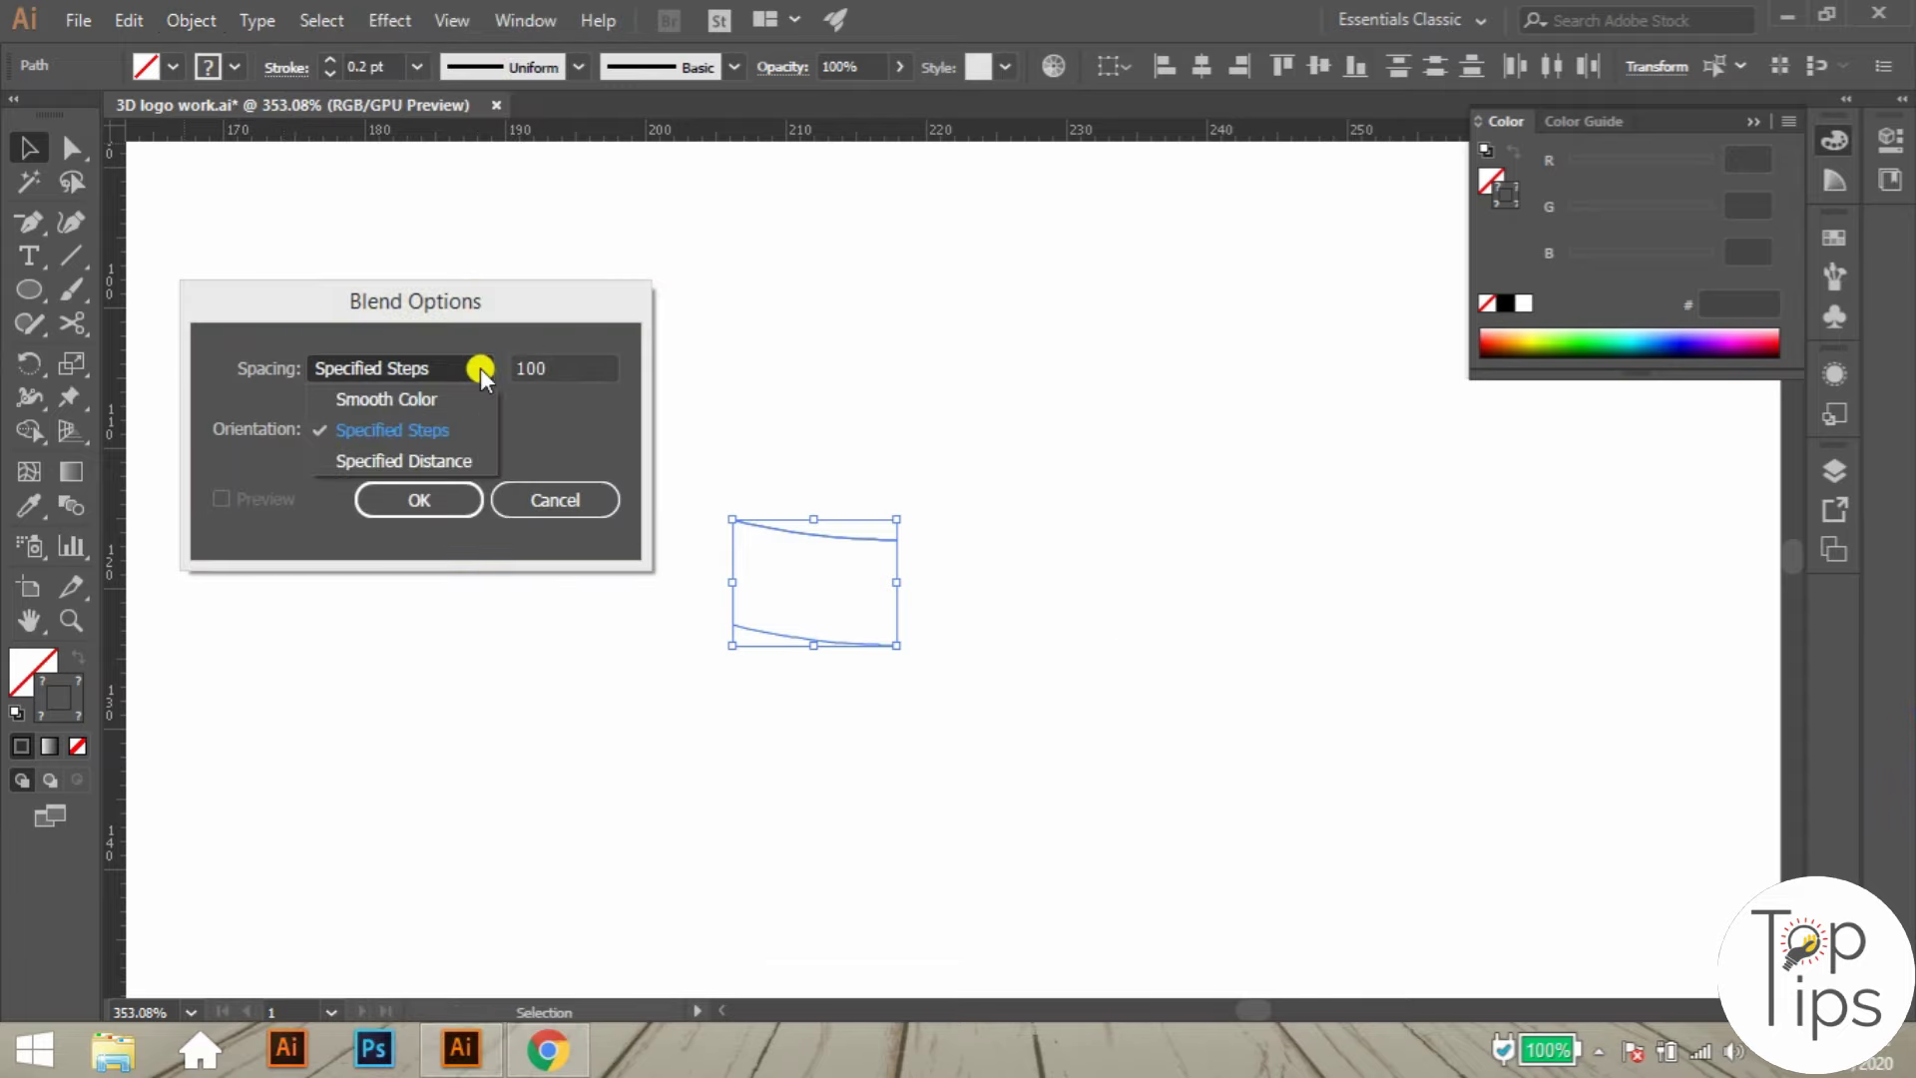
click(421, 424)
double_click(547, 368)
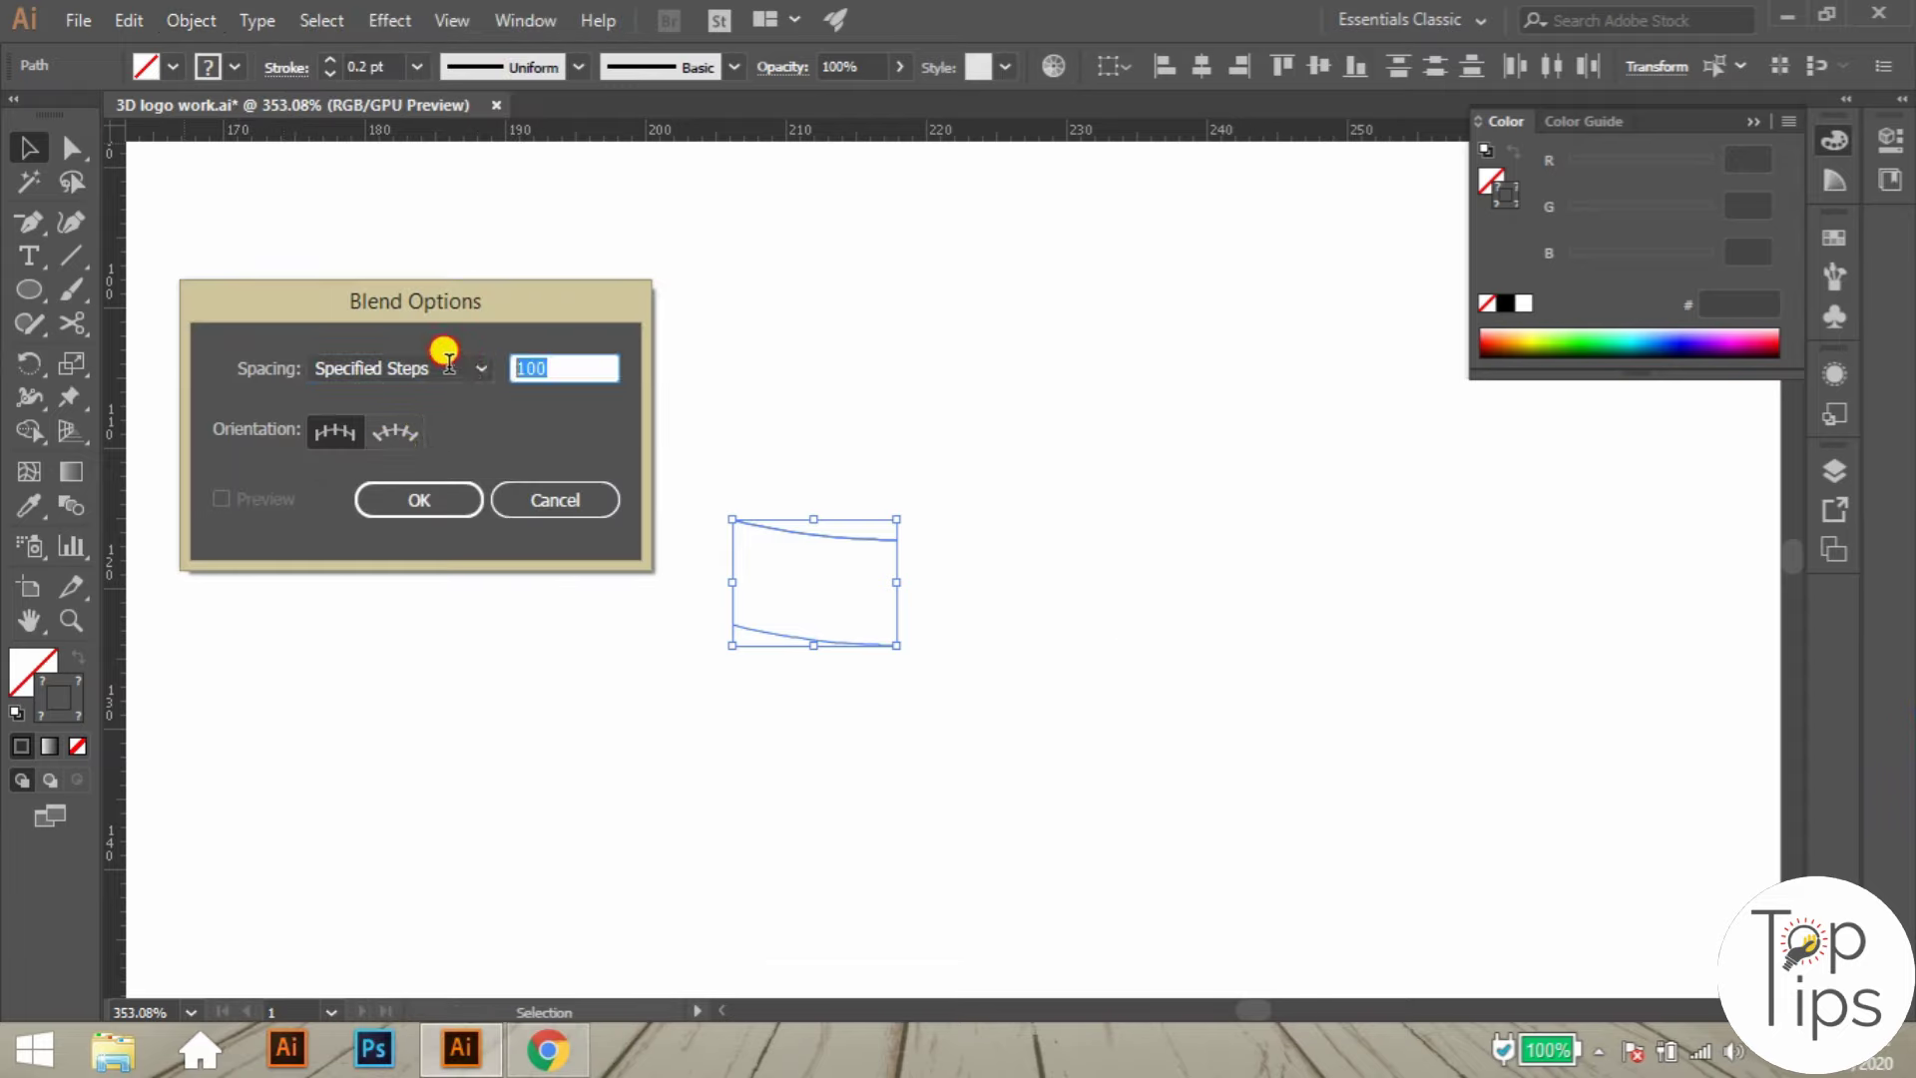
click(437, 497)
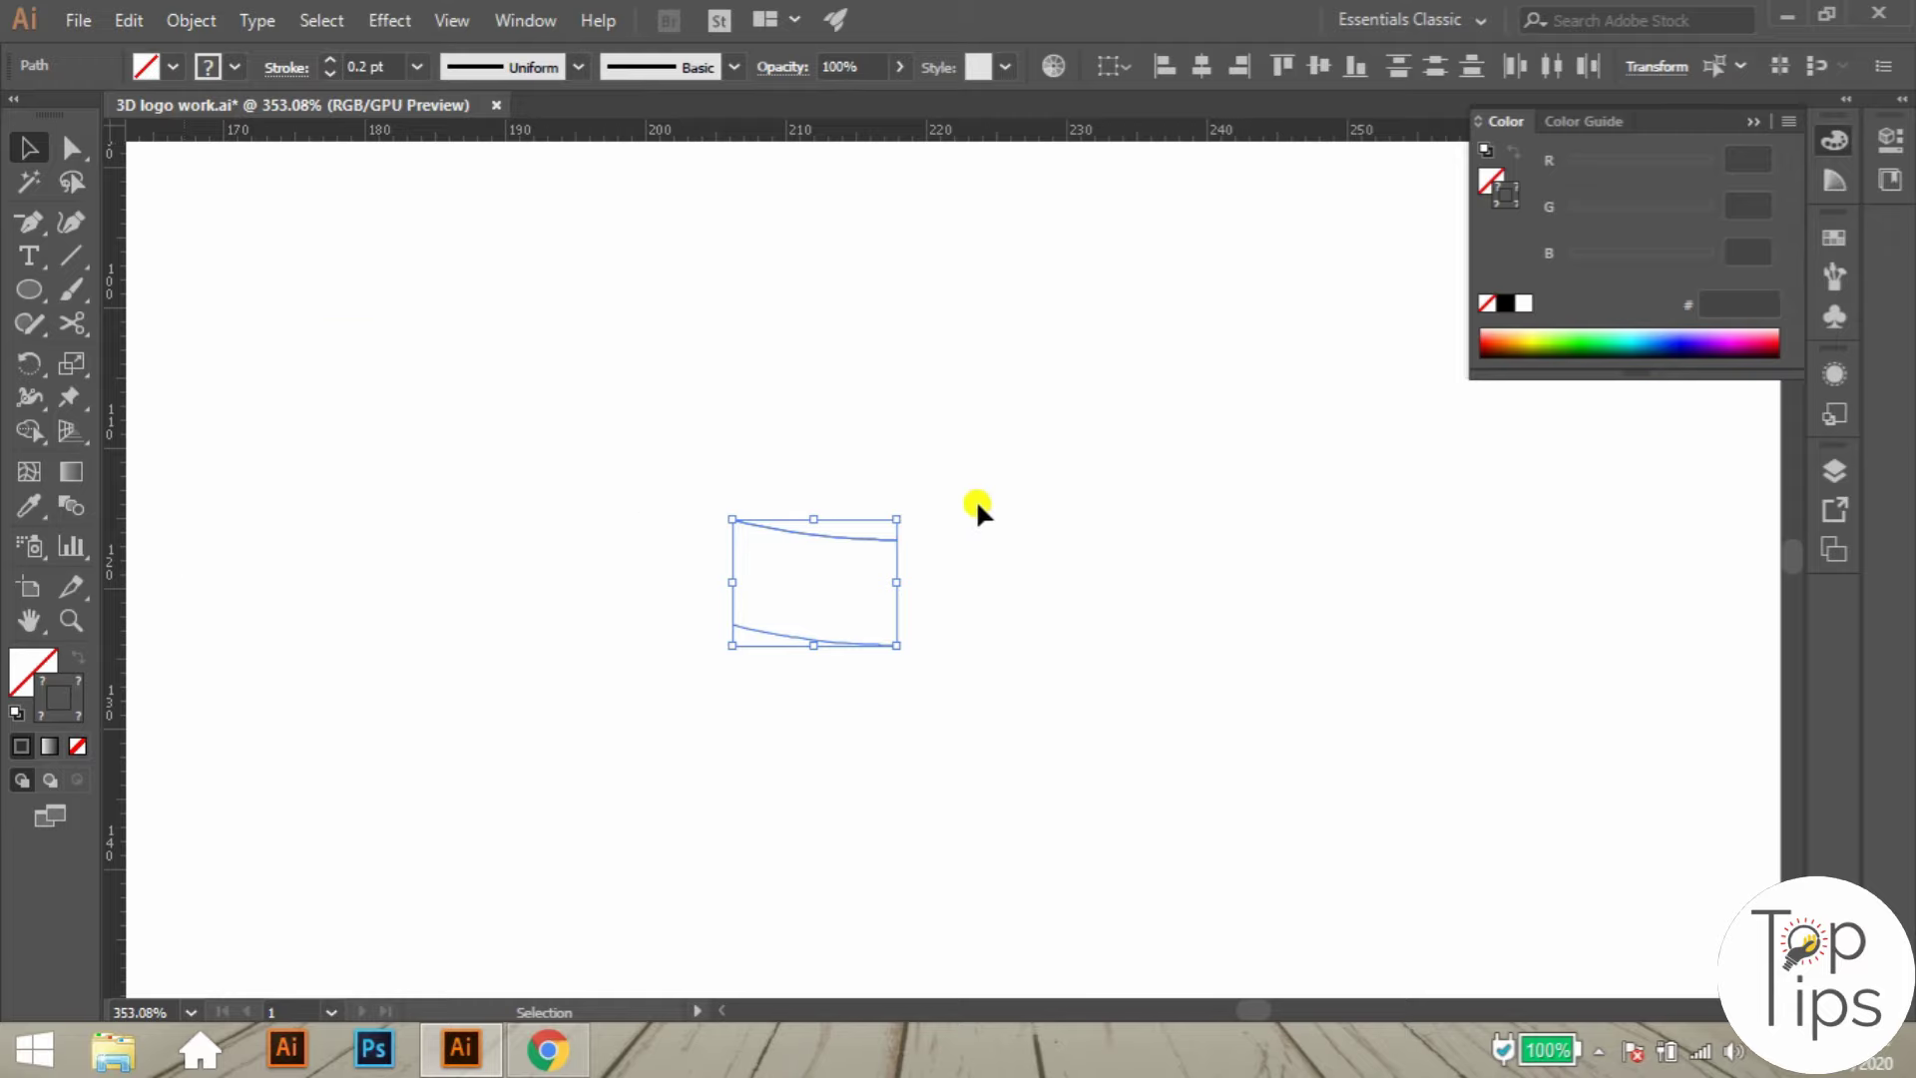
- Make a blend between the grey upper curve and the white lower curve
key(ctrl+alt+b)
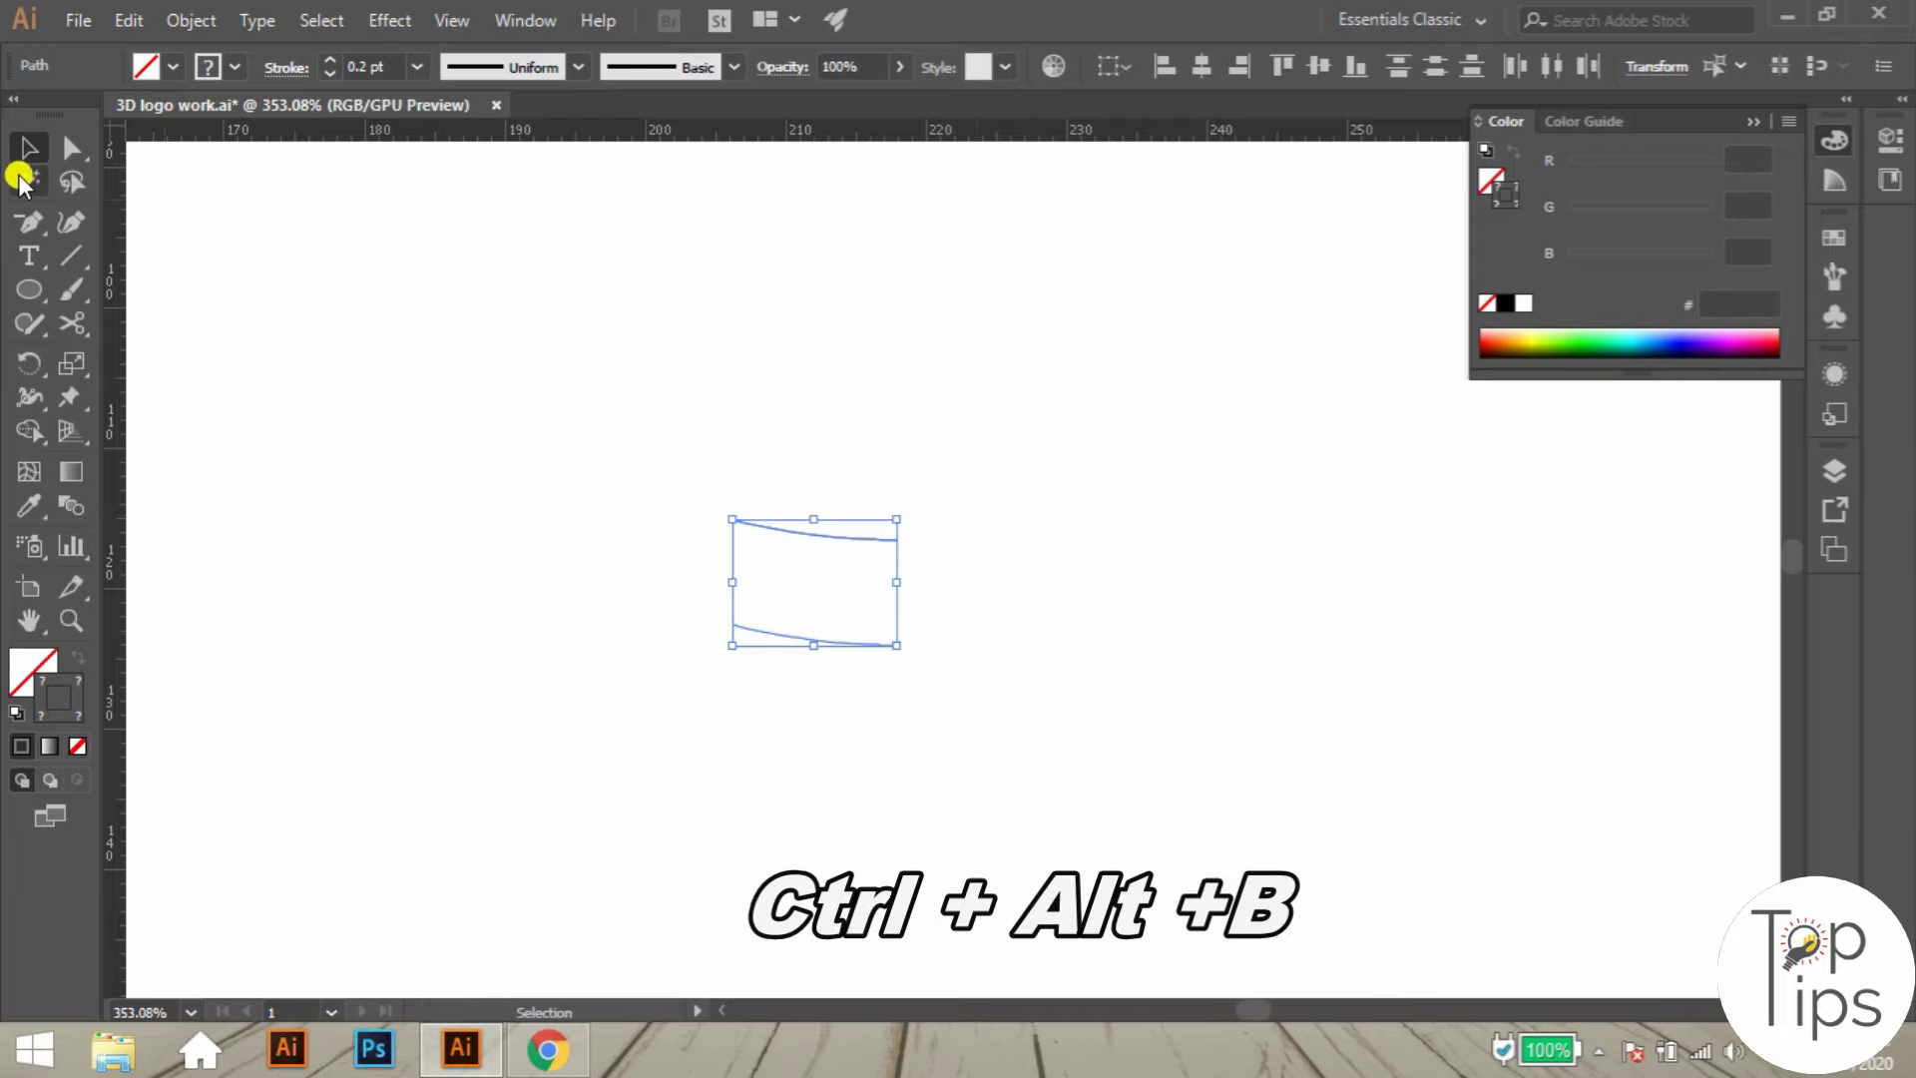
click(195, 22)
mouse_move(373, 717)
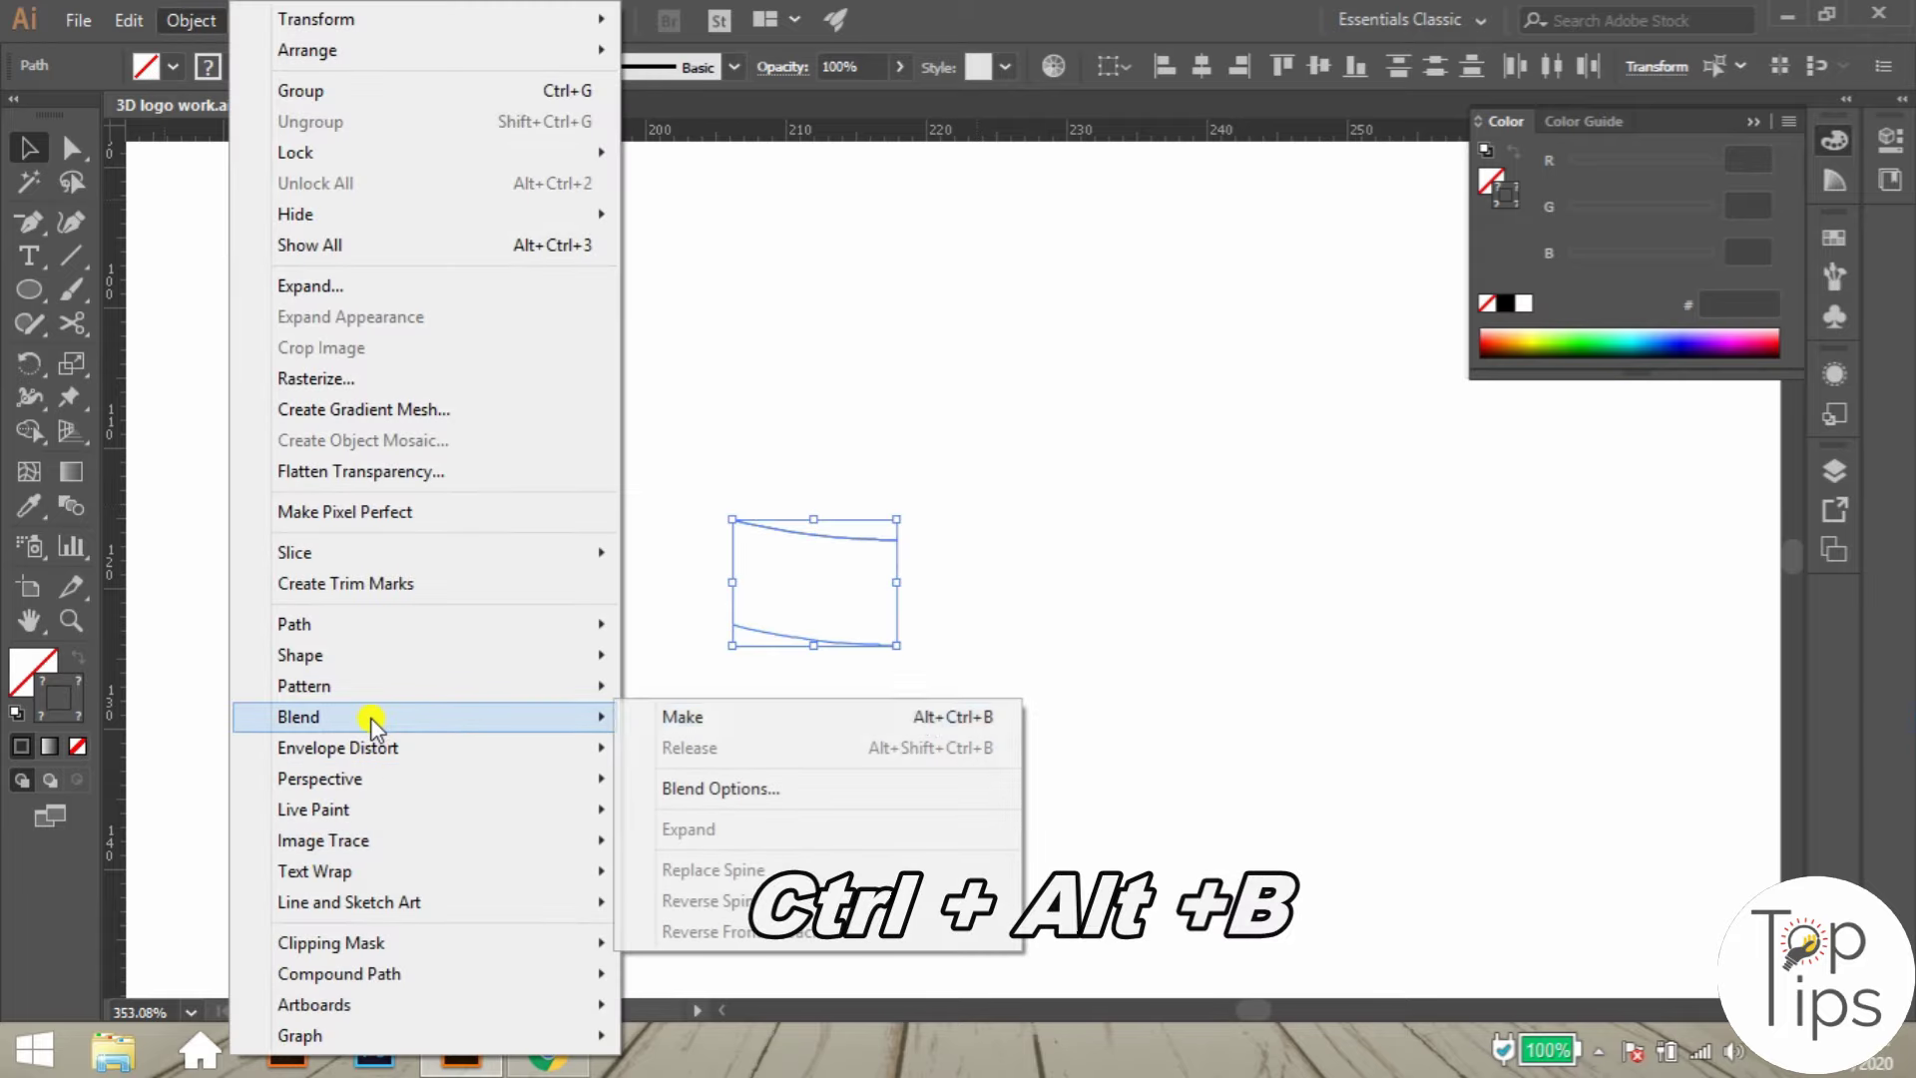
click(735, 719)
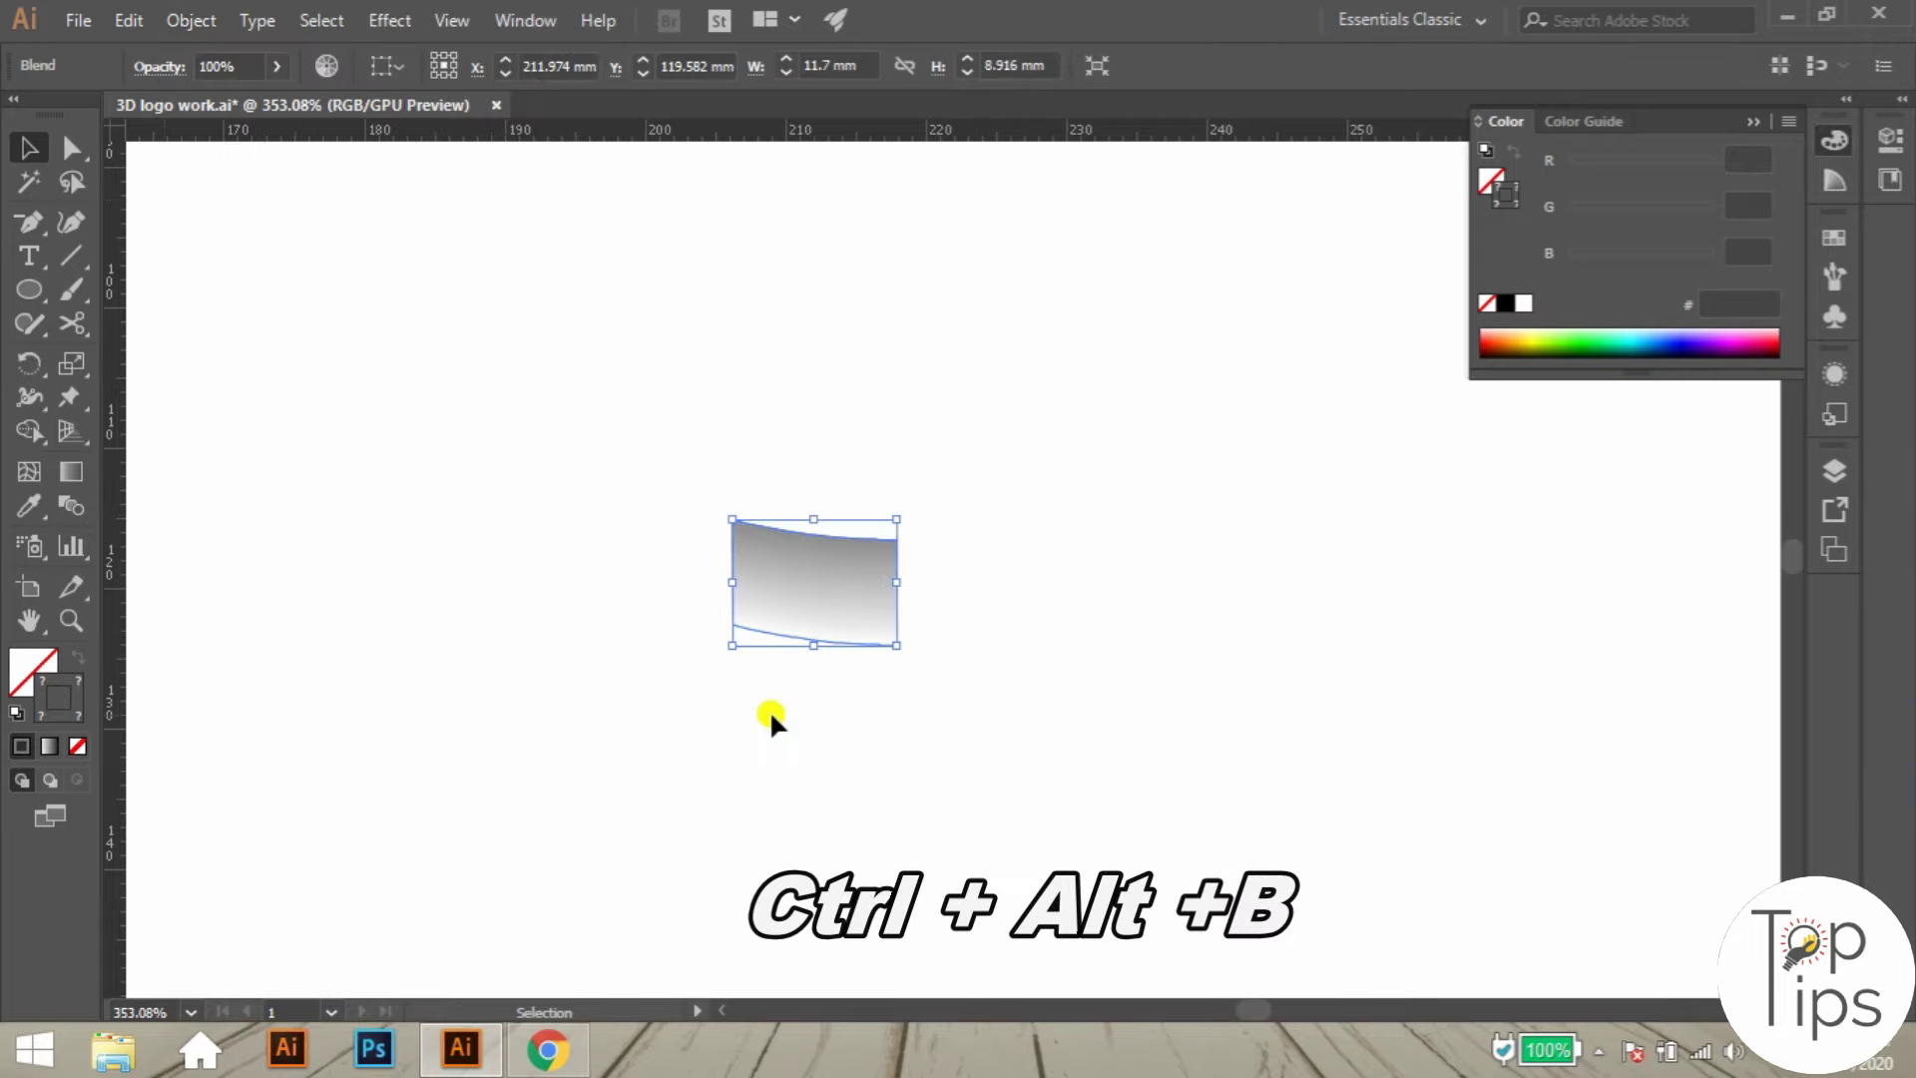
- Deselect the blended strip and examine its grey-to-white fade up close
click(1083, 605)
key(z)
drag(823, 549, 1417, 576)
drag(1175, 710, 1144, 587)
drag(639, 290, 978, 329)
ctrl+click(1222, 505)
drag(1225, 509, 603, 607)
key(v)
click(800, 349)
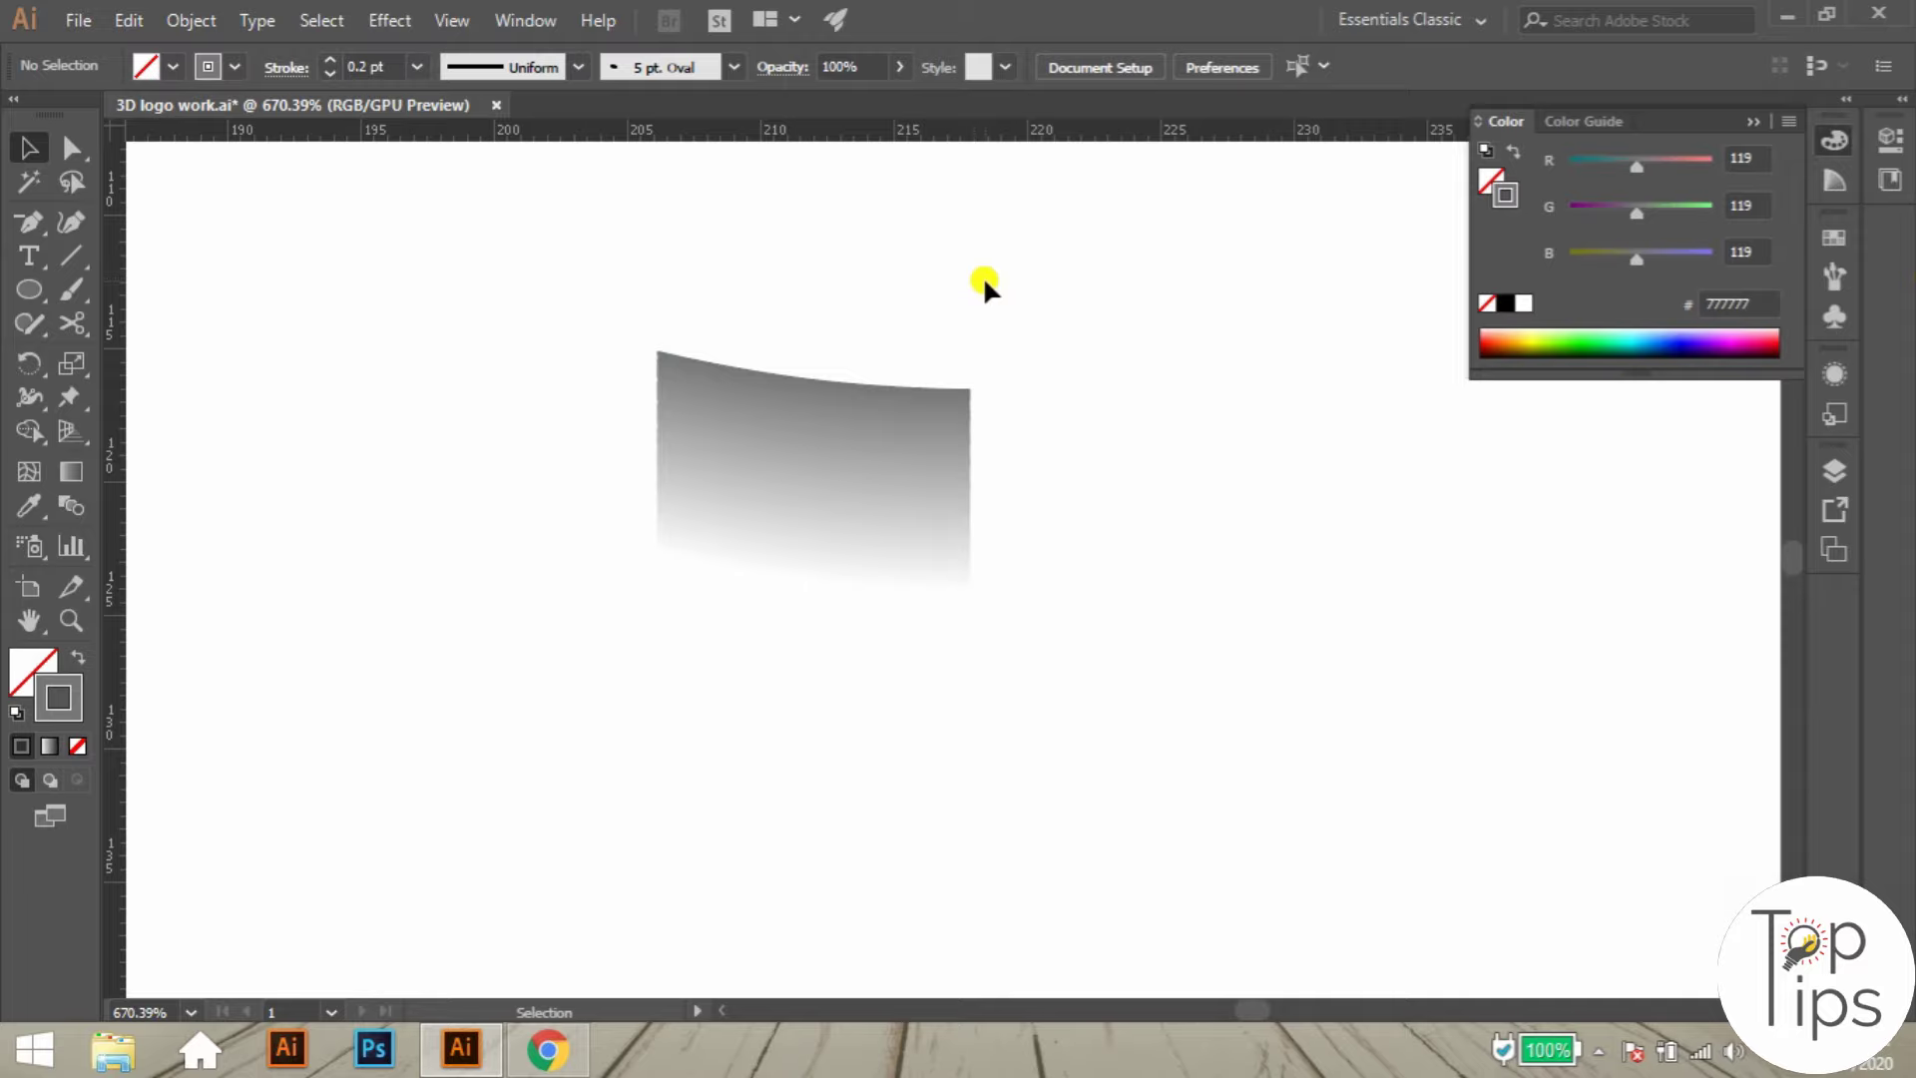
key(z)
drag(976, 286, 736, 412)
key(space)
drag(922, 359, 812, 728)
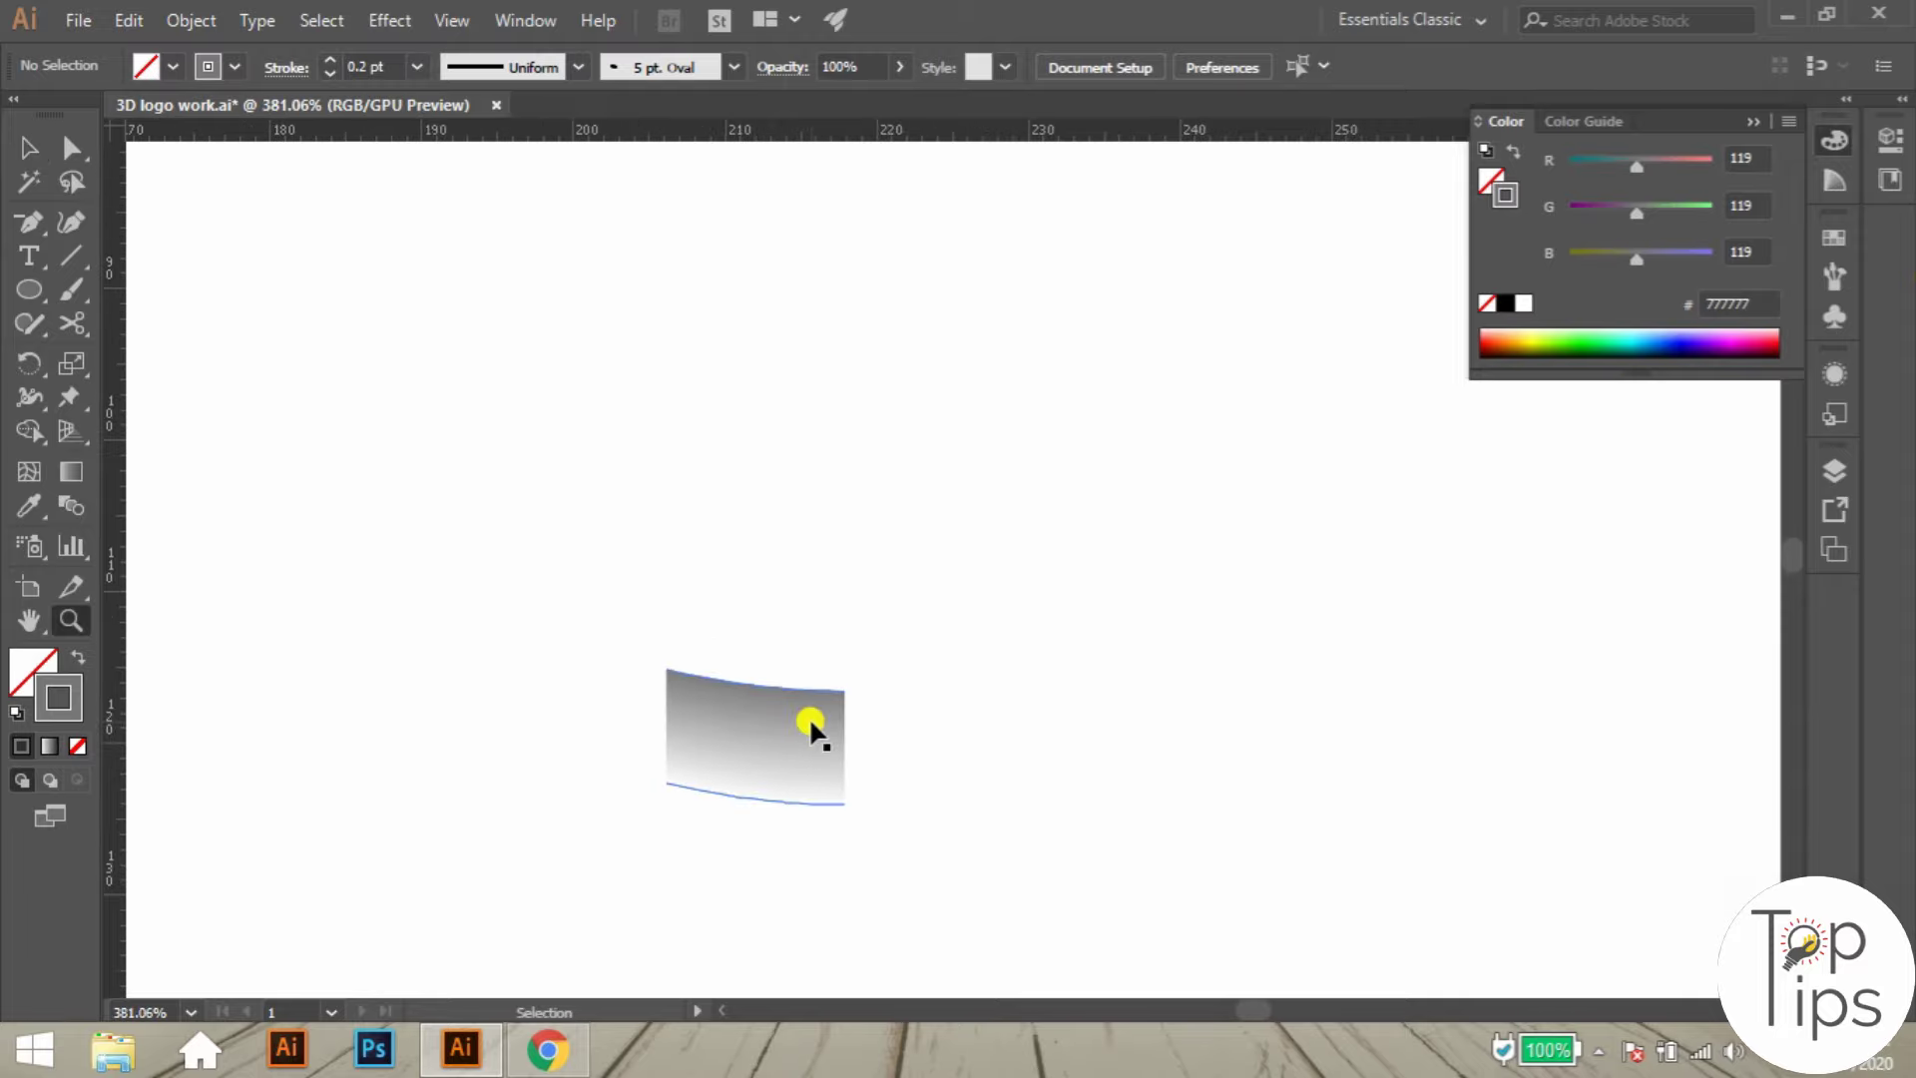
- Show all hidden artwork, then isolate the curved grey wall copy just right of the A's stem by hiding everything else
key(ctrl+alt+3)
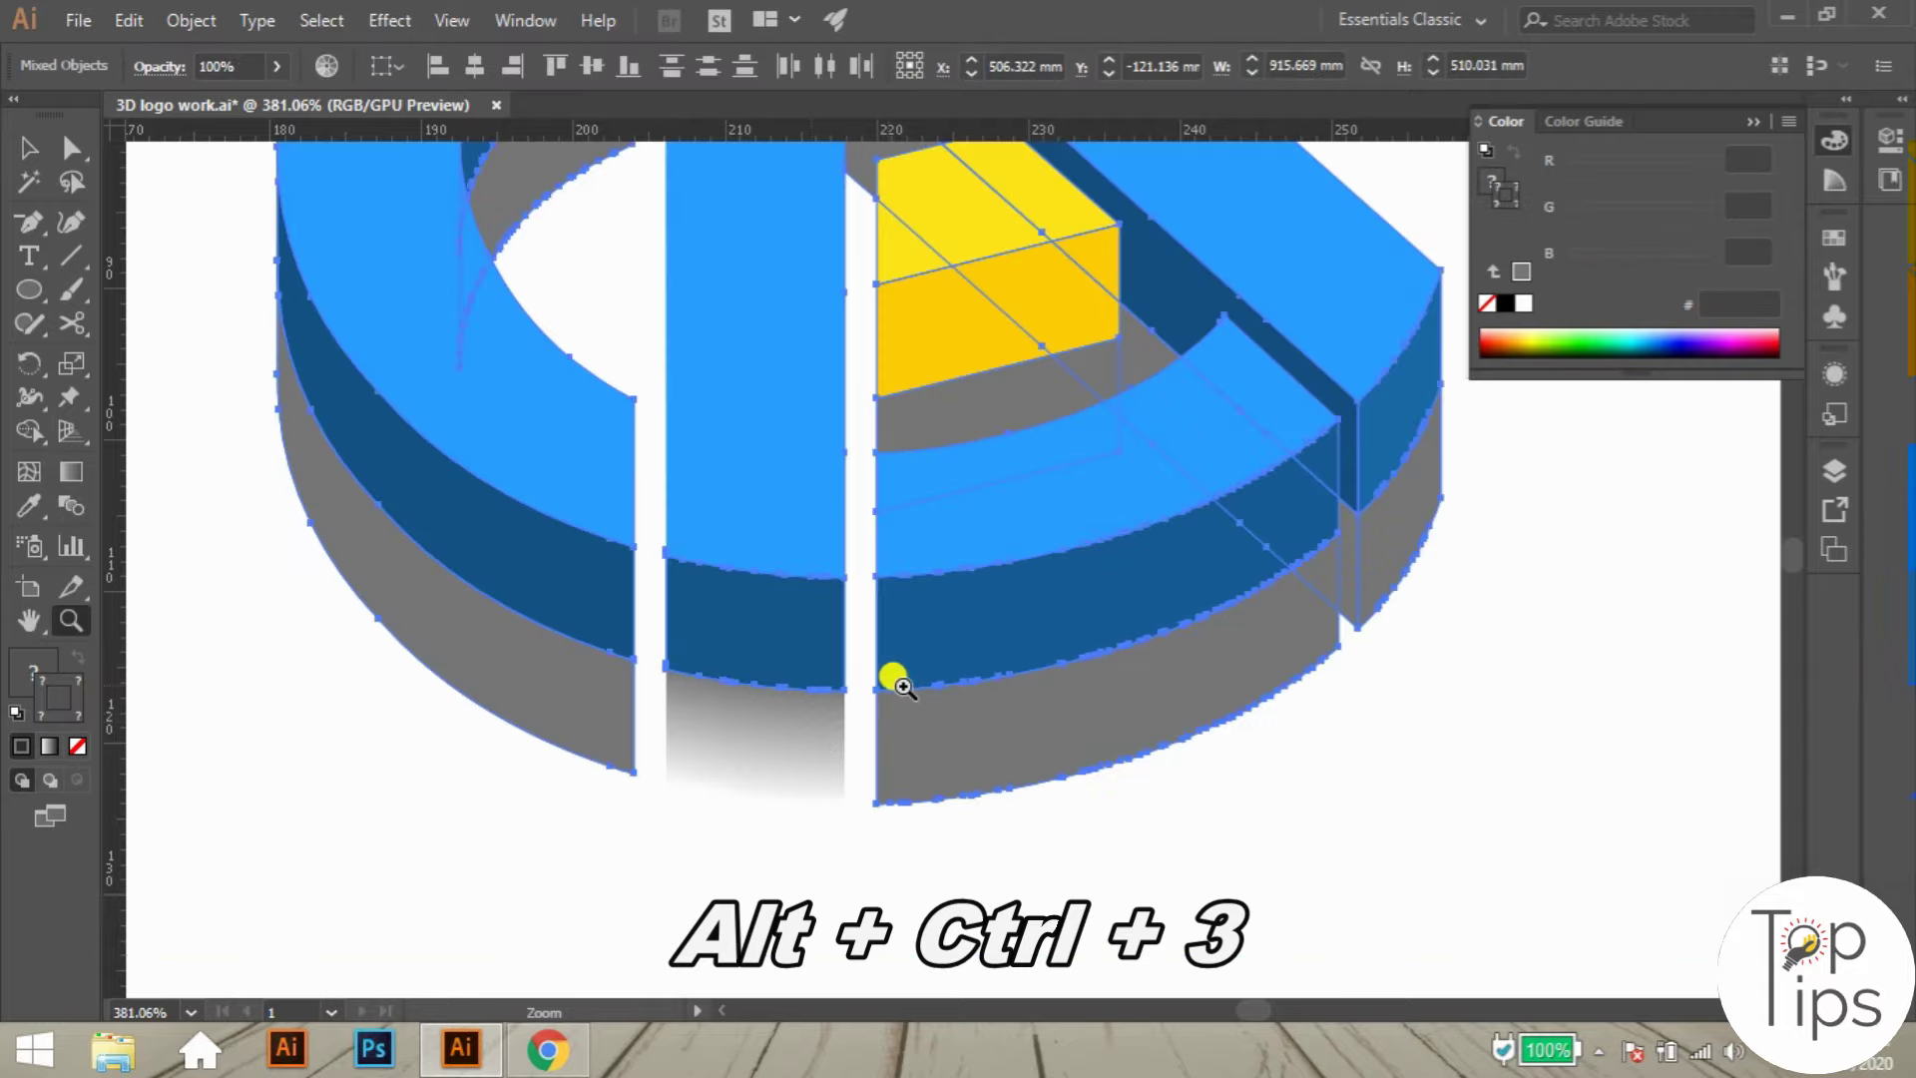
key(v)
click(1018, 852)
key(z)
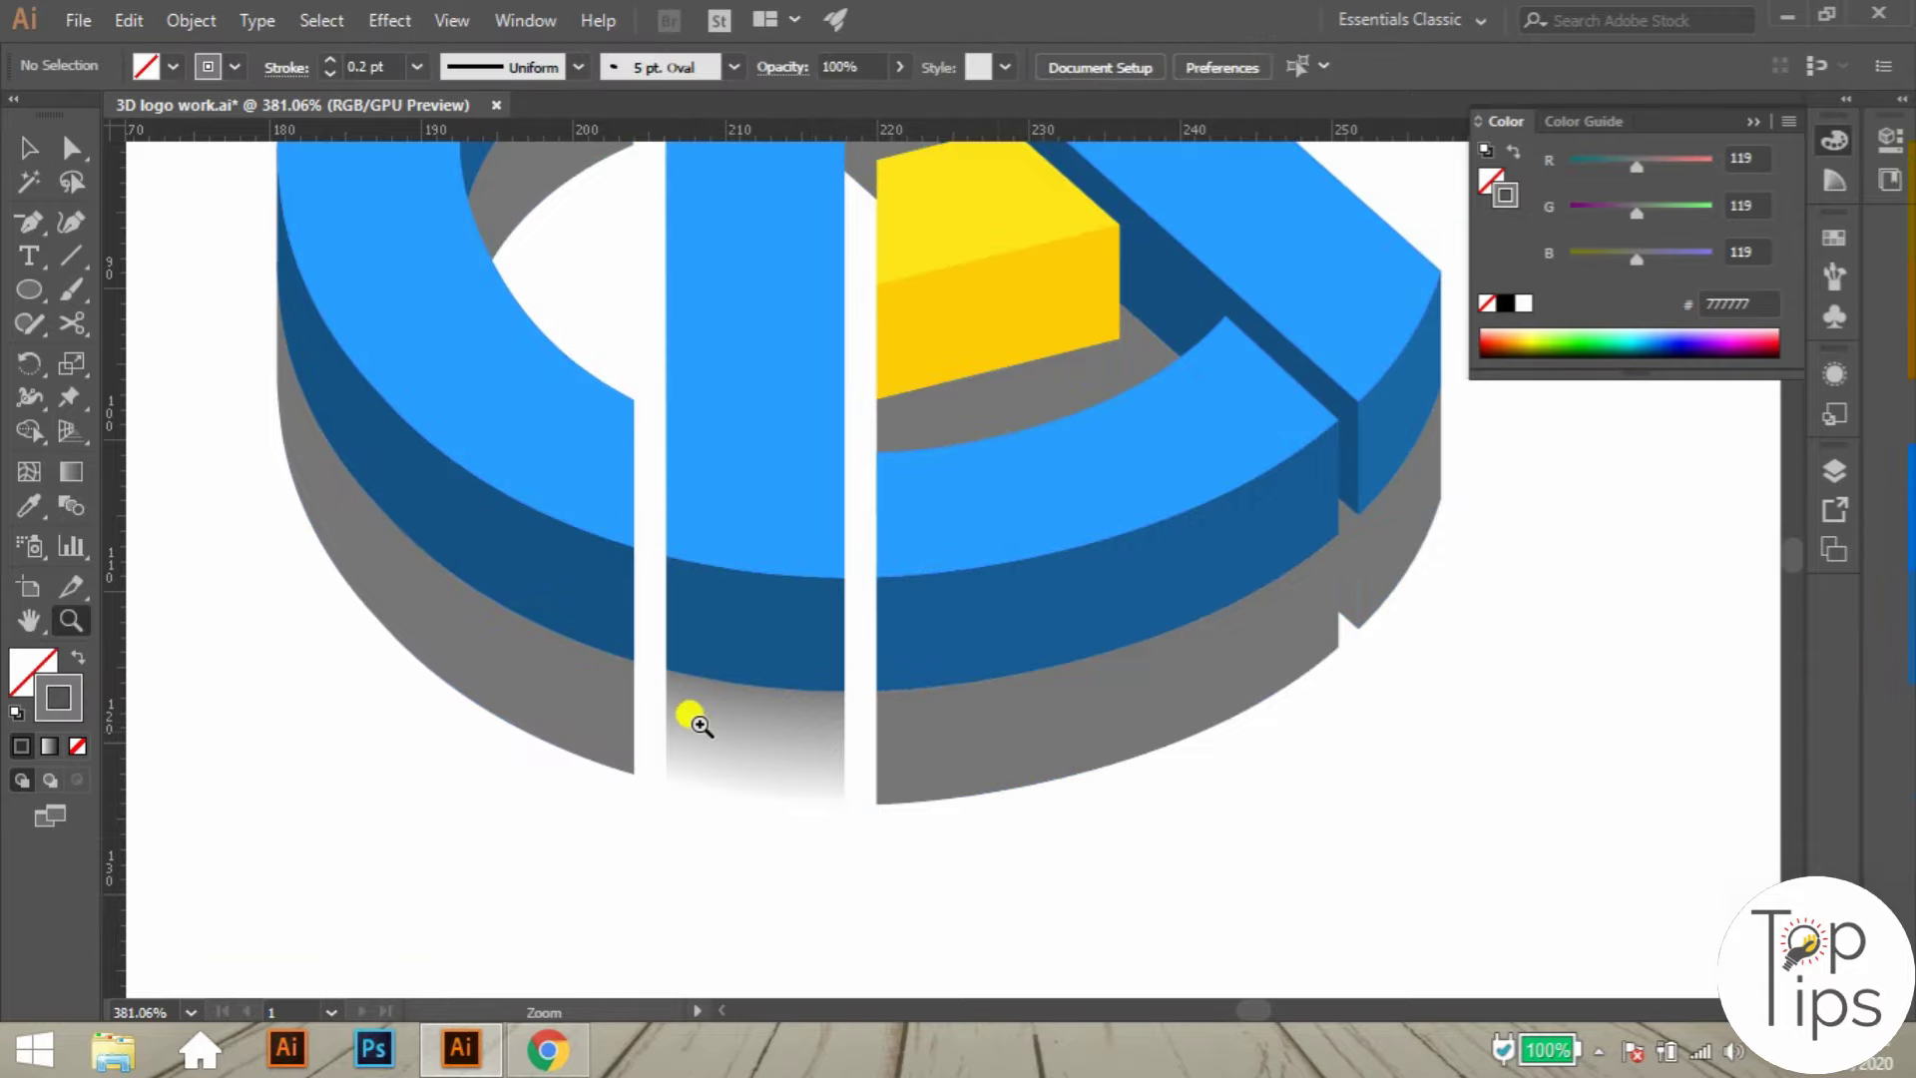
drag(842, 740, 722, 762)
key(v)
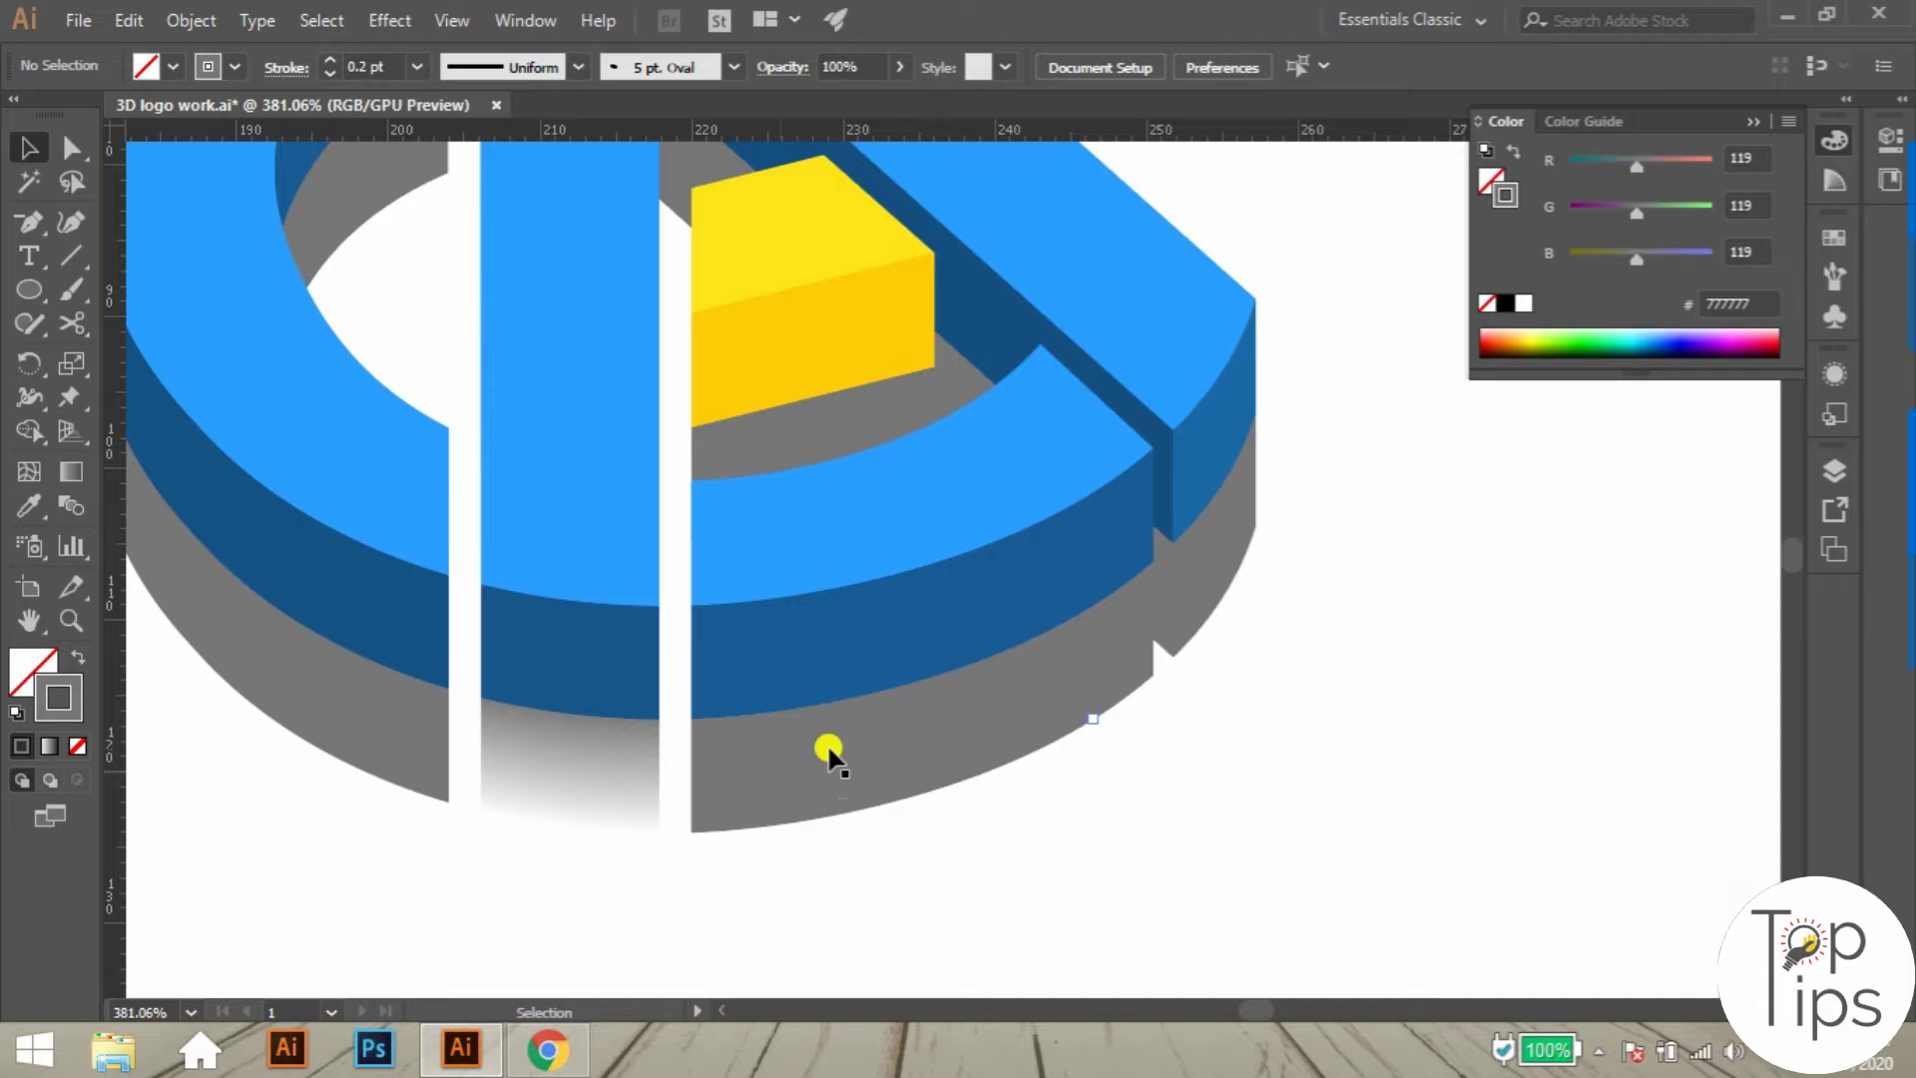
click(898, 737)
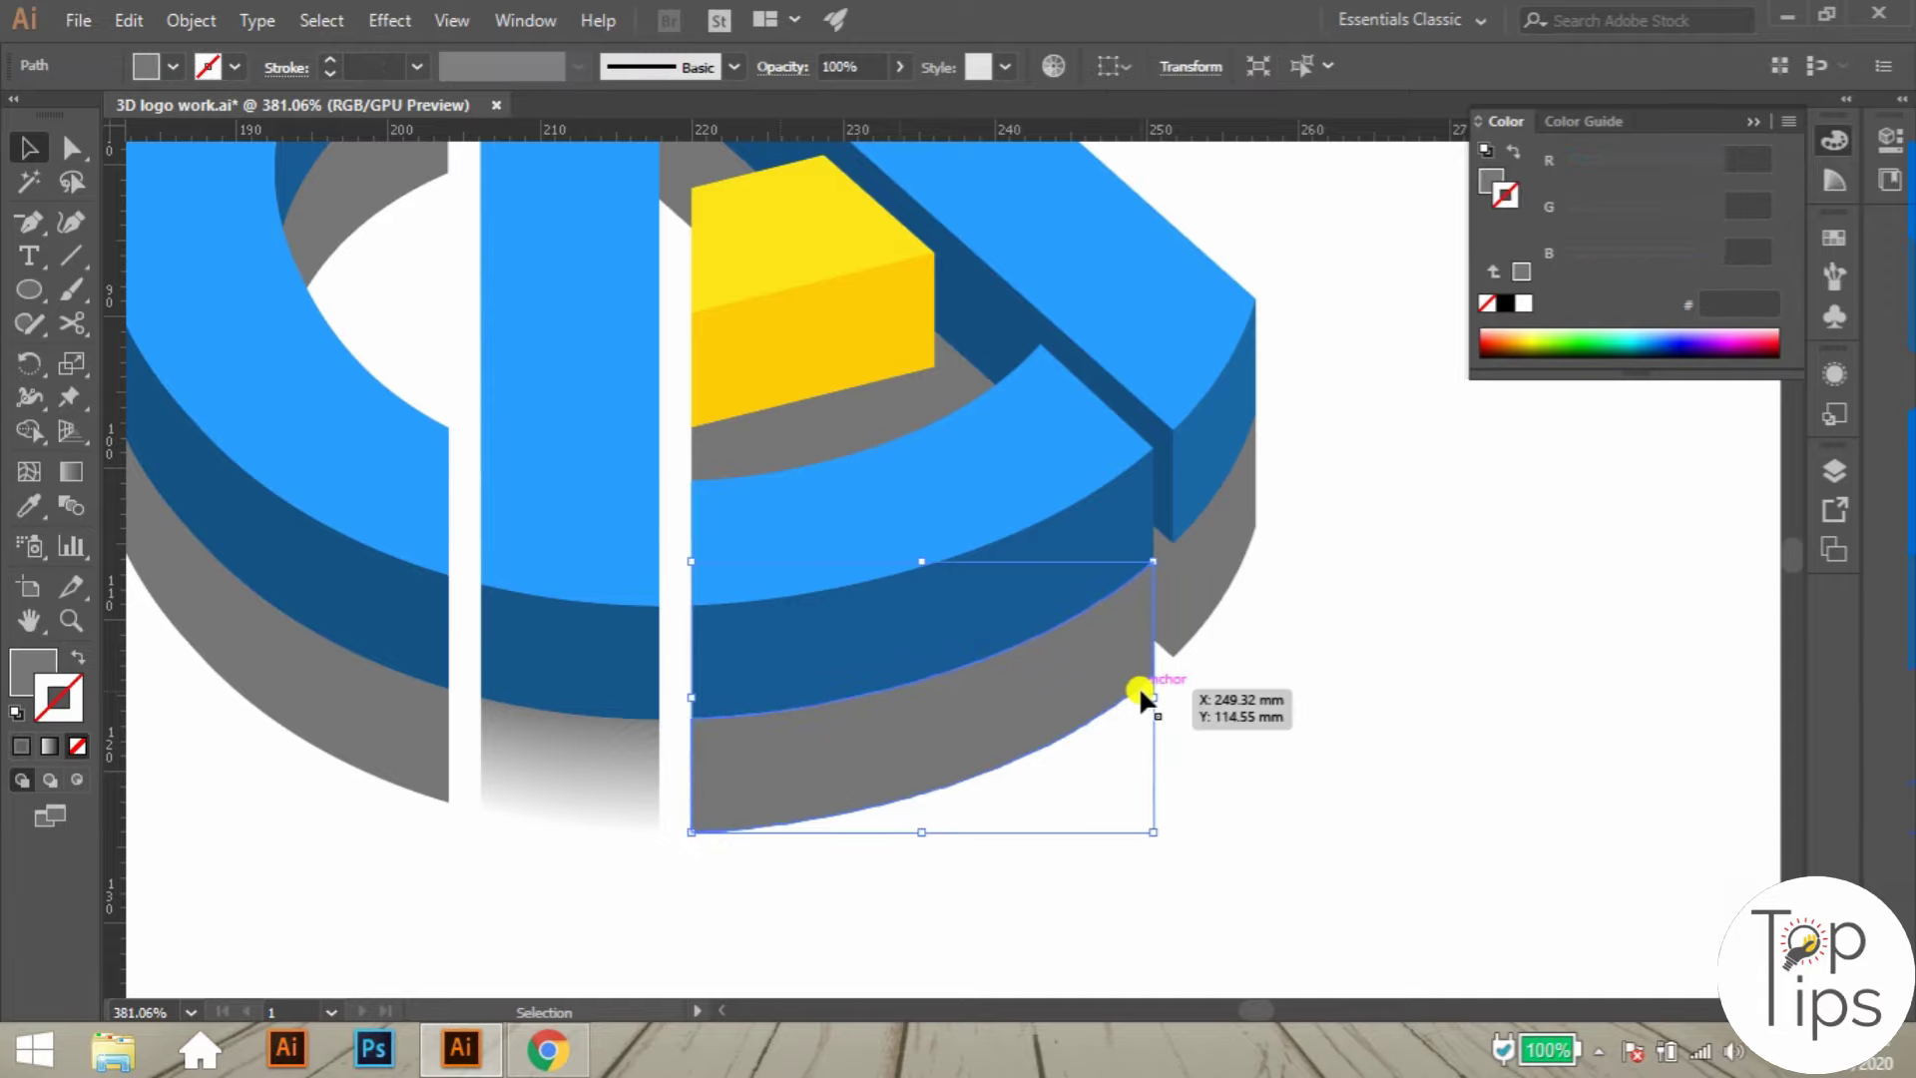
key(ctrl+alt+shift+3)
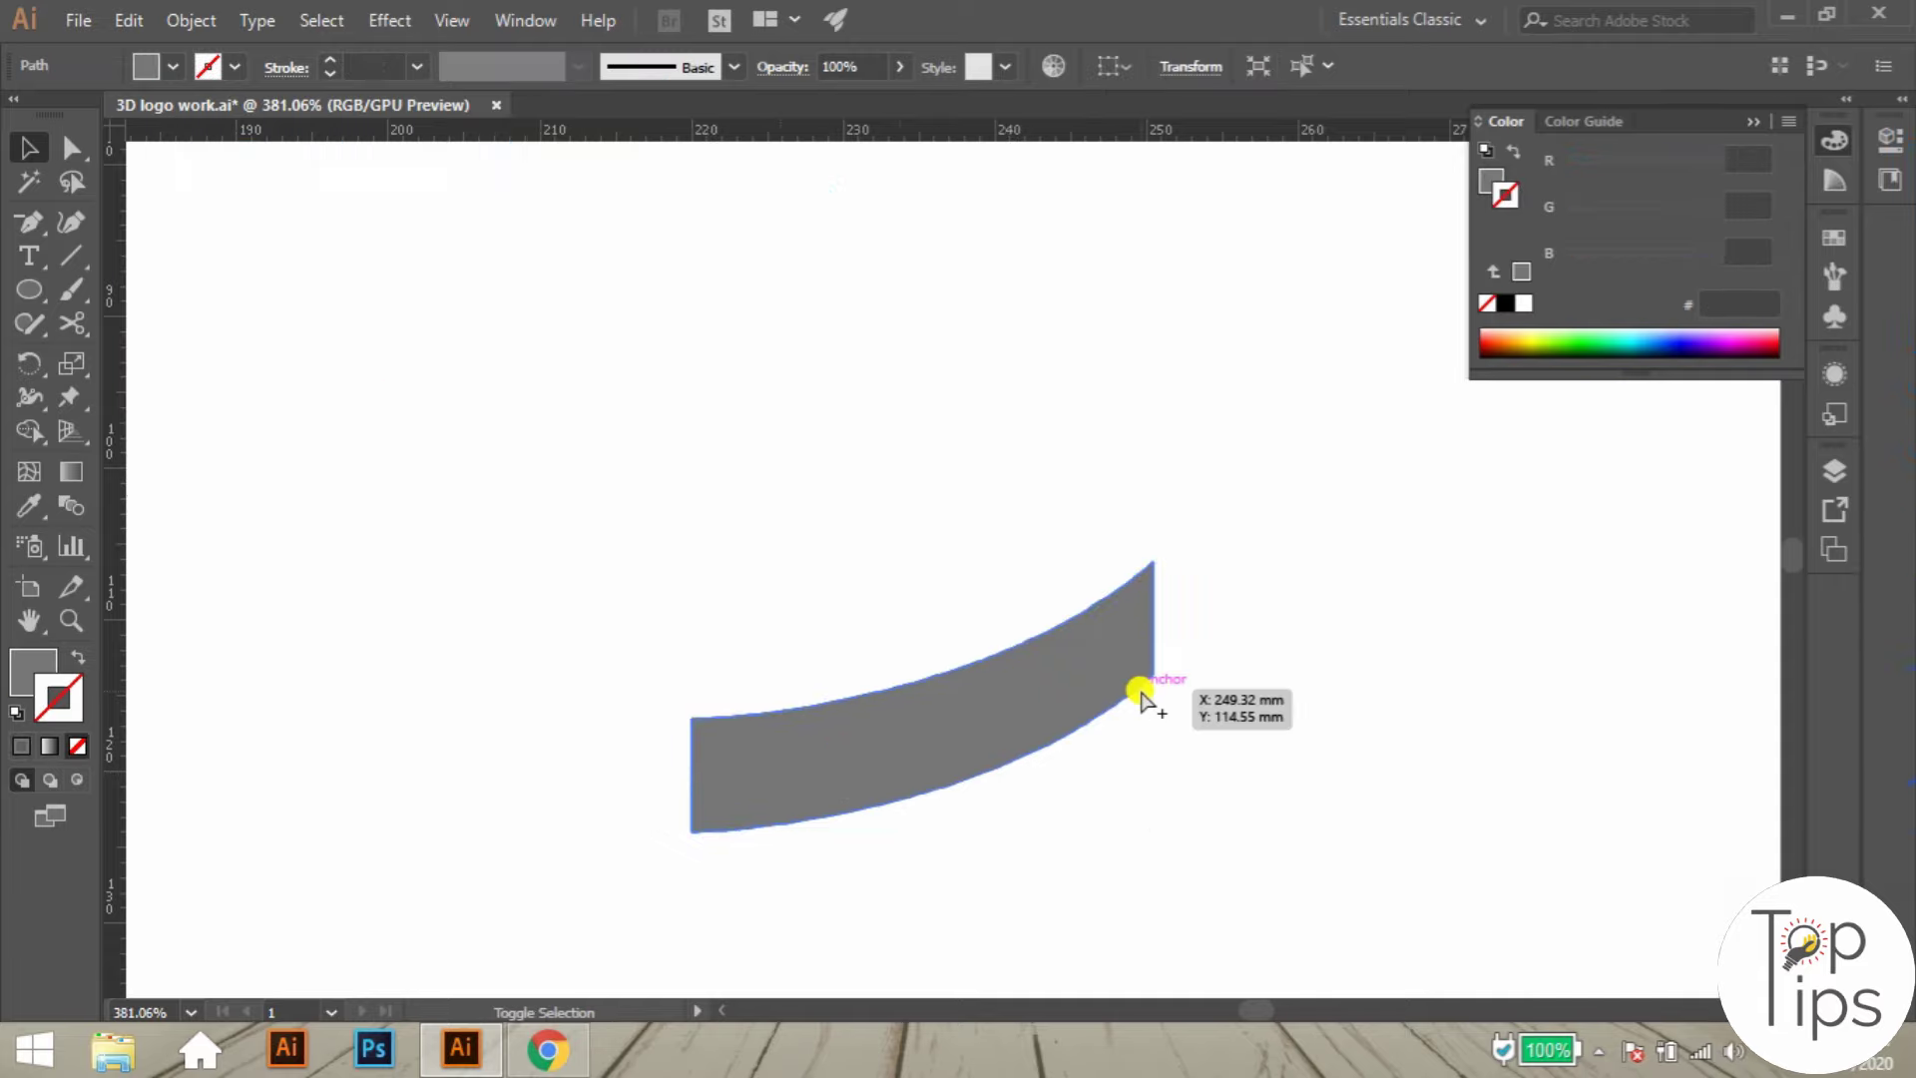
- Delete the two vertical side edges of the long curved grey shape, keeping only its upper and lower curves
key(a)
key(z)
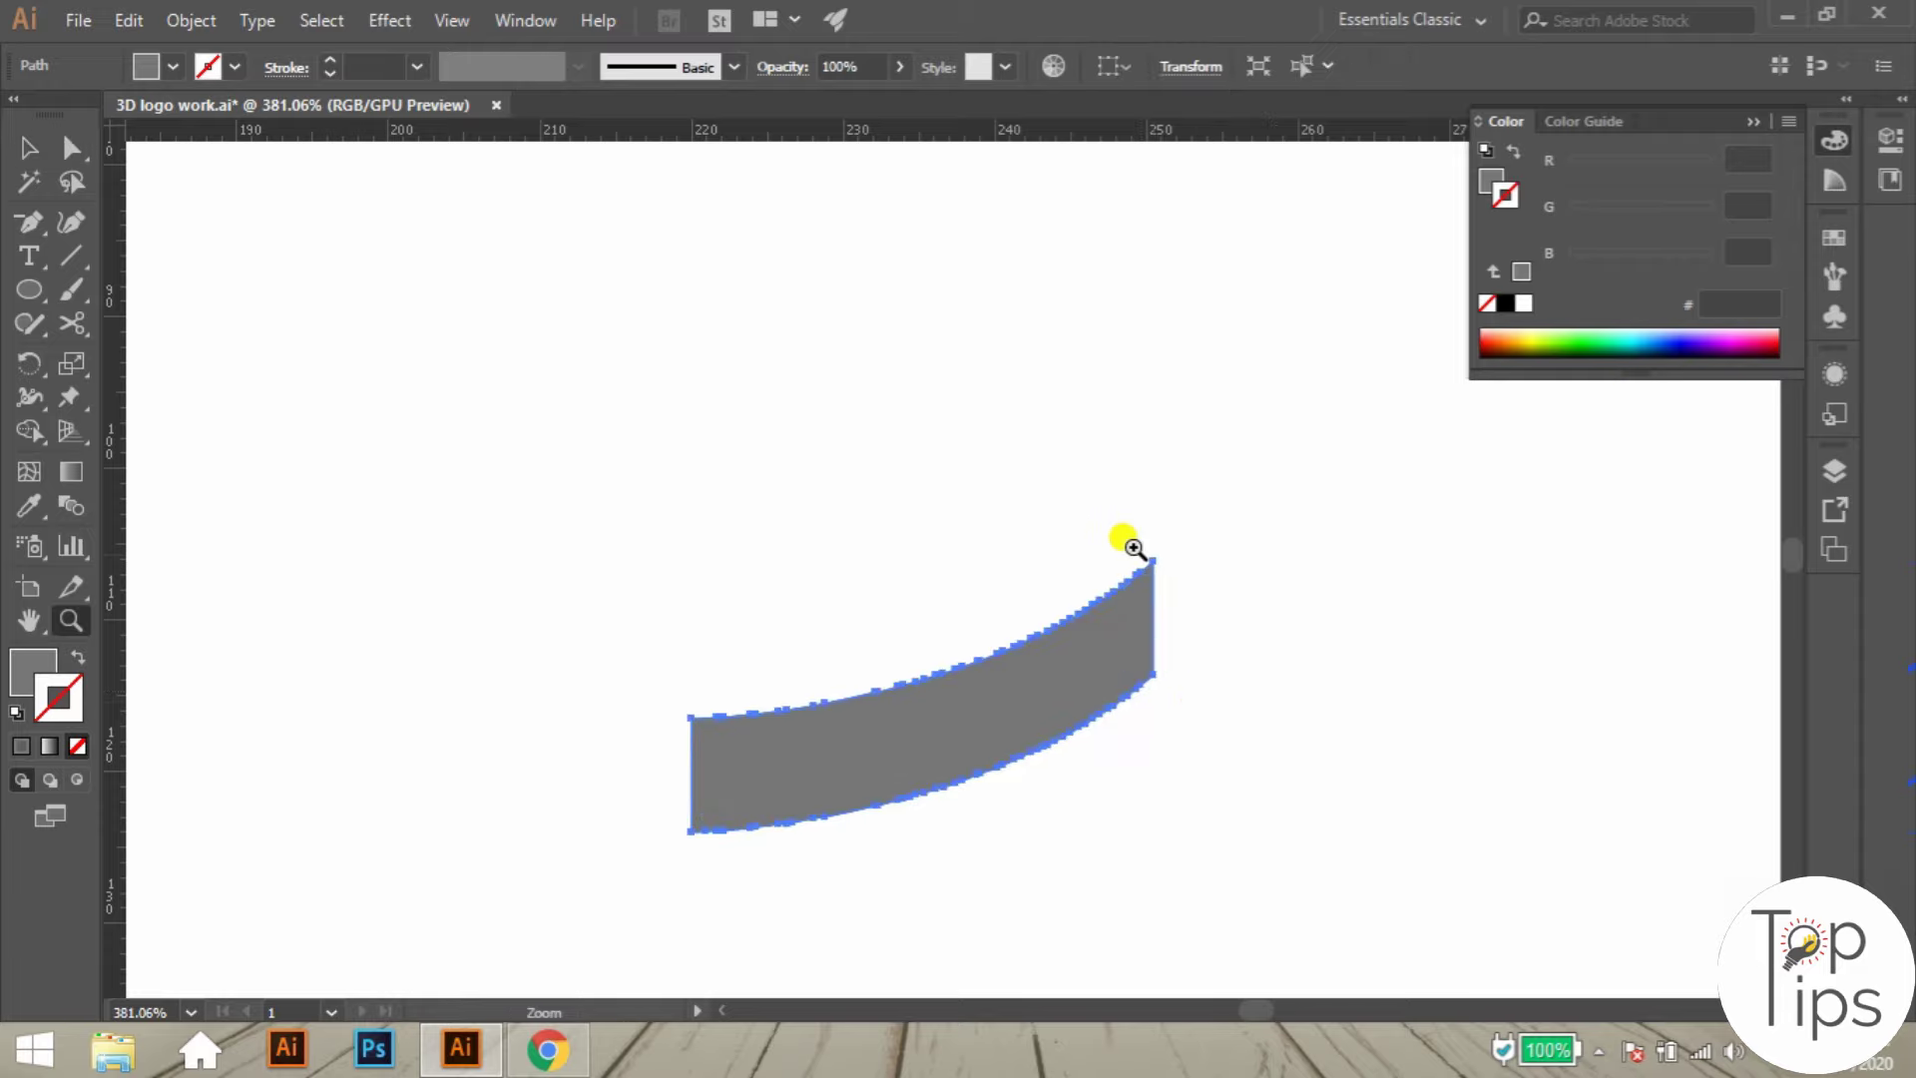
drag(1071, 550, 1481, 669)
drag(1393, 357, 927, 734)
click(981, 426)
click(77, 151)
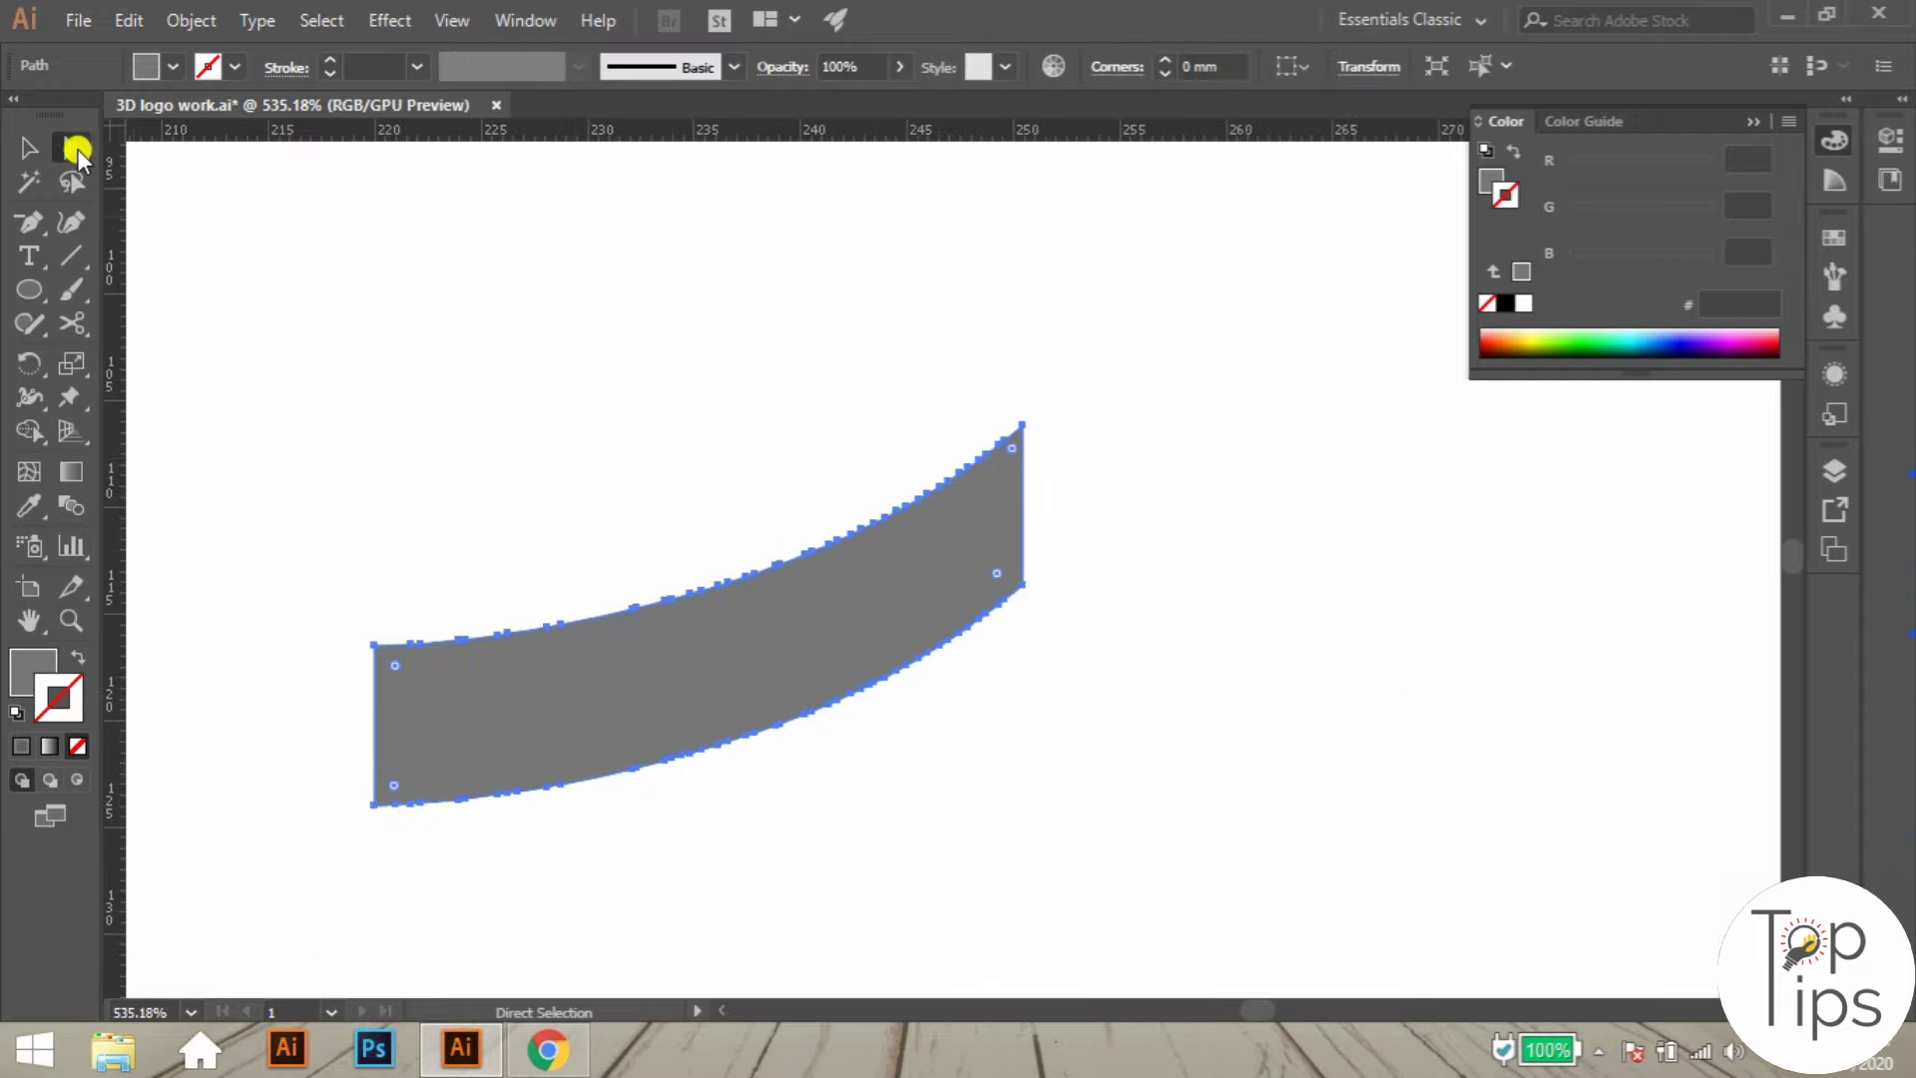
drag(1004, 540, 1000, 543)
key(Delete)
drag(345, 675, 449, 739)
key(Delete)
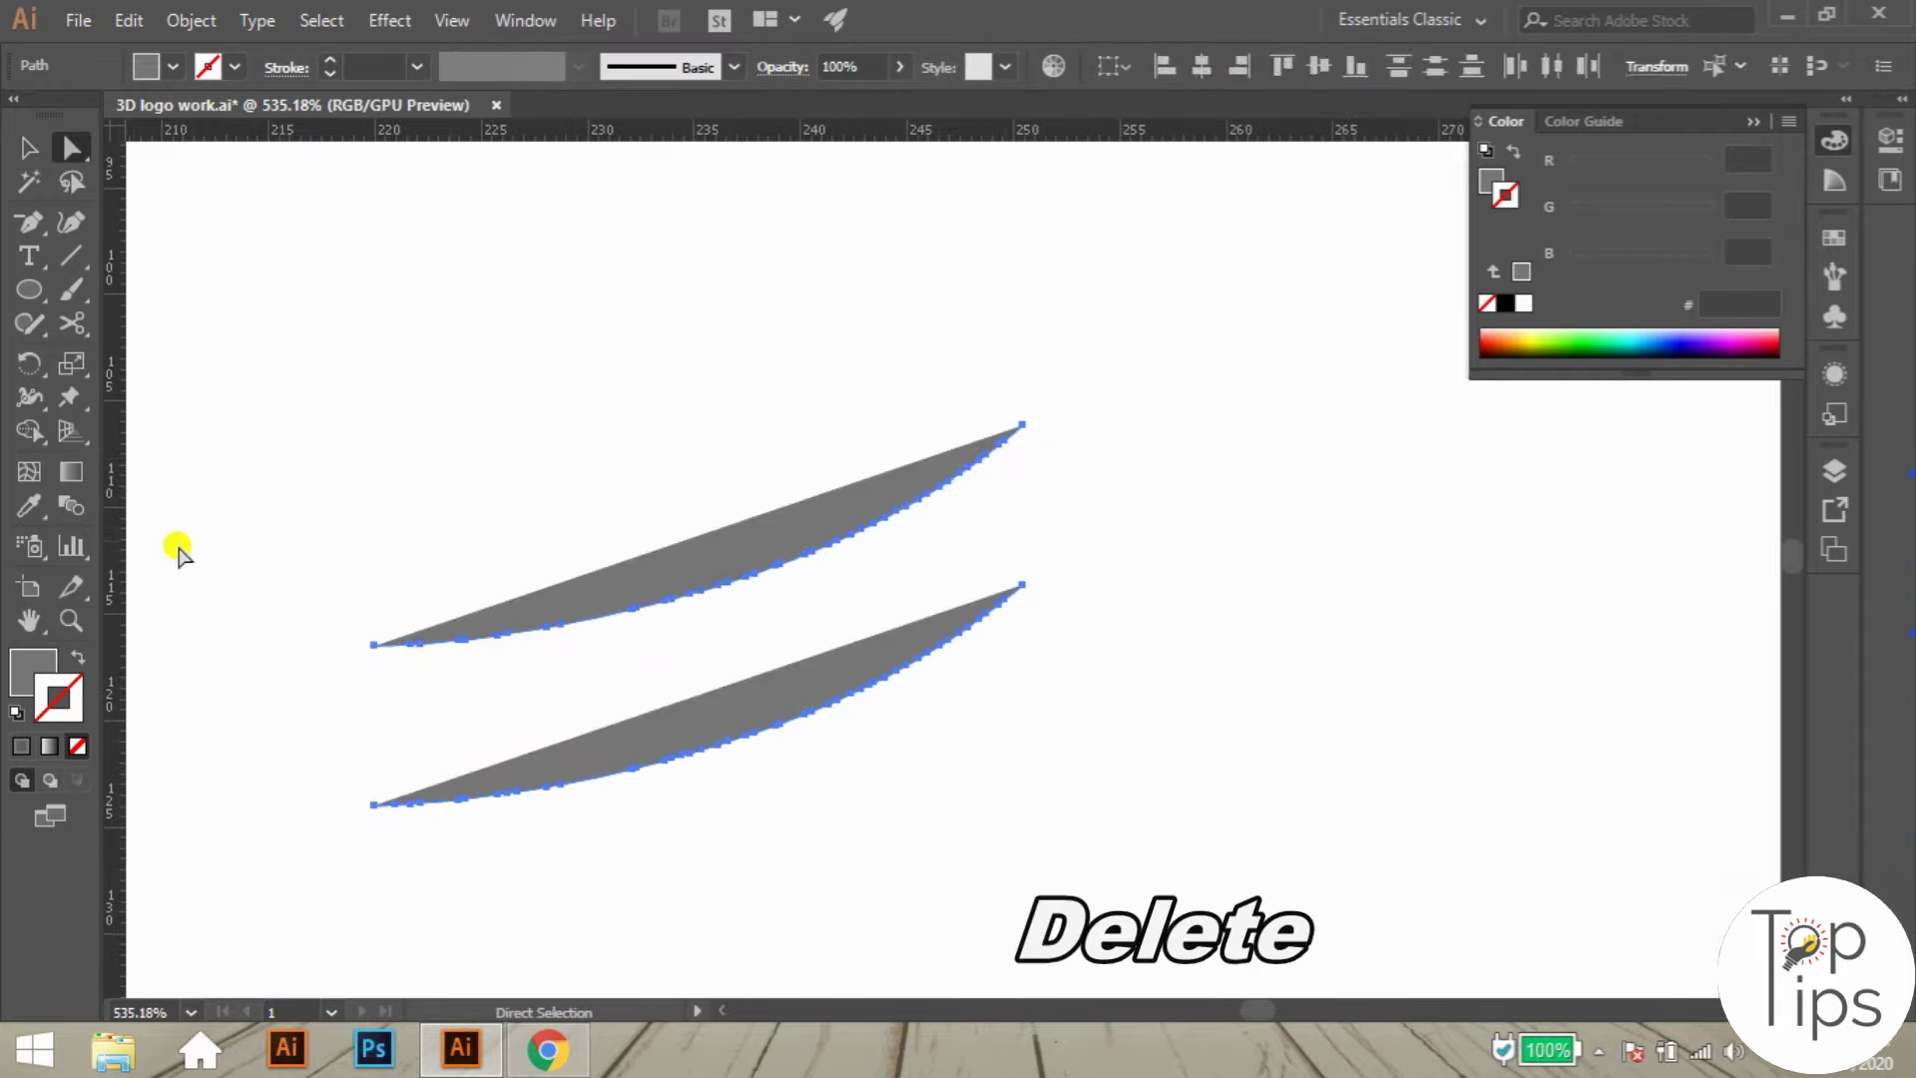
- Swap the fill of the two long curves for a stroke and set its weight to 0.2 pt
key(shift+x)
key(v)
drag(384, 67, 260, 68)
text(0.2)
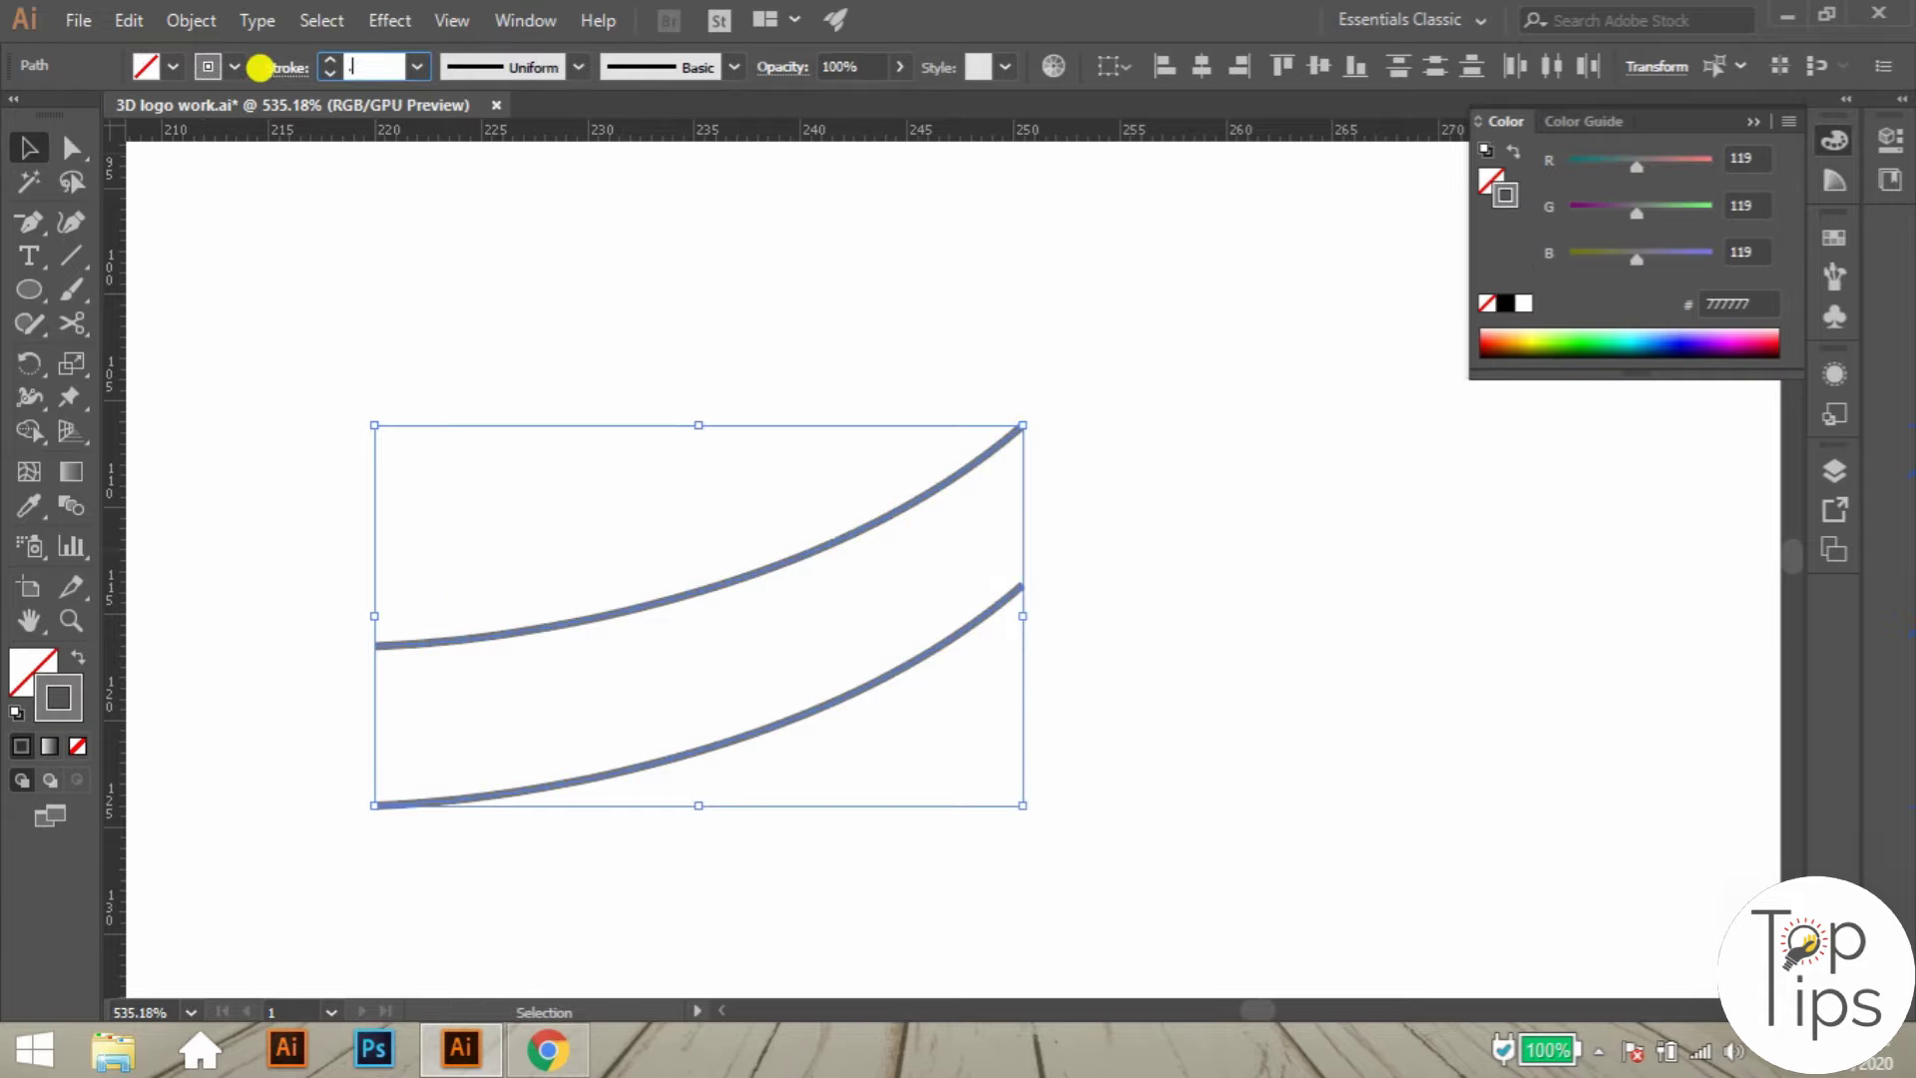
key(Return)
key(.)
- Change the long lower curve's stroke to white and blend it with the grey upper curve
drag(615, 691, 767, 807)
click(1792, 332)
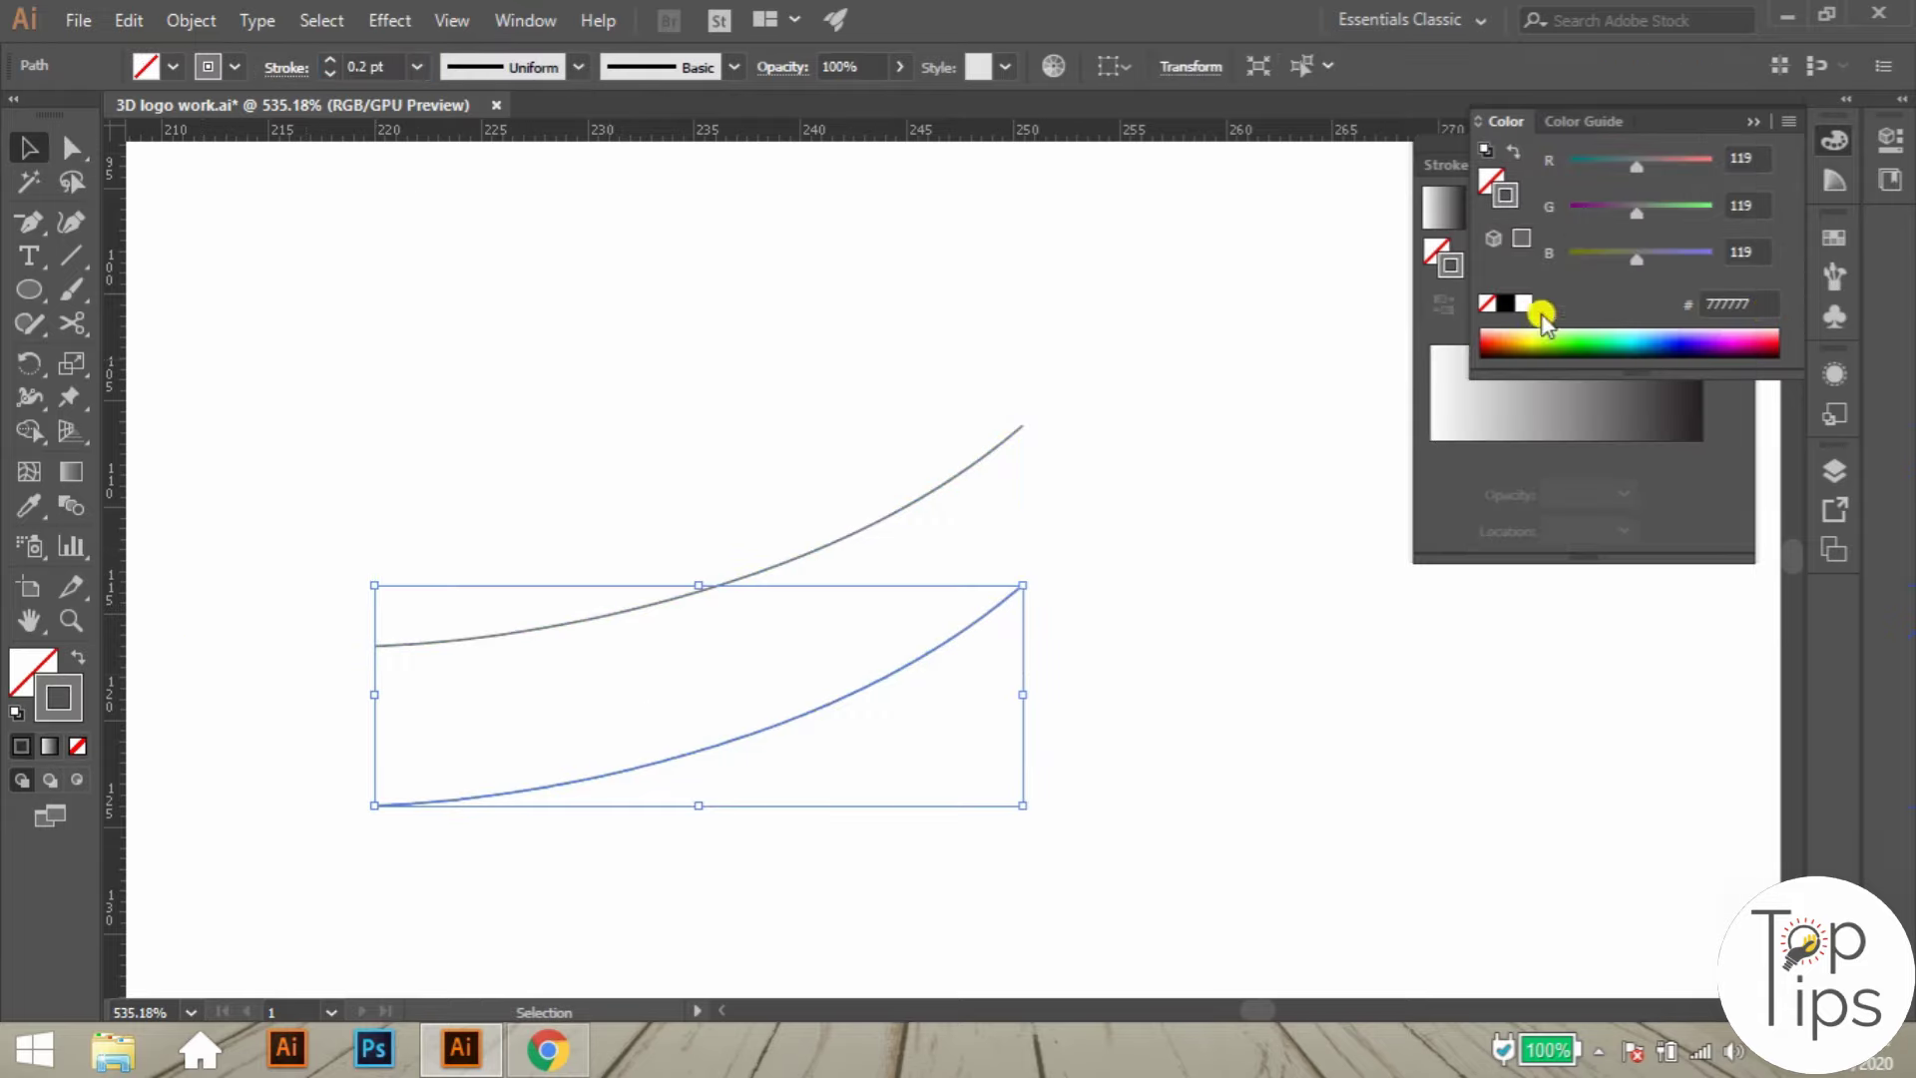
click(1526, 304)
drag(626, 492, 652, 562)
shift+click(716, 582)
key(ctrl+alt+b)
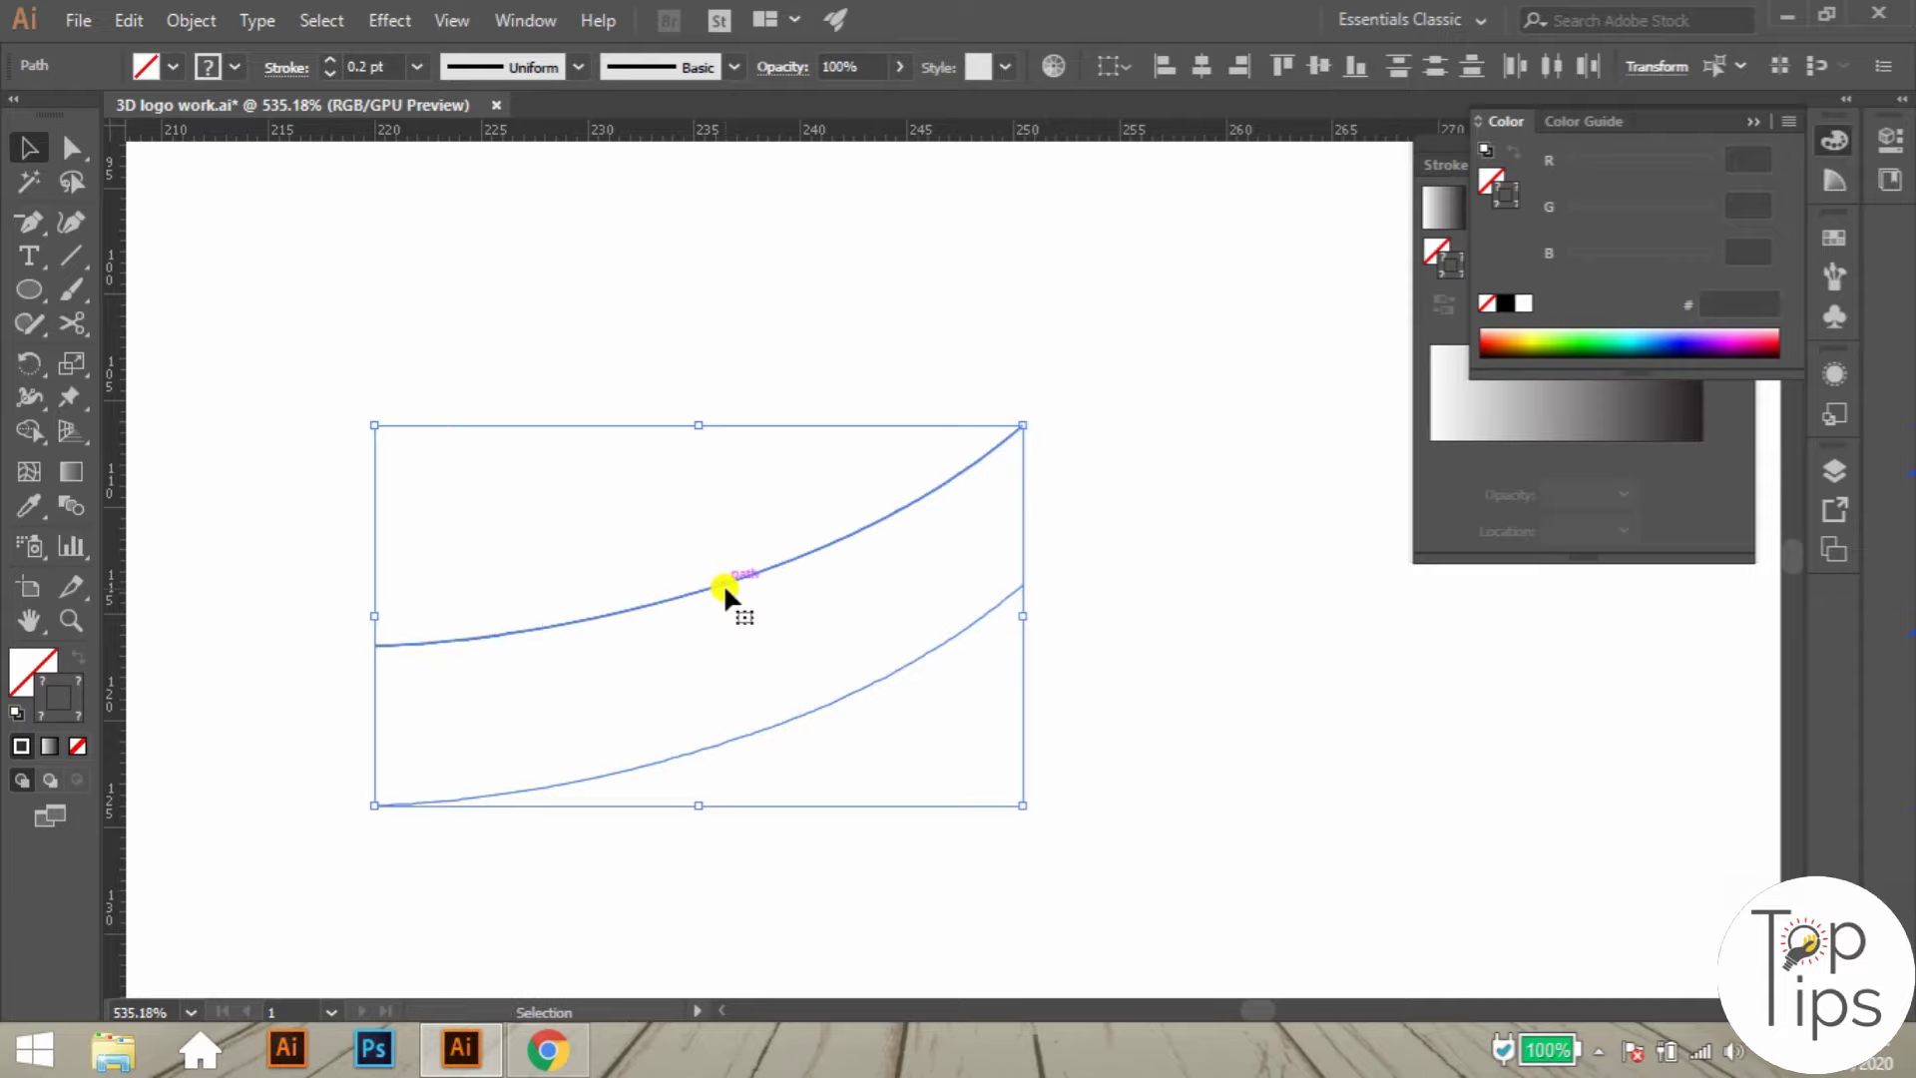
scroll(722, 583, up, 2)
scroll(1168, 654, down, 6)
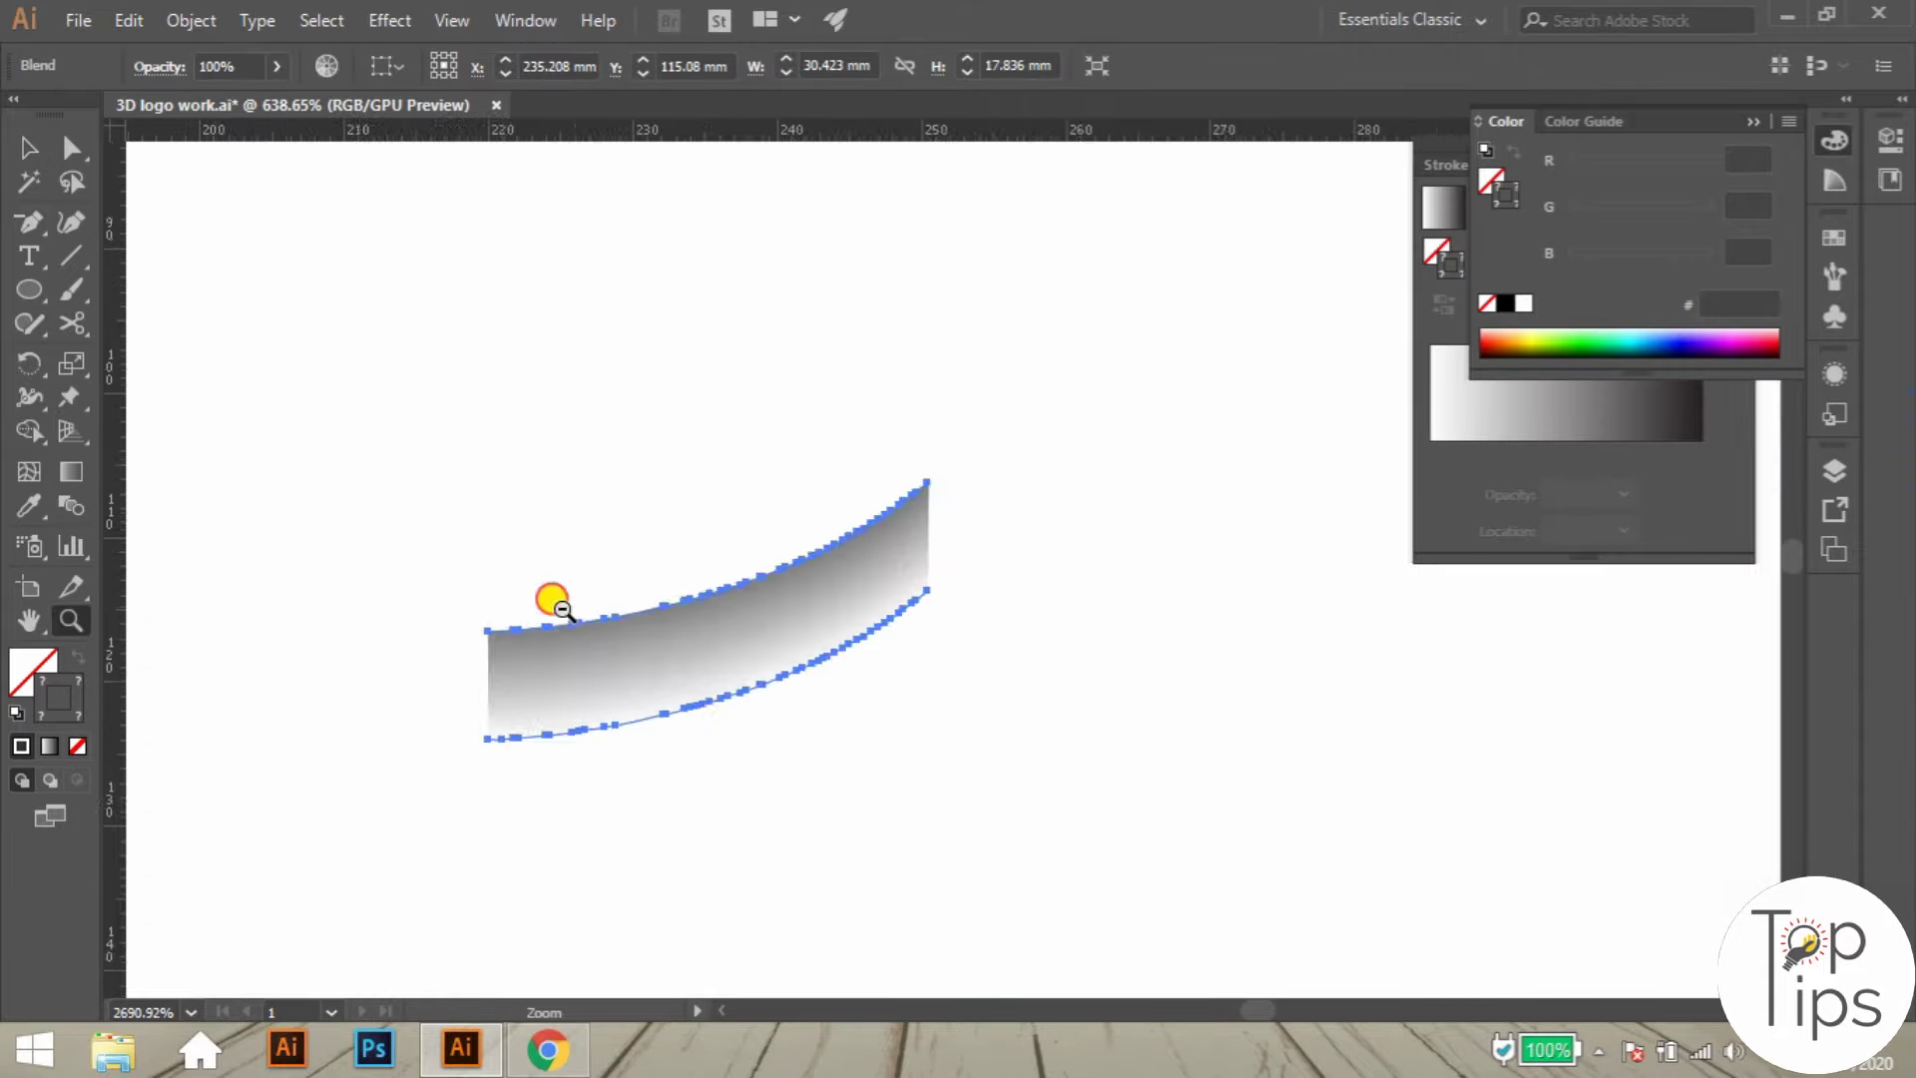
- Show all hidden artwork, then isolate the curved grey wall copy beneath the tip of the A's diagonal leg
key(ctrl+alt+3)
click(959, 503)
key(ctrl+space)
drag(878, 531, 877, 612)
key(v)
click(876, 612)
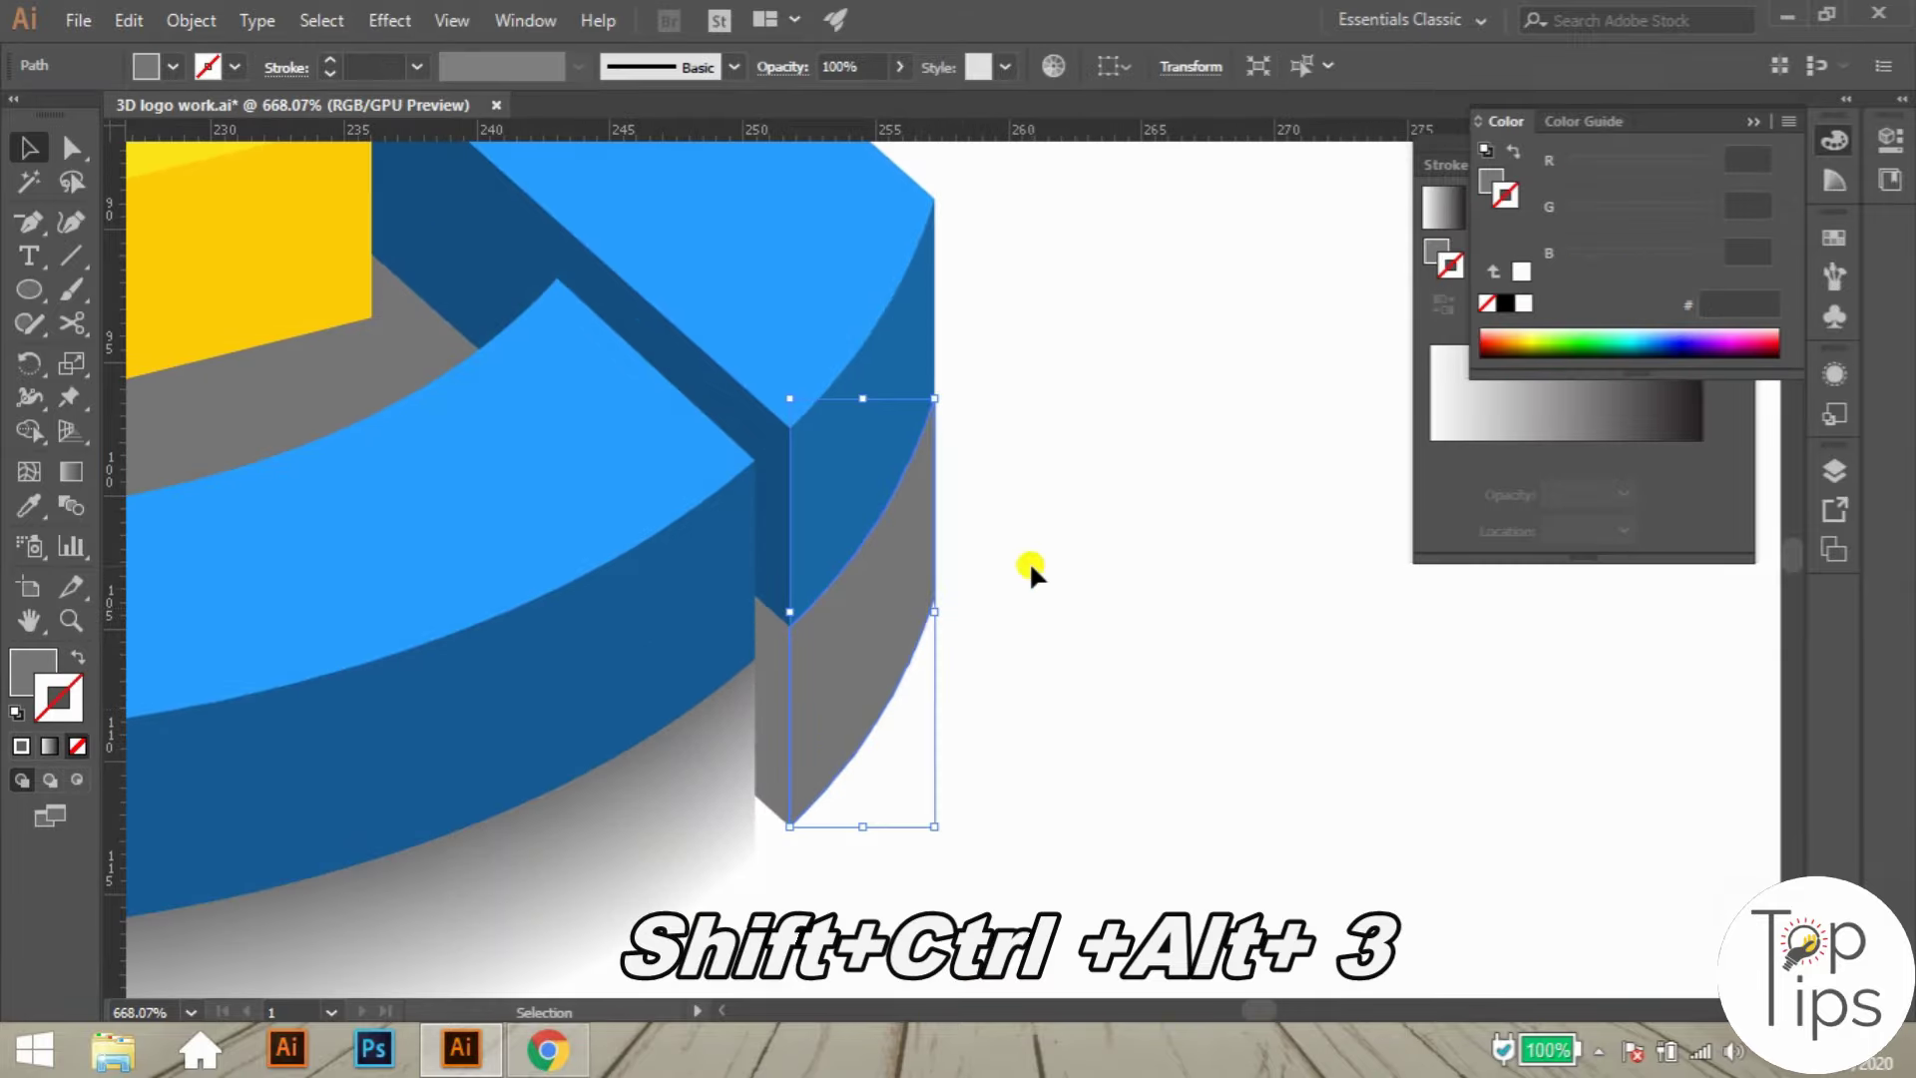
key(ctrl+alt+shift+3)
- Delete the two vertical side edges of the small curved grey shape, keeping its upper and lower curves
key(z)
drag(848, 484, 952, 499)
key(a)
click(1017, 564)
key(Delete)
key(space)
drag(672, 869, 731, 574)
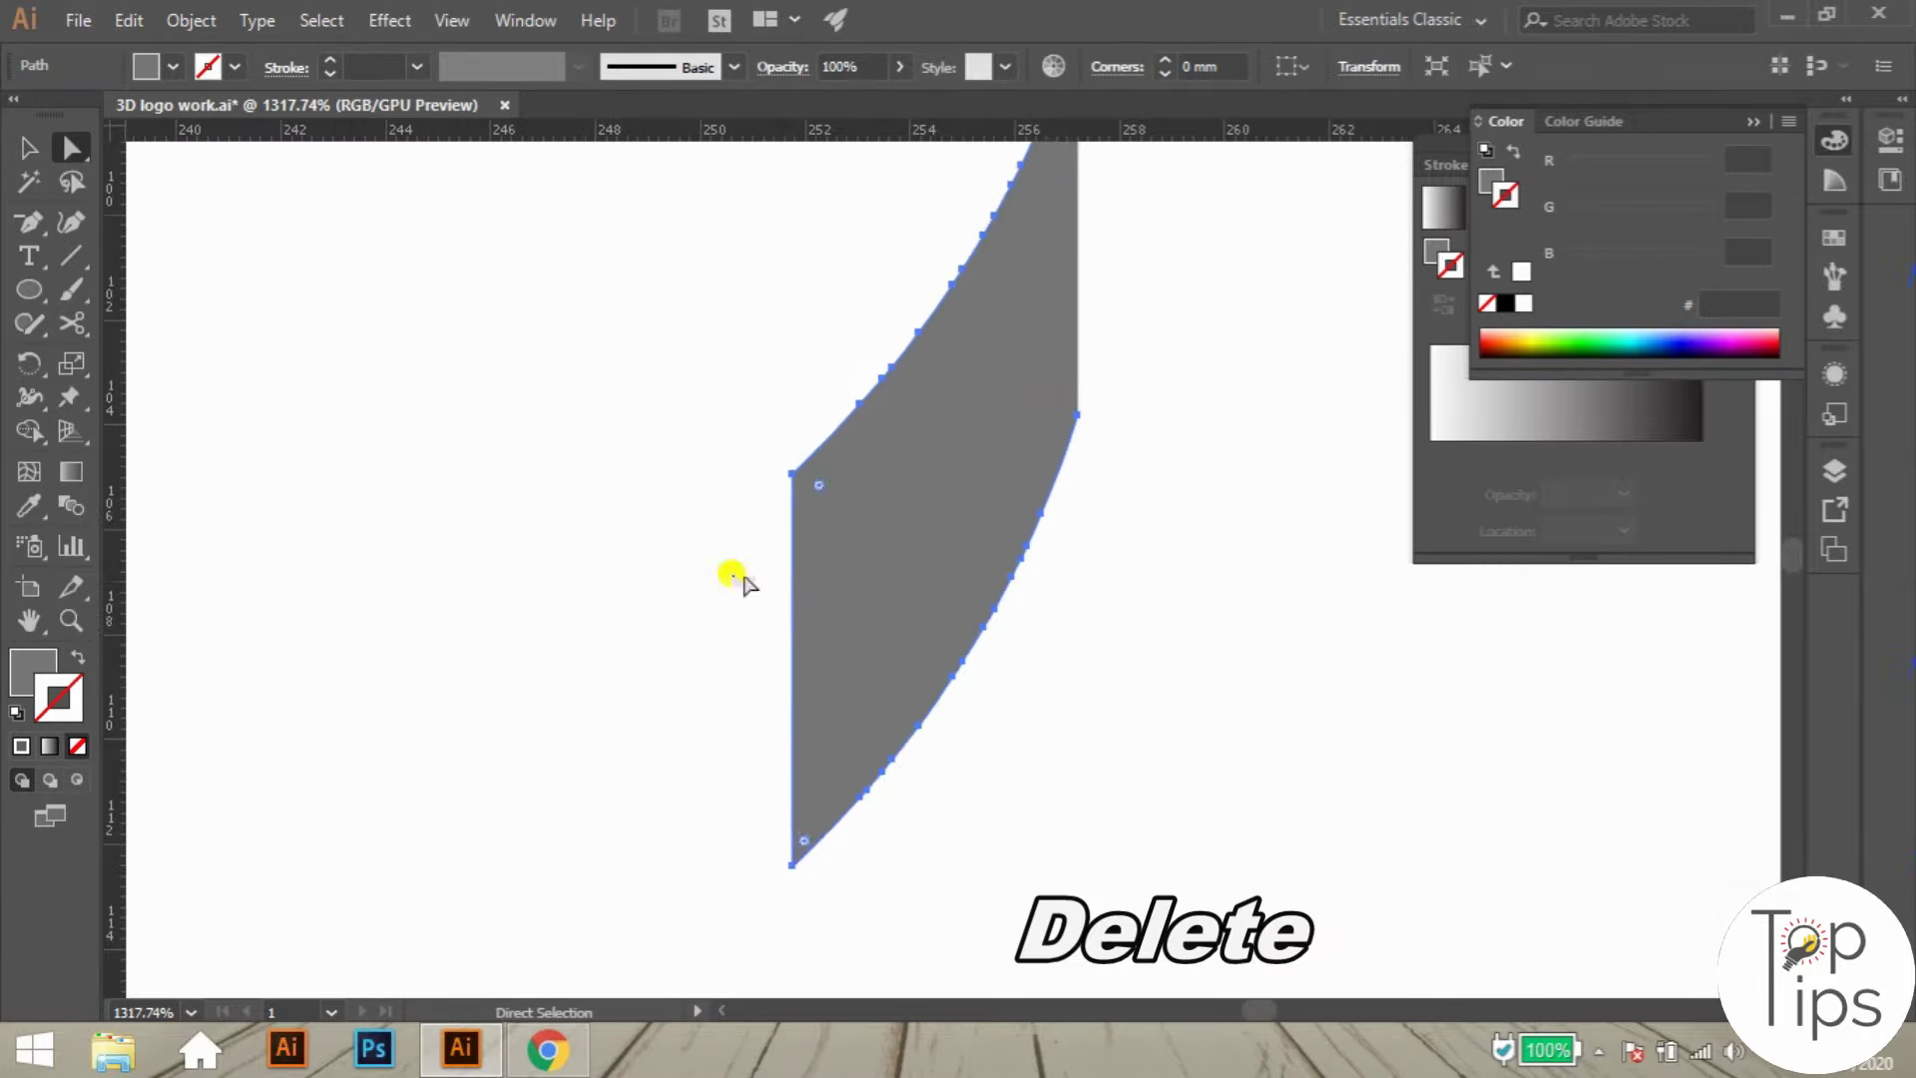
key(Delete)
- Swap the fill of the two short curves for a stroke and set its weight to 0.2 pt
key(z)
drag(1005, 449, 745, 483)
key(shift+x)
click(379, 67)
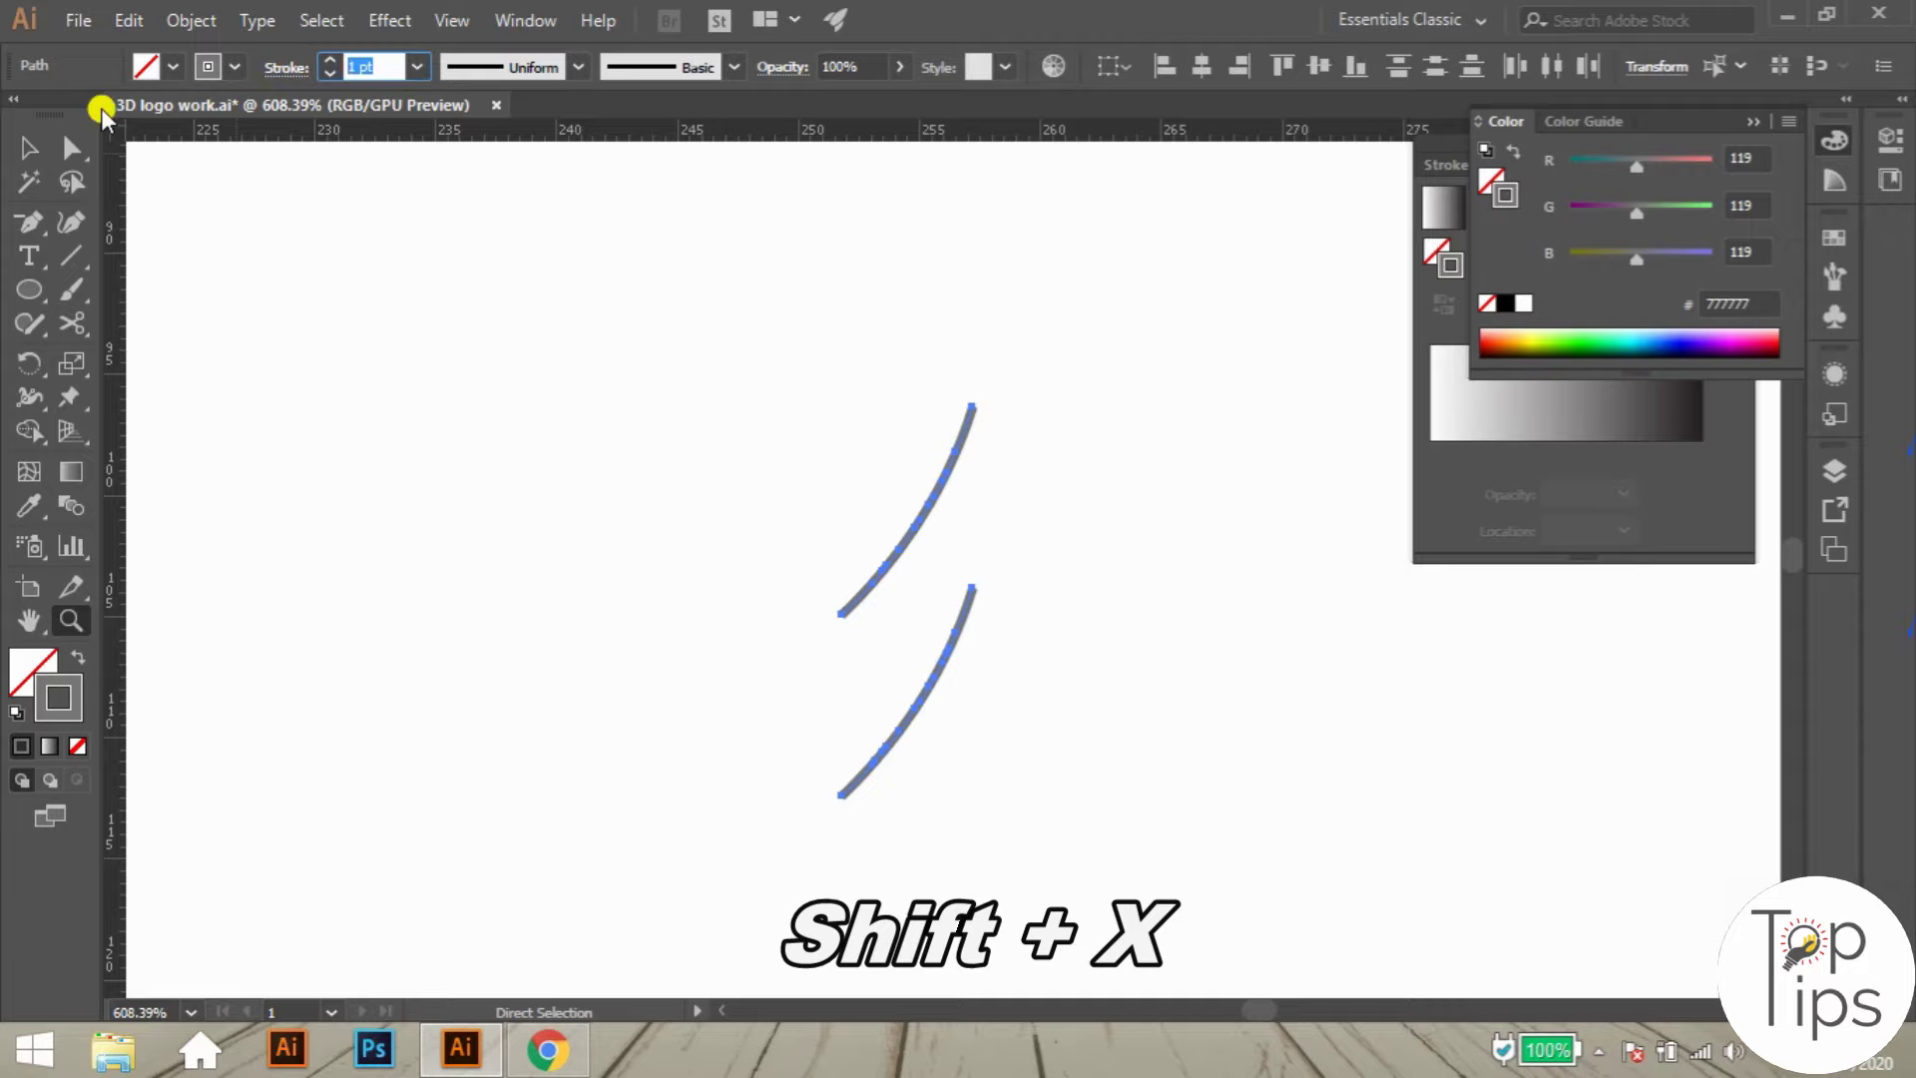
text(0.2)
key(Return)
- Change the short lower curve's stroke to white, blend it with the grey upper curve and deselect
key(v)
drag(898, 619, 1061, 750)
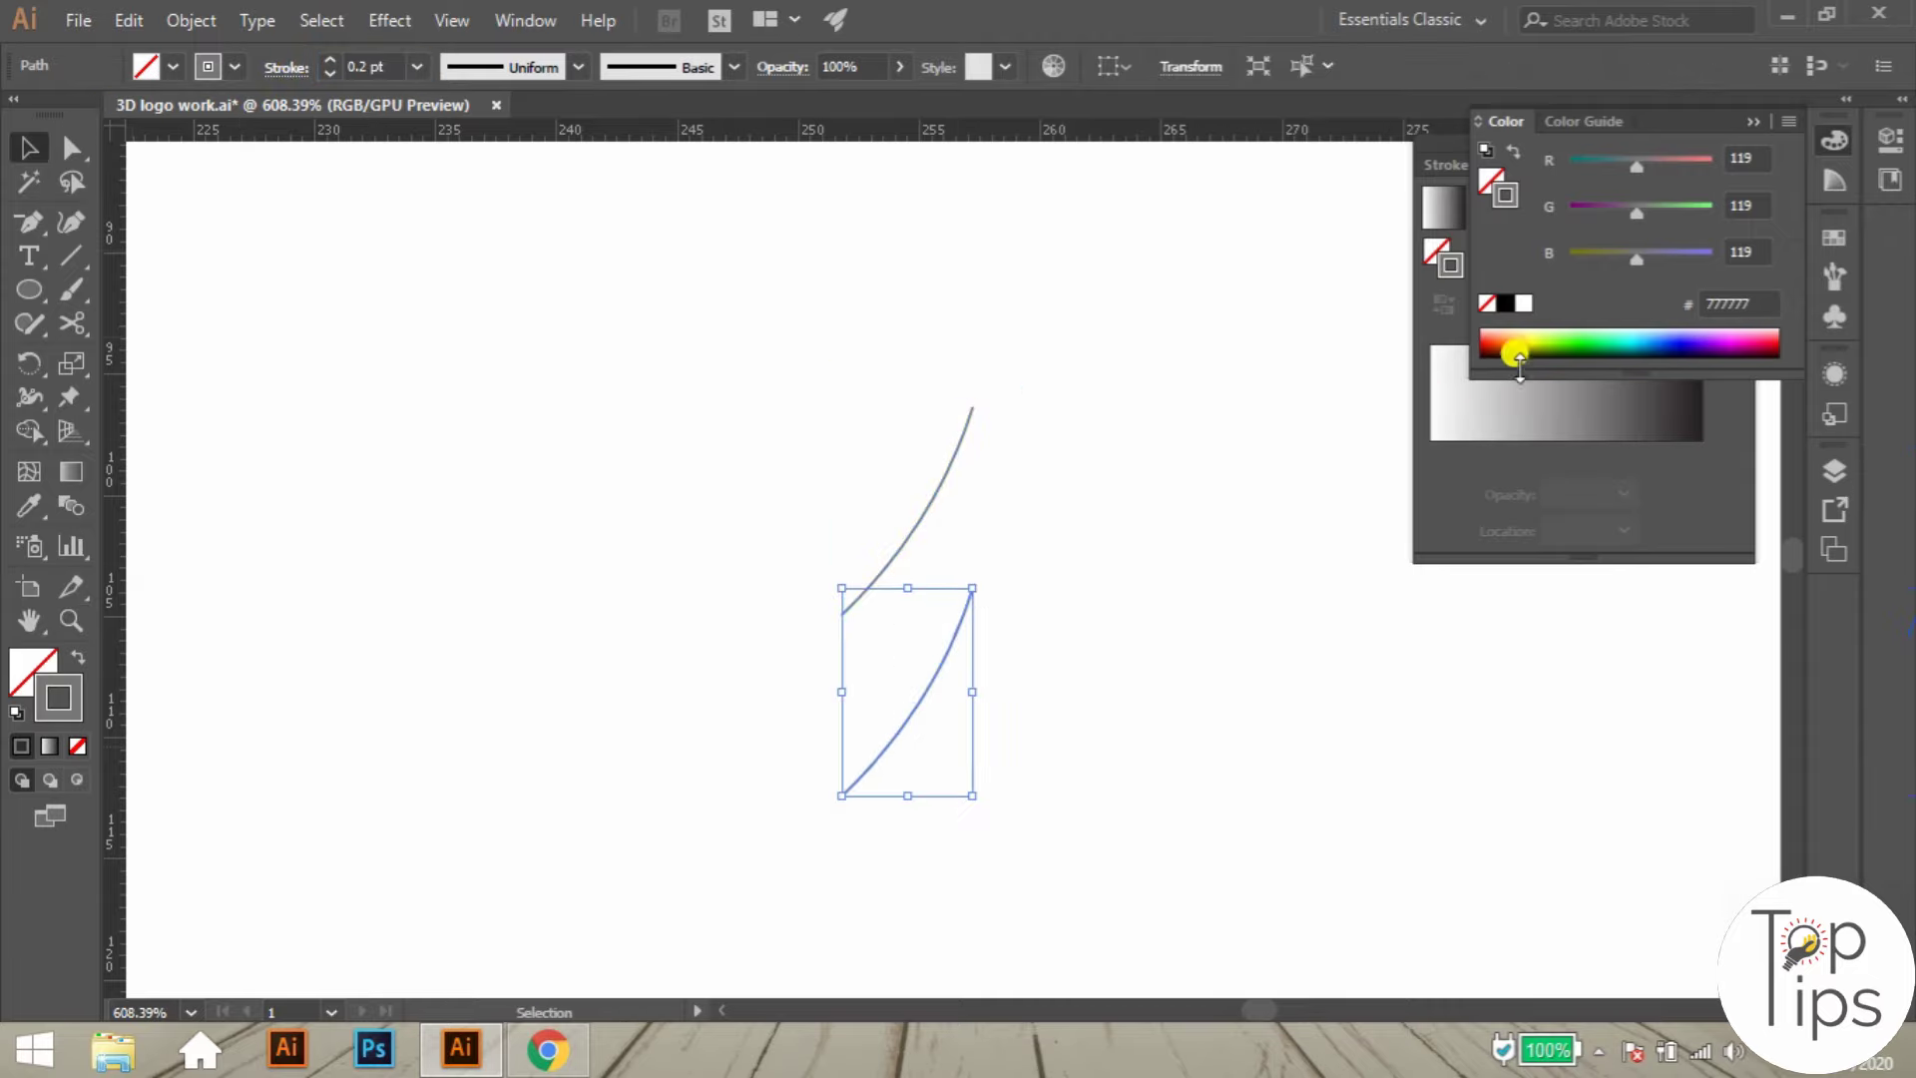
click(1524, 303)
drag(766, 419, 1016, 741)
key(ctrl+alt+b)
click(1156, 495)
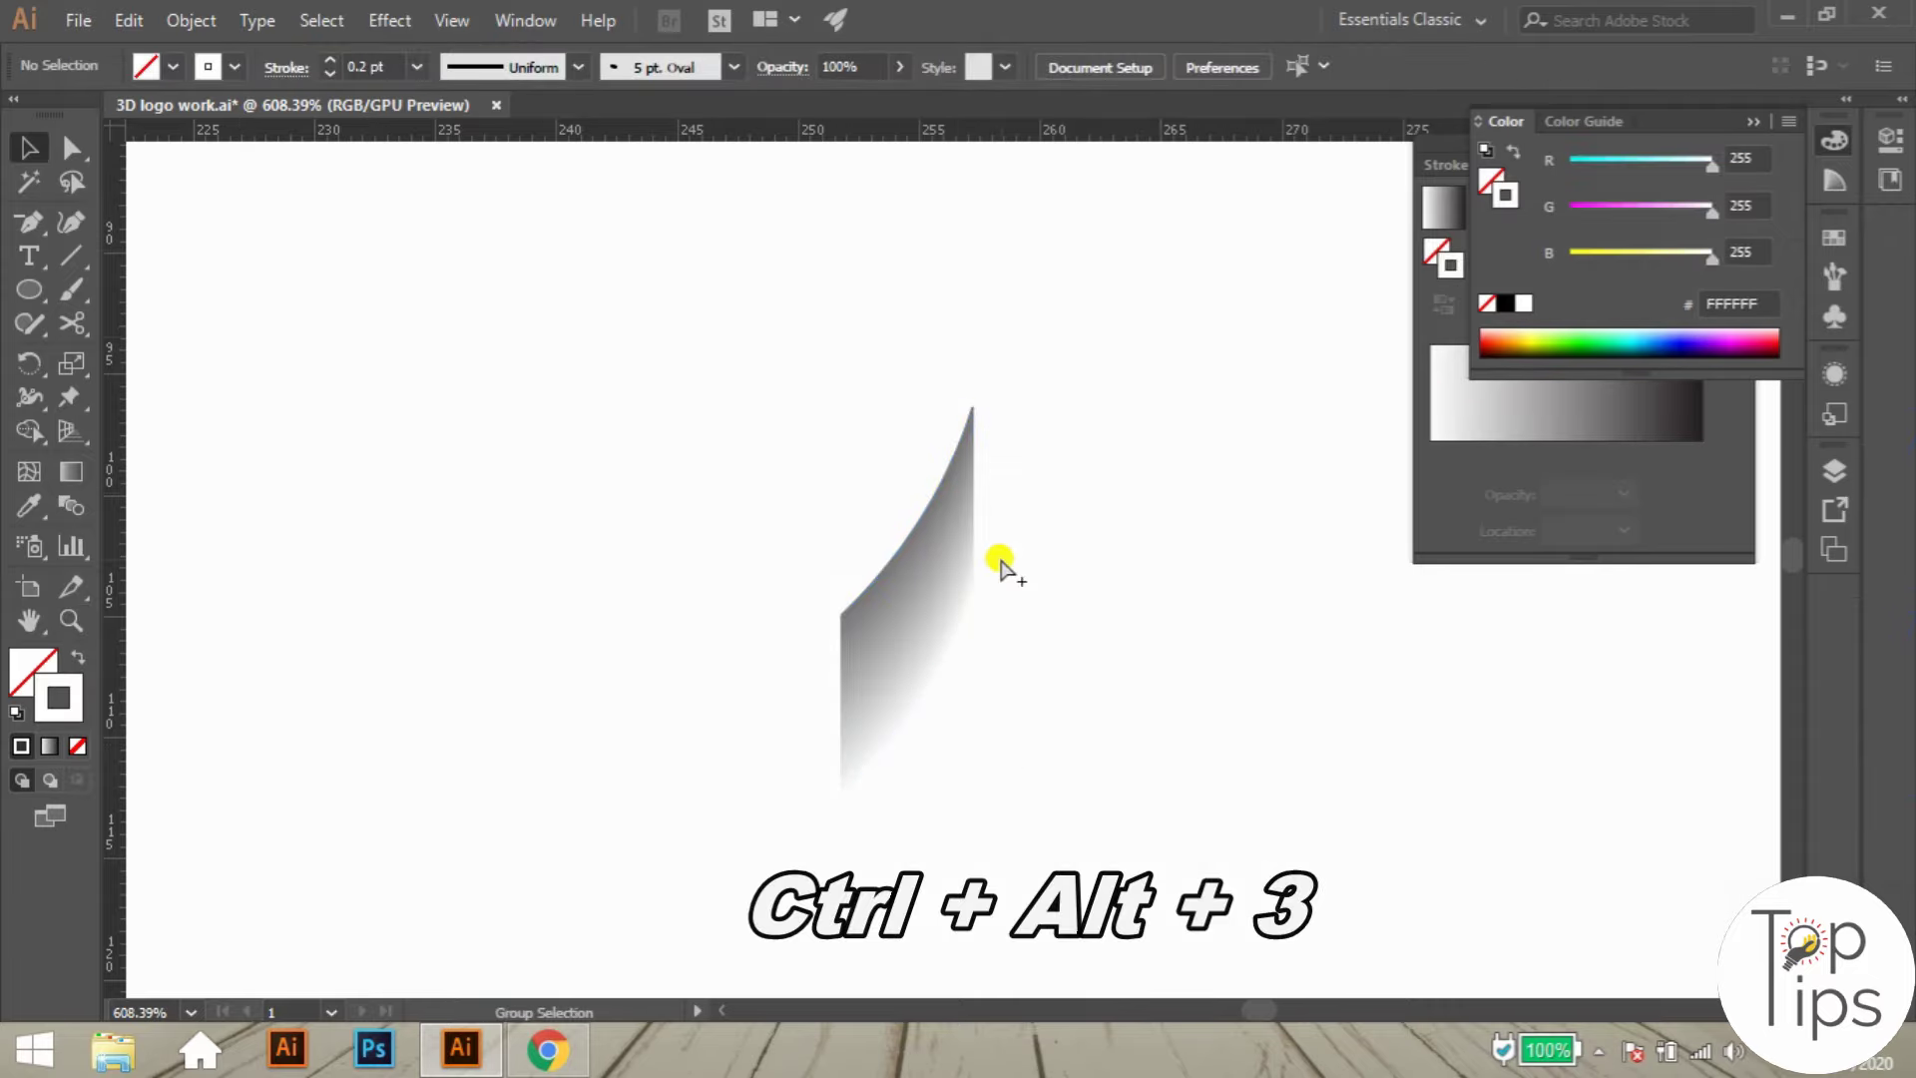
- Show all hidden artwork, then isolate the grey wall copy beneath the yellow block by hiding everything else
key(ctrl+alt+3)
key(z)
drag(1107, 519, 1001, 674)
key(v)
click(1292, 648)
drag(764, 547, 983, 547)
click(988, 516)
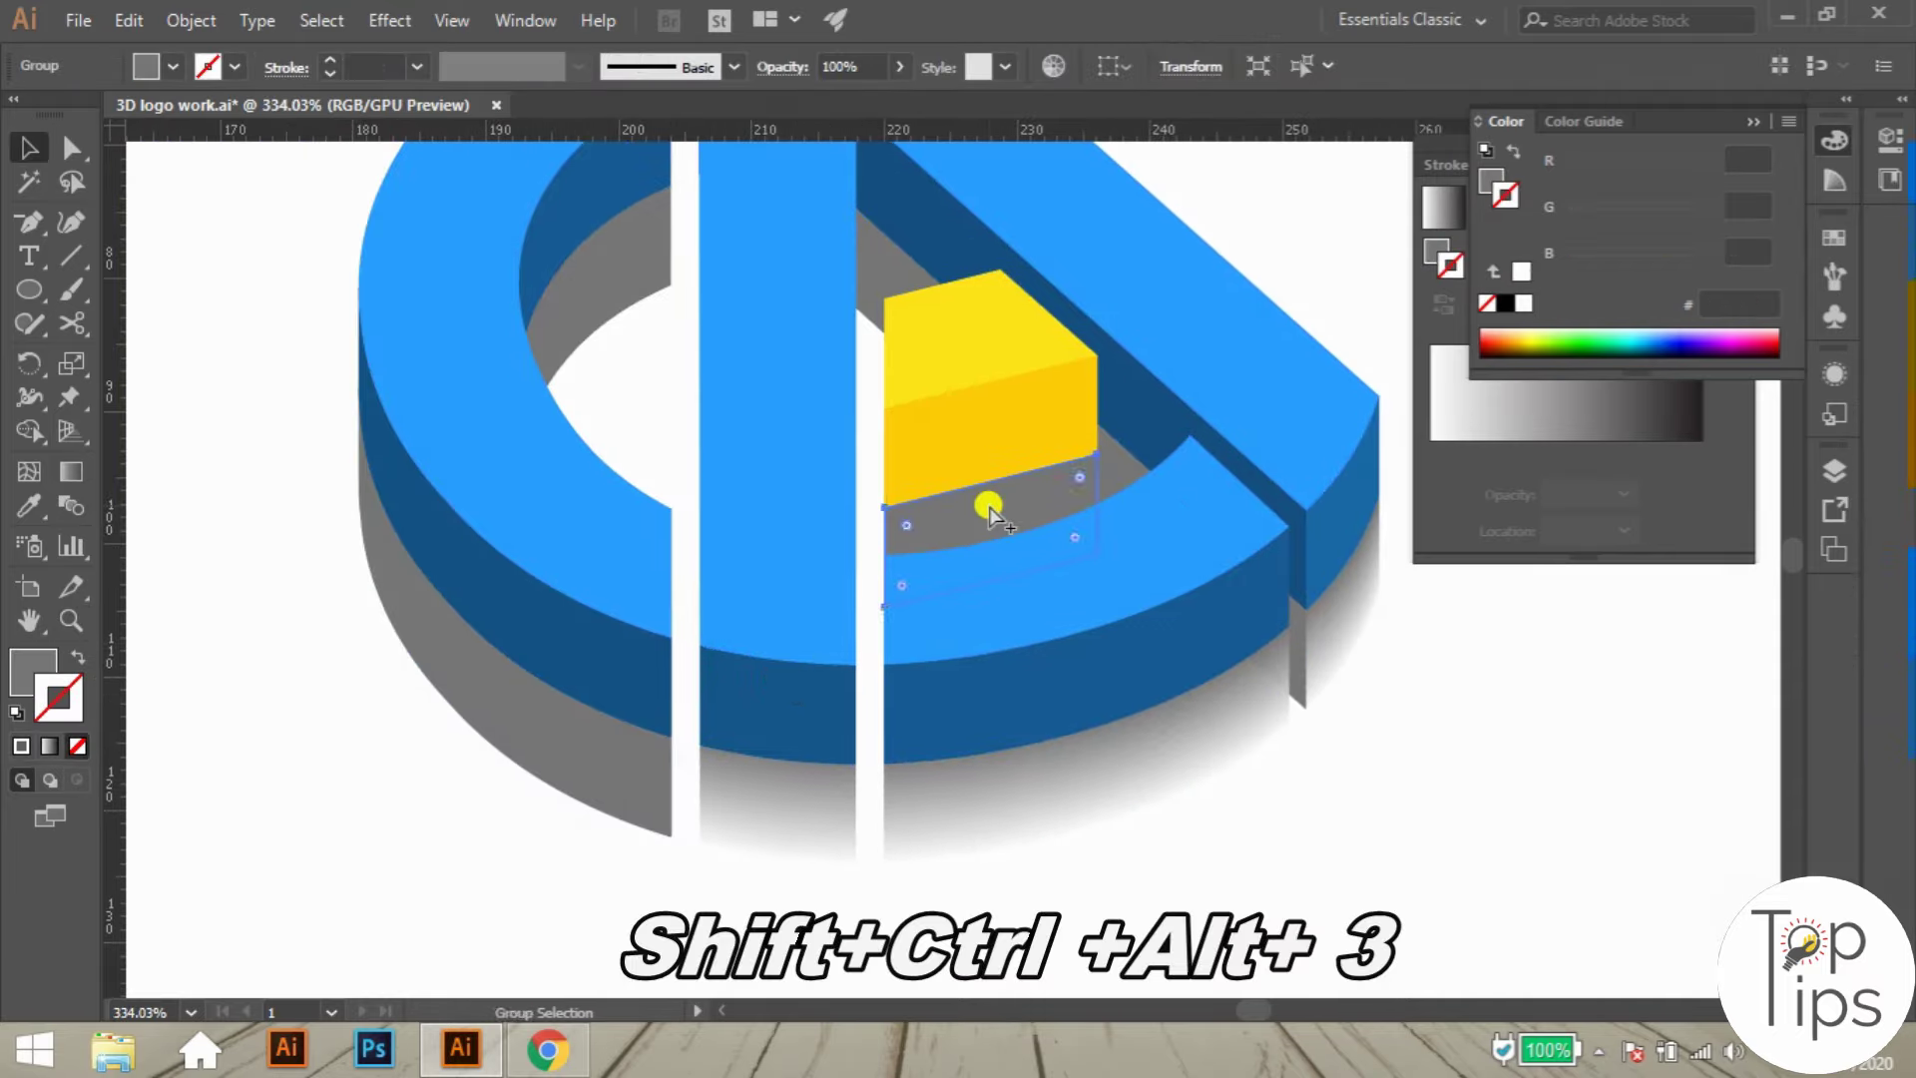
key(ctrl+alt+shift+3)
- Delete the vertical side edges of the grey parallelogram, keeping only its upper and lower slanted lines
key(a)
scroll(1040, 466, up, 4)
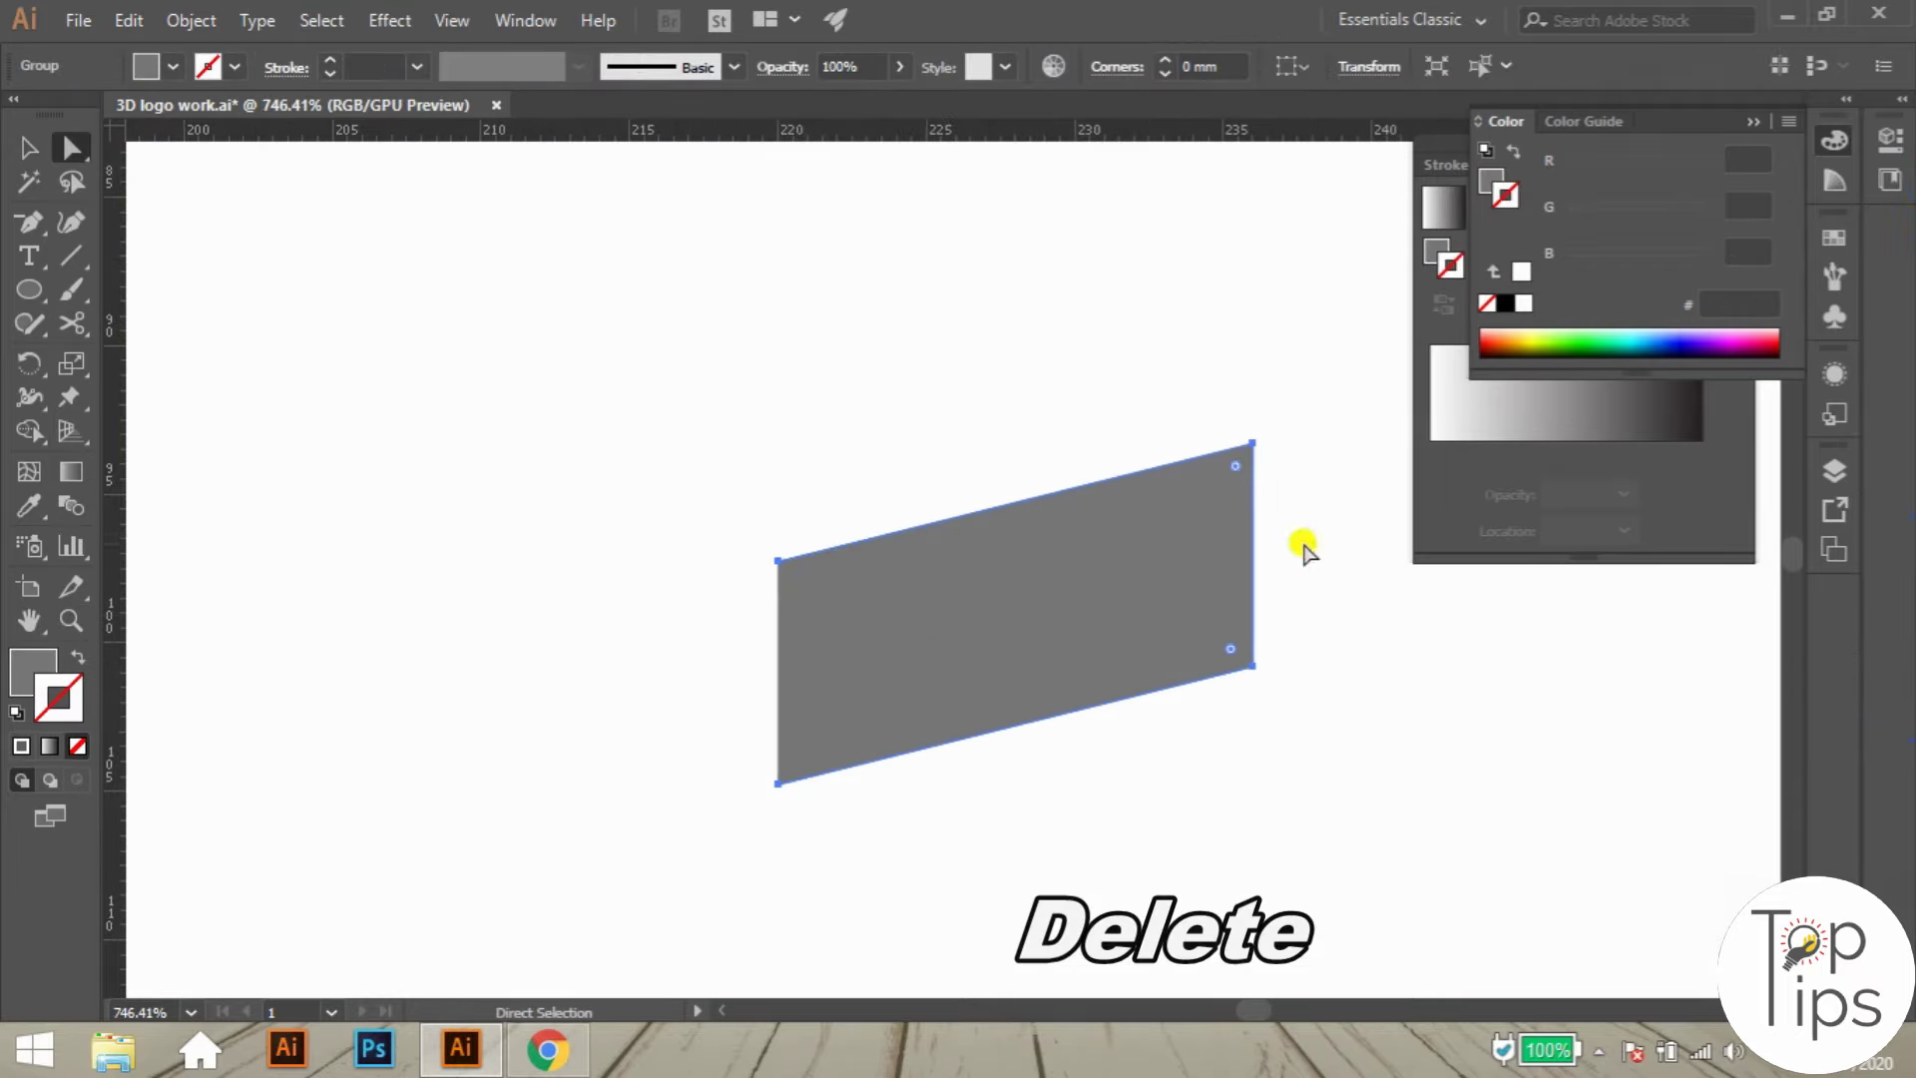
key(Delete)
- Swap the fill of the two slanted lines for a stroke and set its weight to 0.2 pt
key(v)
click(1039, 715)
key(shift+x)
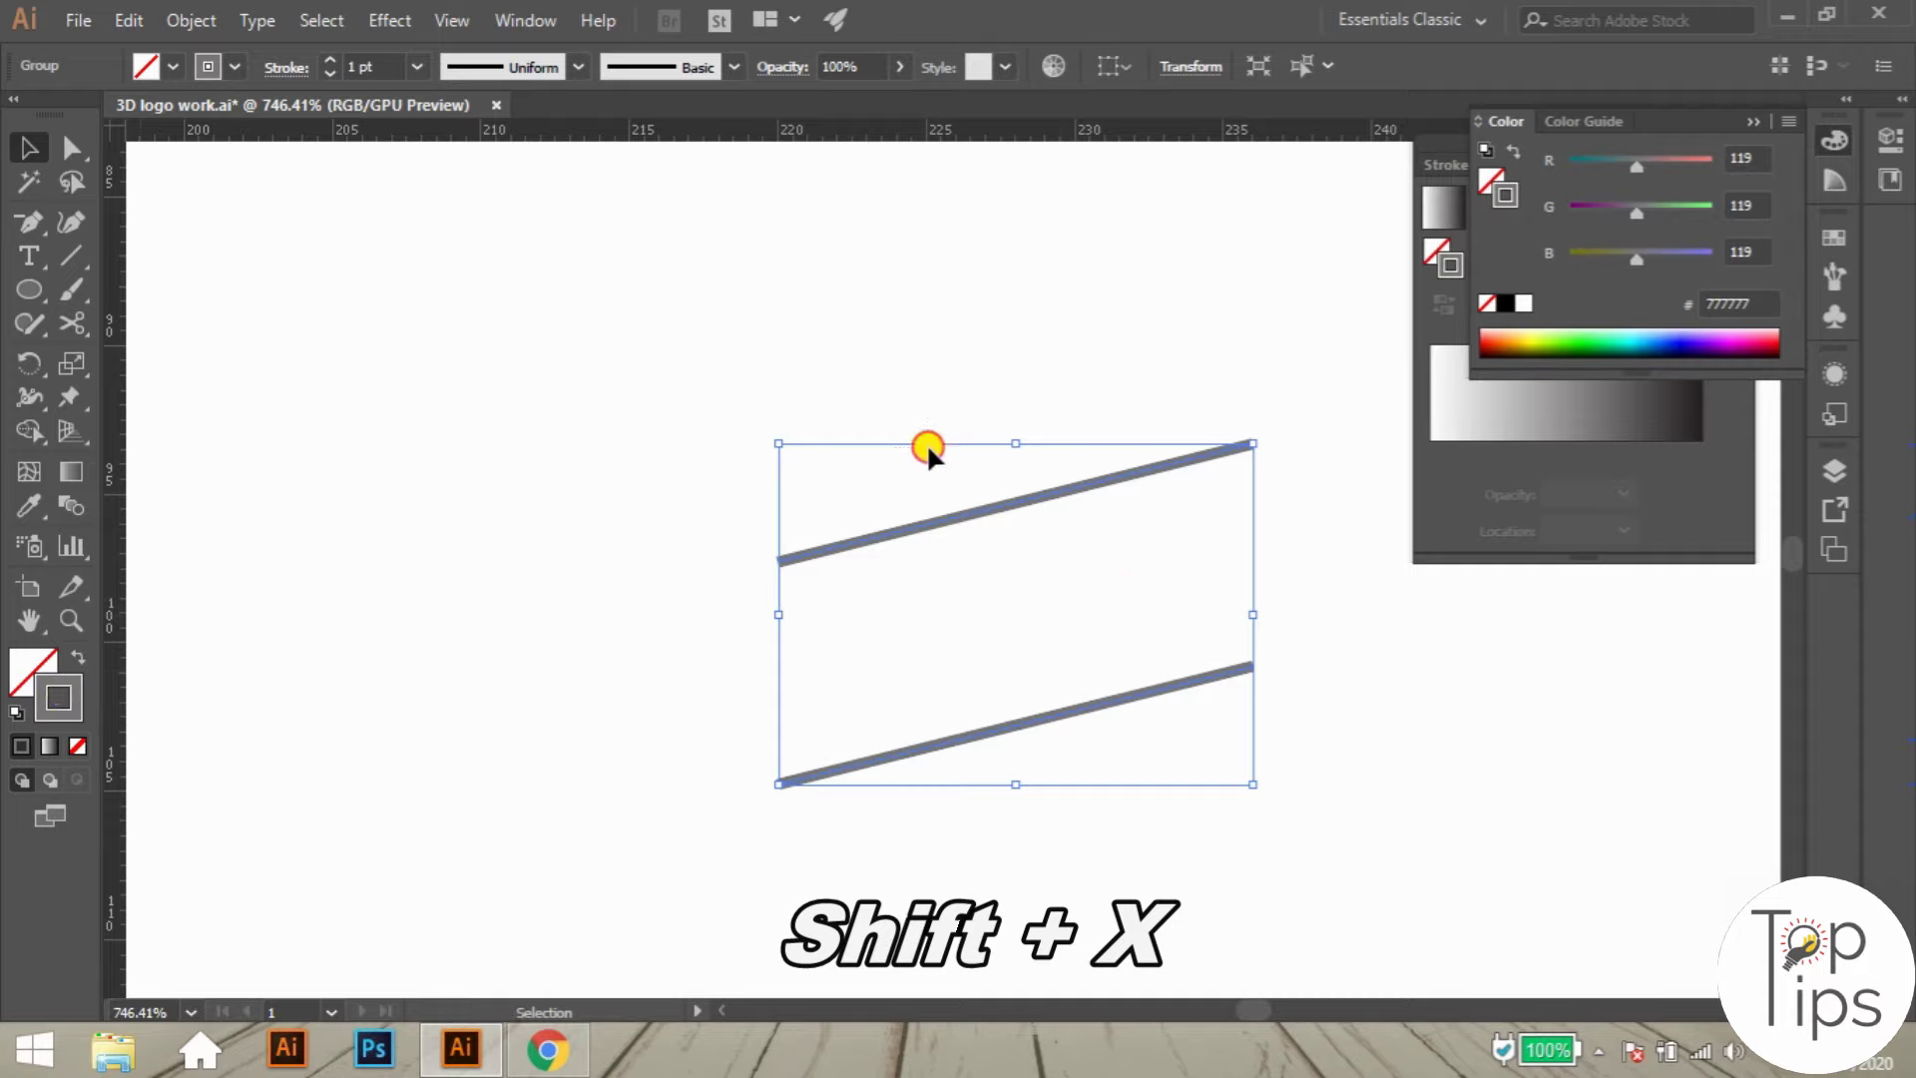
drag(379, 66, 274, 65)
text(0.2)
key(Return)
- Ungroup the two slanted lines and change the lower line's stroke colour to white
right_click(1117, 335)
click(1195, 497)
click(1069, 710)
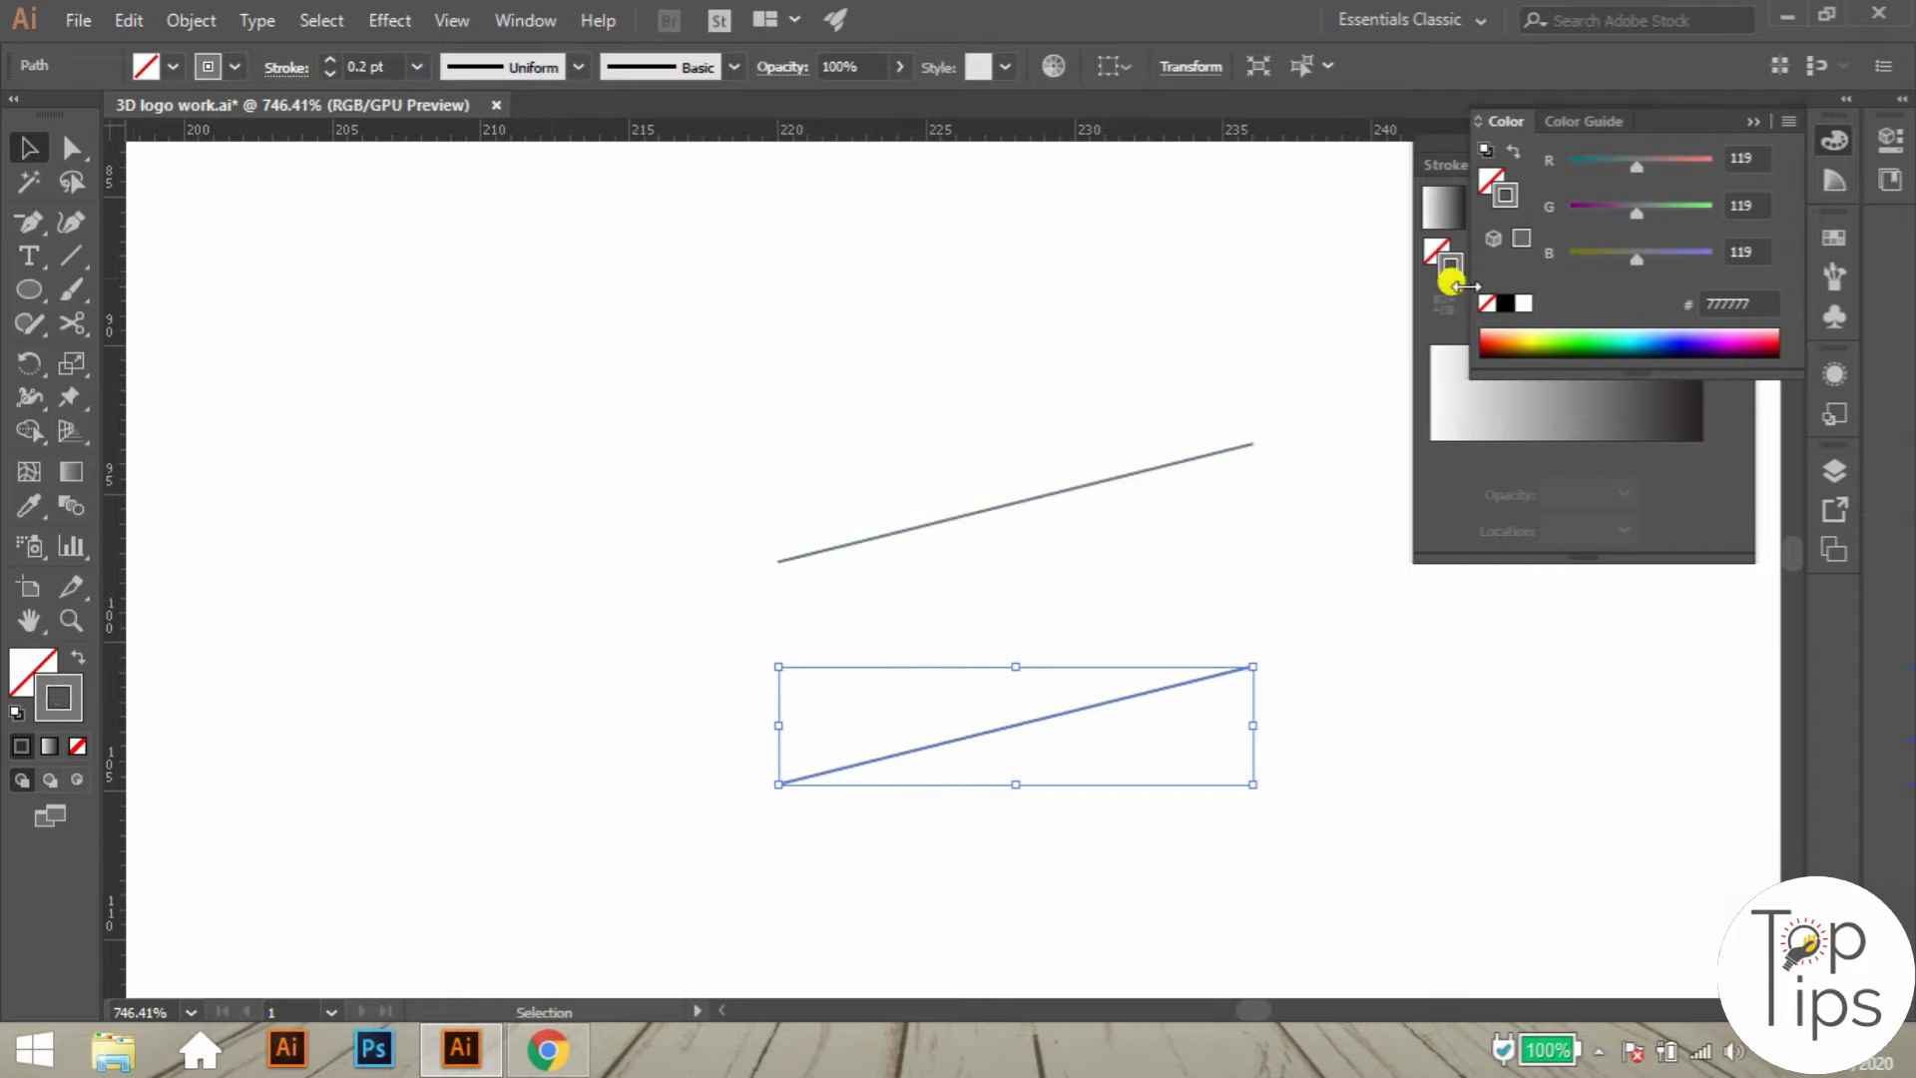
click(1524, 302)
- Select both slanted lines and make a blend between them
drag(859, 414, 1184, 776)
key(ctrl+alt+b)
key(ctrl+minus)
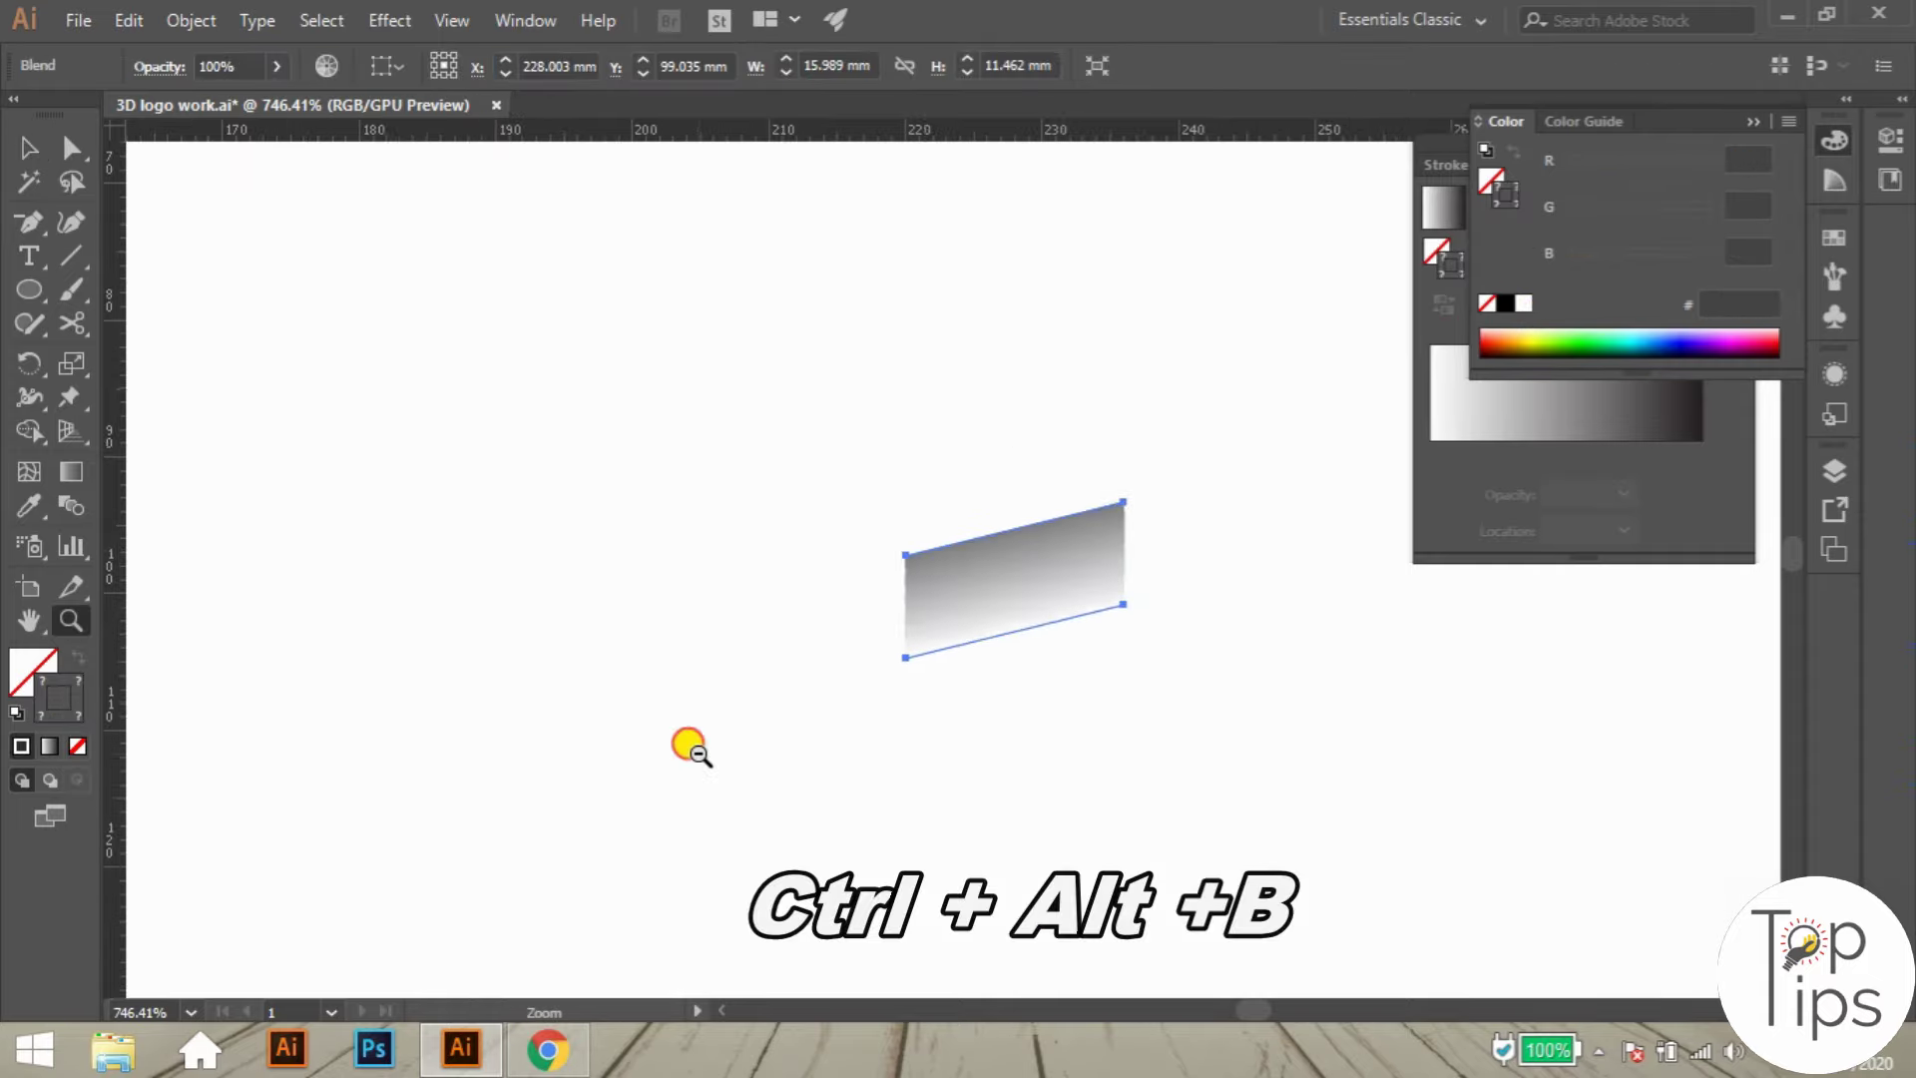
- Show all hidden artwork, then isolate the grey strip beneath the inner wall of the A's diagonal leg
key(ctrl+alt+3)
click(579, 437)
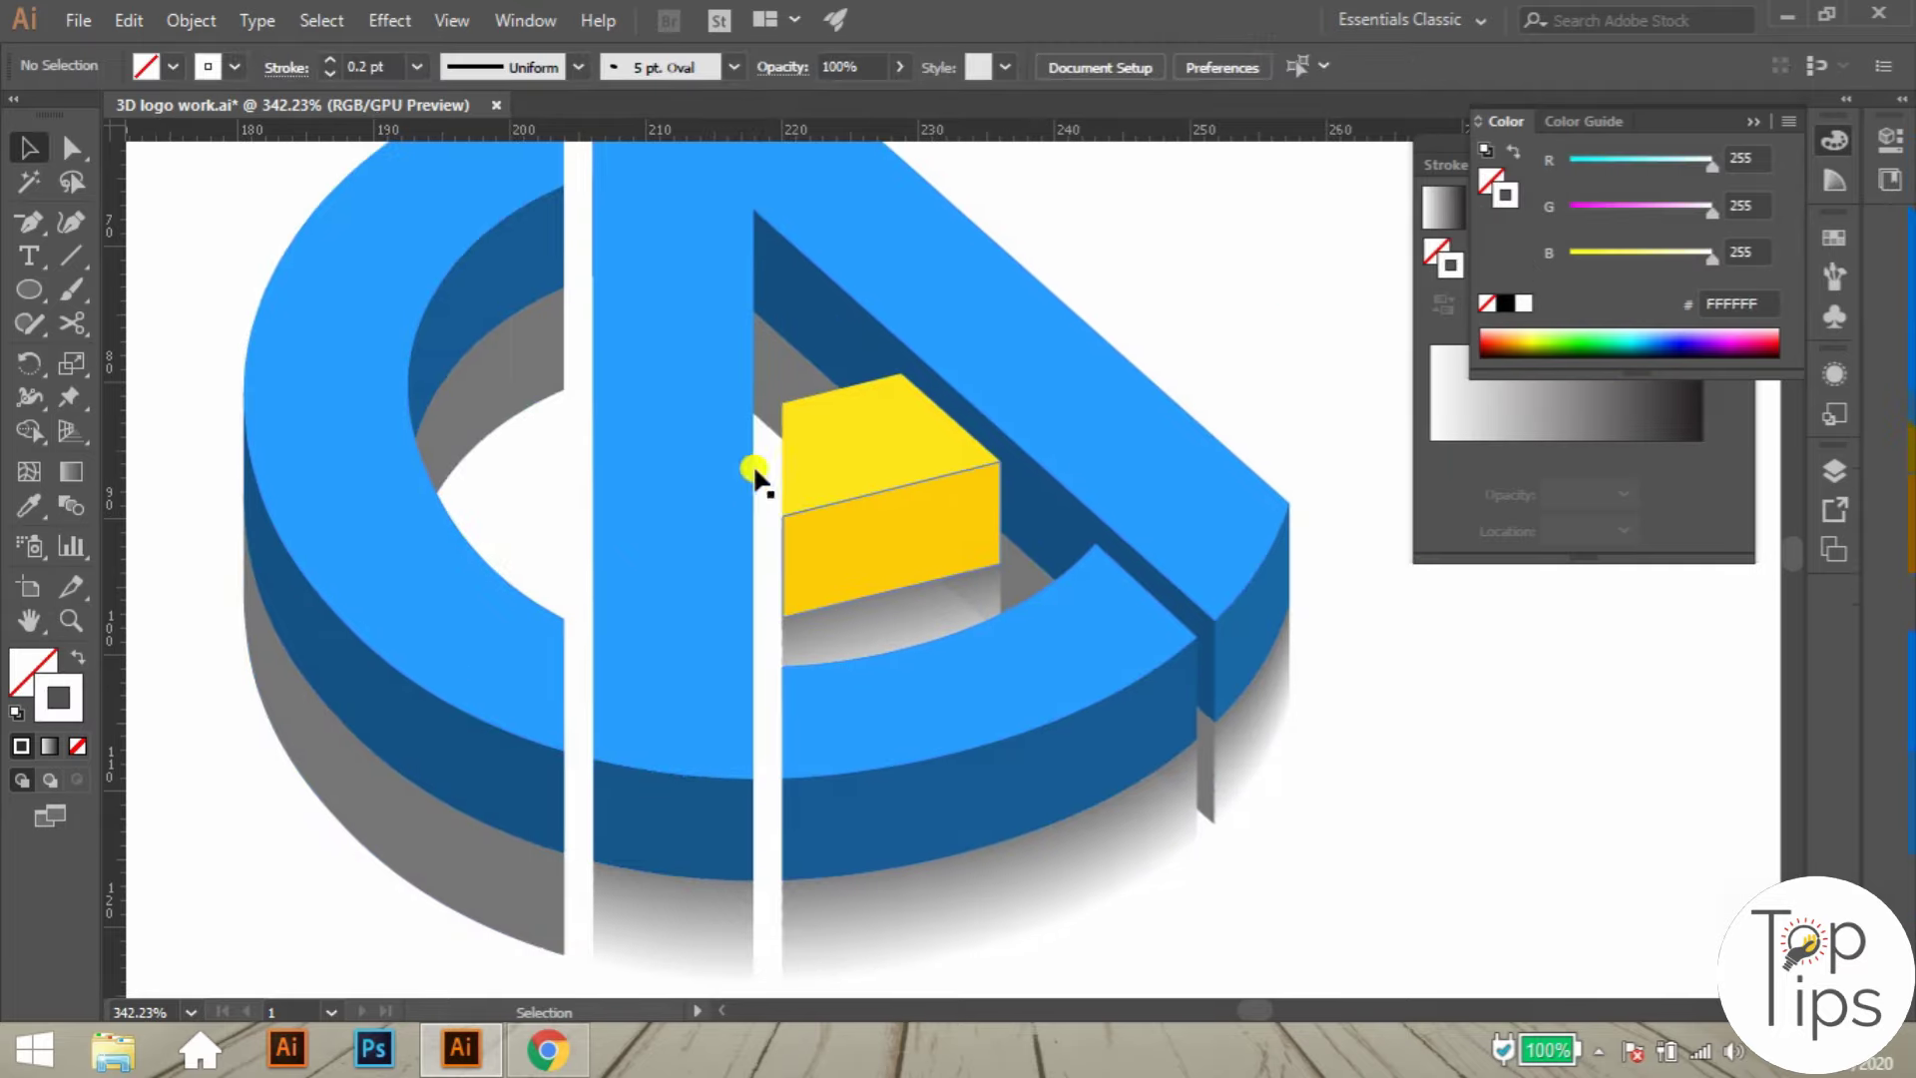
click(780, 361)
key(shift+ctrl+alt+3)
- Delete the short vertical edges at both ends of the isolated grey diagonal strip, leaving two slanted lines
key(z)
click(71, 148)
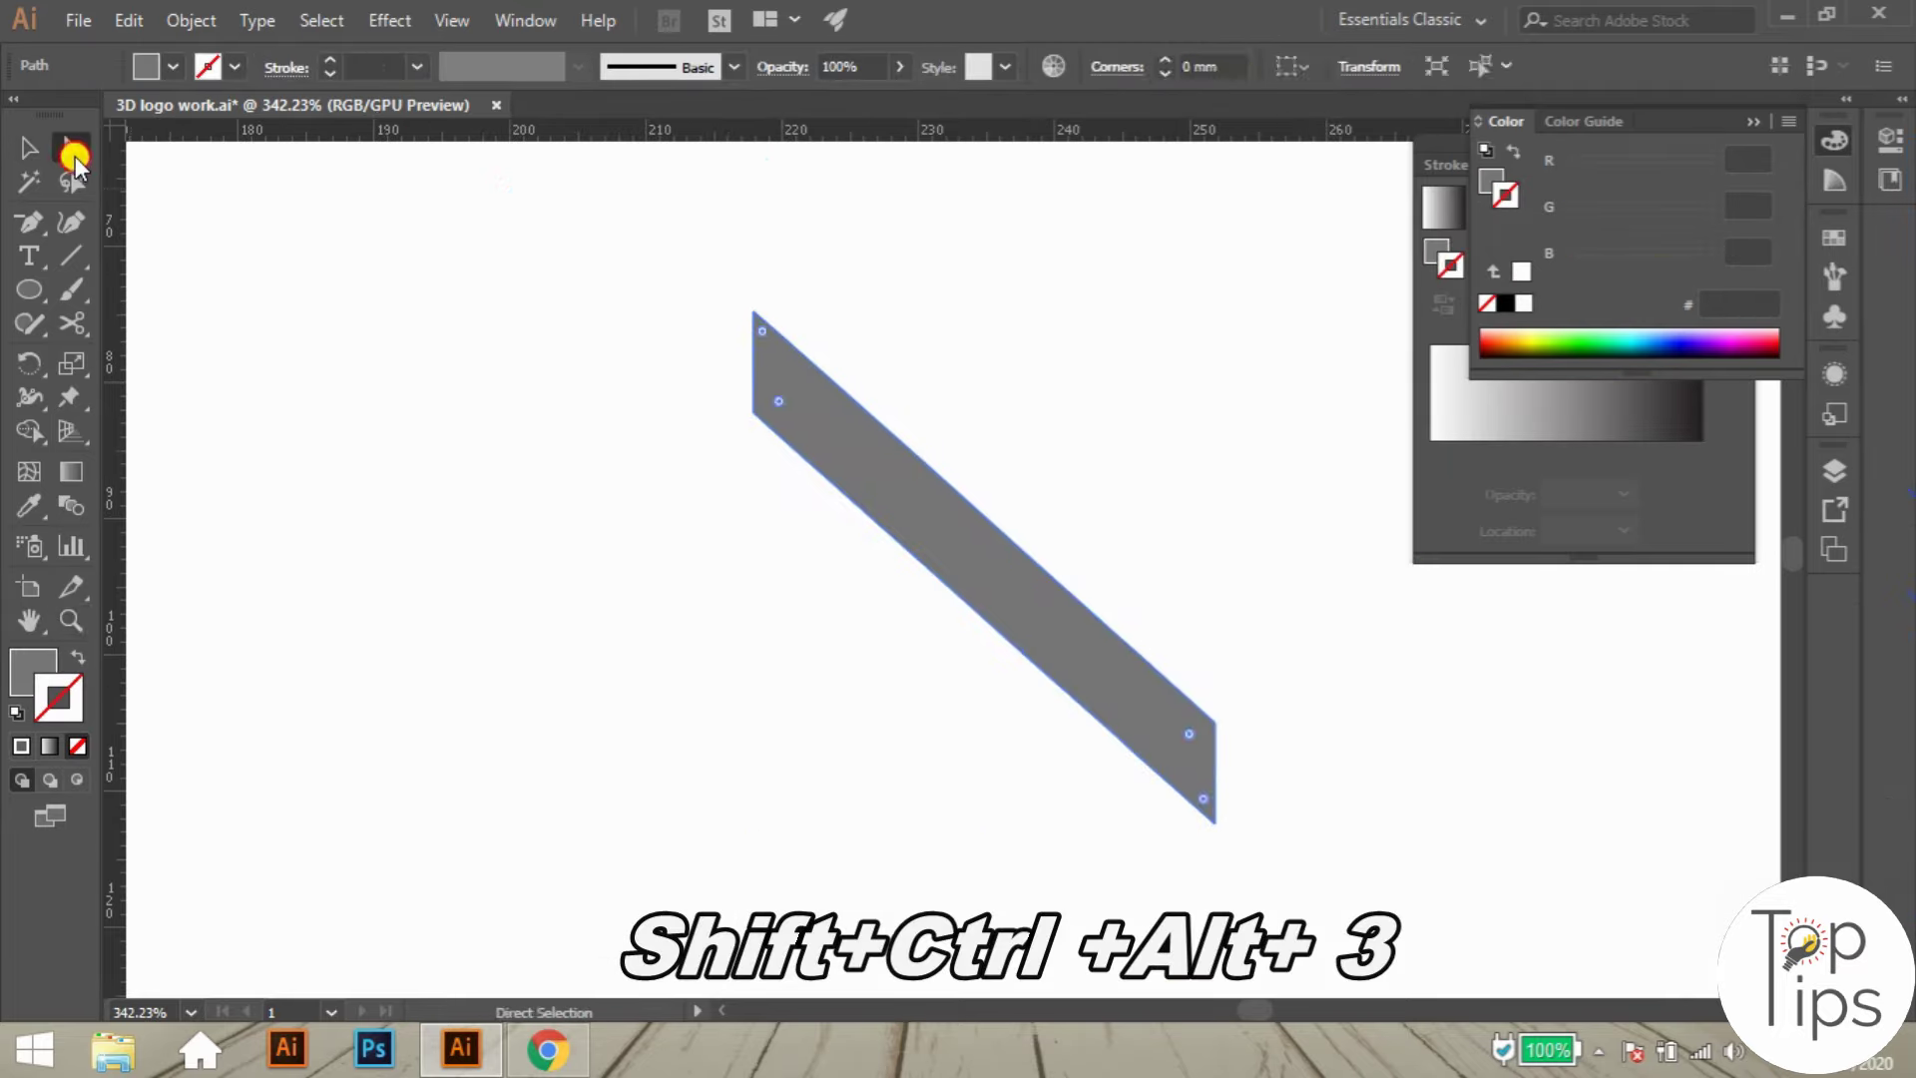
drag(624, 268, 981, 413)
click(1016, 461)
key(Delete)
key(z)
drag(1038, 534, 180, 556)
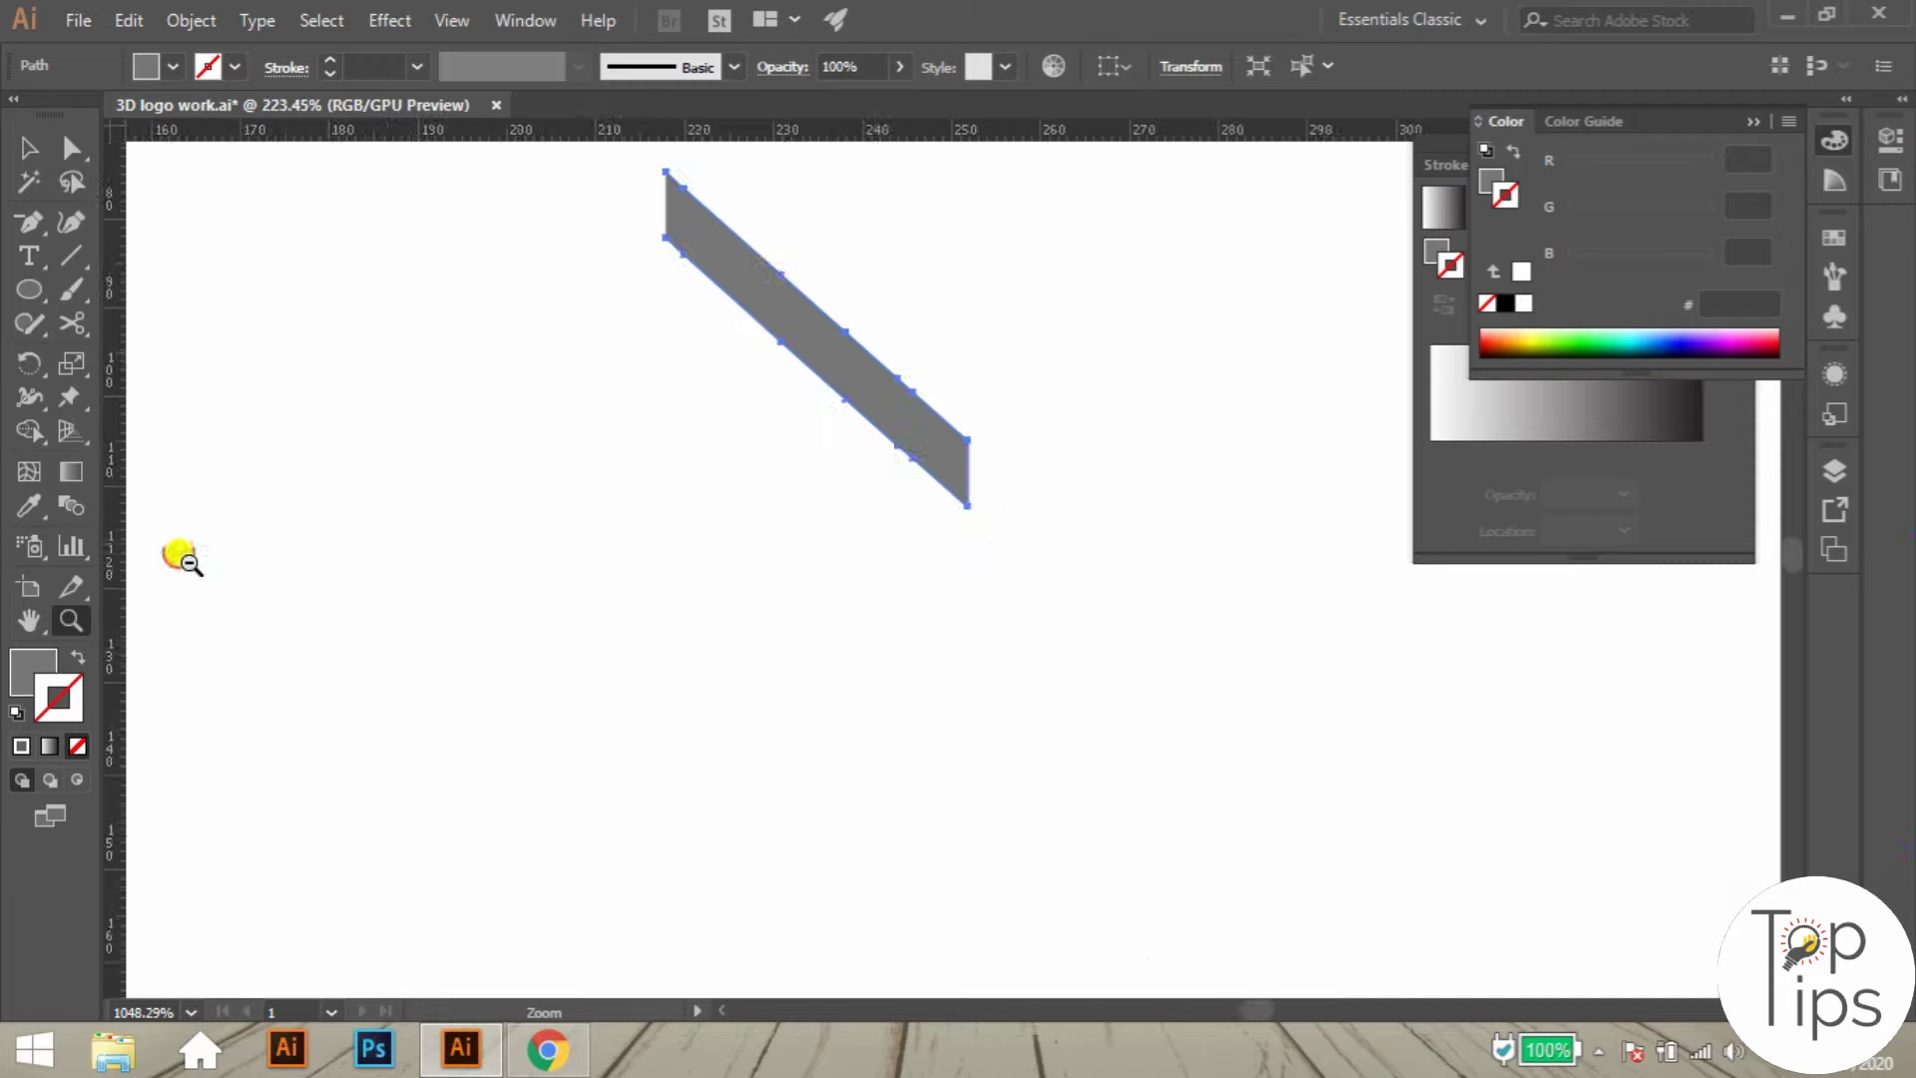
key(a)
drag(934, 437, 976, 603)
key(Delete)
key(z)
scroll(1088, 409, down, 3)
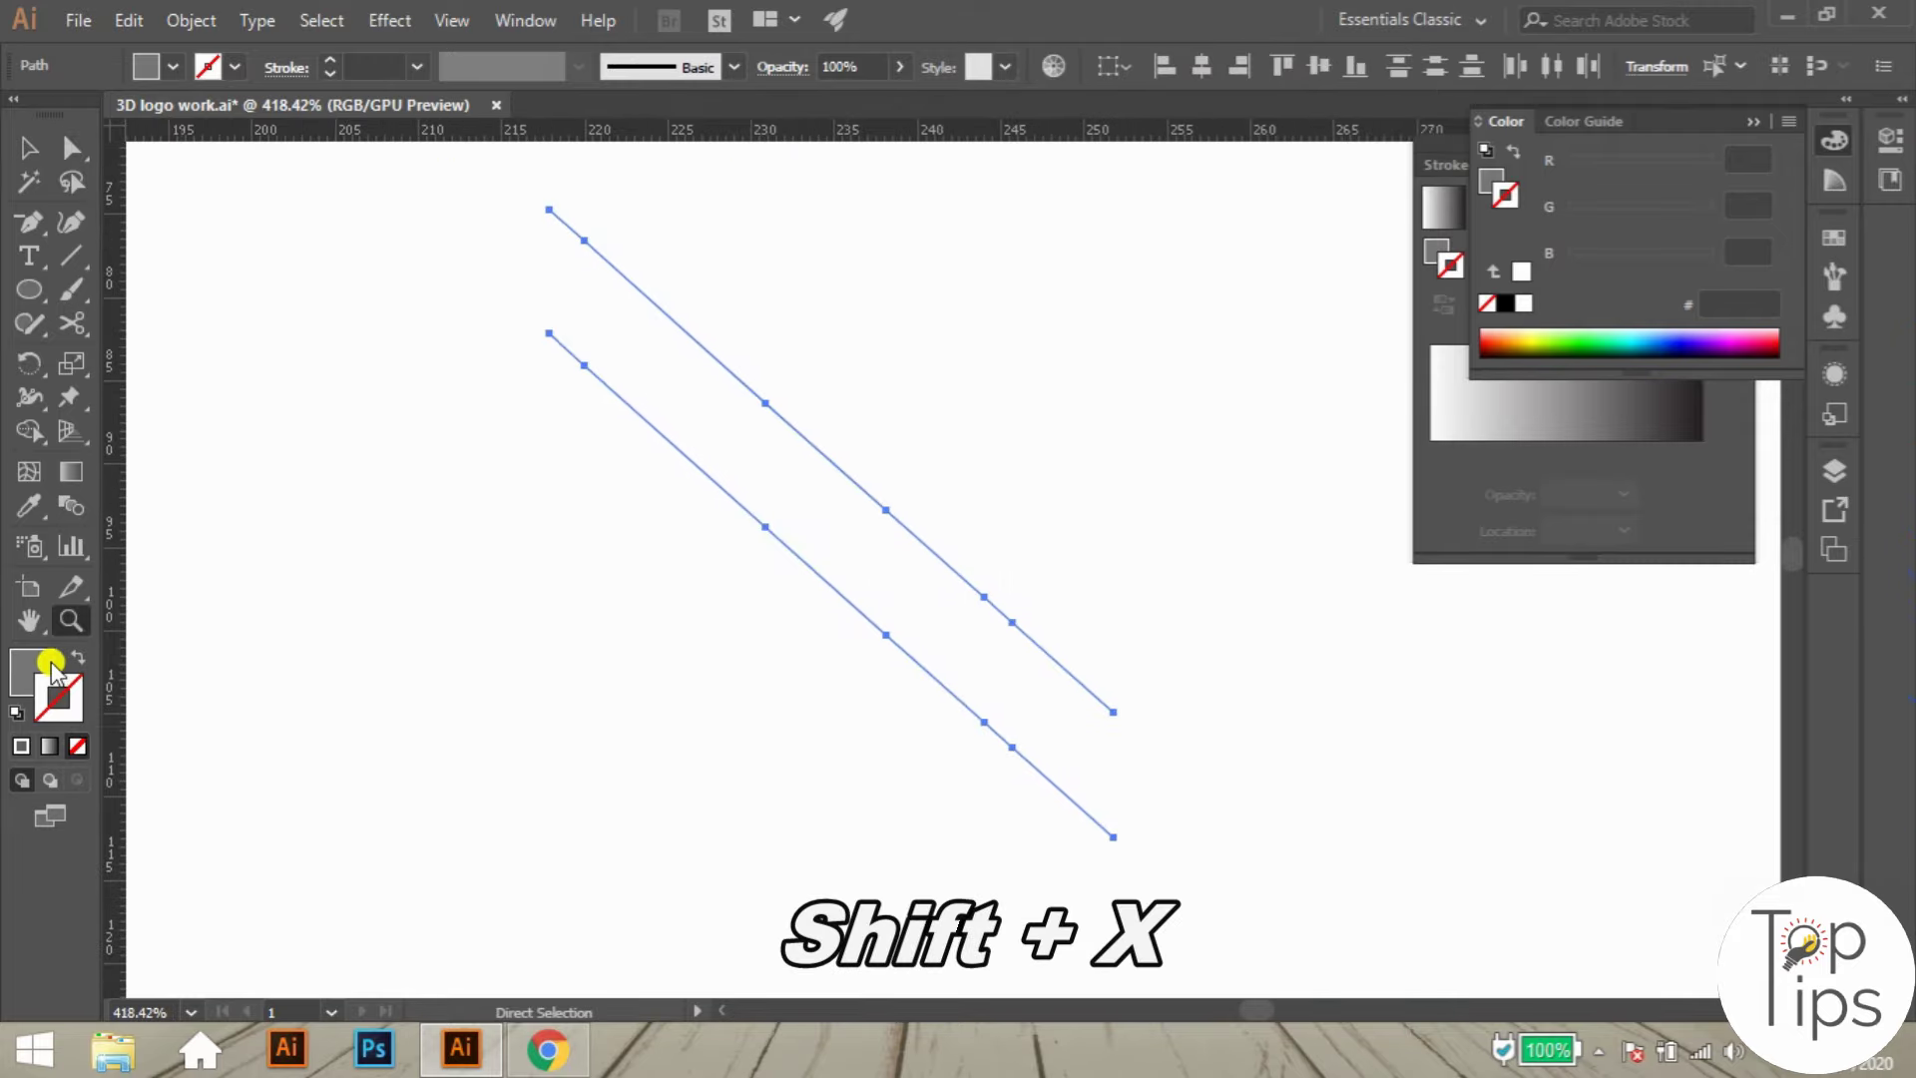
- Swap the fill of both slanted lines for a stroke and make the lower line's stroke white
key(shift+x)
key(v)
drag(502, 299, 601, 409)
click(1524, 303)
- Select the grey and white slanted lines and make a blend between them, leaving nothing selected
drag(692, 248, 848, 744)
key(ctrl+alt+b)
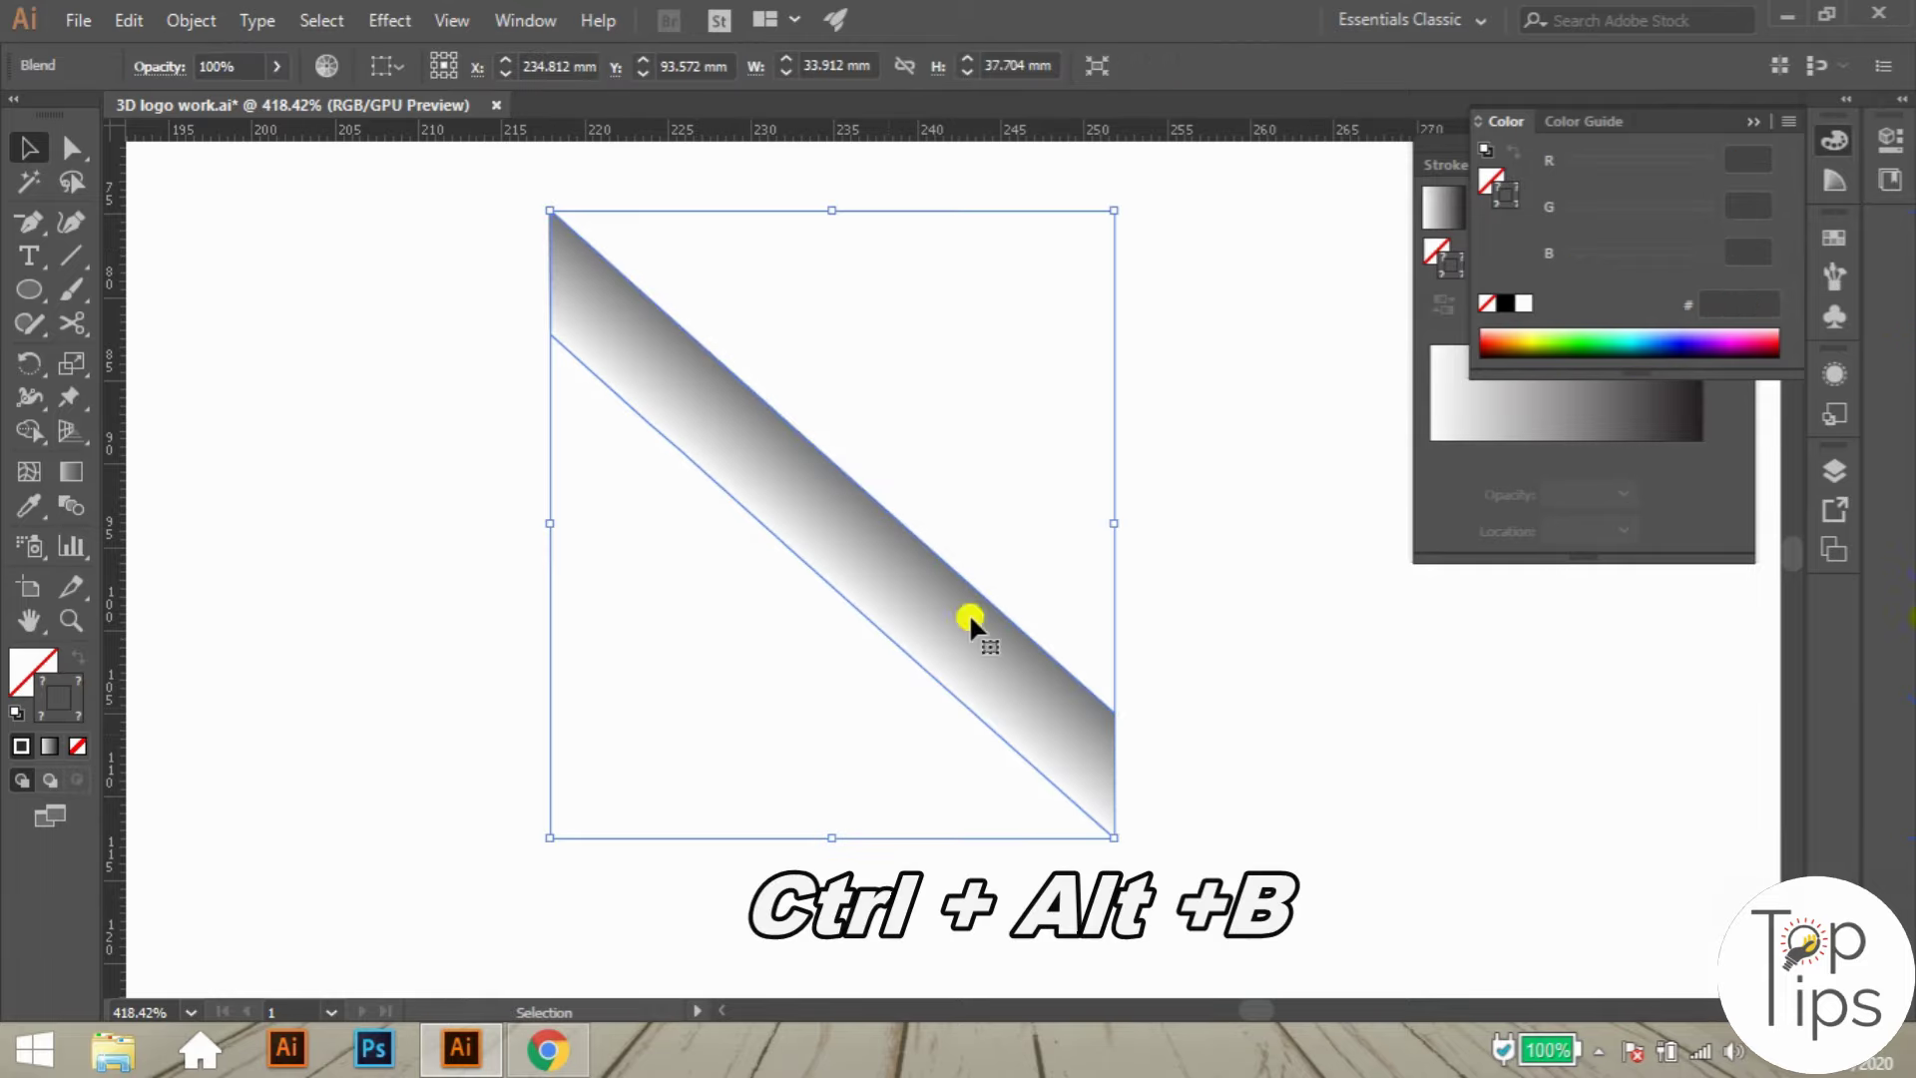
click(1195, 568)
- Show all hidden artwork, then isolate the grey curved strip beneath the outer wall of the C's left part
key(z)
drag(1137, 506, 988, 514)
drag(1202, 474, 1218, 536)
key(ctrl+alt+3)
ctrl+click(1316, 566)
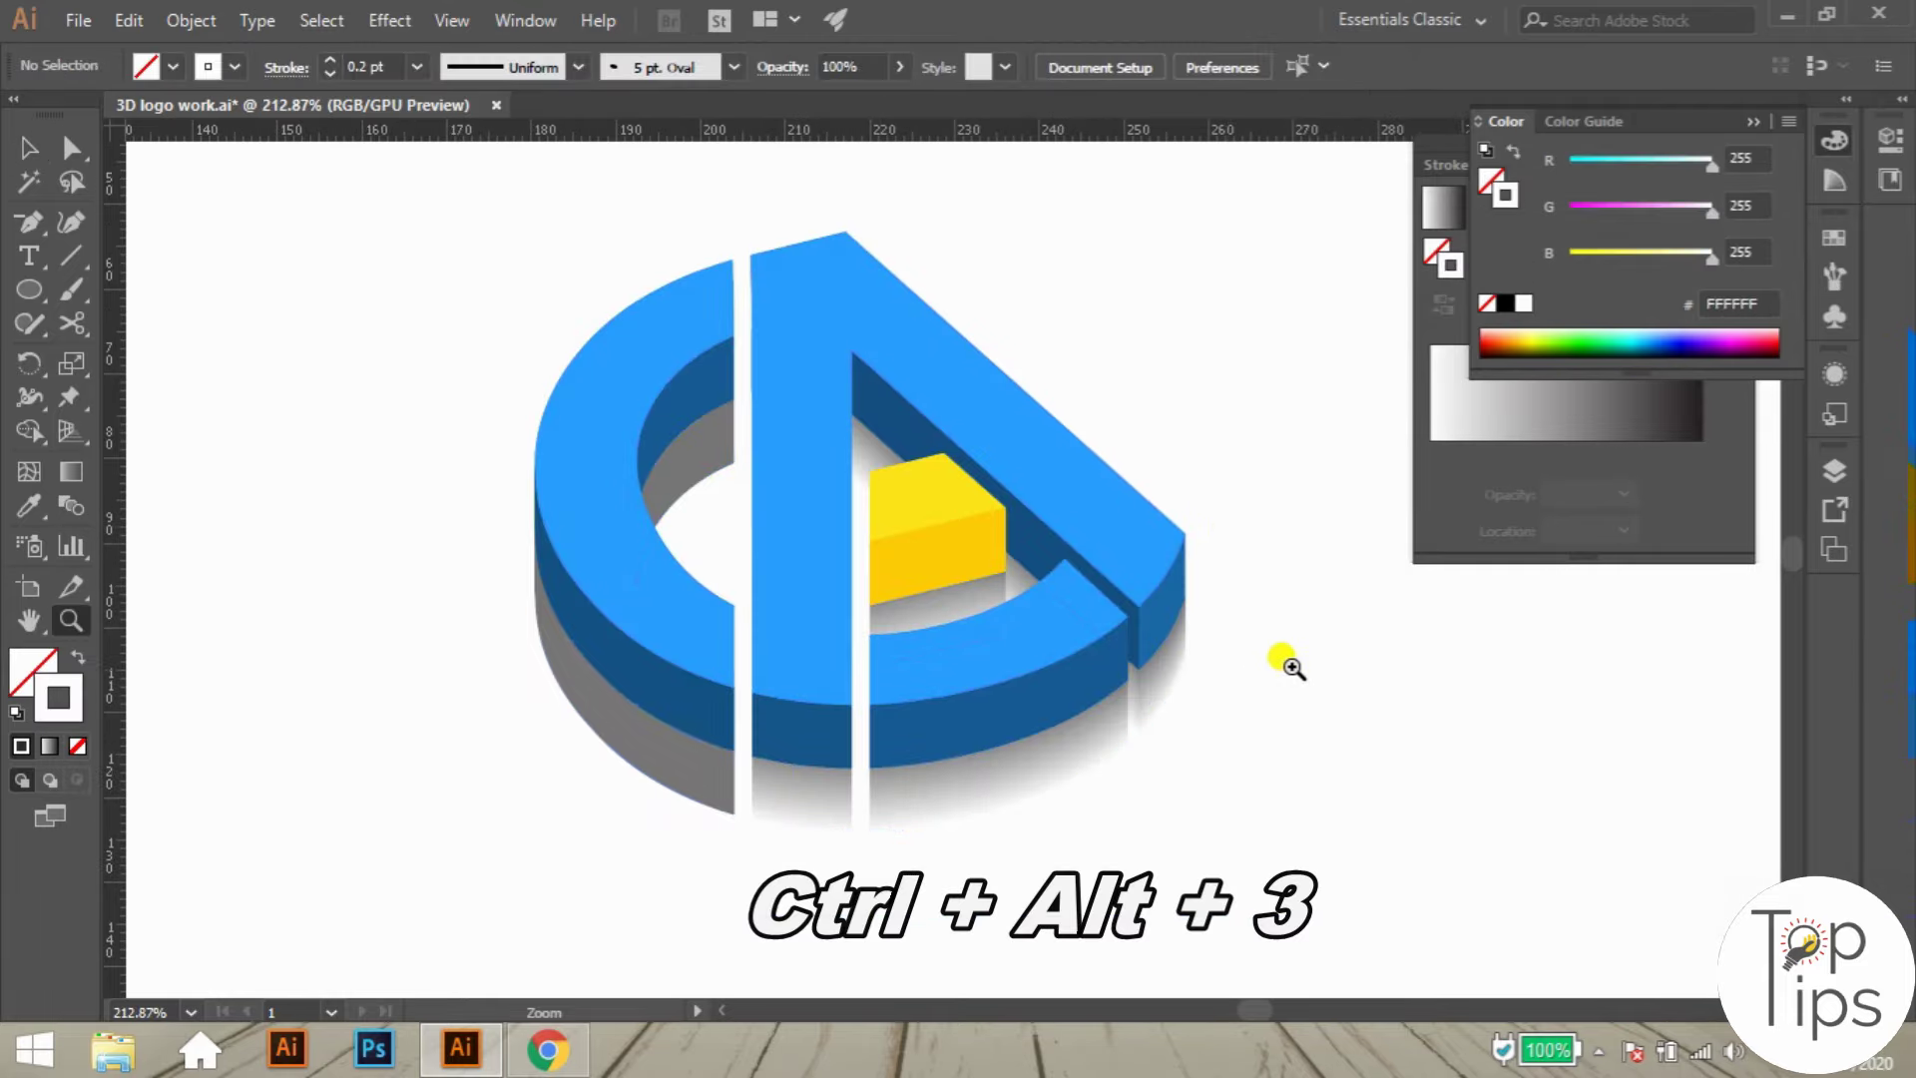
drag(507, 668, 784, 654)
key(v)
click(845, 743)
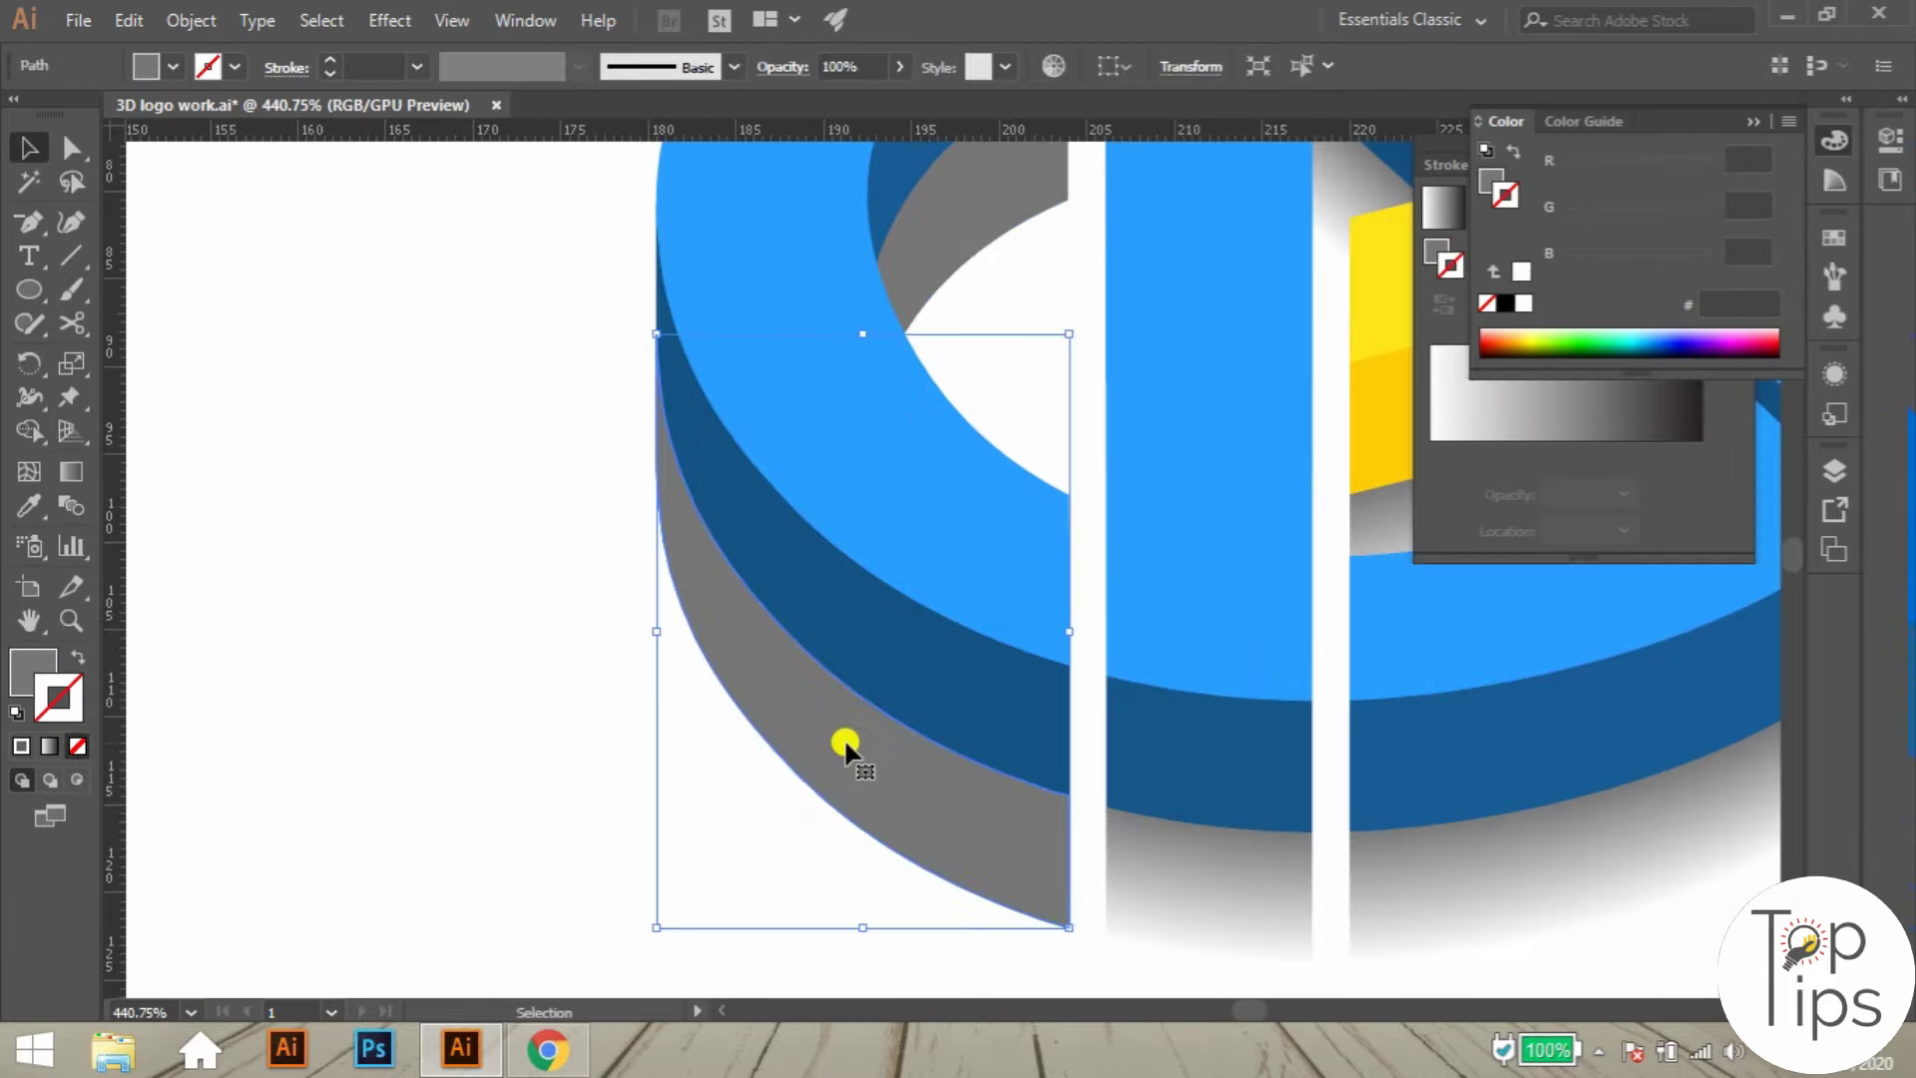
key(ctrl+alt)
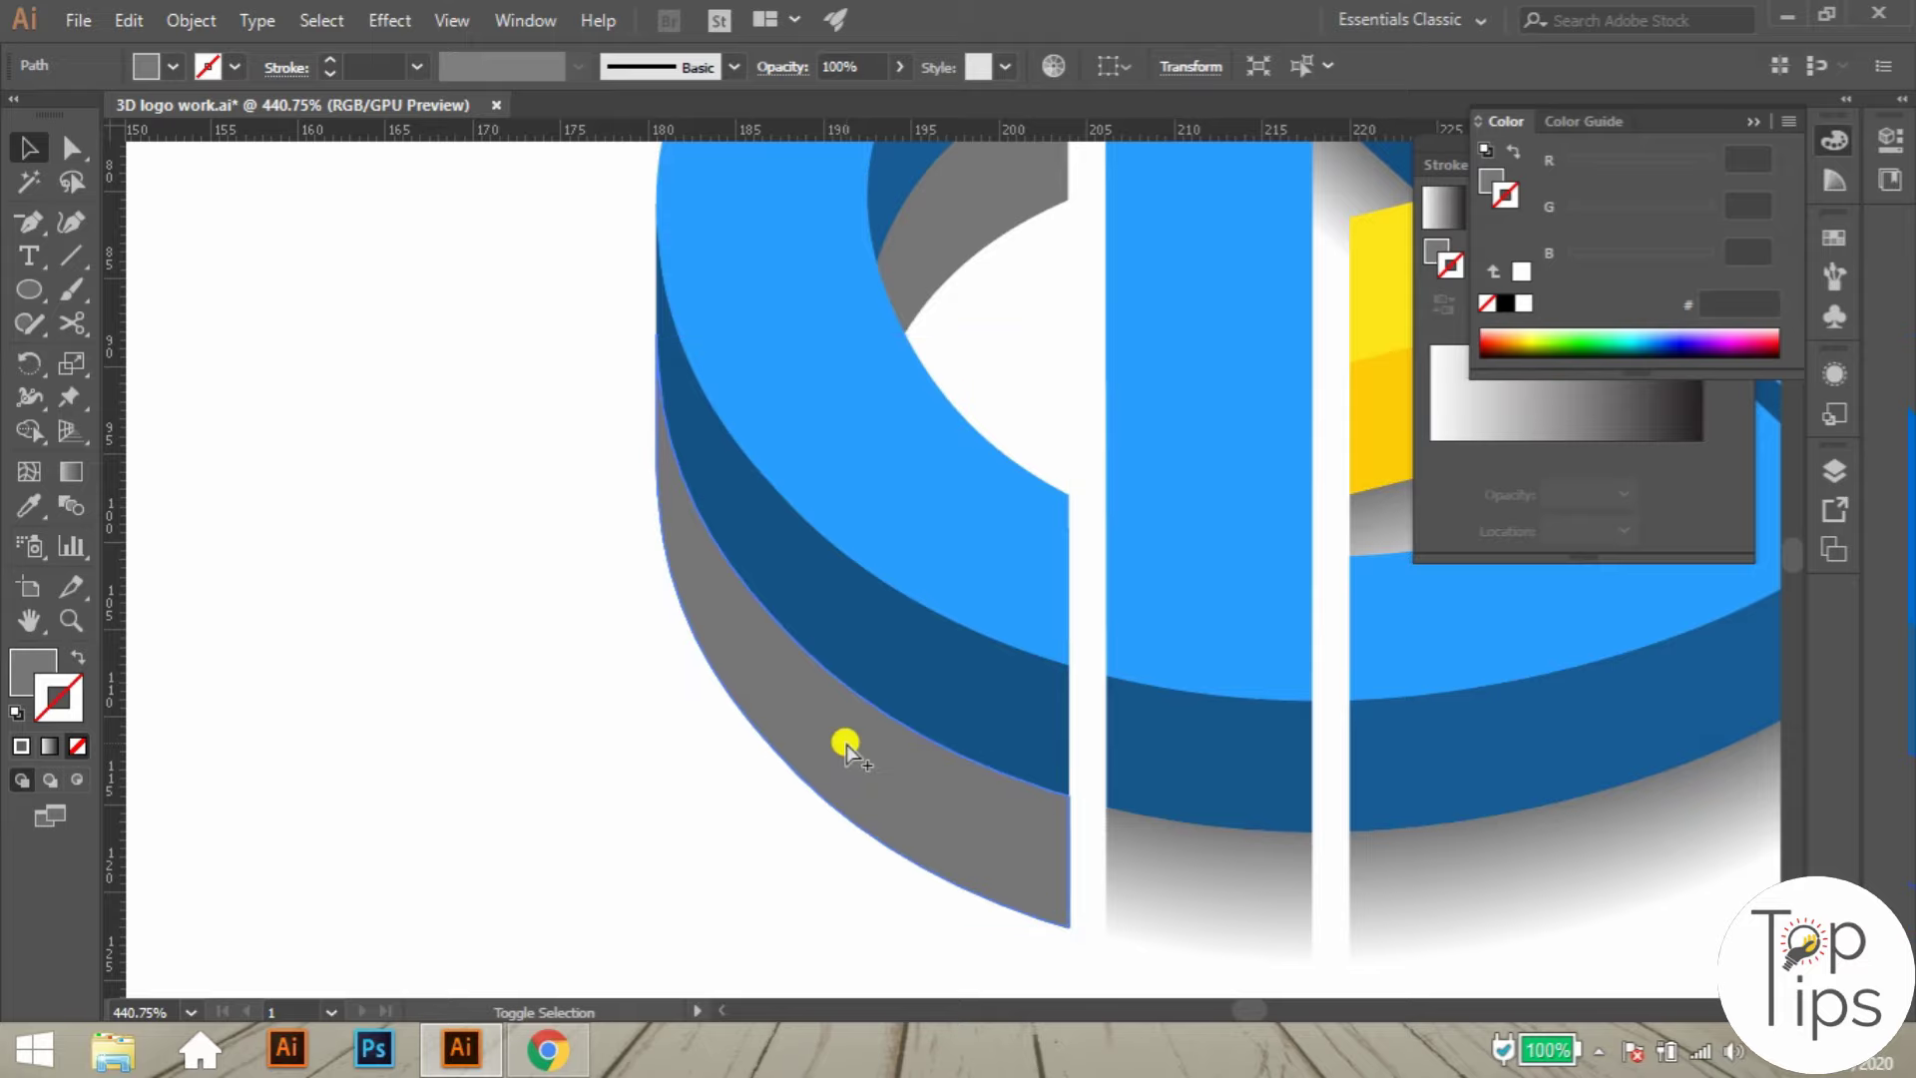
key(ctrl+alt+shift+3)
- Delete the short vertical edge at the wide end of the isolated grey curved strip
click(72, 149)
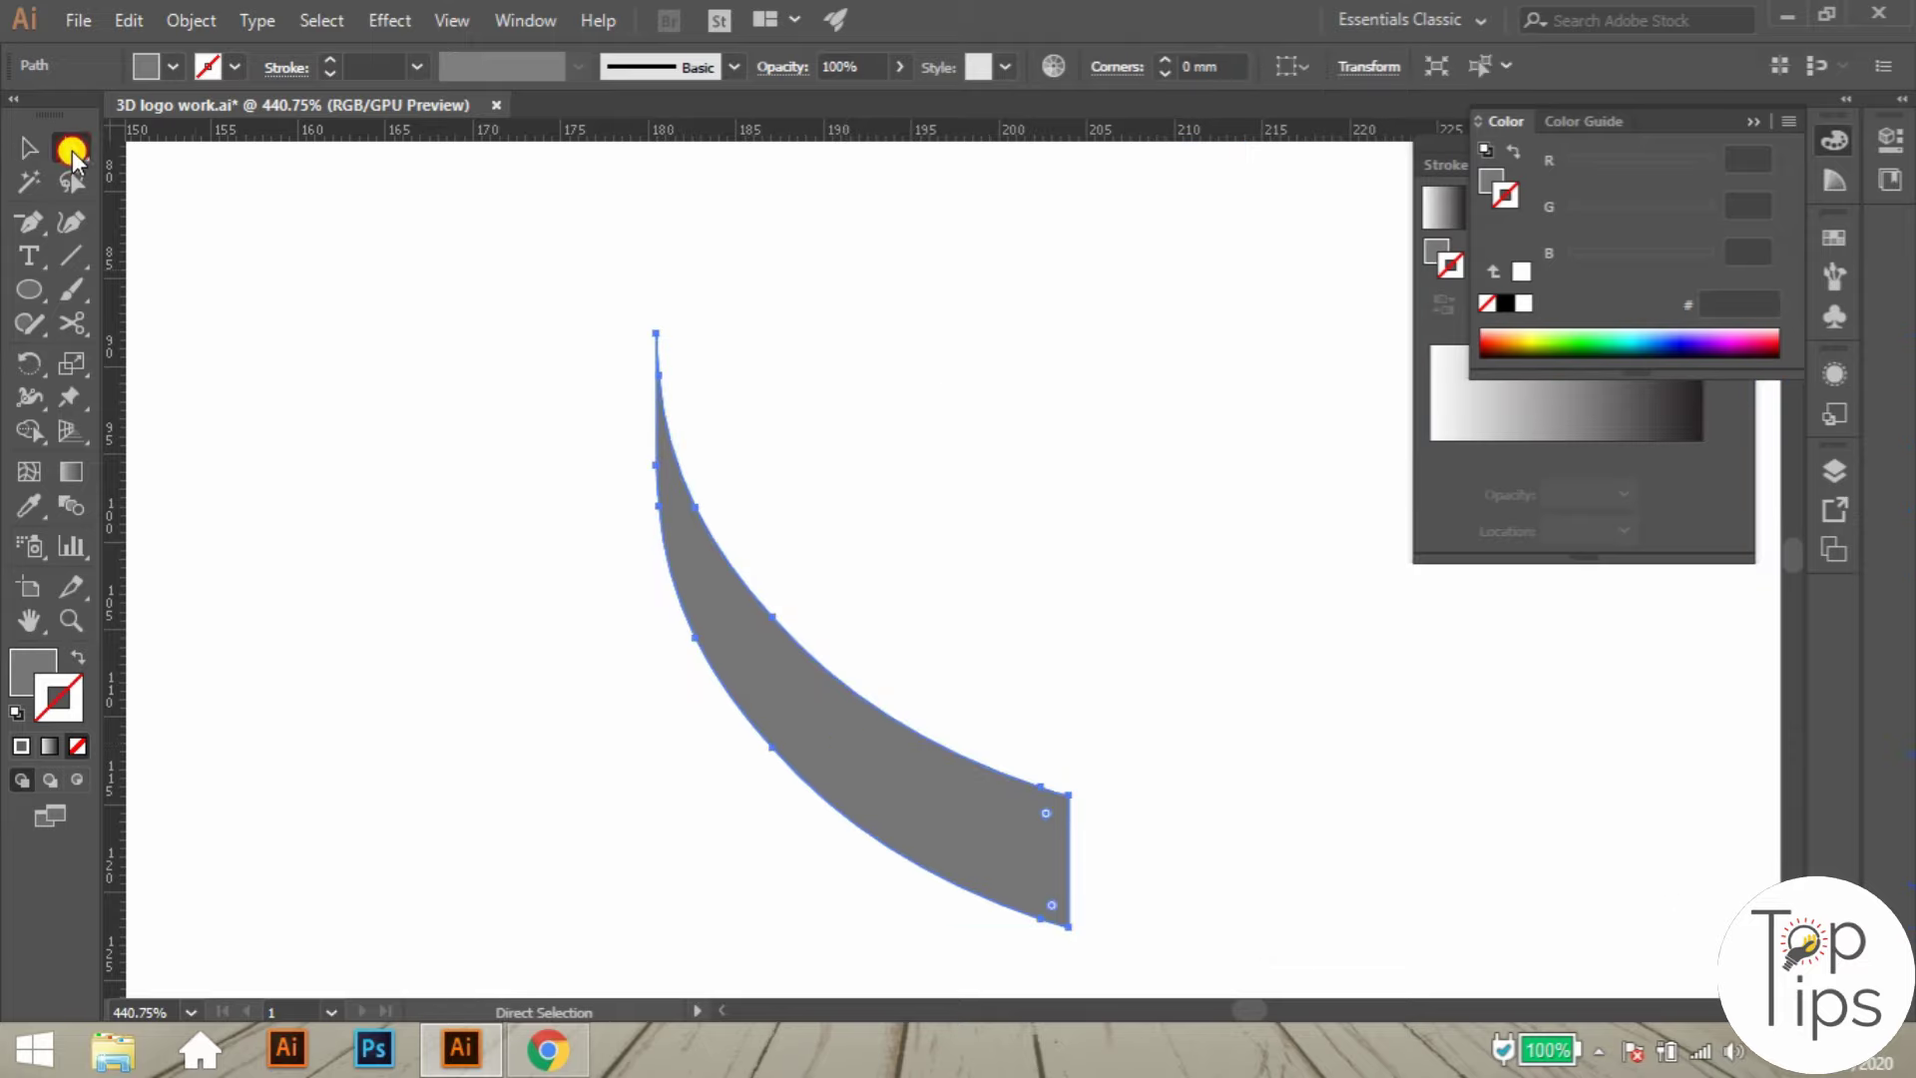
scroll(1098, 738, up, 3)
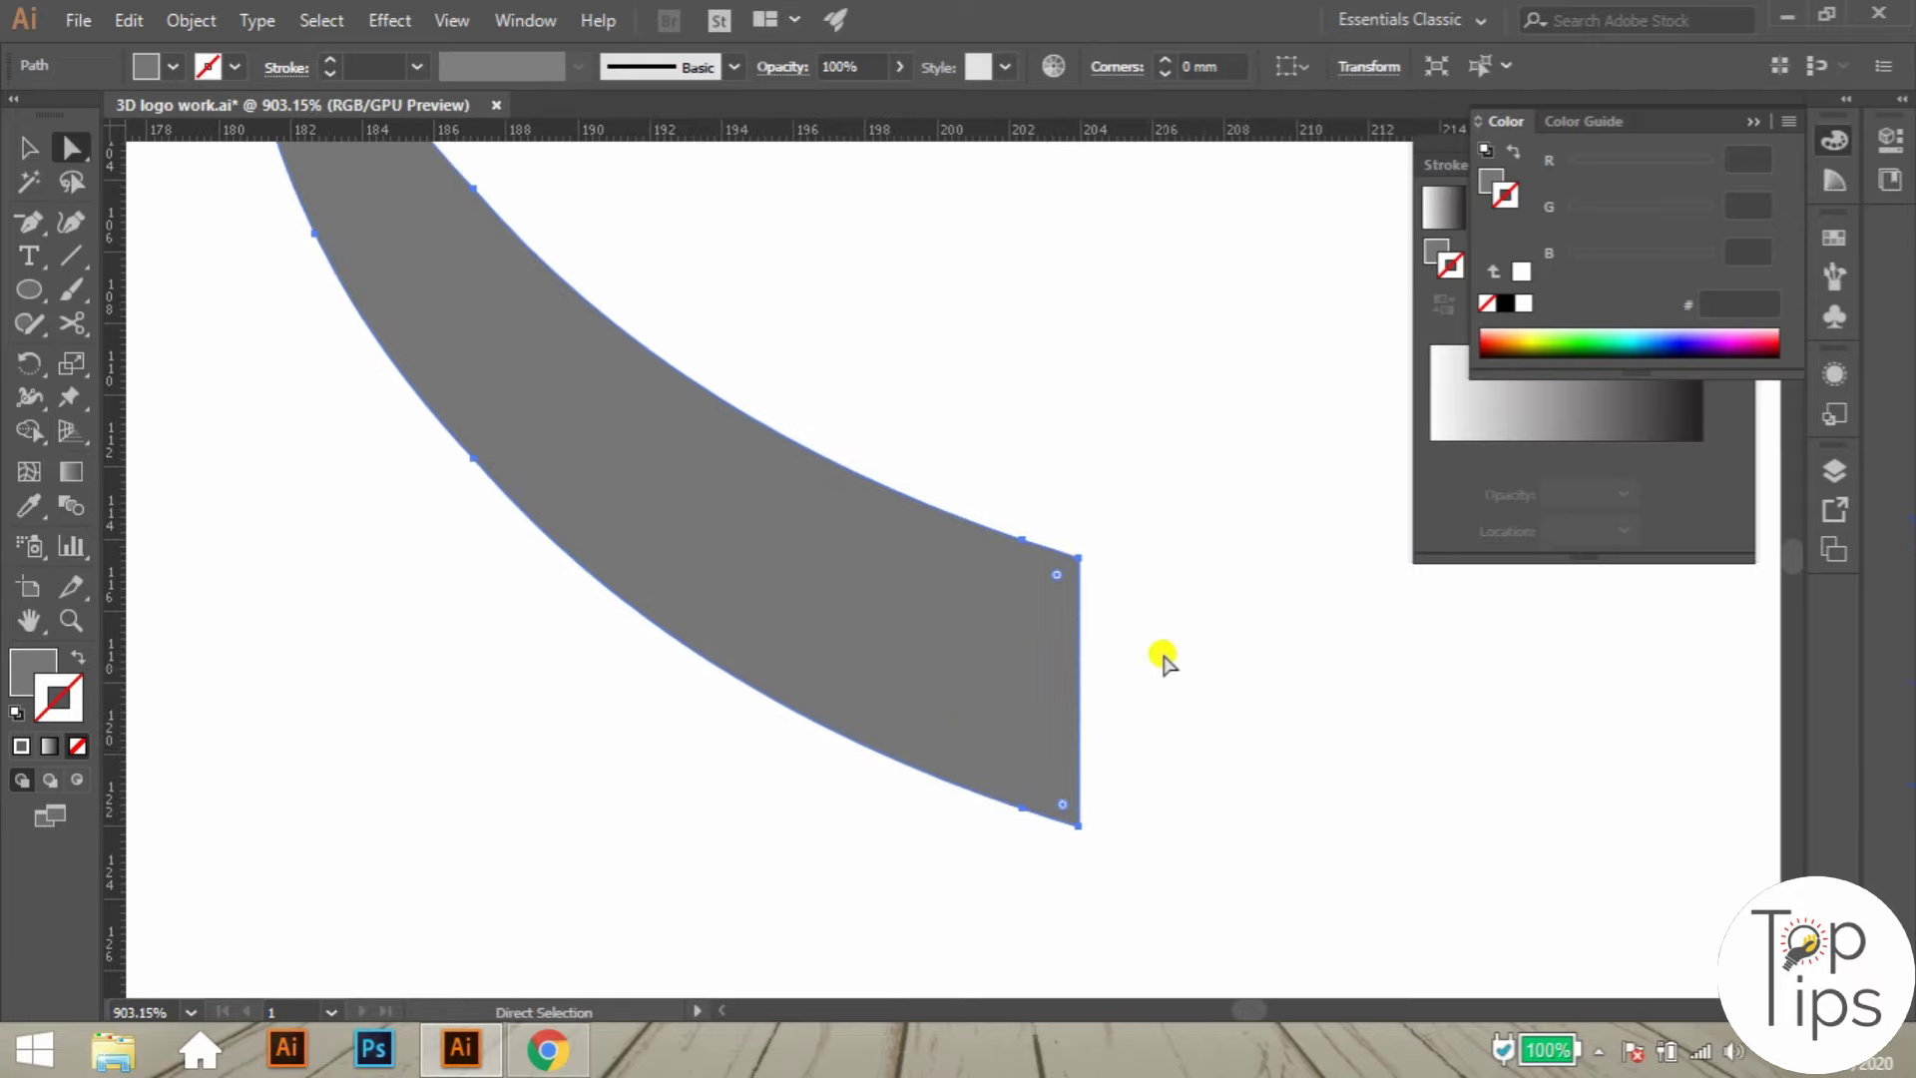
drag(1146, 612, 1020, 715)
key(Delete)
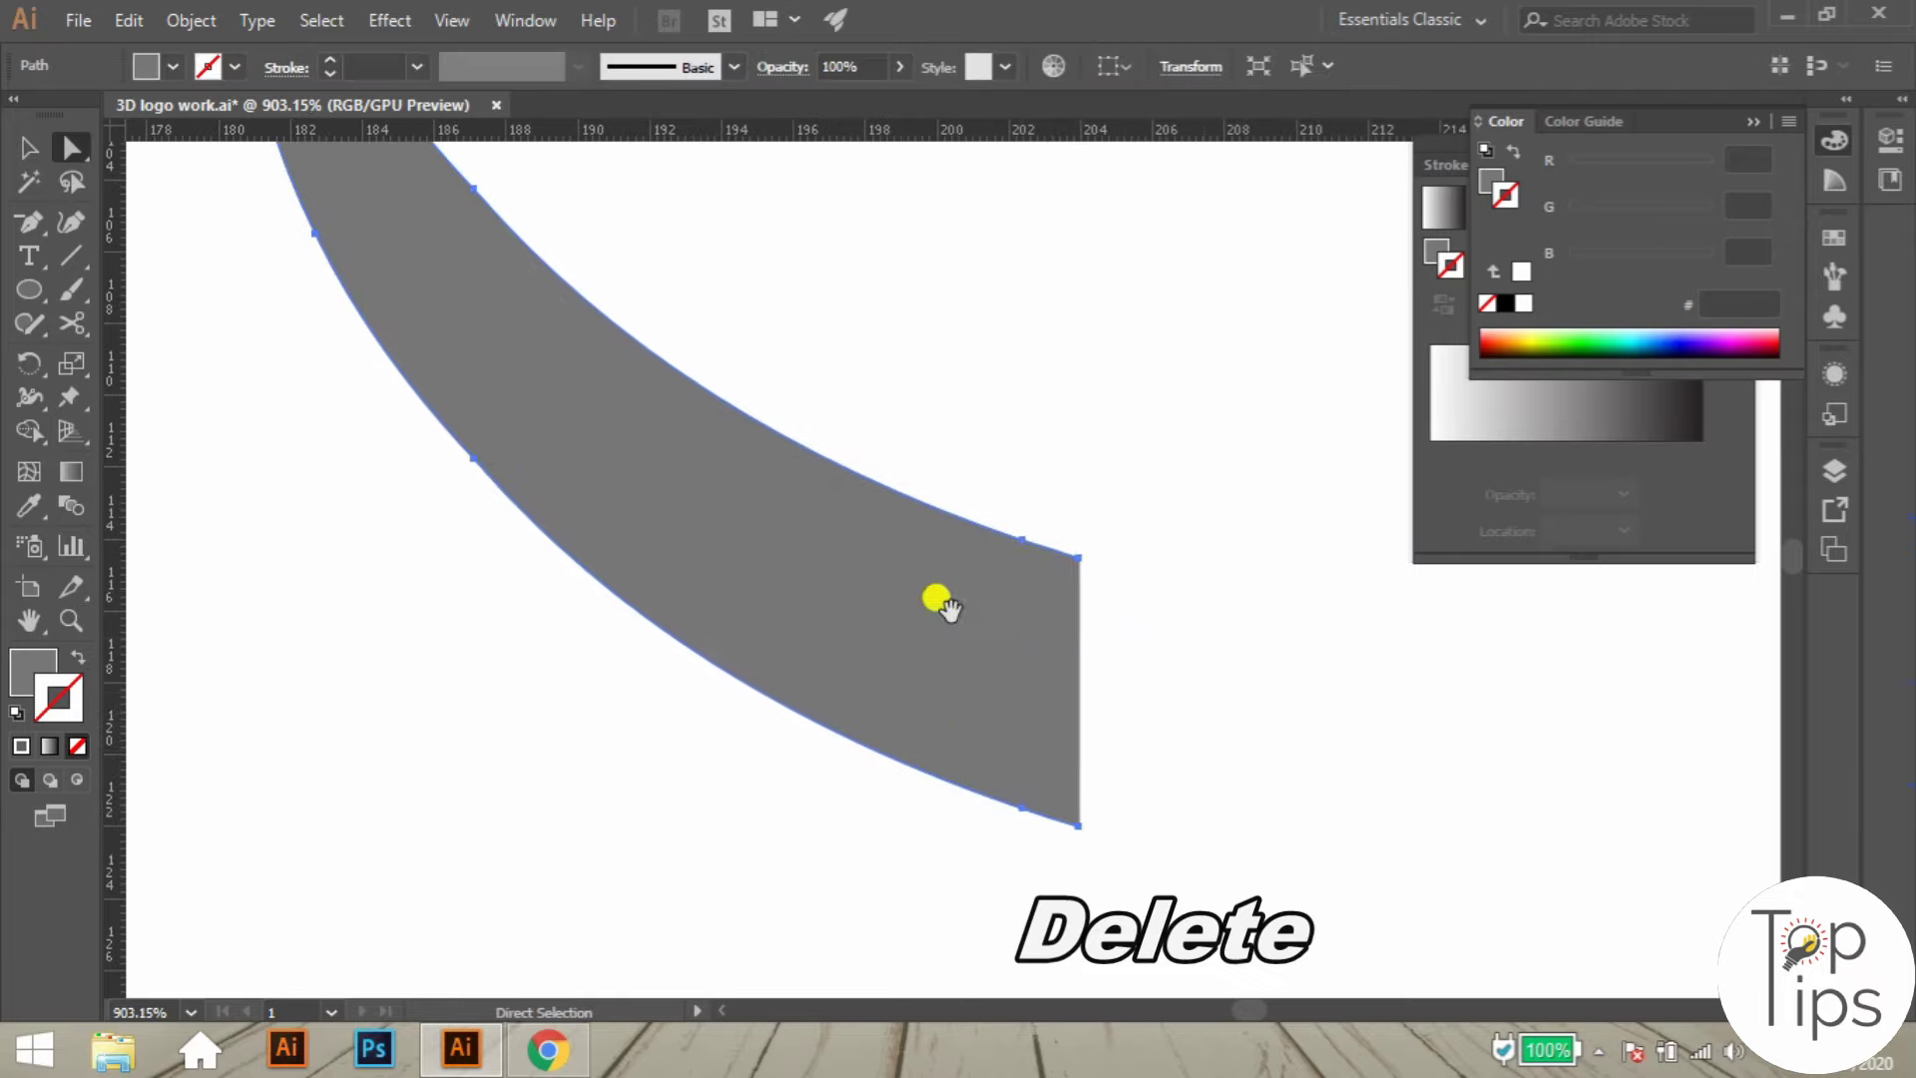
- Add an anchor point to each side of the grey strip's outline, just below its pointed upper tip
drag(1041, 518, 1547, 903)
drag(763, 489, 923, 948)
key(z)
drag(996, 572, 1239, 786)
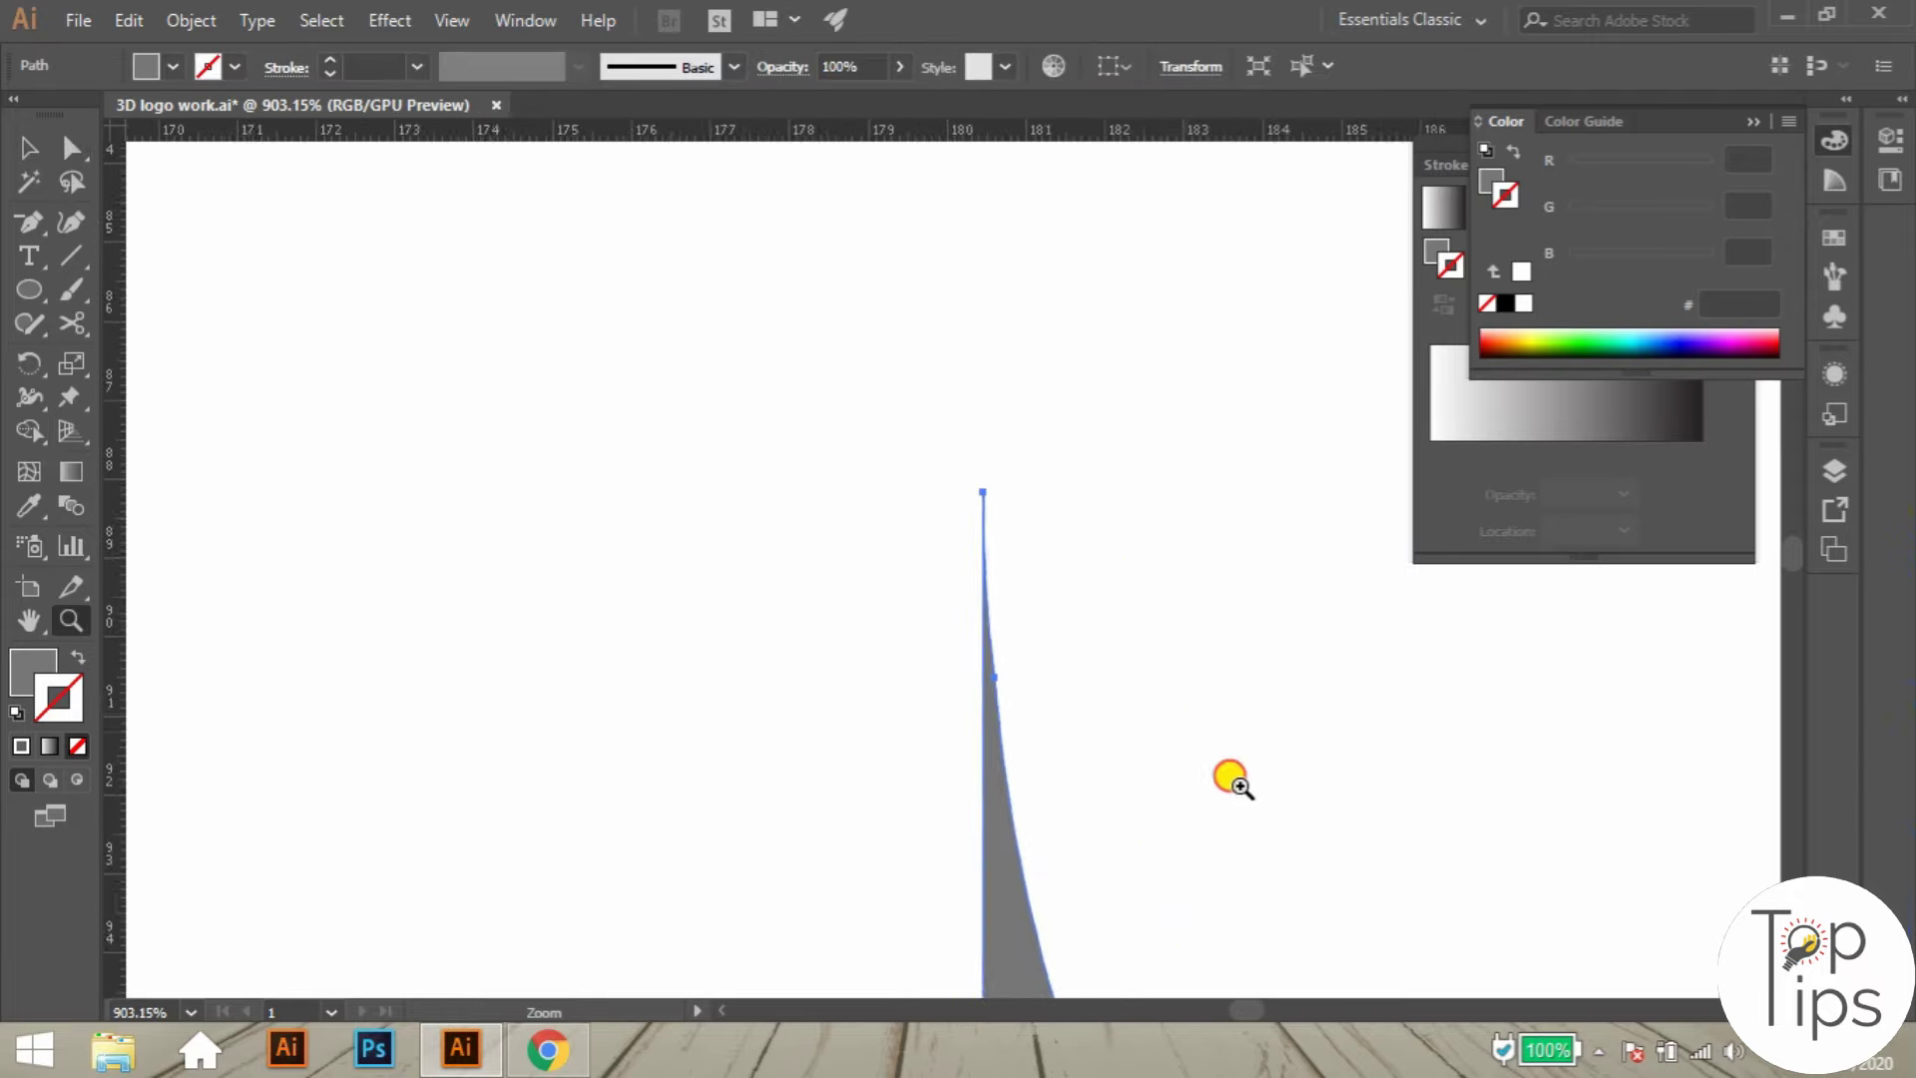
click(932, 513)
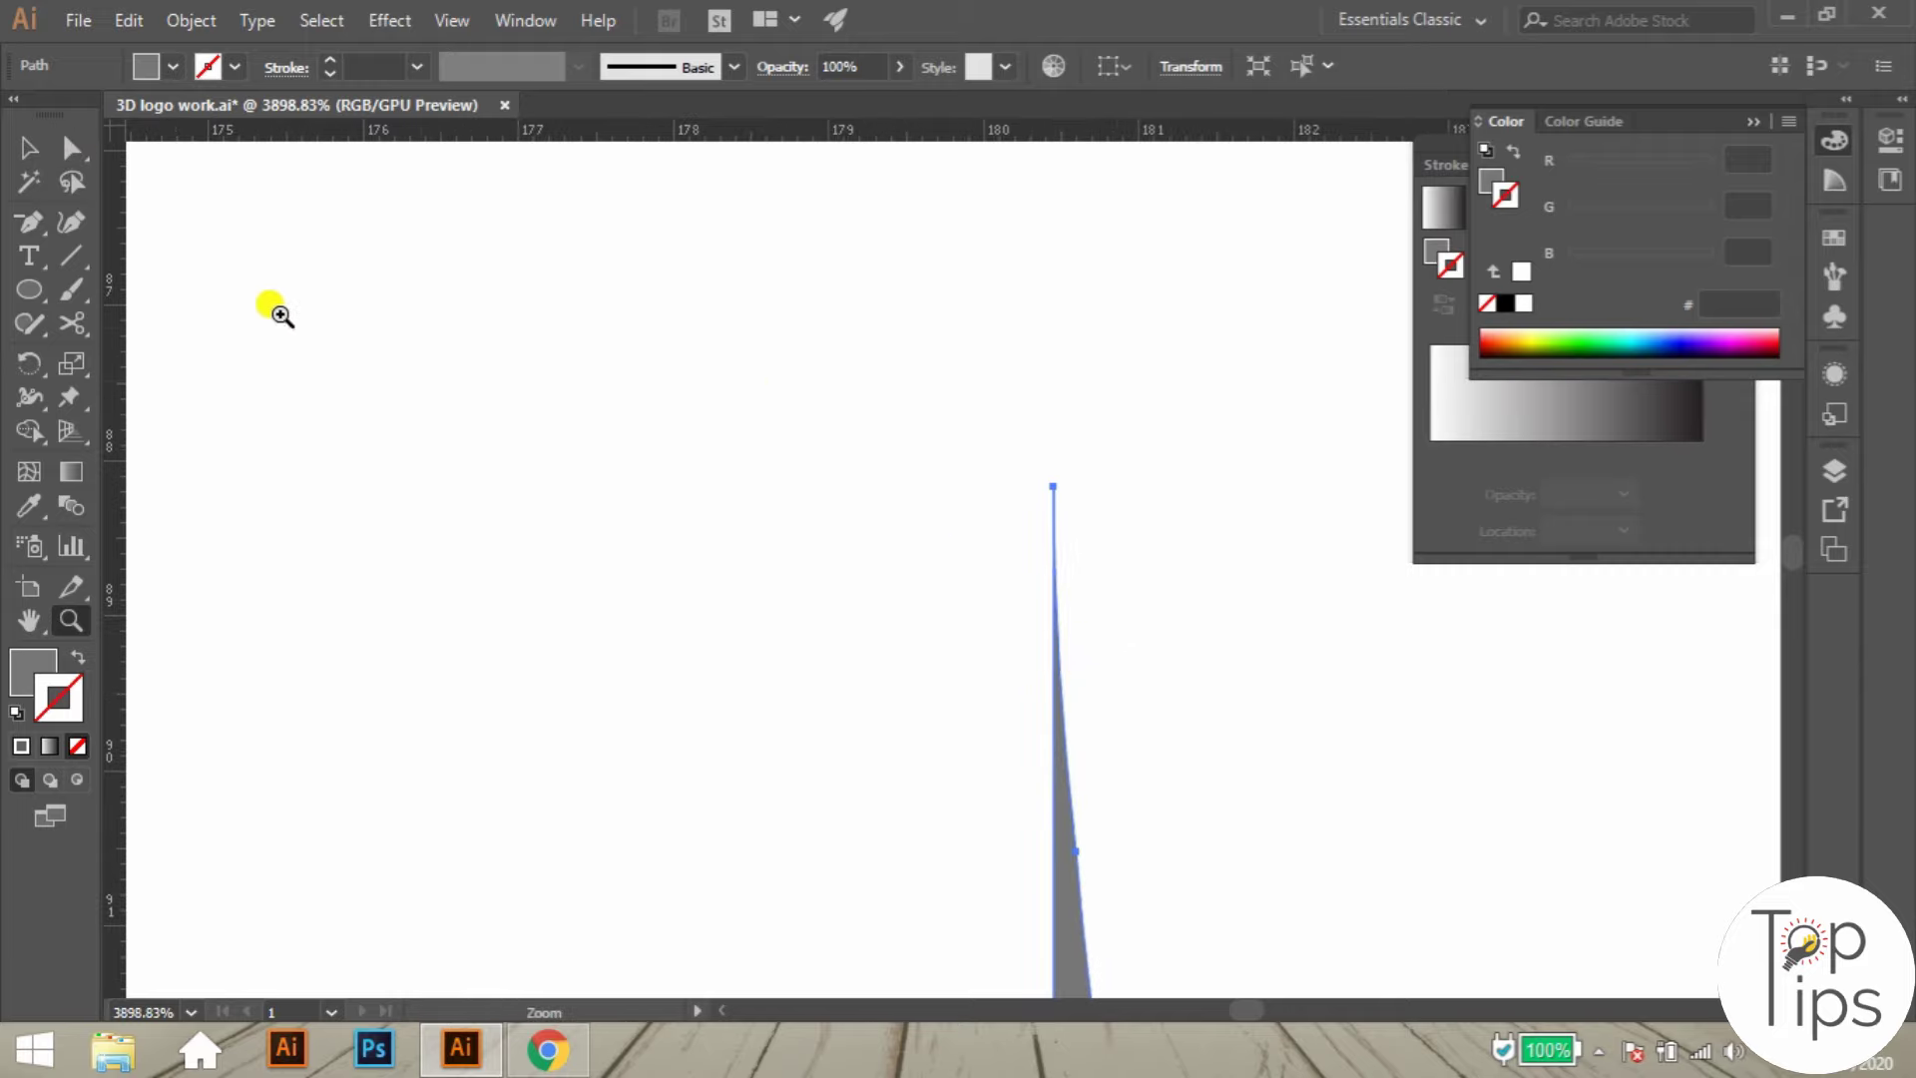
drag(47, 232, 99, 219)
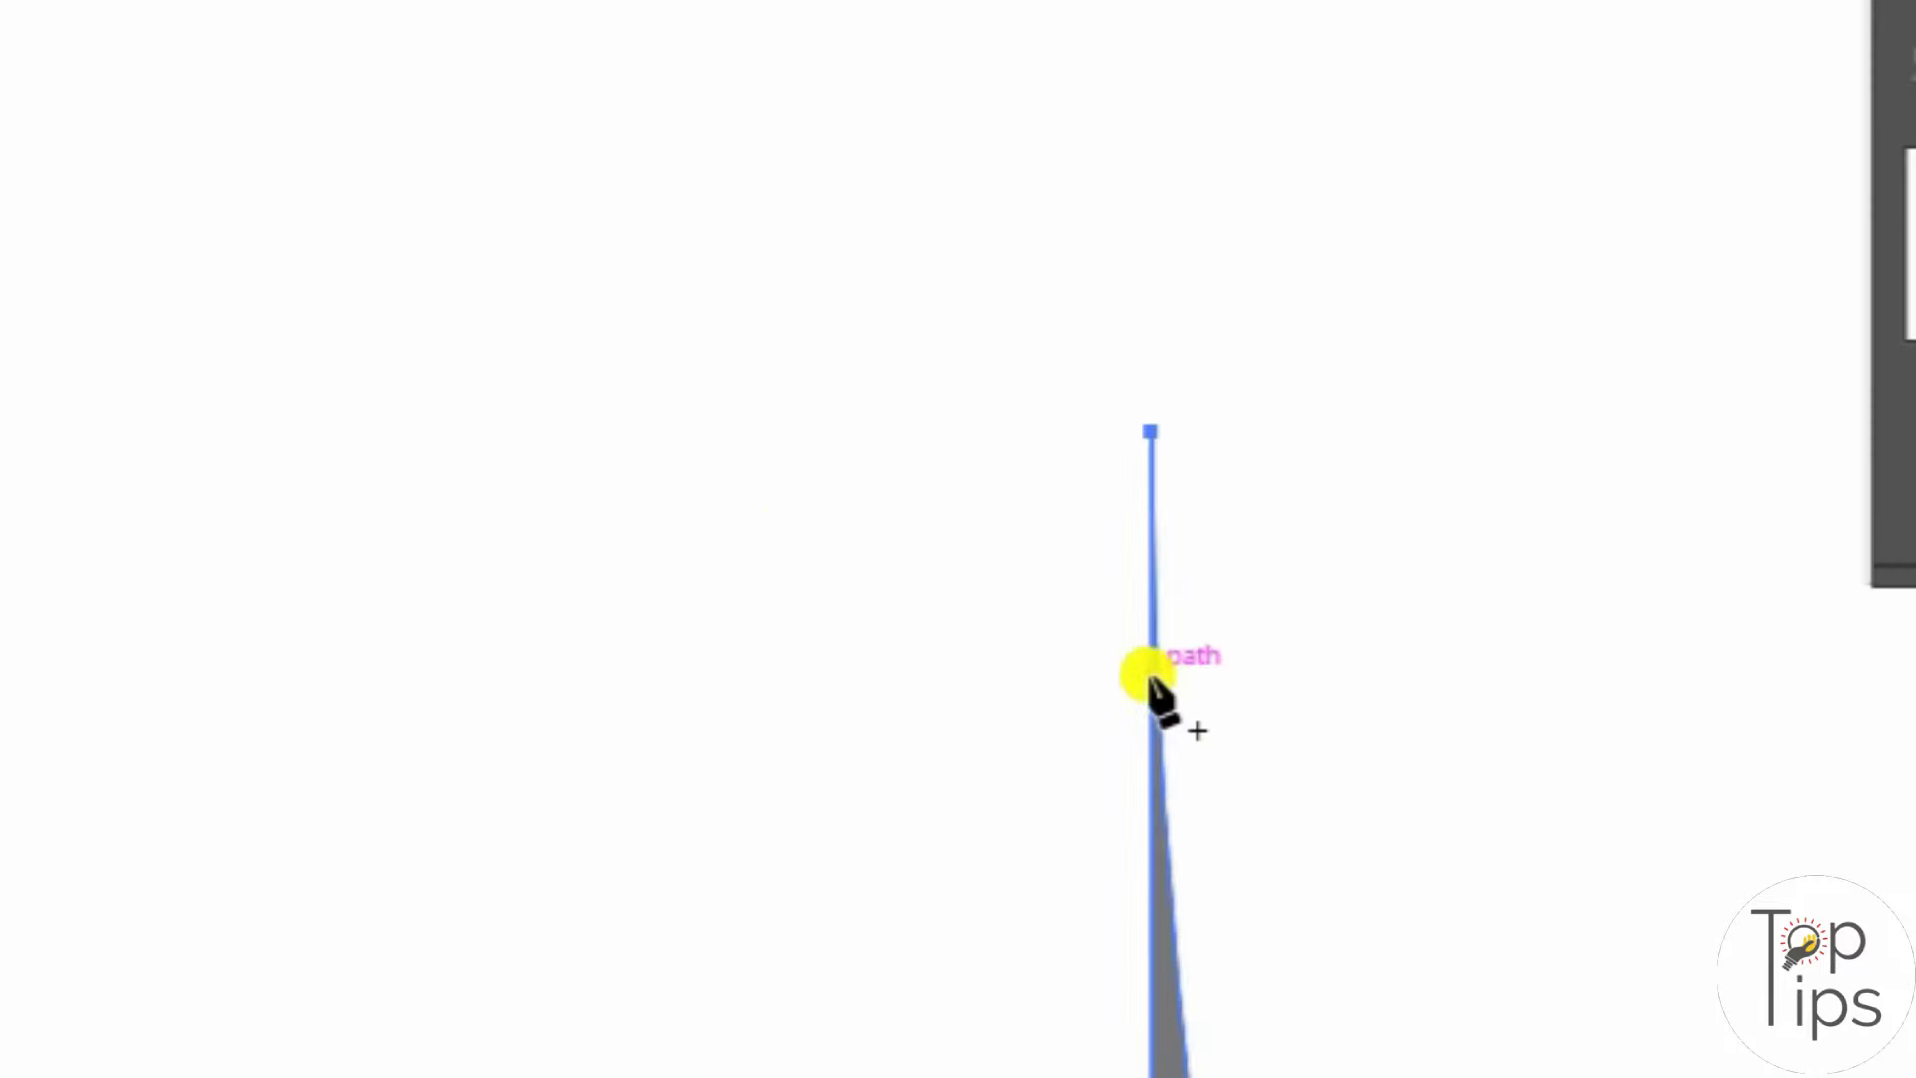
click(1149, 678)
scroll(1149, 677, up, 2)
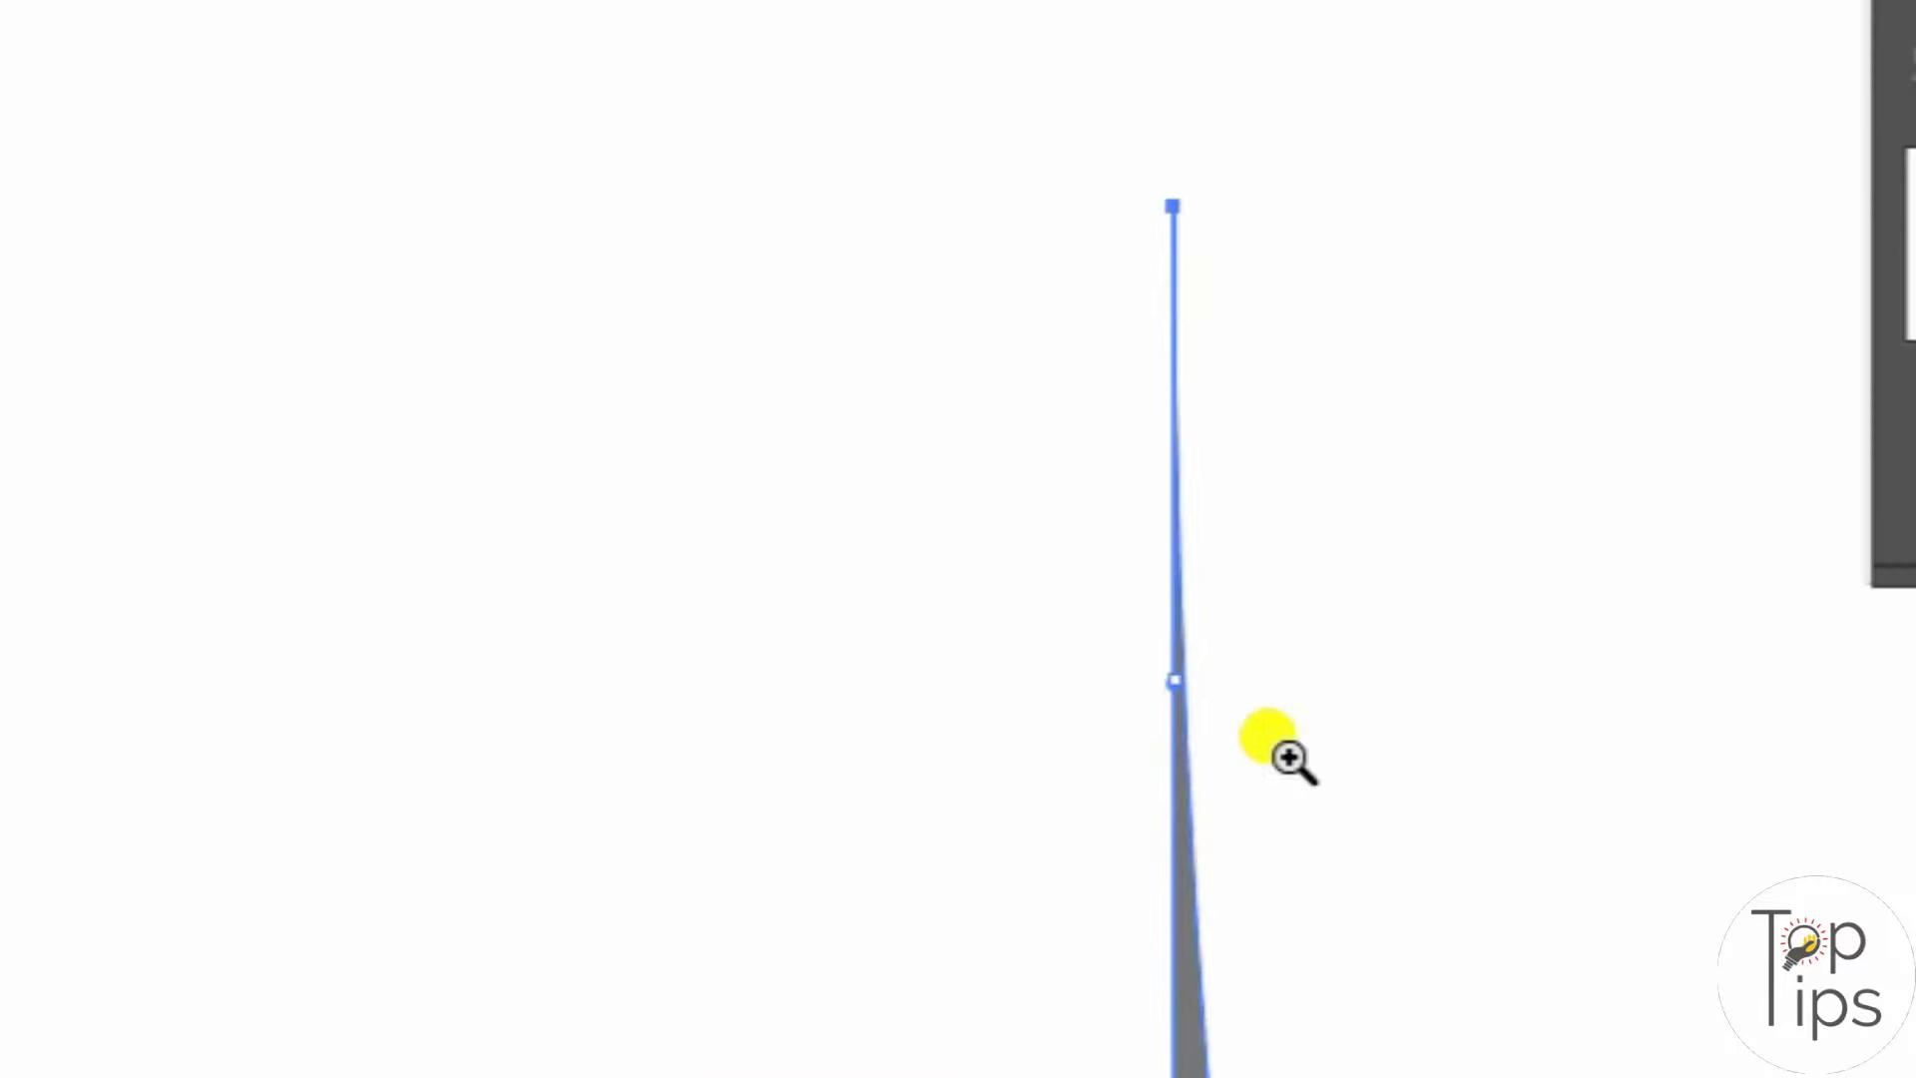
click(1187, 685)
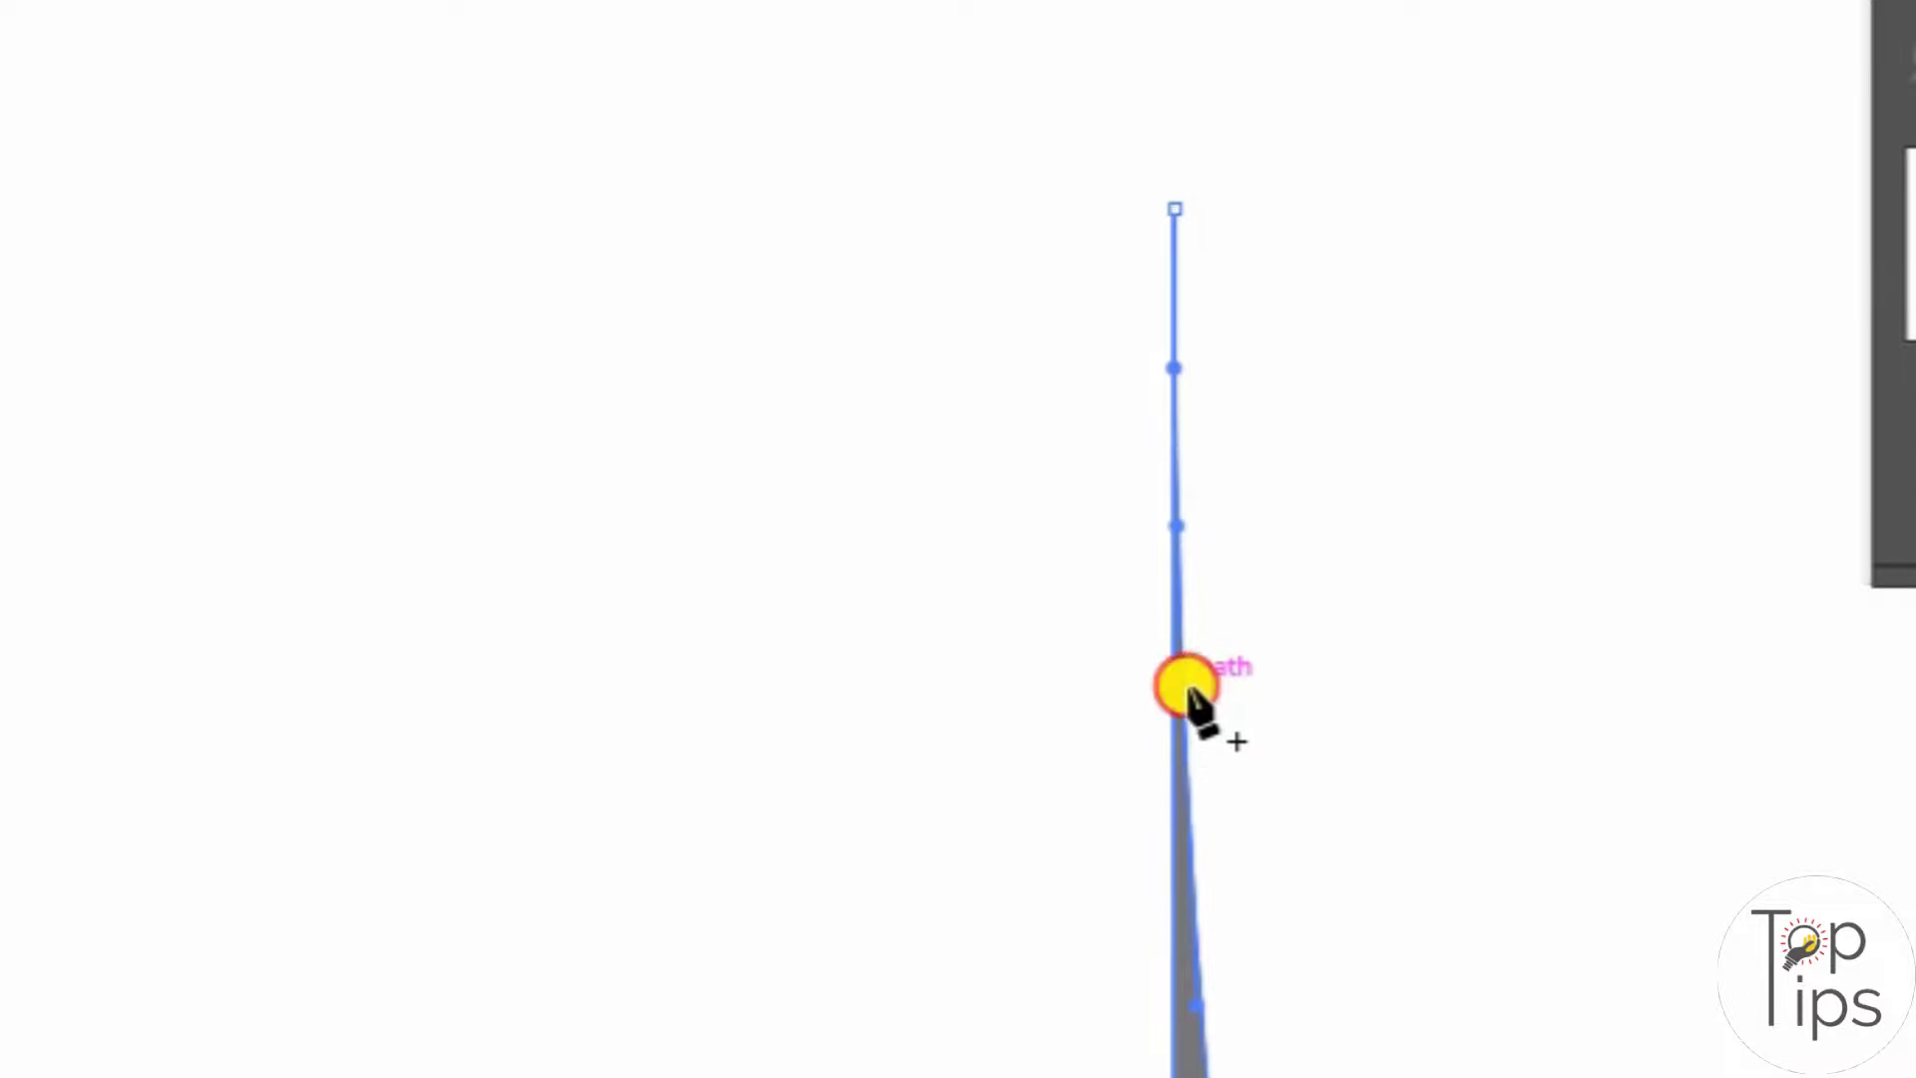
- Delete the anchor point at the strip's upper tip to split the outline into two open curves
key(a)
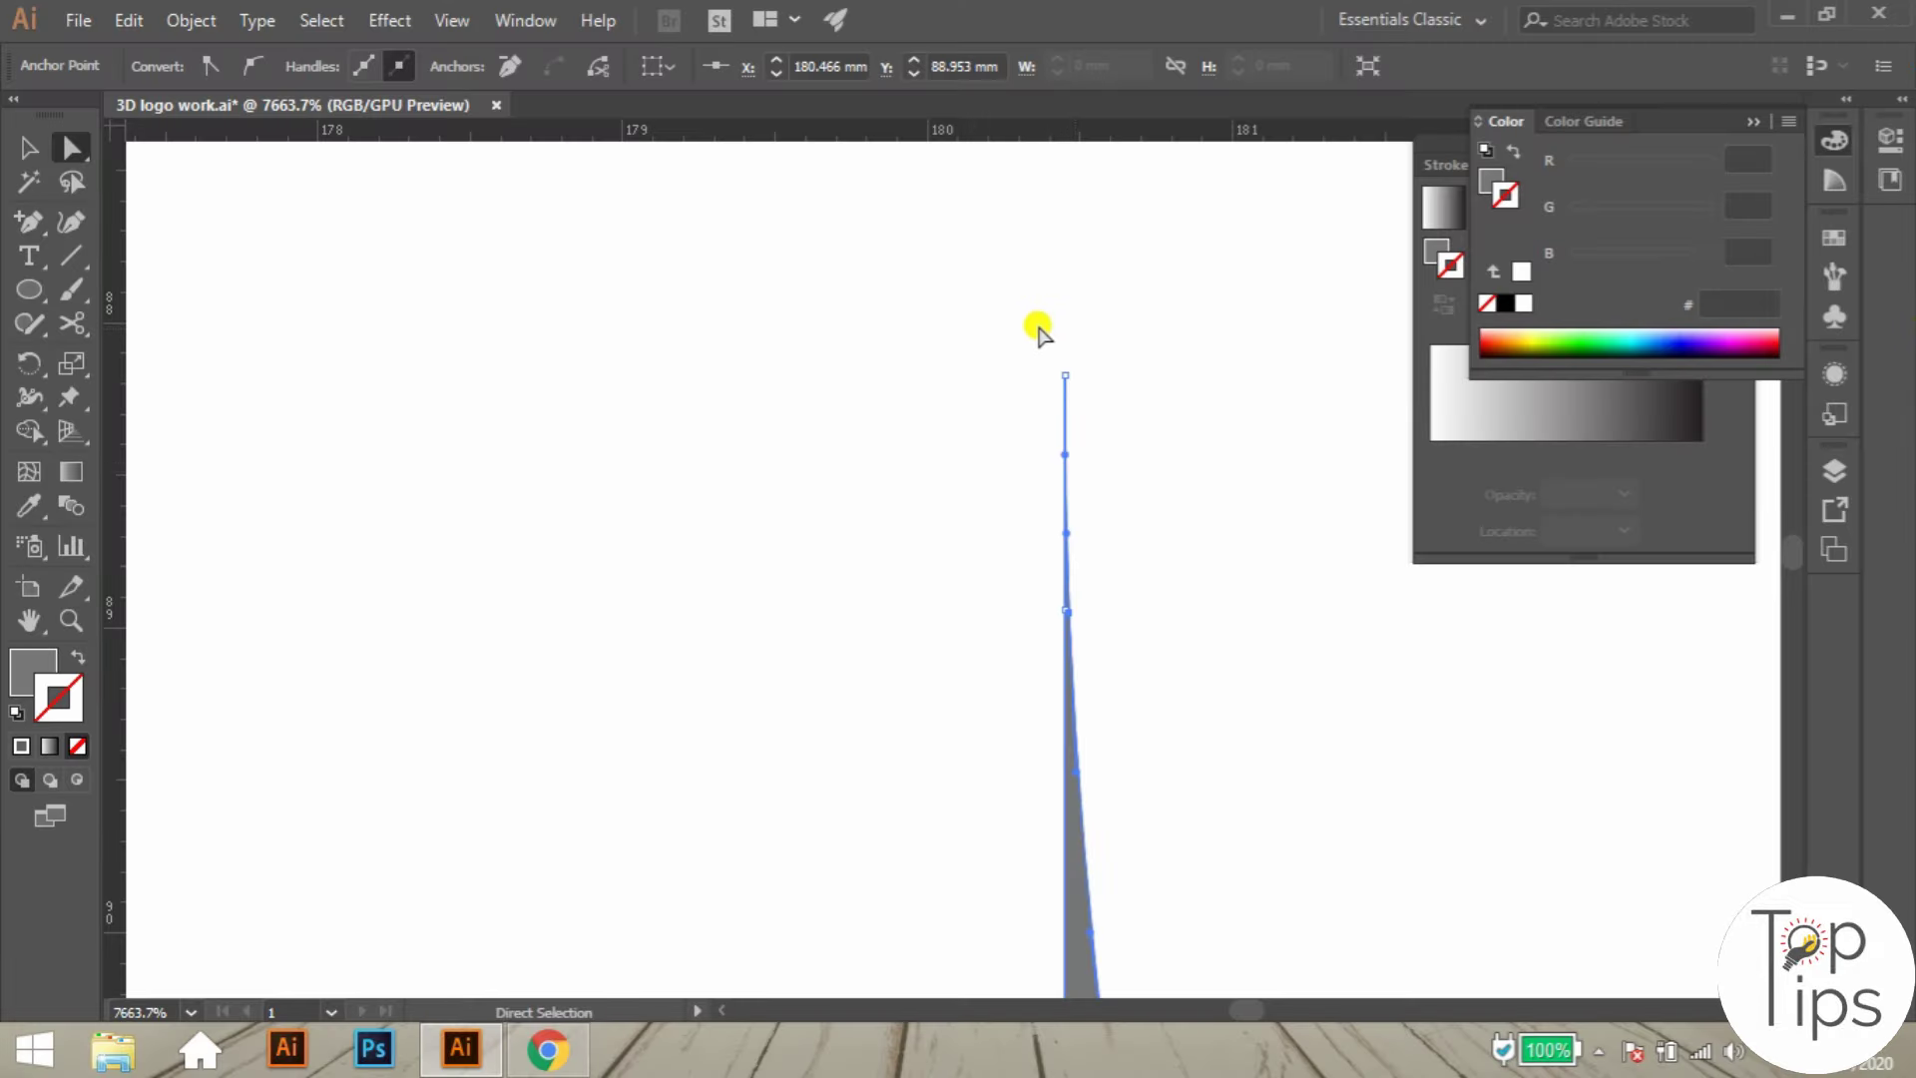
drag(826, 304, 158, 915)
key(Delete)
key(z)
drag(1130, 767, 553, 1010)
key(space)
drag(1235, 860, 983, 714)
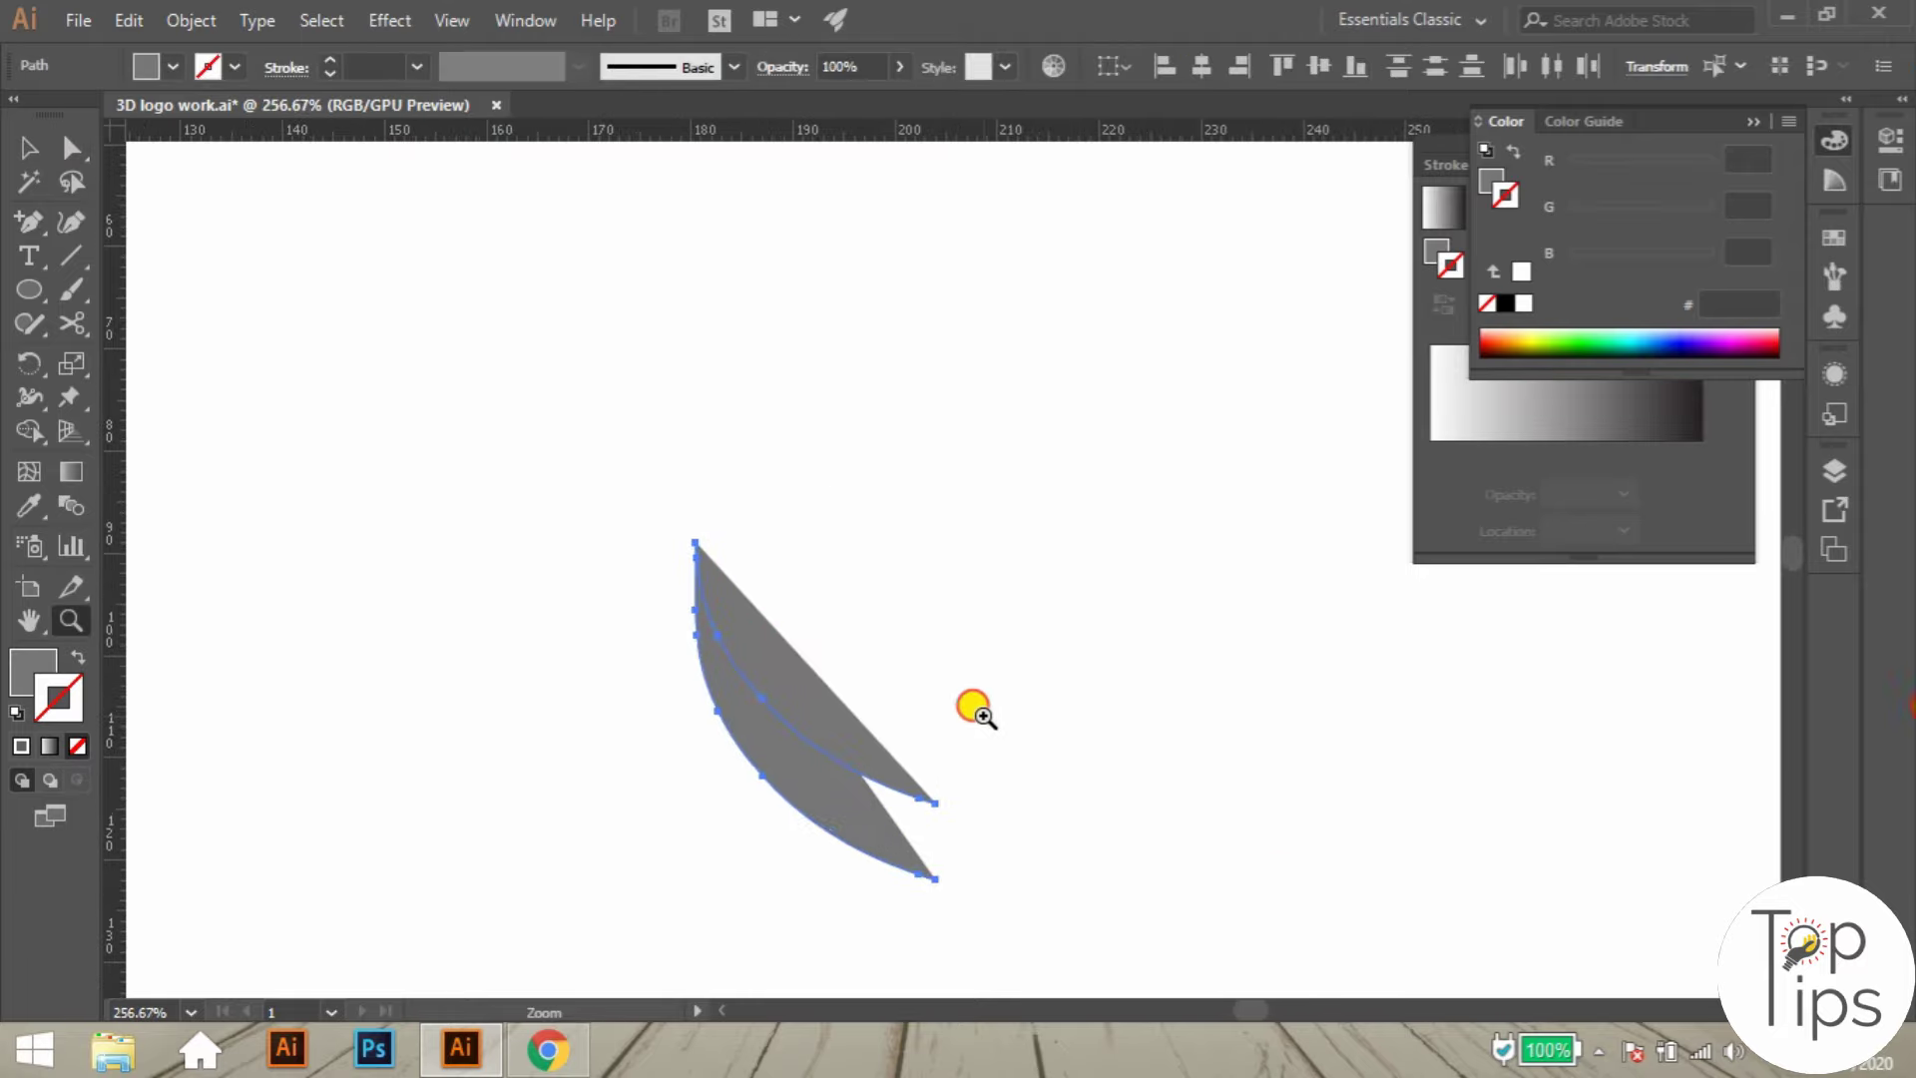
- Swap the fill of the two curves for a 0.2 pt stroke and make the lower curve's stroke white
key(shift+x)
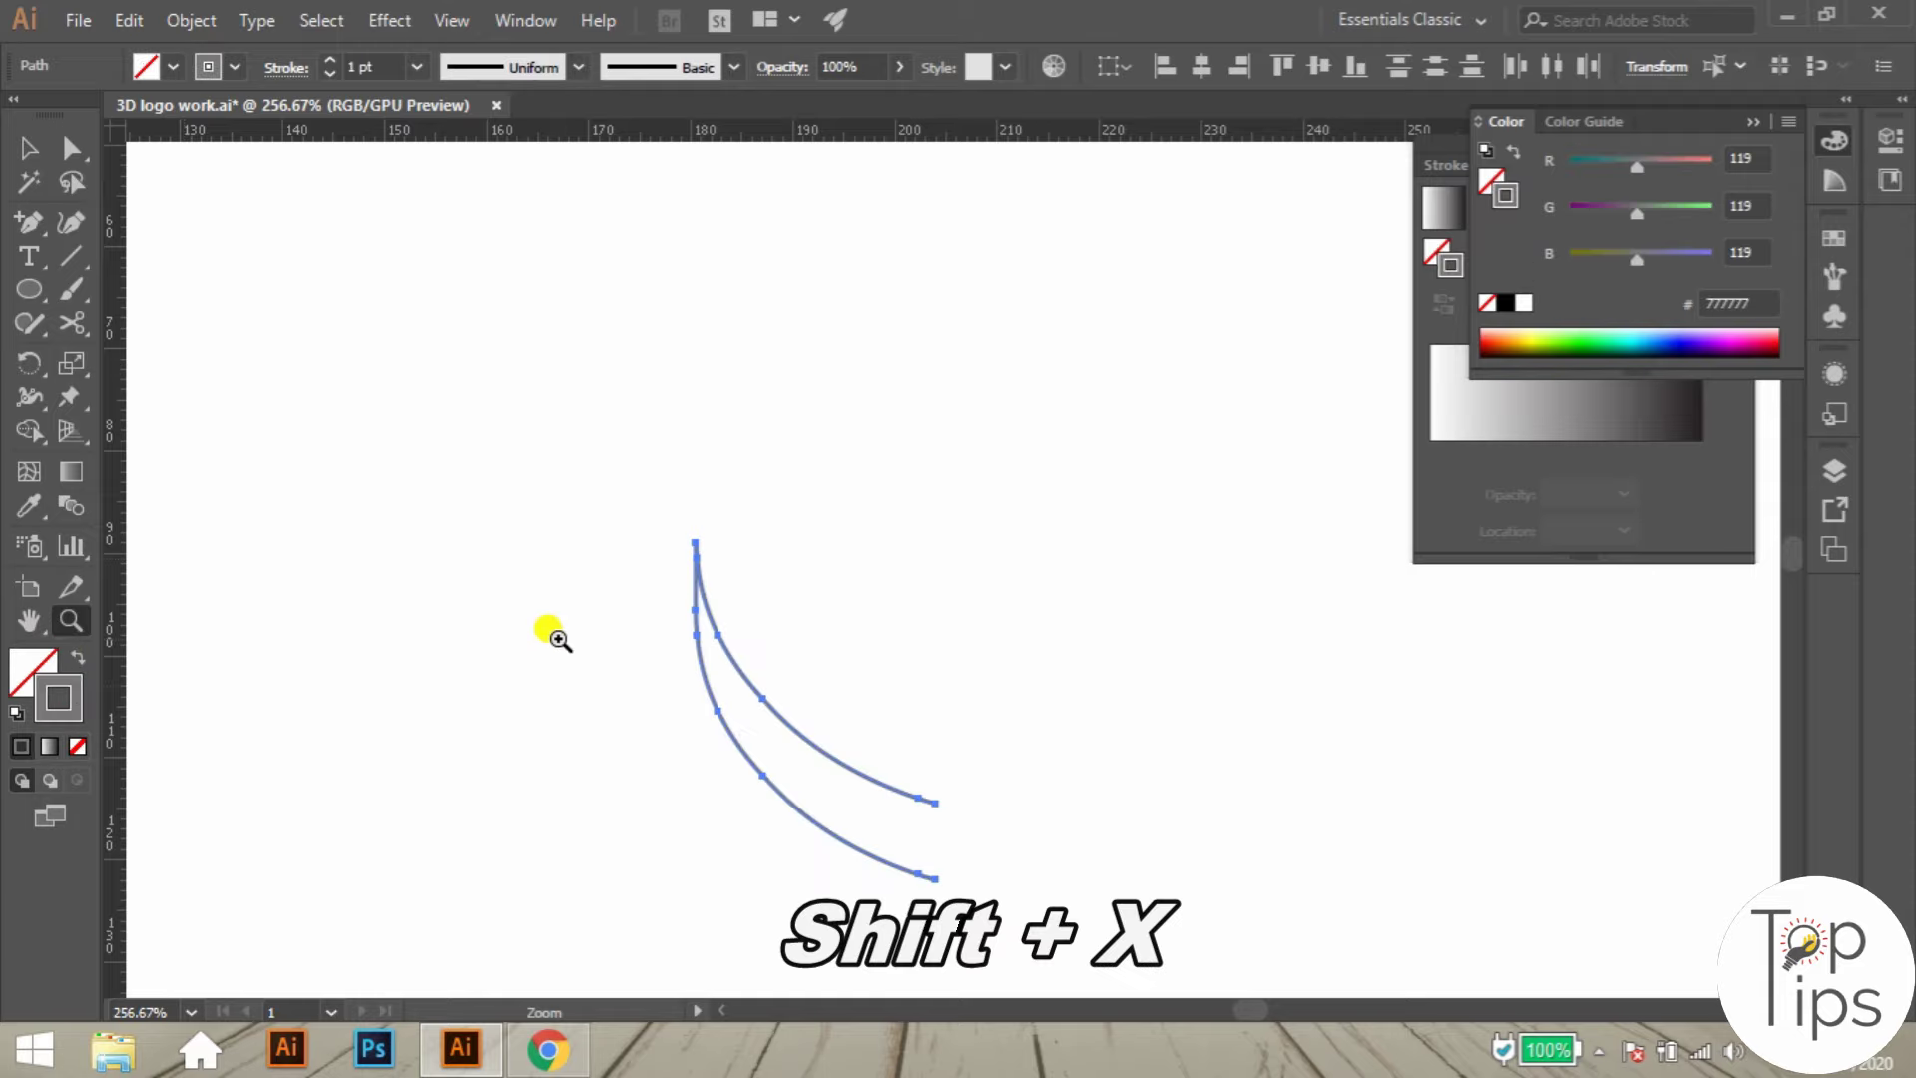
mouse_move(552, 633)
mouse_down()
mouse_move(879, 650)
mouse_move(918, 866)
mouse_up()
key(v)
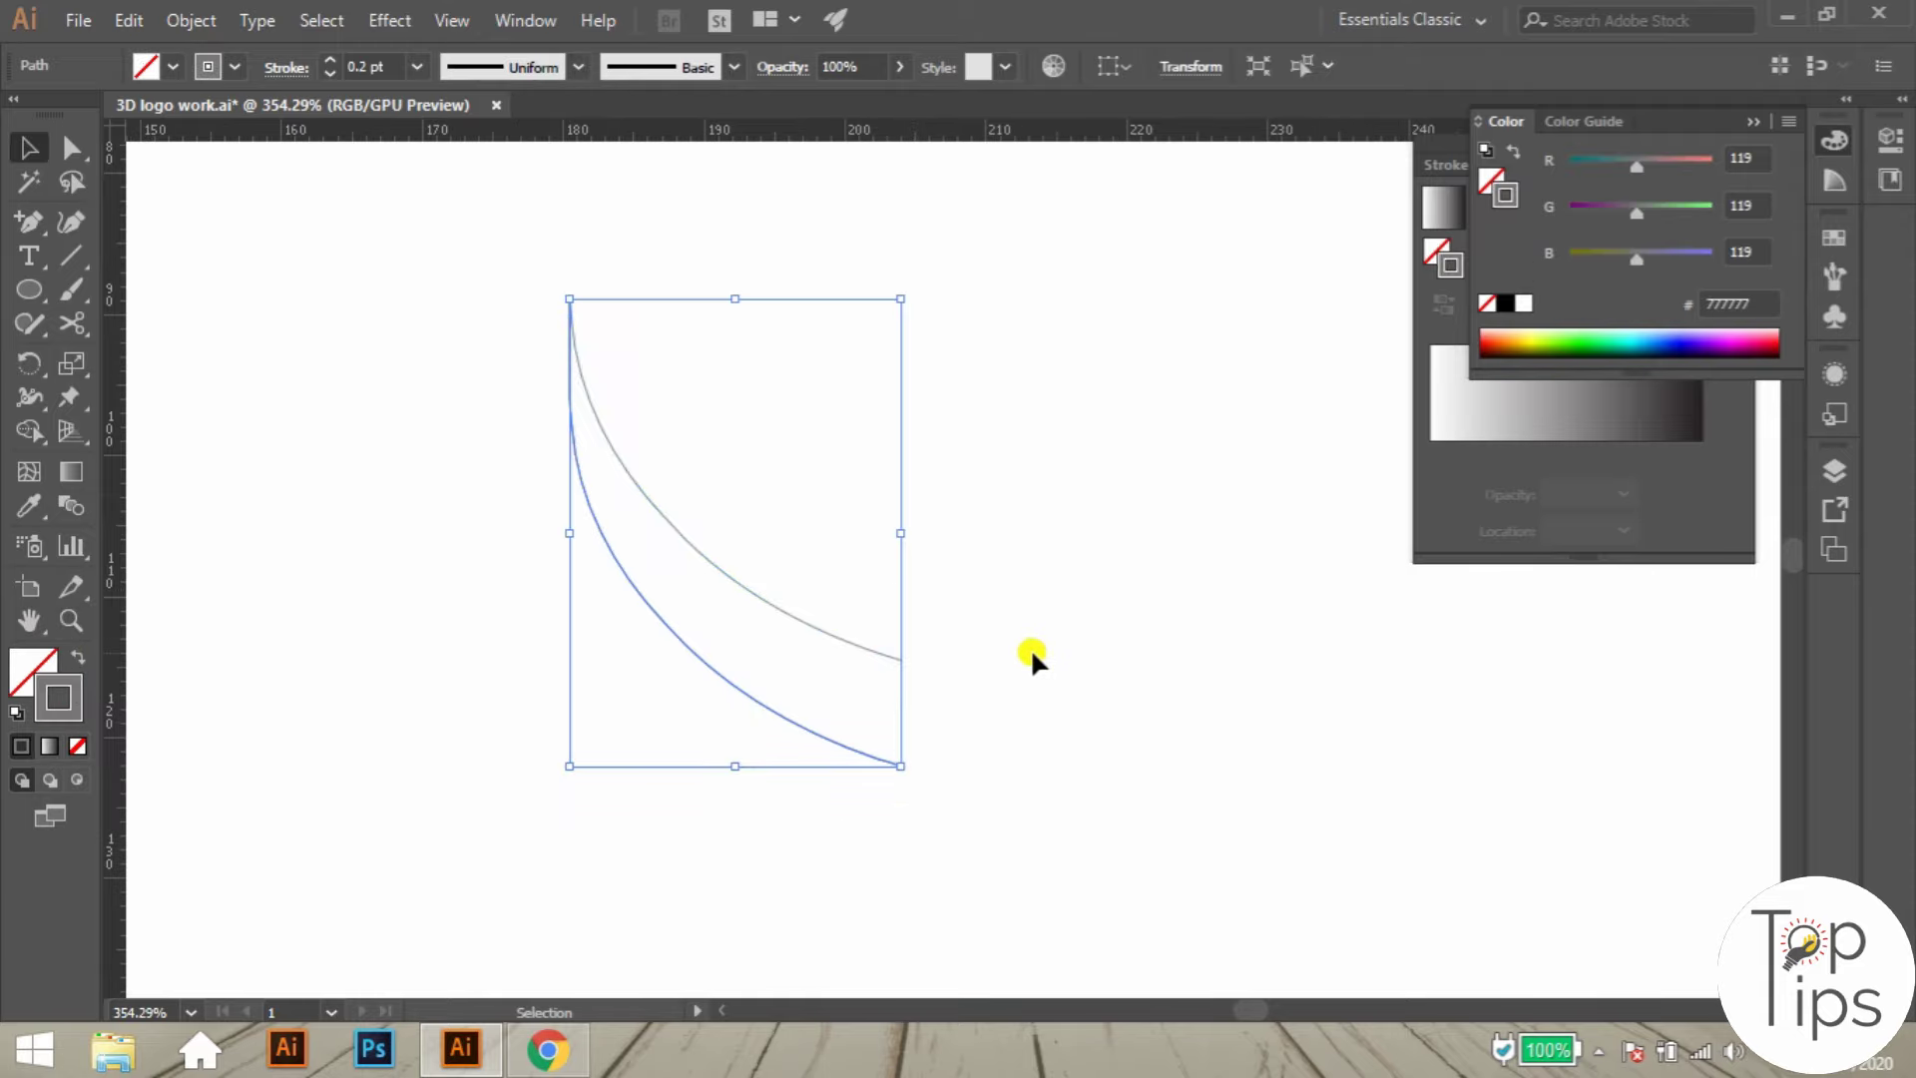
click(1524, 302)
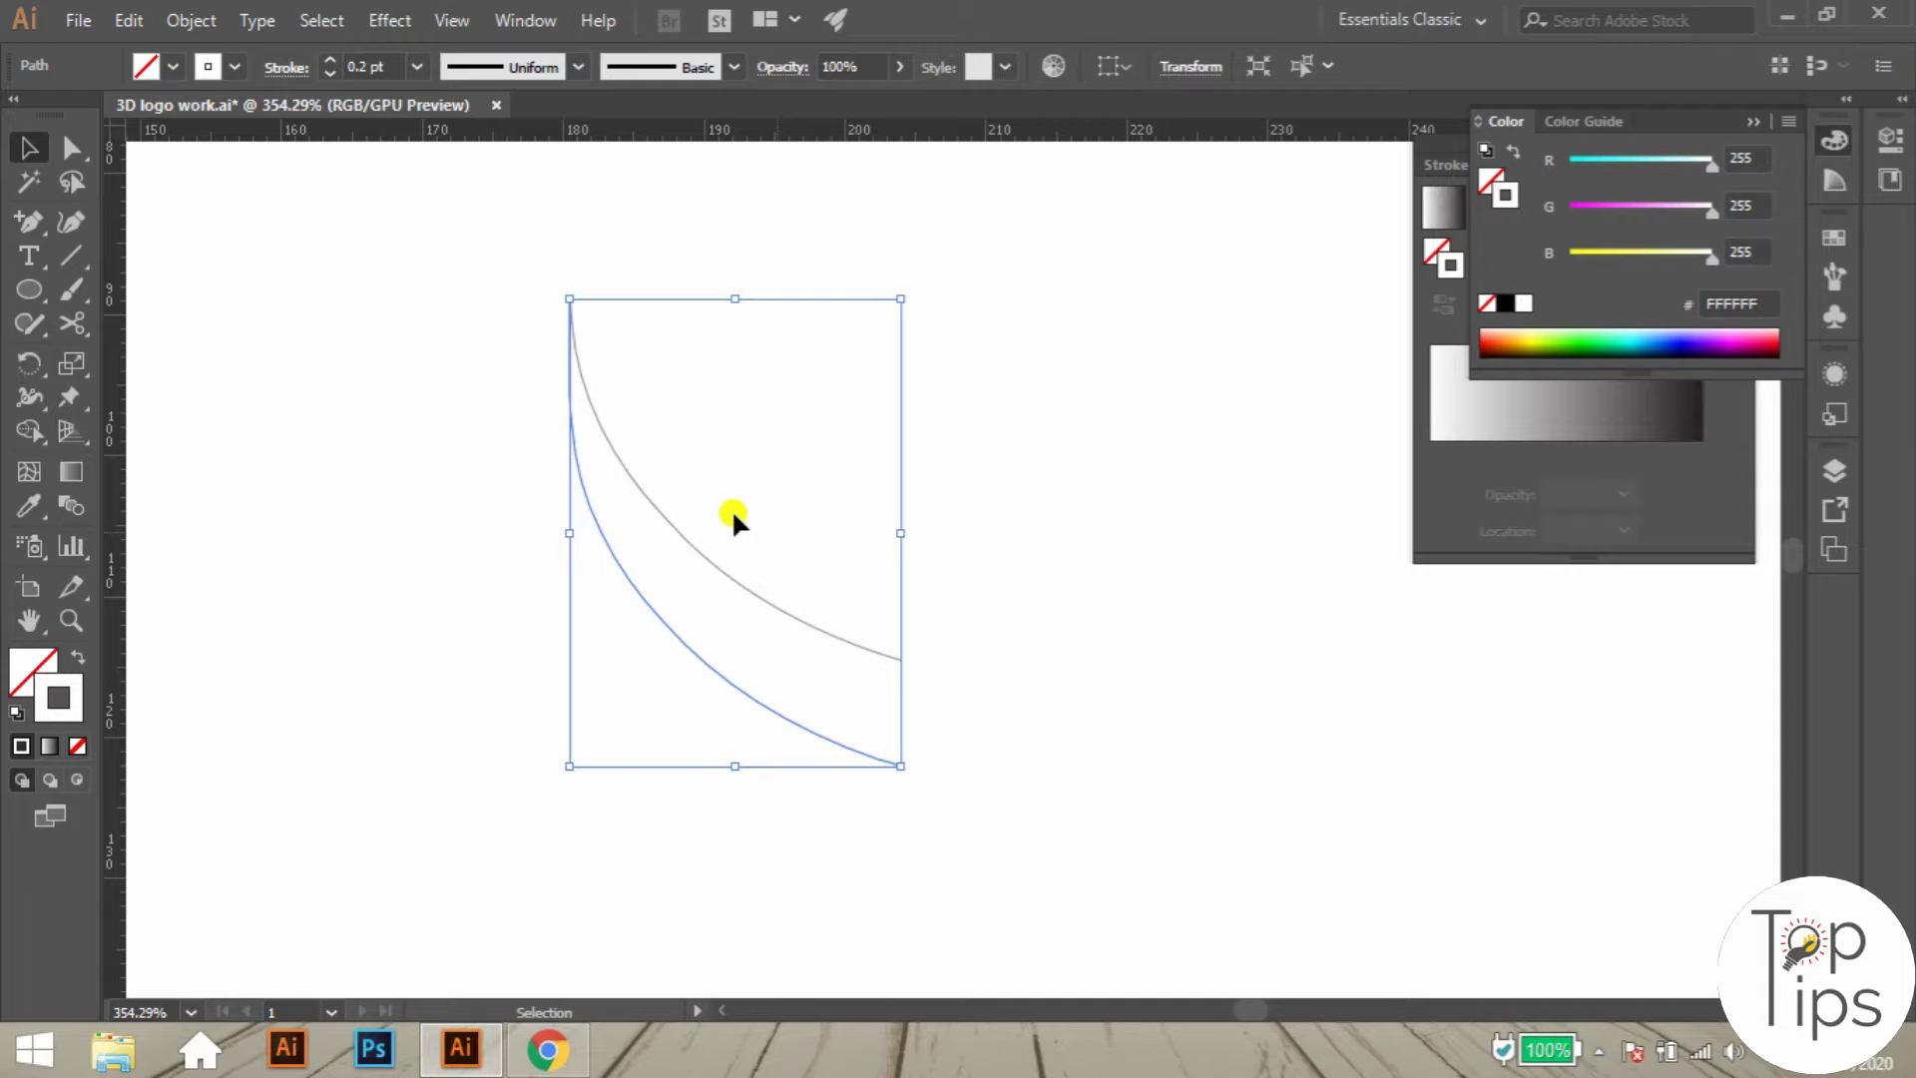
- Select the grey and white curves and make a blend between them, leaving nothing selected
drag(733, 509, 930, 780)
key(ctrl+alt+b)
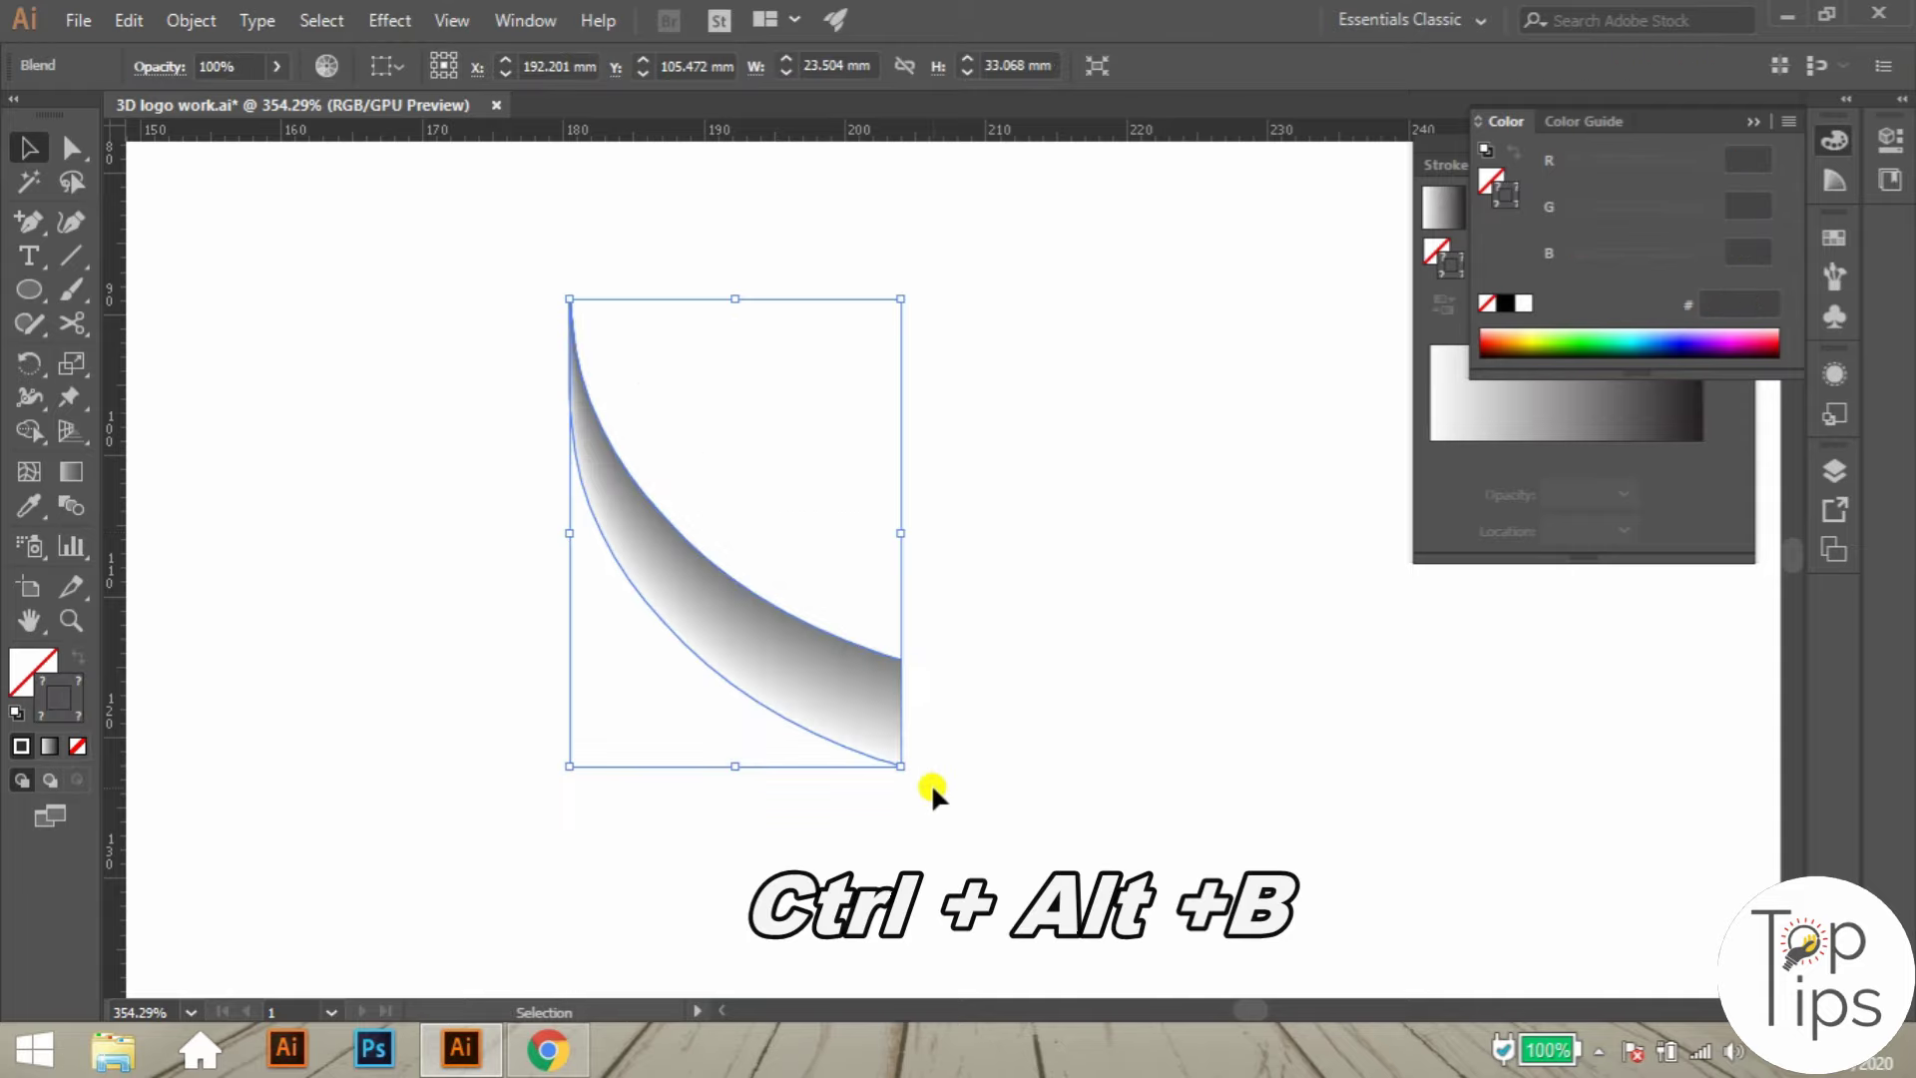
click(1056, 389)
- Show all hidden artwork, then isolate the grey strip beneath the inner wall of the C
key(z)
drag(1072, 380, 949, 464)
key(v)
key(ctrl+alt+3)
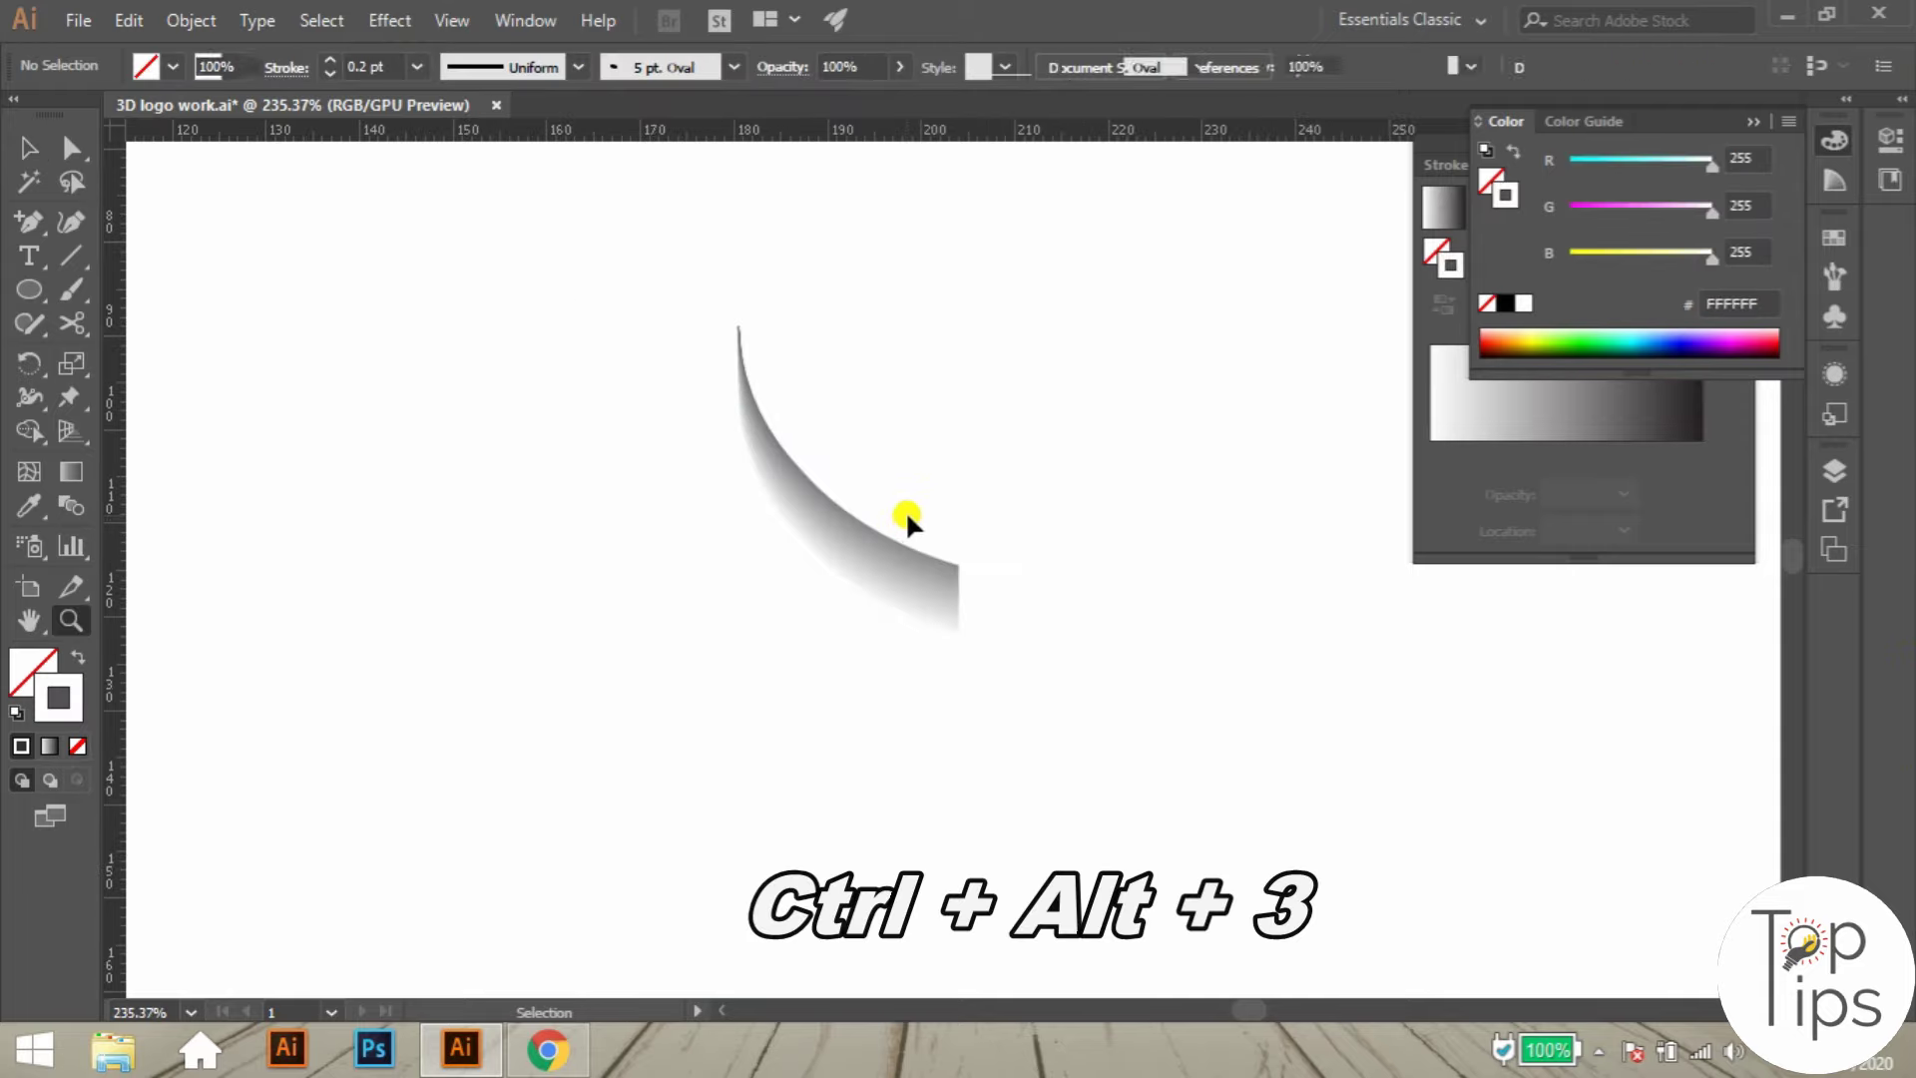
key(ctrl+alt+3)
ctrl+click(740, 600)
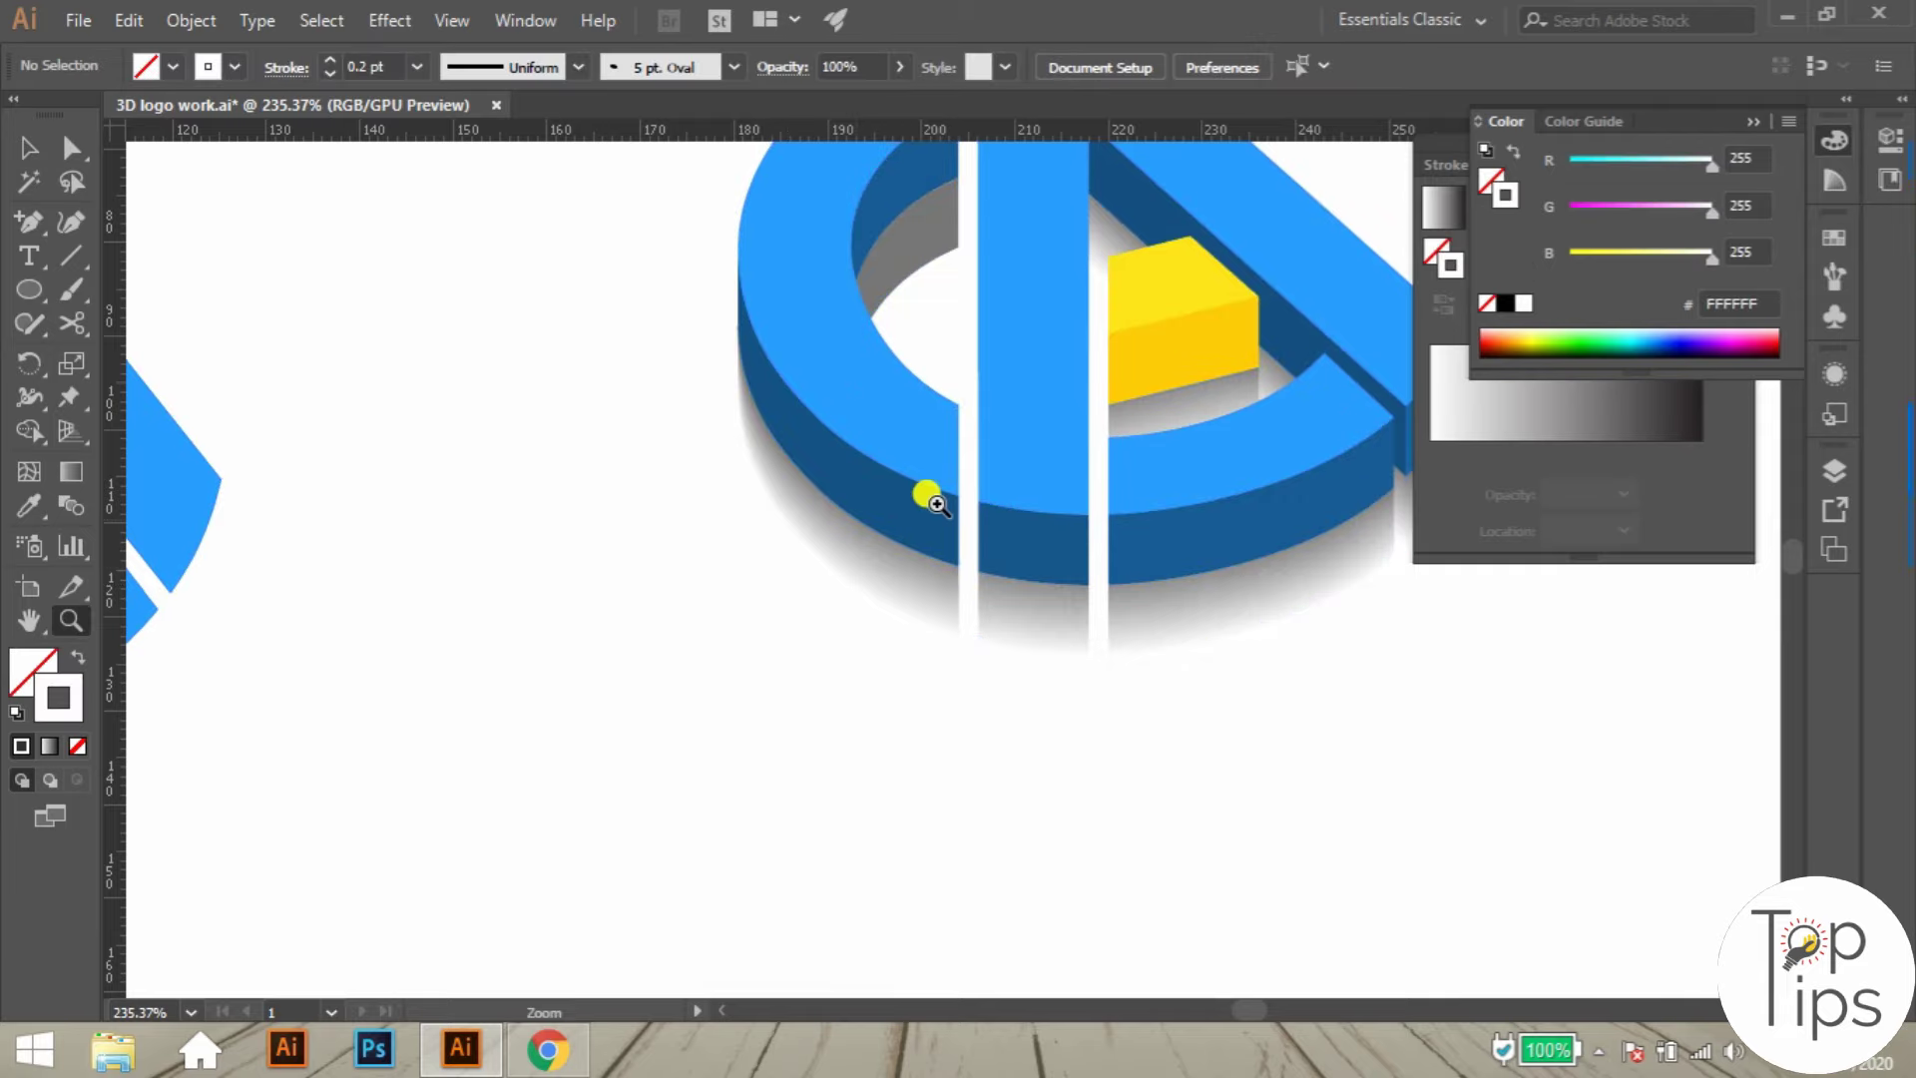
drag(930, 496, 616, 629)
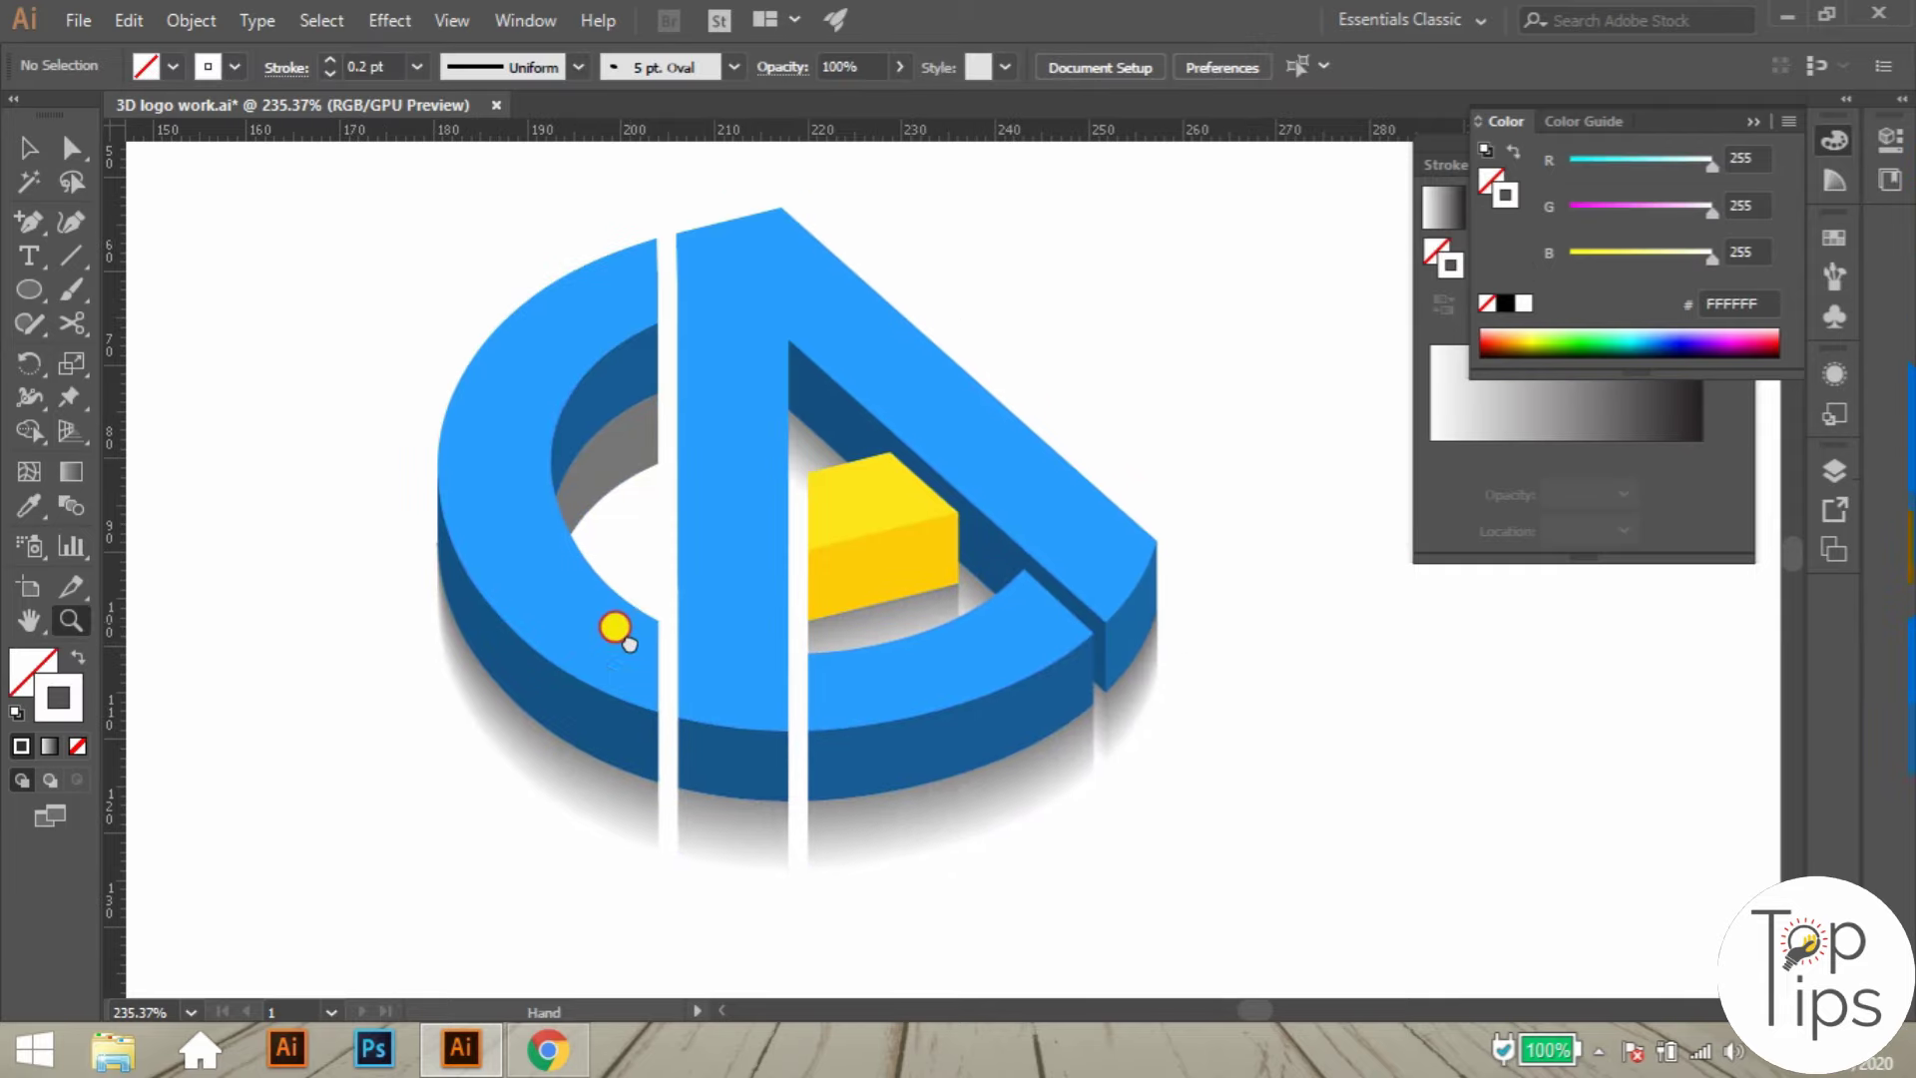
ctrl+click(618, 439)
drag(591, 393, 993, 509)
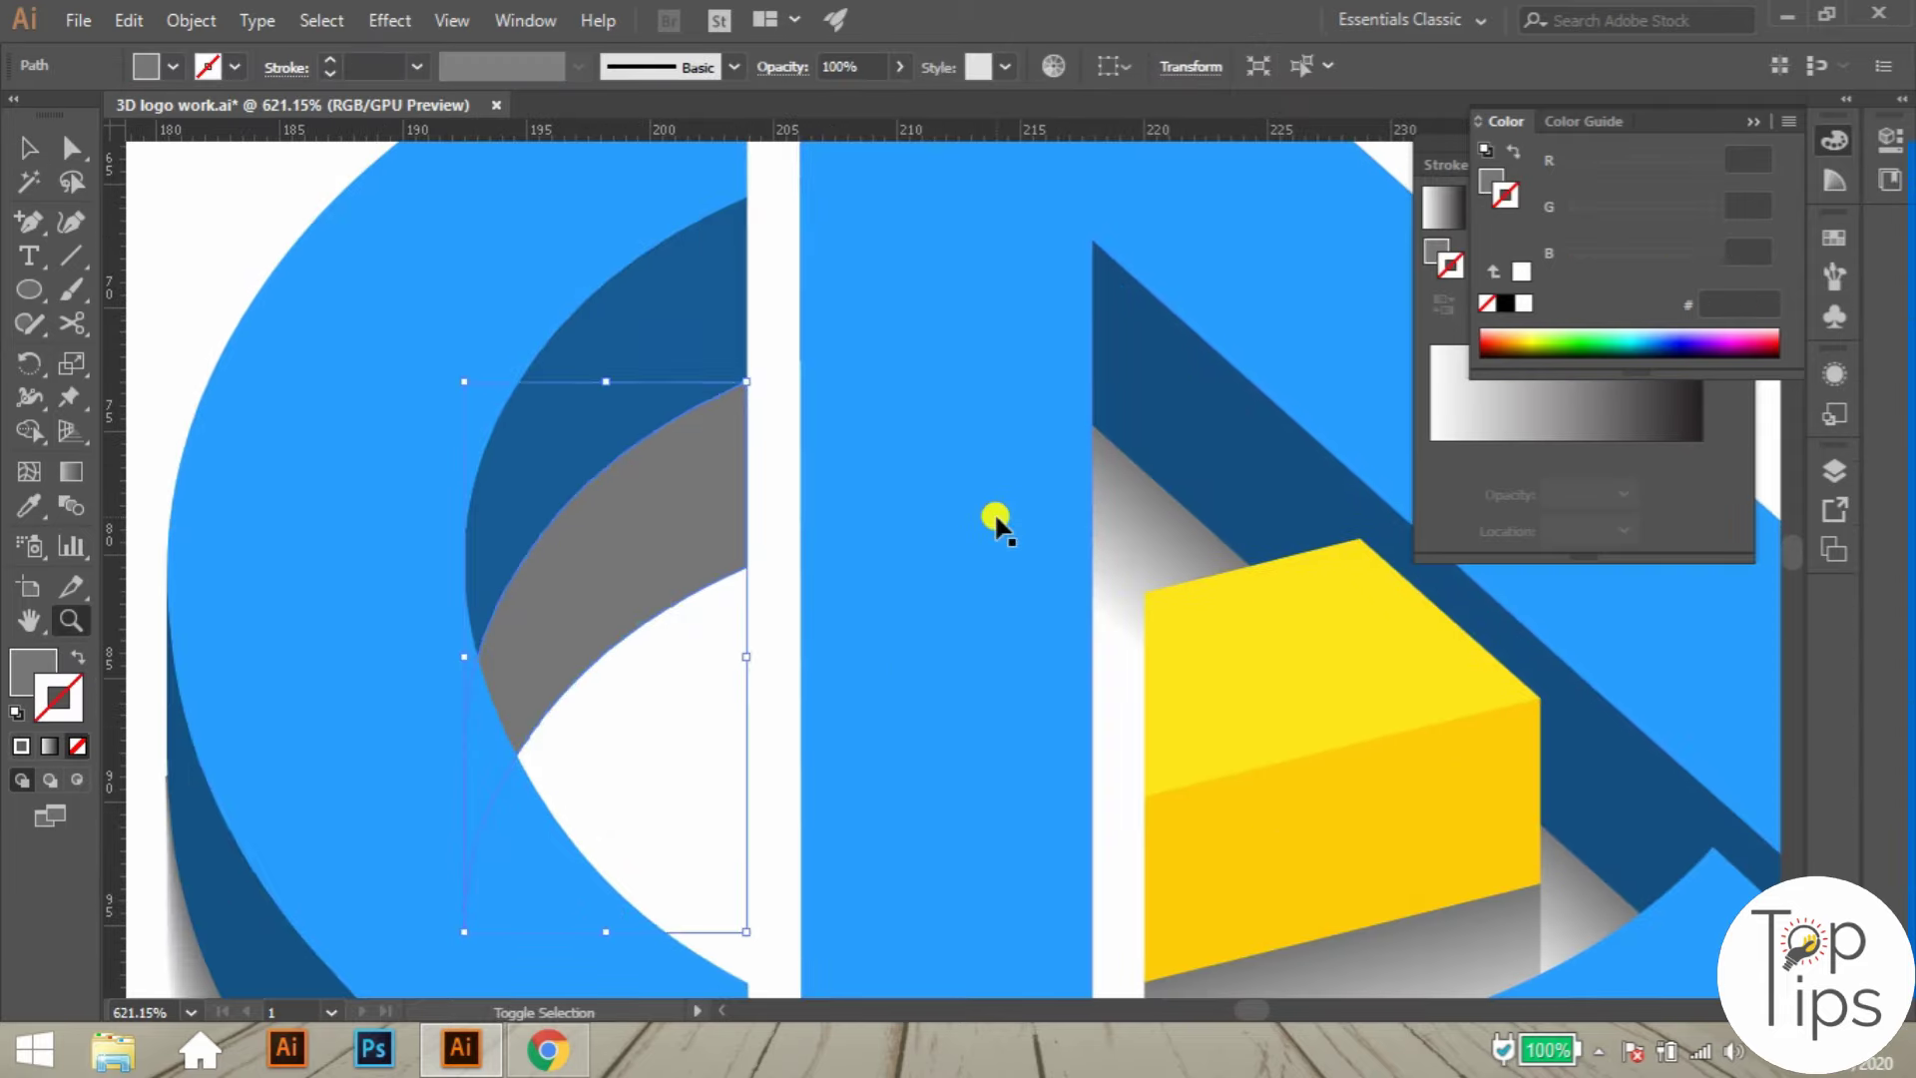
key(ctrl+alt+shift+3)
- Delete the vertical edge at the wide upper end of the isolated inner-wall strip
key(a)
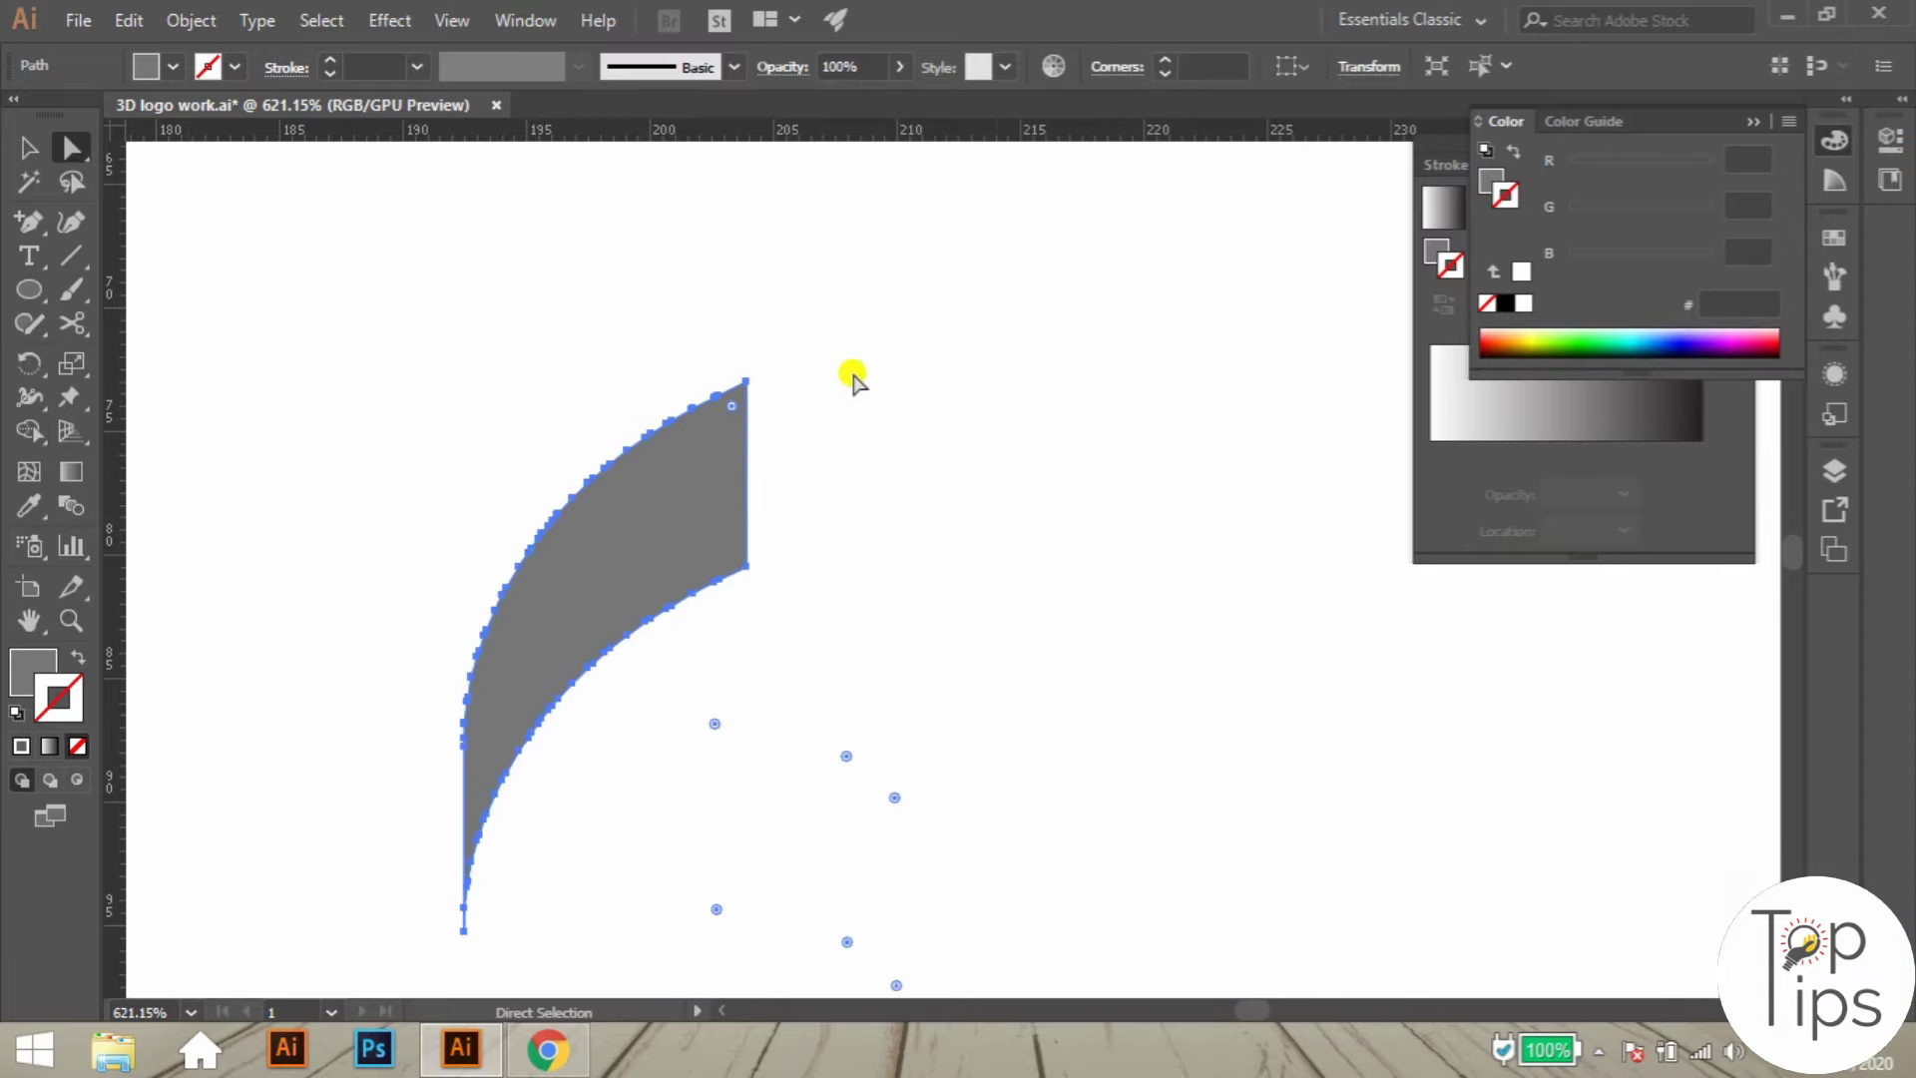
click(854, 377)
click(708, 507)
- Add an anchor point near the strip's pointed lower tip and delete the tip's anchor to separate the two curves
key(z)
drag(481, 919, 1098, 735)
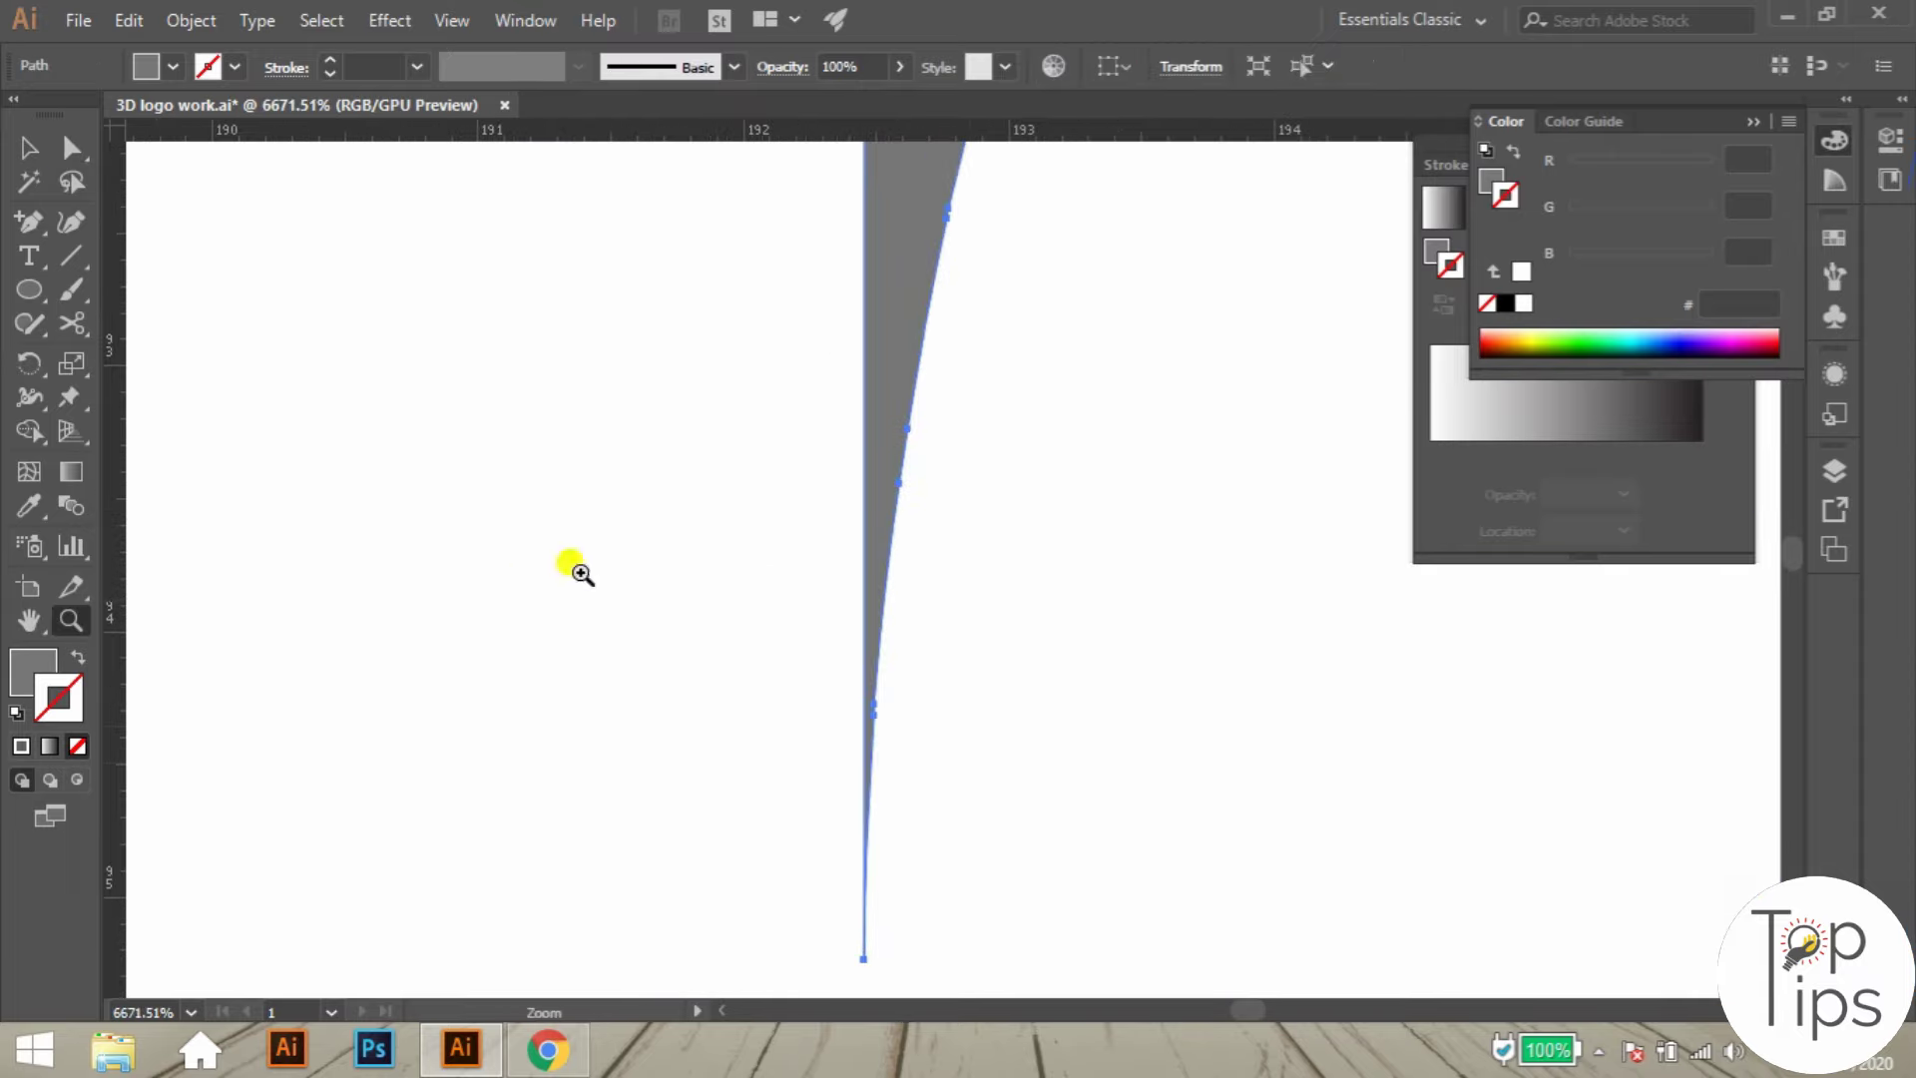
drag(573, 569, 1008, 534)
key(p)
click(898, 440)
key(a)
drag(797, 680, 1030, 866)
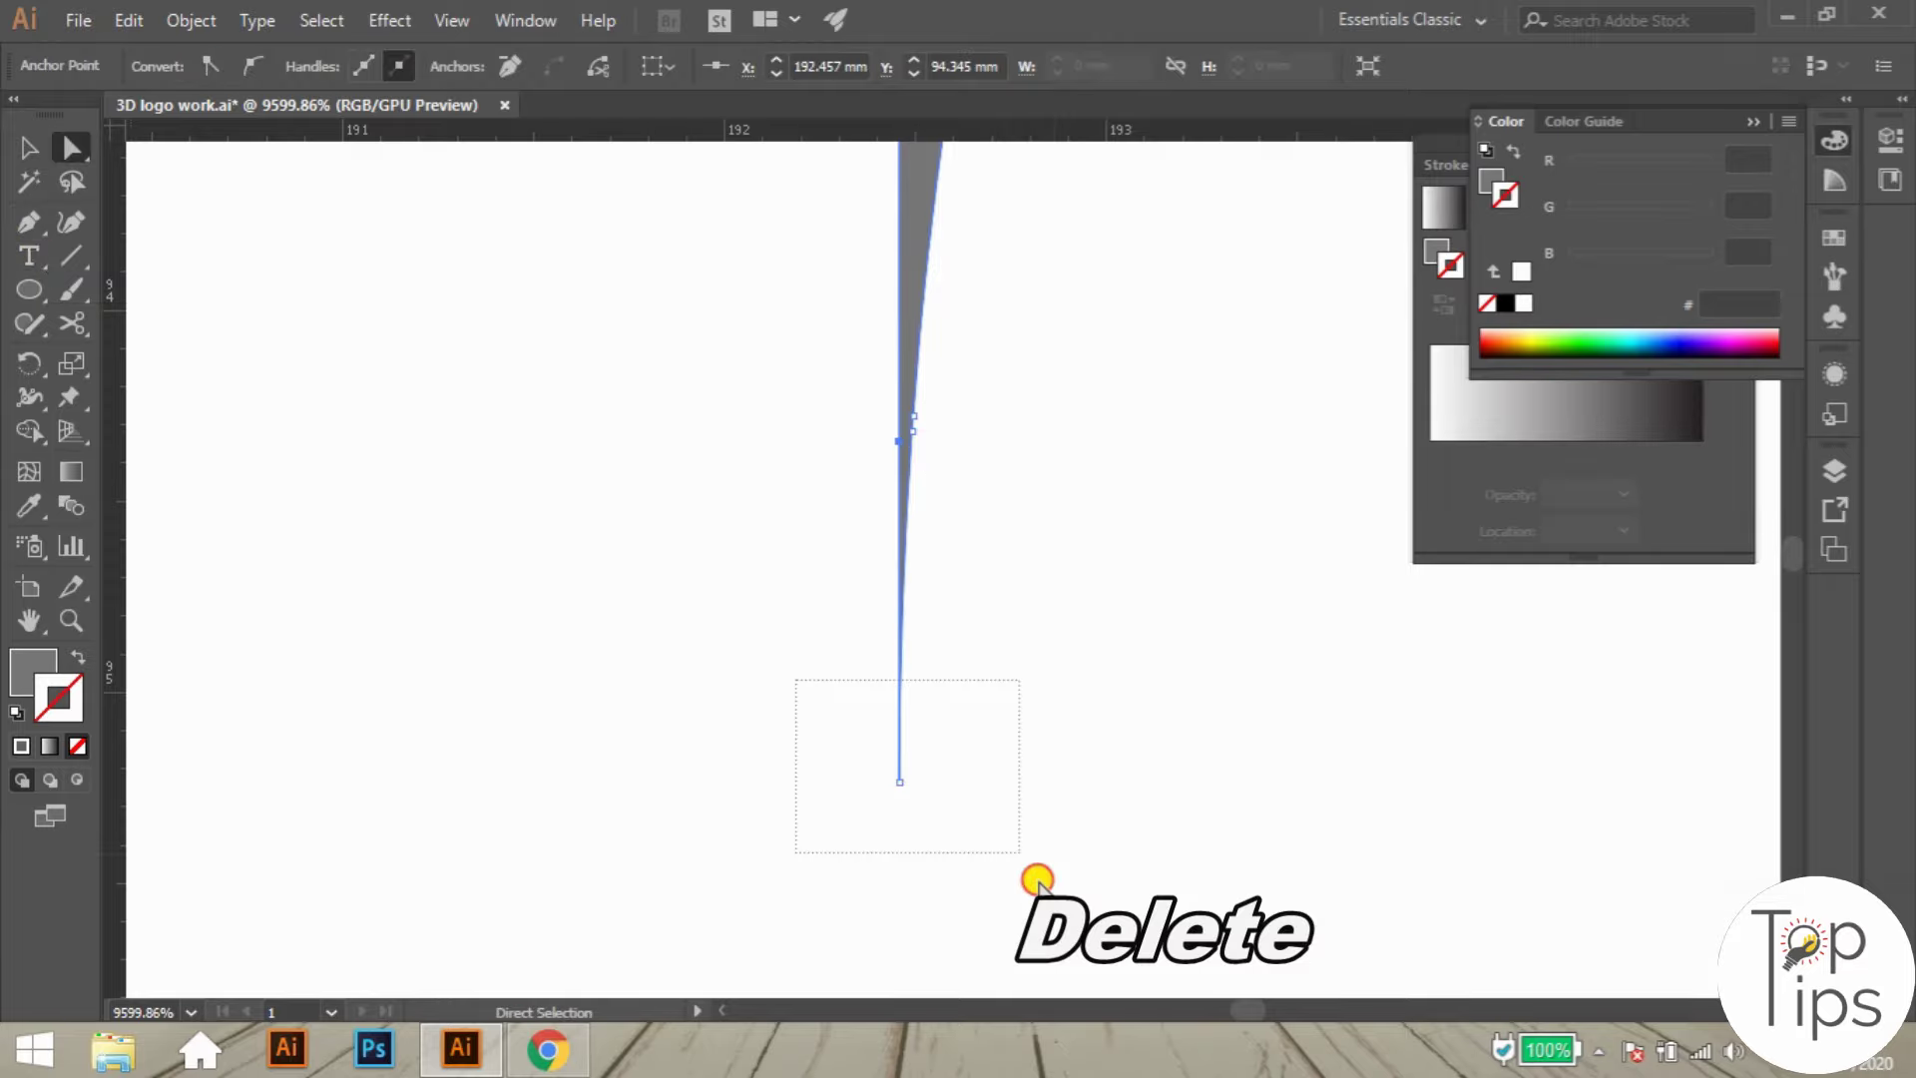
key(Delete)
- Swap the fill of the two inner-wall curves for a stroke and set its weight to 0.2 pt
key(z)
drag(1153, 412, 787, 569)
drag(955, 549, 601, 735)
key(shift+x)
double_click(371, 66)
text(.2)
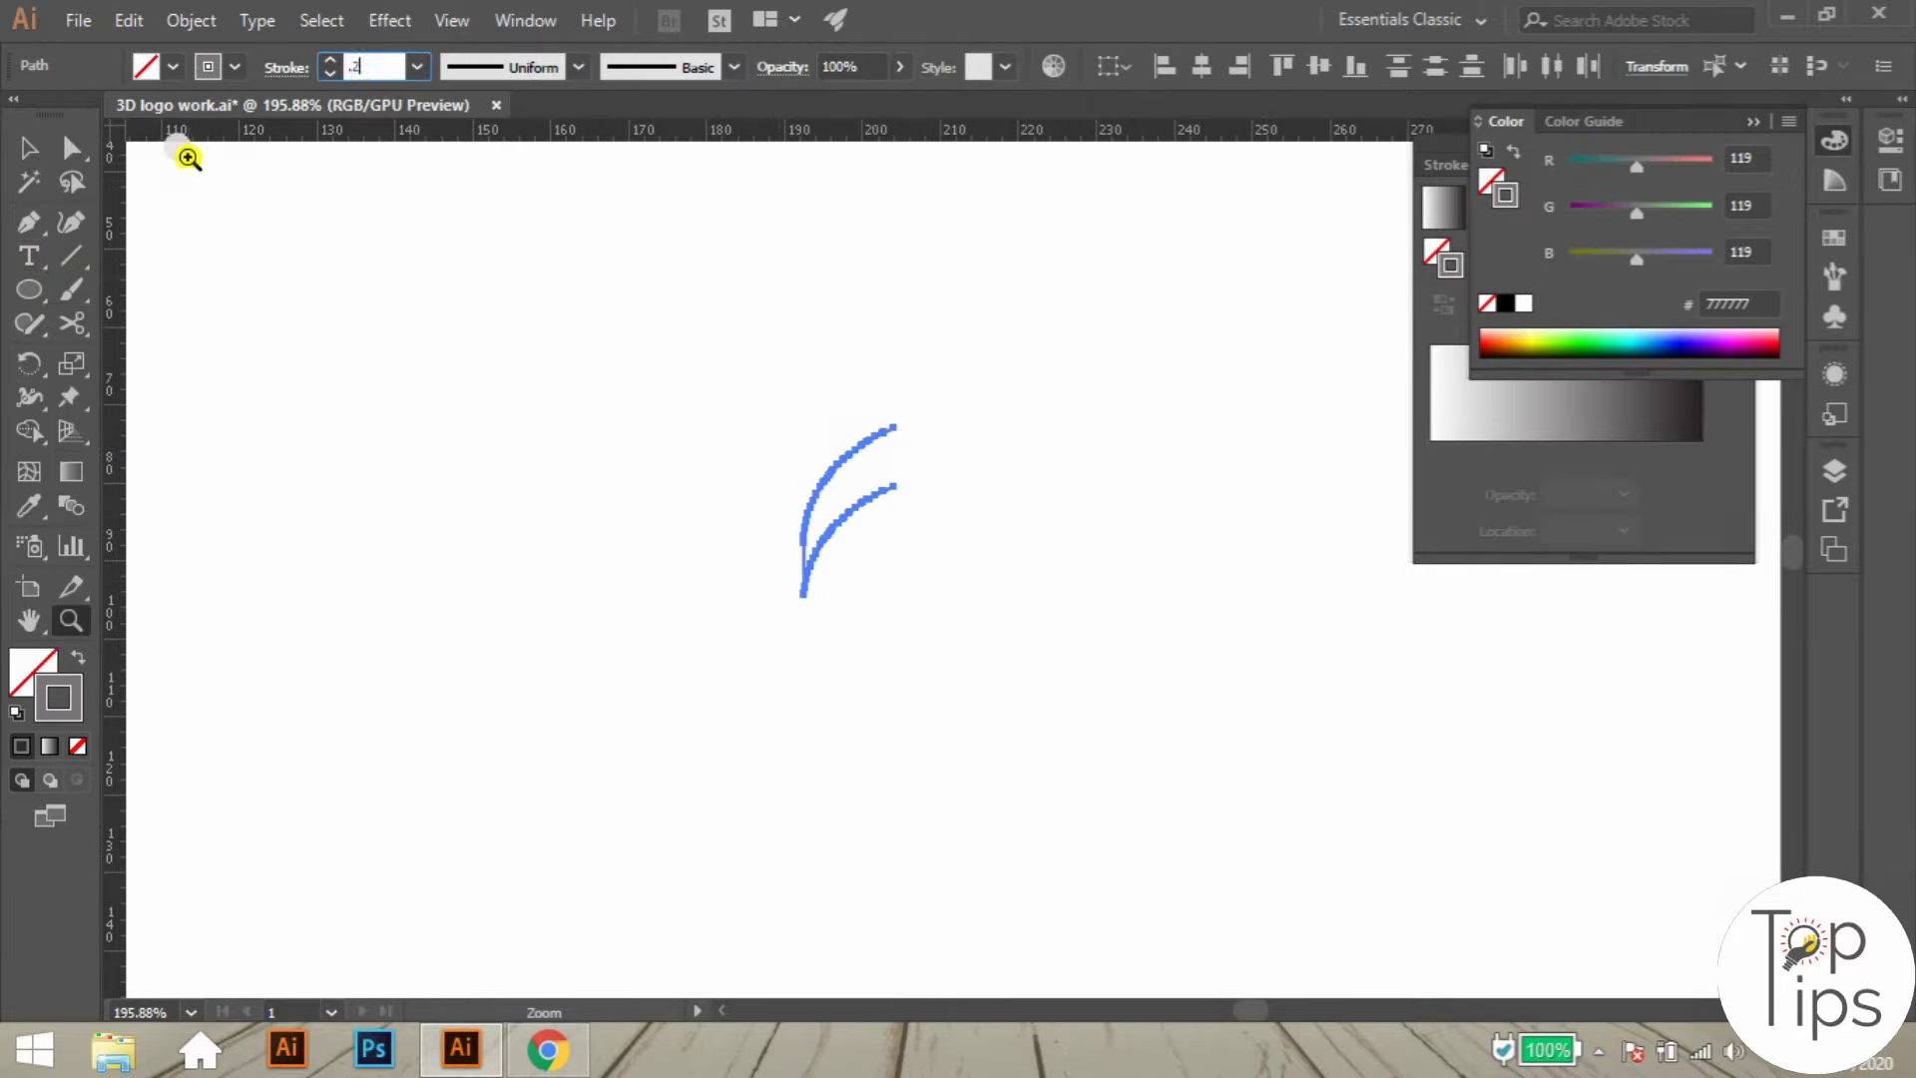
key(Return)
- Make the lower inner-wall curve's stroke white, then make a blend between the two curves
key(v)
click(911, 393)
drag(828, 502, 964, 666)
click(1523, 303)
key(ctrl+a)
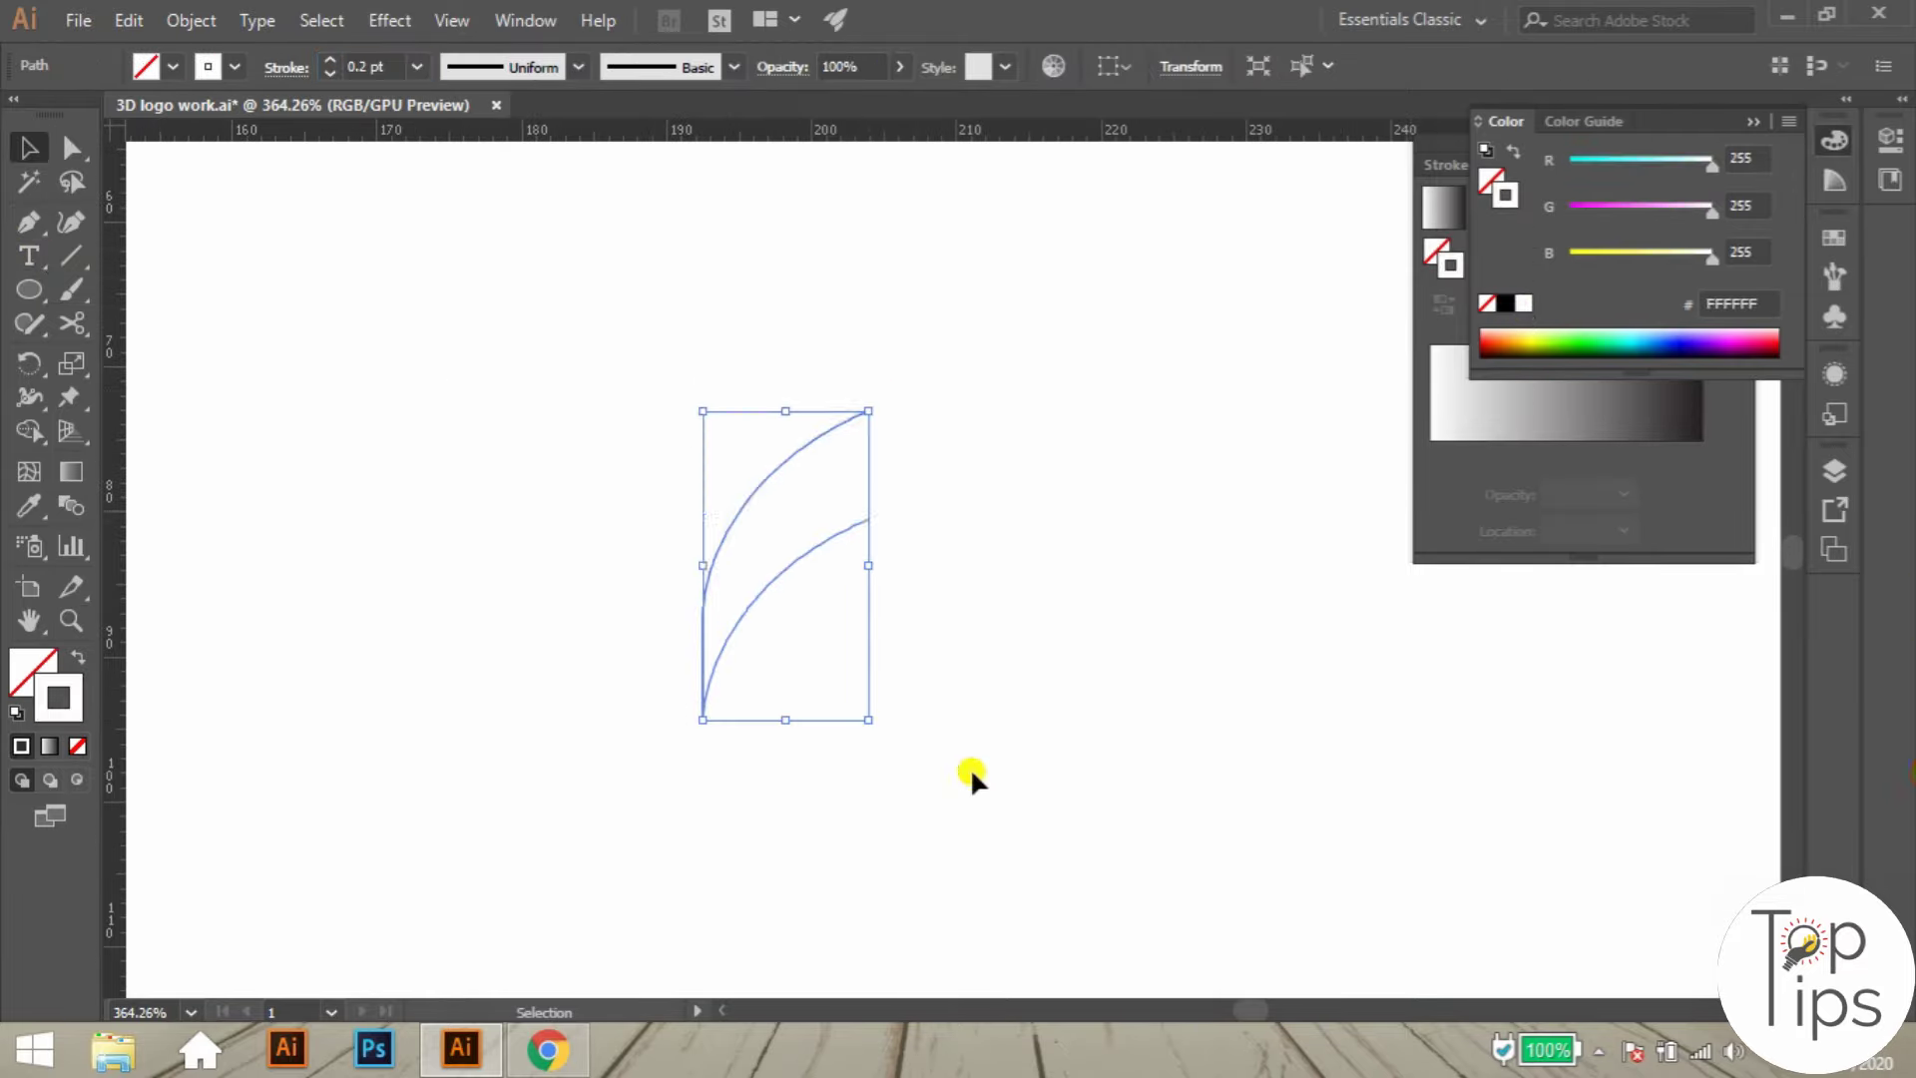
key(ctrl+alt+b)
click(974, 763)
- Show all hidden artwork and clear the selection to display the complete 3D logo with its shadows
key(ctrl+alt+3)
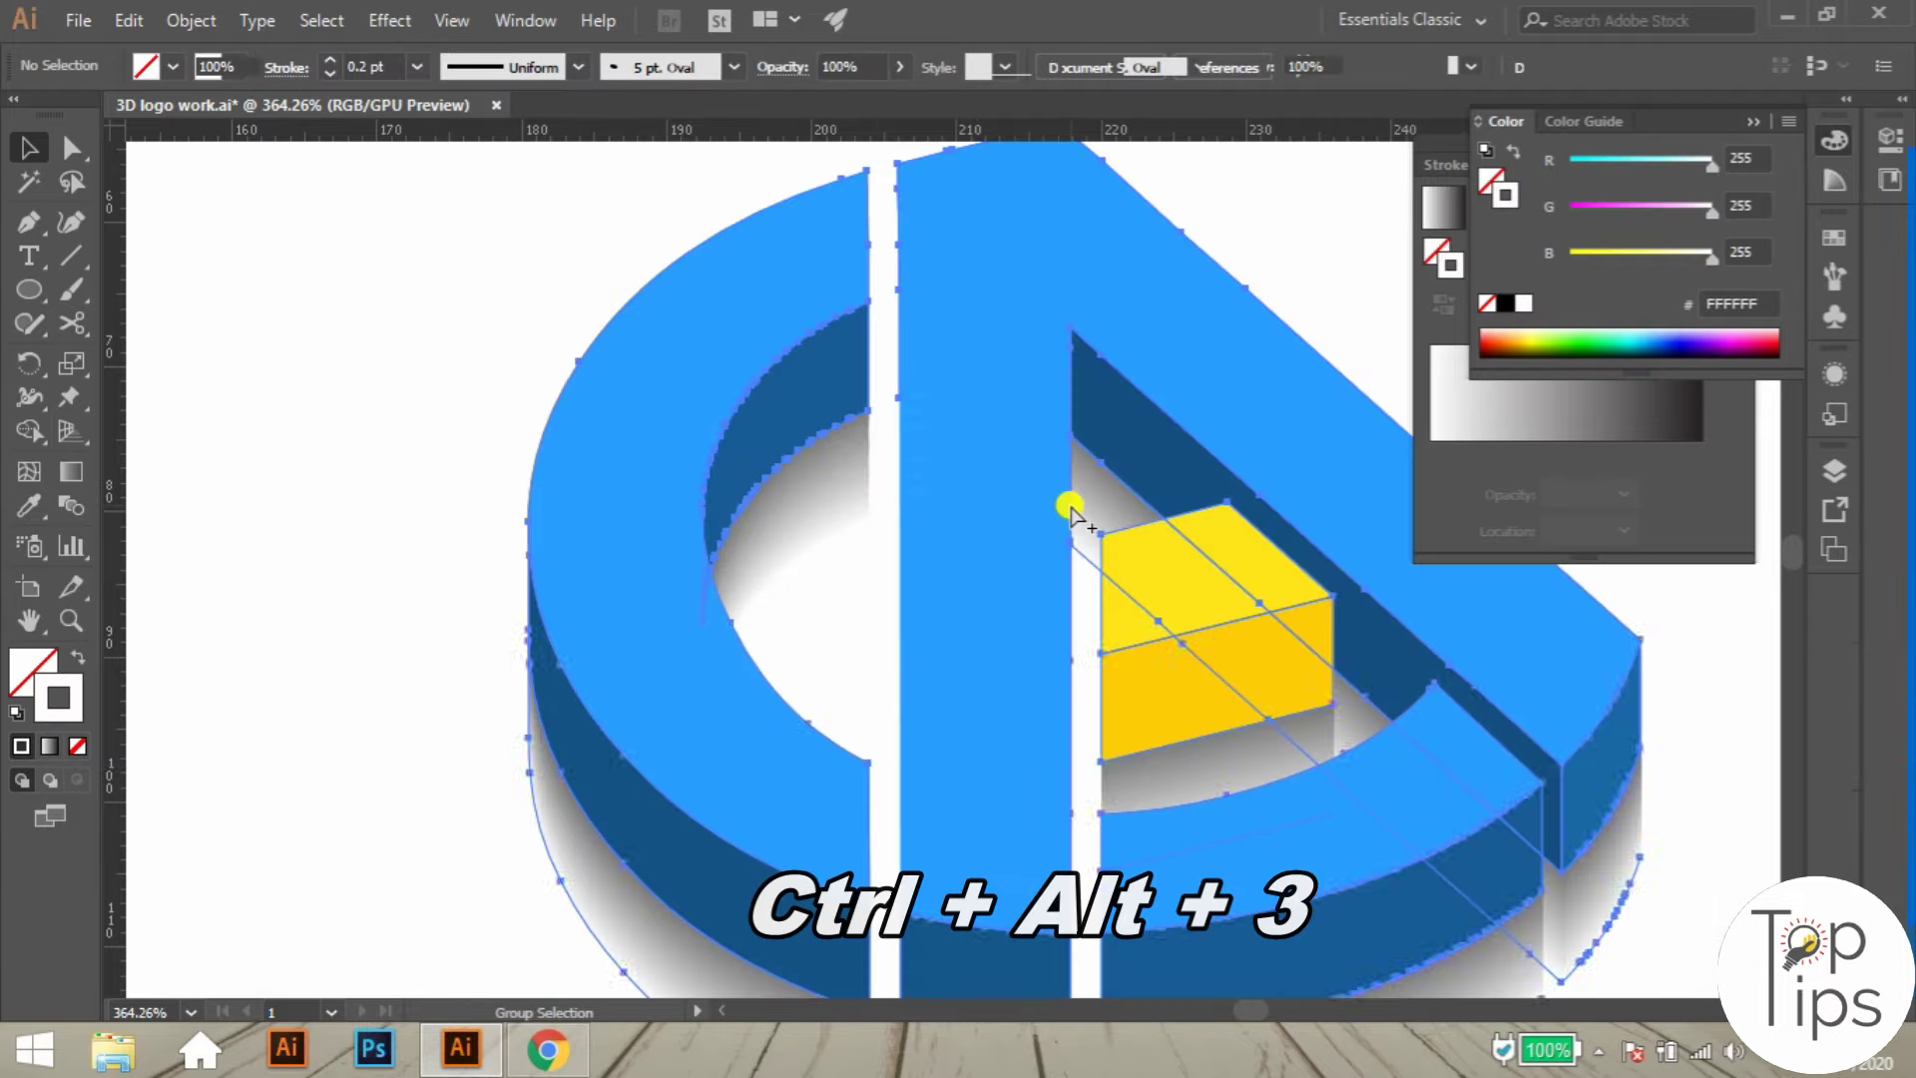
key(z)
drag(1067, 470, 598, 735)
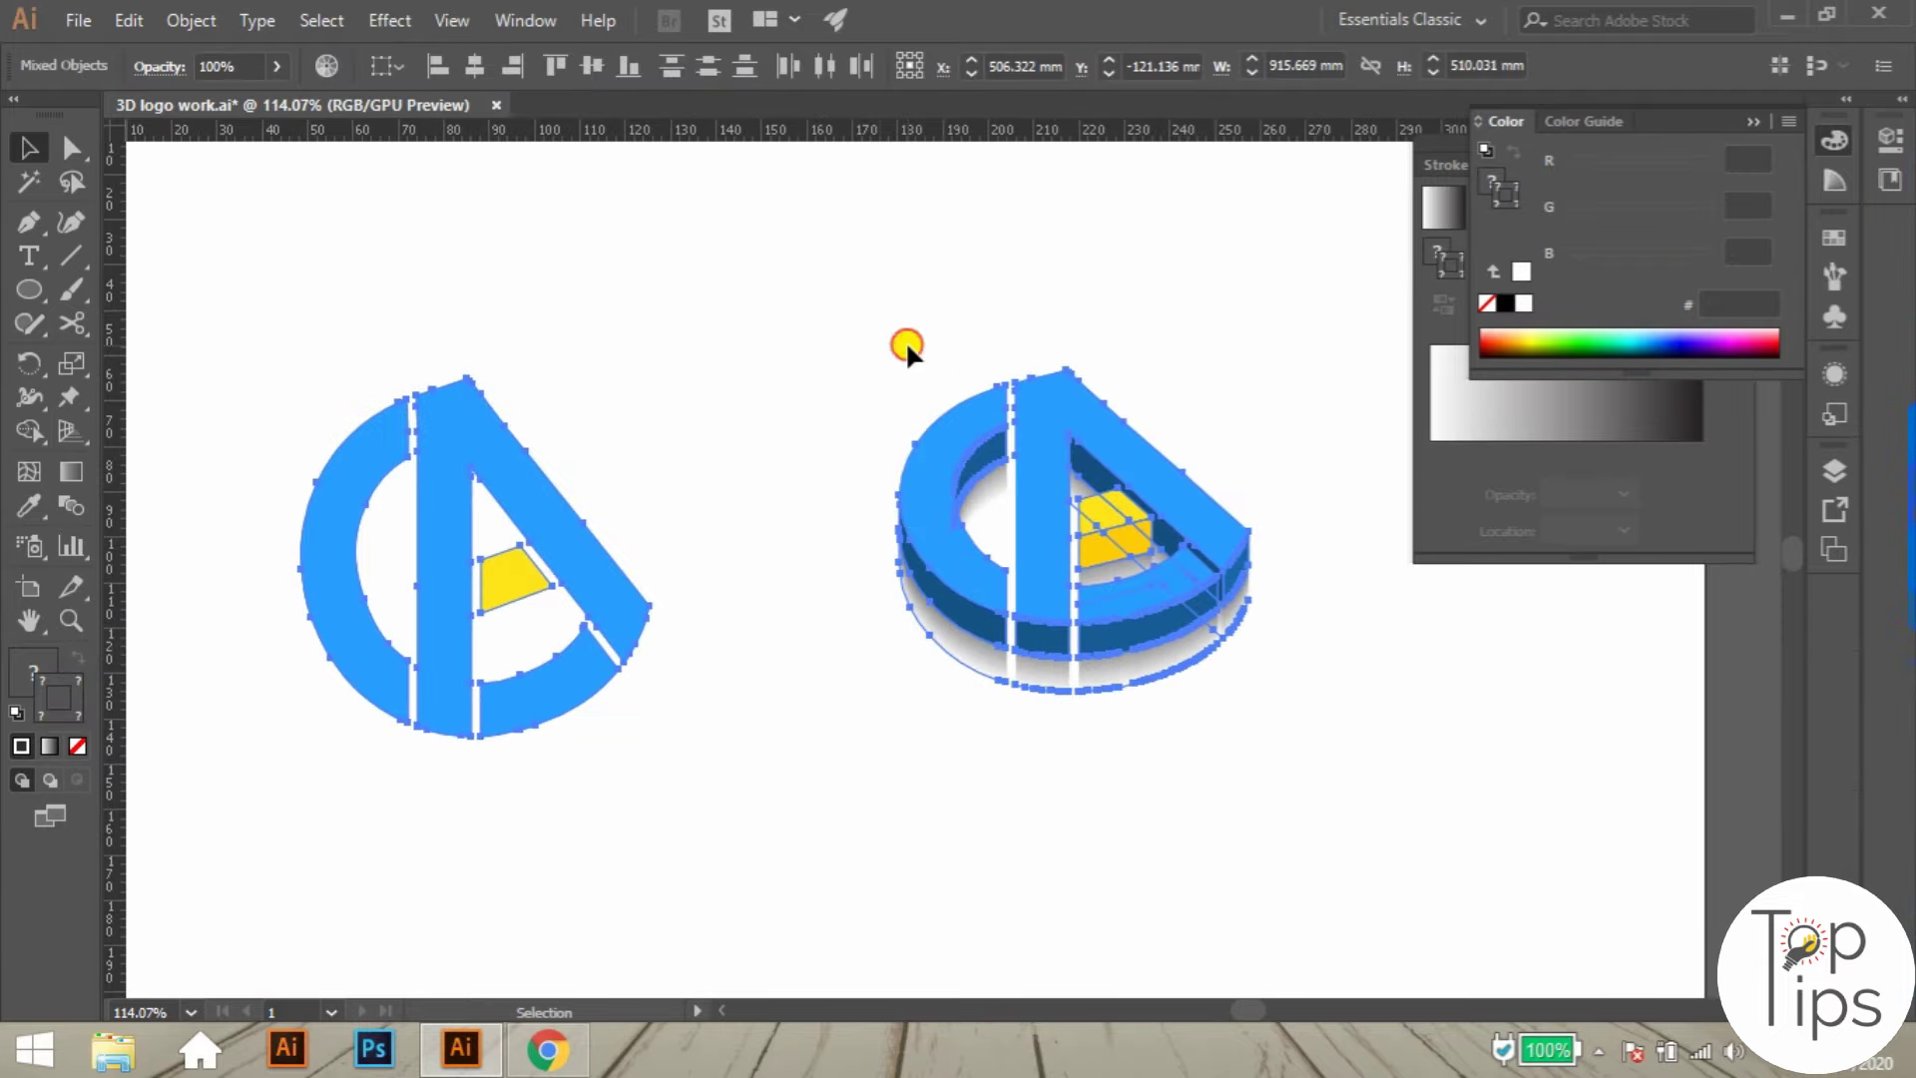
key(ctrl+shift+a)
drag(1069, 499, 1079, 709)
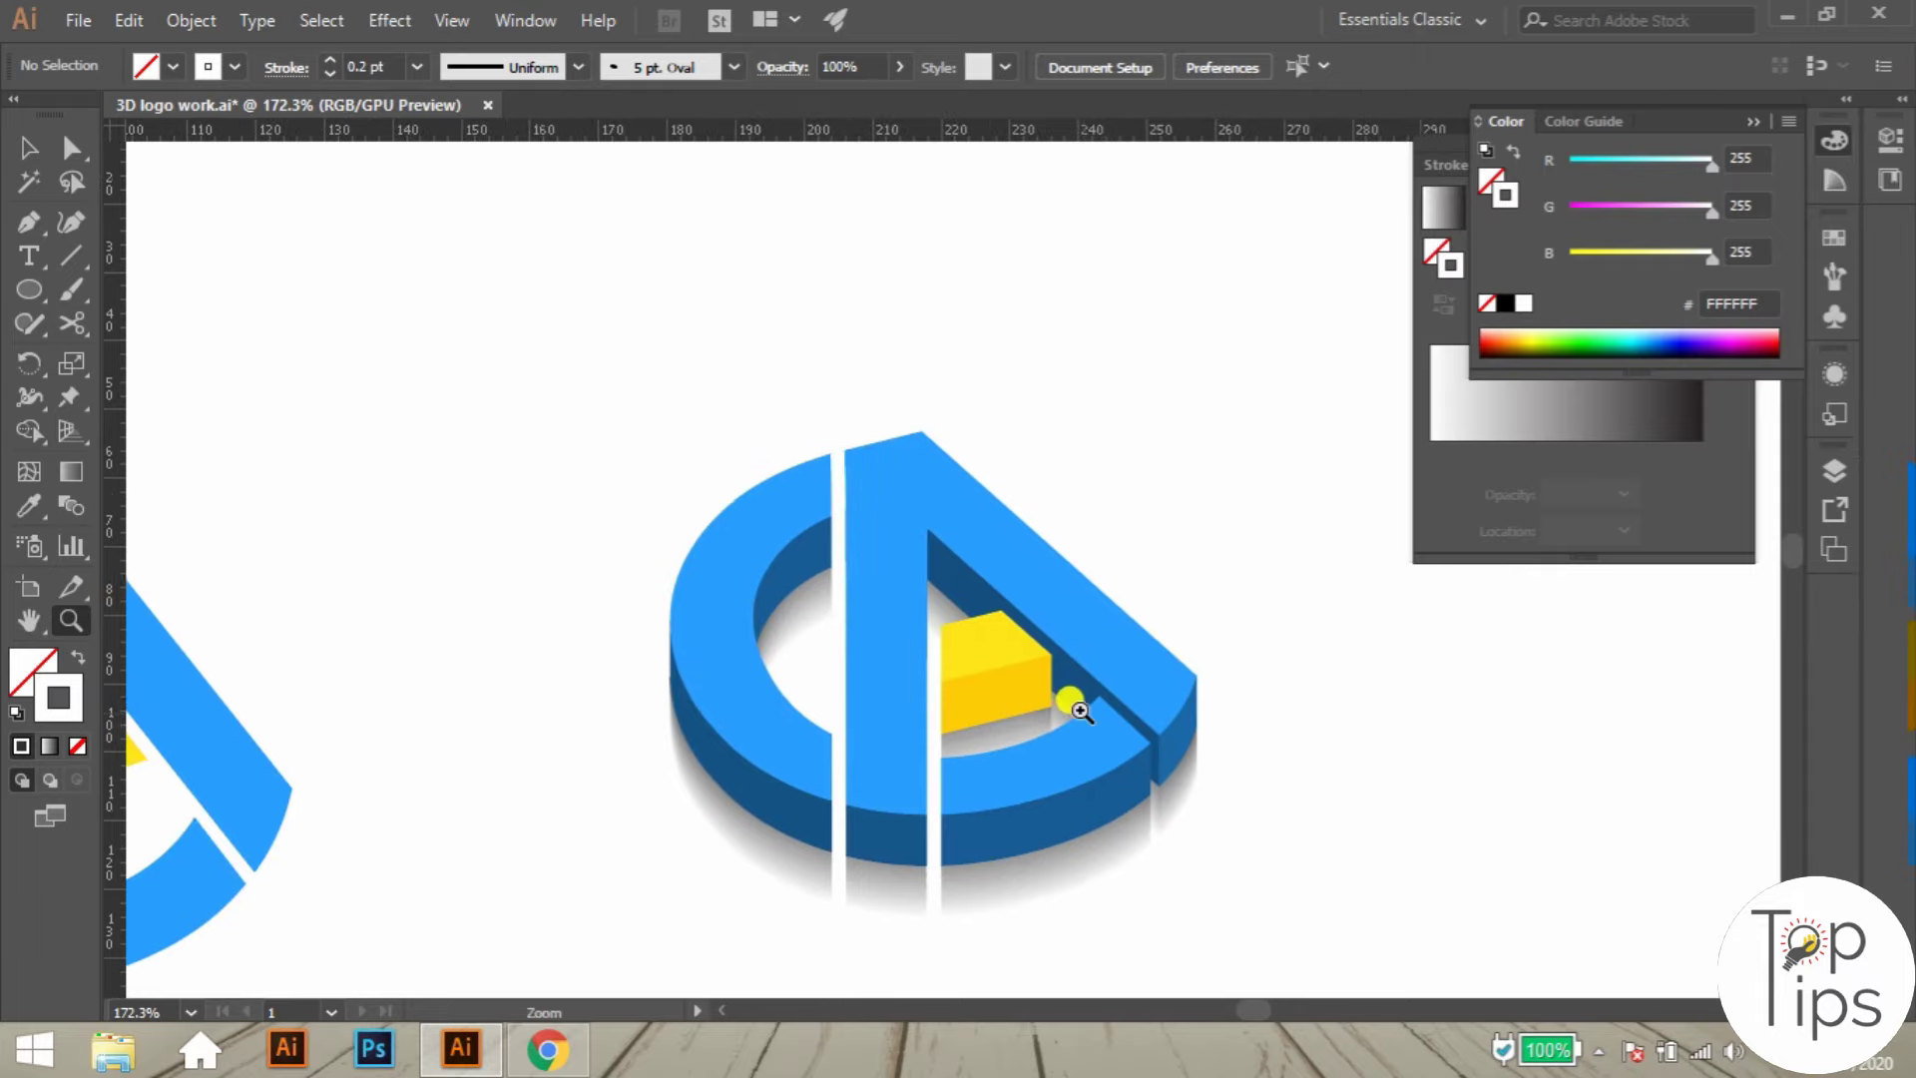
drag(931, 647, 1028, 631)
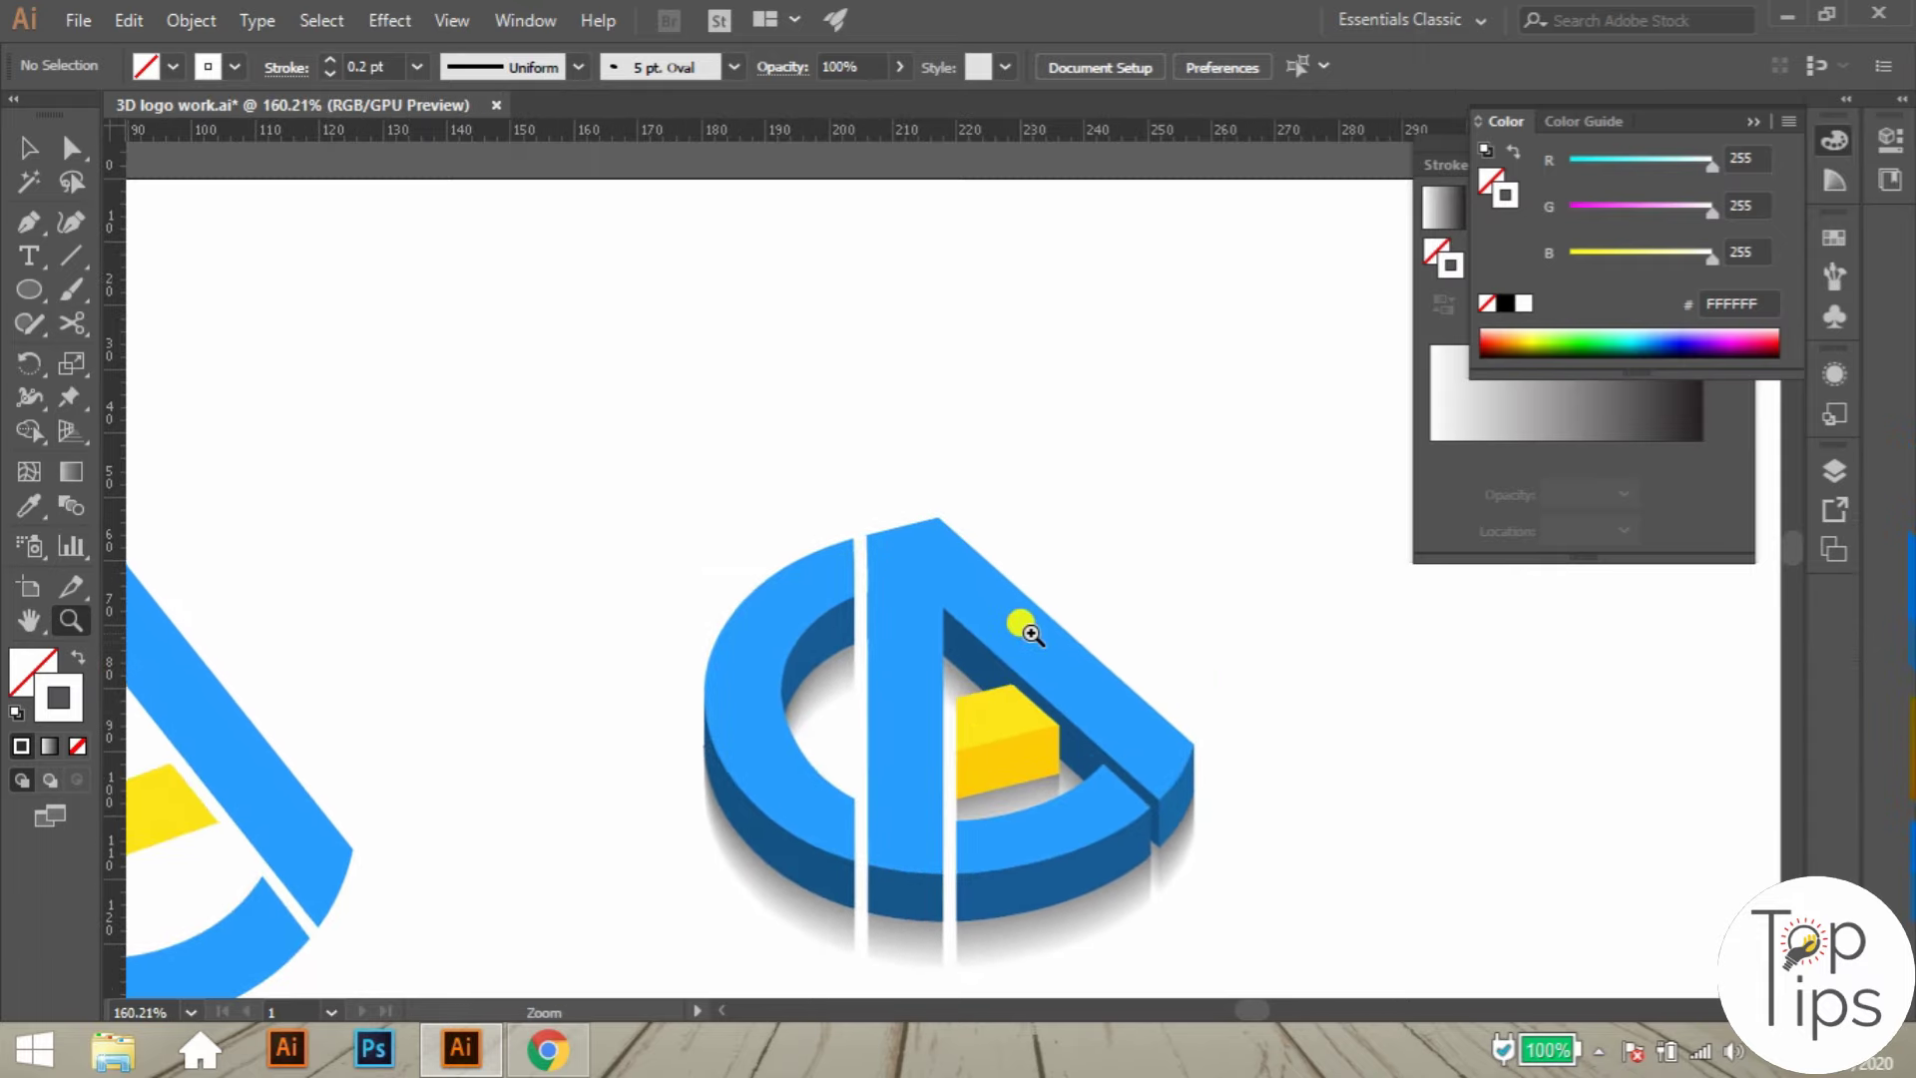
- Draw a circle about 82 mm across over the 3D logo's upper part and give it a white fill without stroke
click(30, 289)
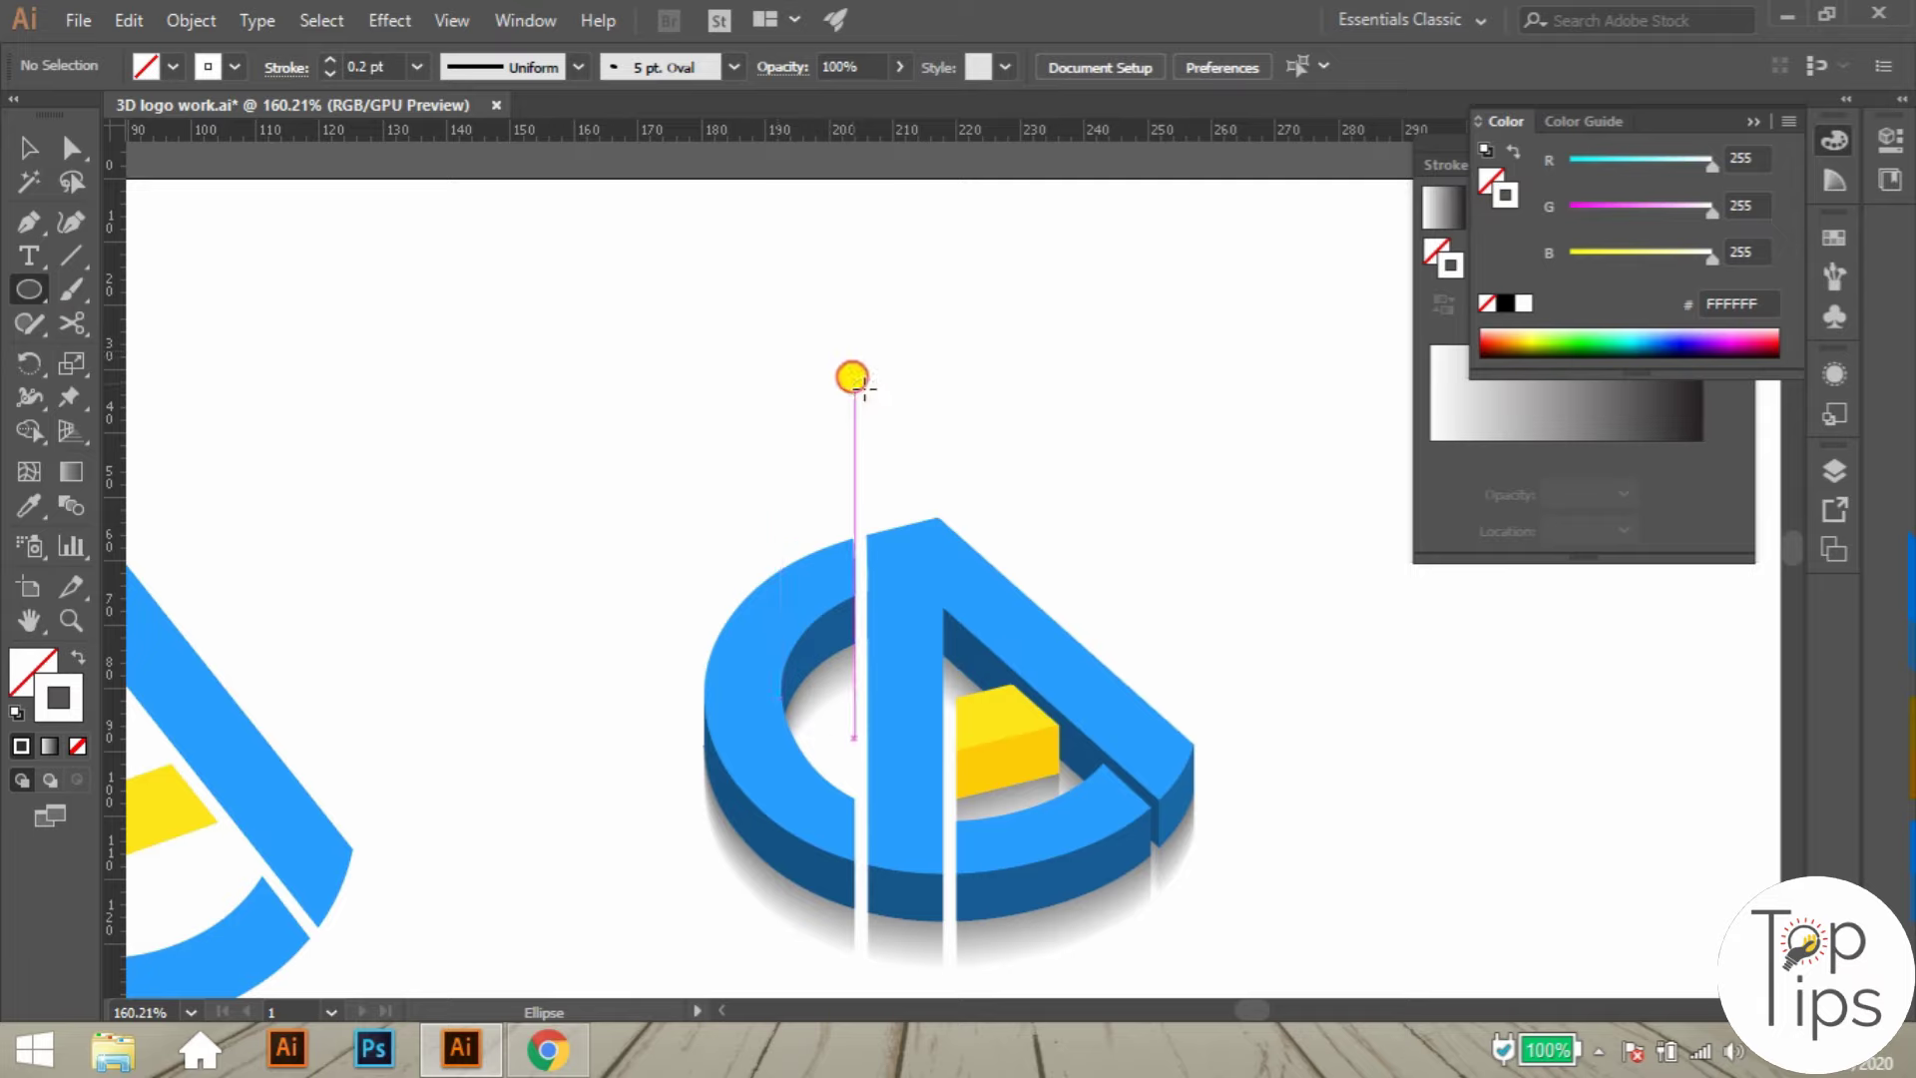
drag(853, 380, 1086, 642)
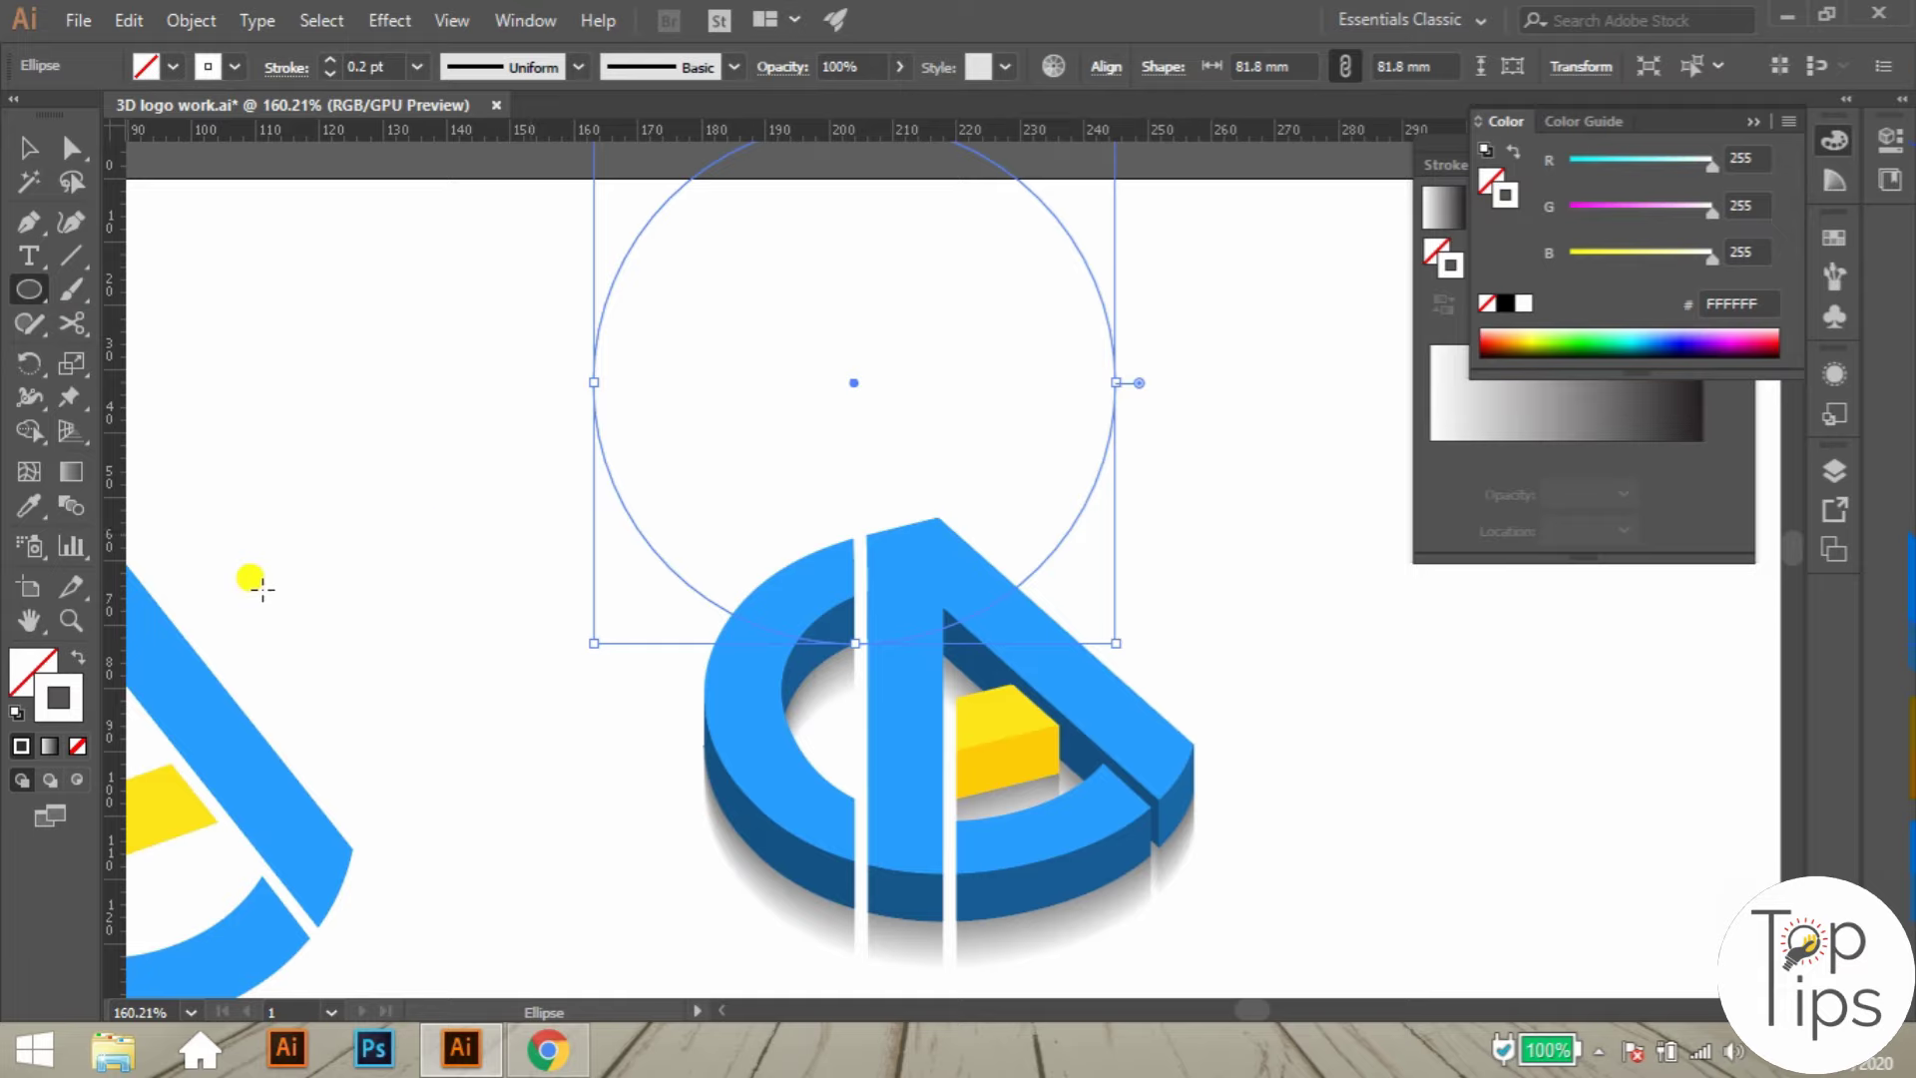
click(60, 699)
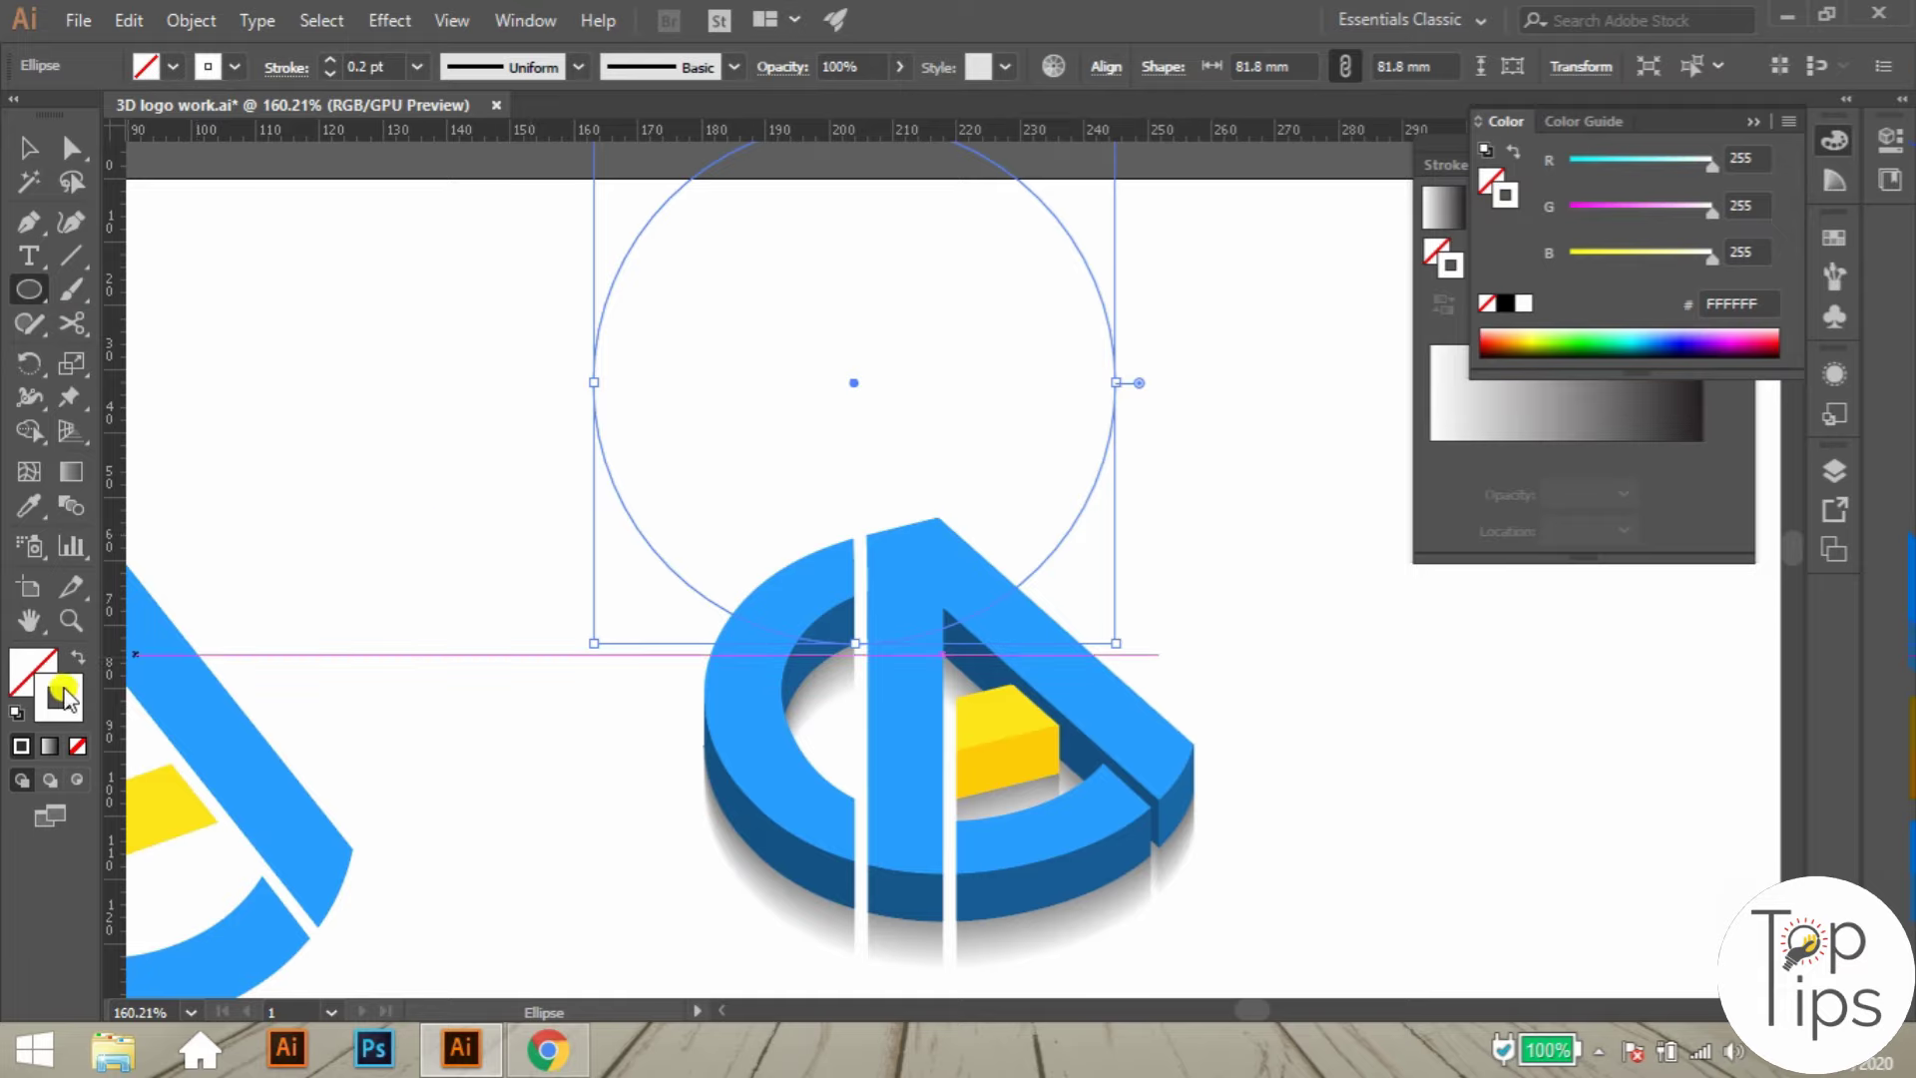
key(shift+x)
click(35, 670)
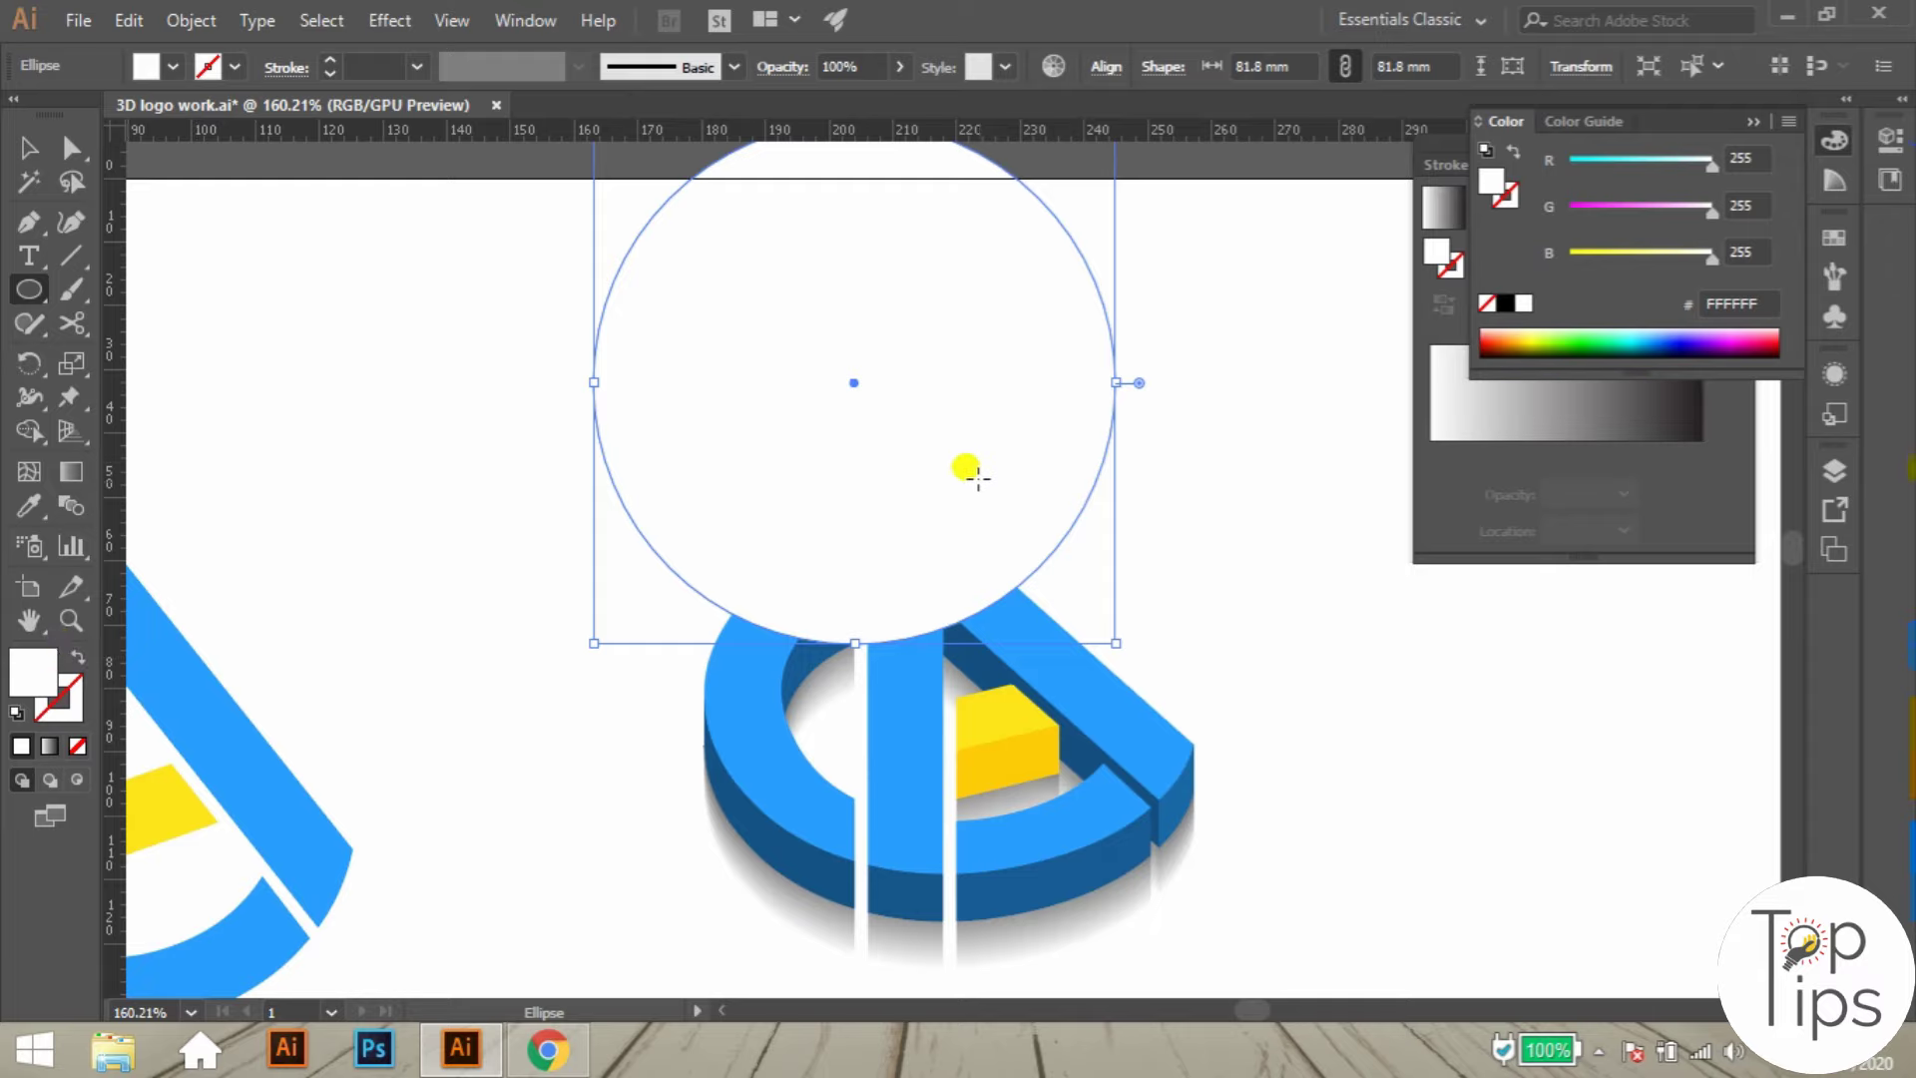
- Move the white circle down over the logo and scale it to about 79 mm across
key(v)
drag(946, 413, 1000, 496)
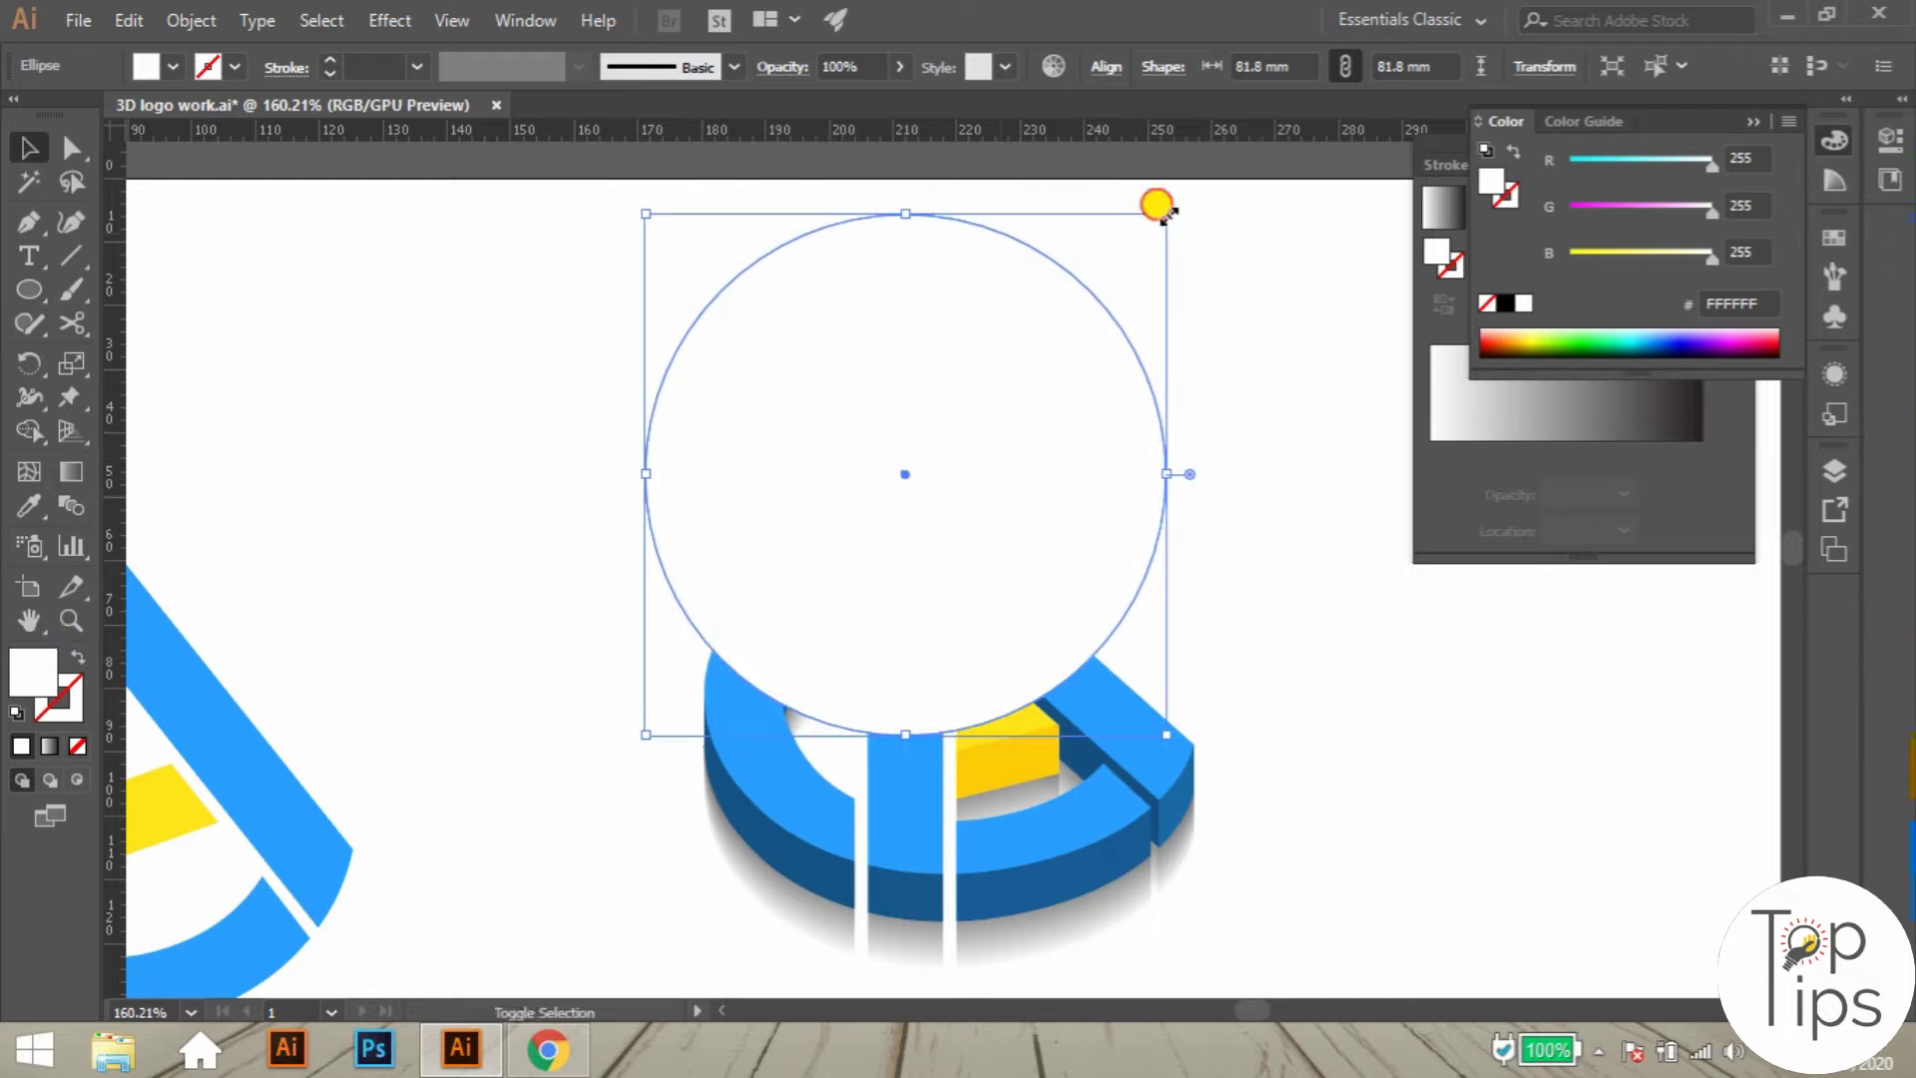
drag(1169, 216, 1159, 225)
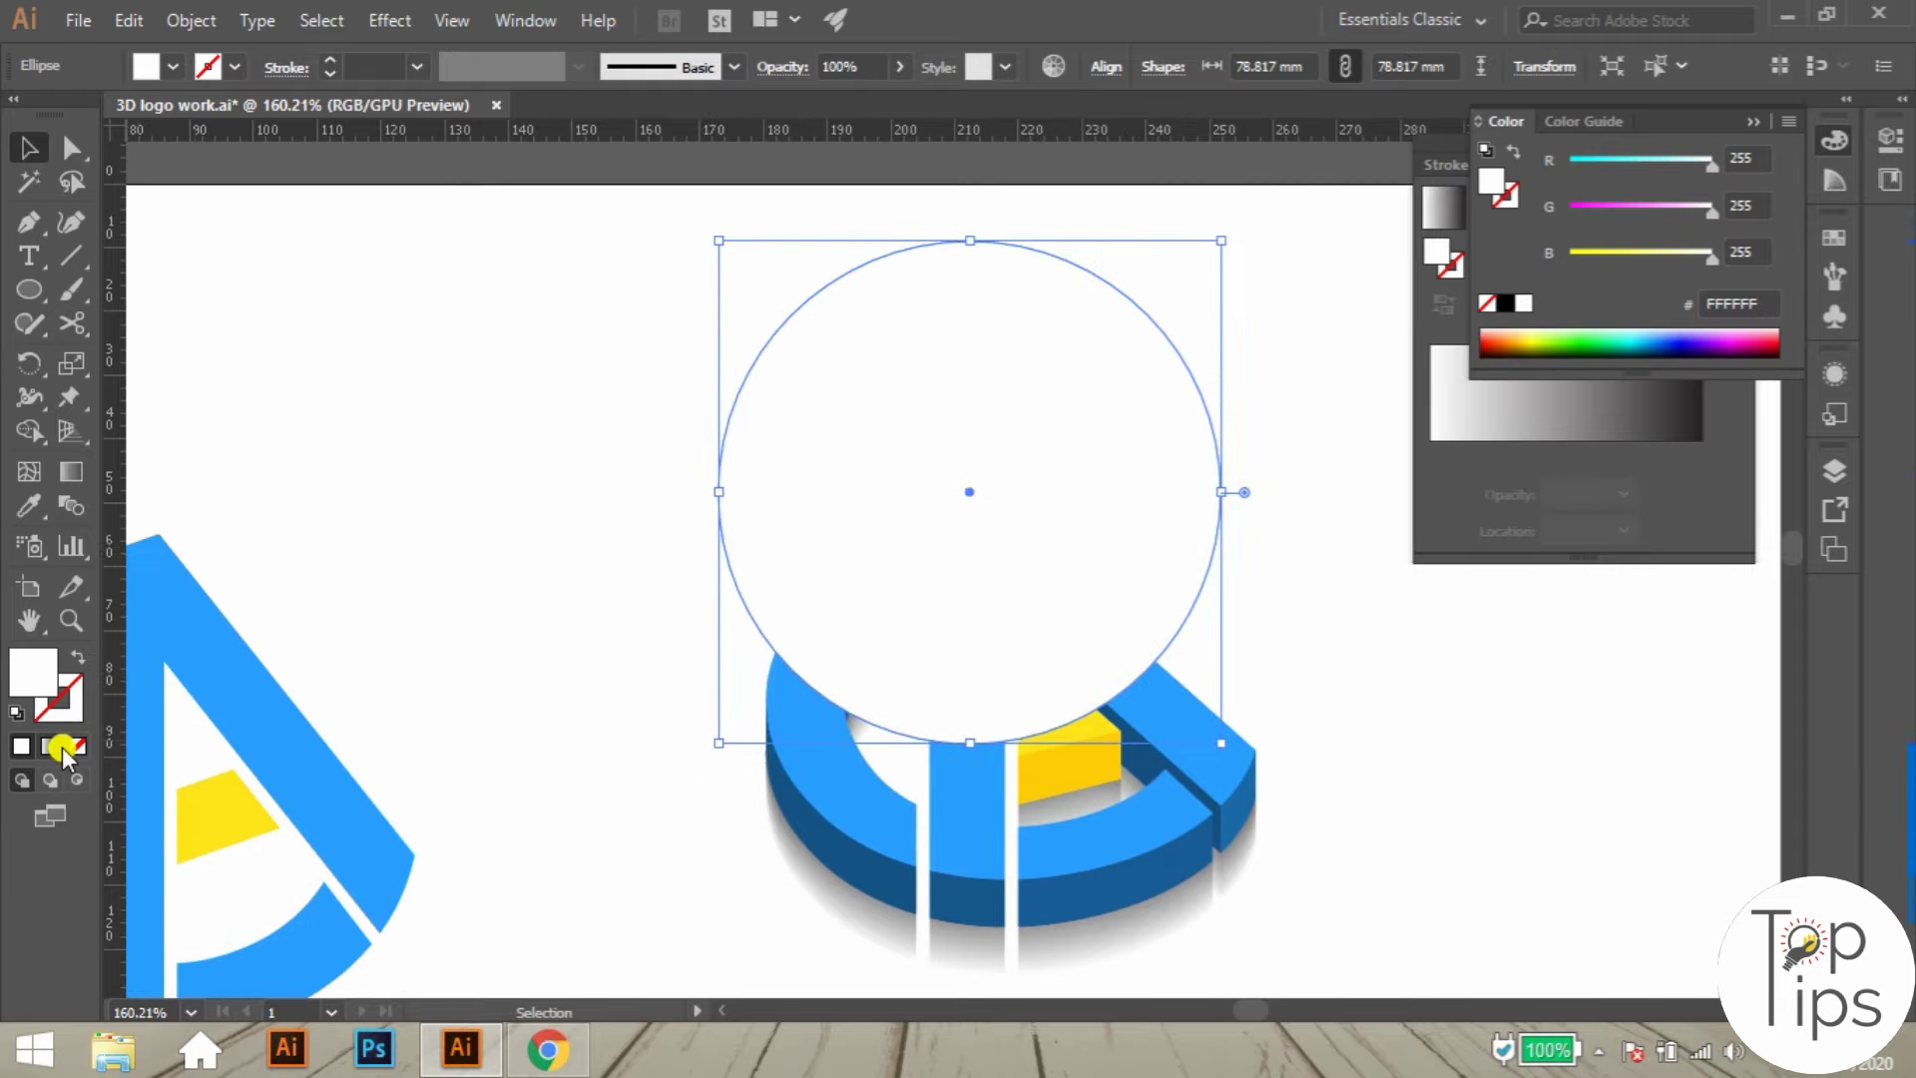
- Fill the circle with a linear gradient and set its black end stop to 0% opacity
click(54, 756)
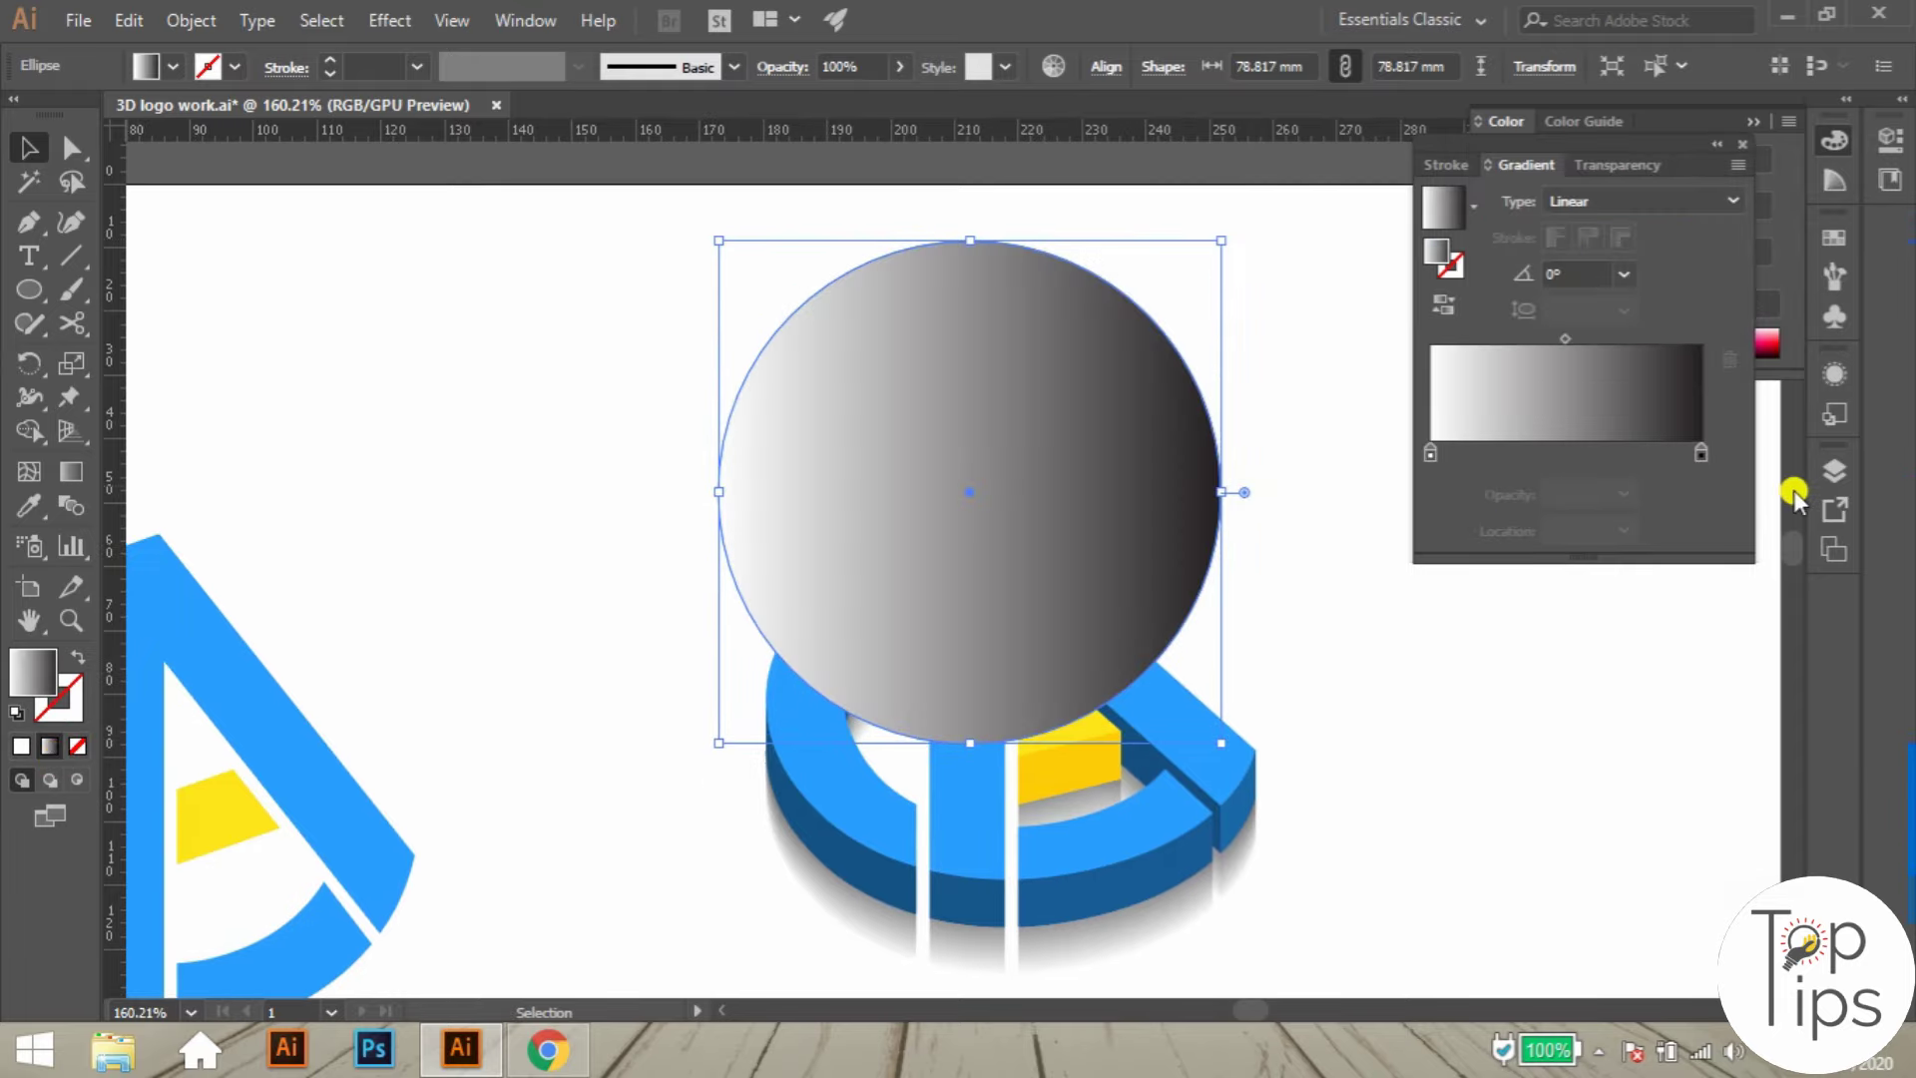
click(1701, 464)
double_click(1701, 464)
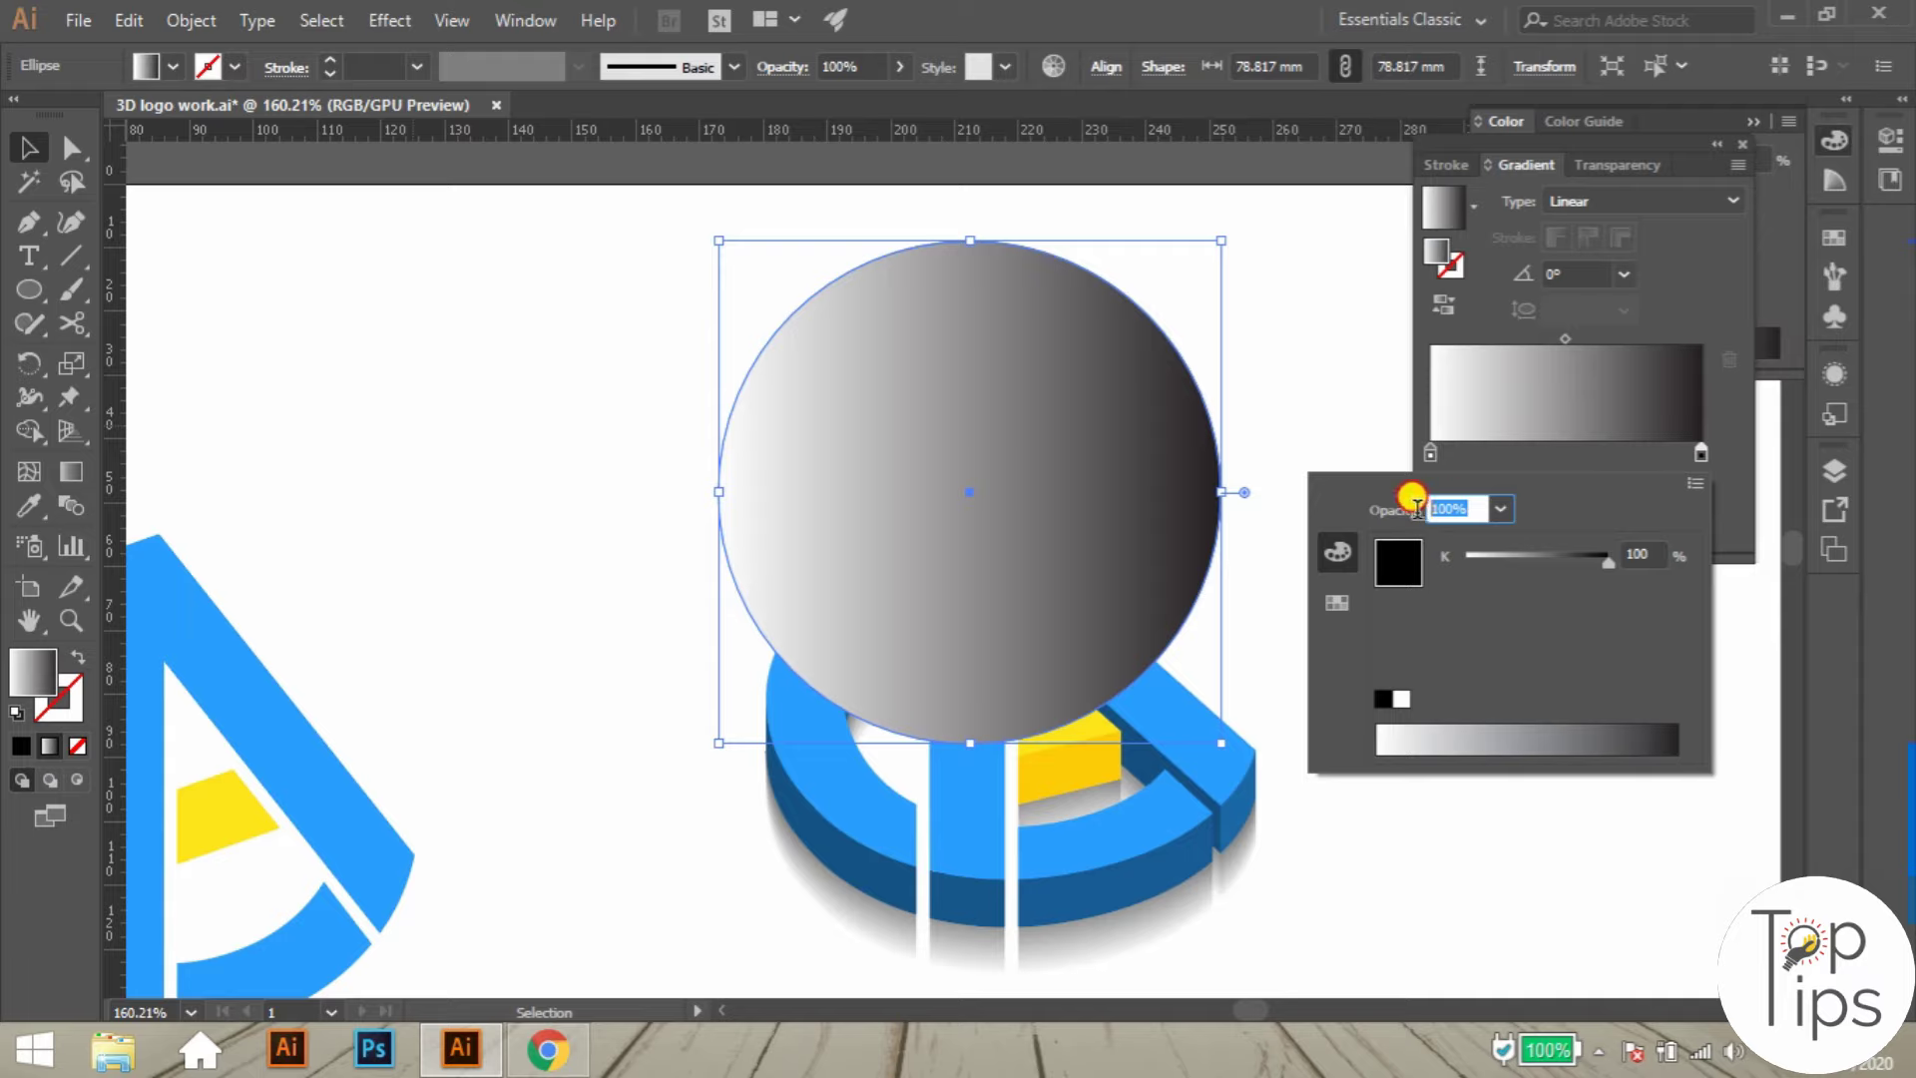
text(0)
key(Return)
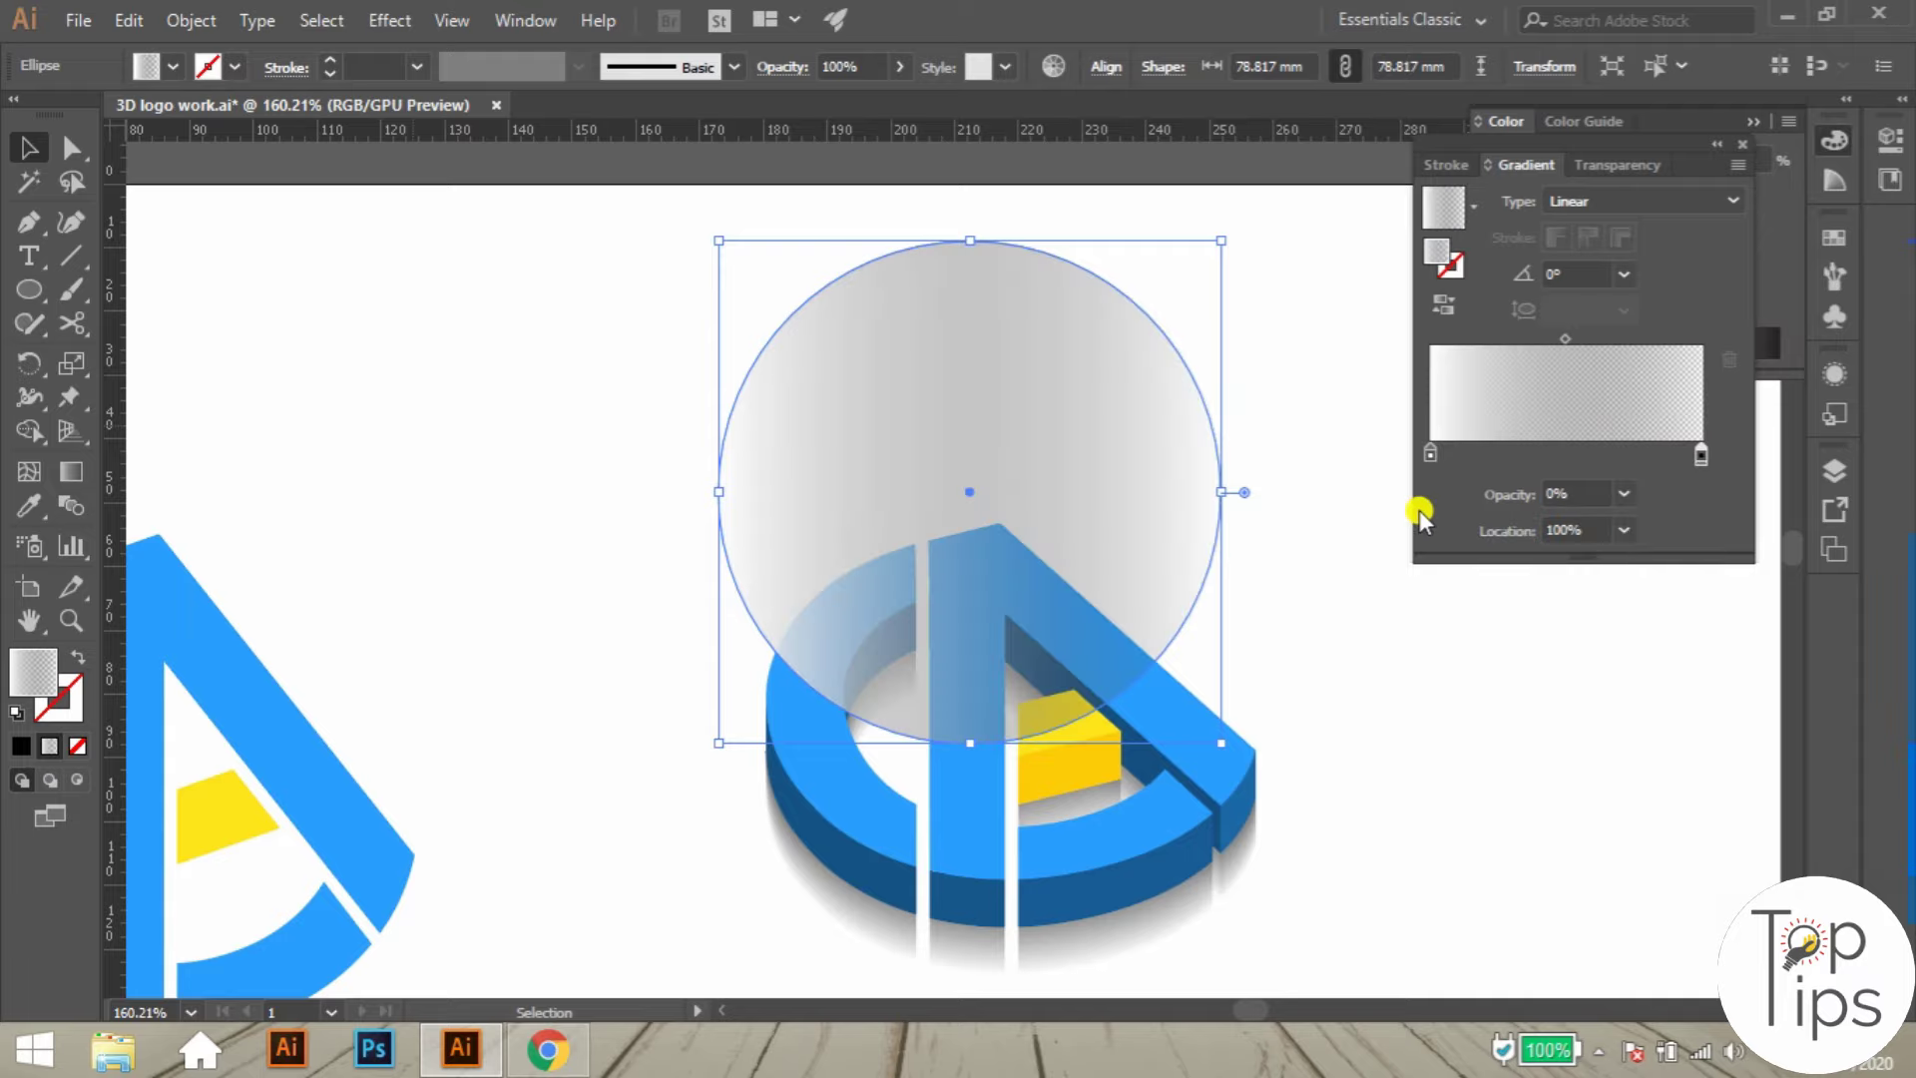
- Change the transparent end stop of the circle's gradient from black to white
double_click(1699, 455)
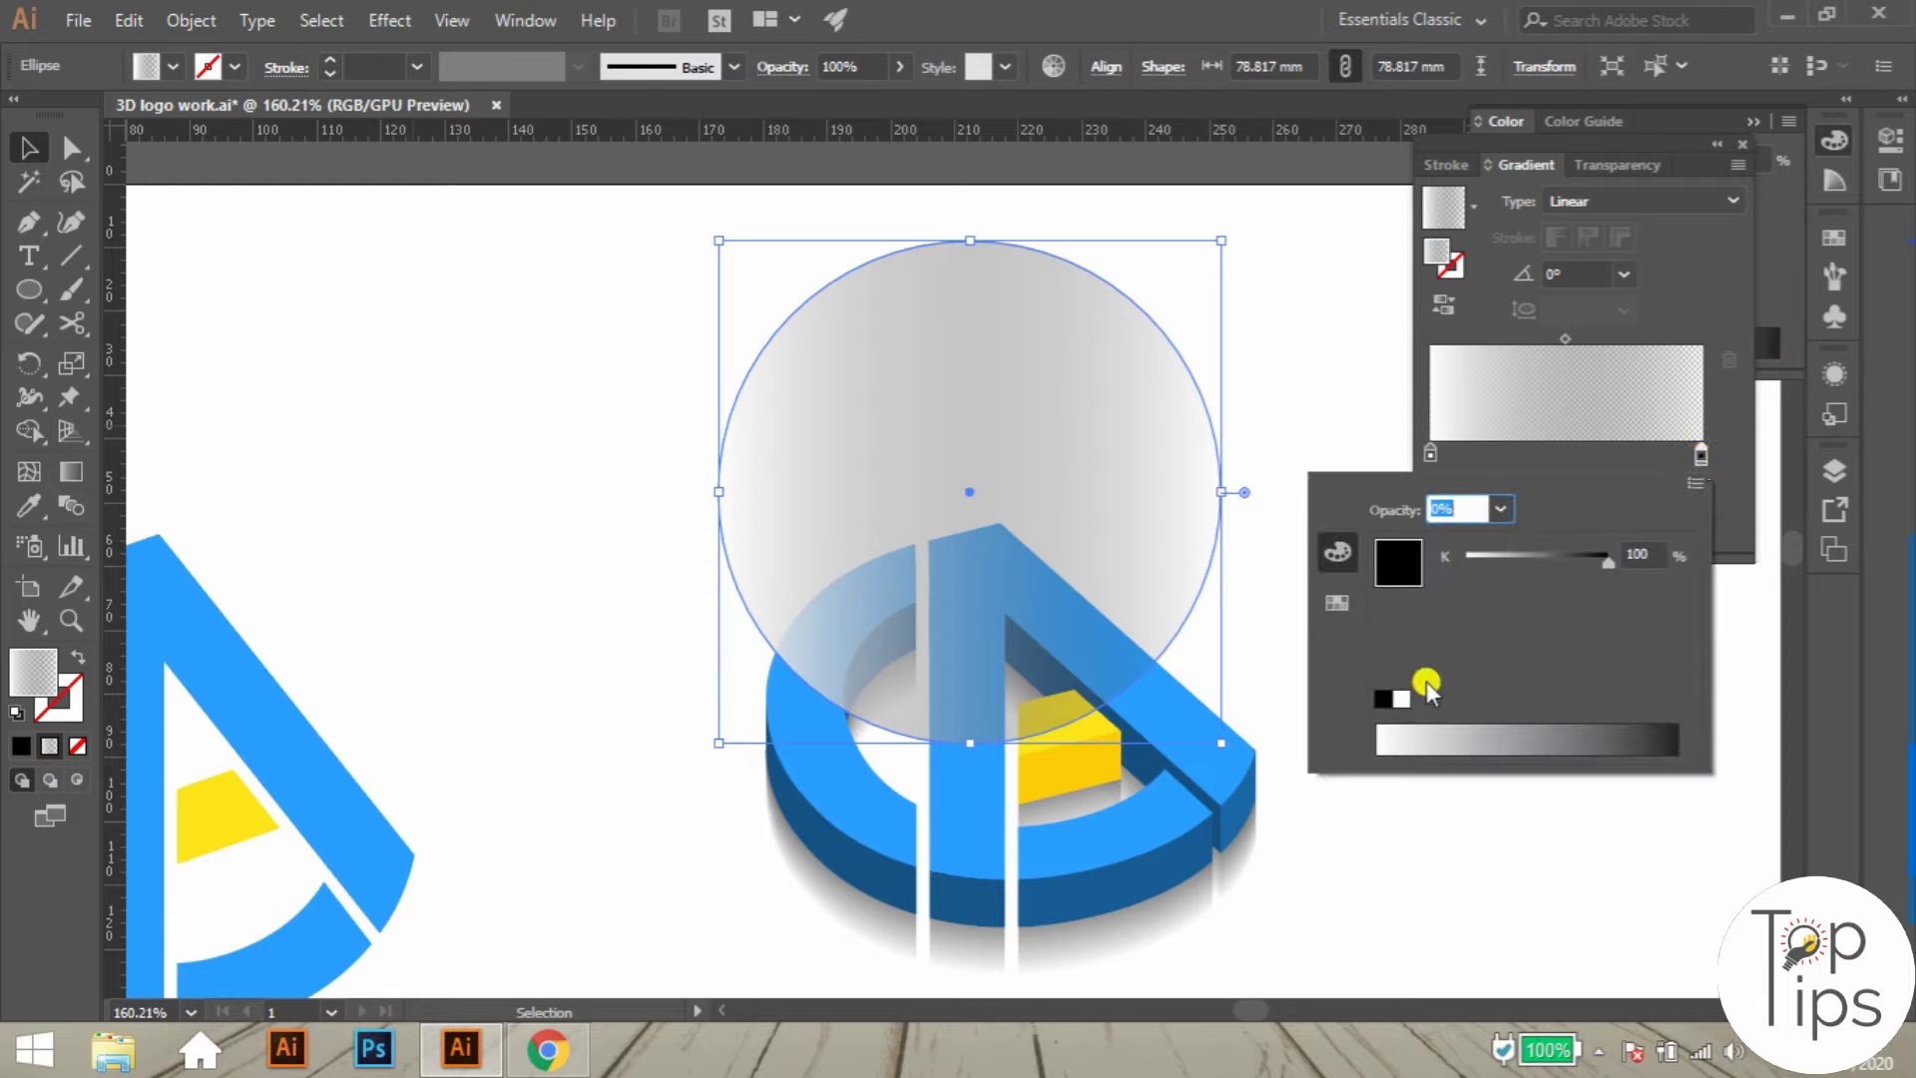
click(1400, 699)
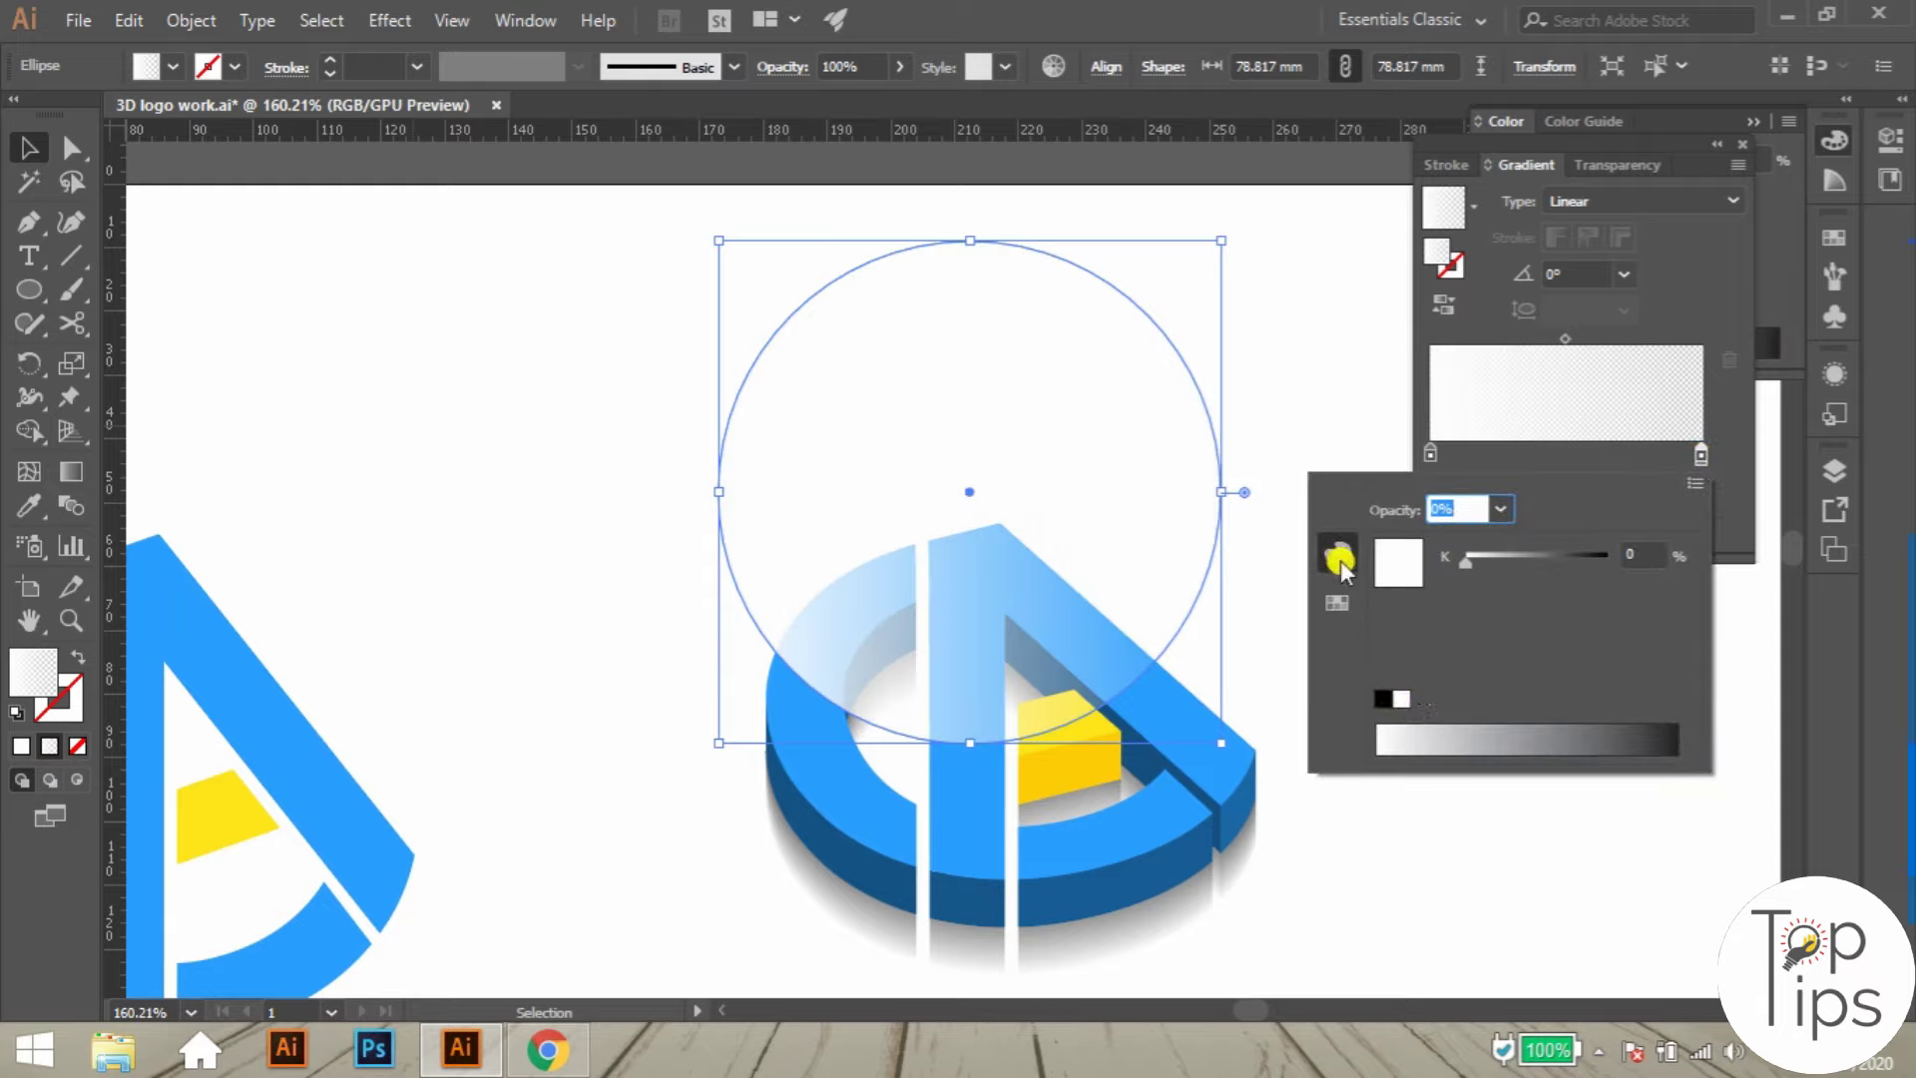
click(1277, 411)
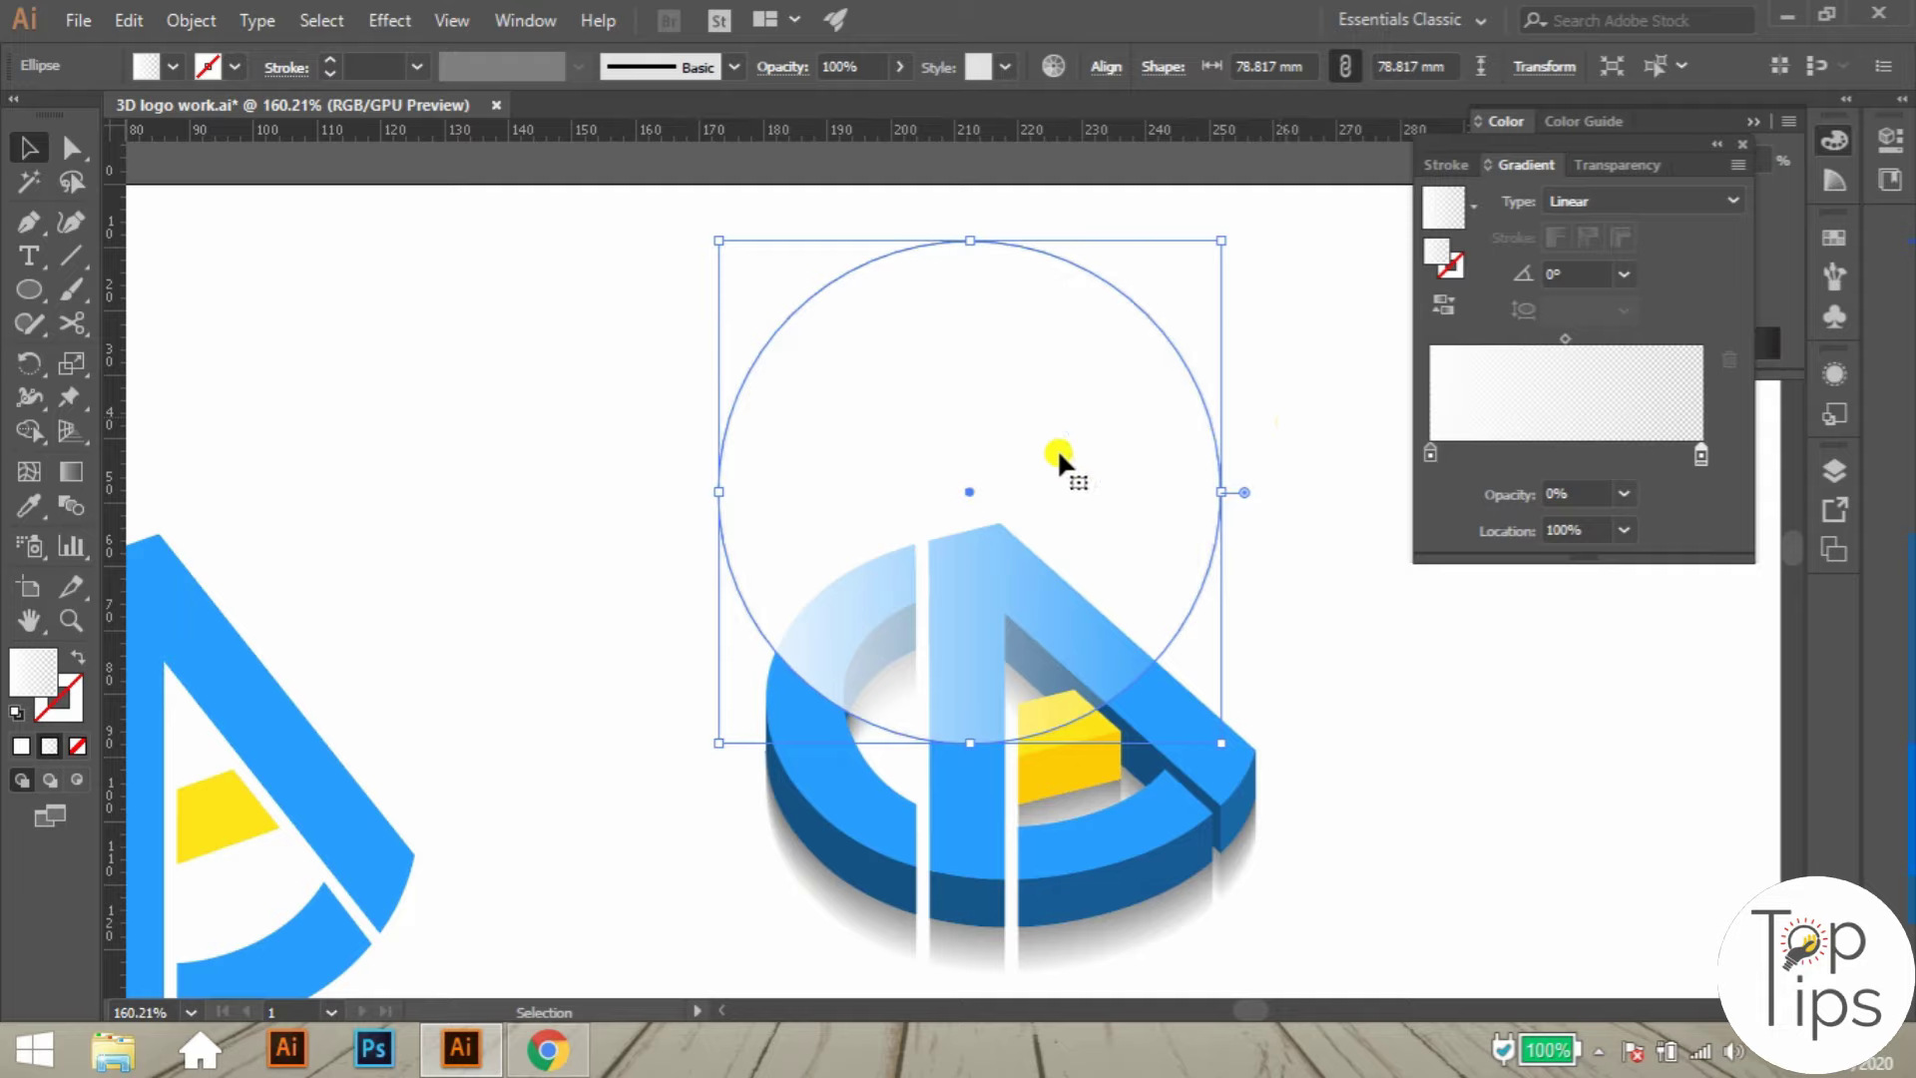
- Redirect the circle's gradient to 90°, running upward from the logo's lower part to near the circle's upper edge, and deselect it
click(52, 473)
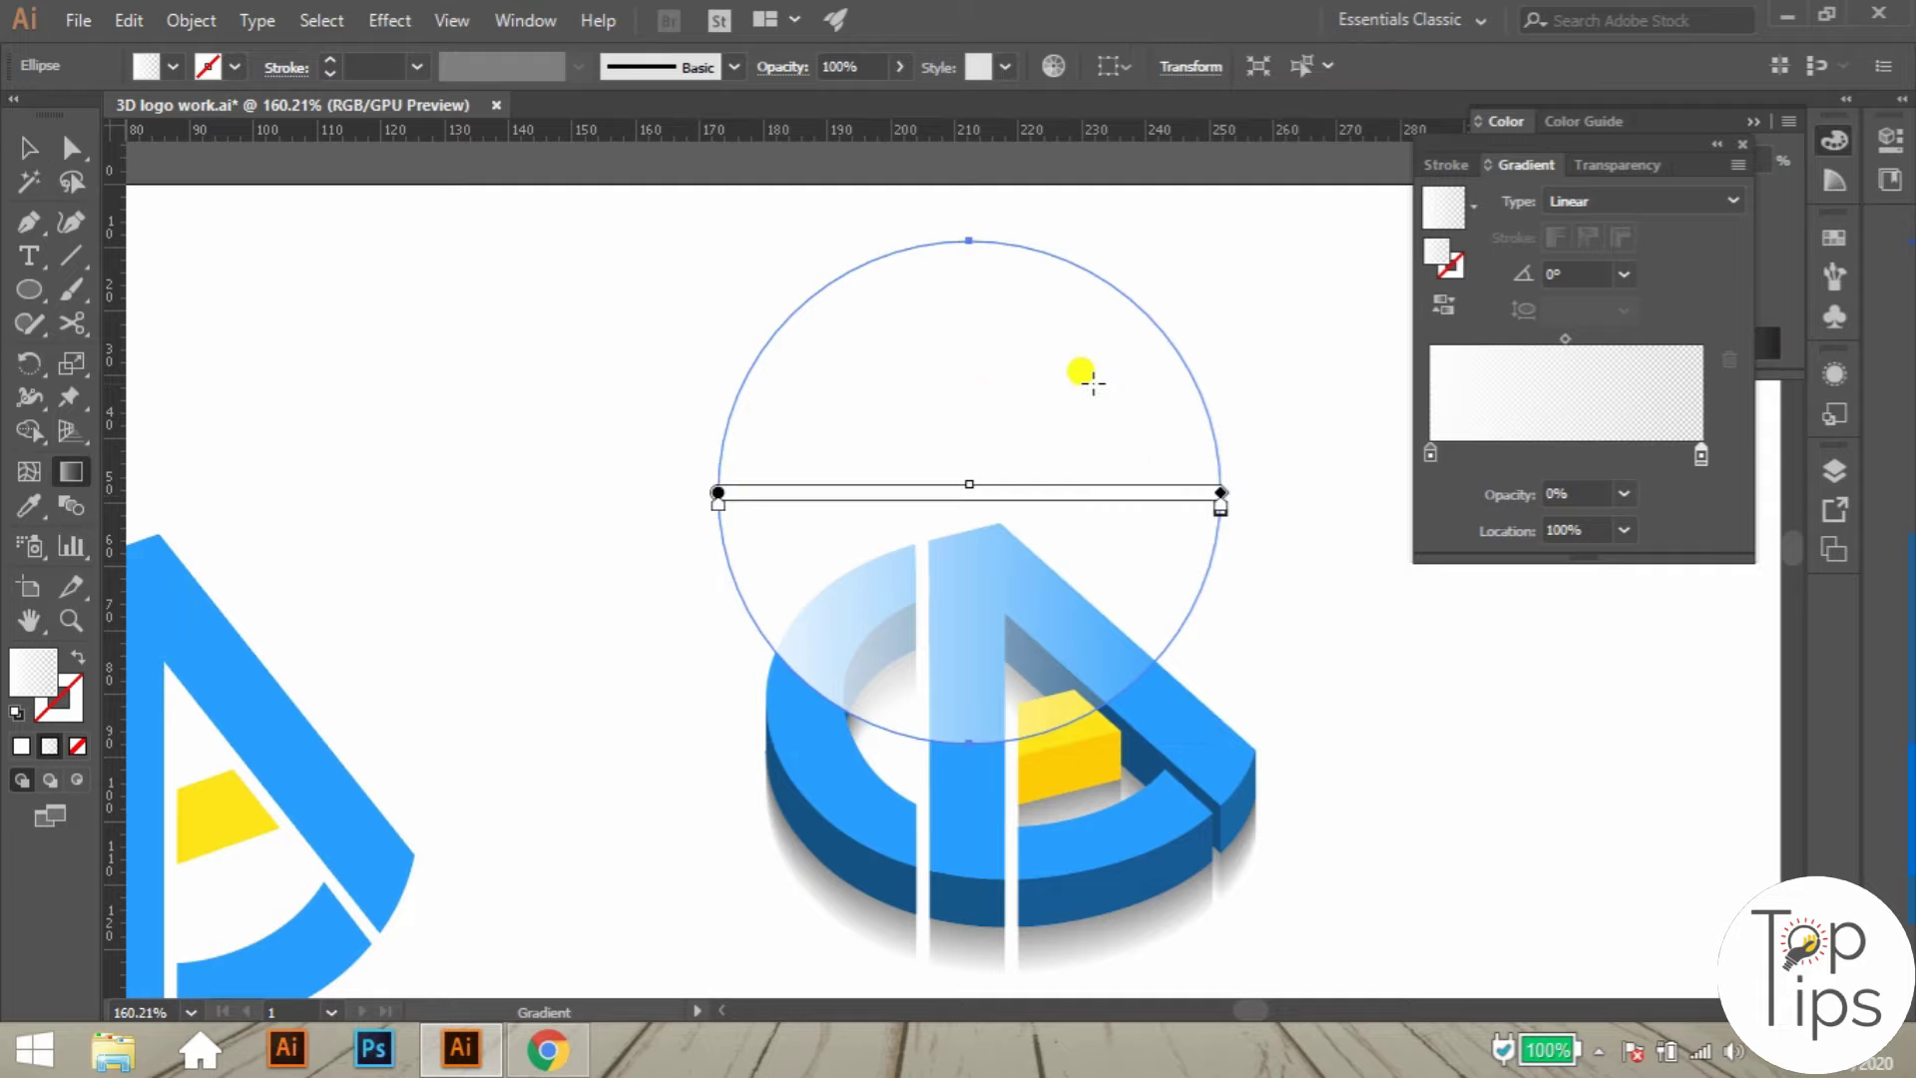
drag(970, 330, 973, 655)
drag(955, 796, 955, 414)
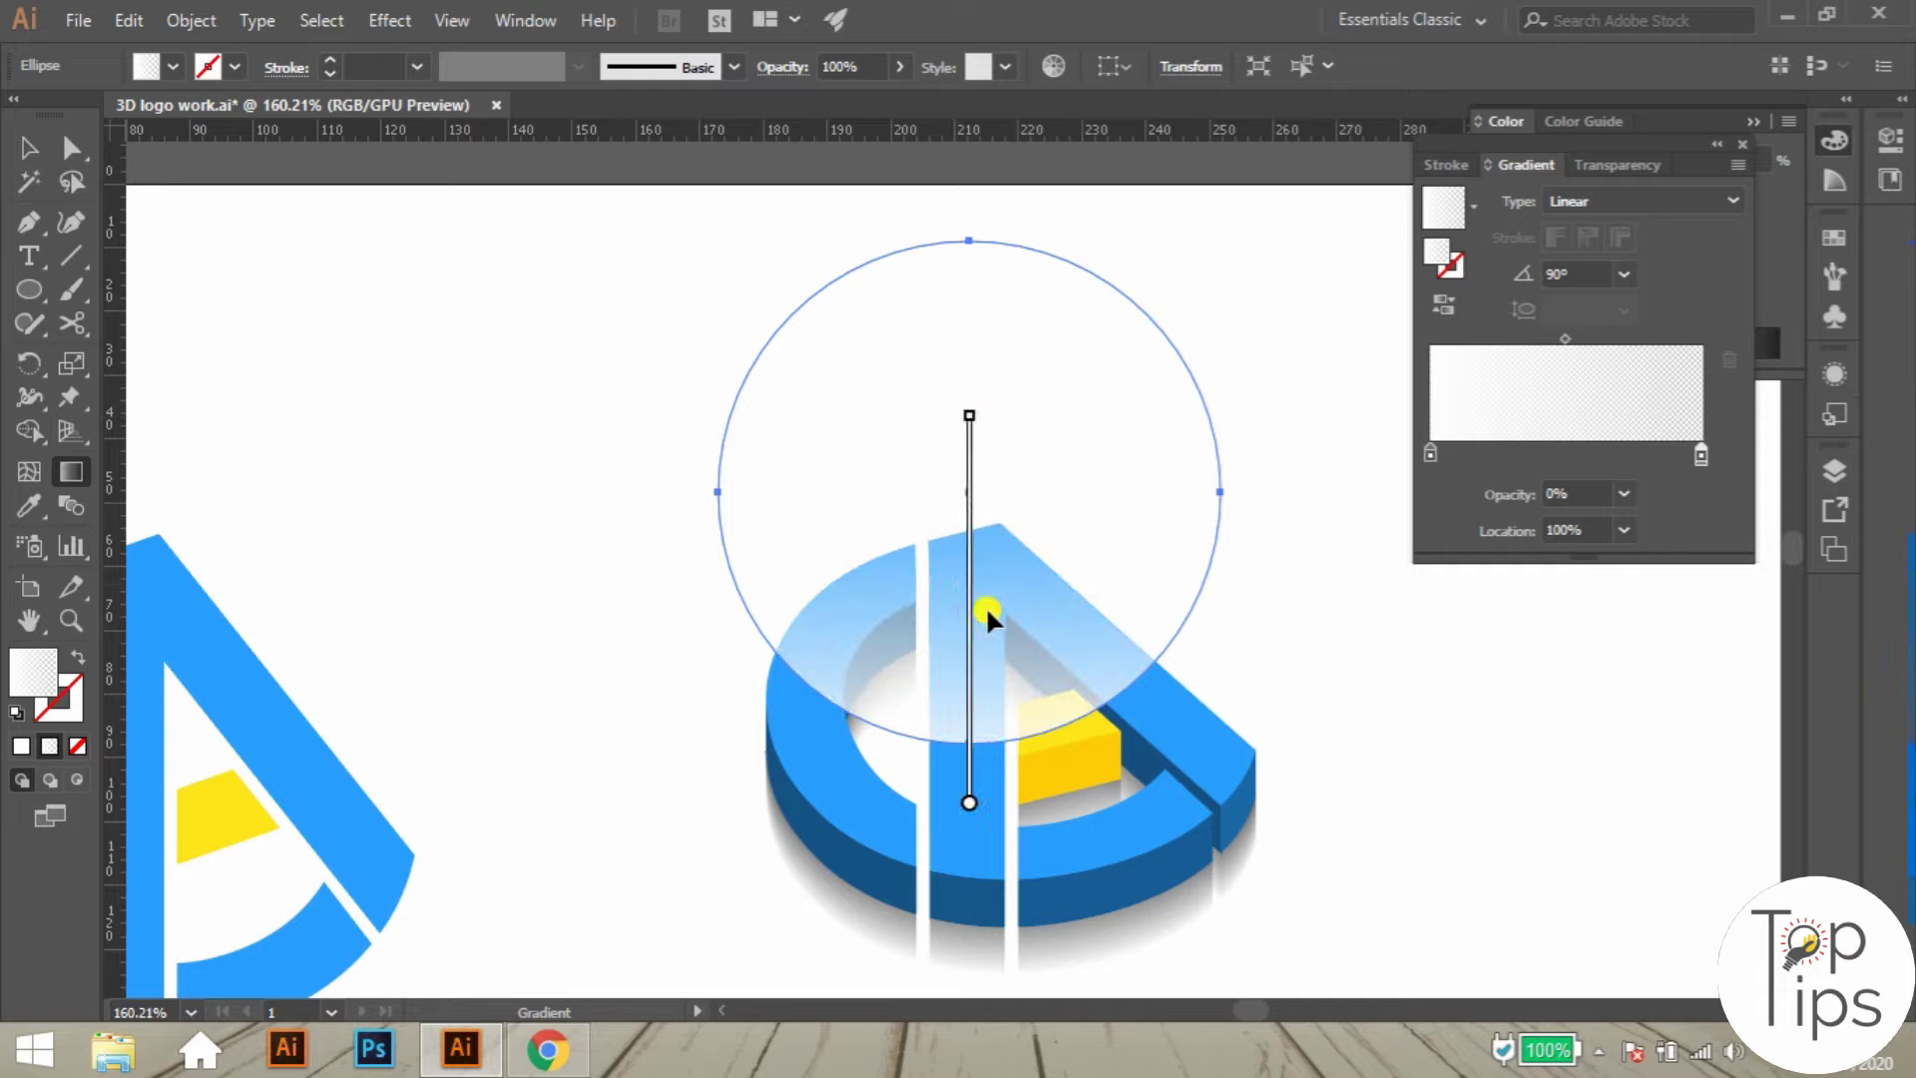
drag(971, 579, 989, 543)
drag(972, 772, 971, 839)
drag(968, 449, 981, 281)
mouse_move(968, 508)
mouse_down()
mouse_move(991, 554)
mouse_move(986, 531)
mouse_up()
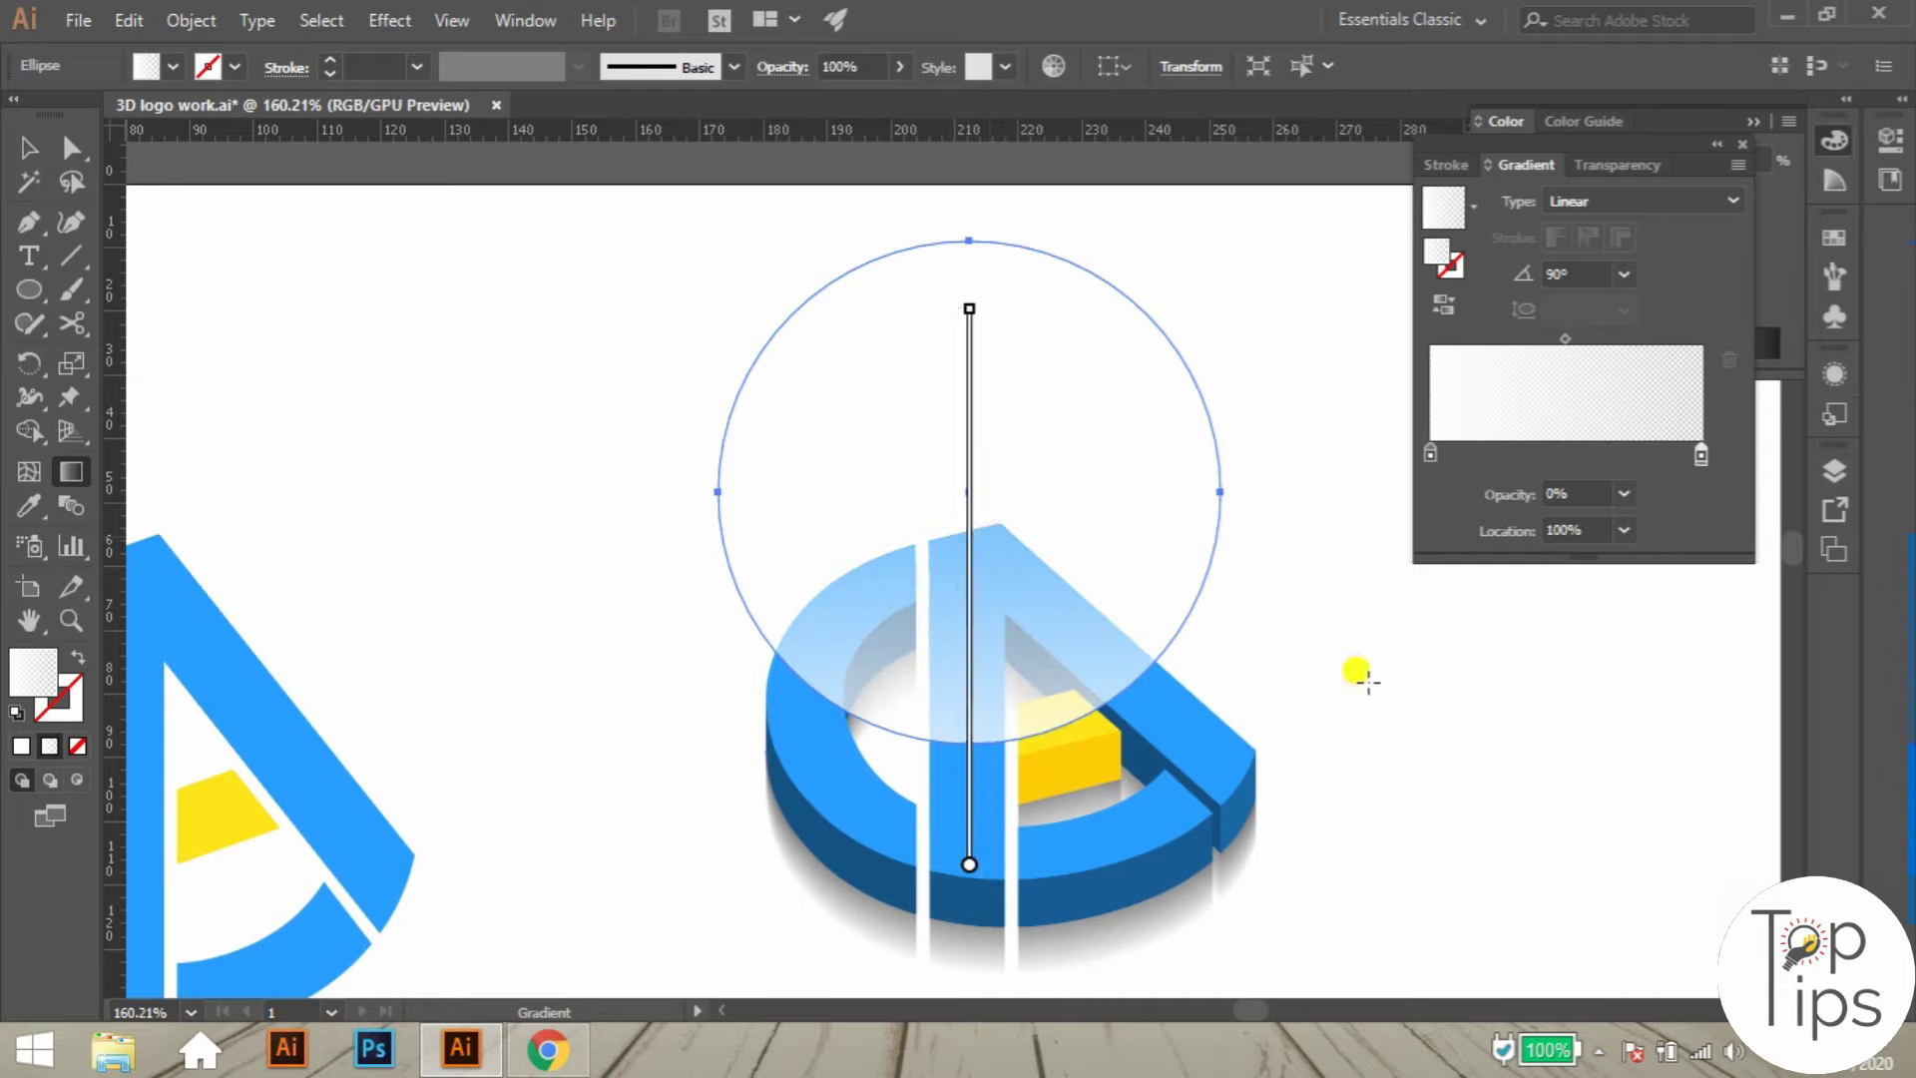
click(30, 148)
click(1336, 714)
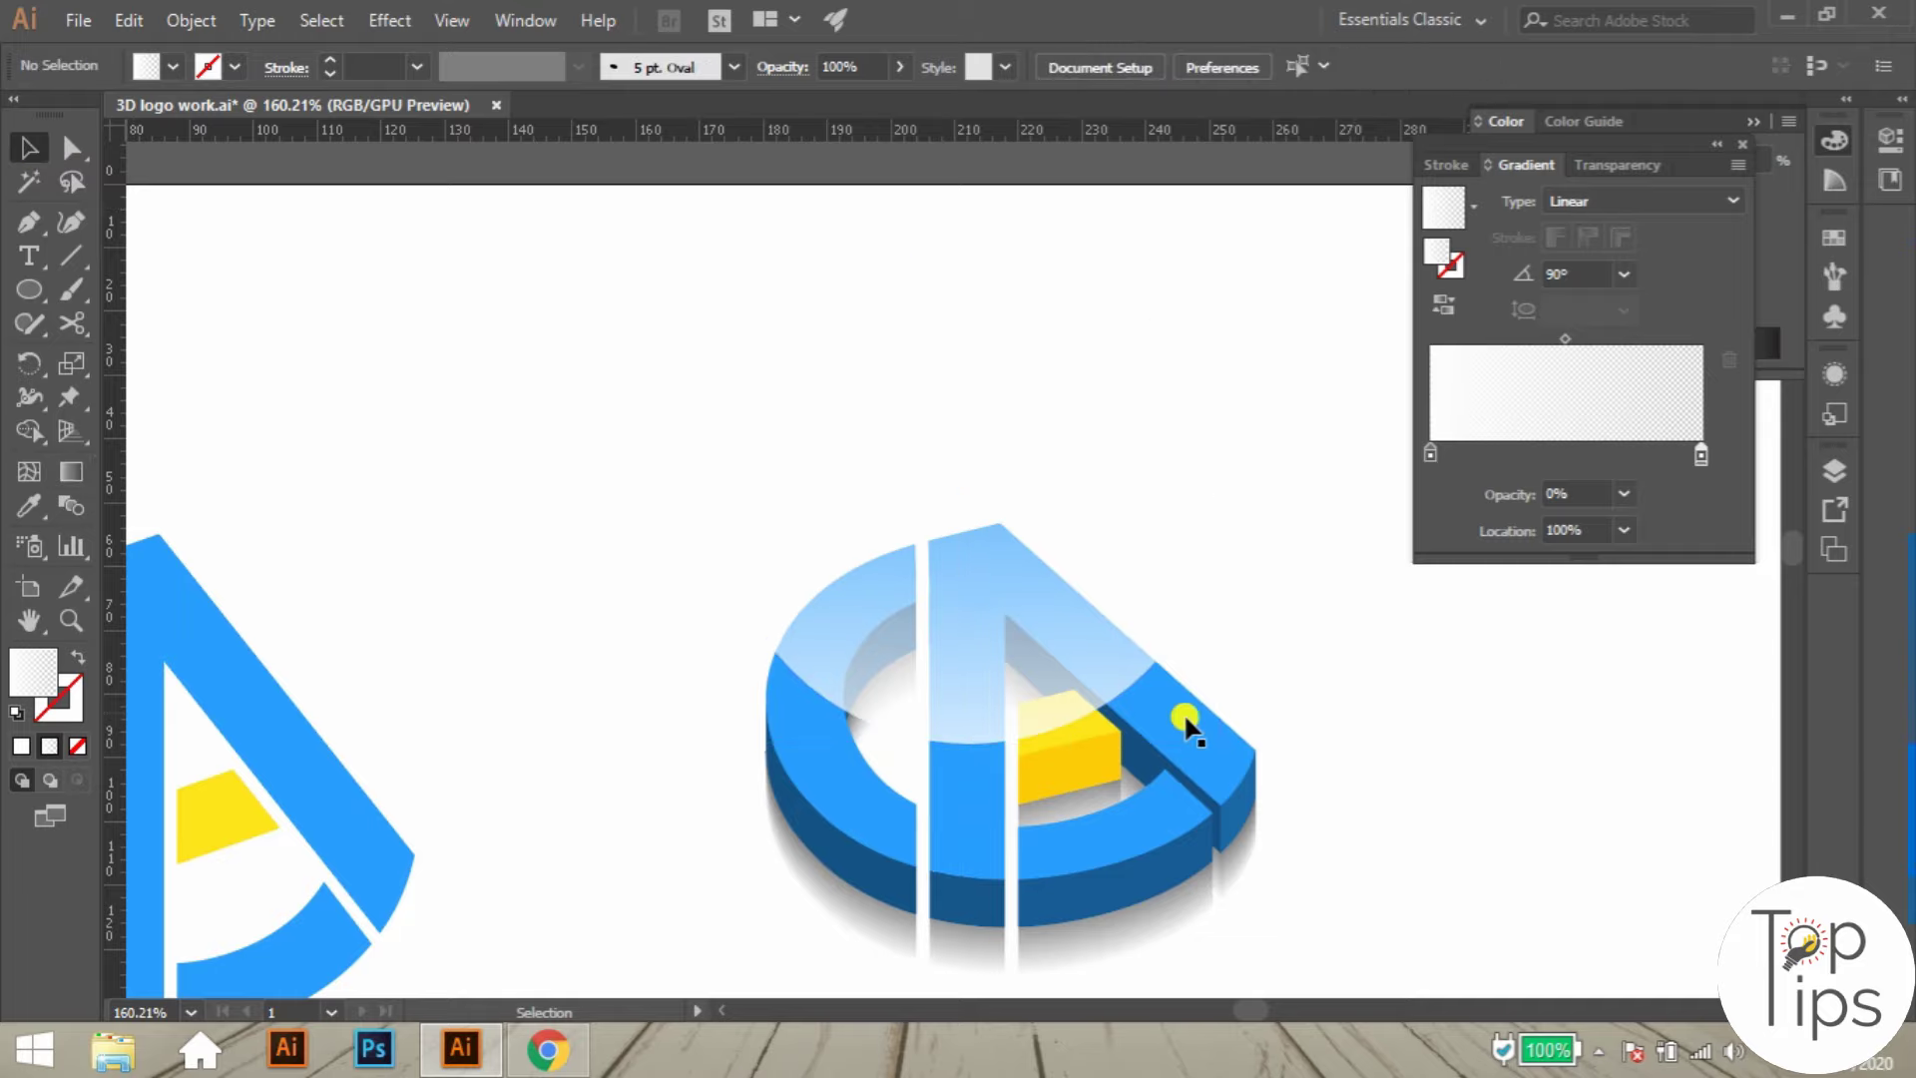
- Copy the top faces of the A, the yellow block and the C, and paste them in front of the gradient circle
drag(1154, 716, 1166, 674)
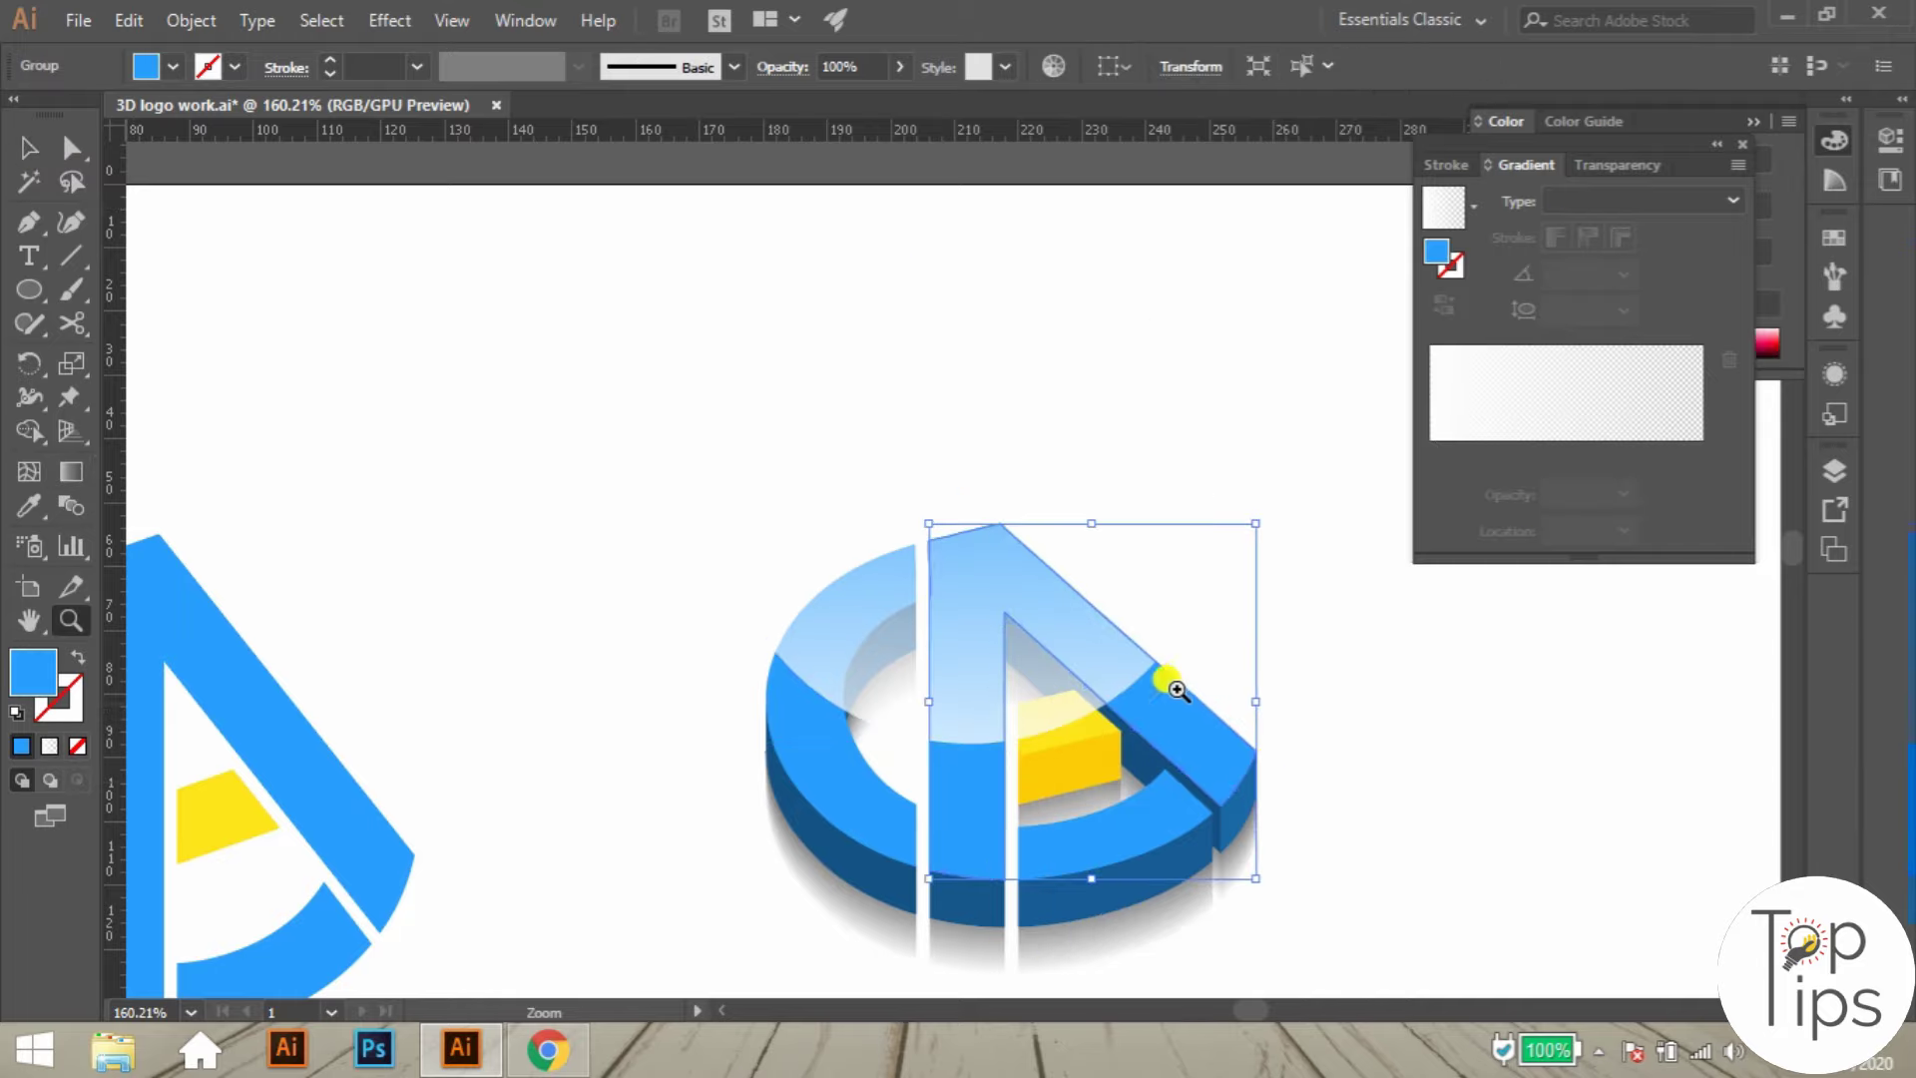
scroll(1187, 683, up, 2)
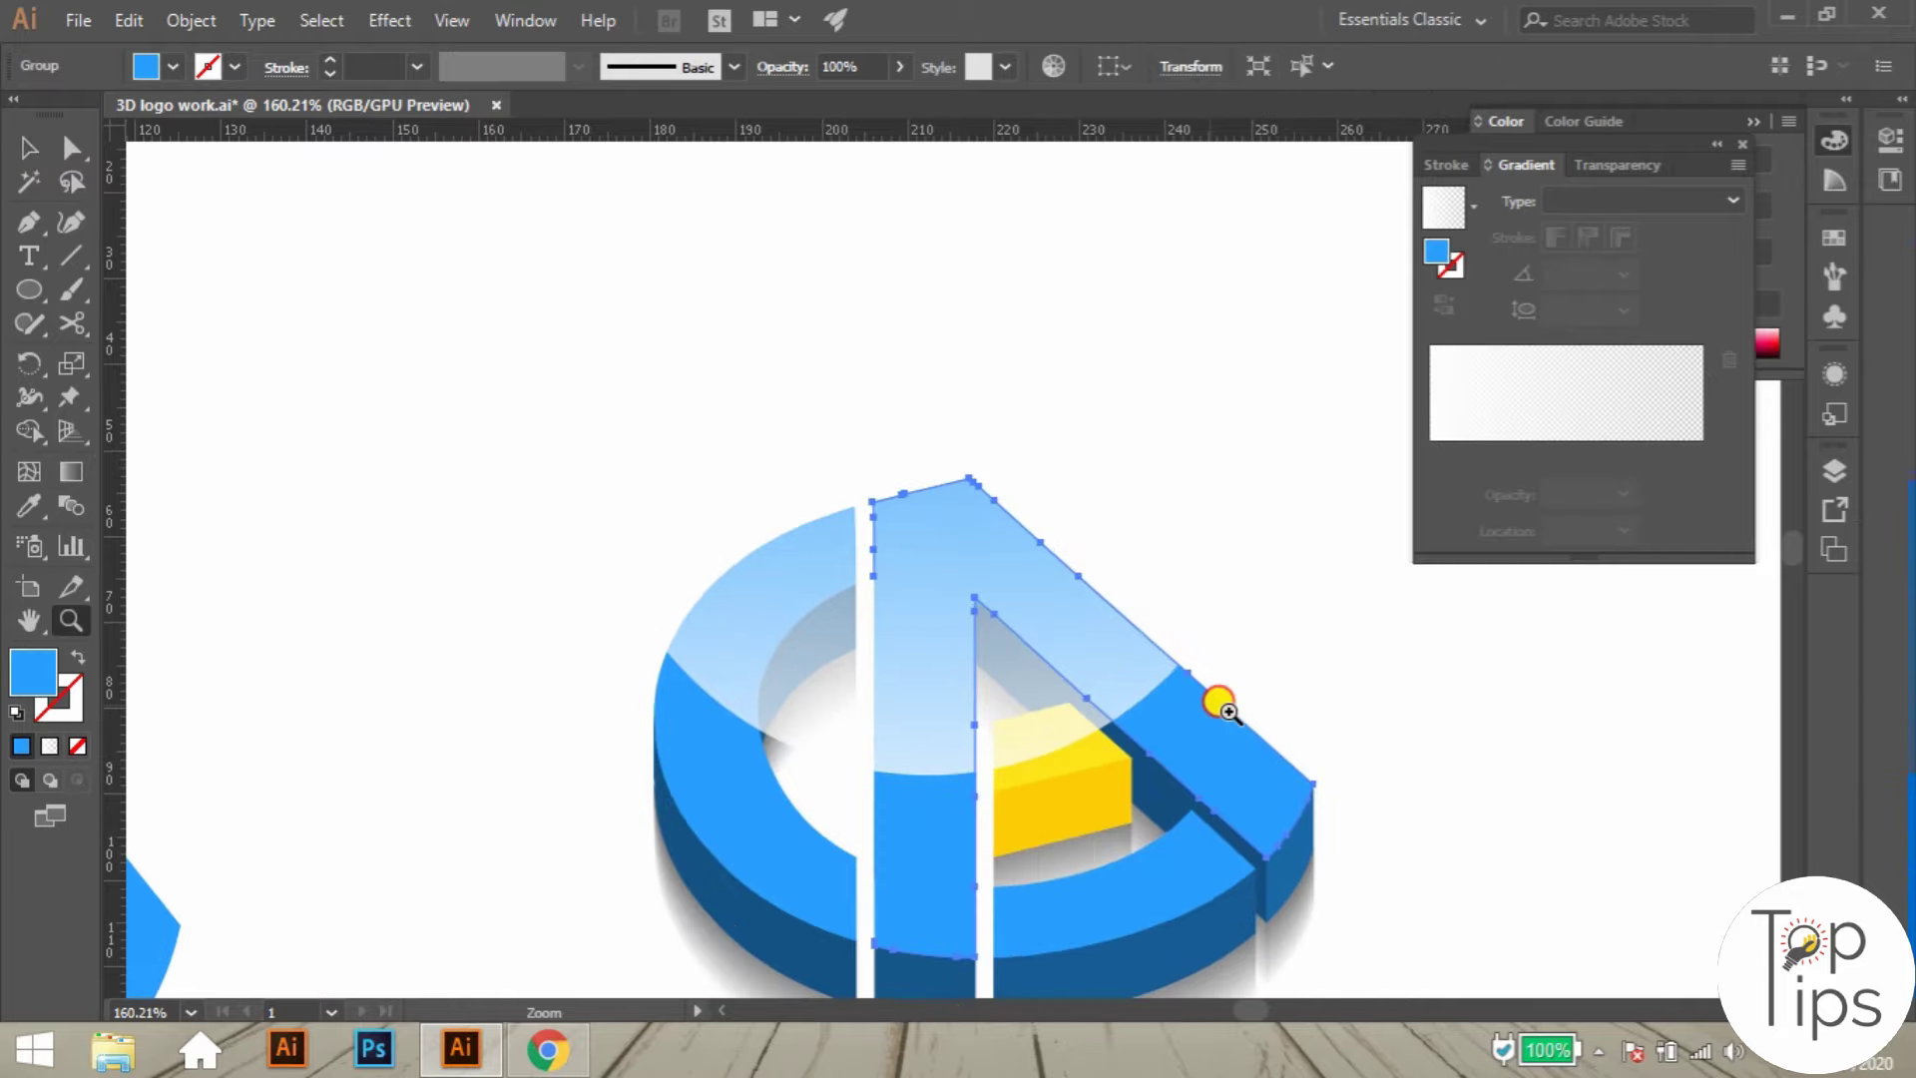
shift+click(1088, 753)
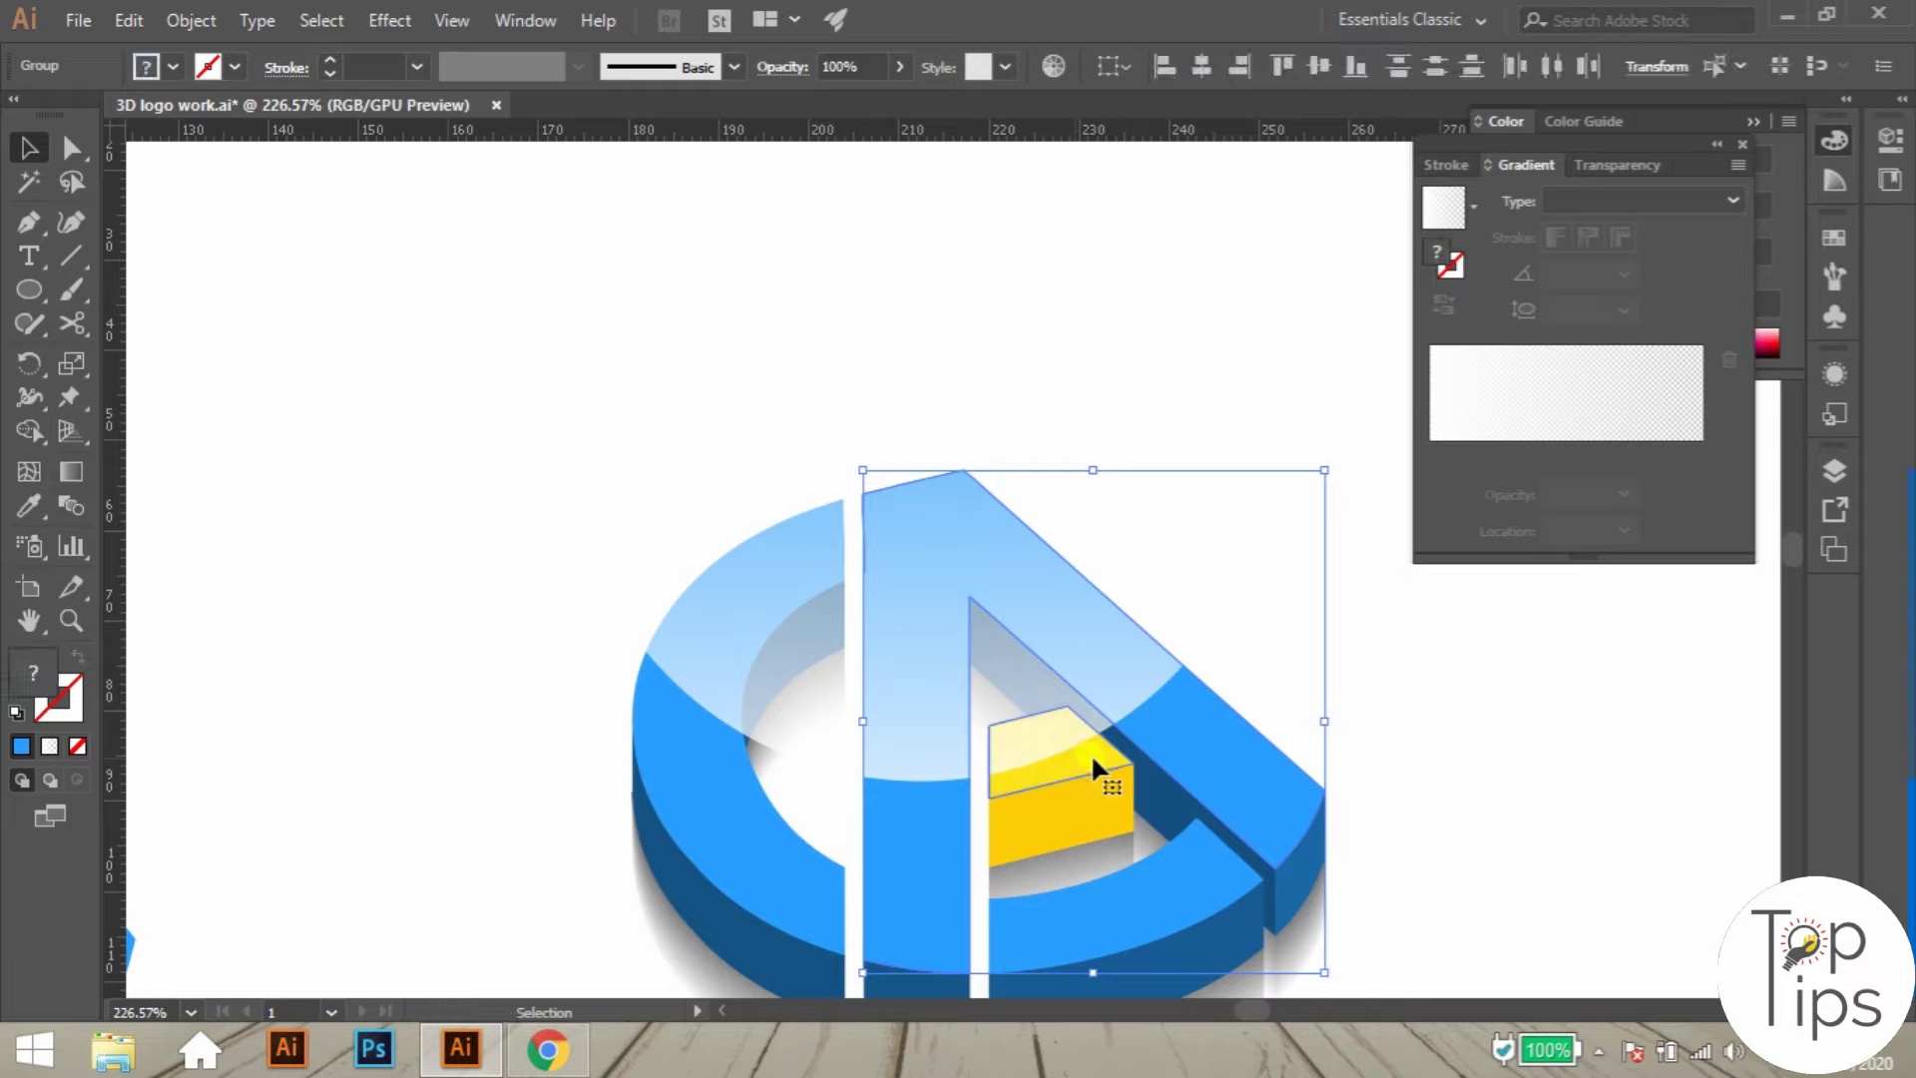
shift+click(679, 740)
key(ctrl)
key(ctrl+c)
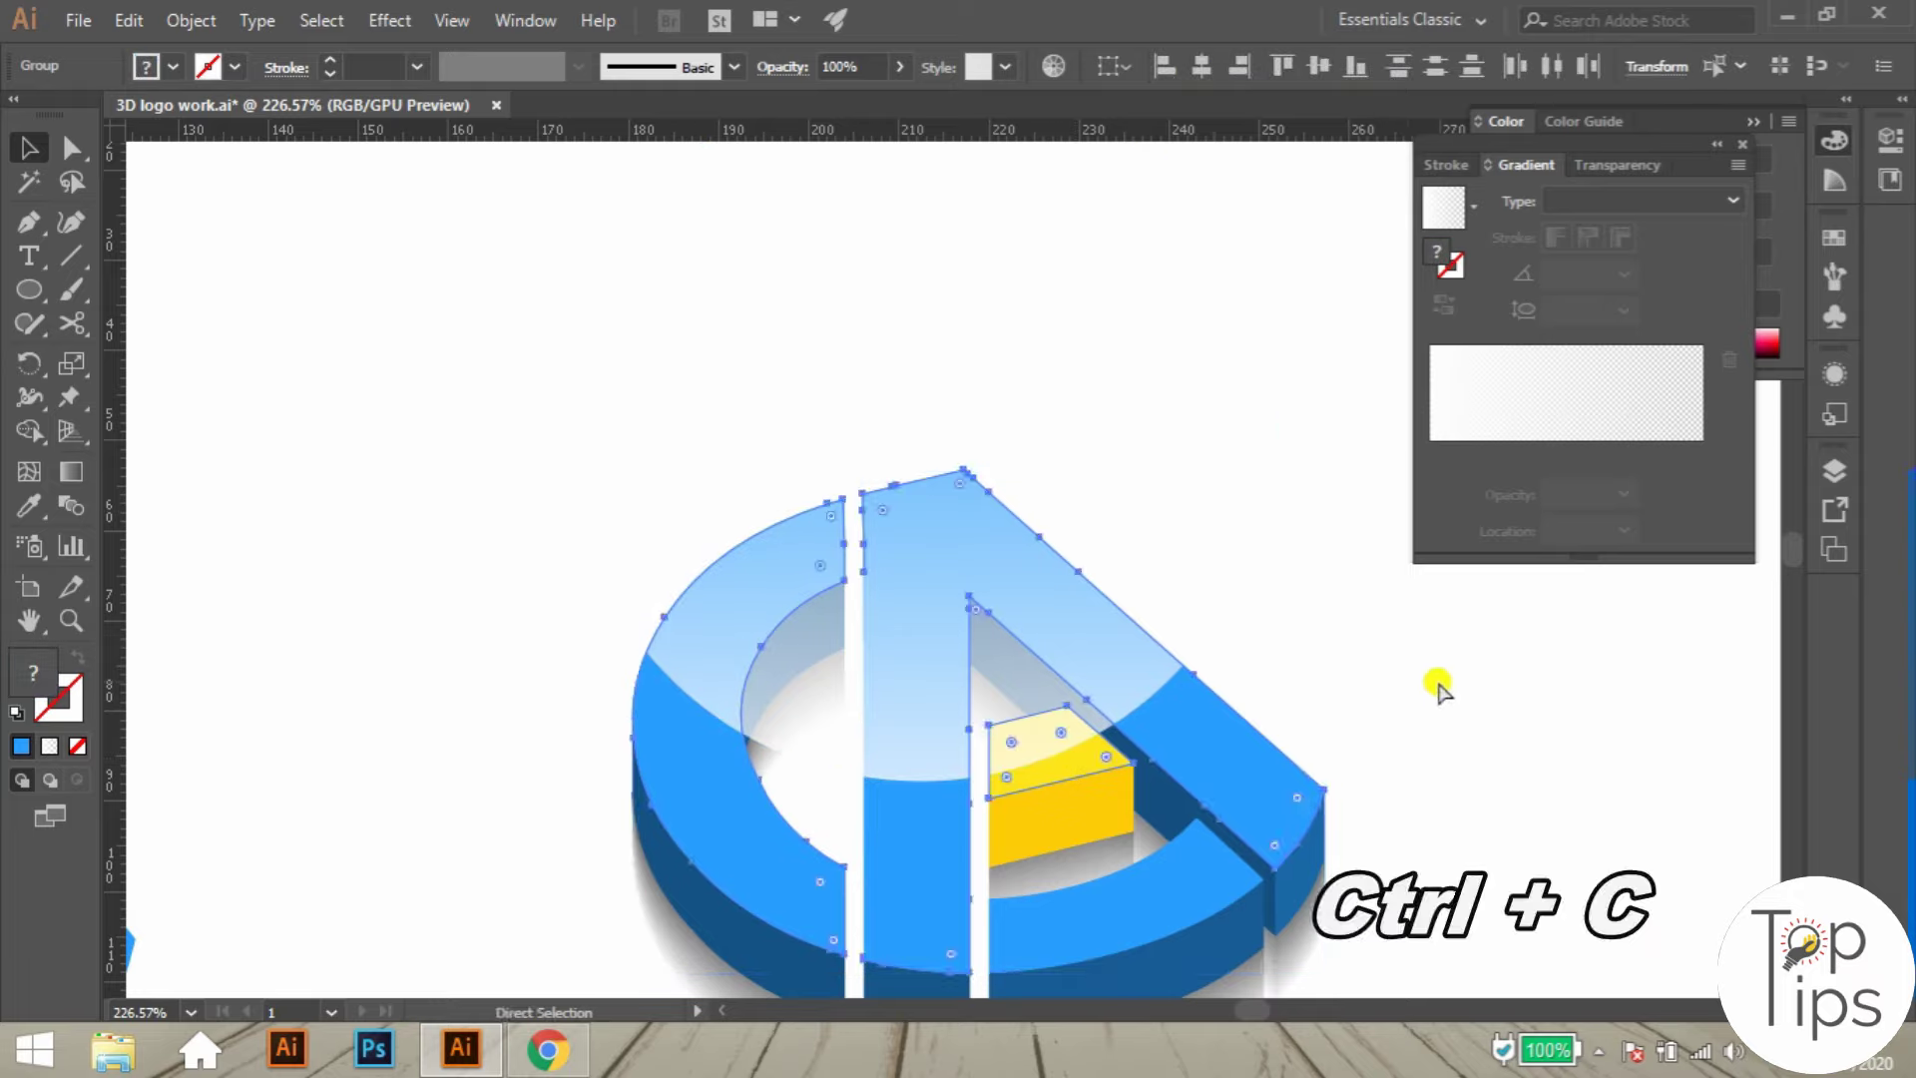
click(1529, 687)
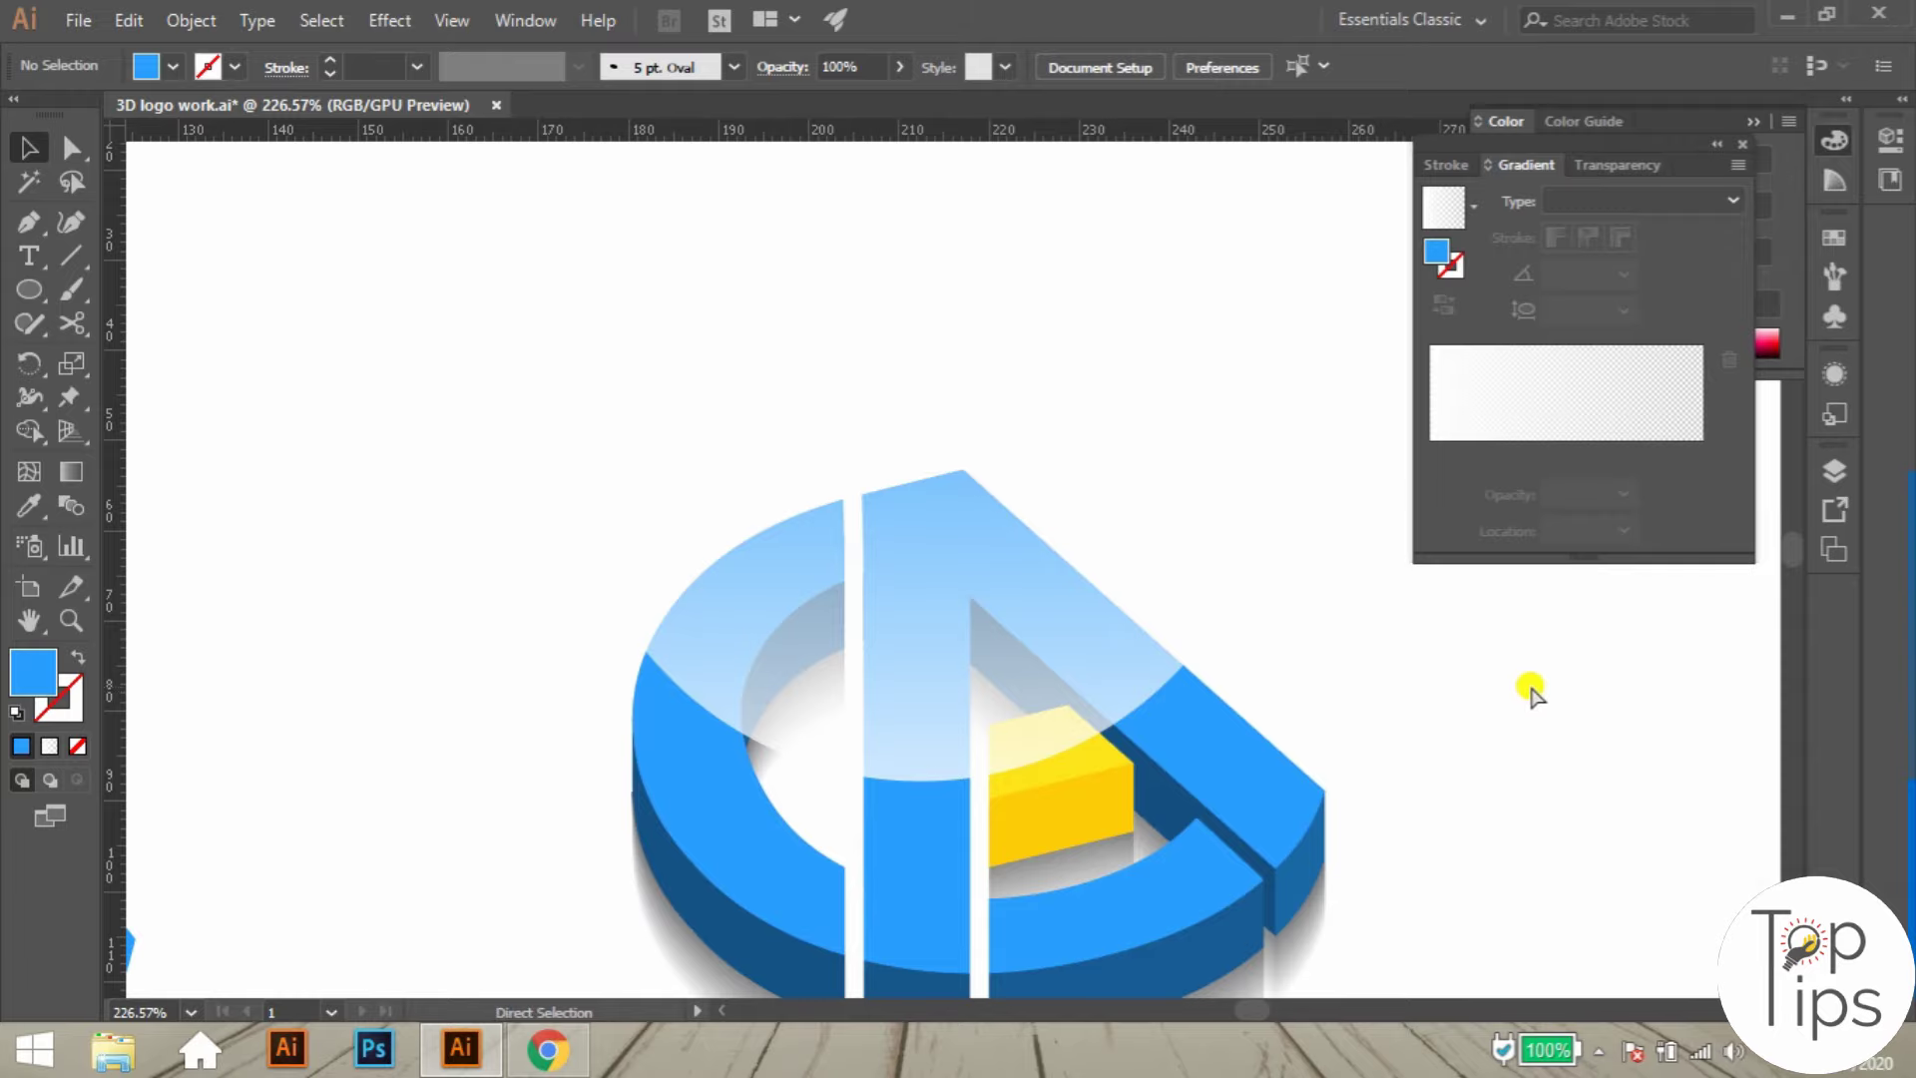
key(ctrl+f)
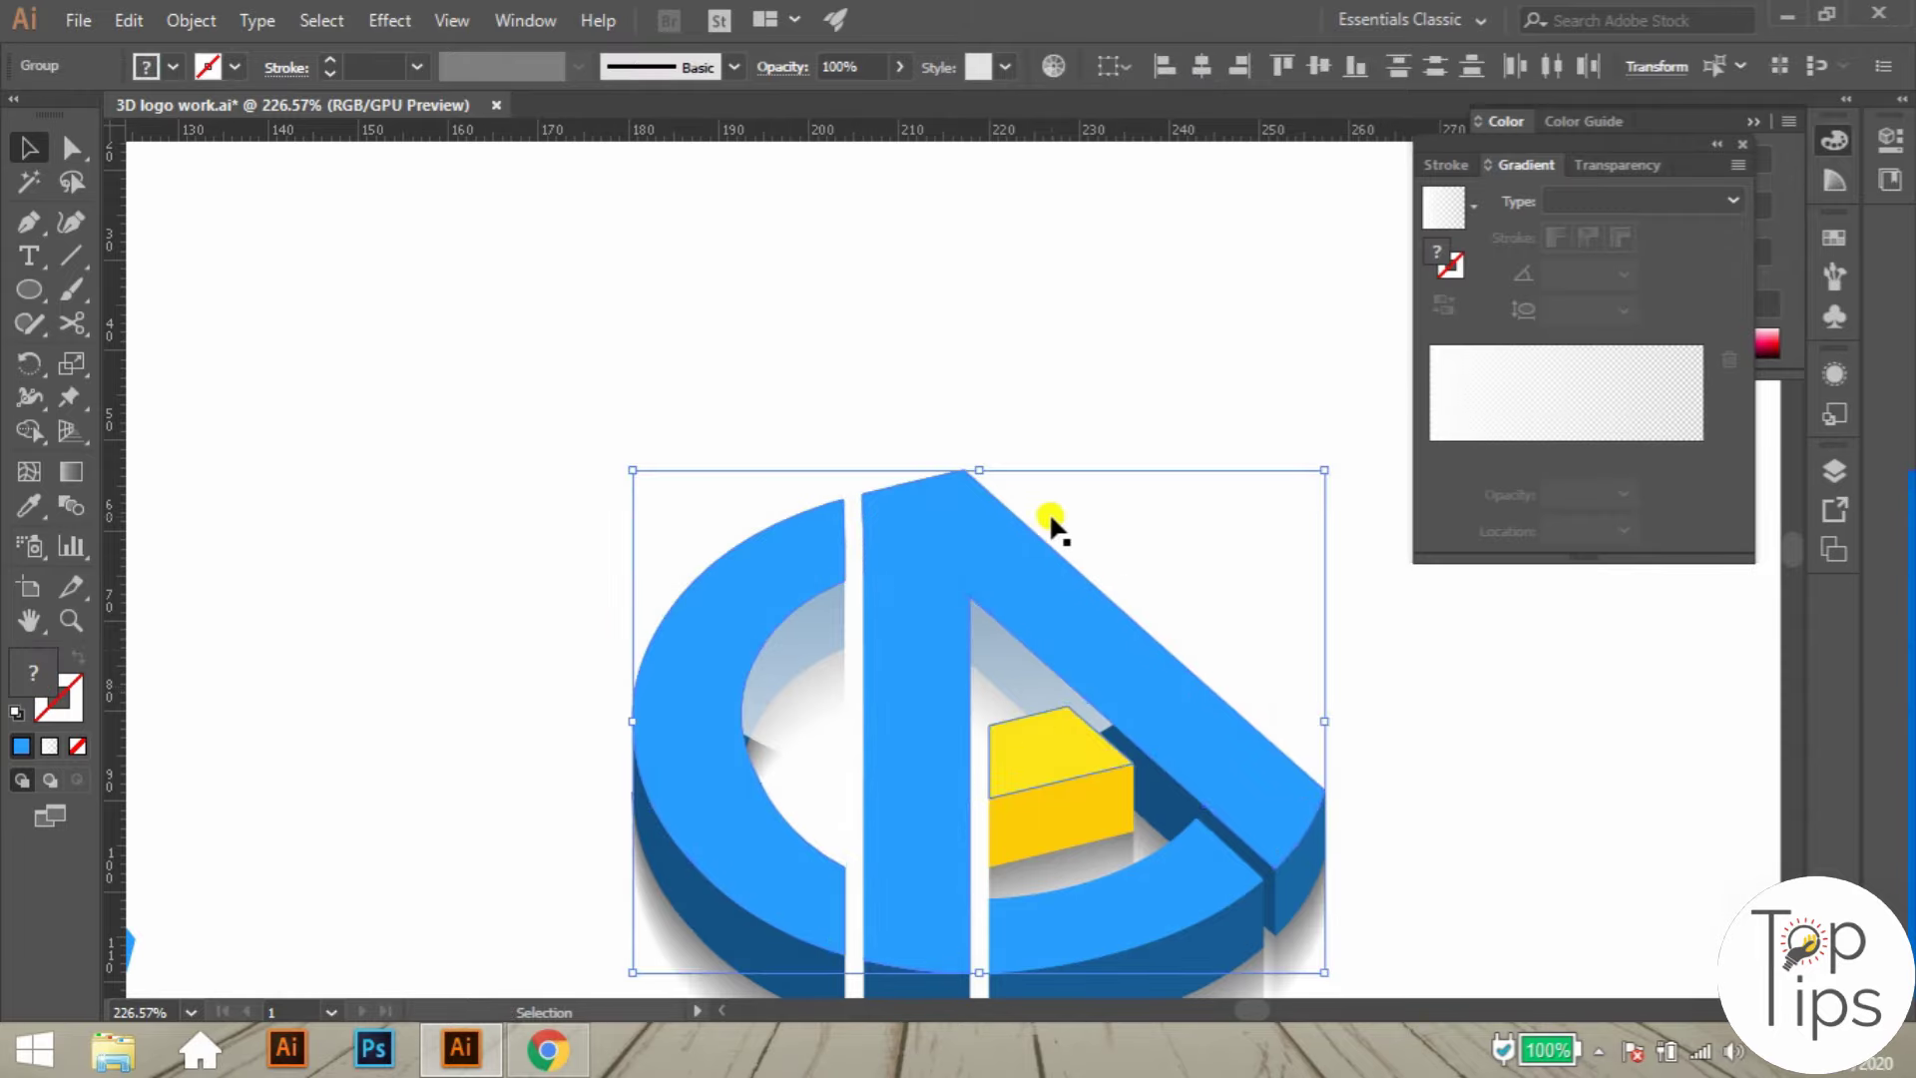
- Ungroup the pasted top faces and offset their paths by -0.7 mm with mitered joins
right_click(968, 546)
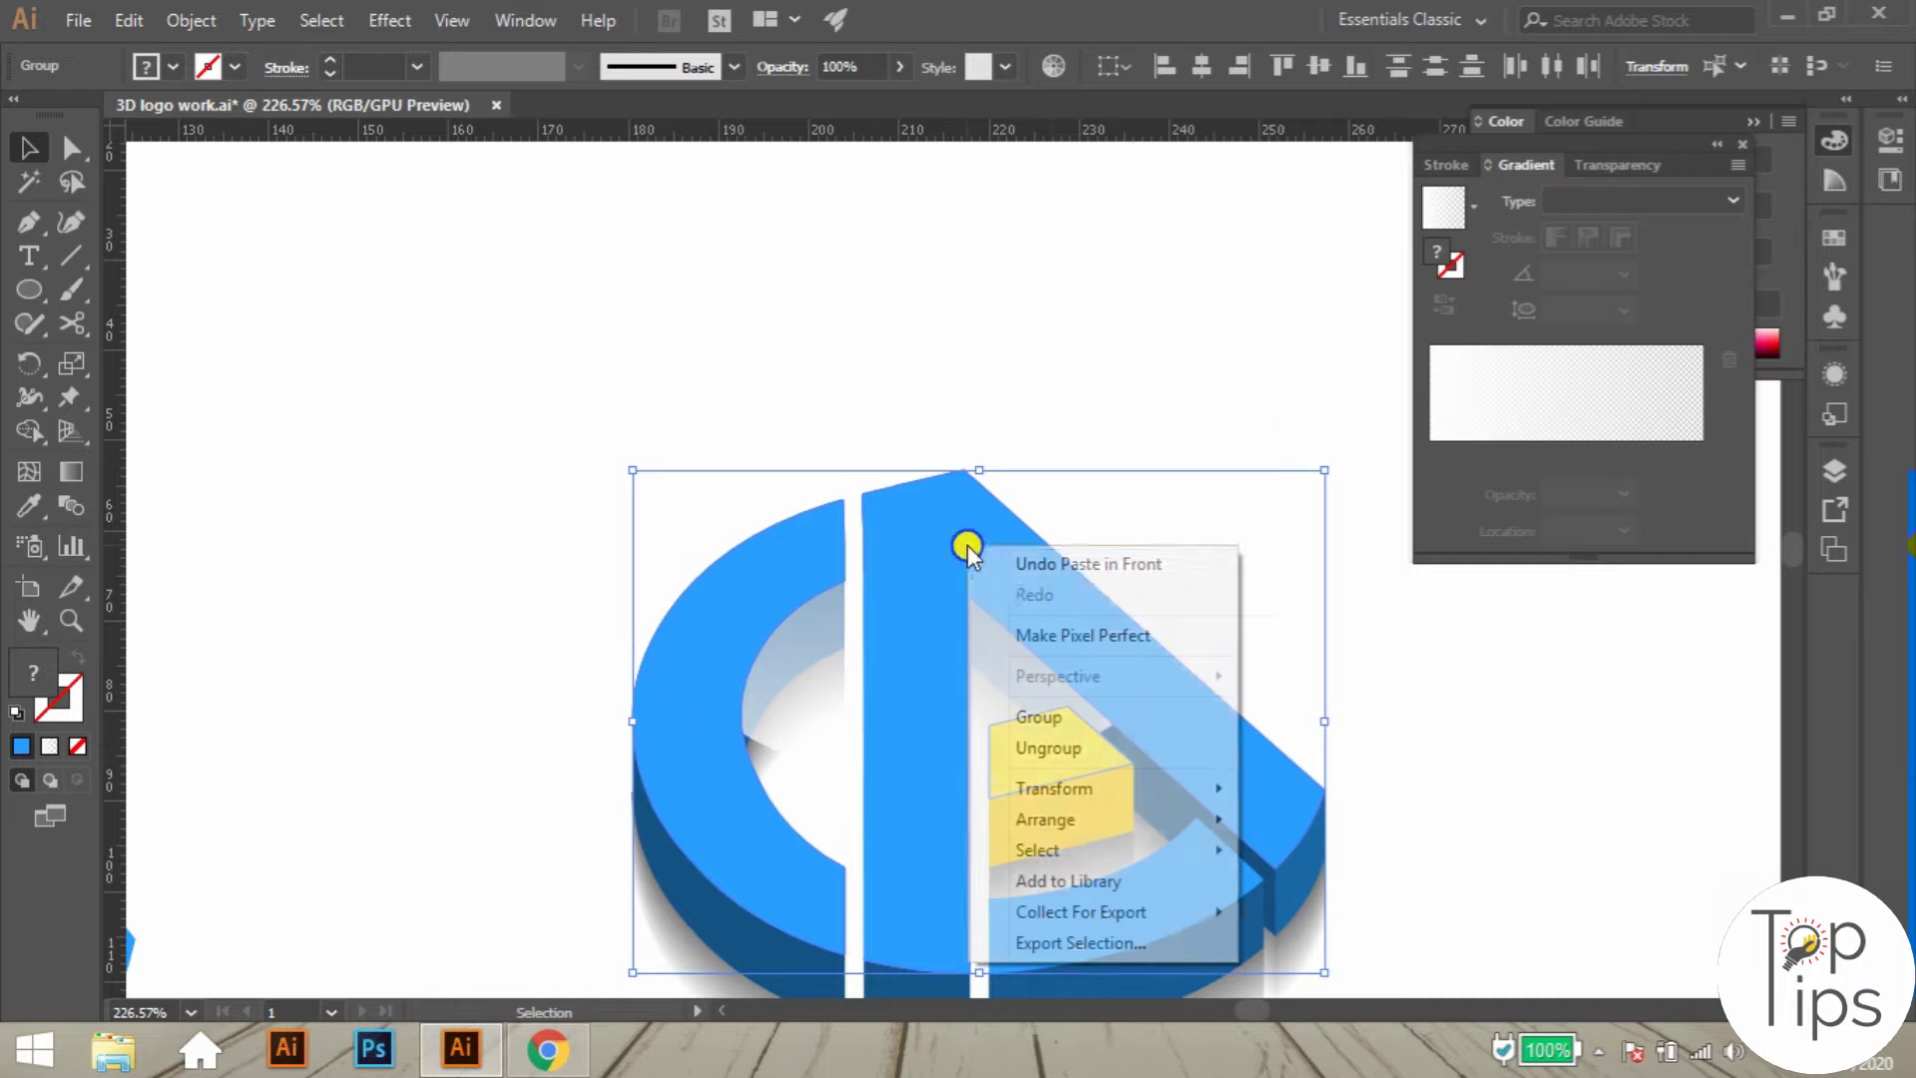
click(1080, 756)
click(190, 20)
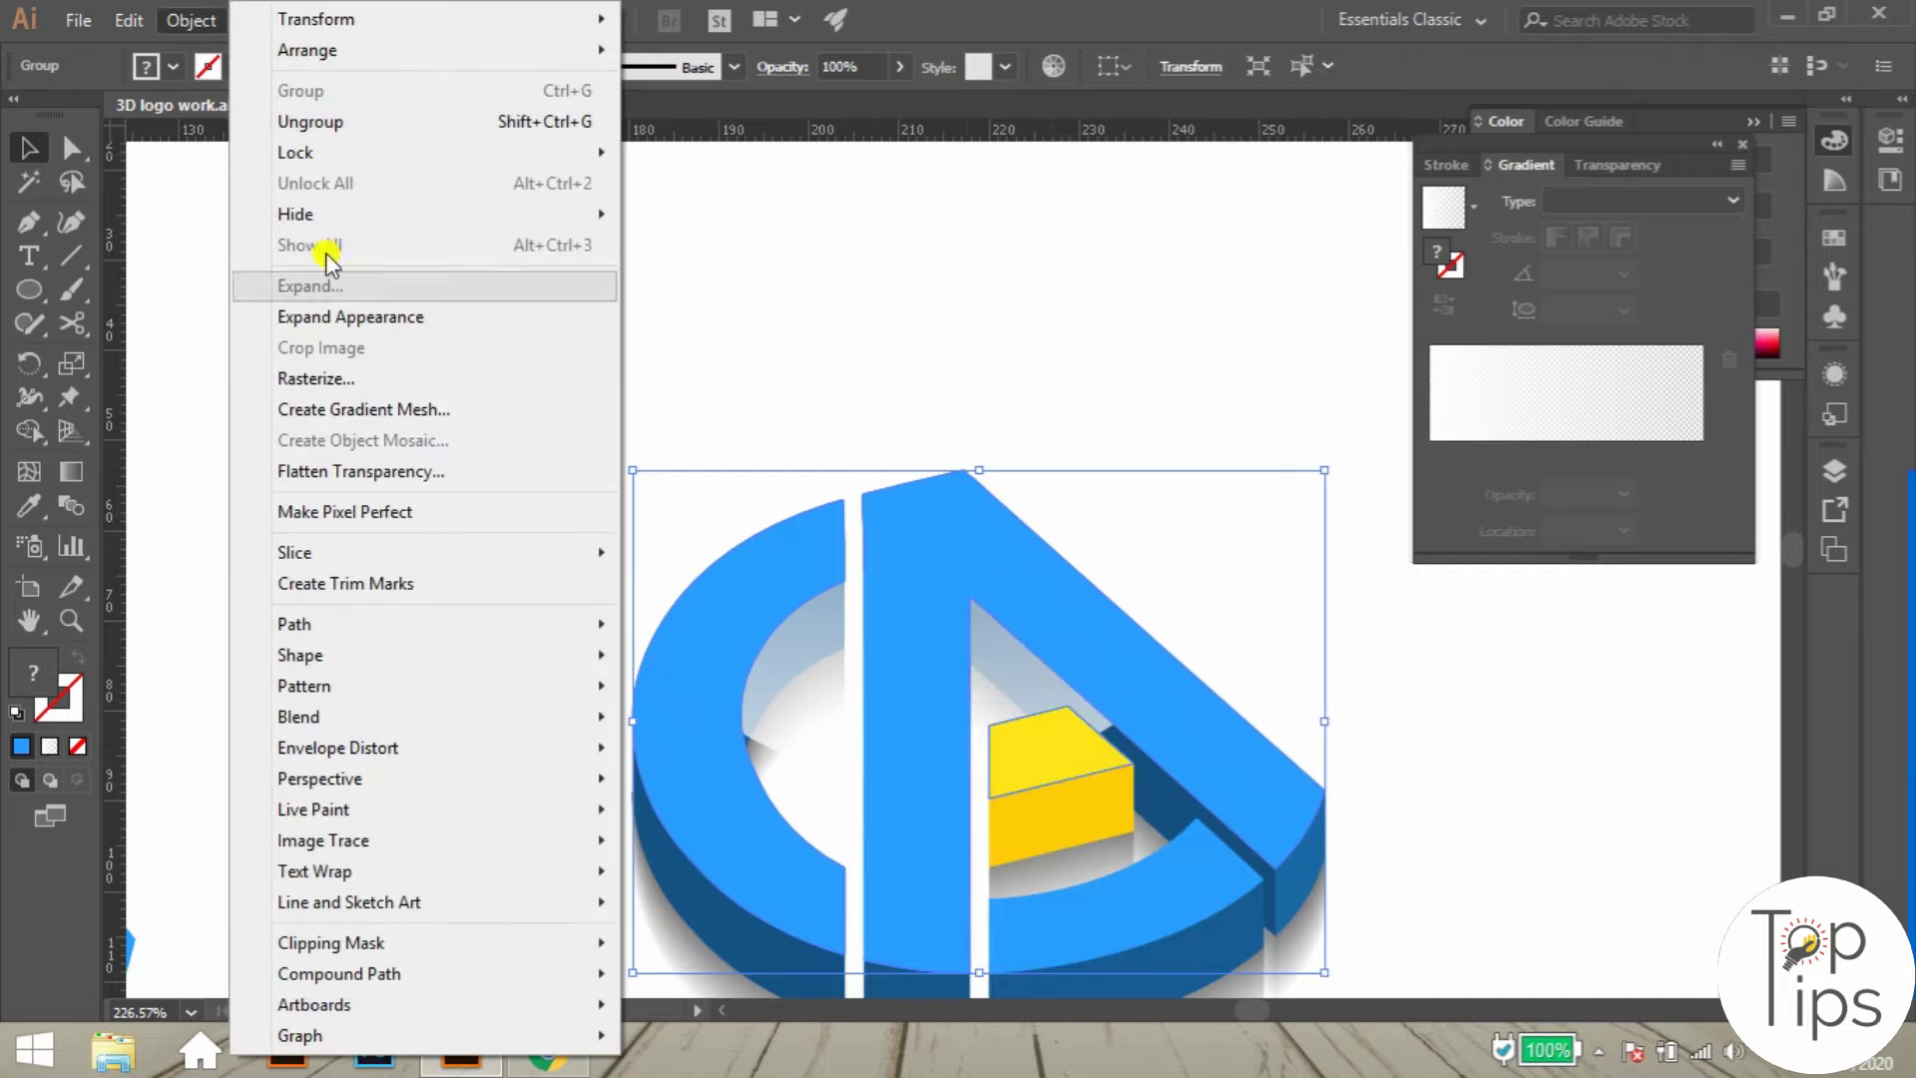
mouse_move(334, 623)
click(749, 726)
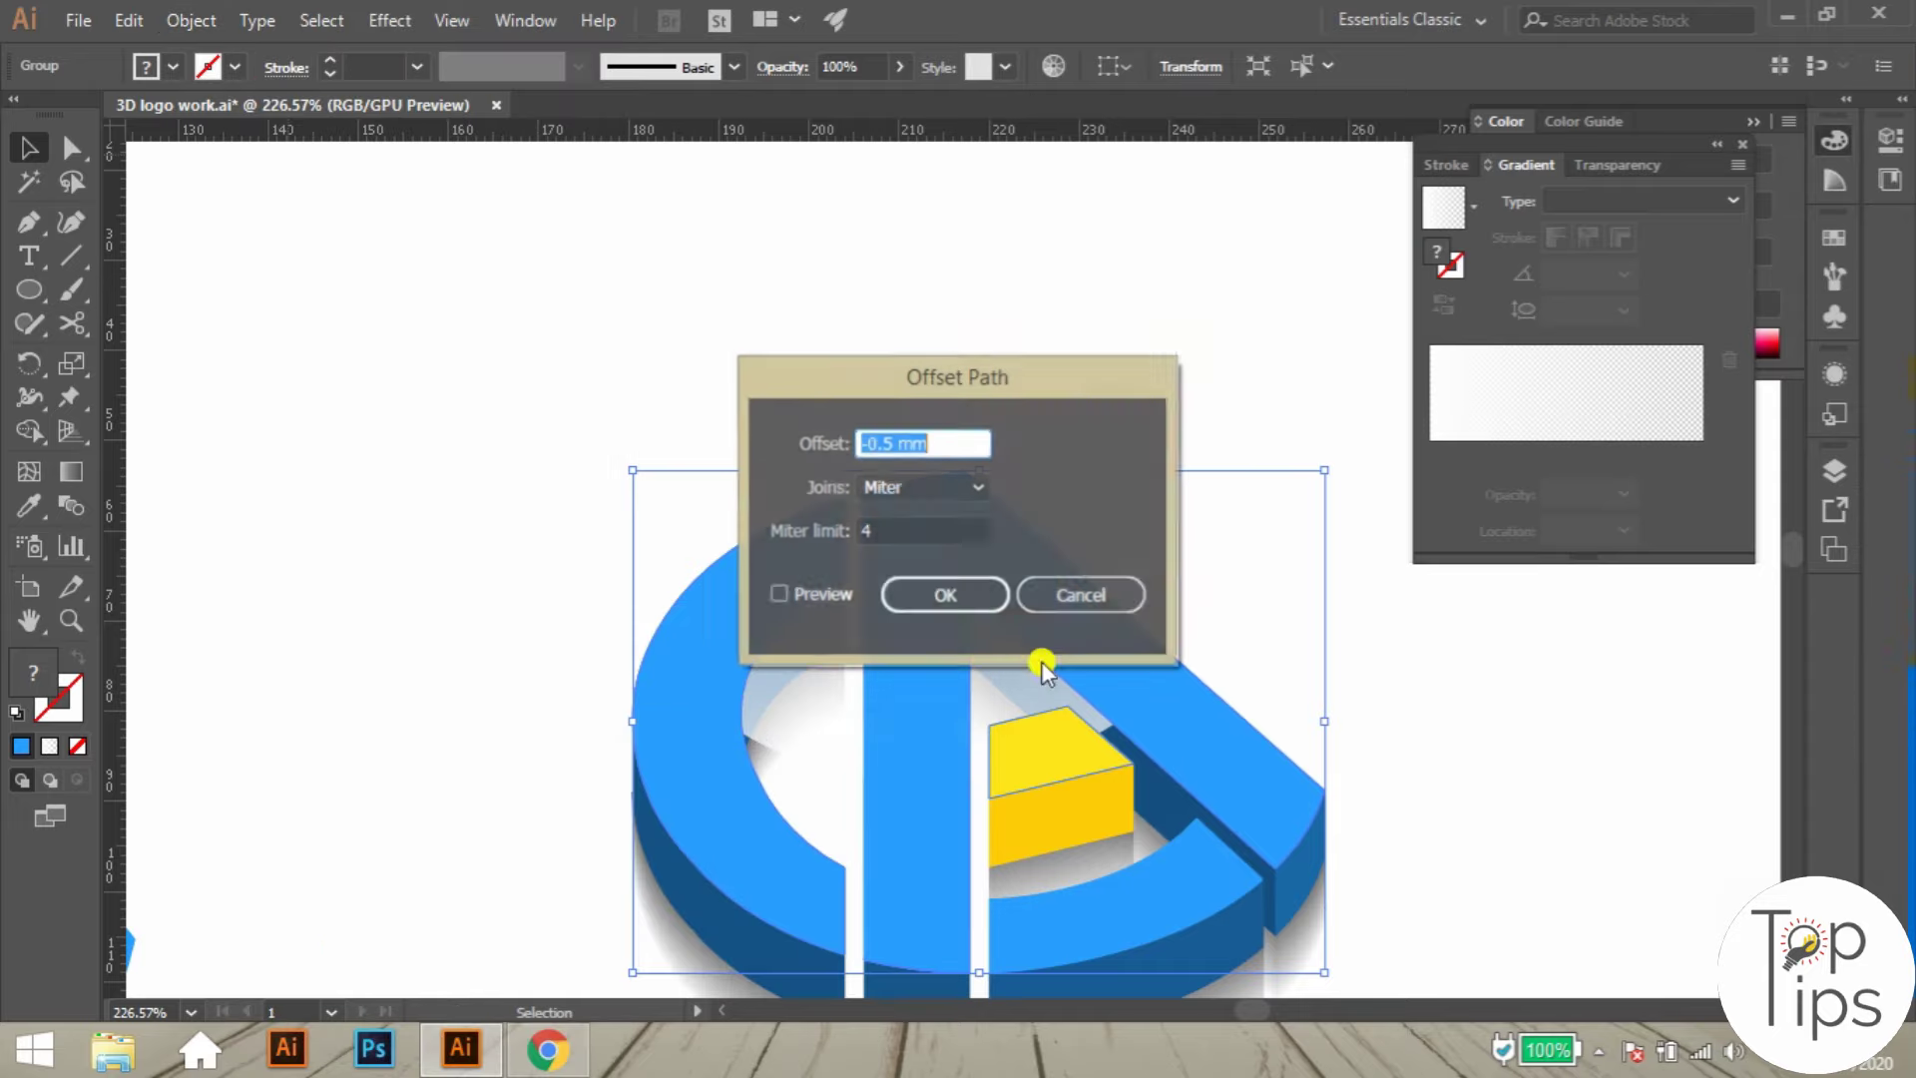
text(-.7)
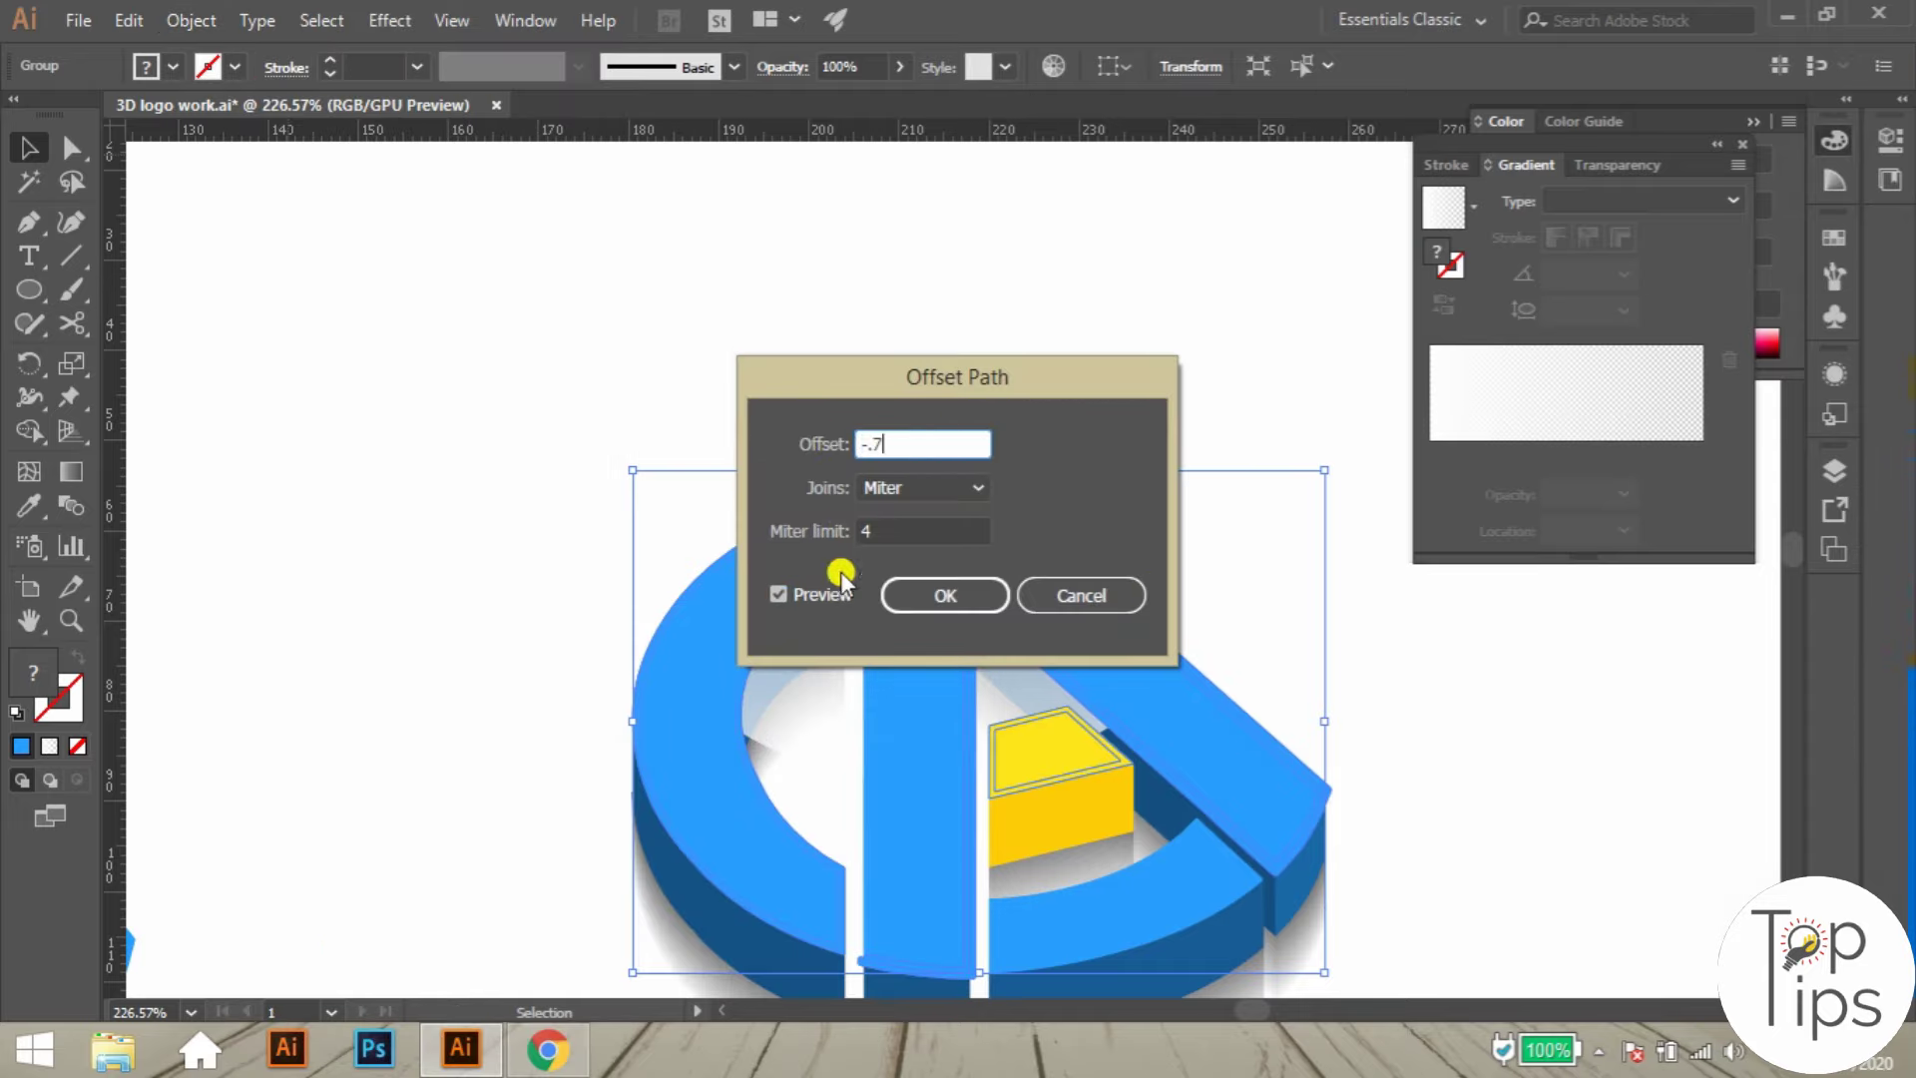
click(934, 596)
- Lock the inset shapes and delete the full-size pasted copies of the yellow, A and C top faces
shift+click(859, 627)
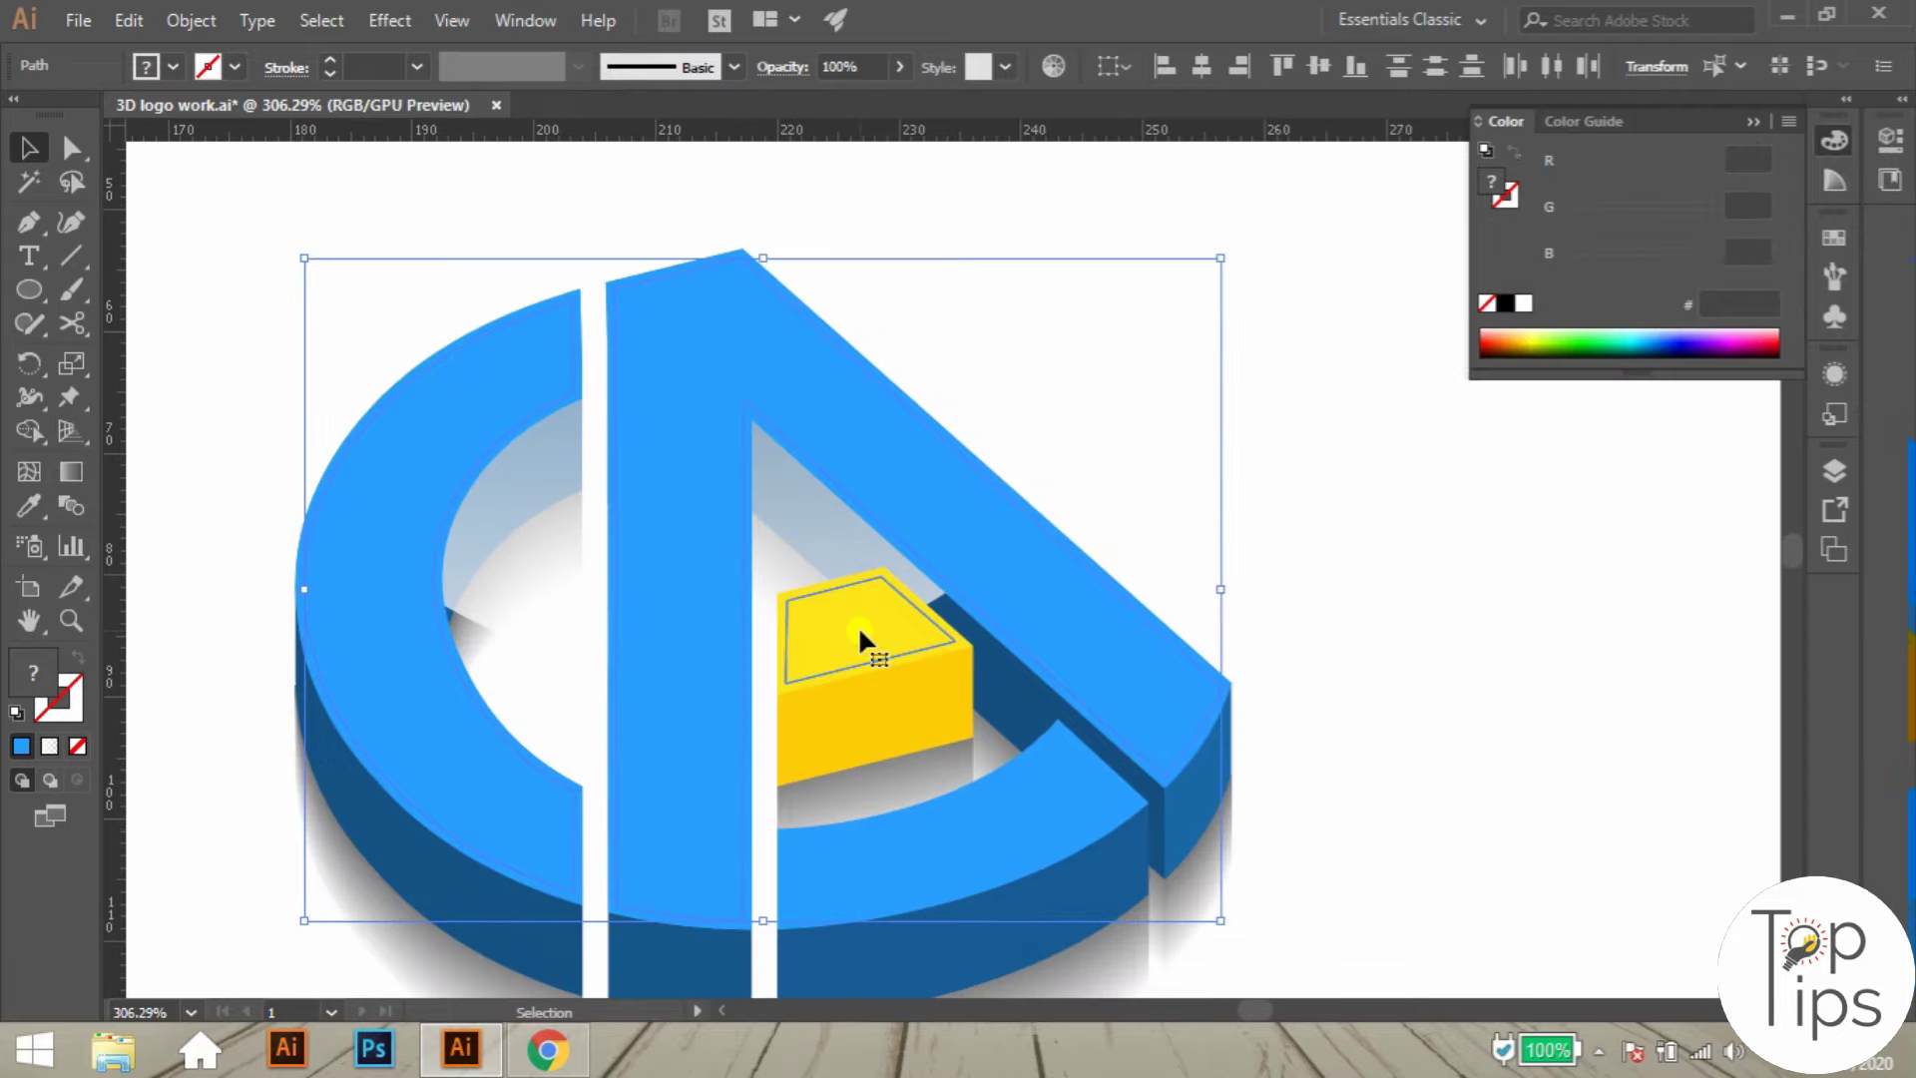
key(a)
key(ctrl+2)
click(861, 631)
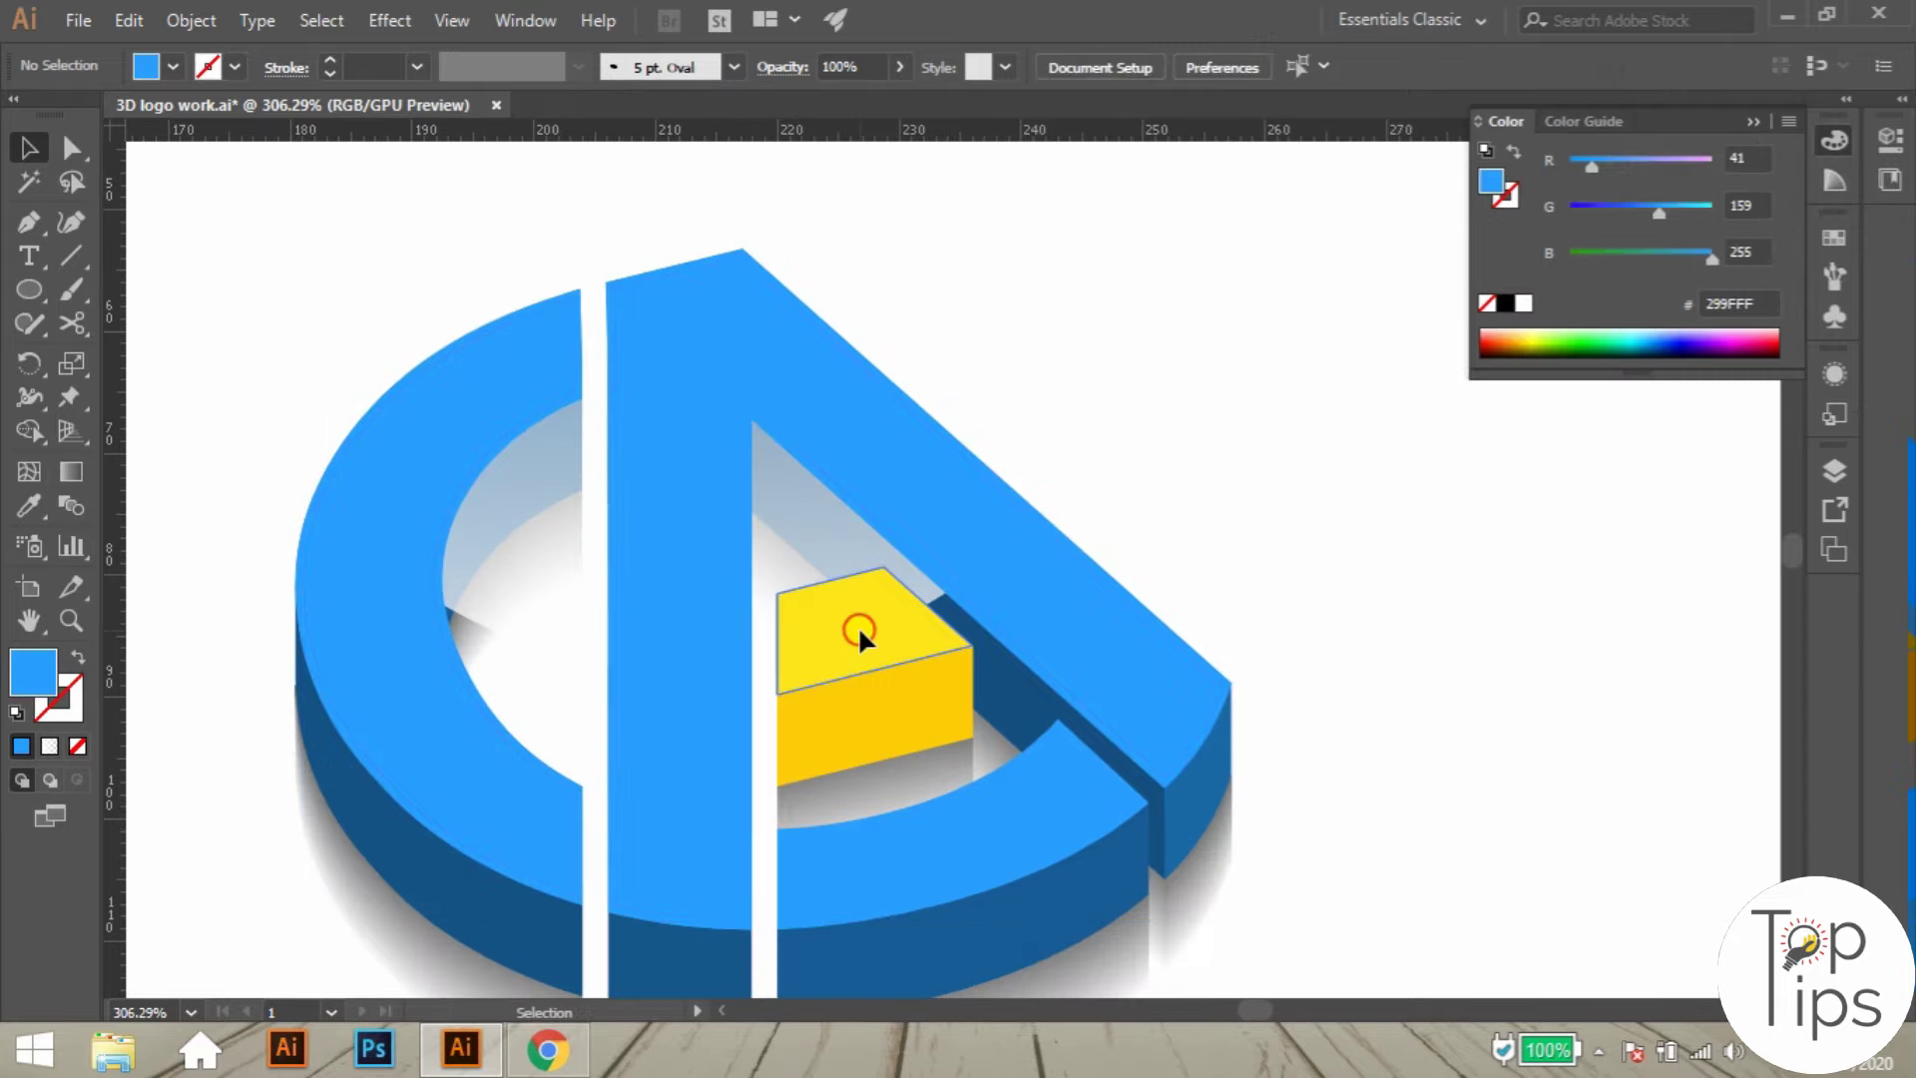
shift+click(740, 605)
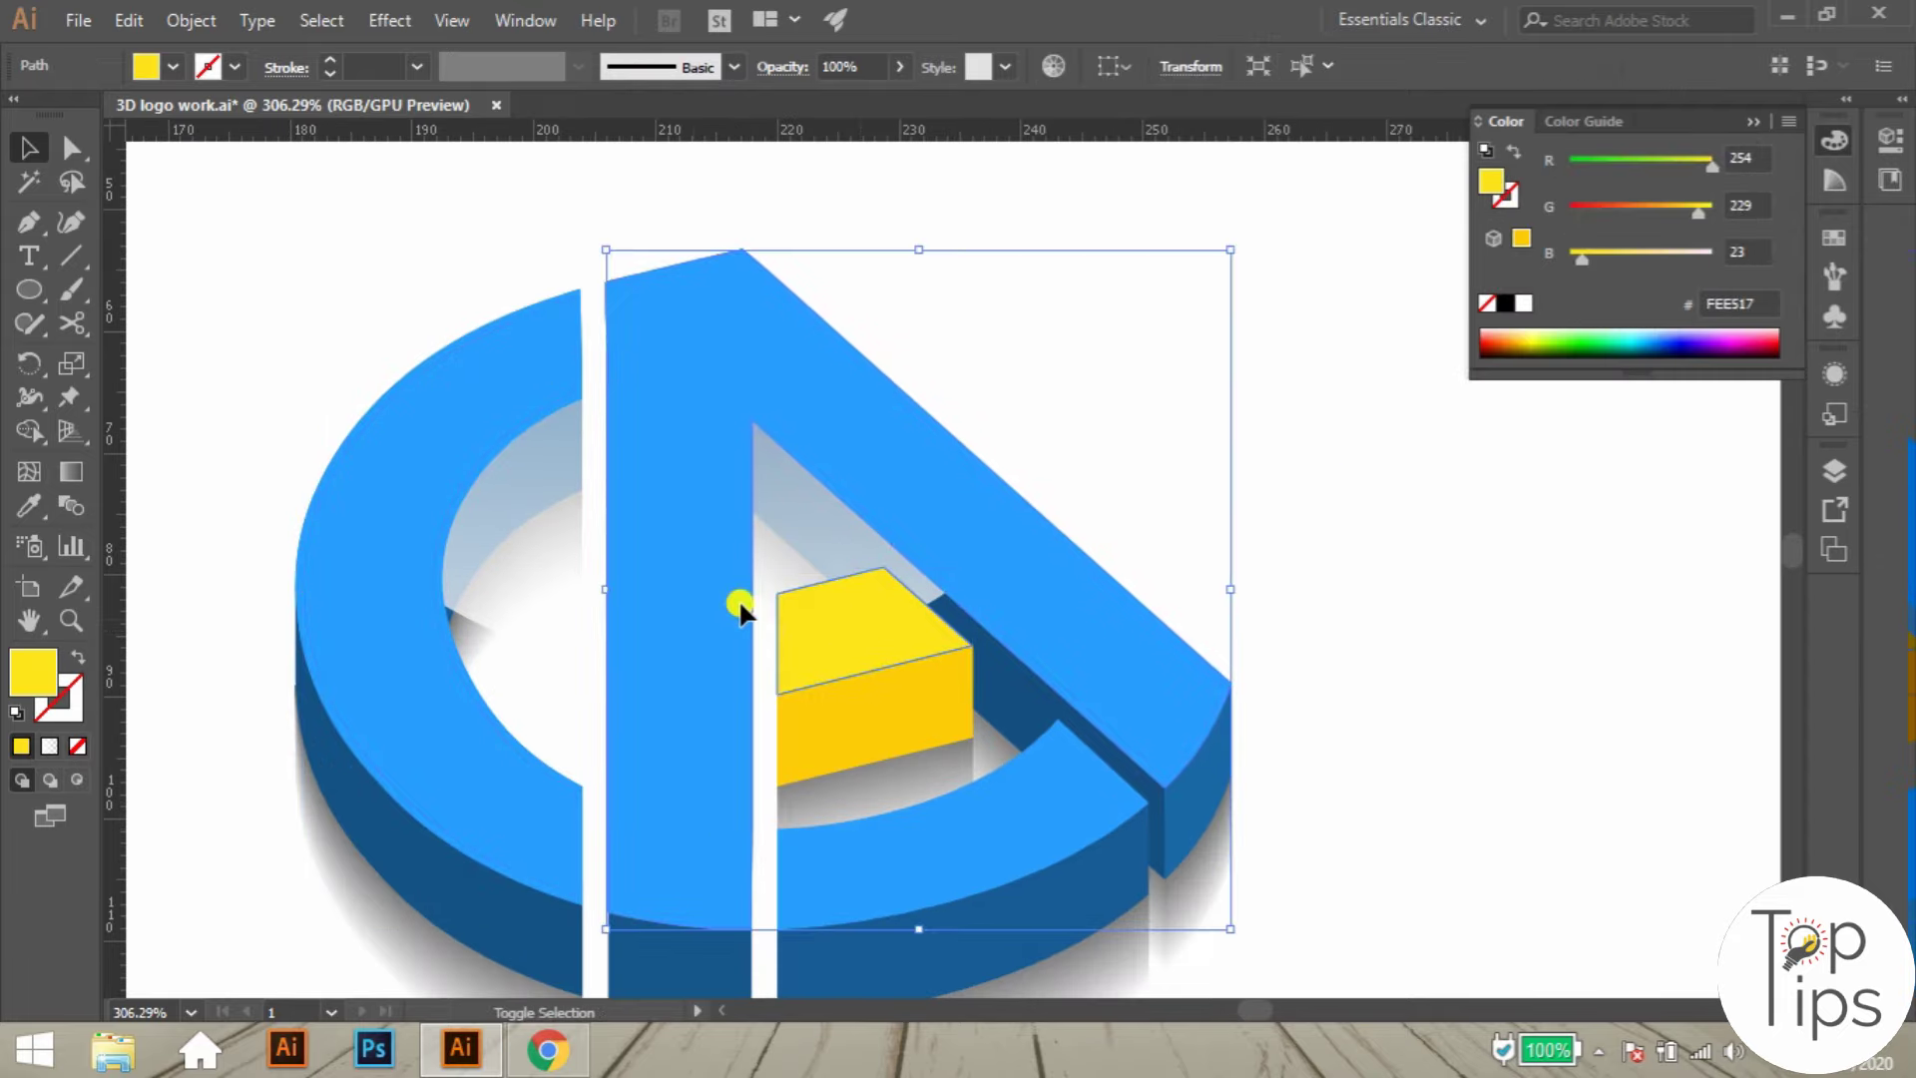
shift+click(427, 457)
key(Delete)
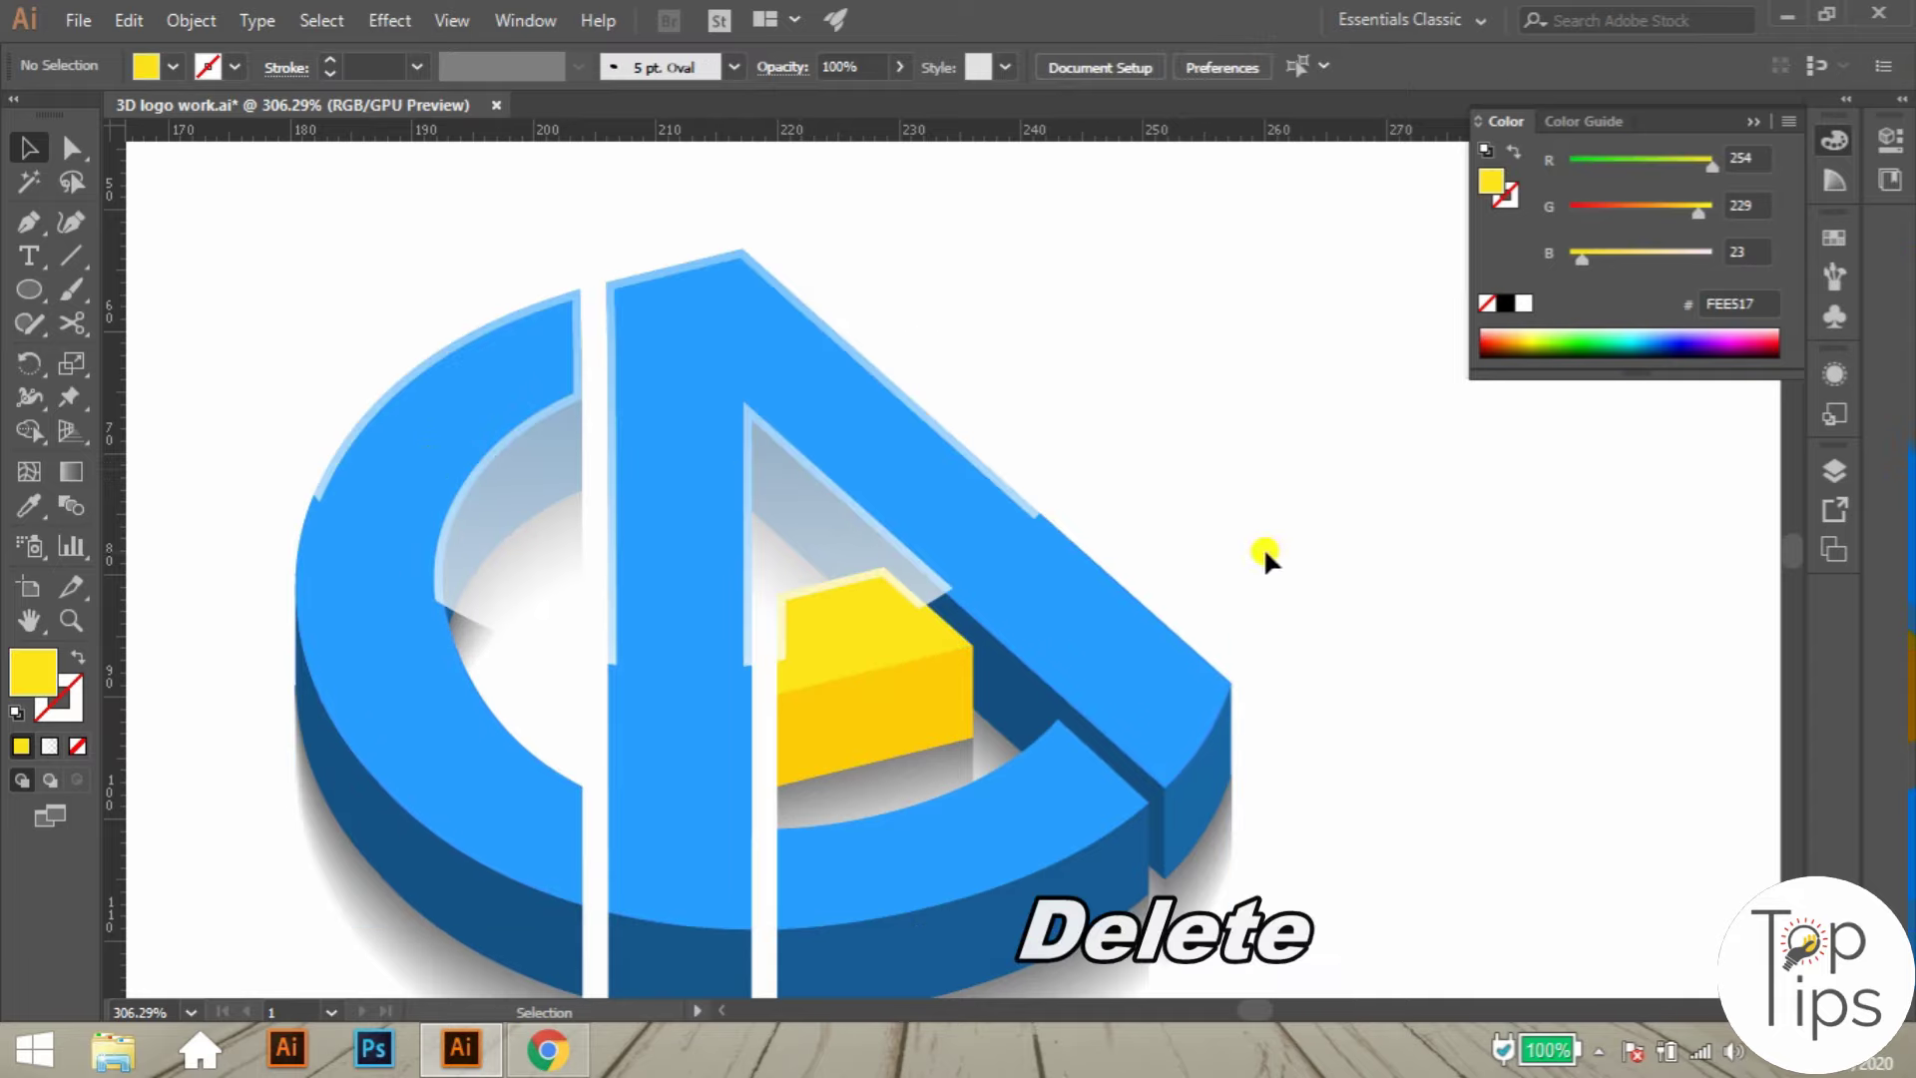
- Unlock all locked artwork and clear the selection
key(alt)
key(ctrl+alt+2)
click(1357, 563)
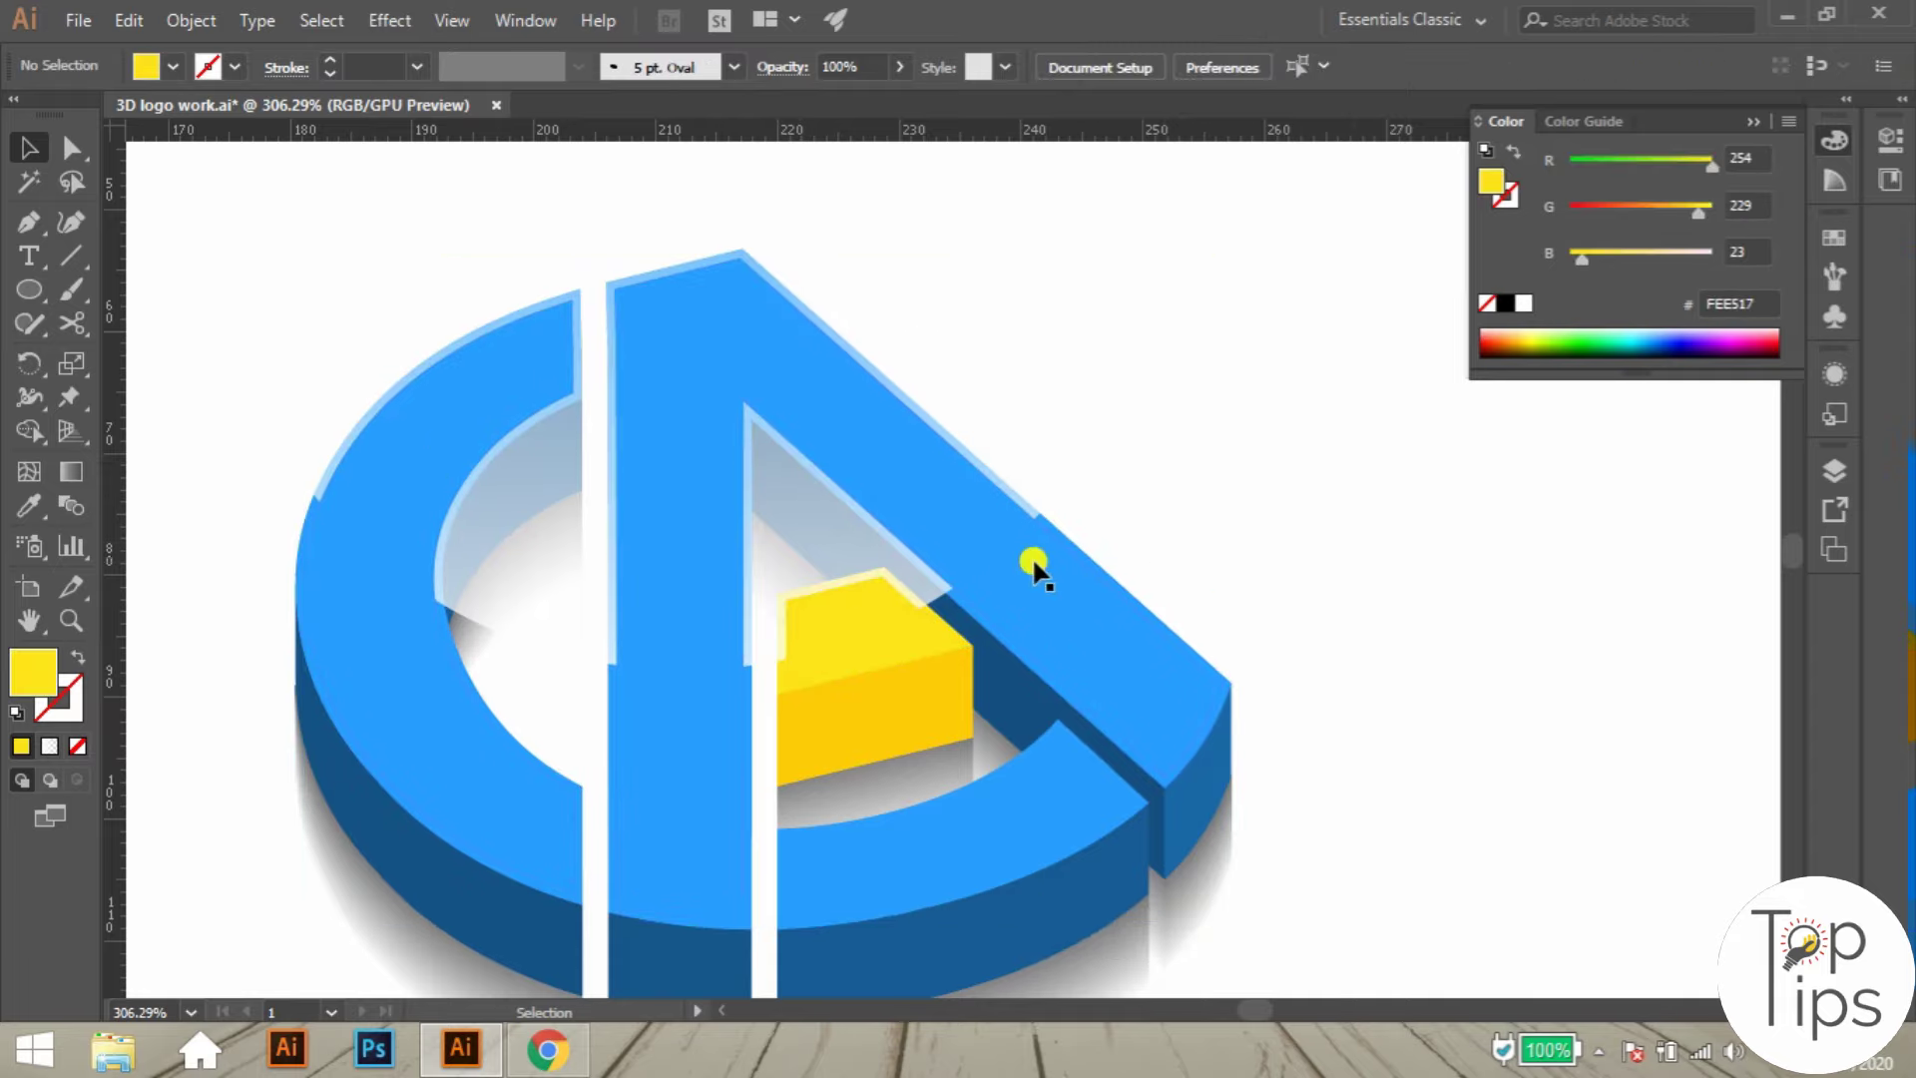
- Select the inset shapes of the A, the C and the yellow block and combine them into one compound path
drag(1035, 566, 1131, 437)
key(ctrl+z)
shift+click(886, 633)
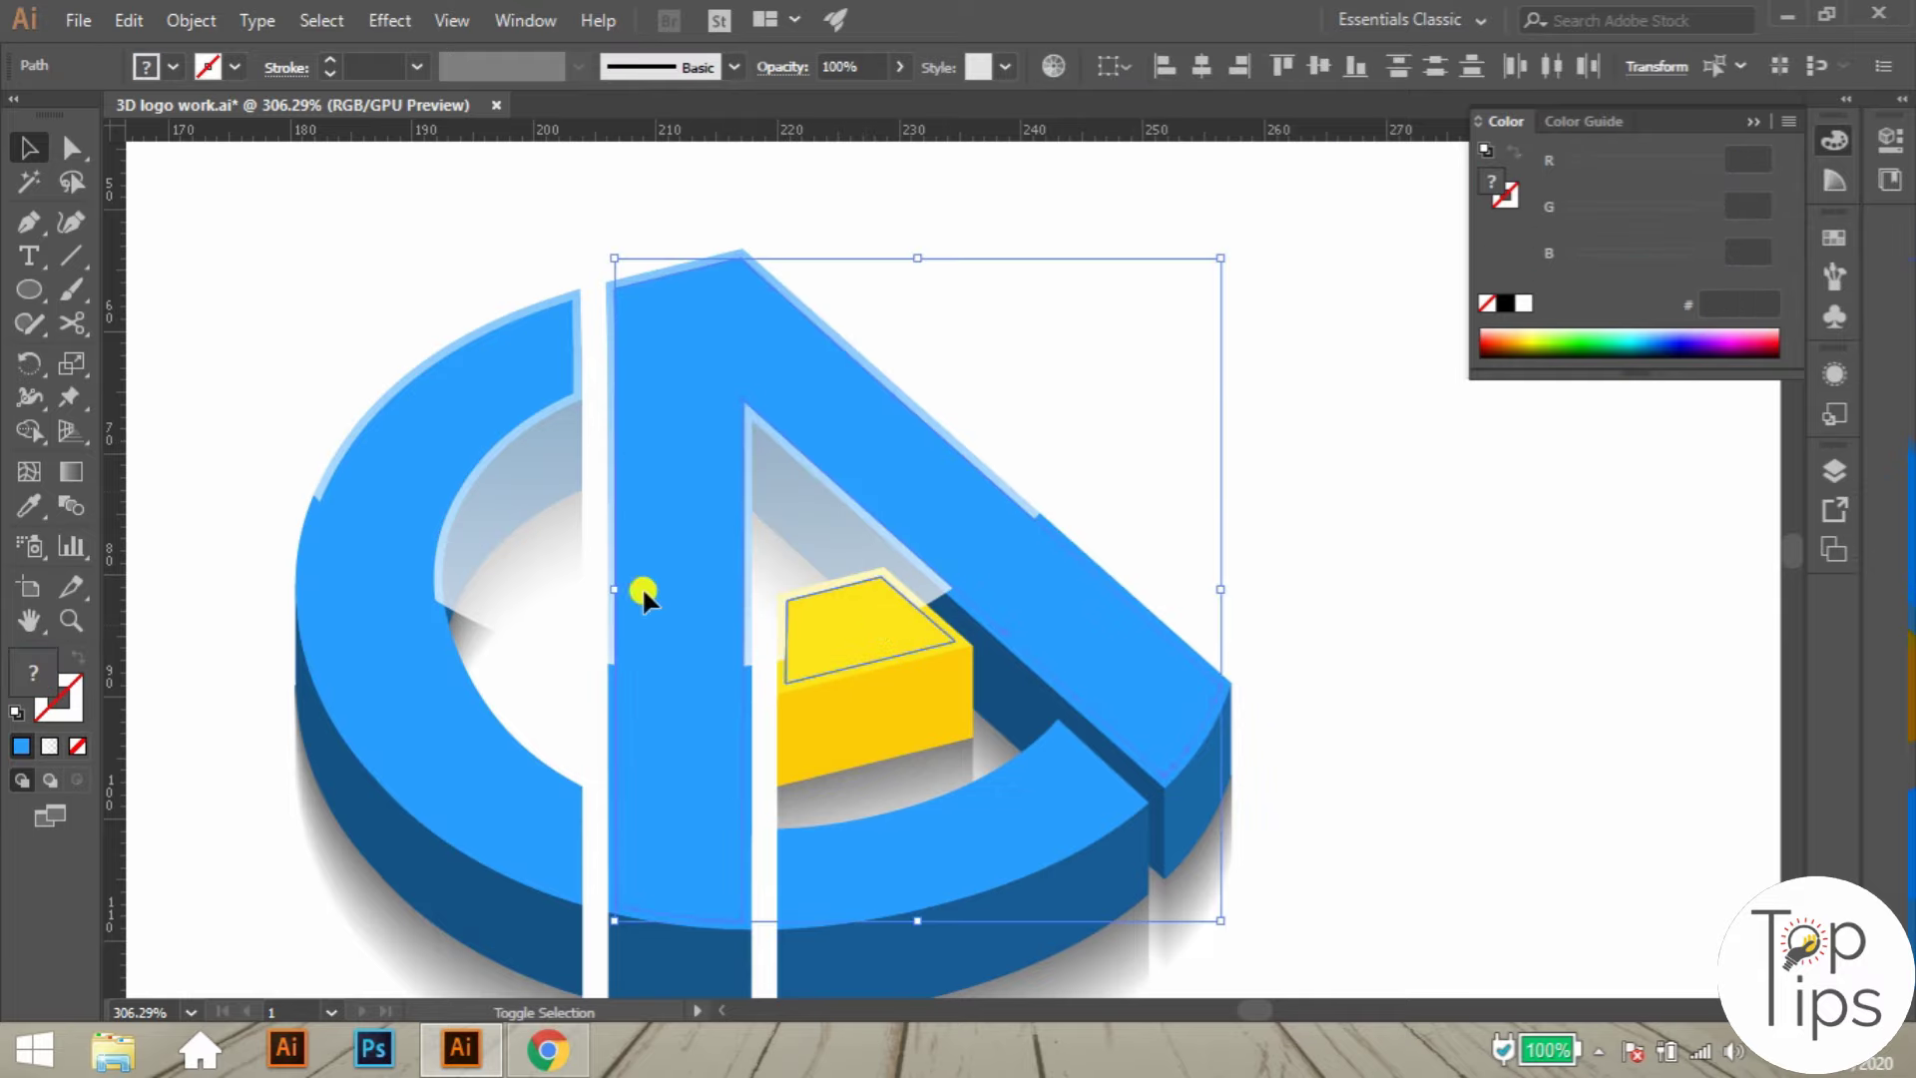
shift+click(399, 464)
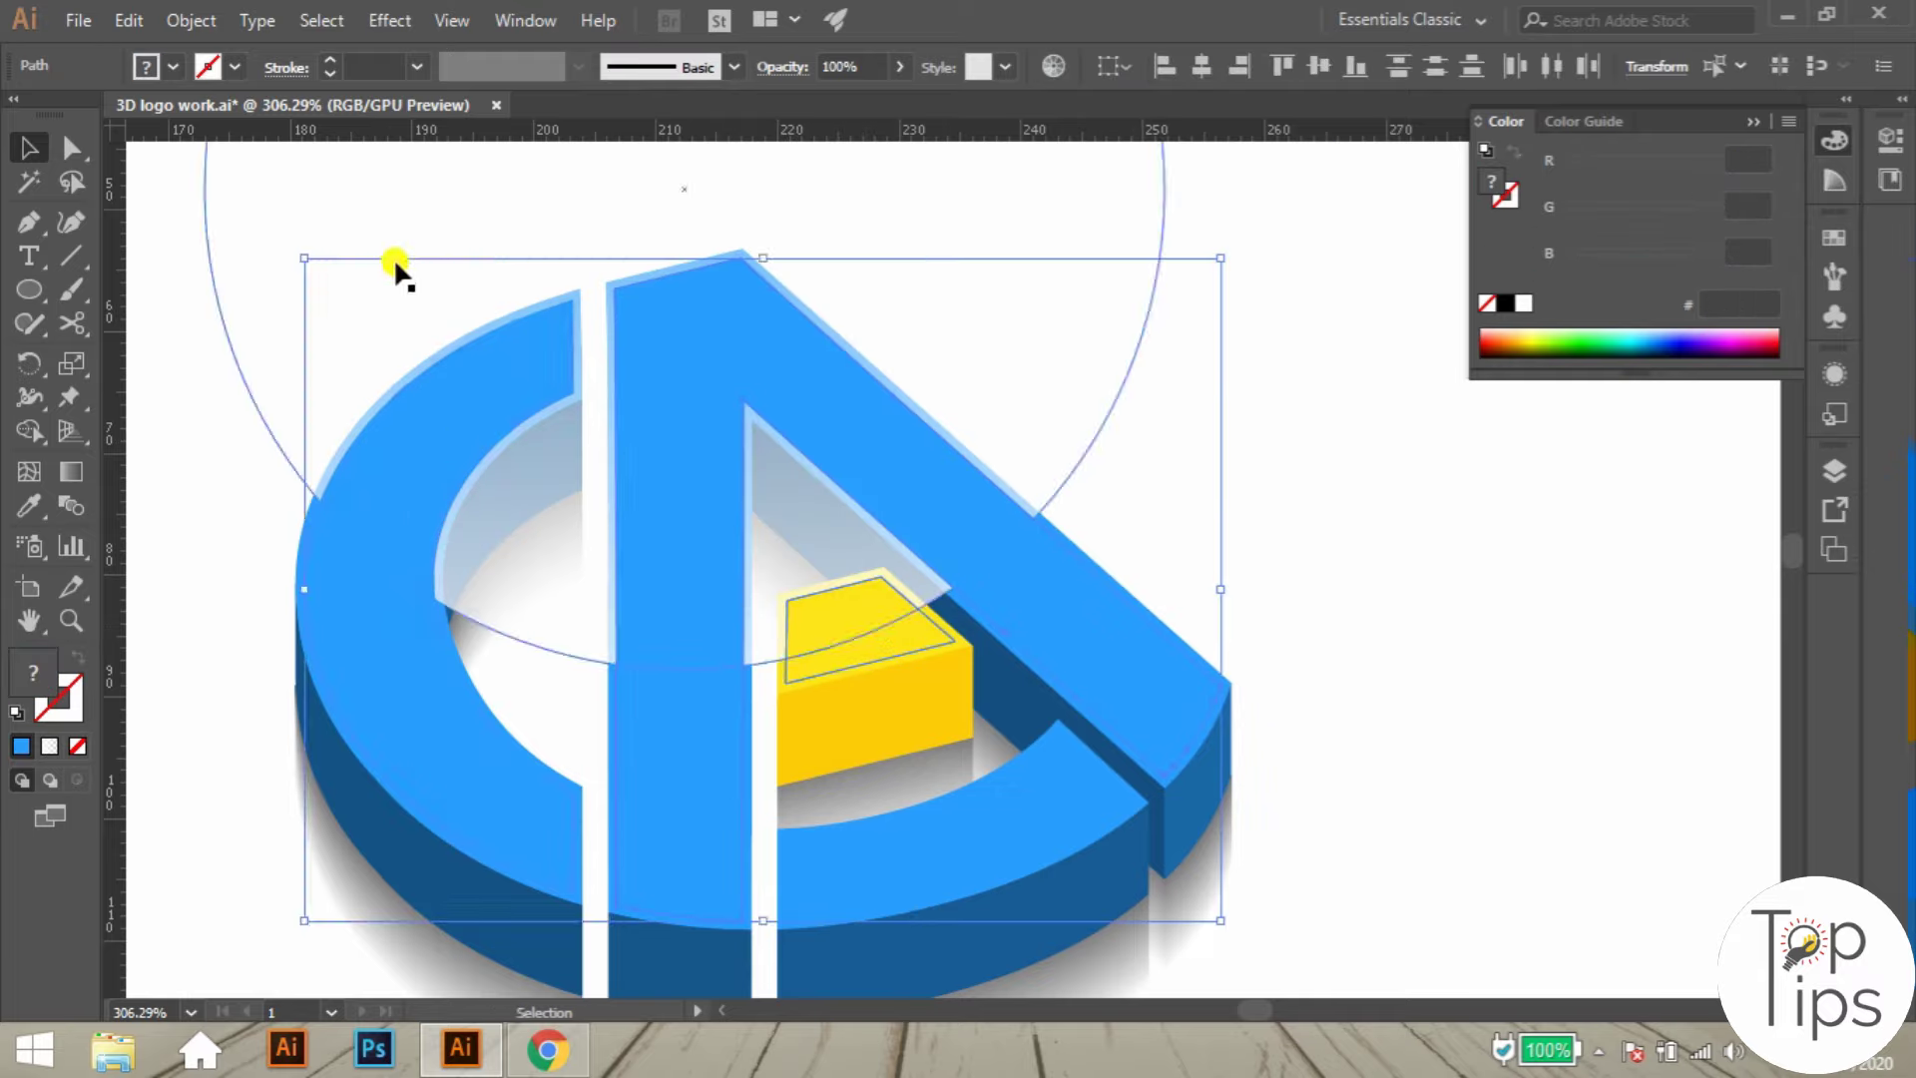
click(191, 20)
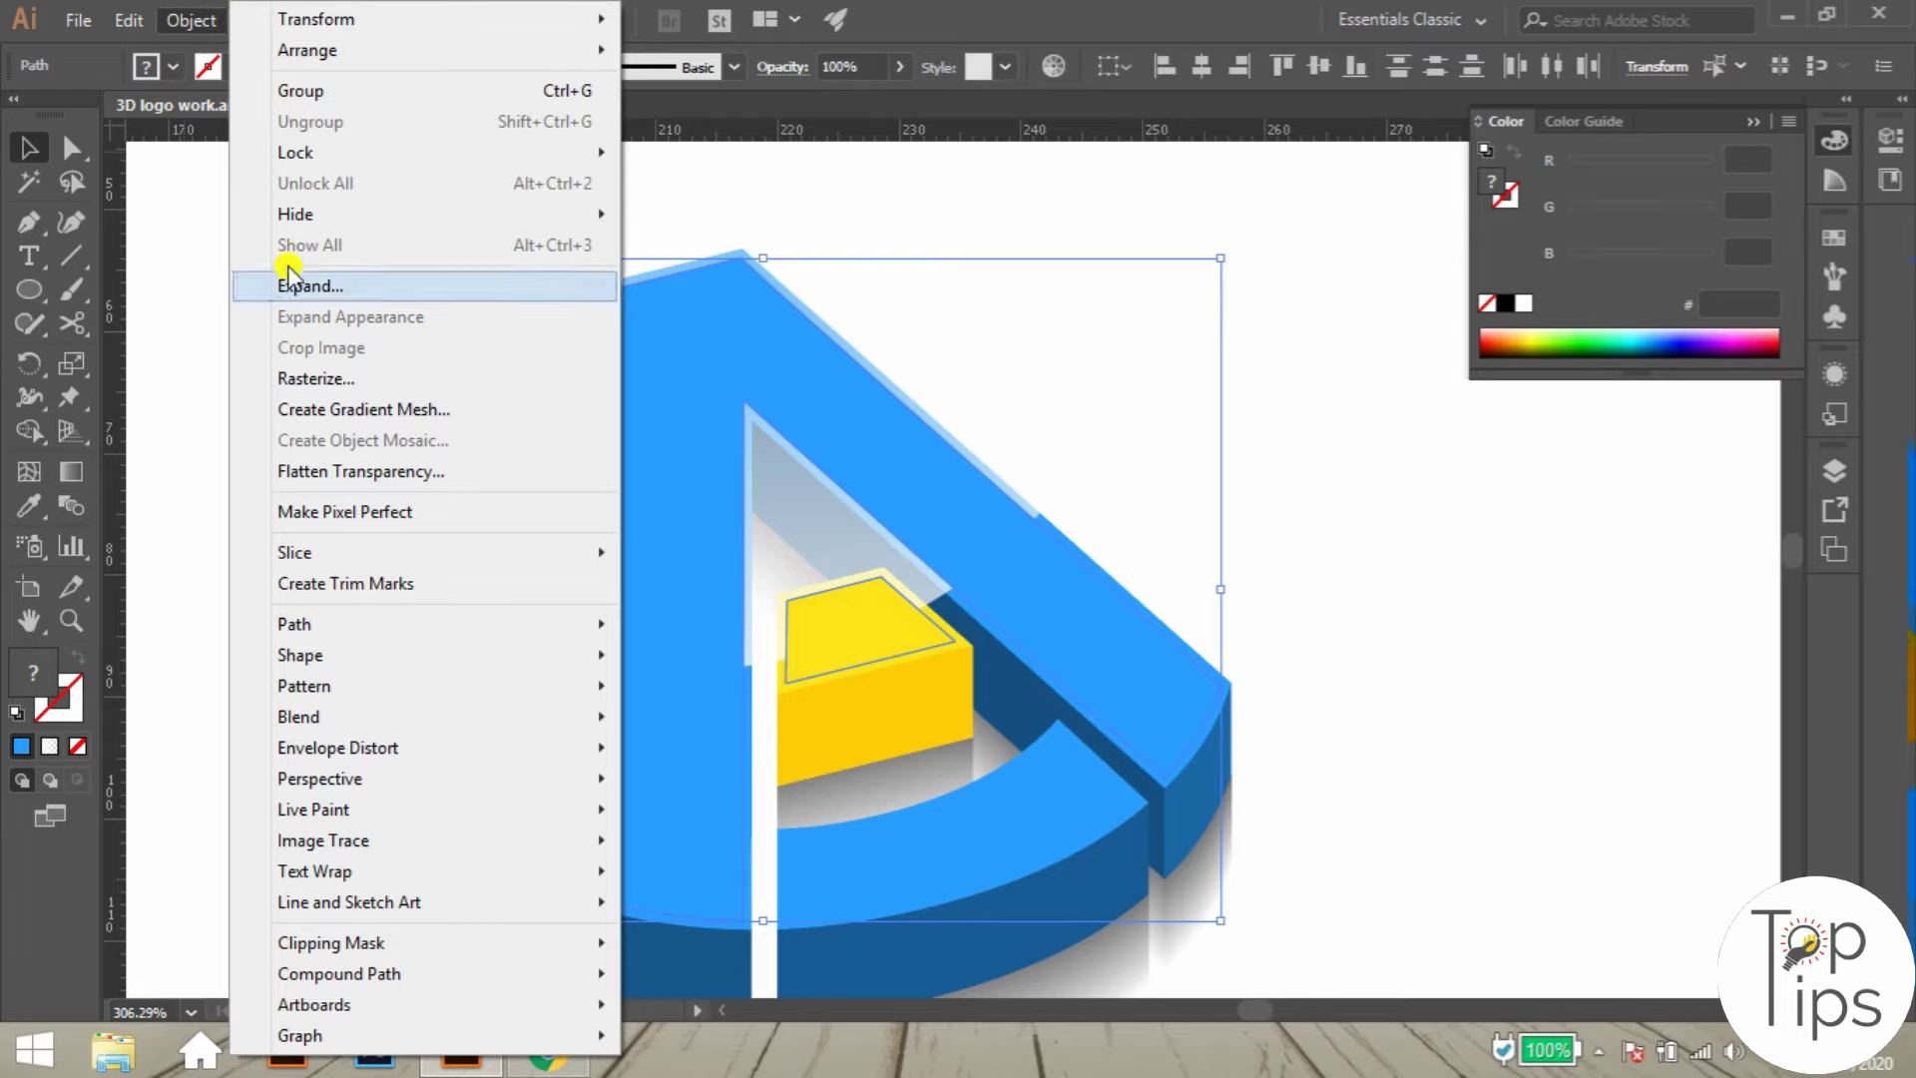
mouse_move(320, 973)
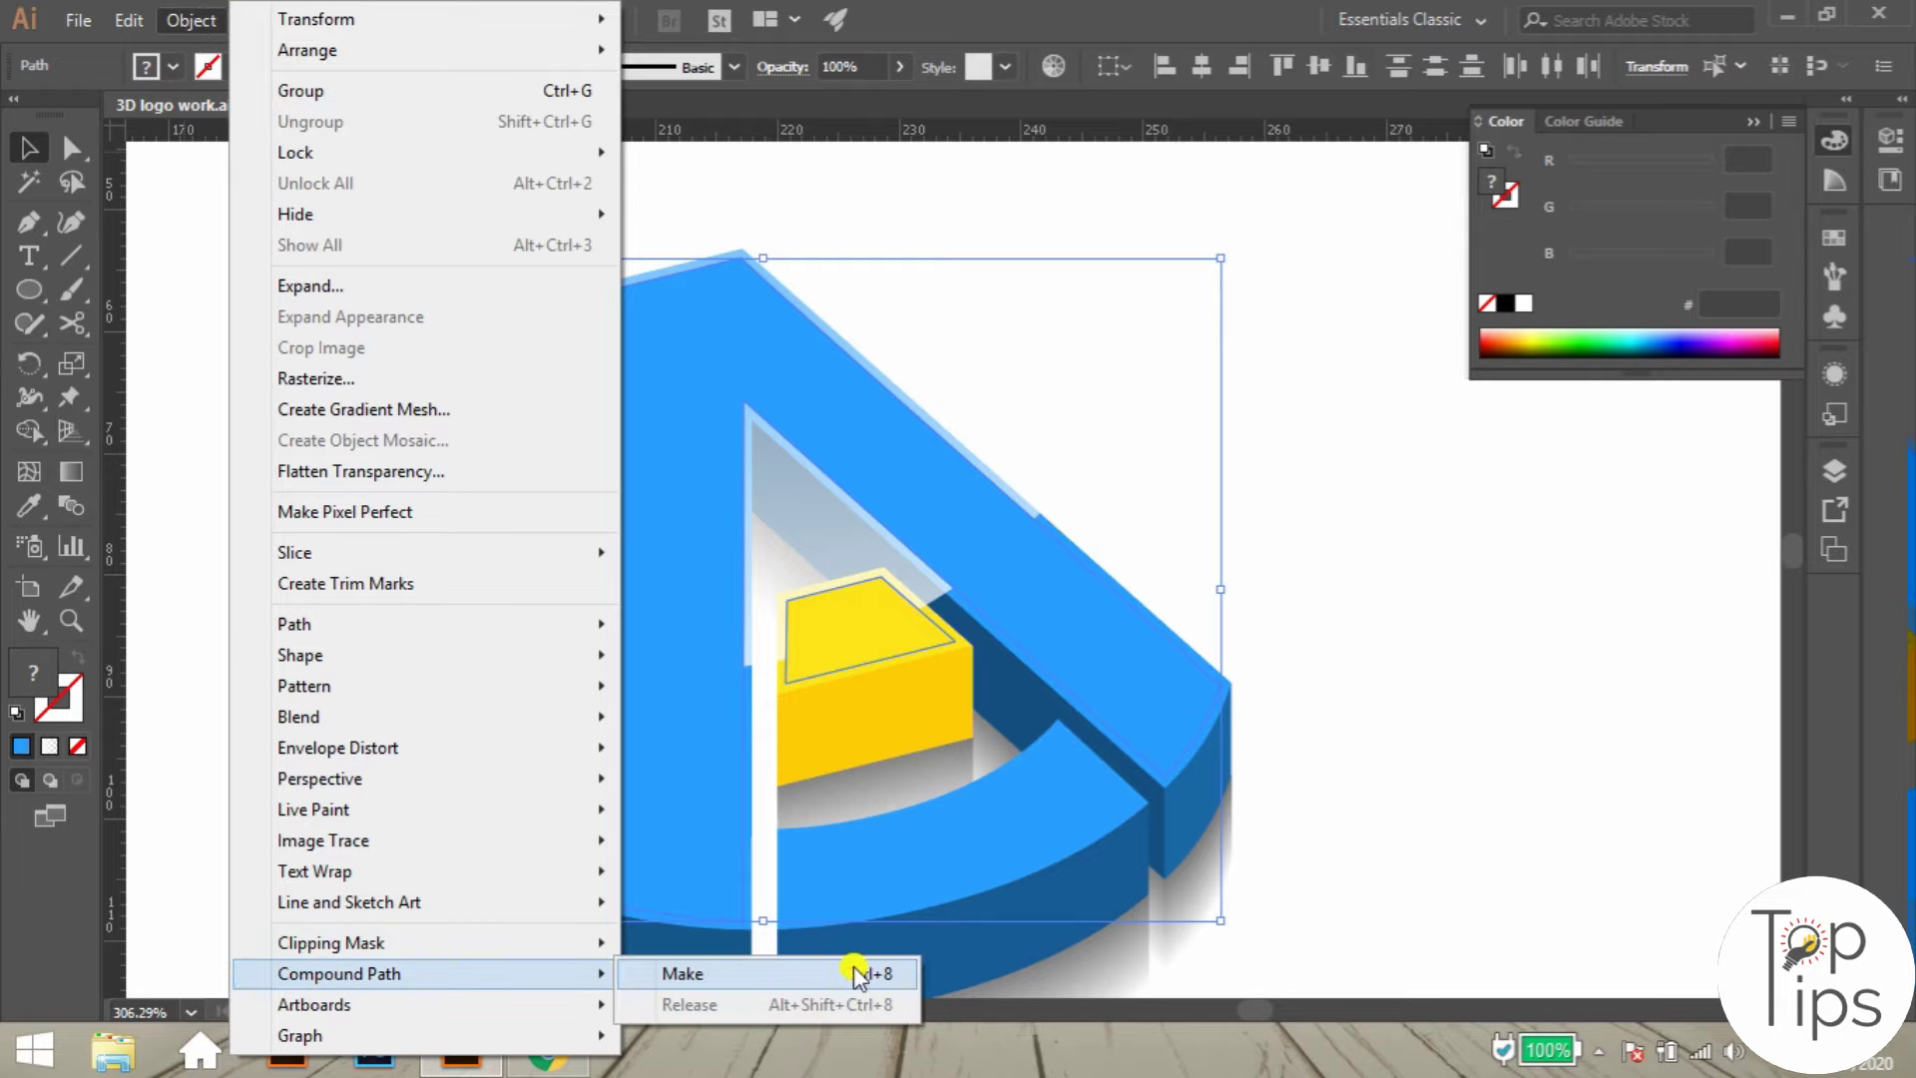
click(811, 973)
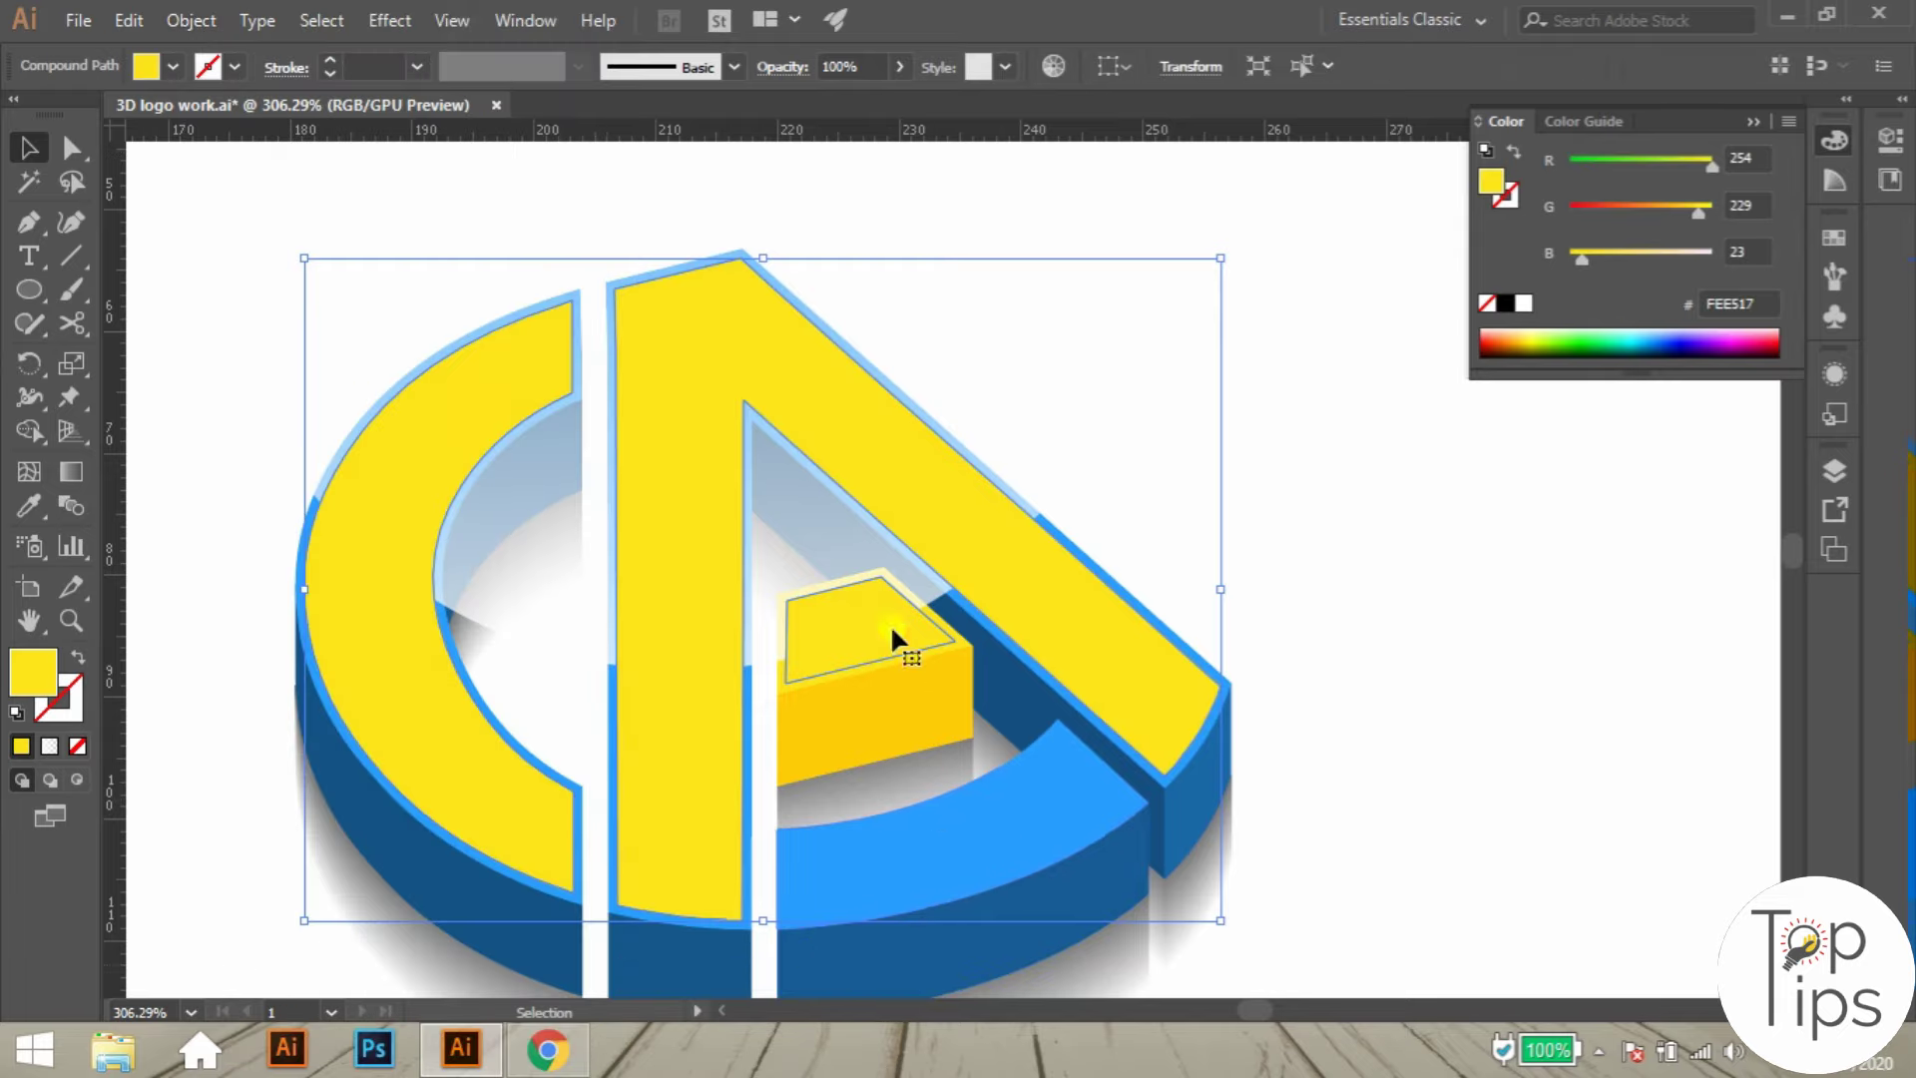
- Clip the gradient circle with the compound path using a clipping mask, and clear the selection
key(z)
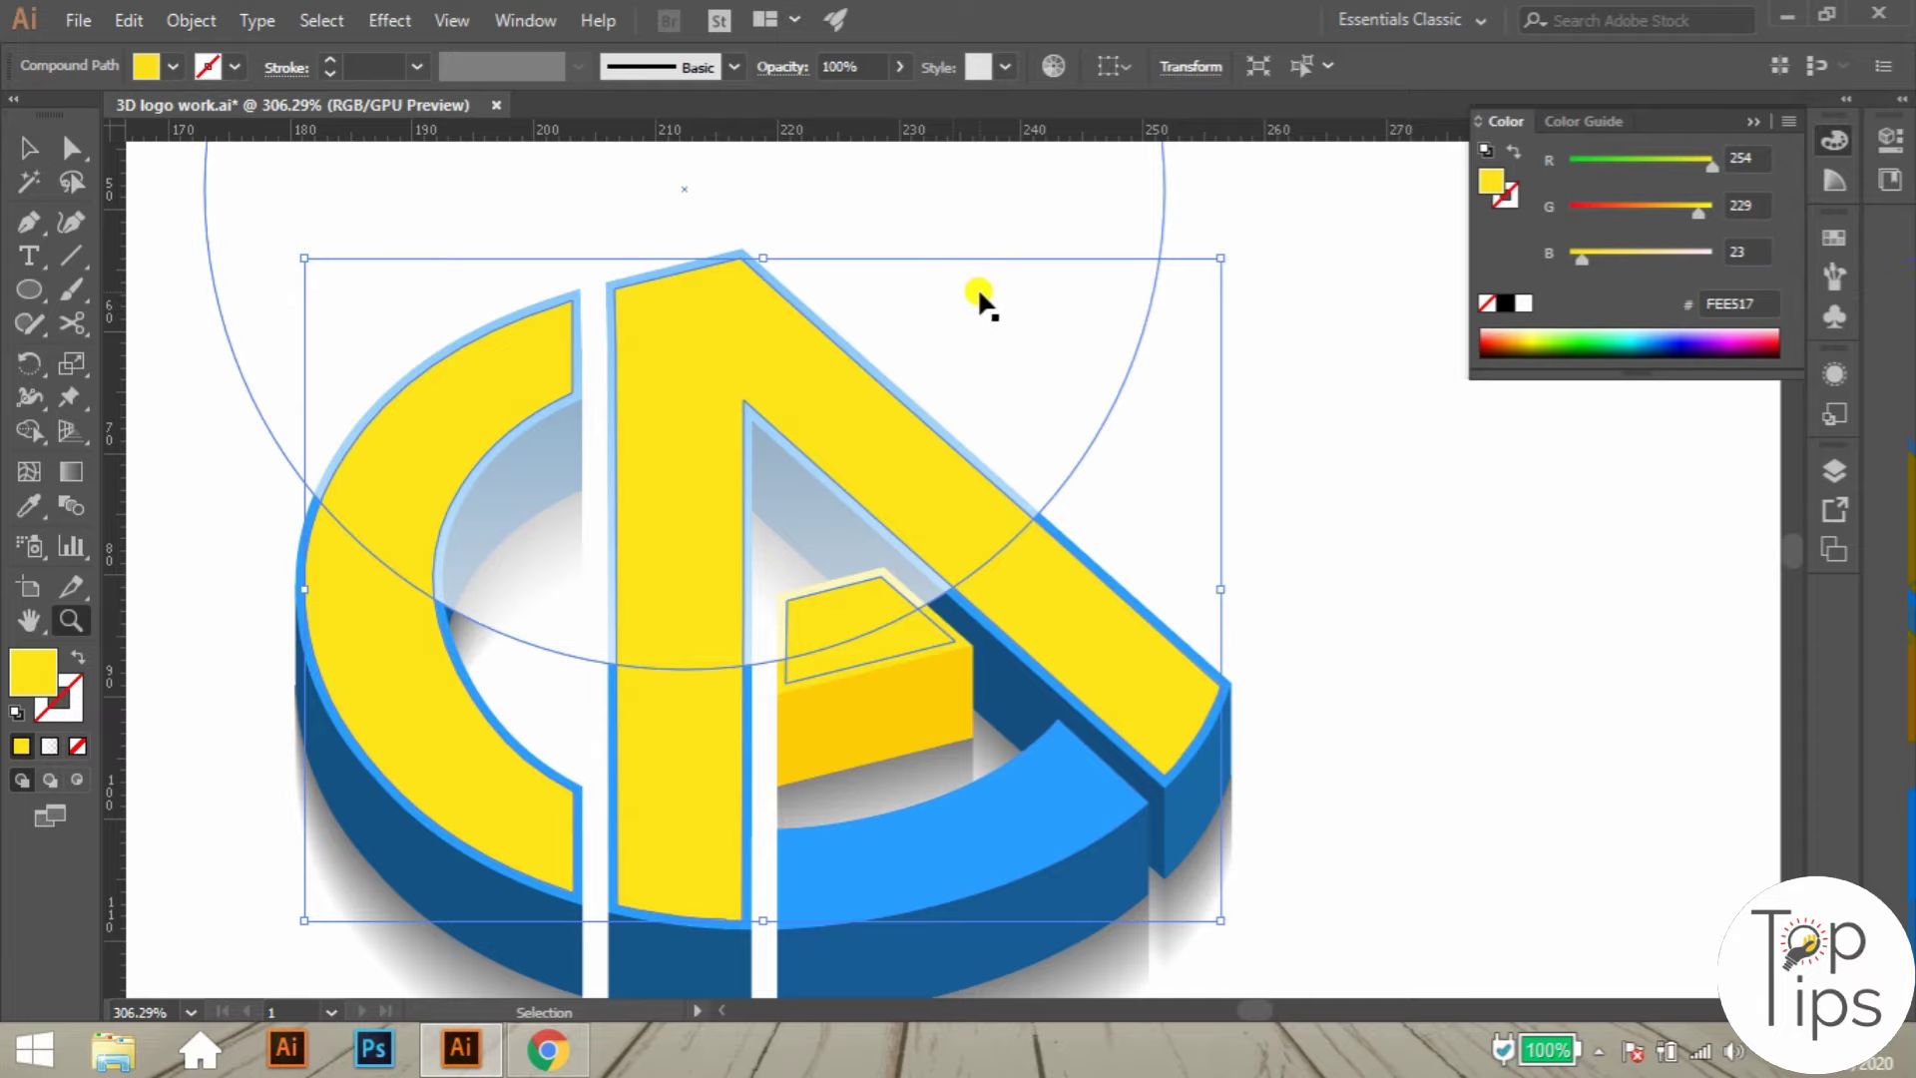
drag(976, 295, 824, 427)
drag(941, 377, 922, 580)
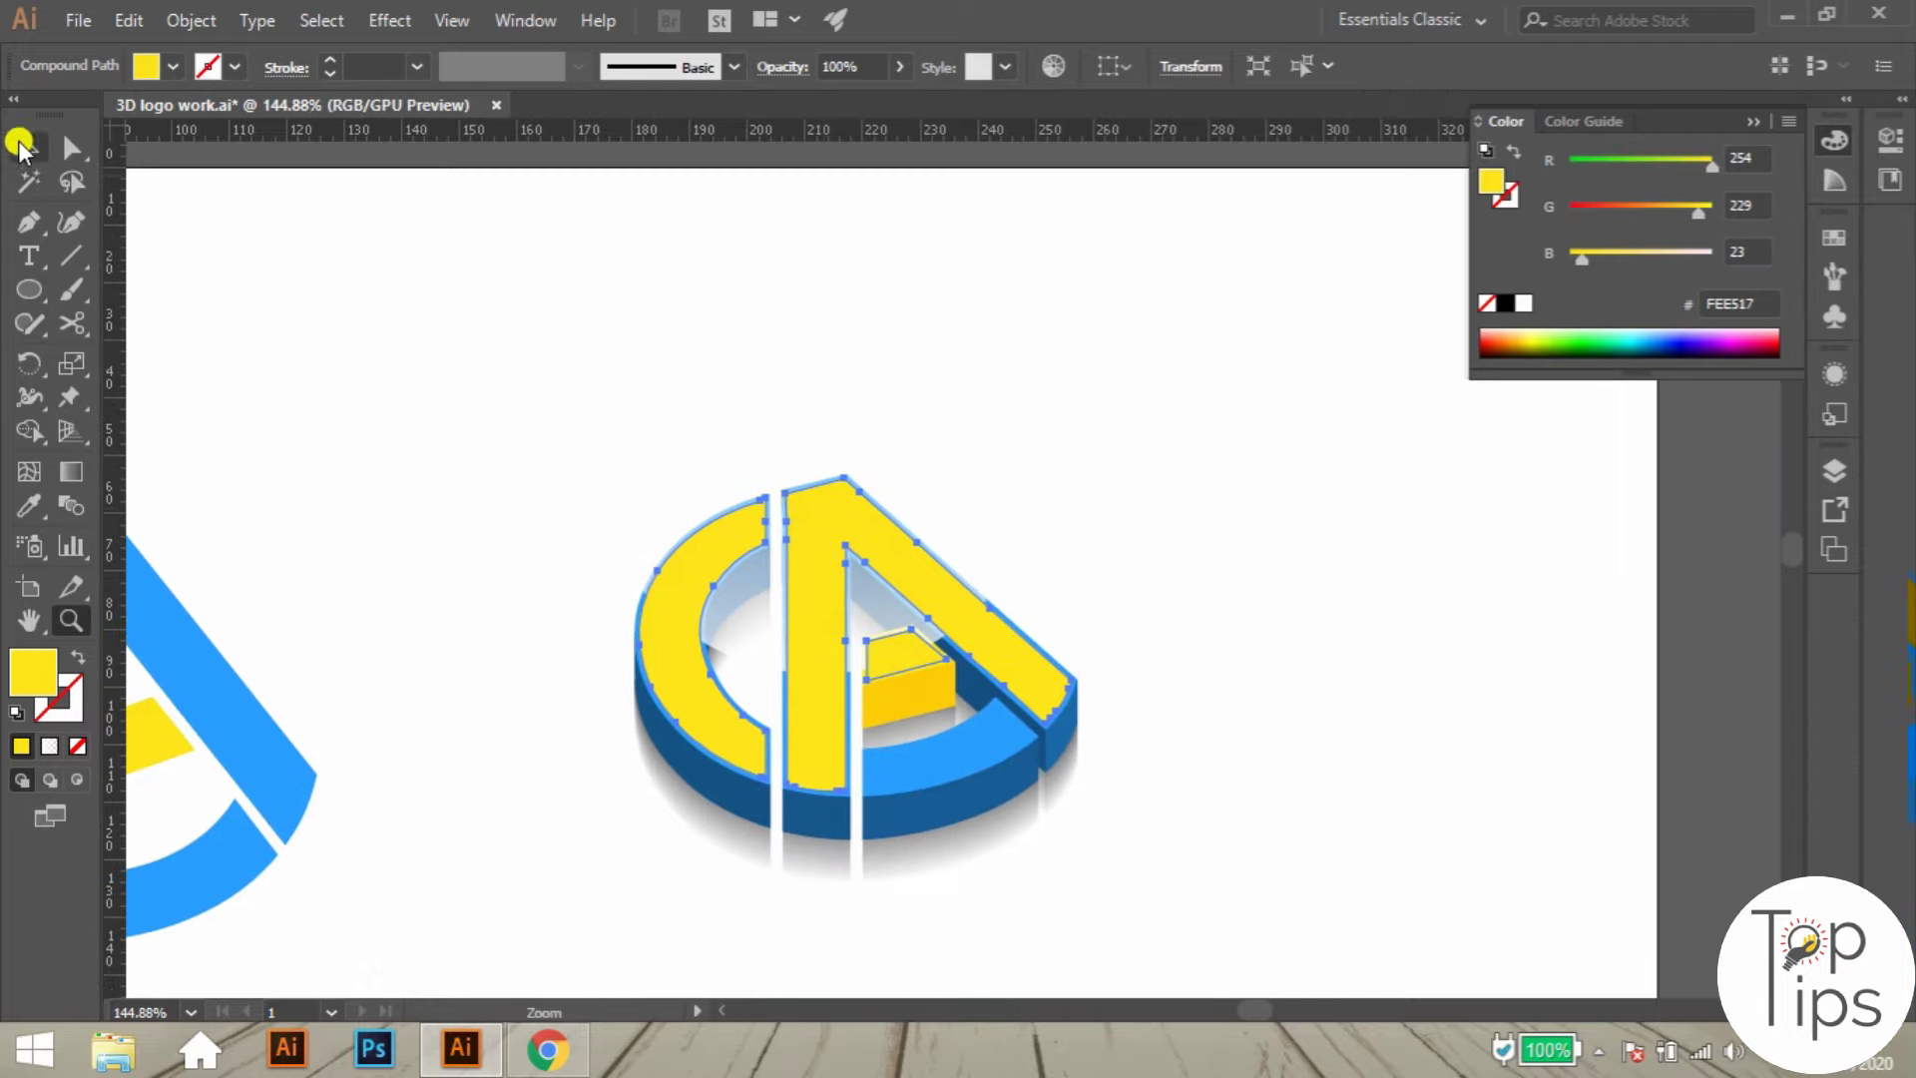
click(20, 145)
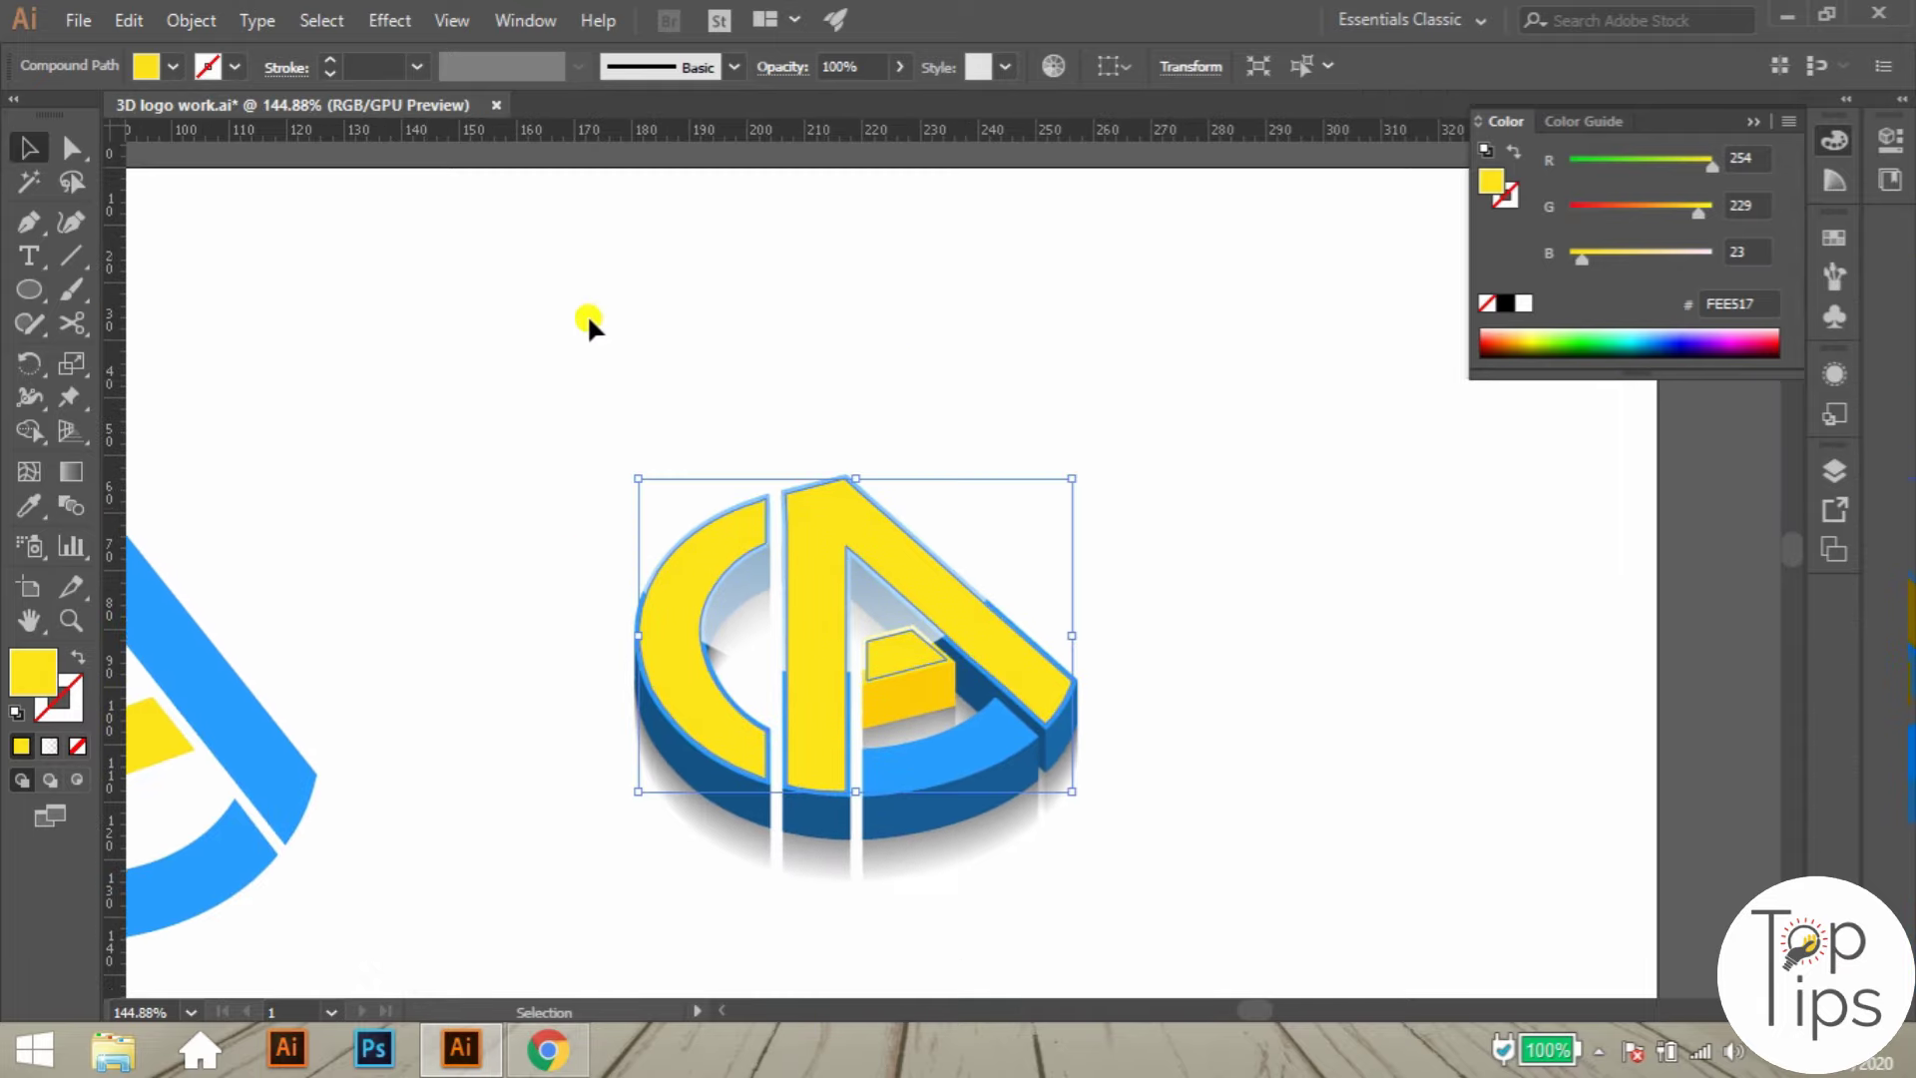
shift+click(886, 404)
shift+click(848, 512)
shift+click(847, 499)
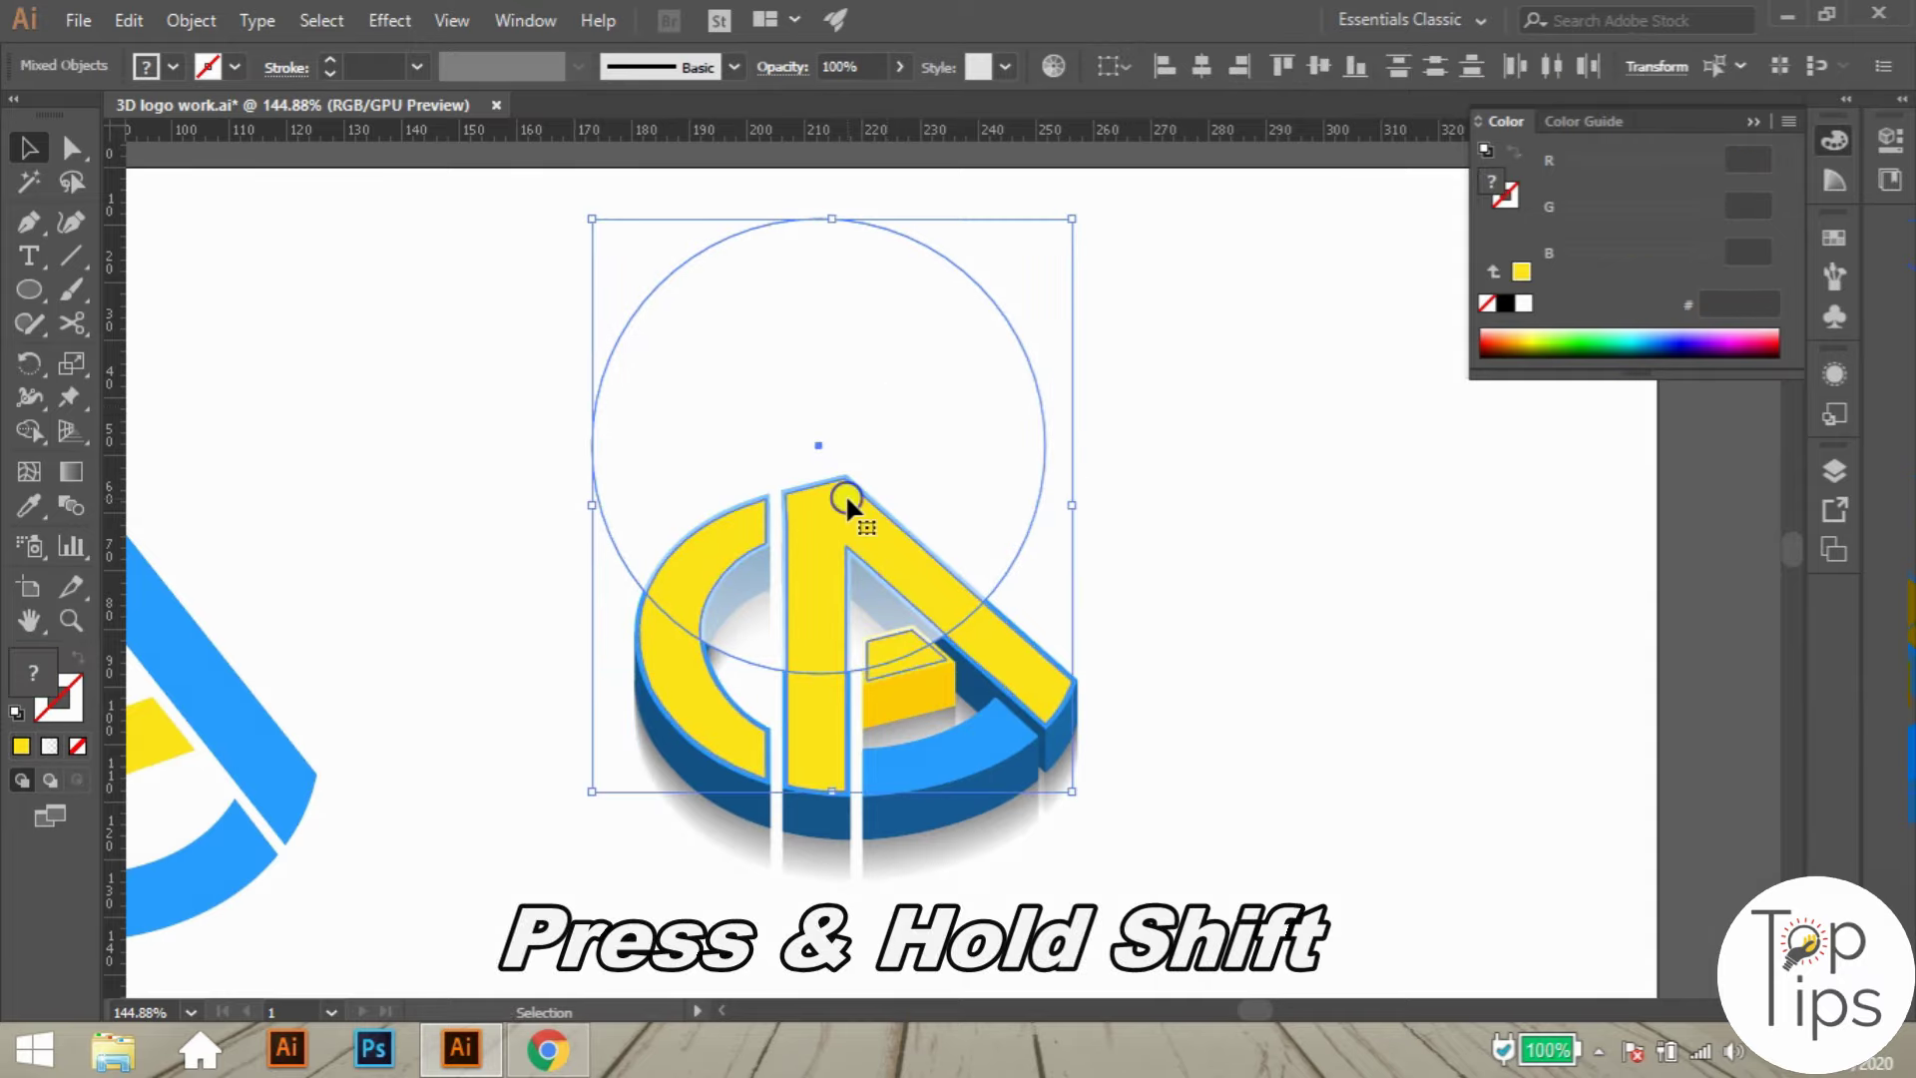
right_click(847, 499)
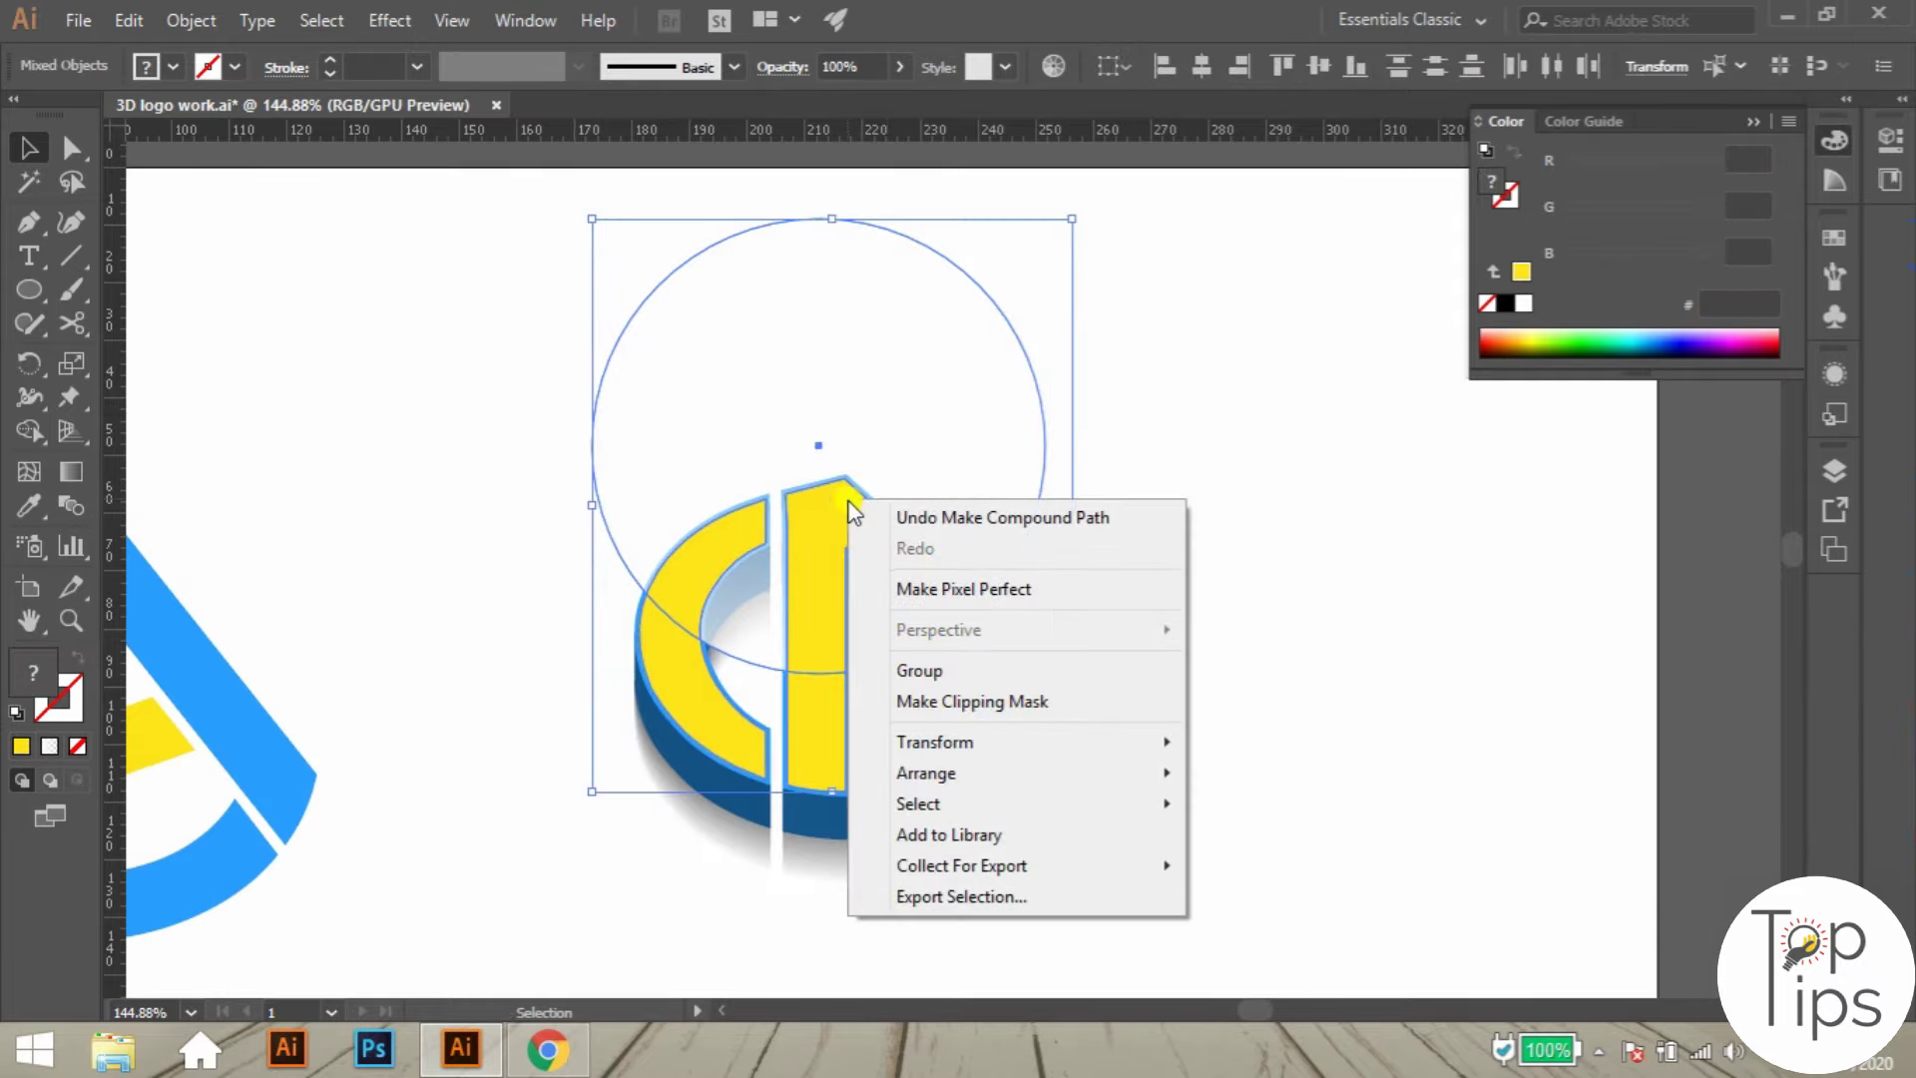
click(973, 703)
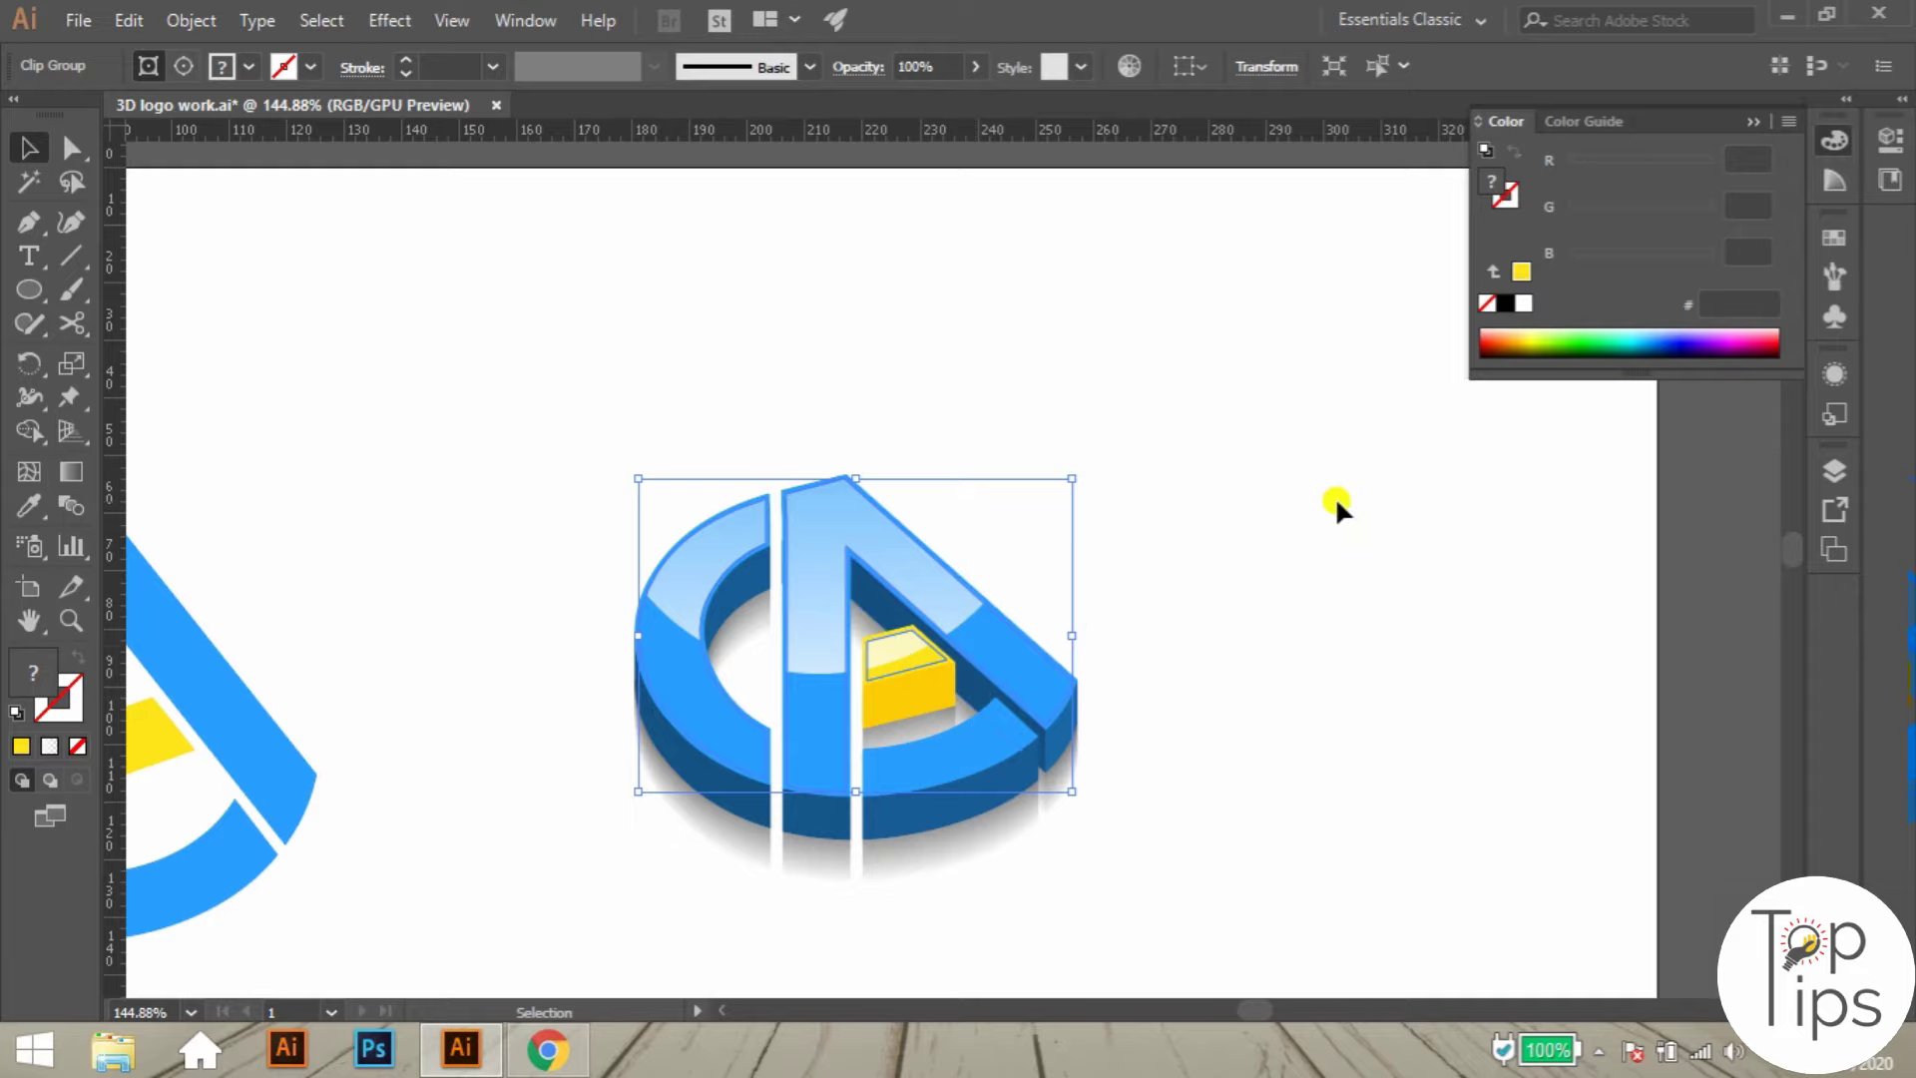
click(1314, 625)
- Select the outer corner anchor of the lower C segment's top face, copy its adjoining edges and paste them in front
key(z)
click(1073, 580)
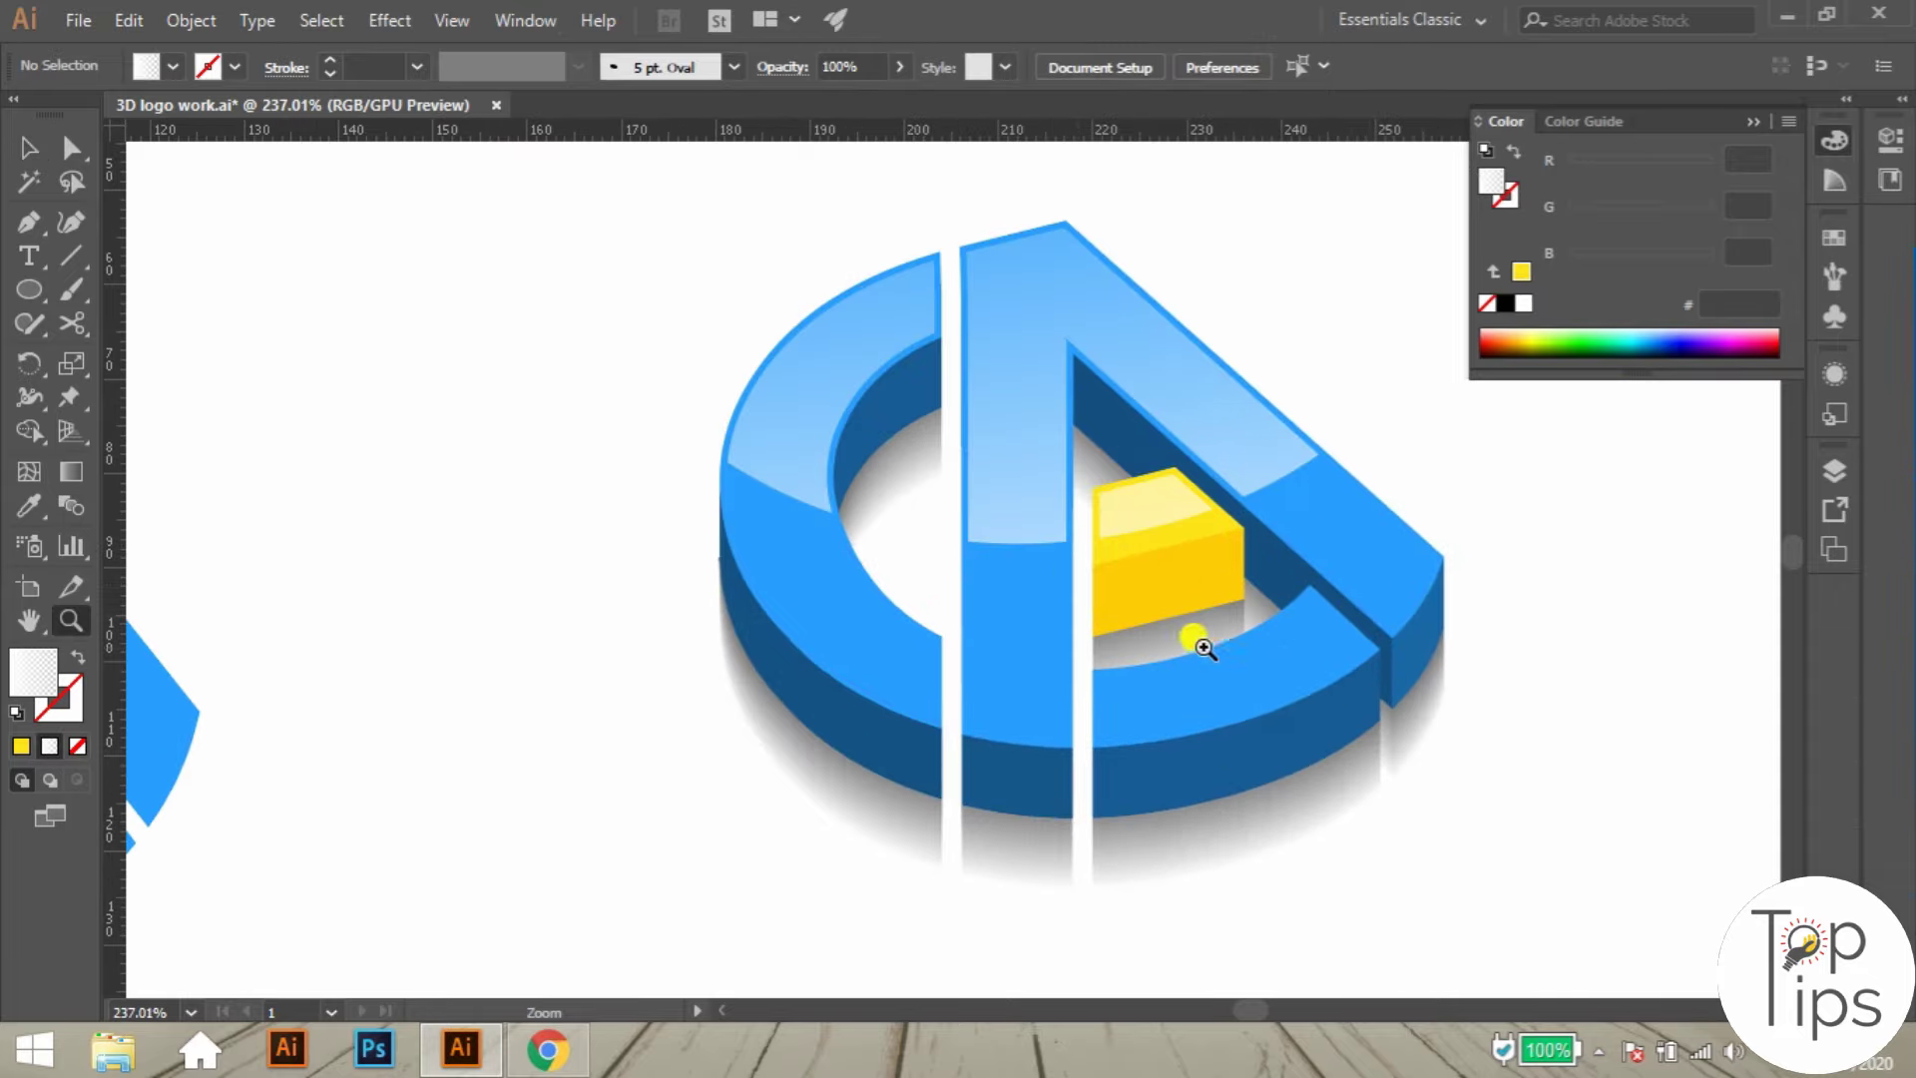
drag(1337, 635, 1740, 710)
key(a)
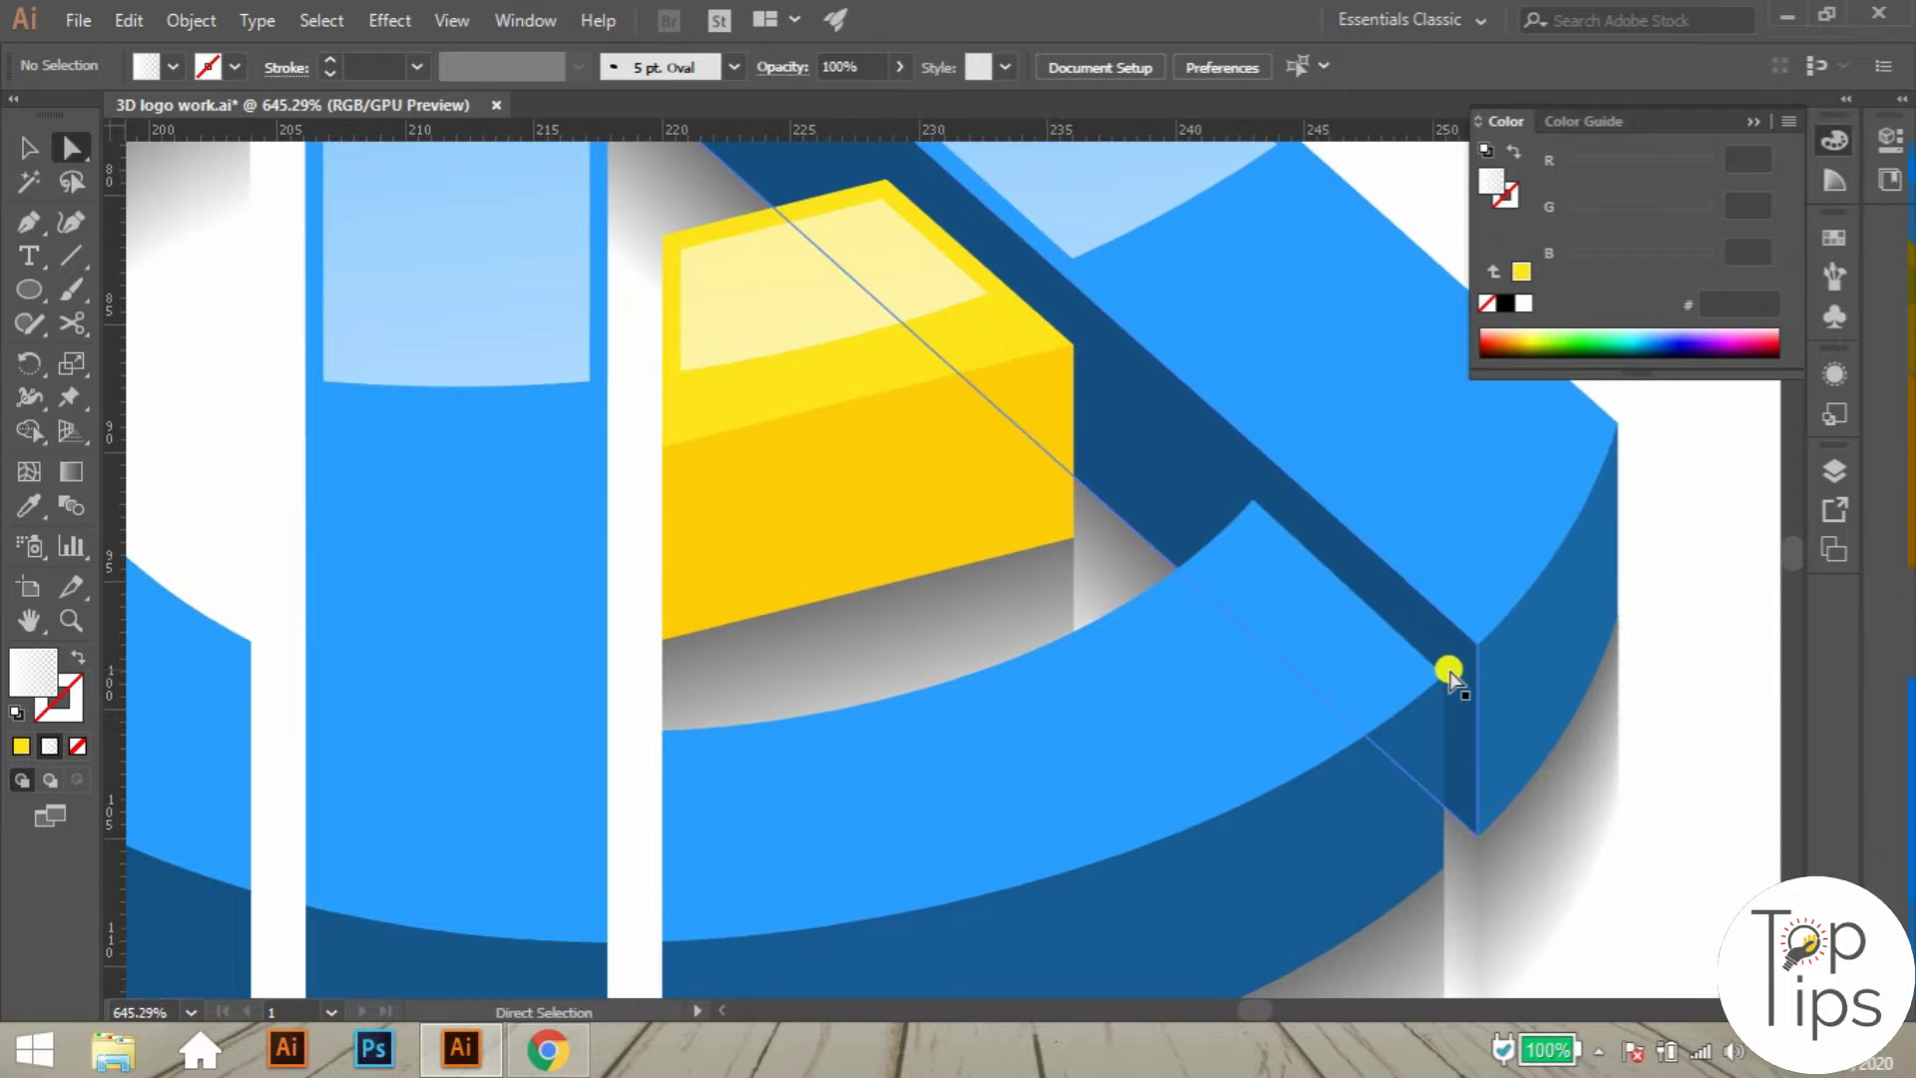
click(1444, 679)
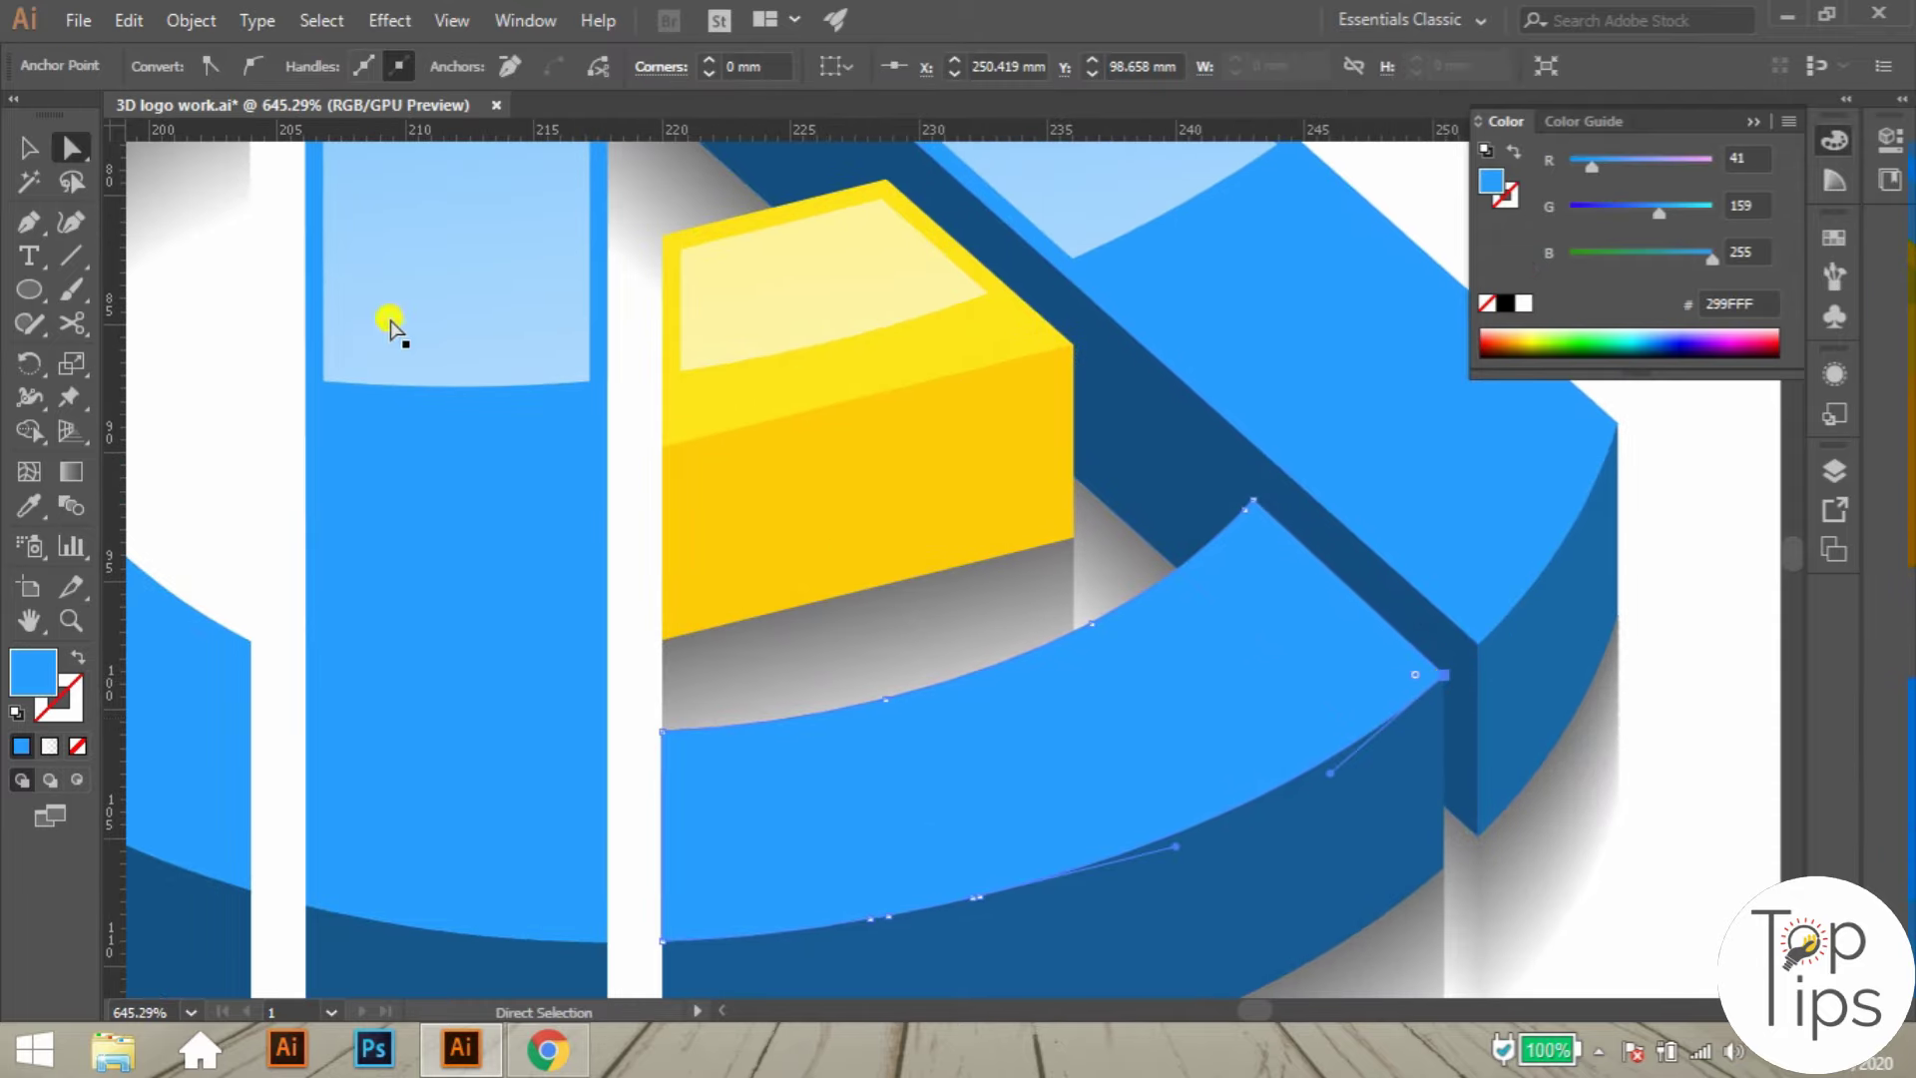
key(space)
key(z)
drag(1484, 589, 1039, 610)
key(space)
key(ctrl+c)
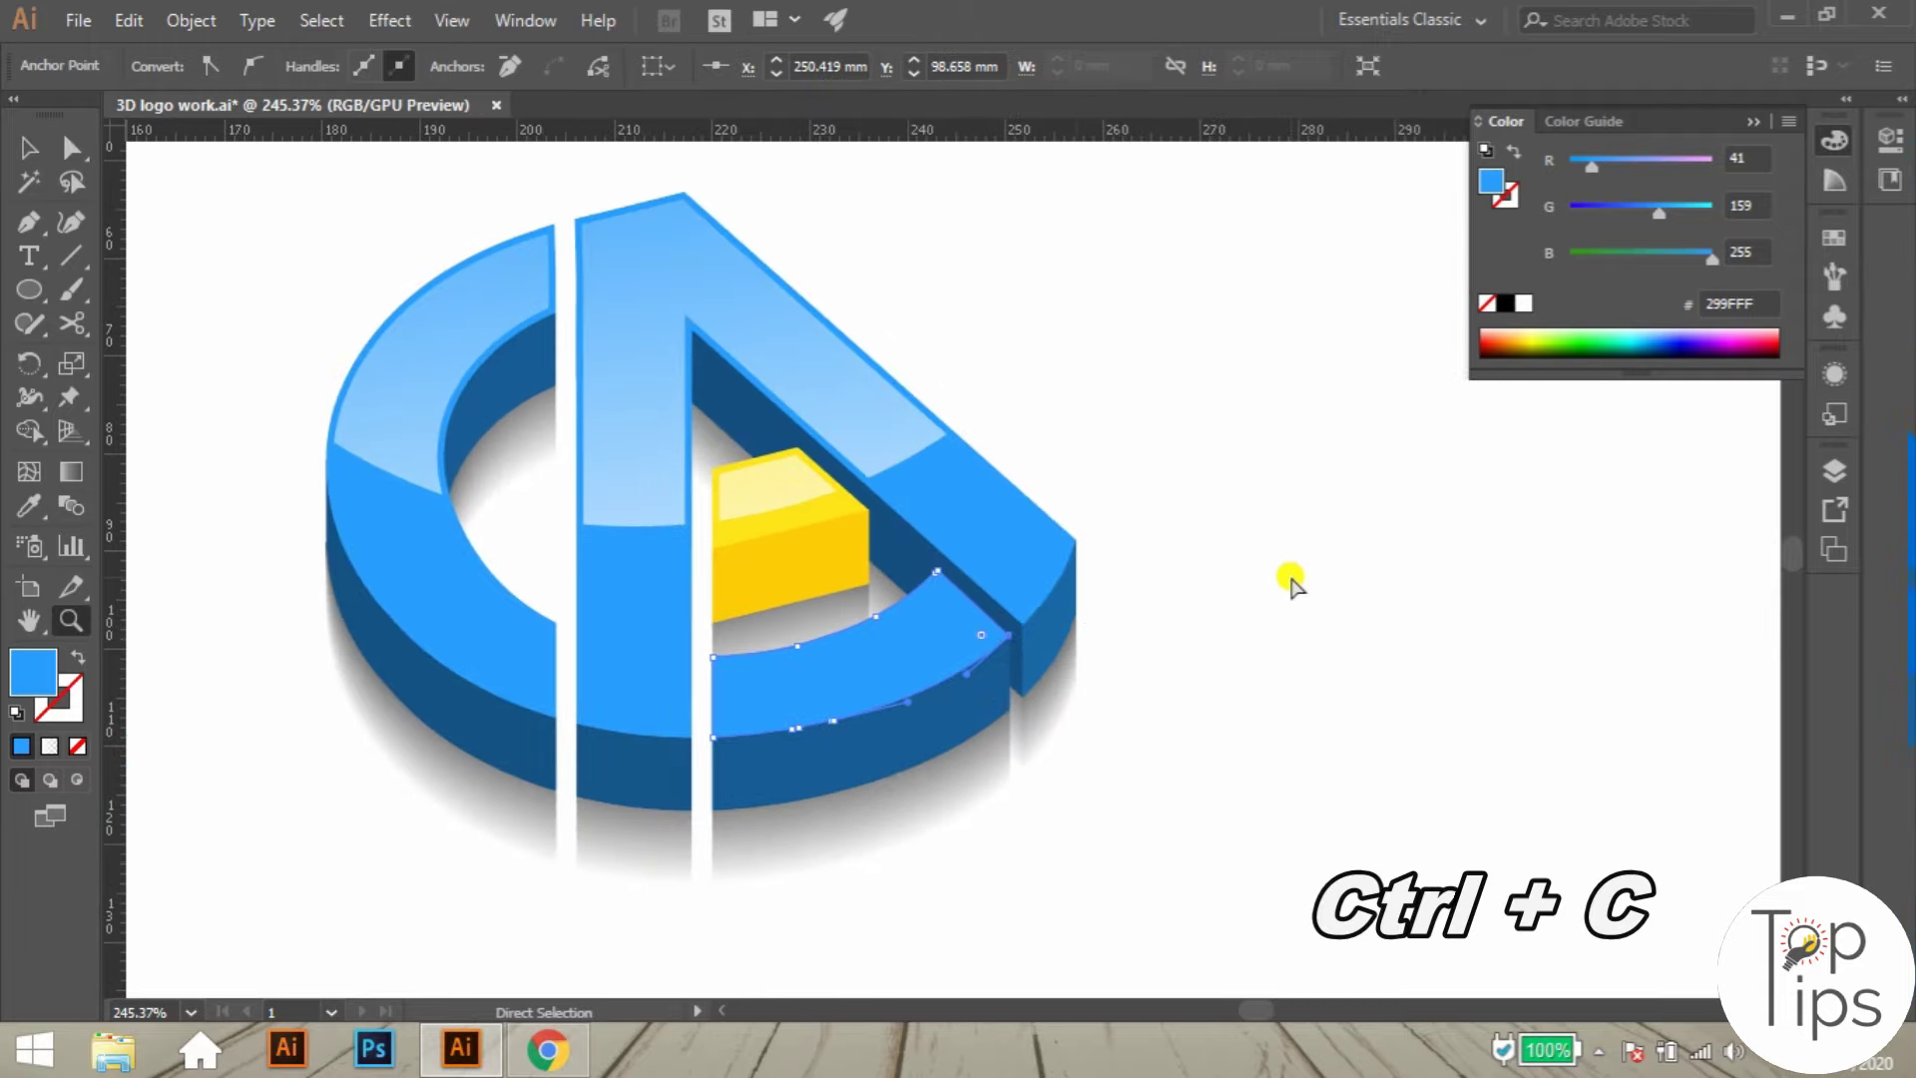
click(1293, 557)
key(space)
drag(734, 539, 1322, 561)
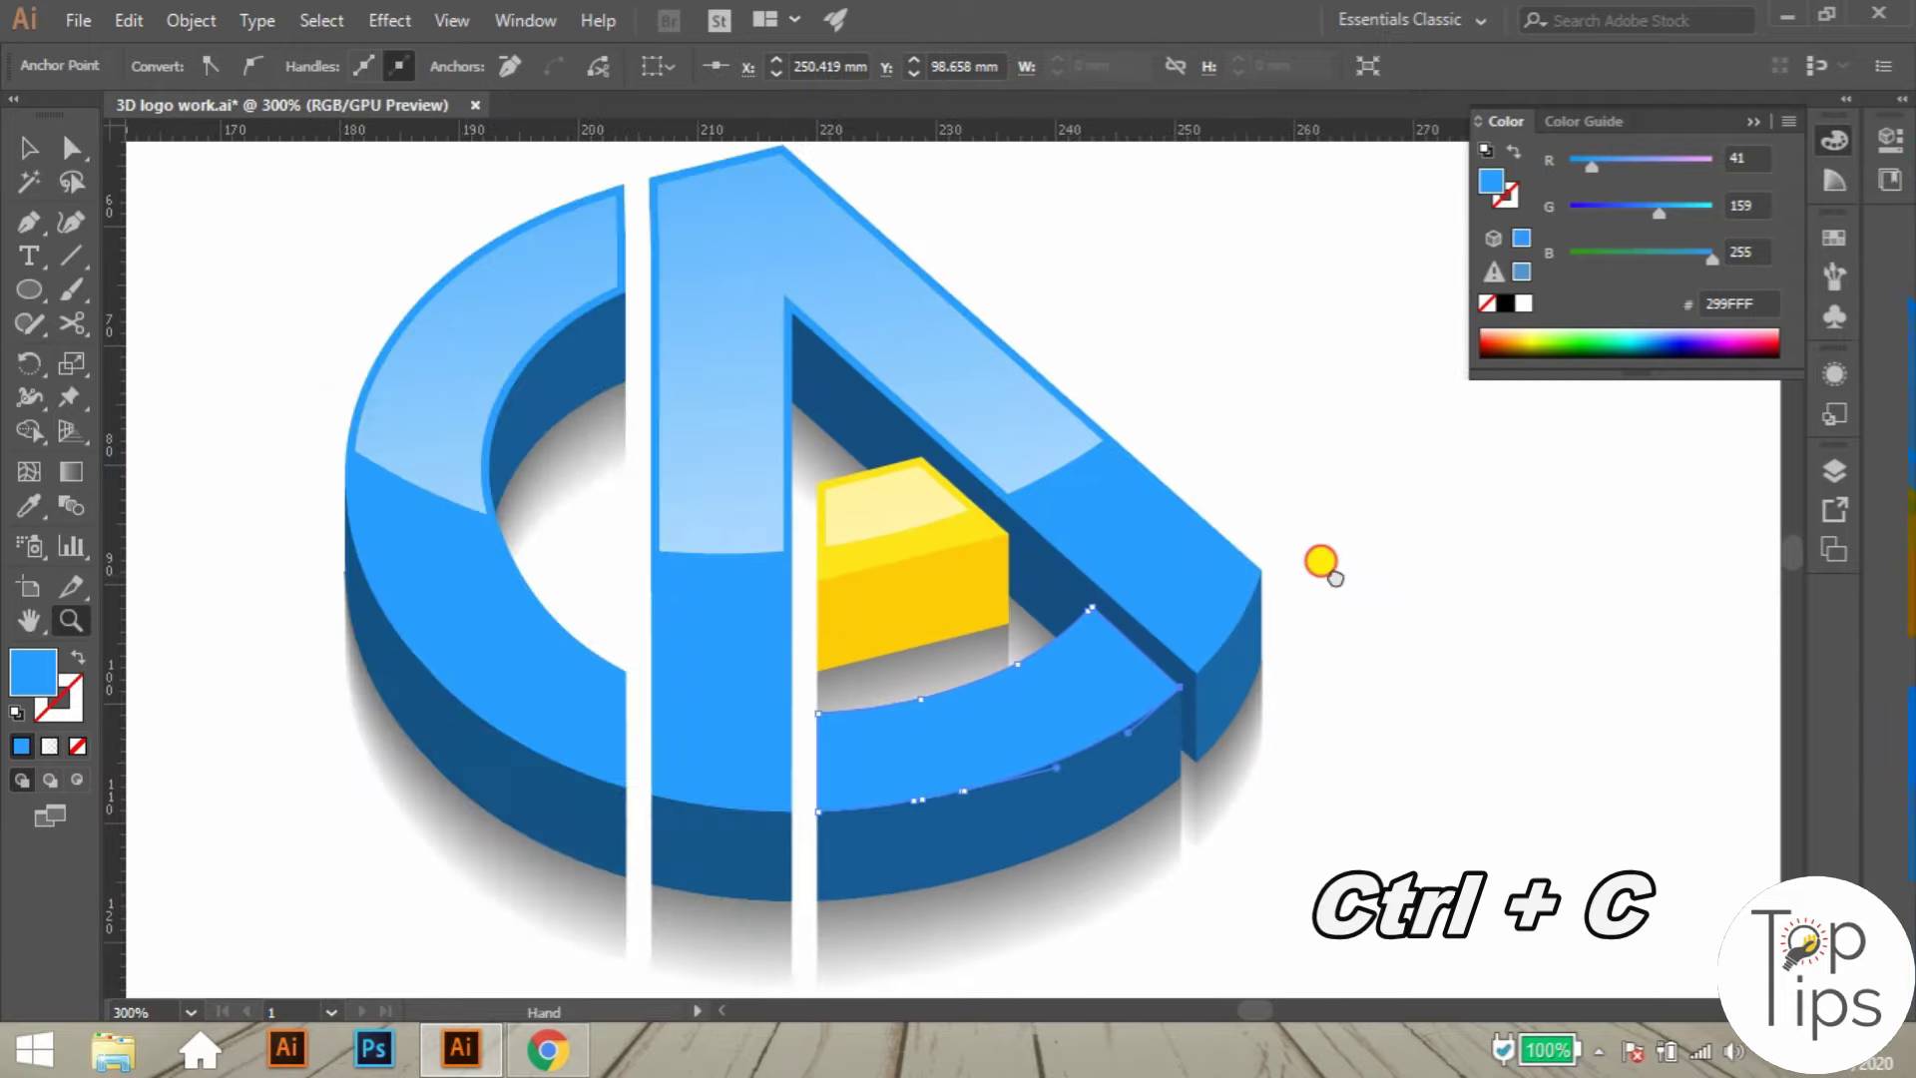
key(a)
click(1450, 503)
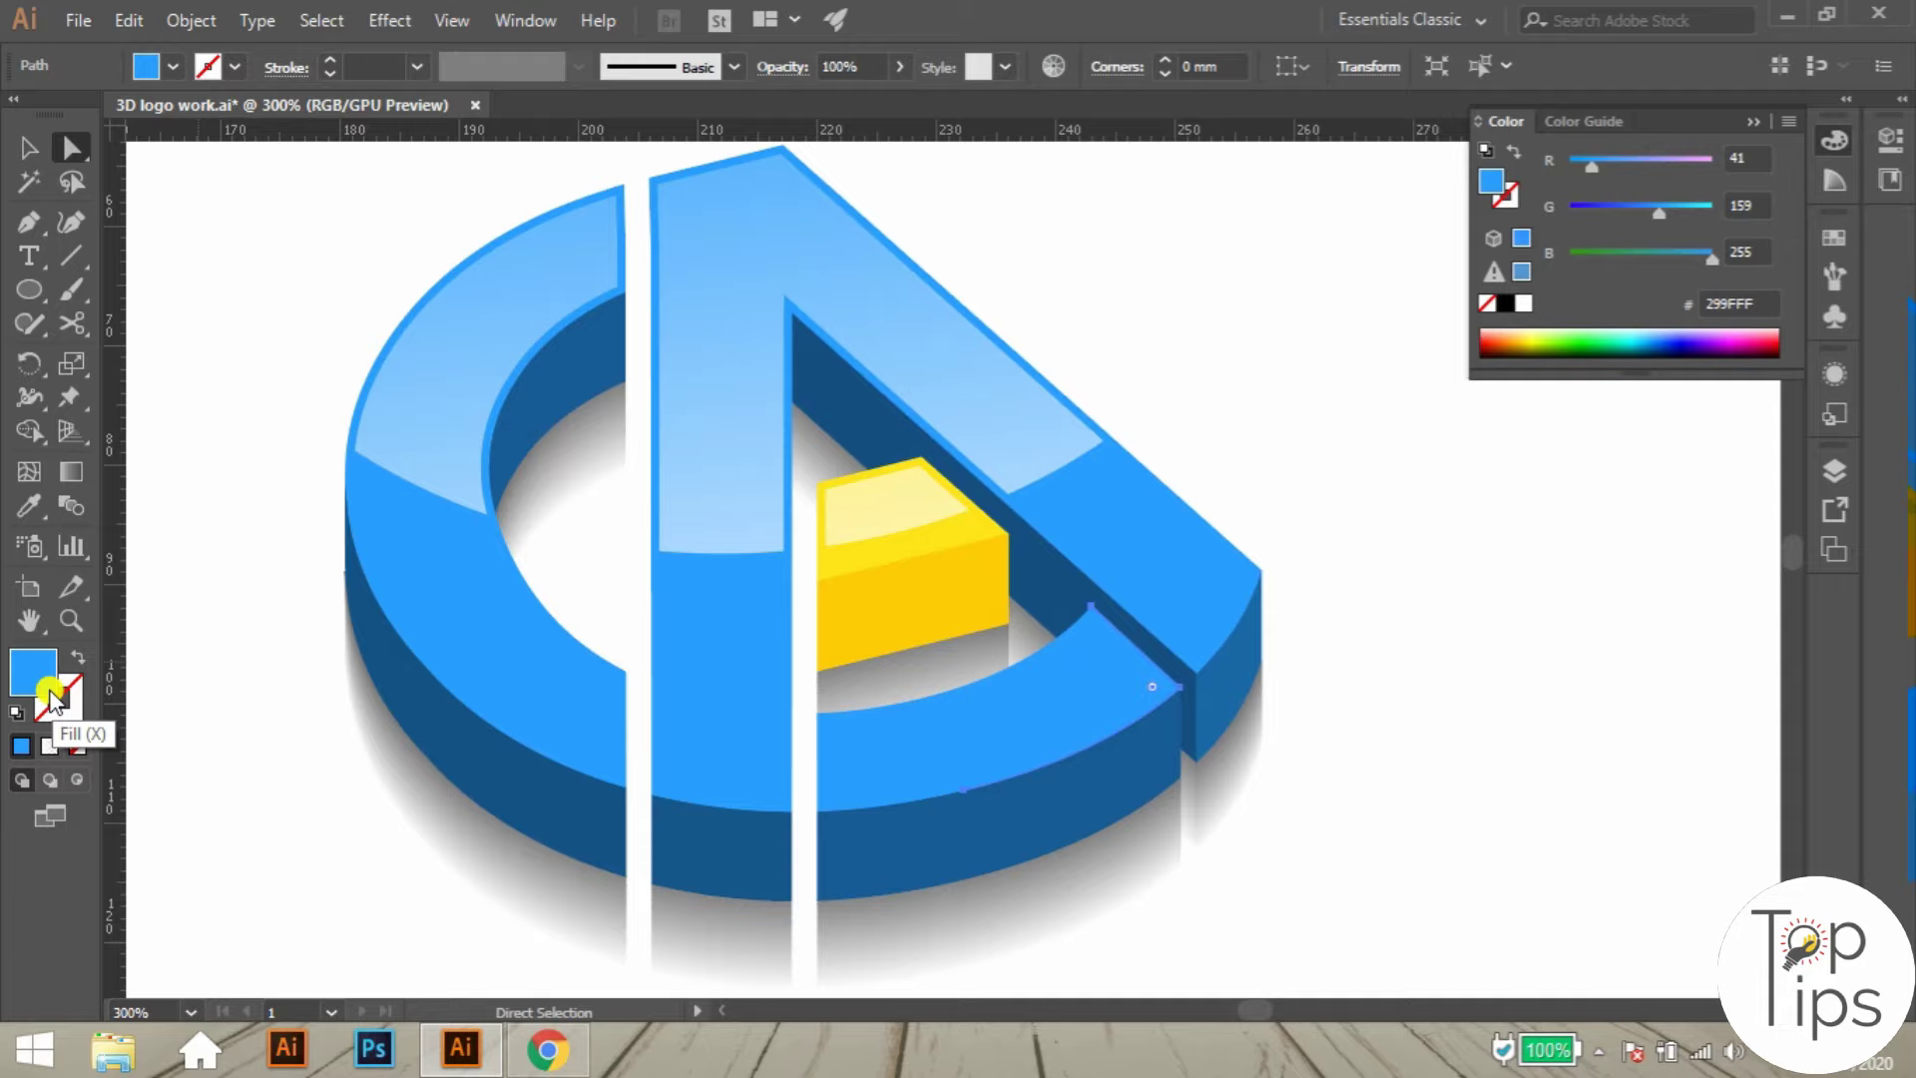
- Give the pasted corner edges no fill and a white 2 pt stroke with Width Profile 1
click(77, 748)
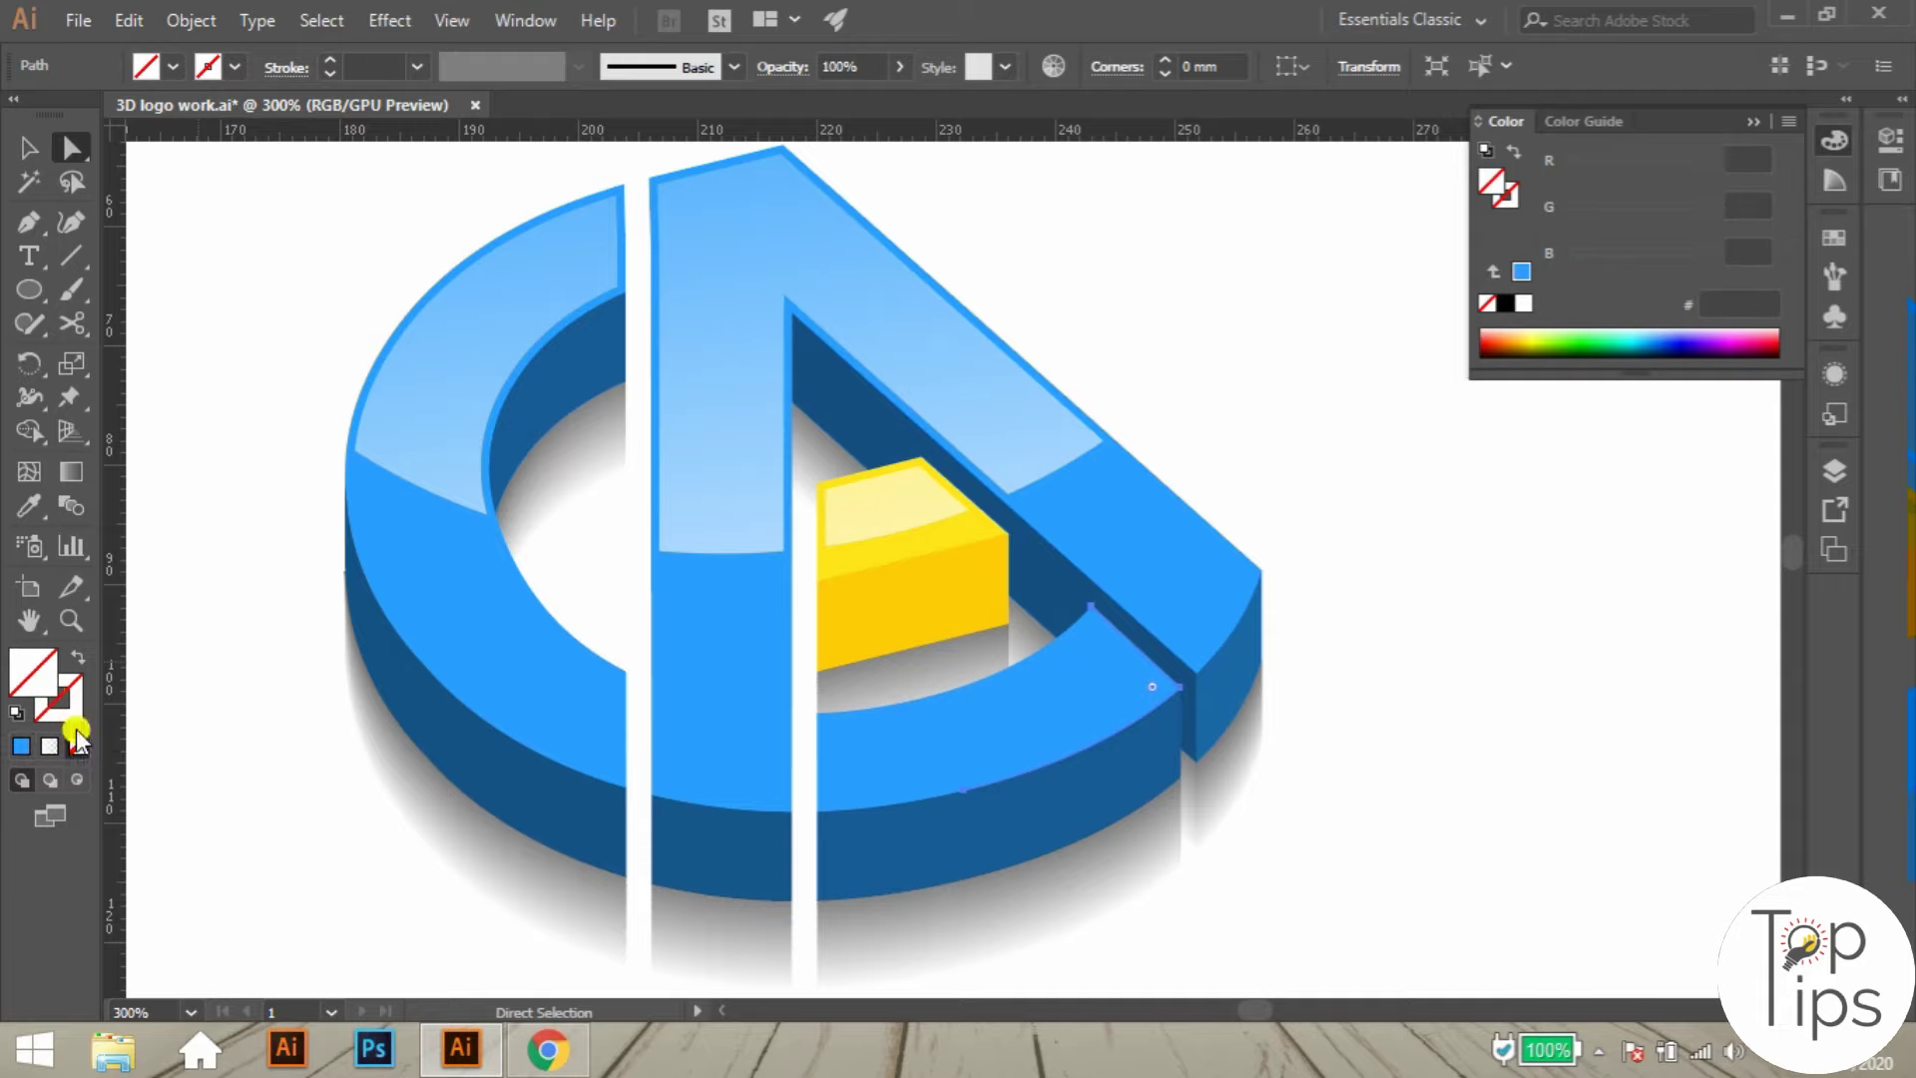
click(1522, 302)
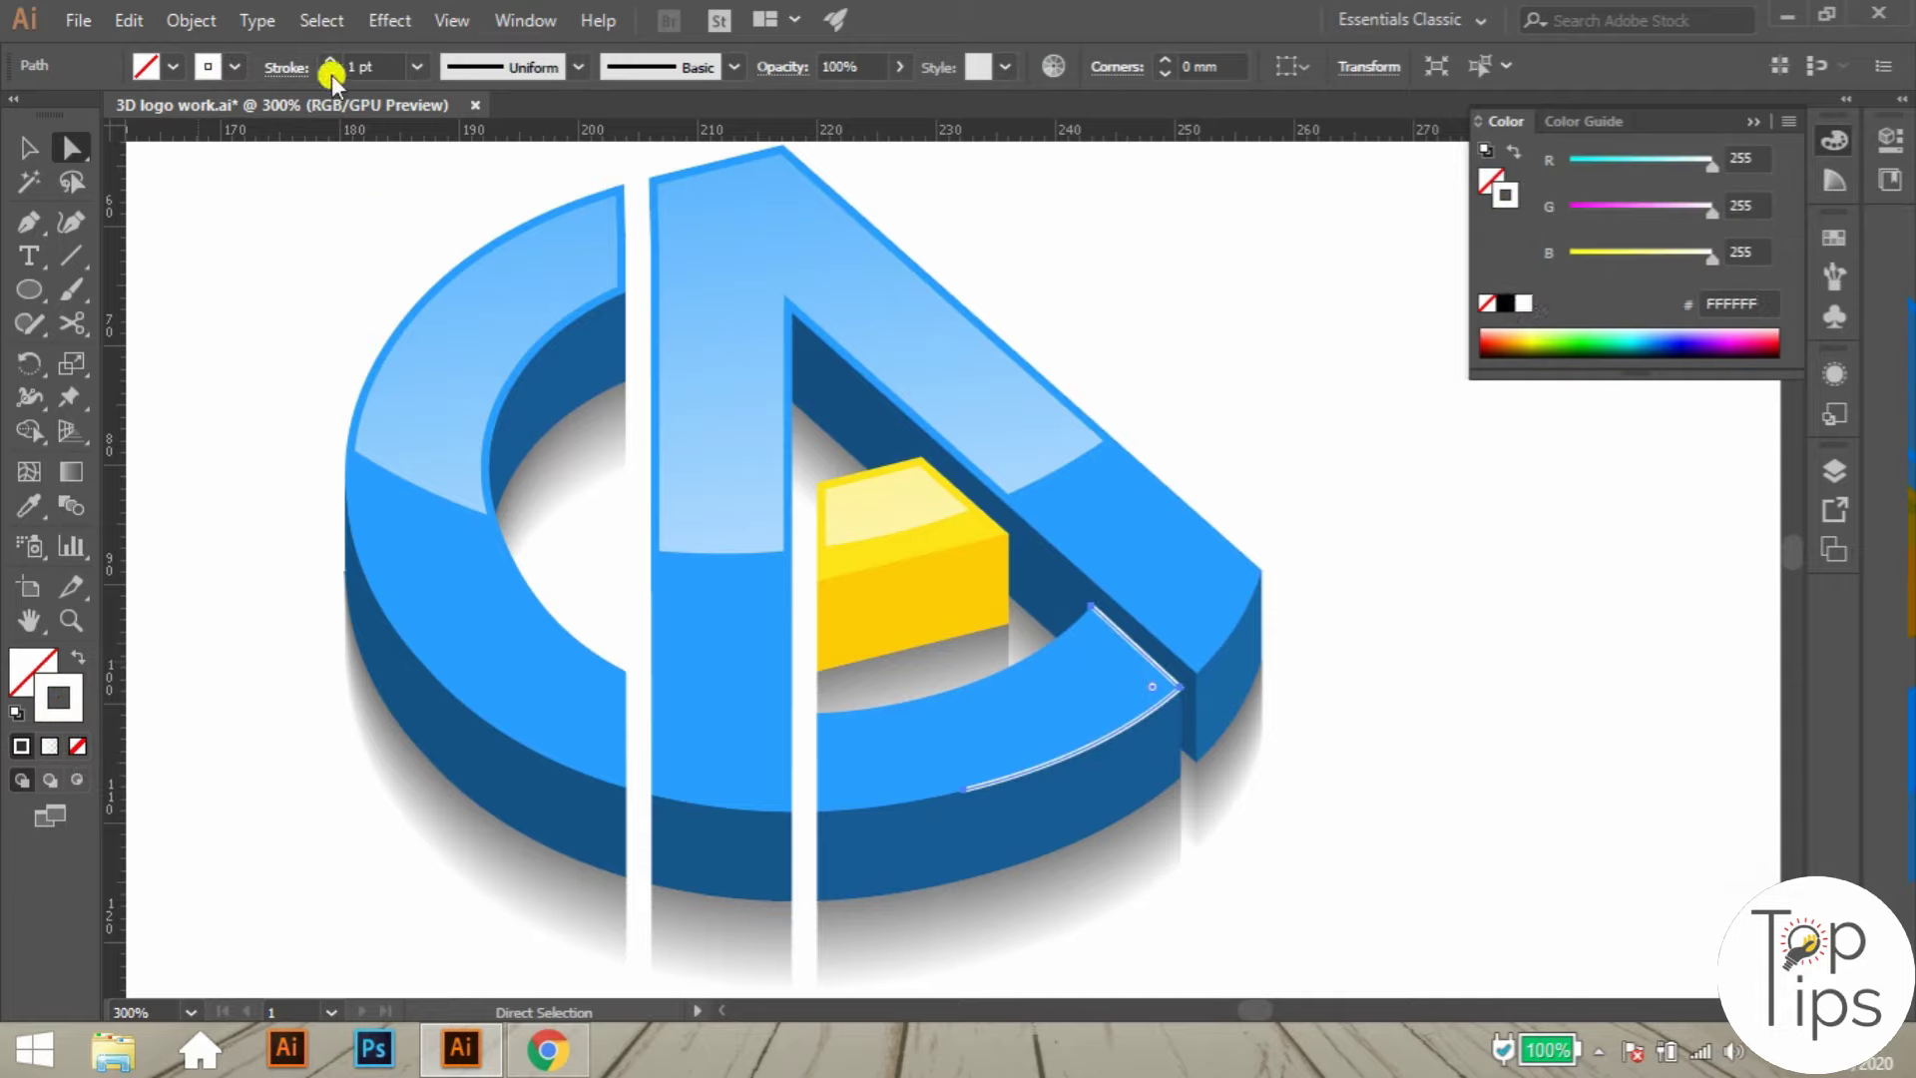
click(397, 64)
text(2)
key(Return)
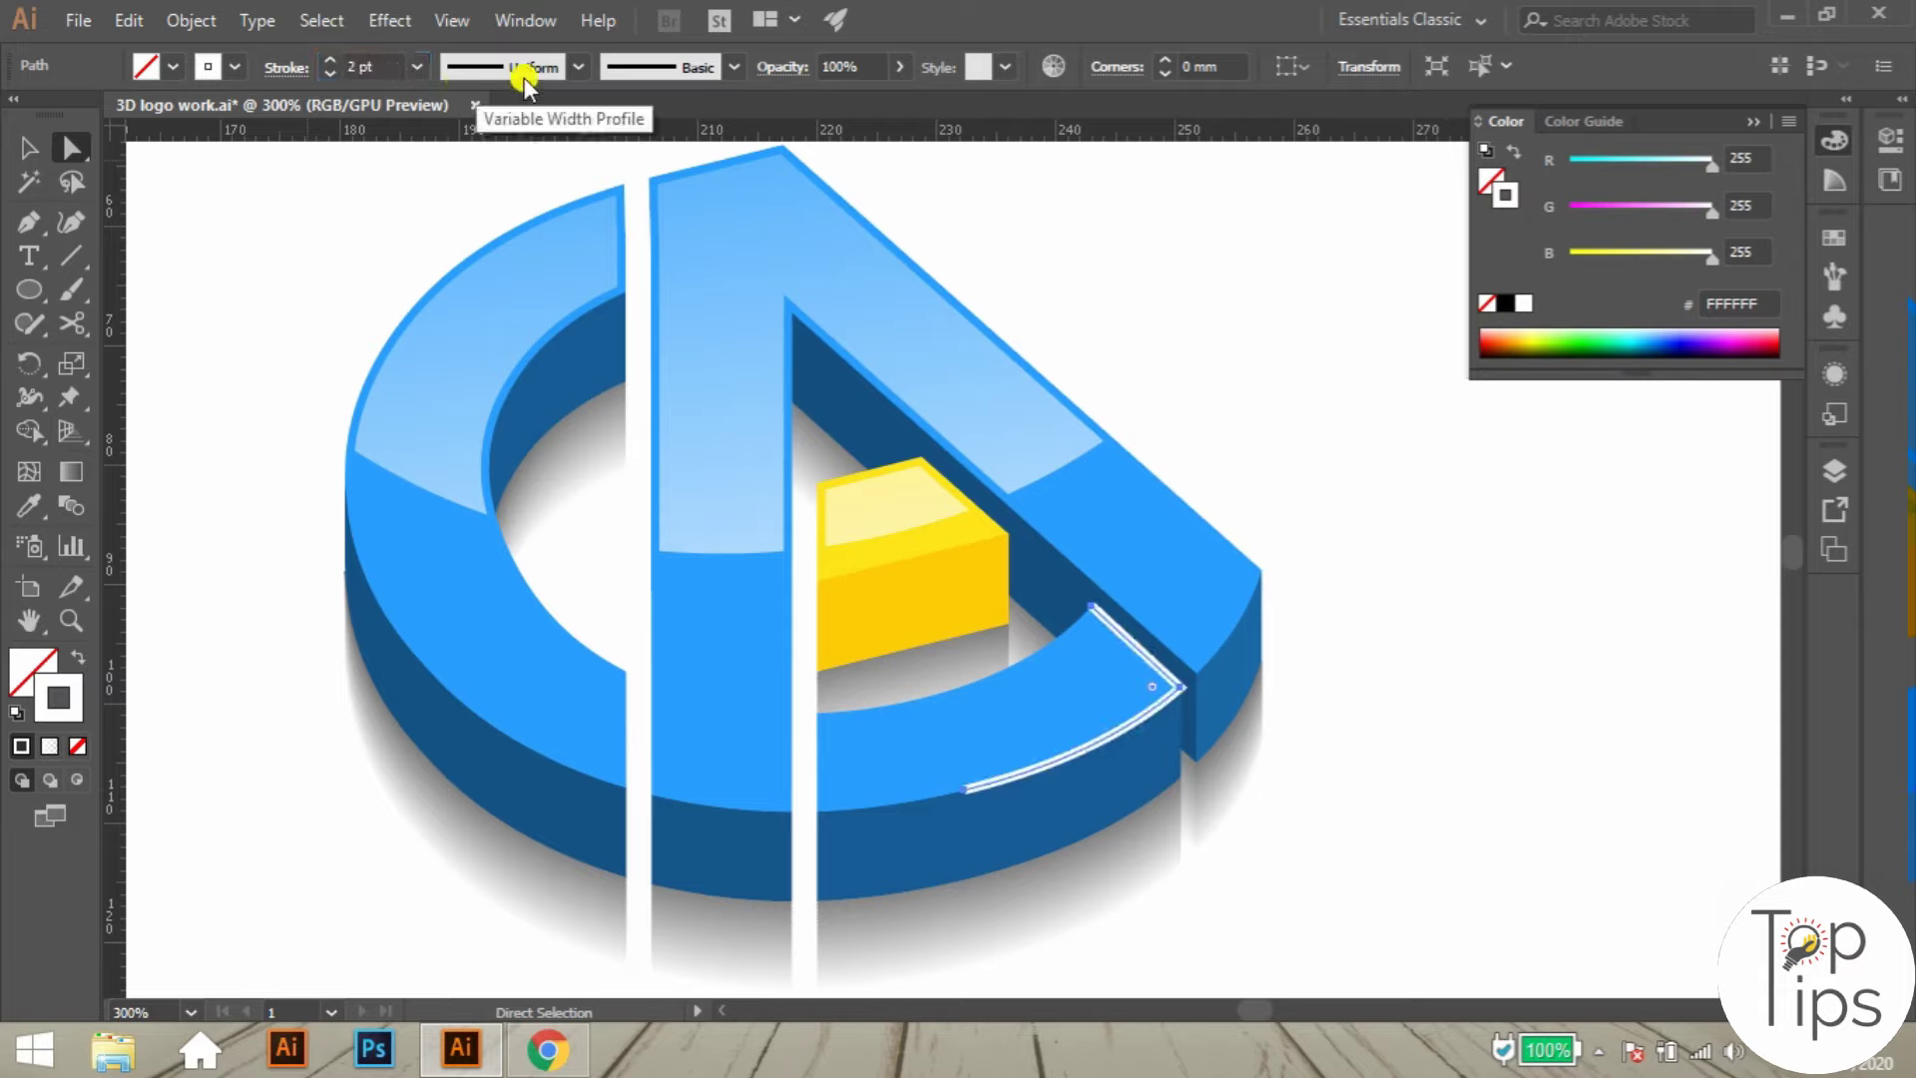
click(577, 67)
click(546, 150)
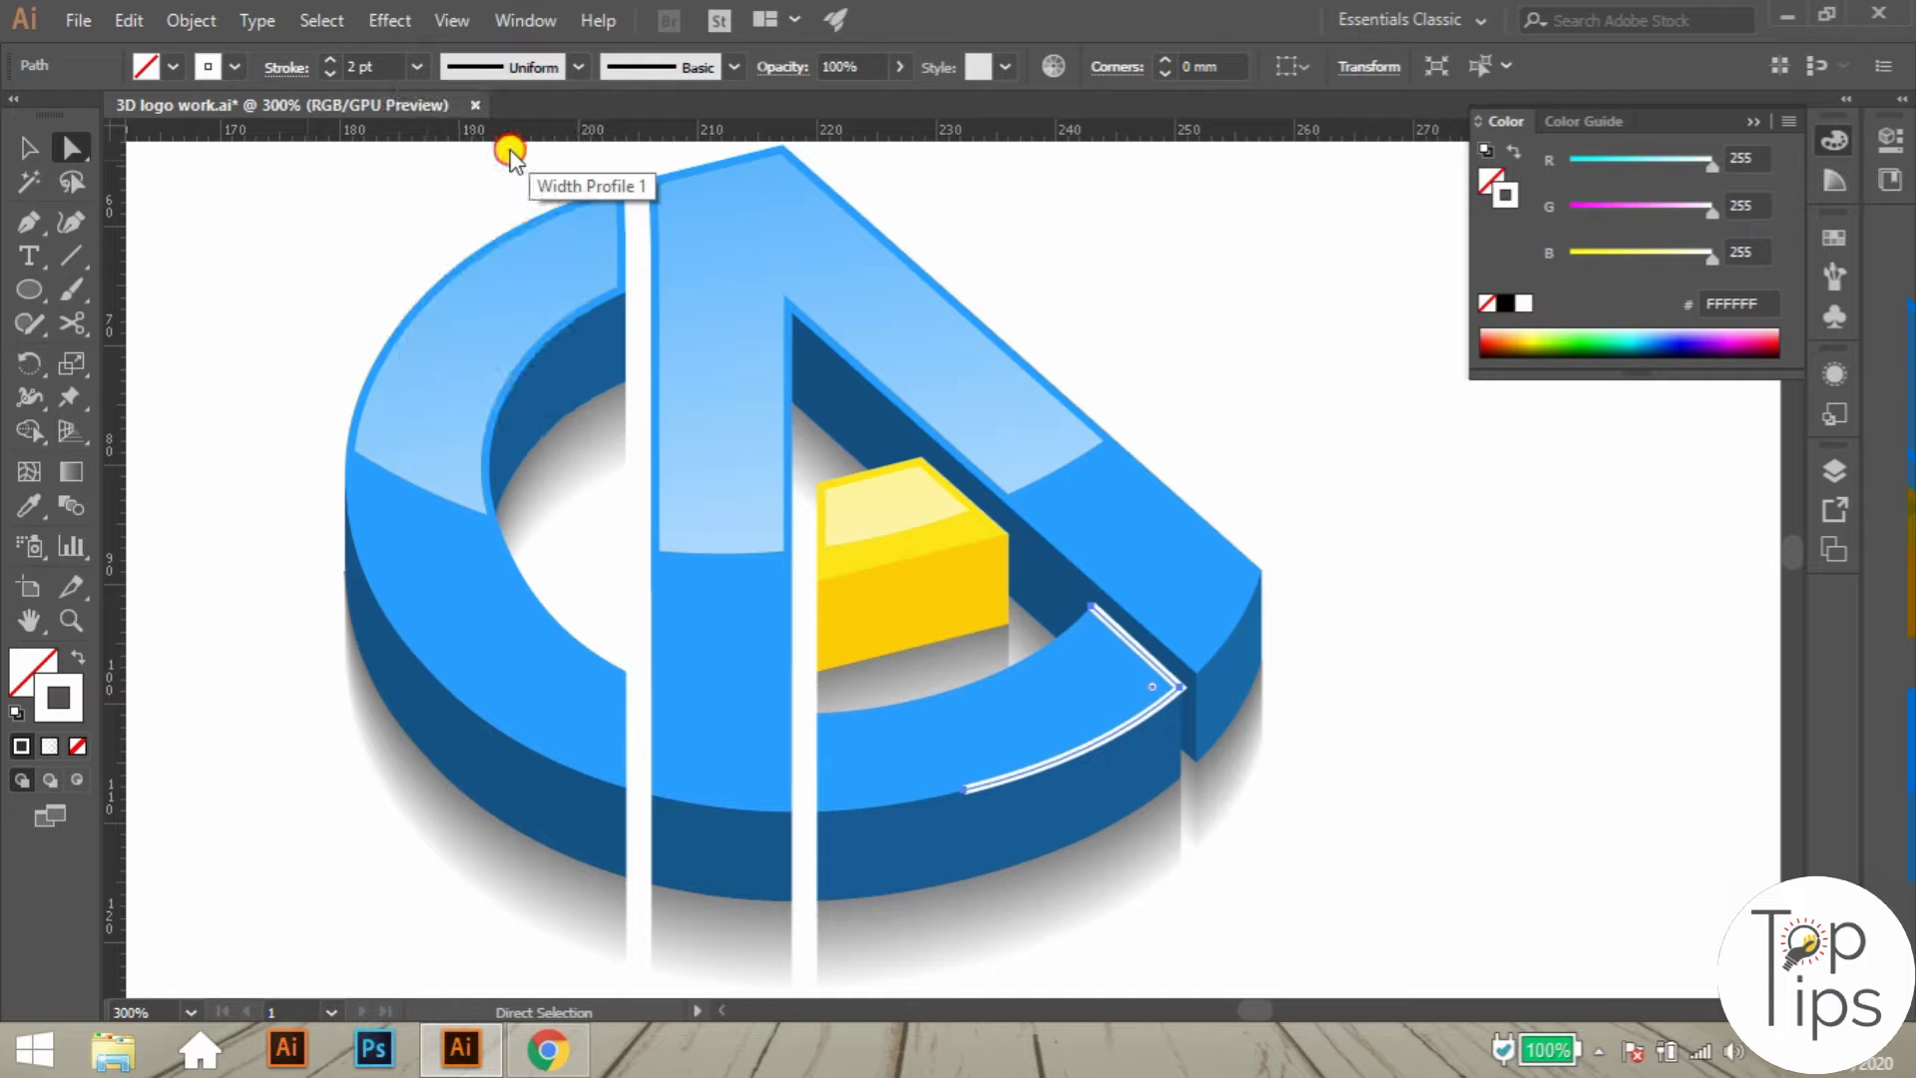
click(1317, 517)
- Copy the edges meeting at the outer tip of the A's slanted leg and paste them in front
scroll(1318, 517, up, 5)
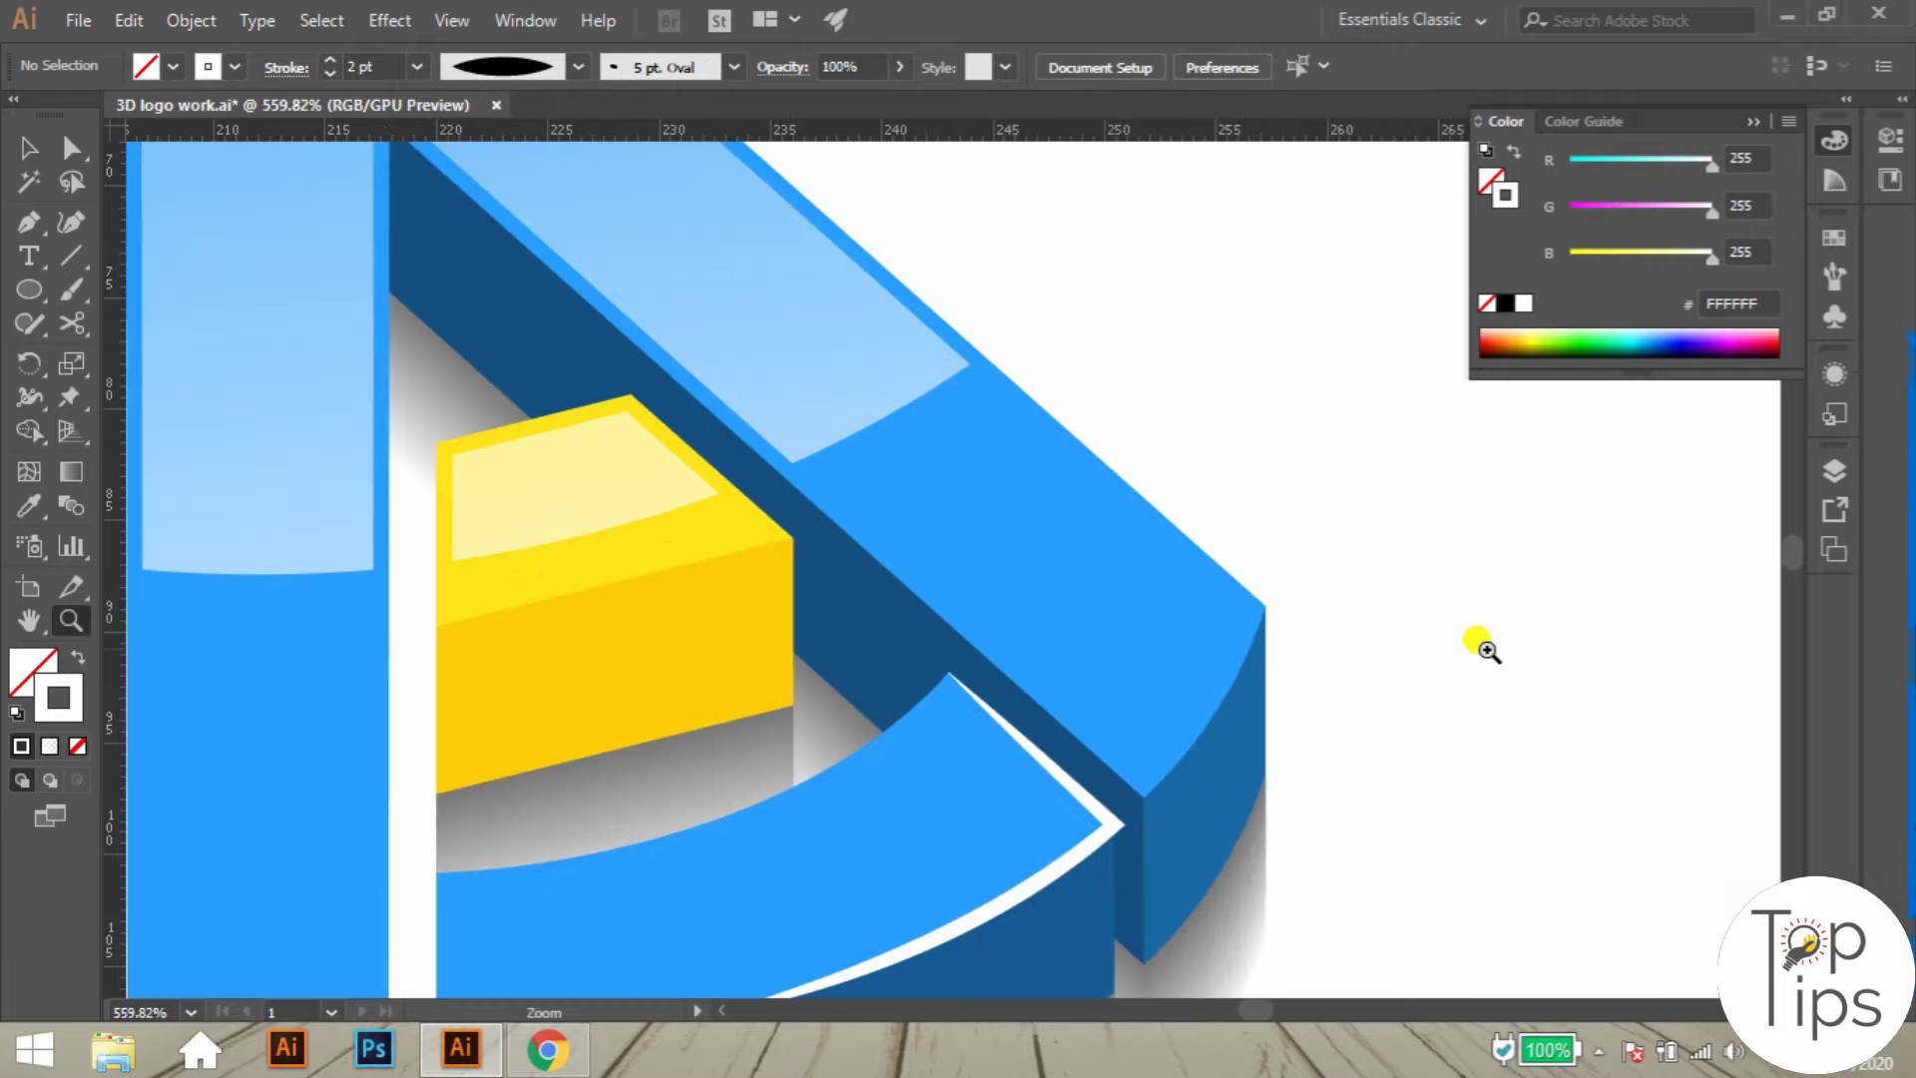
drag(1295, 610, 1275, 608)
drag(1366, 547, 818, 748)
drag(1158, 664, 1421, 630)
click(1413, 624)
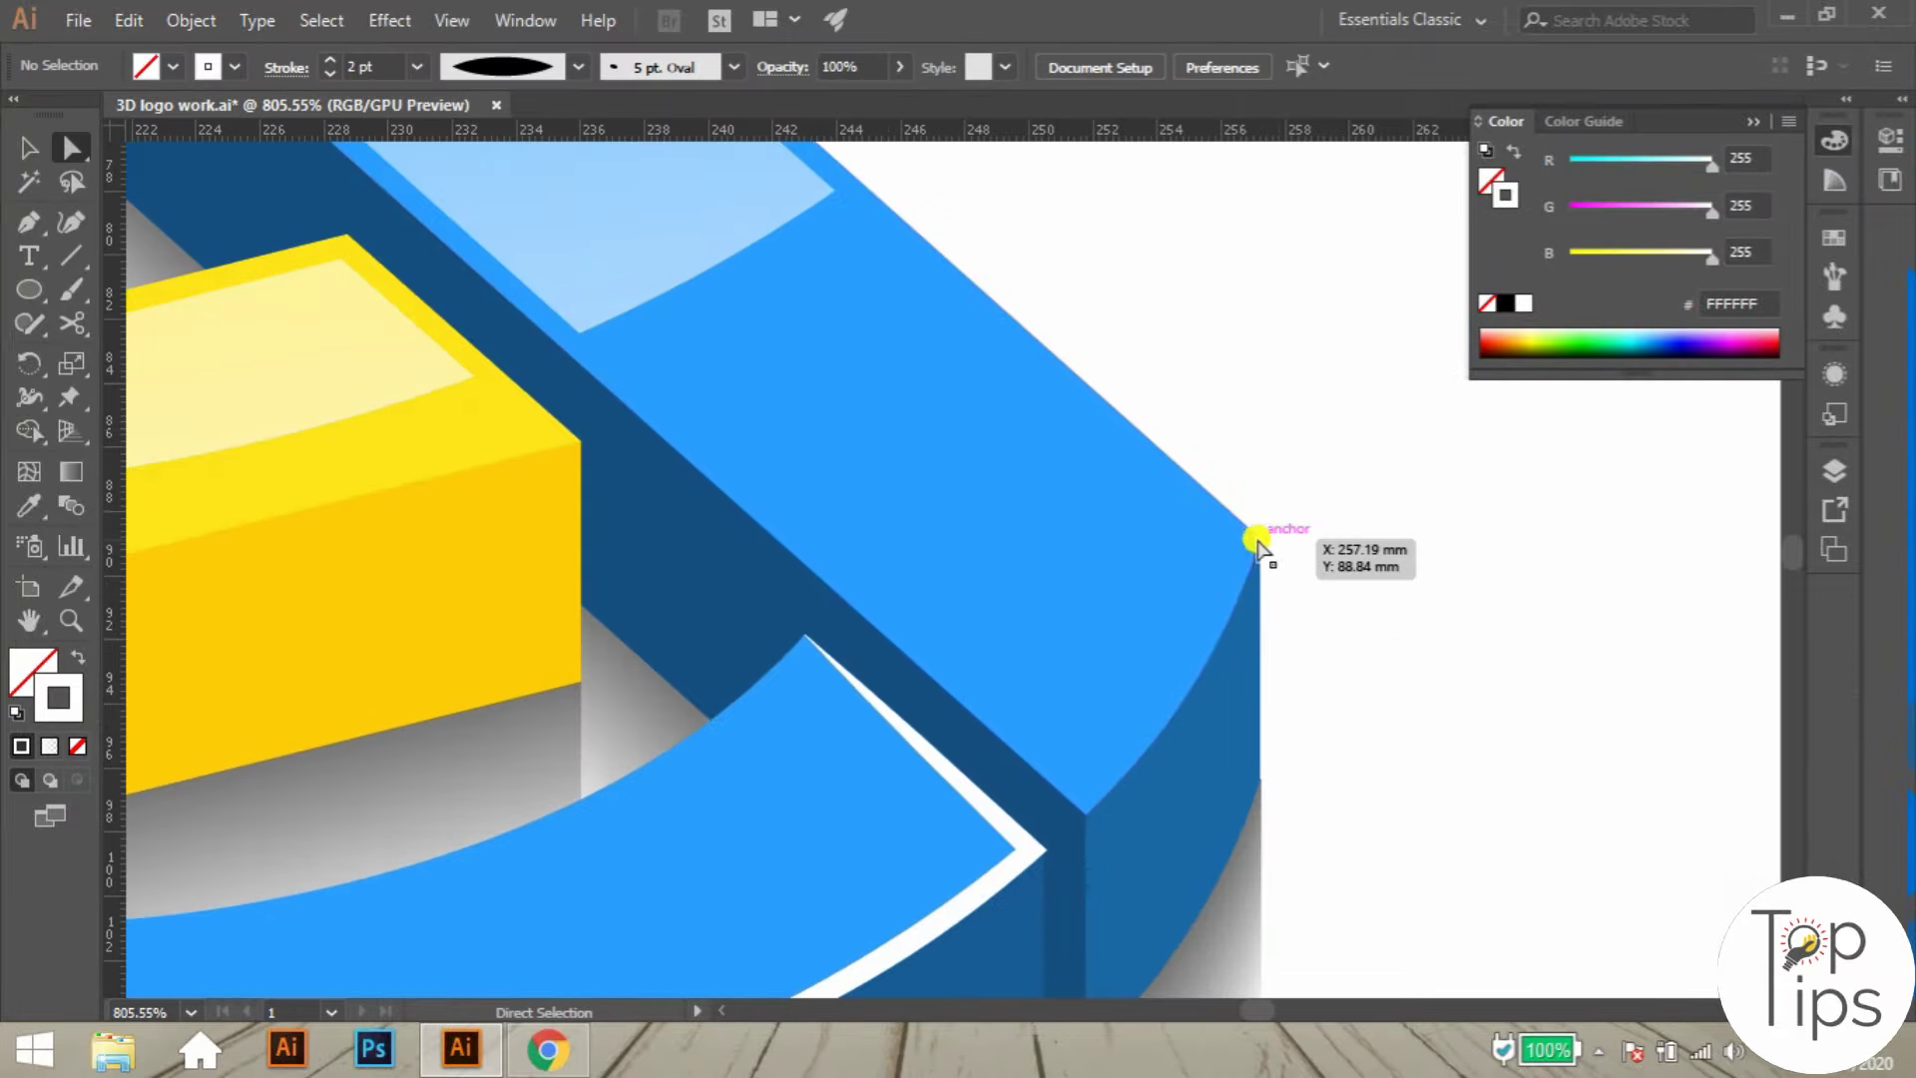
click(1259, 538)
key(ctrl+c)
key(ctrl+f)
drag(1397, 518, 896, 694)
- Match the pasted A edges to the white corner highlight with the Eyedropper and apply Width Profile 1
click(33, 507)
click(1104, 688)
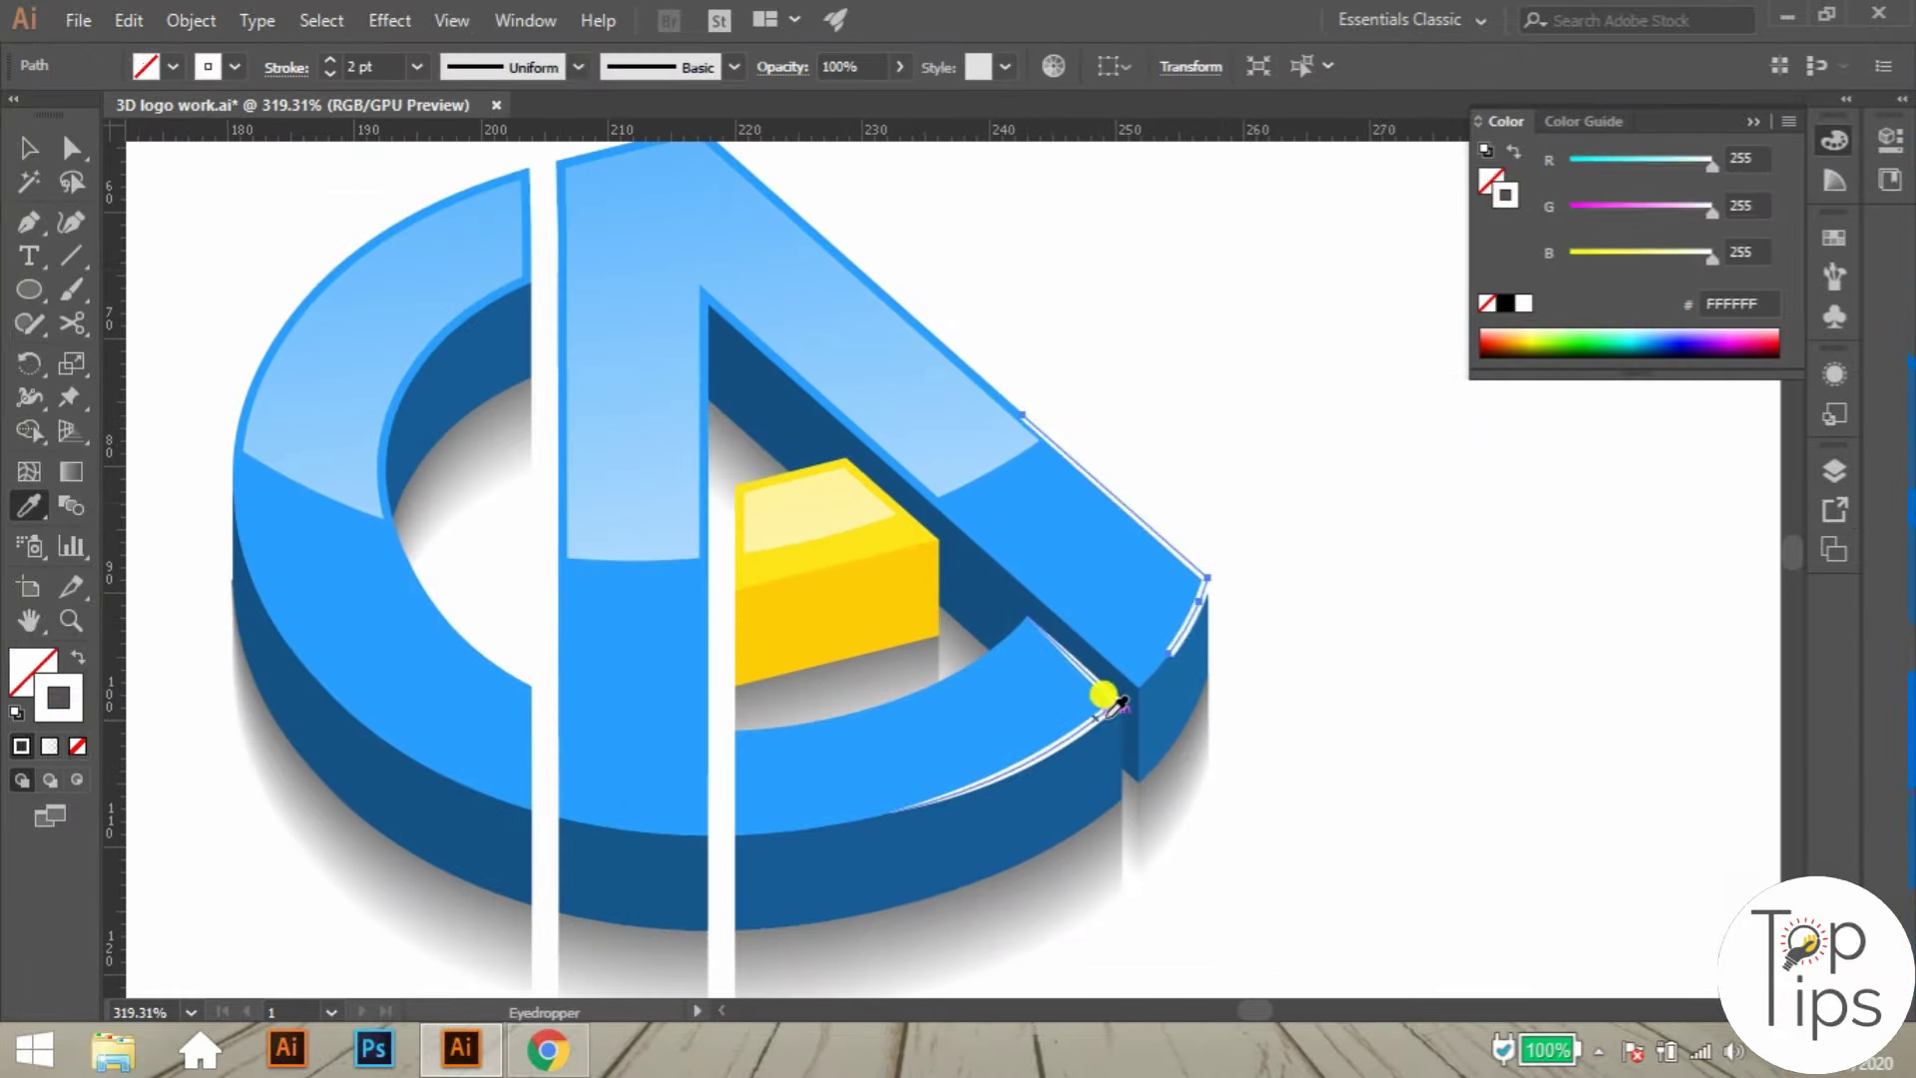
click(578, 66)
click(526, 154)
key(a)
click(1338, 543)
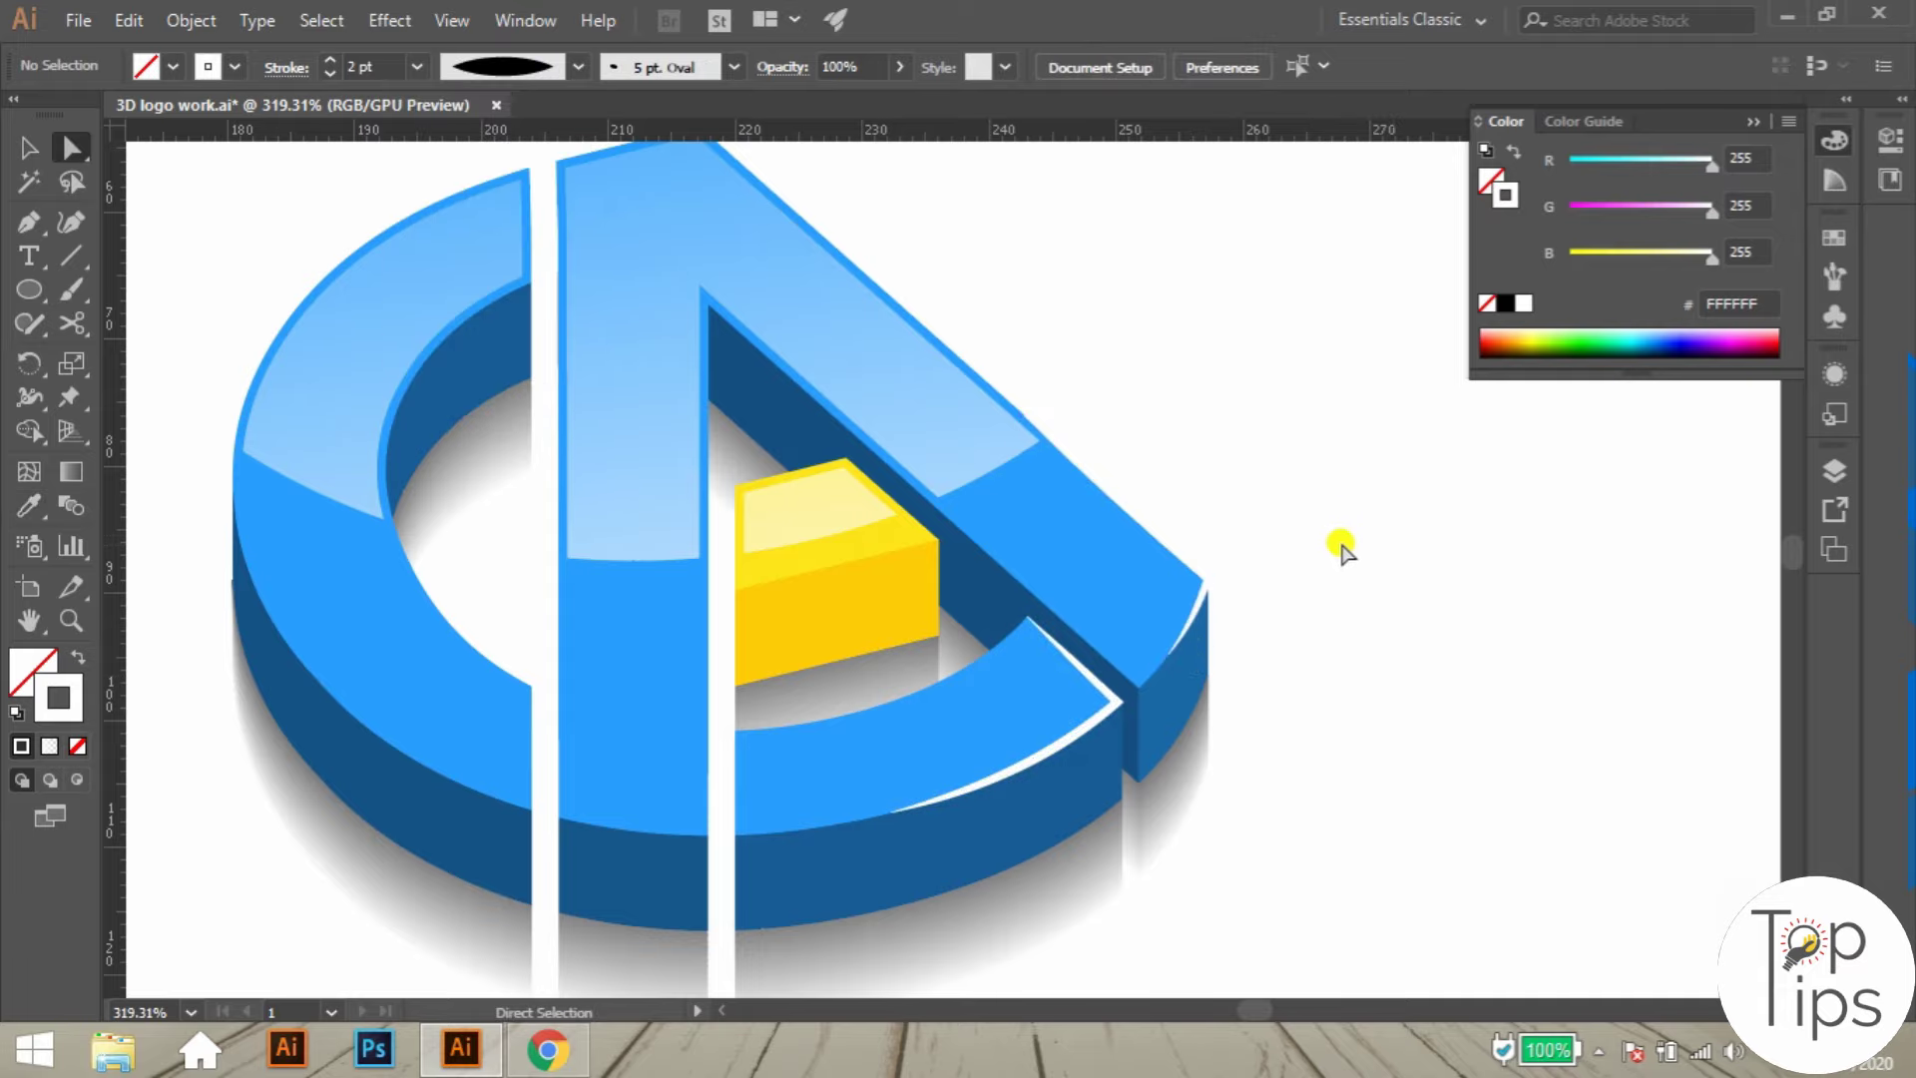
- Copy the edges meeting at the front outer corner of the yellow block's top face and paste them in front
scroll(847, 603, up, 5)
click(1066, 491)
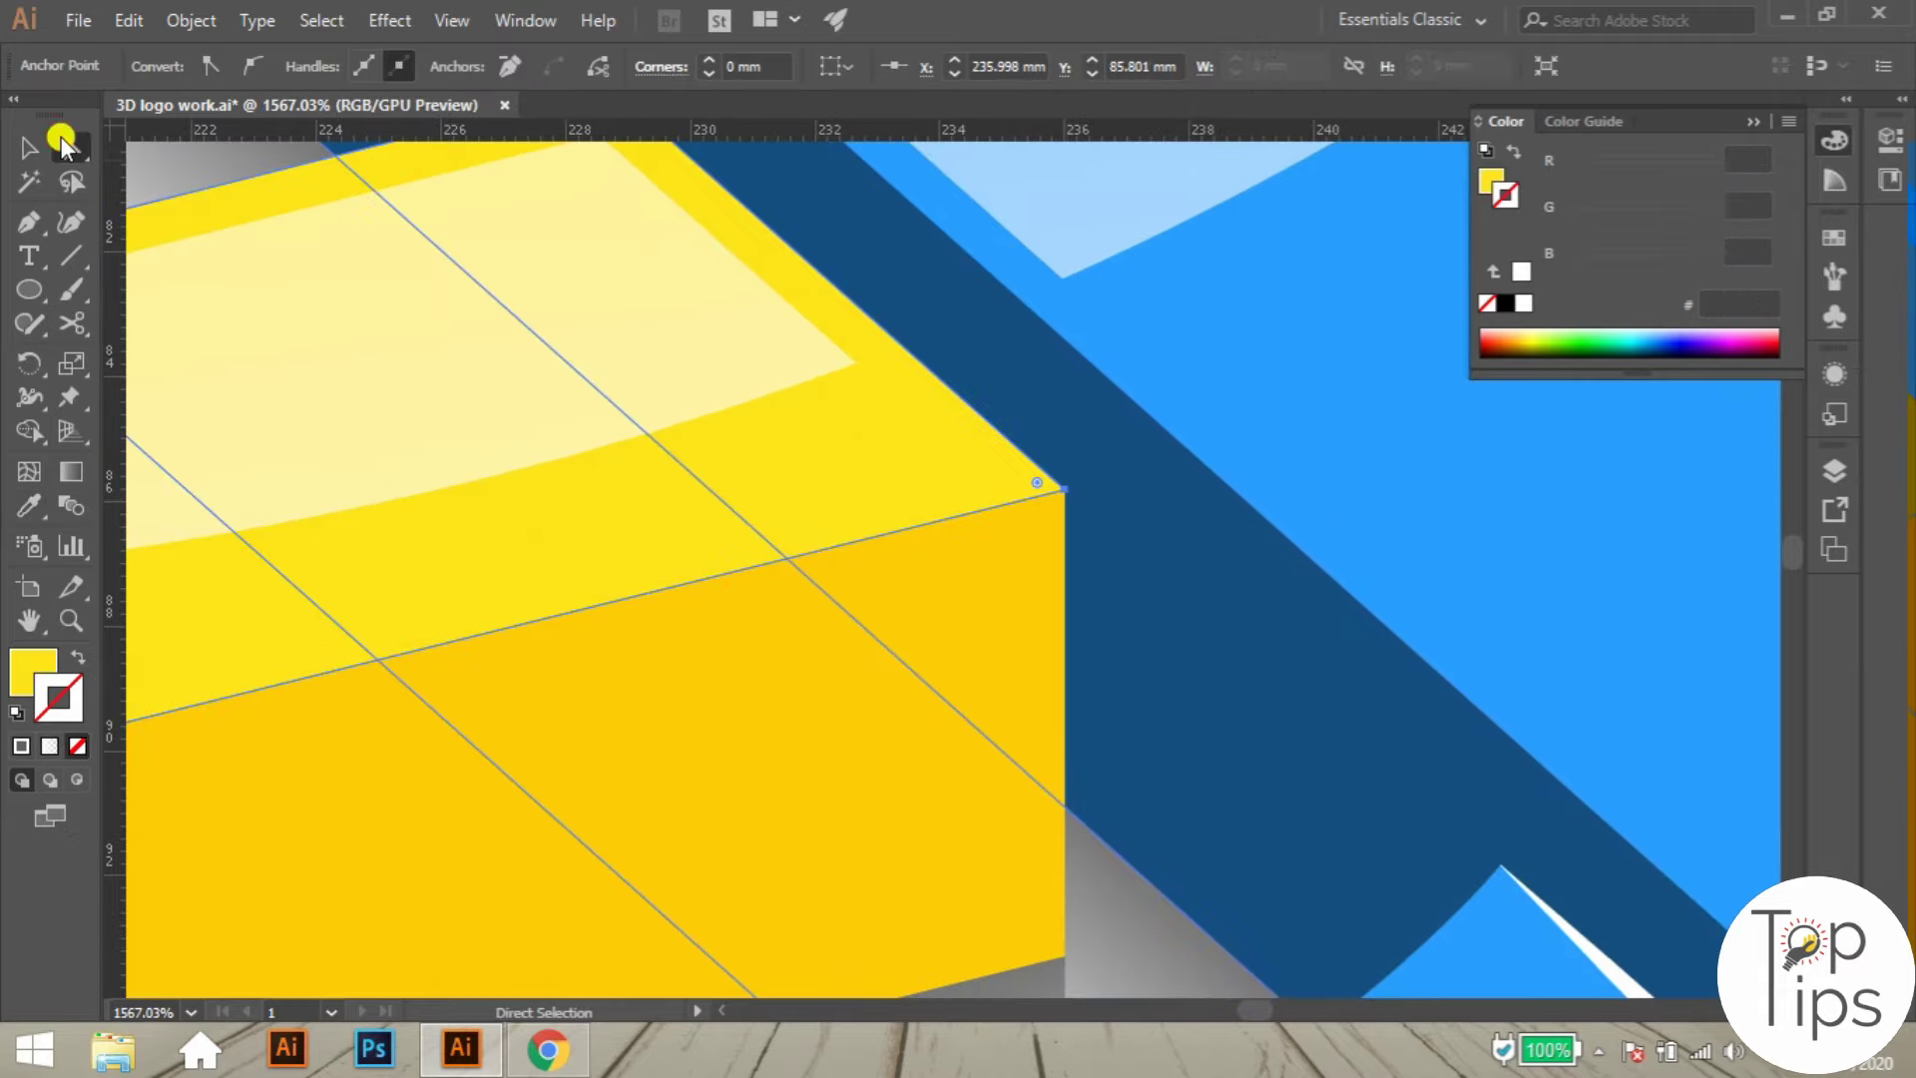
key(z)
drag(1288, 419, 522, 642)
key(ctrl+minus)
key(ctrl+plus)
key(a)
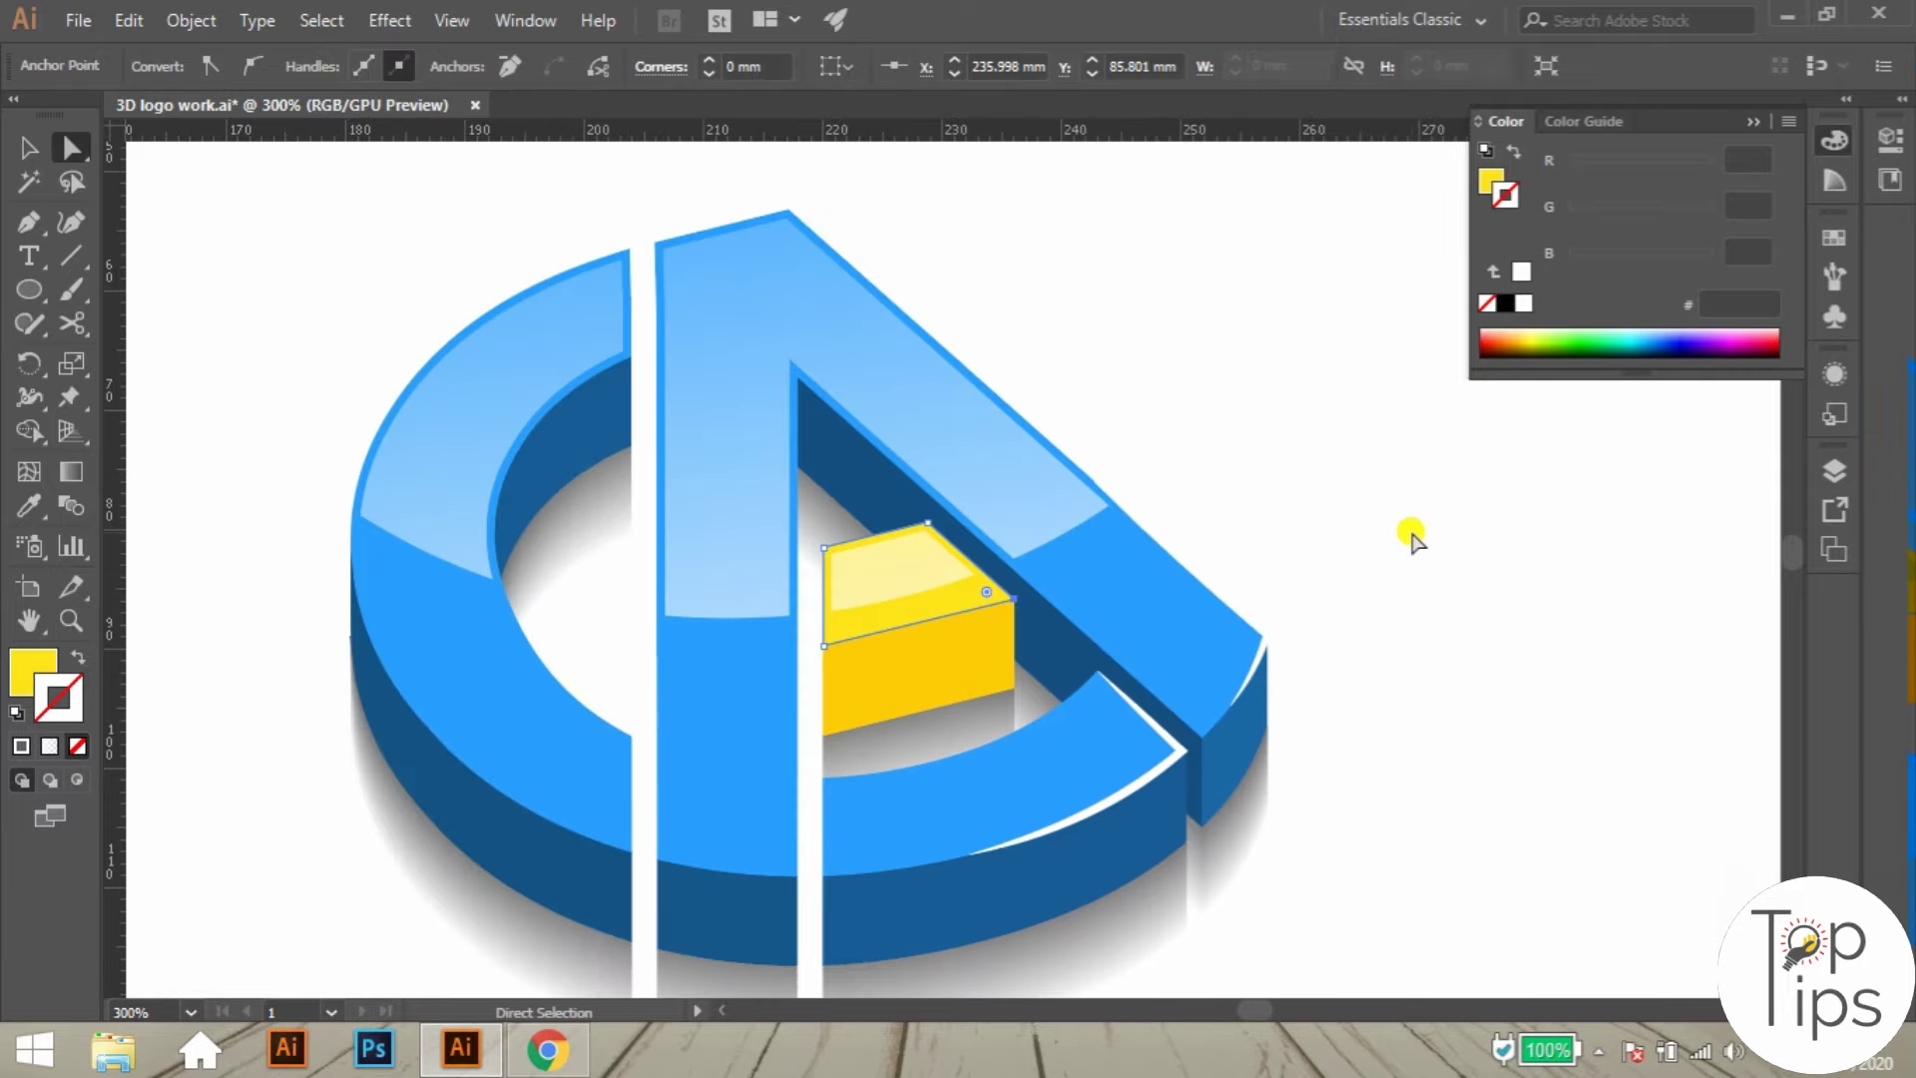
key(ctrl+c)
key(ctrl+f)
- Sample the white highlight's style onto the pasted yellow block edges and set their stroke to Width Profile 1
key(i)
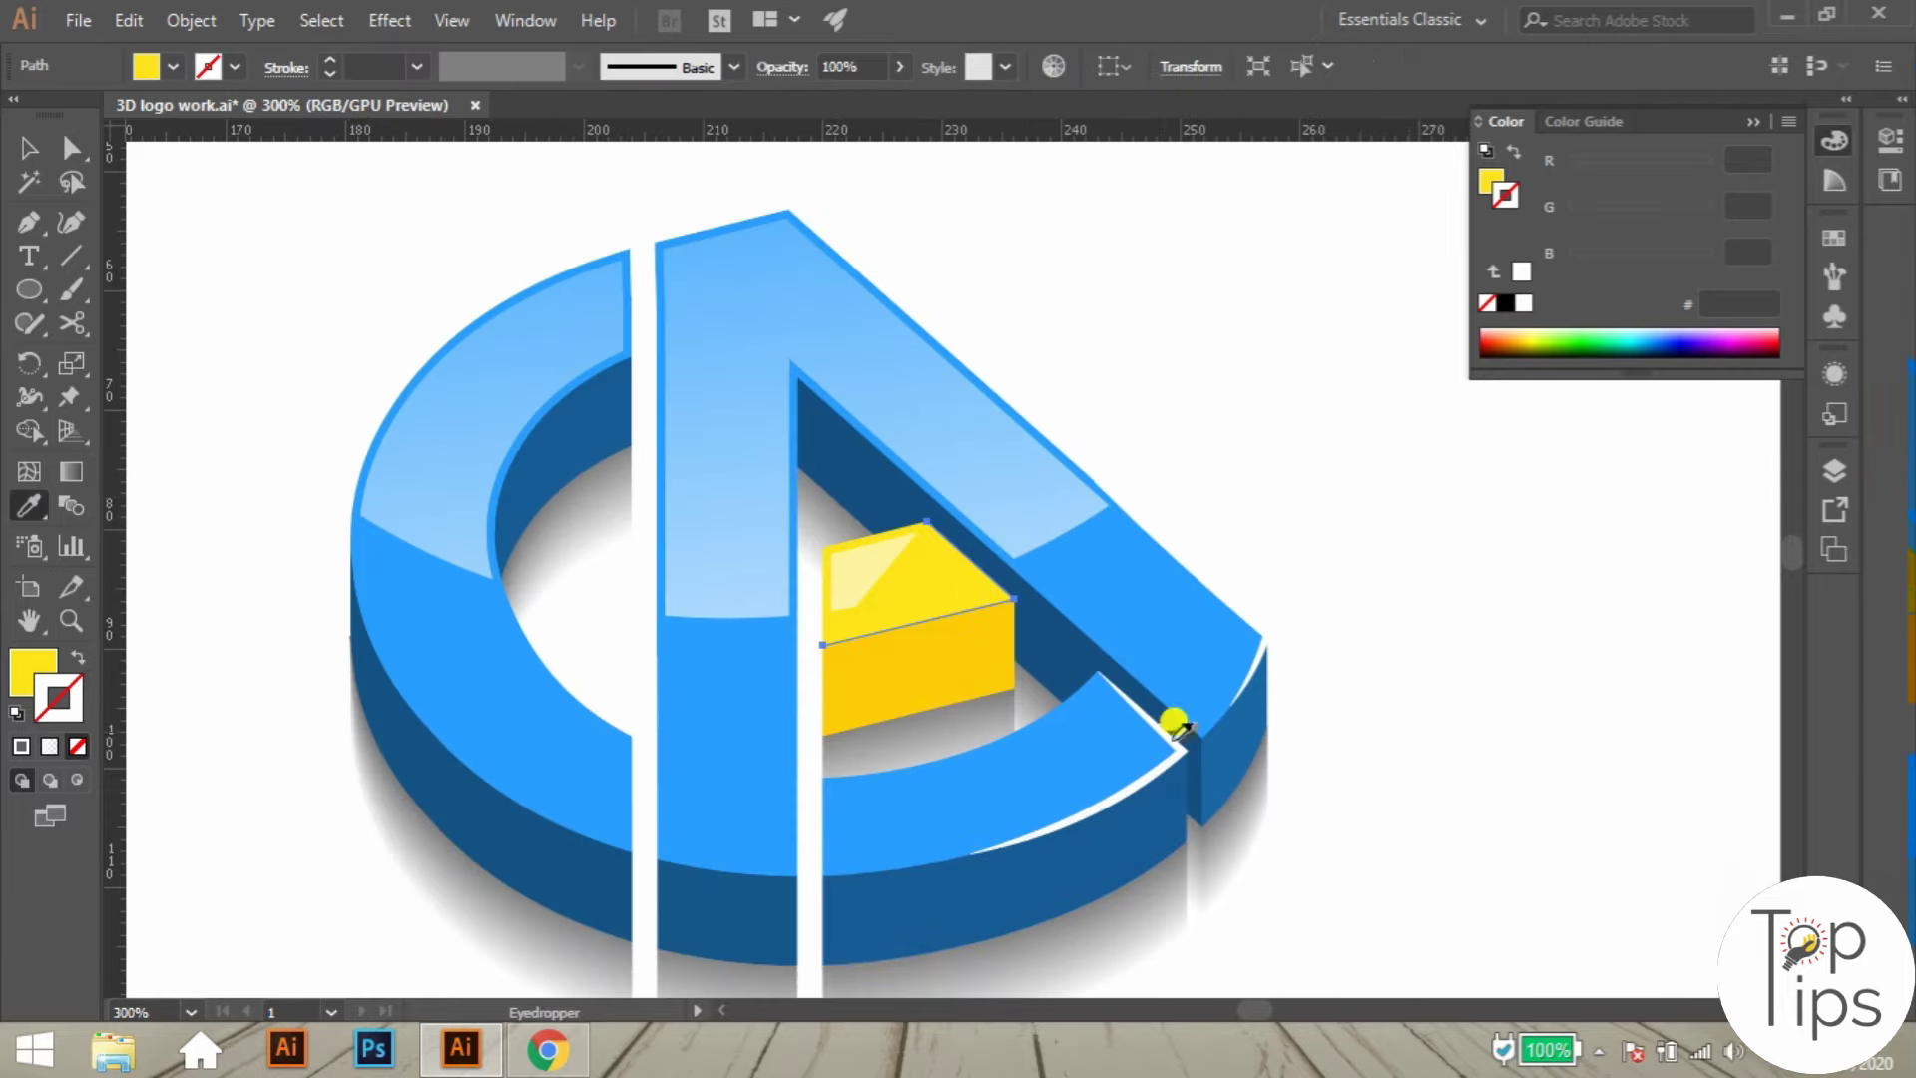
click(1168, 733)
click(578, 67)
click(554, 158)
key(a)
click(1248, 464)
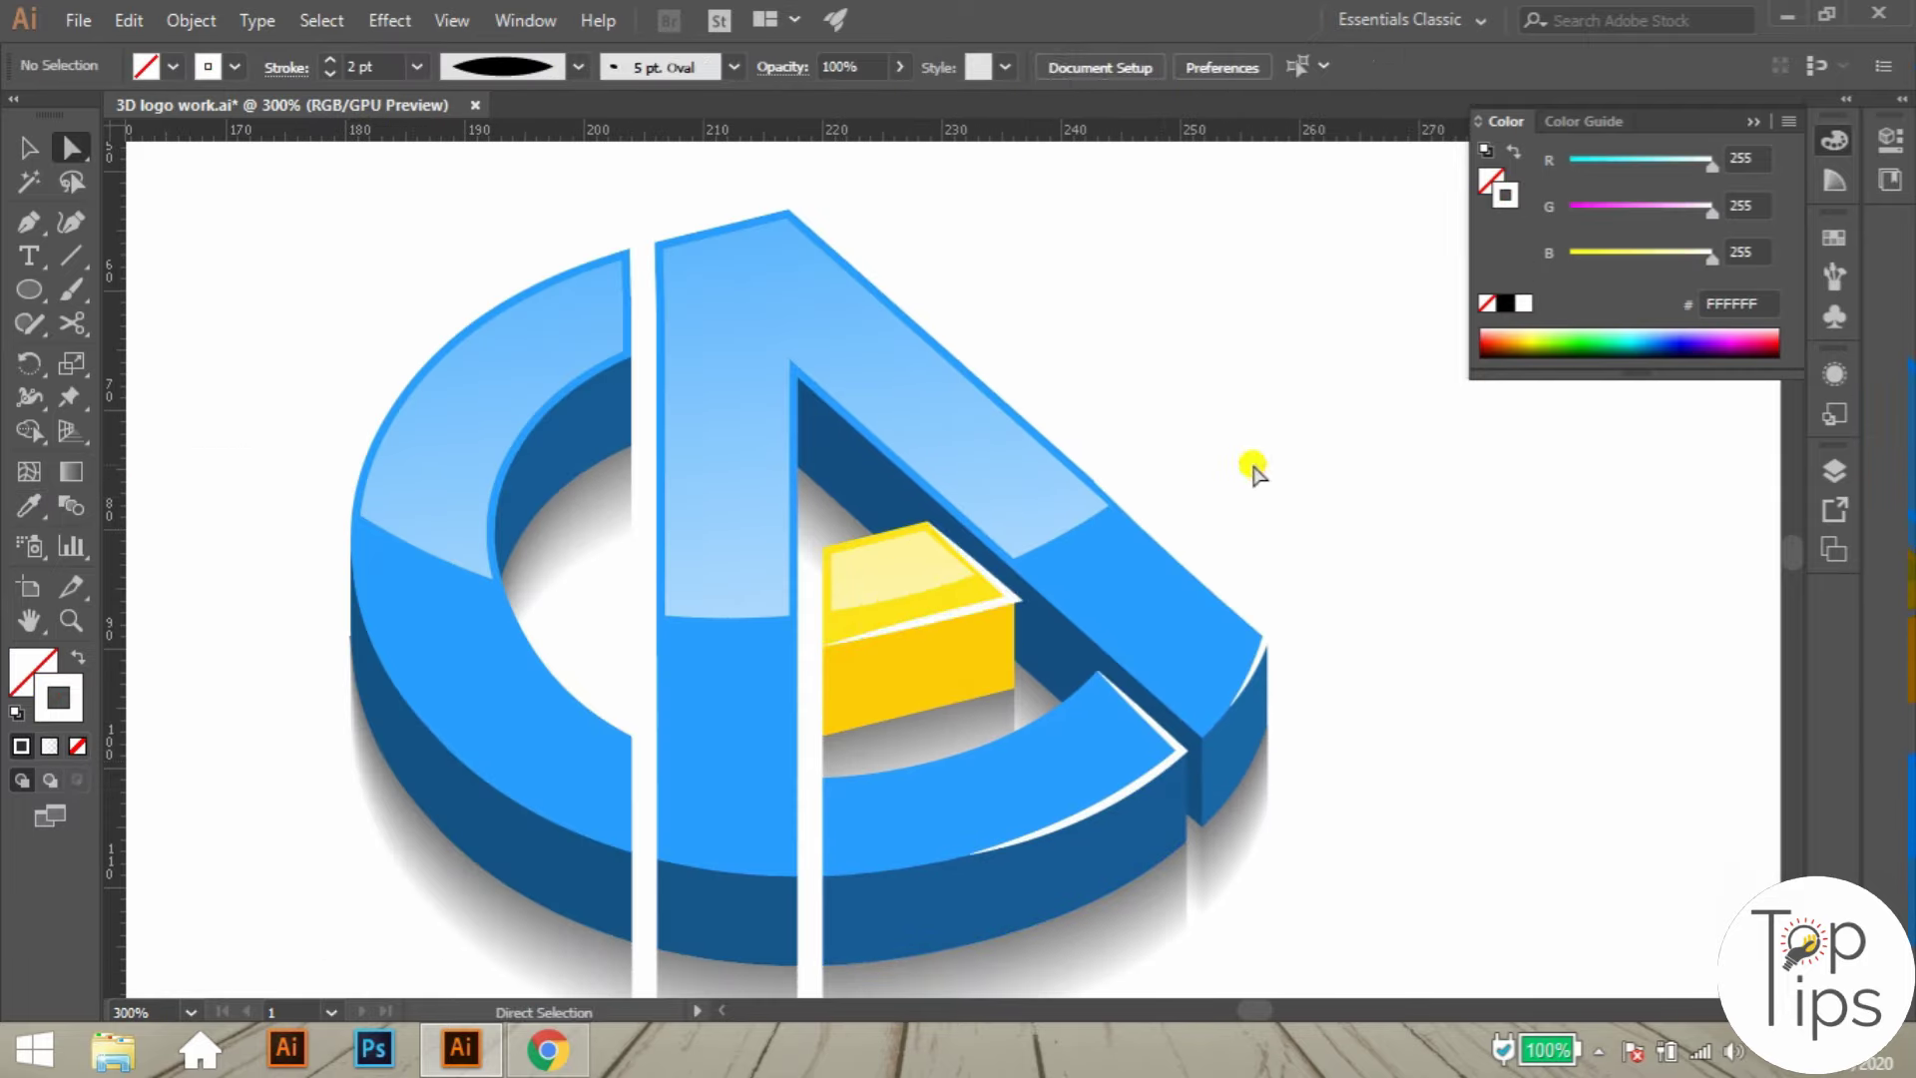
- Shorten the yellow block's white highlight by moving both end anchors and shift its corner anchor inward onto the top face
key(z)
drag(939, 589, 1444, 673)
key(a)
click(1306, 630)
drag(381, 857, 537, 820)
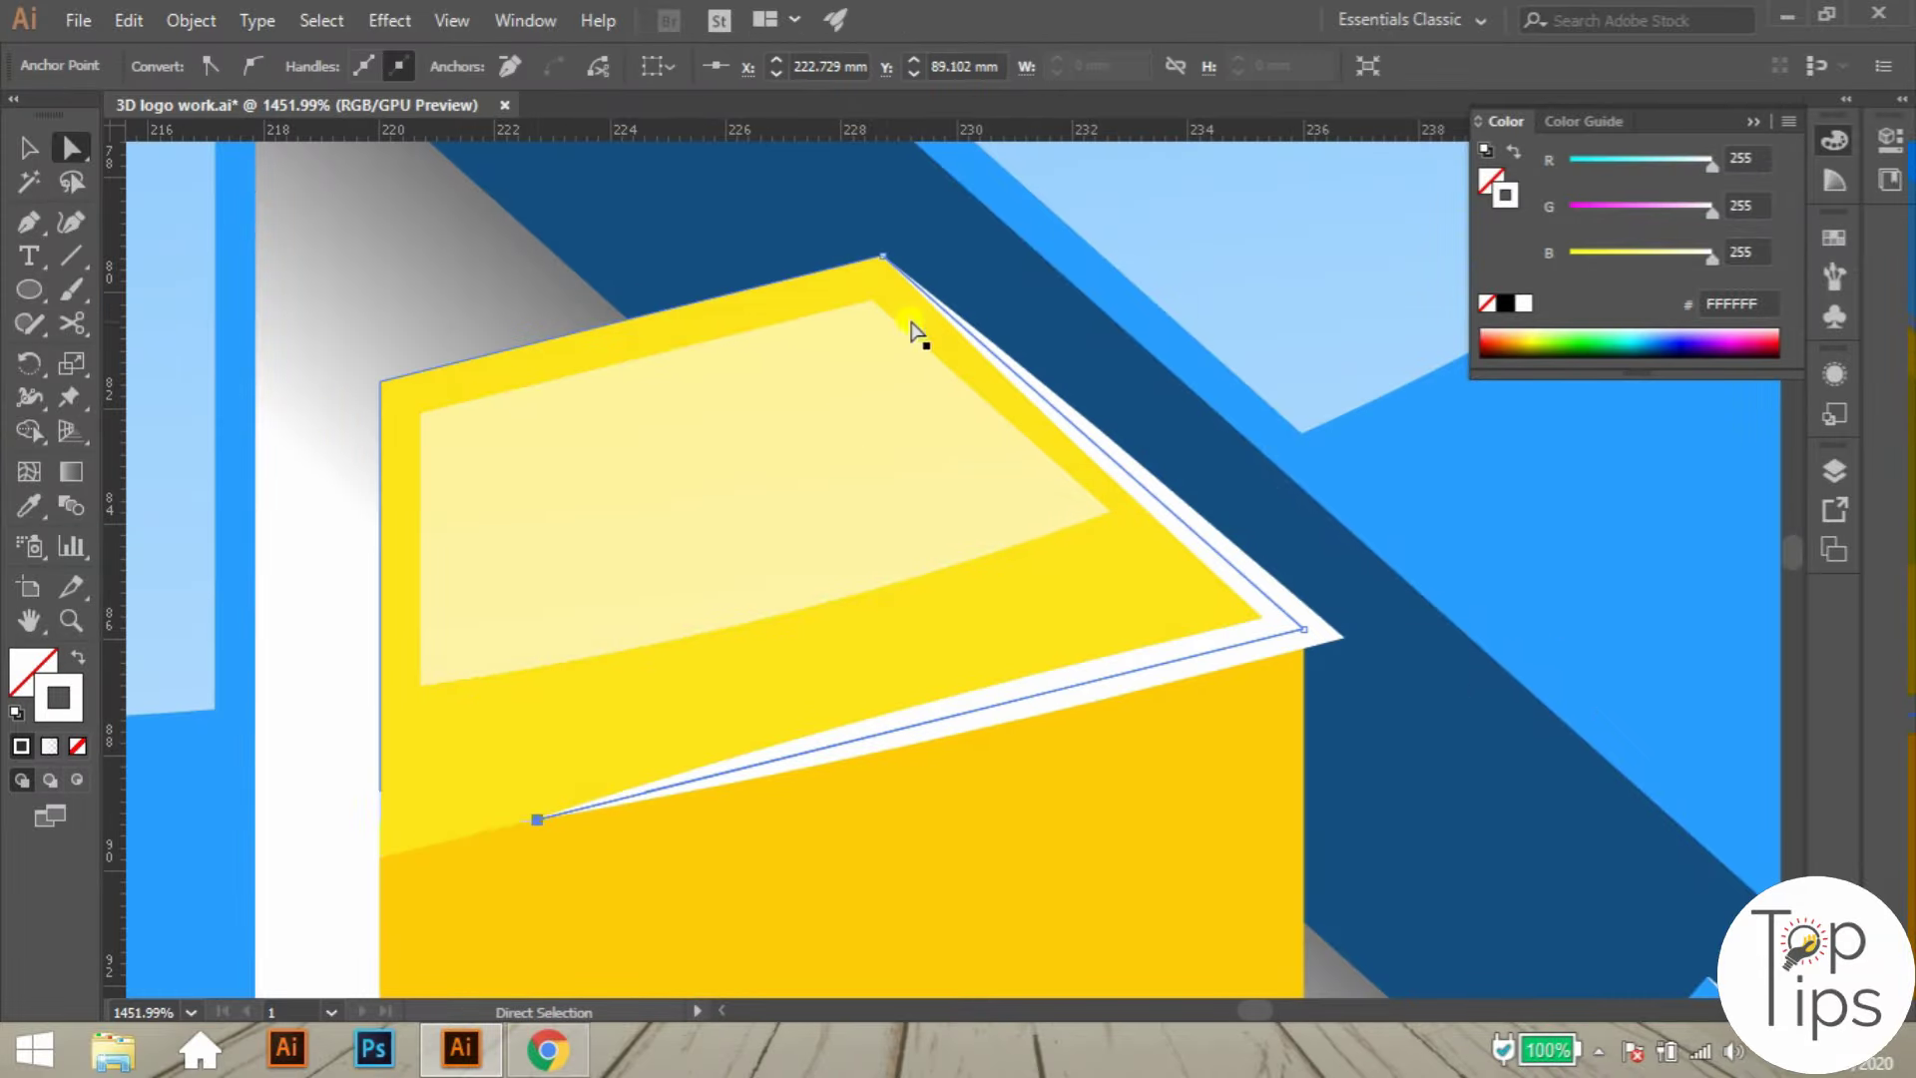
drag(883, 256, 968, 332)
drag(1304, 628, 1263, 618)
key(z)
drag(1417, 598, 496, 882)
ctrl+click(848, 638)
- Copy the edges at the C's upper inner corner, paste them in front and sample the white highlight style onto them
drag(1119, 458, 998, 599)
drag(998, 599, 1178, 599)
key(a)
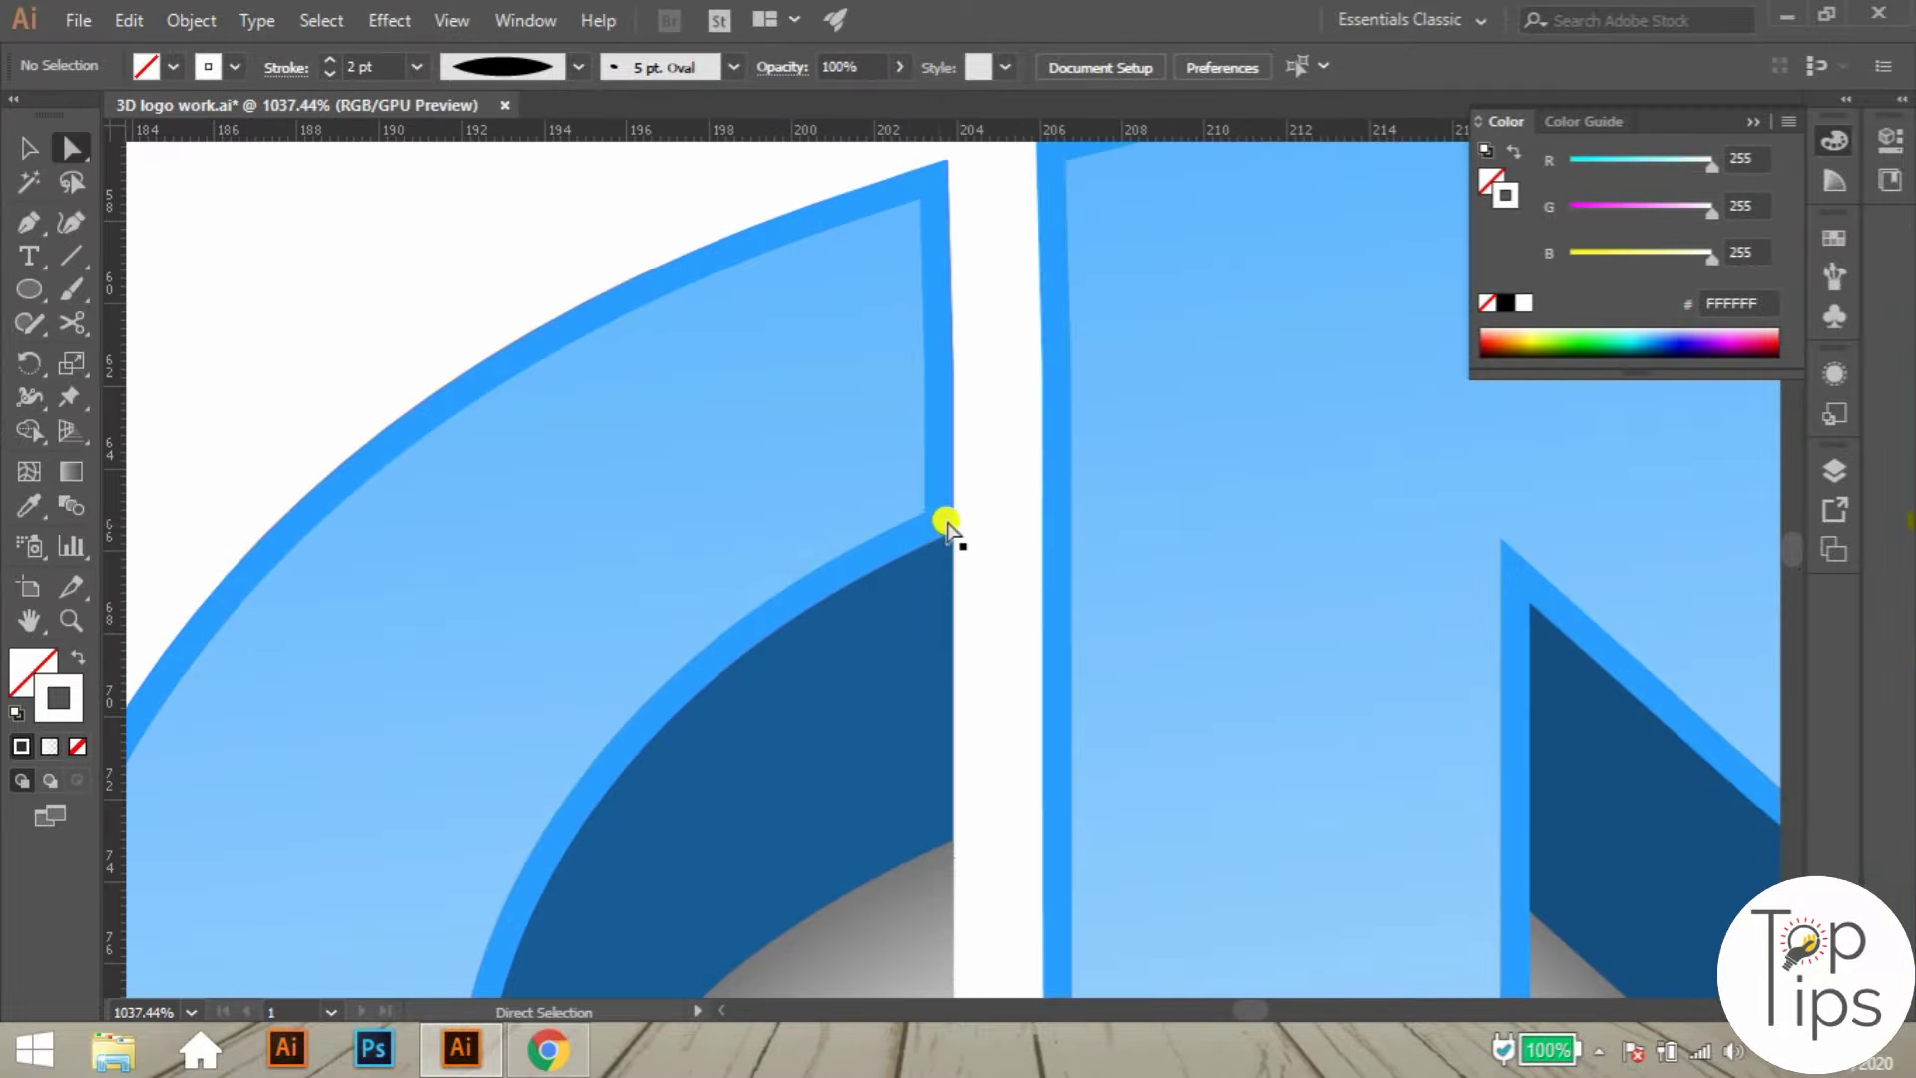
click(943, 523)
click(953, 539)
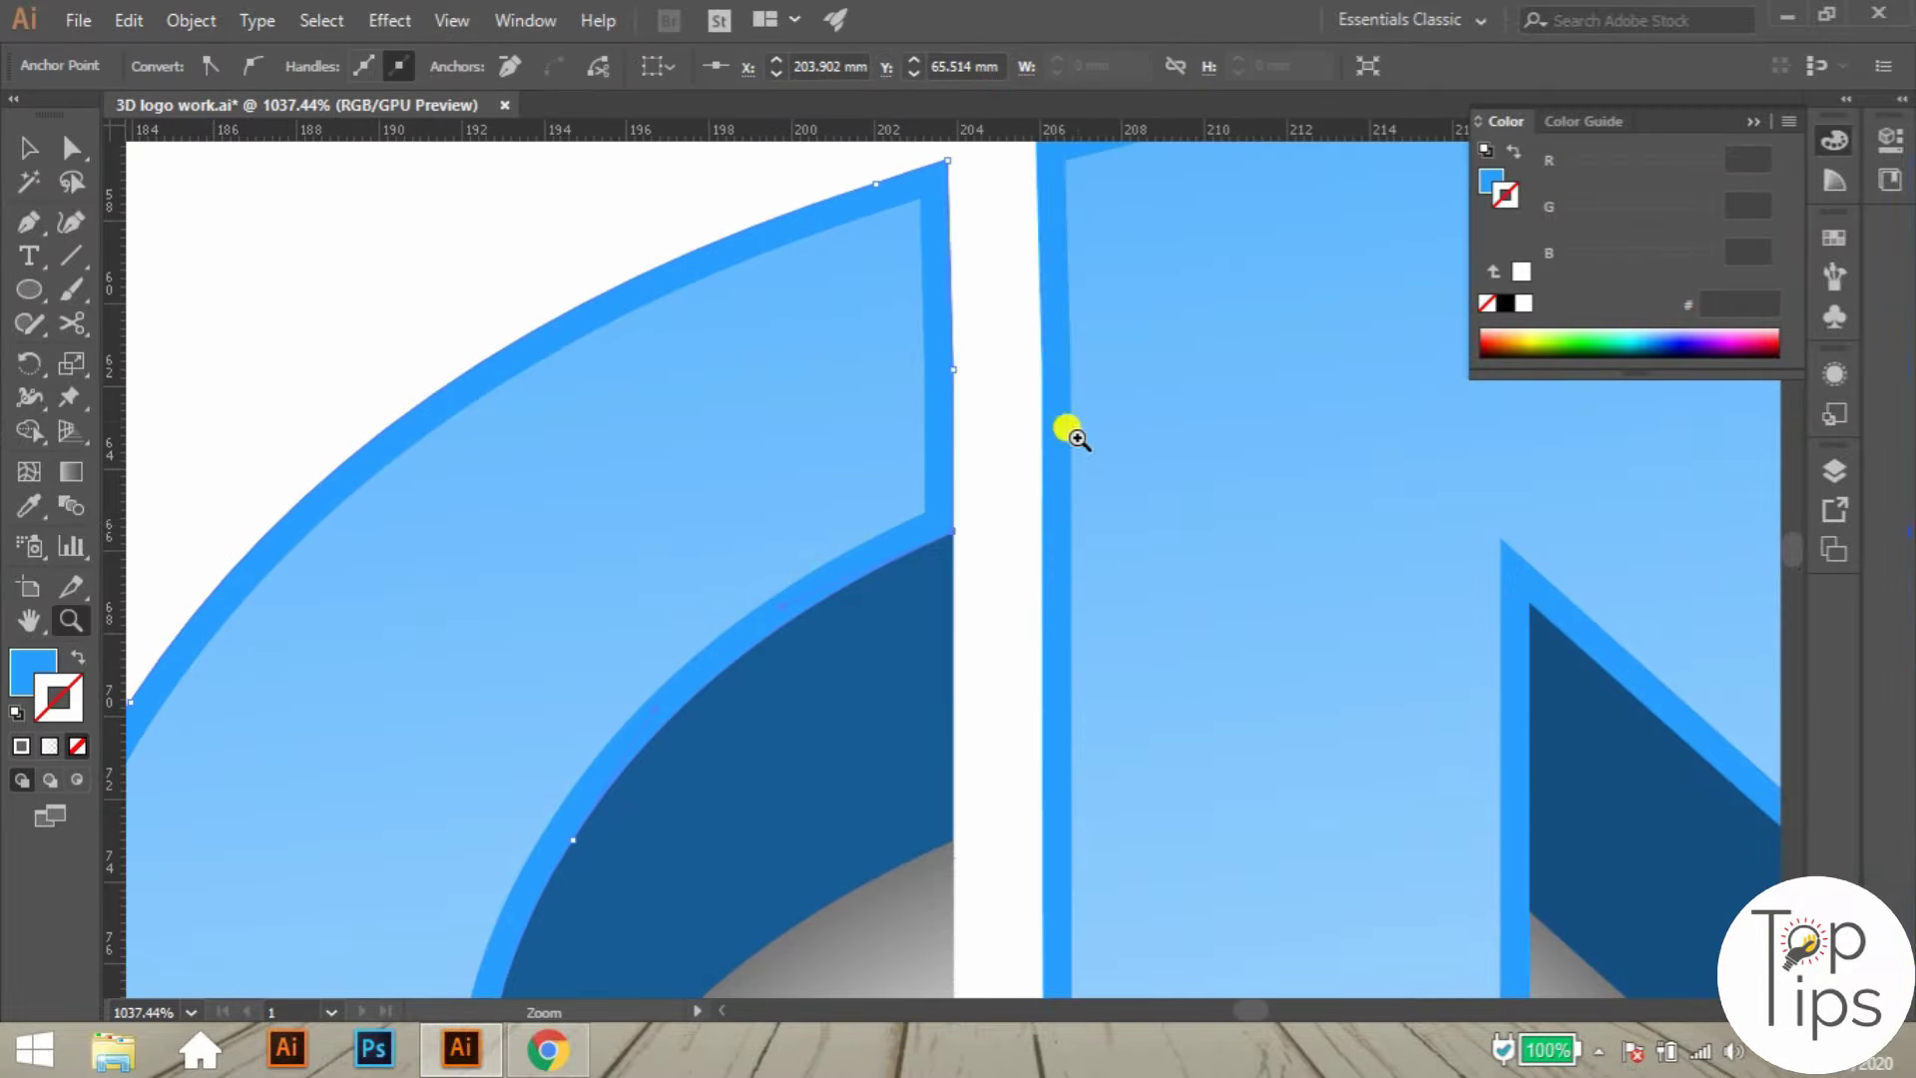
scroll(997, 415, down, 4)
key(v)
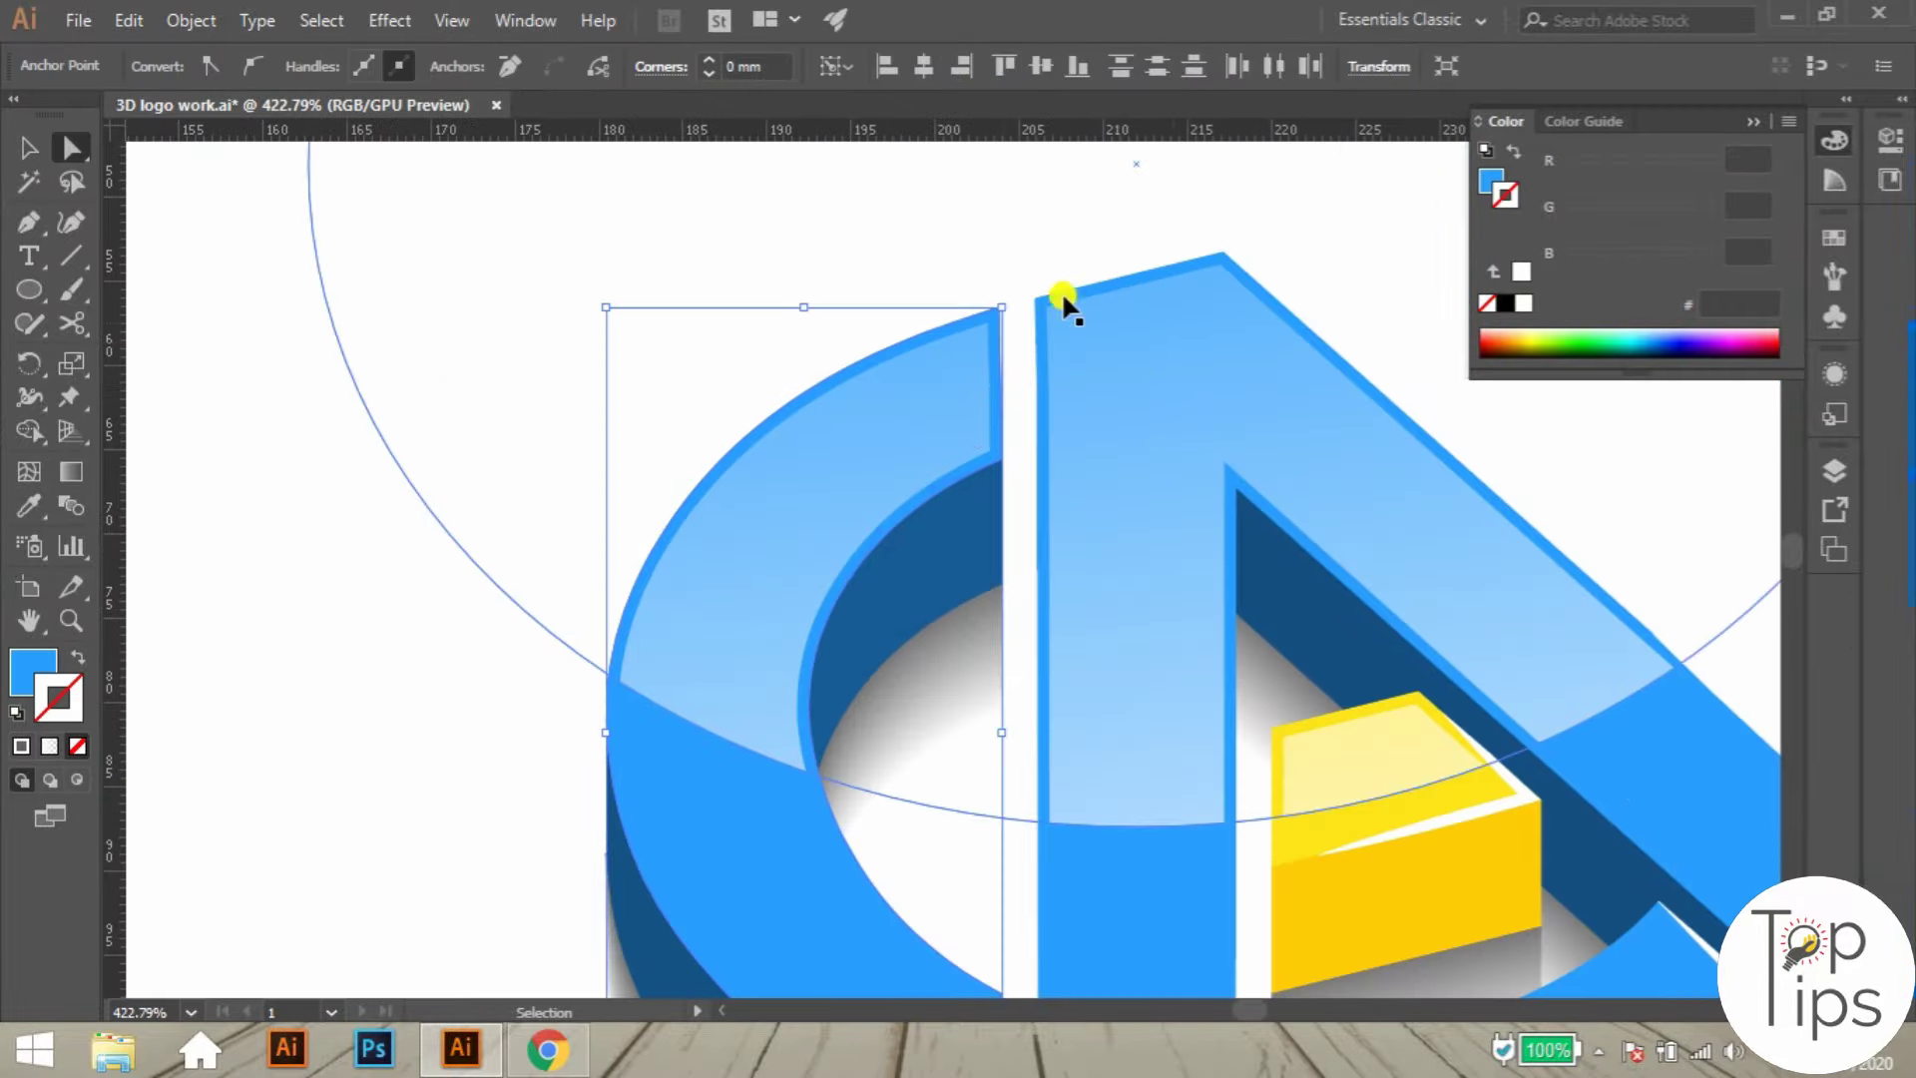
click(1127, 243)
scroll(1127, 244, down, 4)
key(ctrl+z)
click(29, 506)
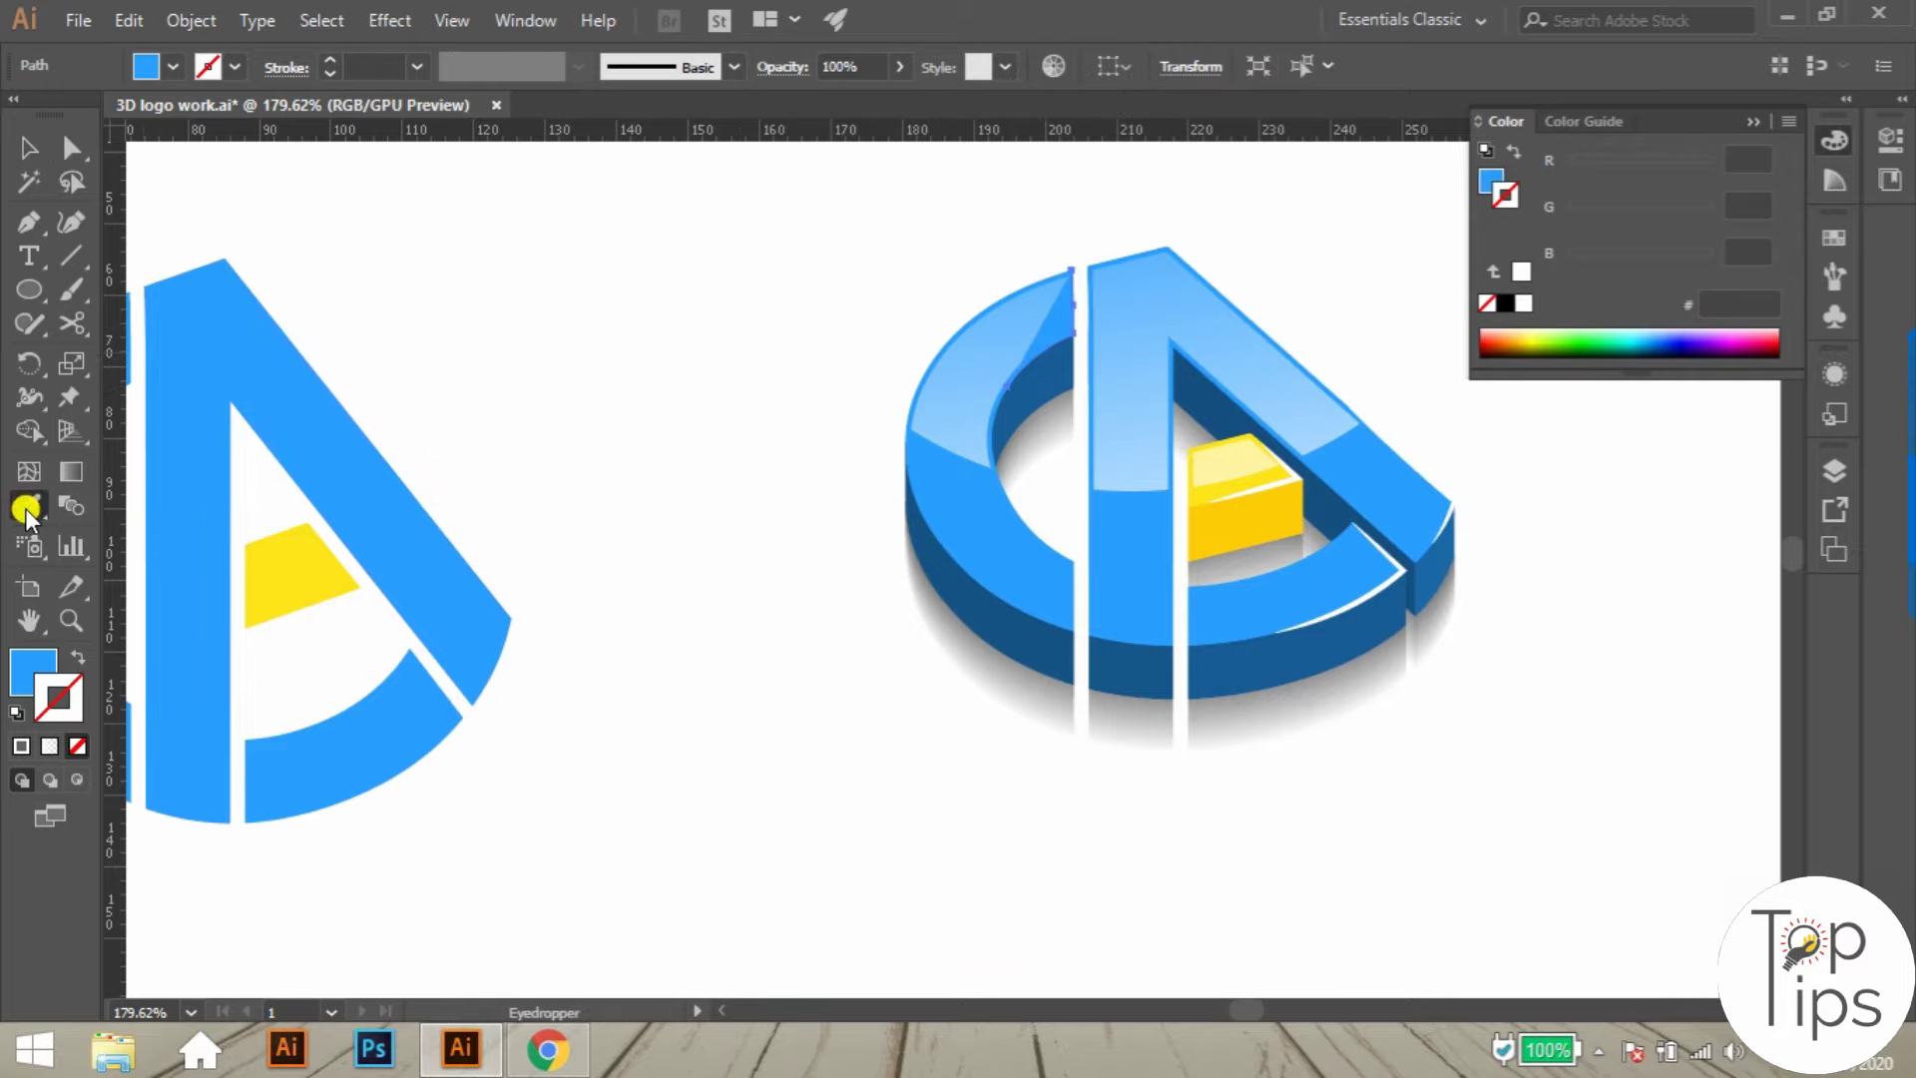
click(1360, 569)
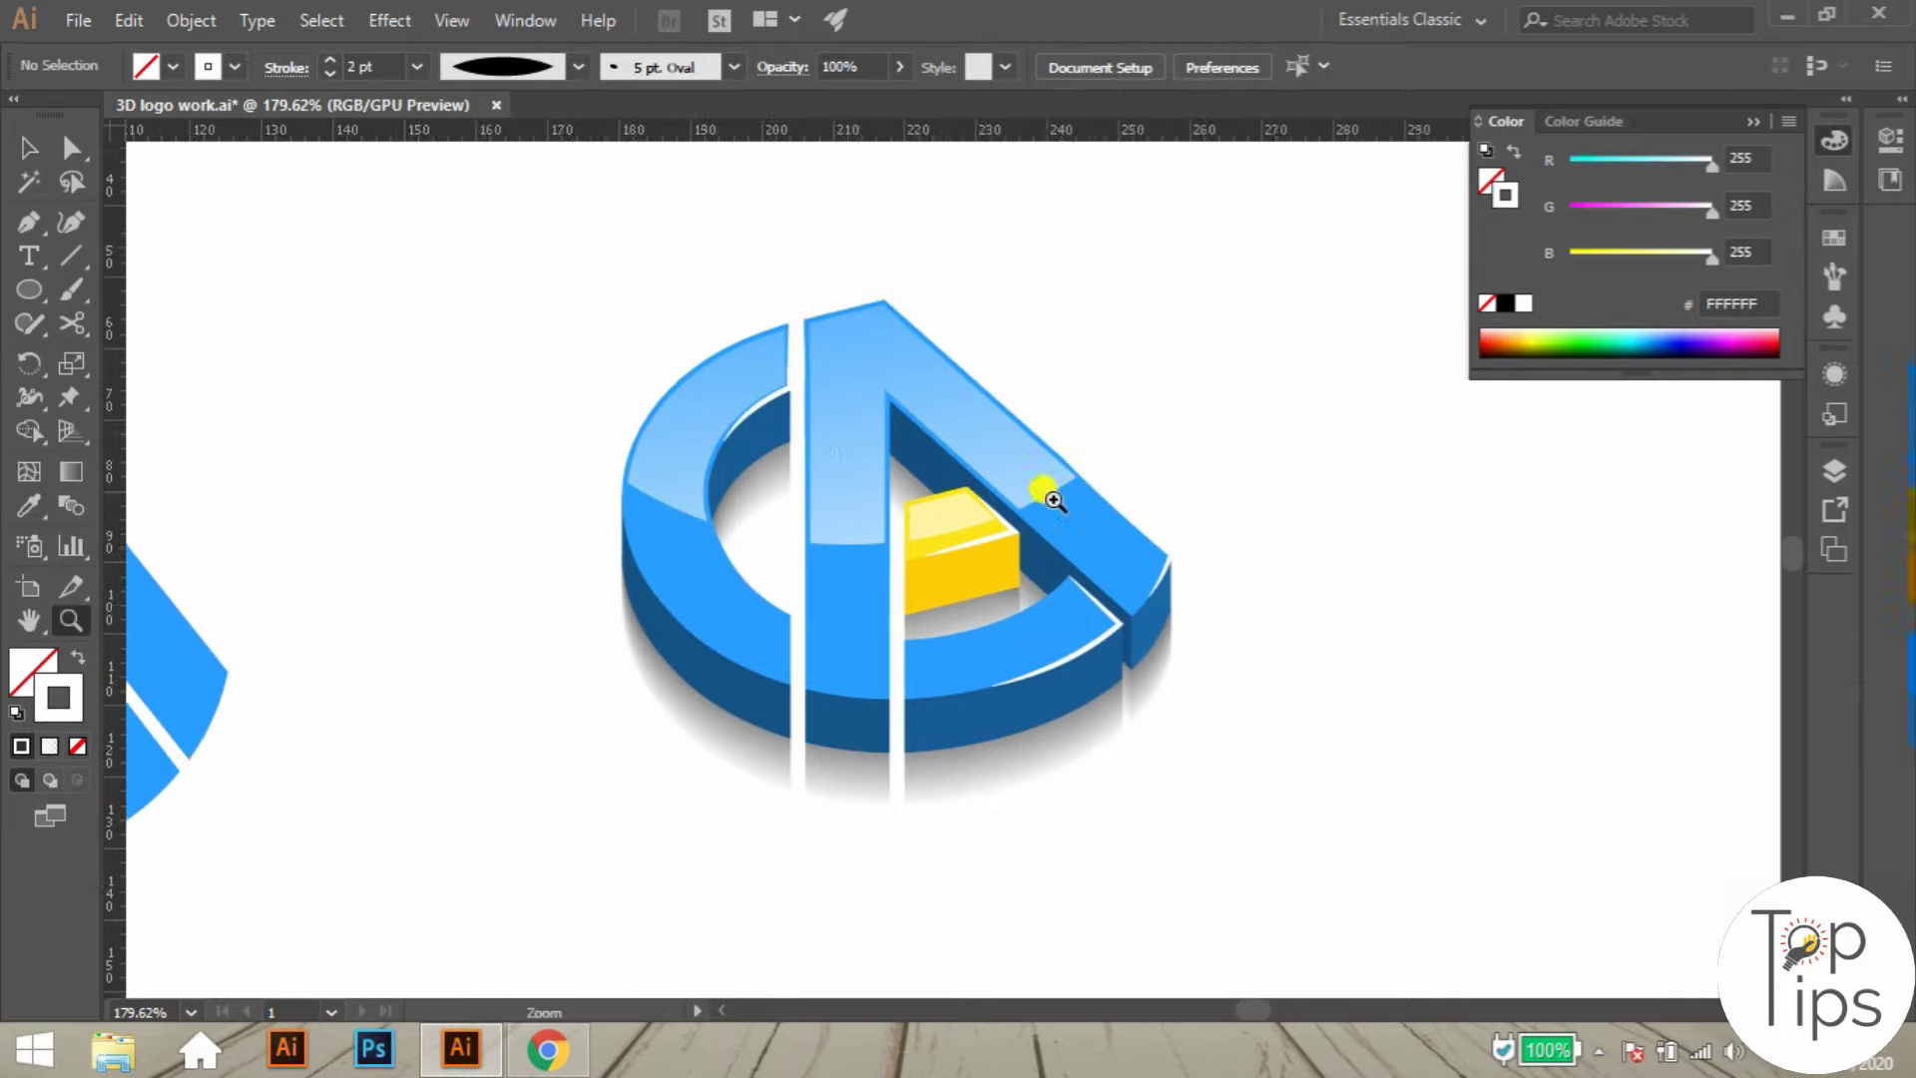
click(855, 376)
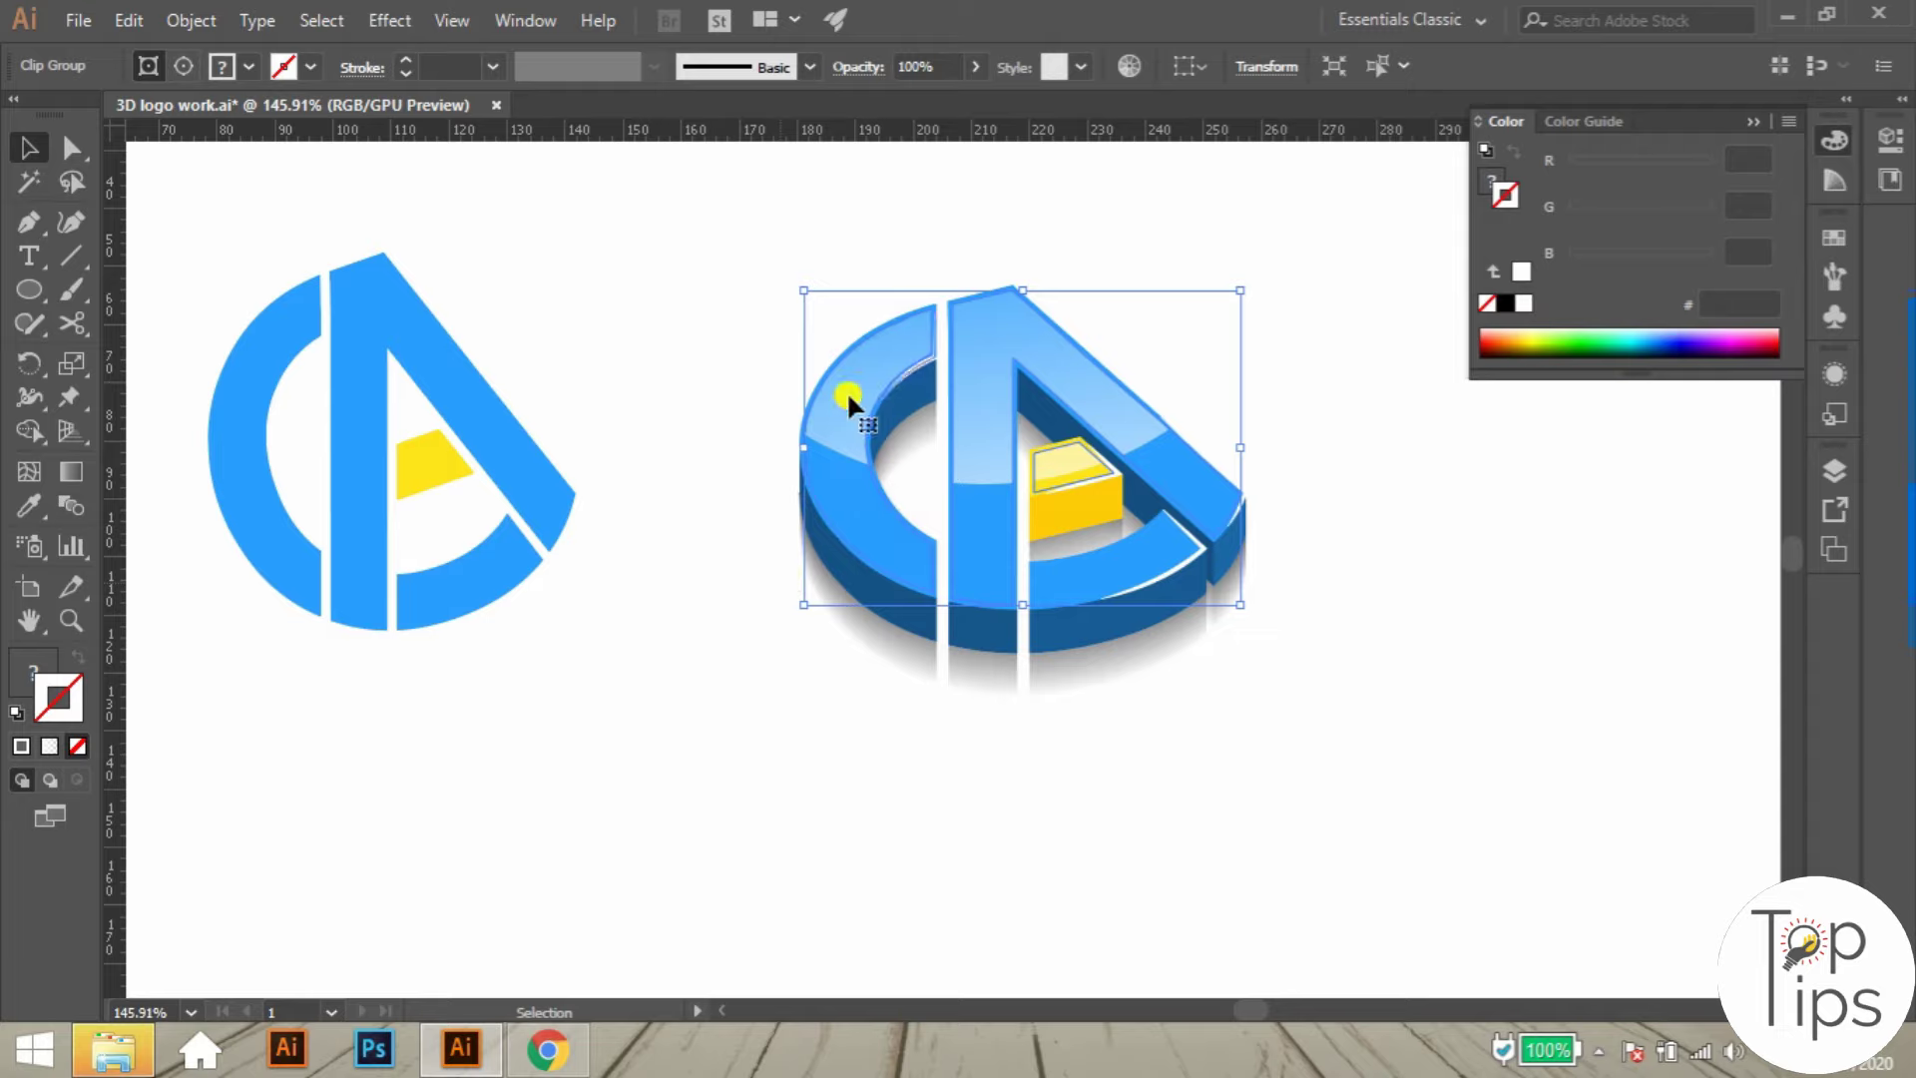
drag(849, 395, 779, 486)
key(ctrl+z)
drag(983, 514, 1092, 652)
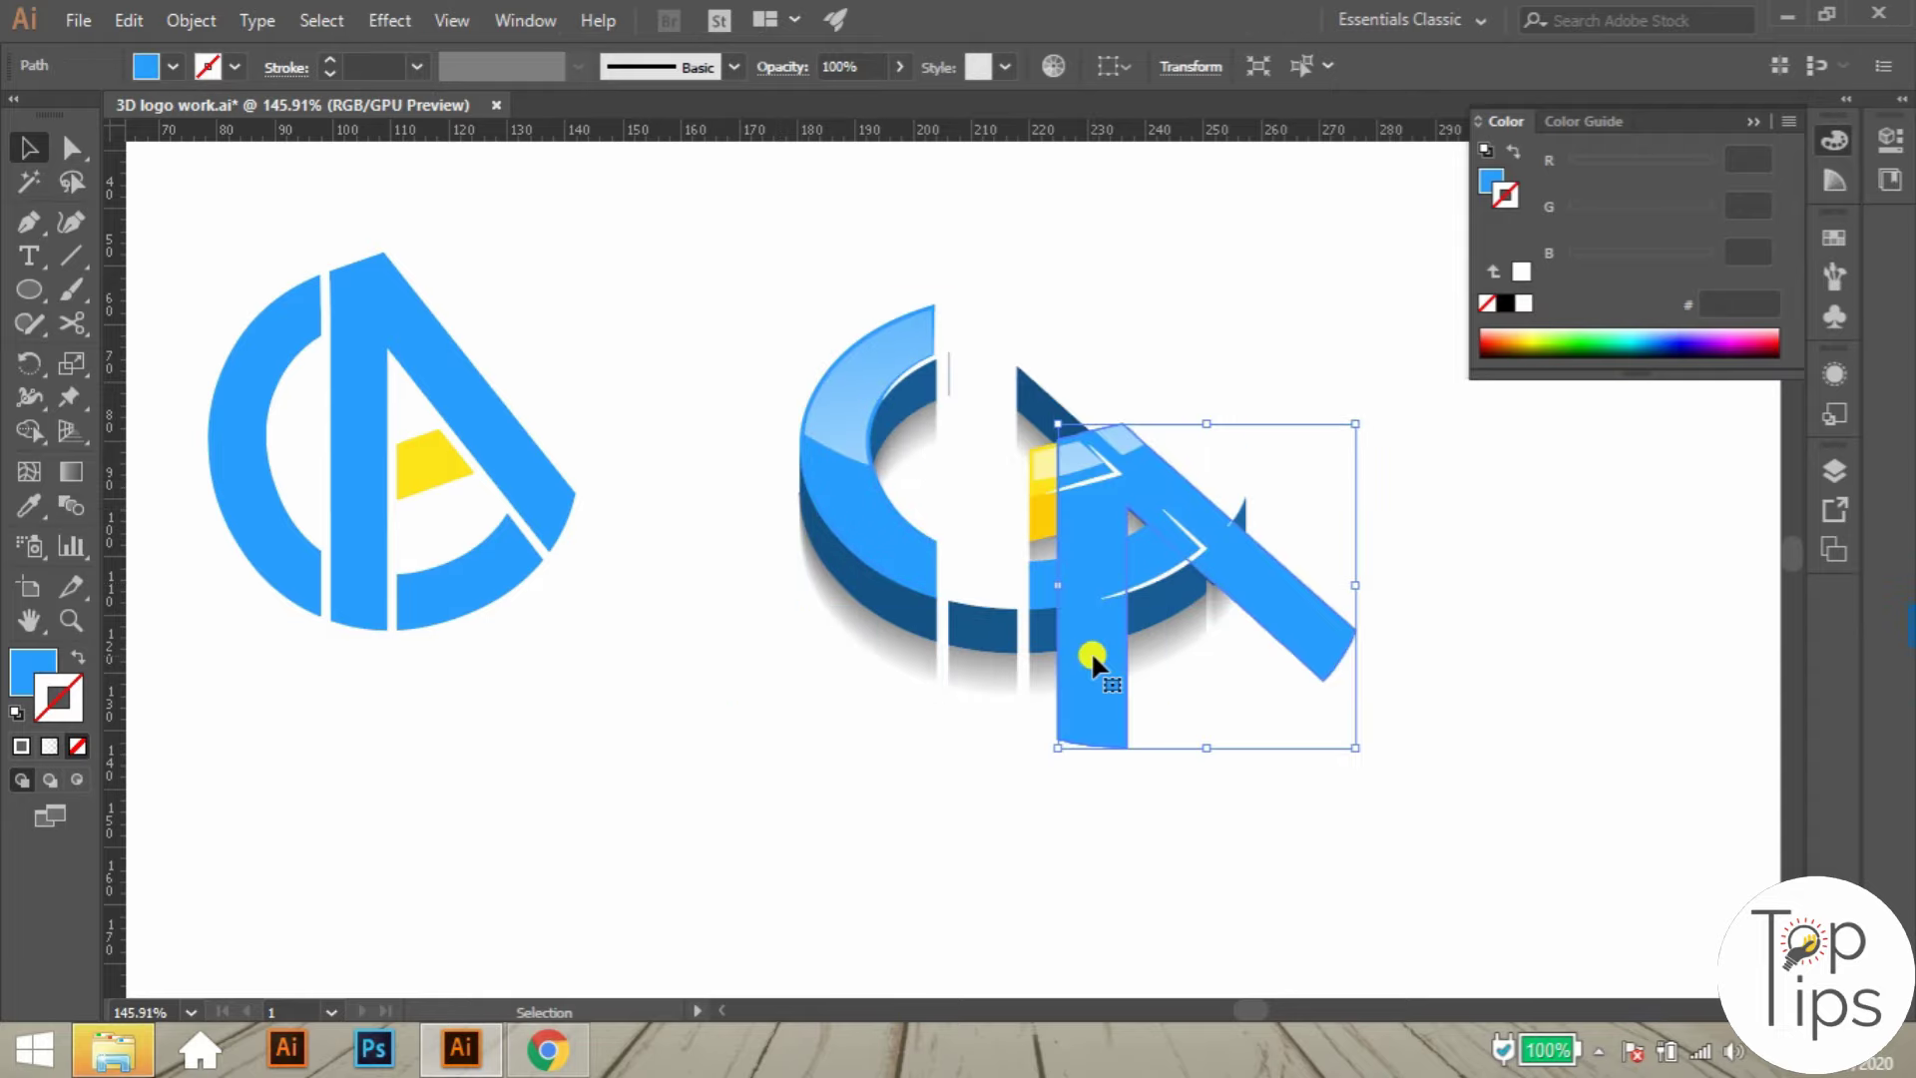
key(ctrl+z)
- Select all the artwork of the 3D logo and group it
click(38, 148)
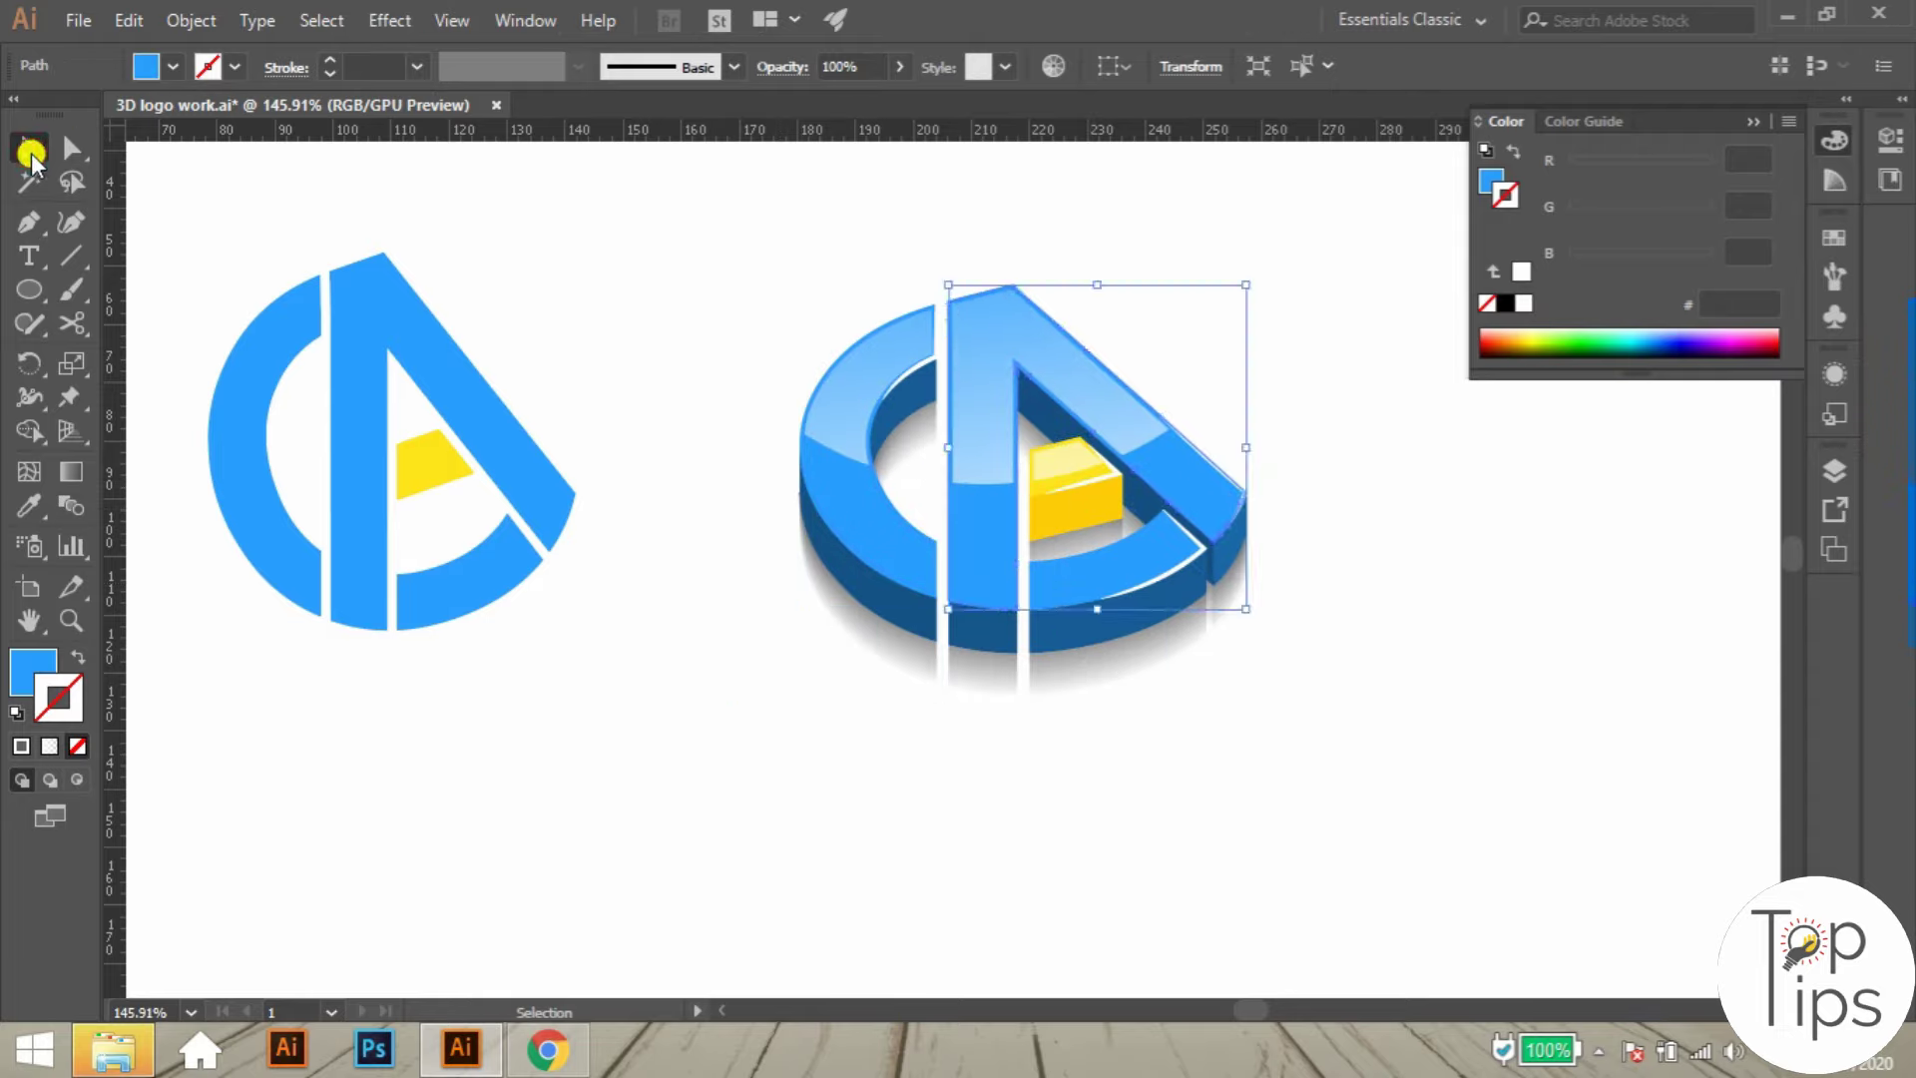
drag(744, 200, 1308, 734)
right_click(1055, 384)
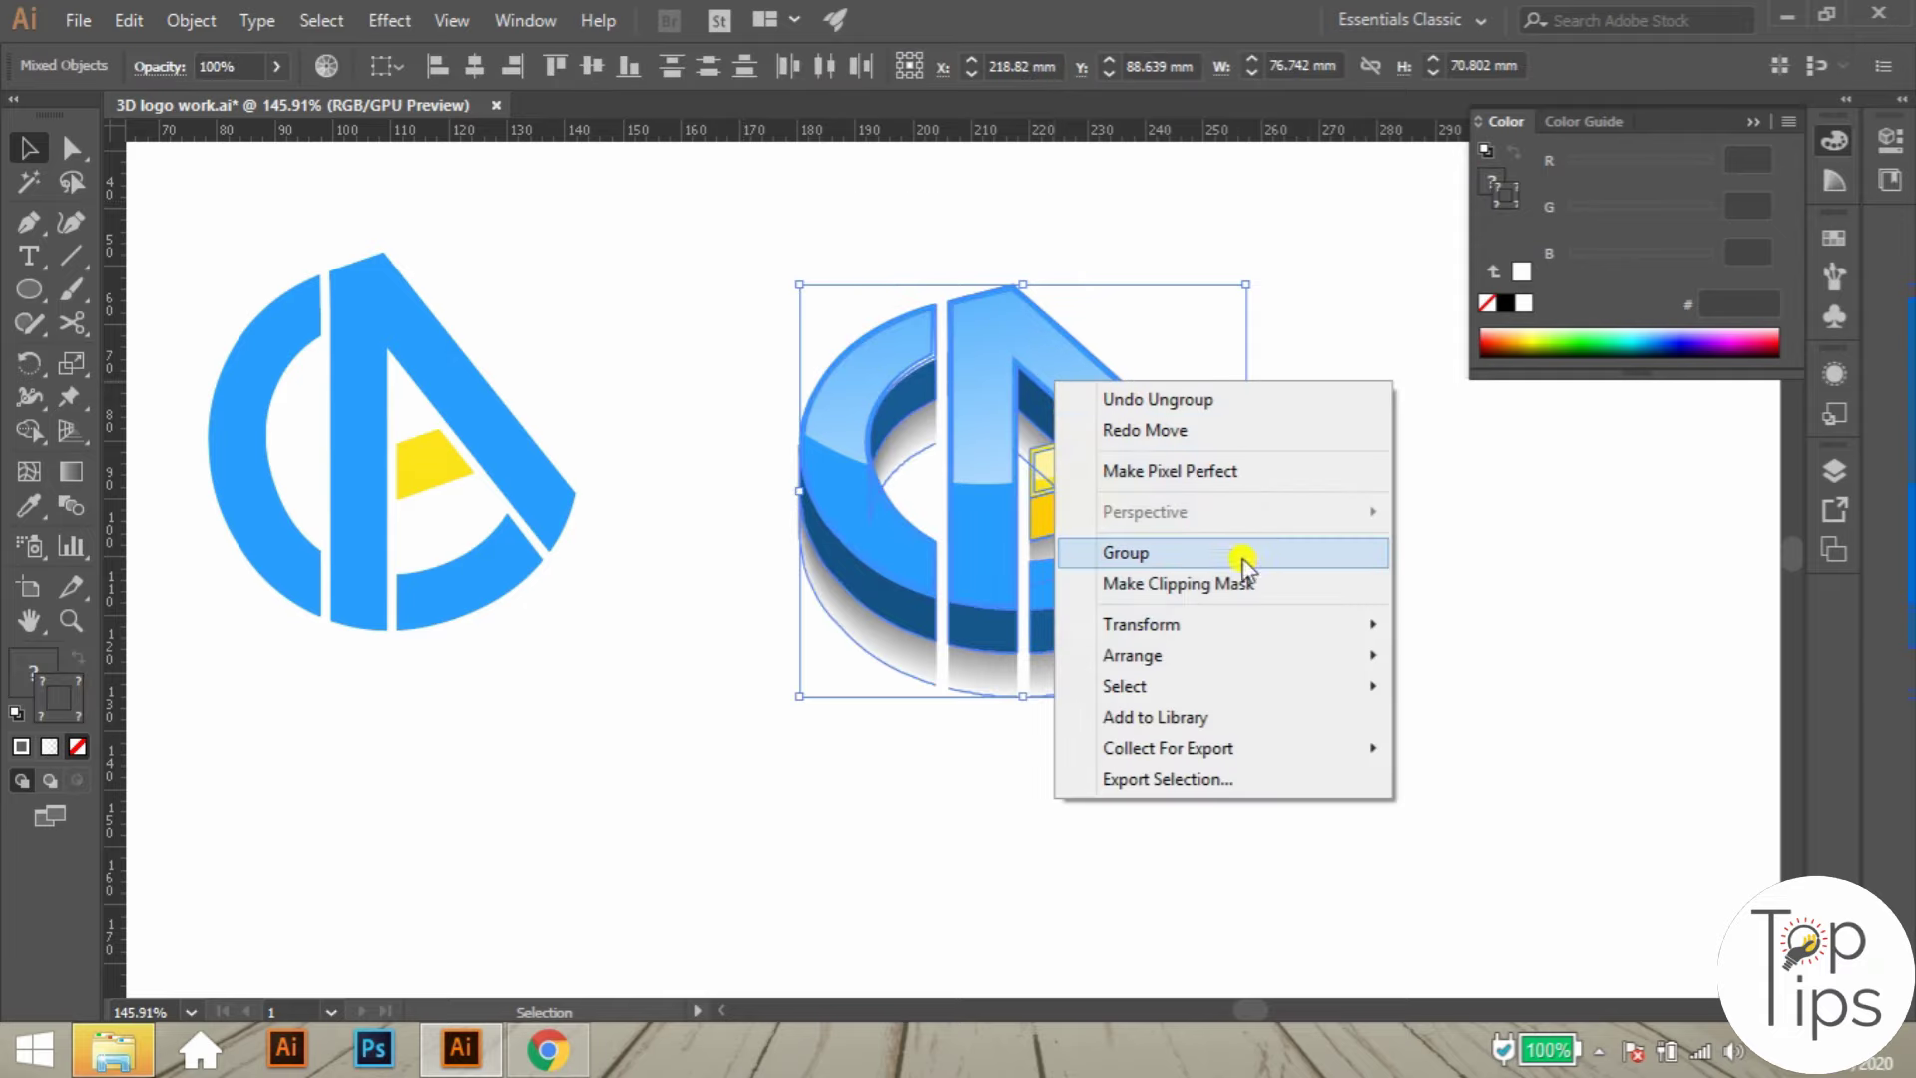
click(1164, 551)
click(1326, 491)
drag(1157, 471, 1296, 555)
key(ctrl+z)
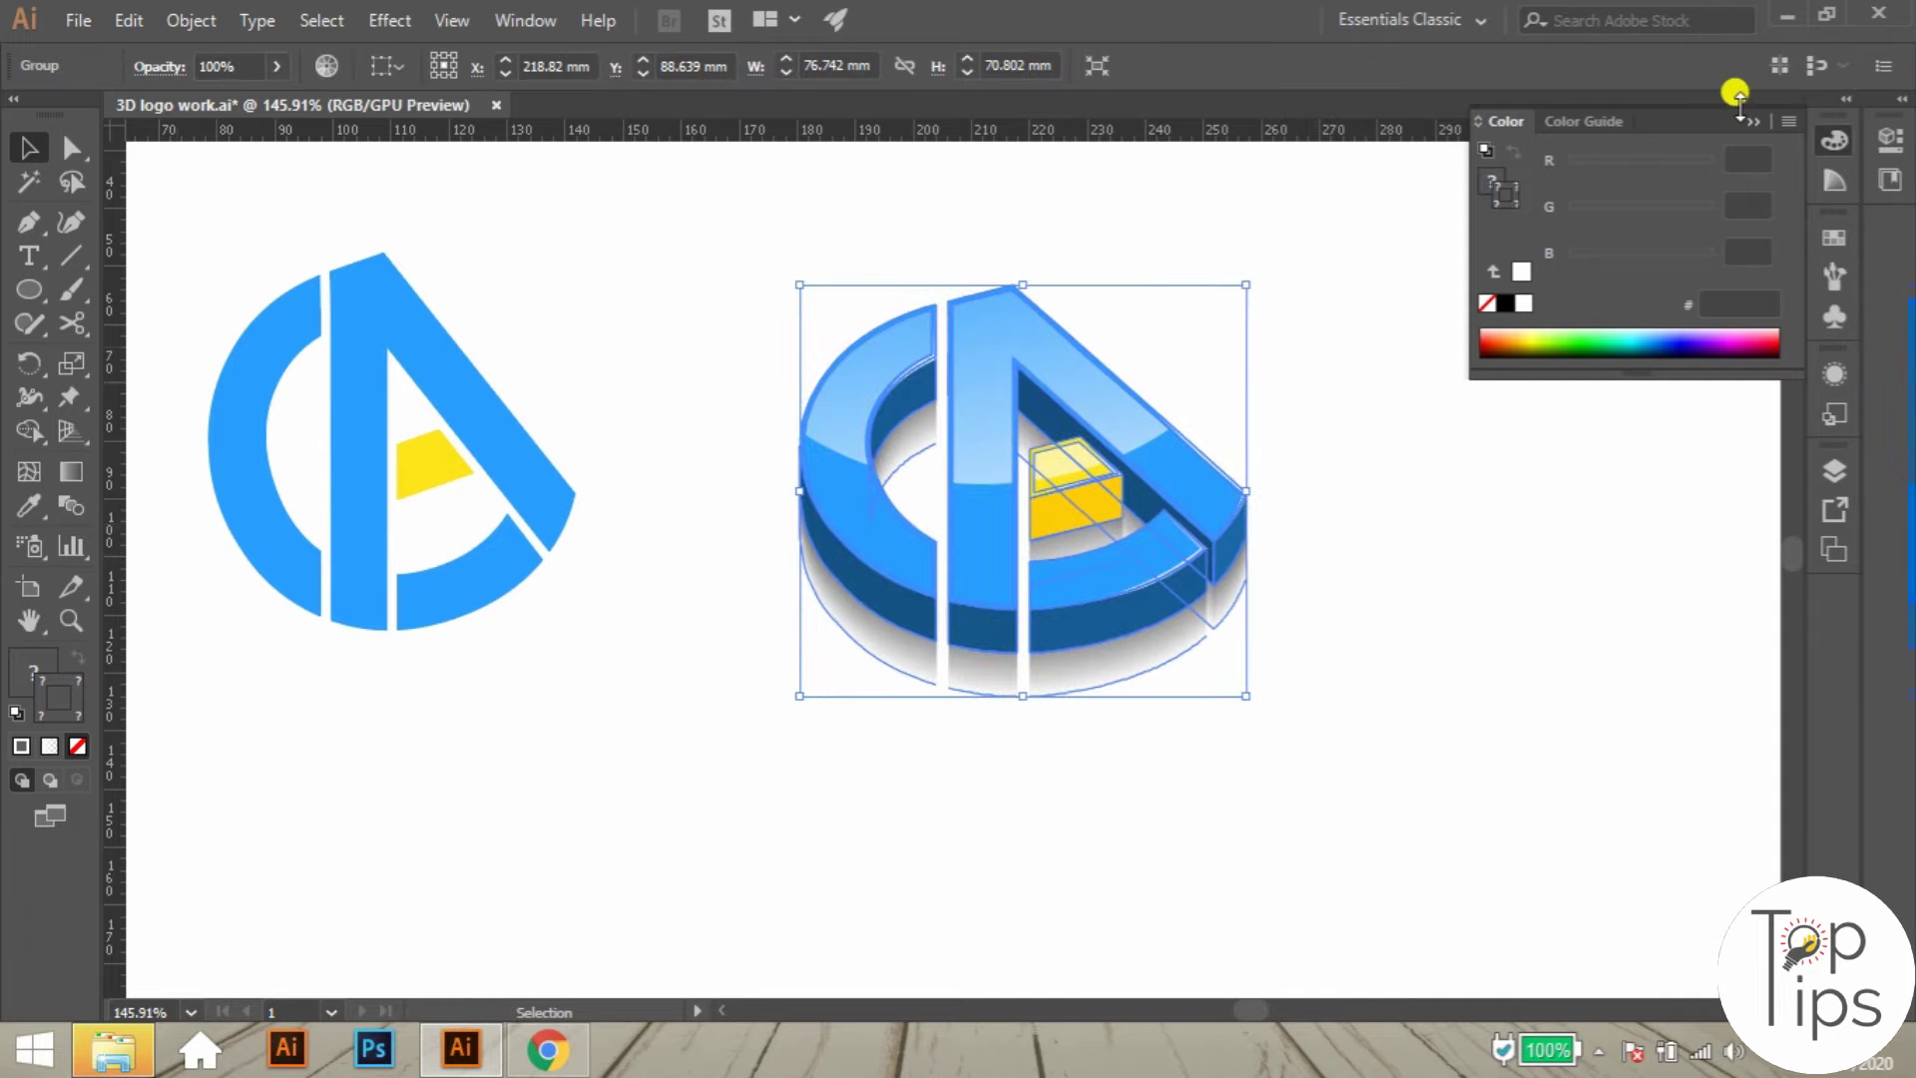